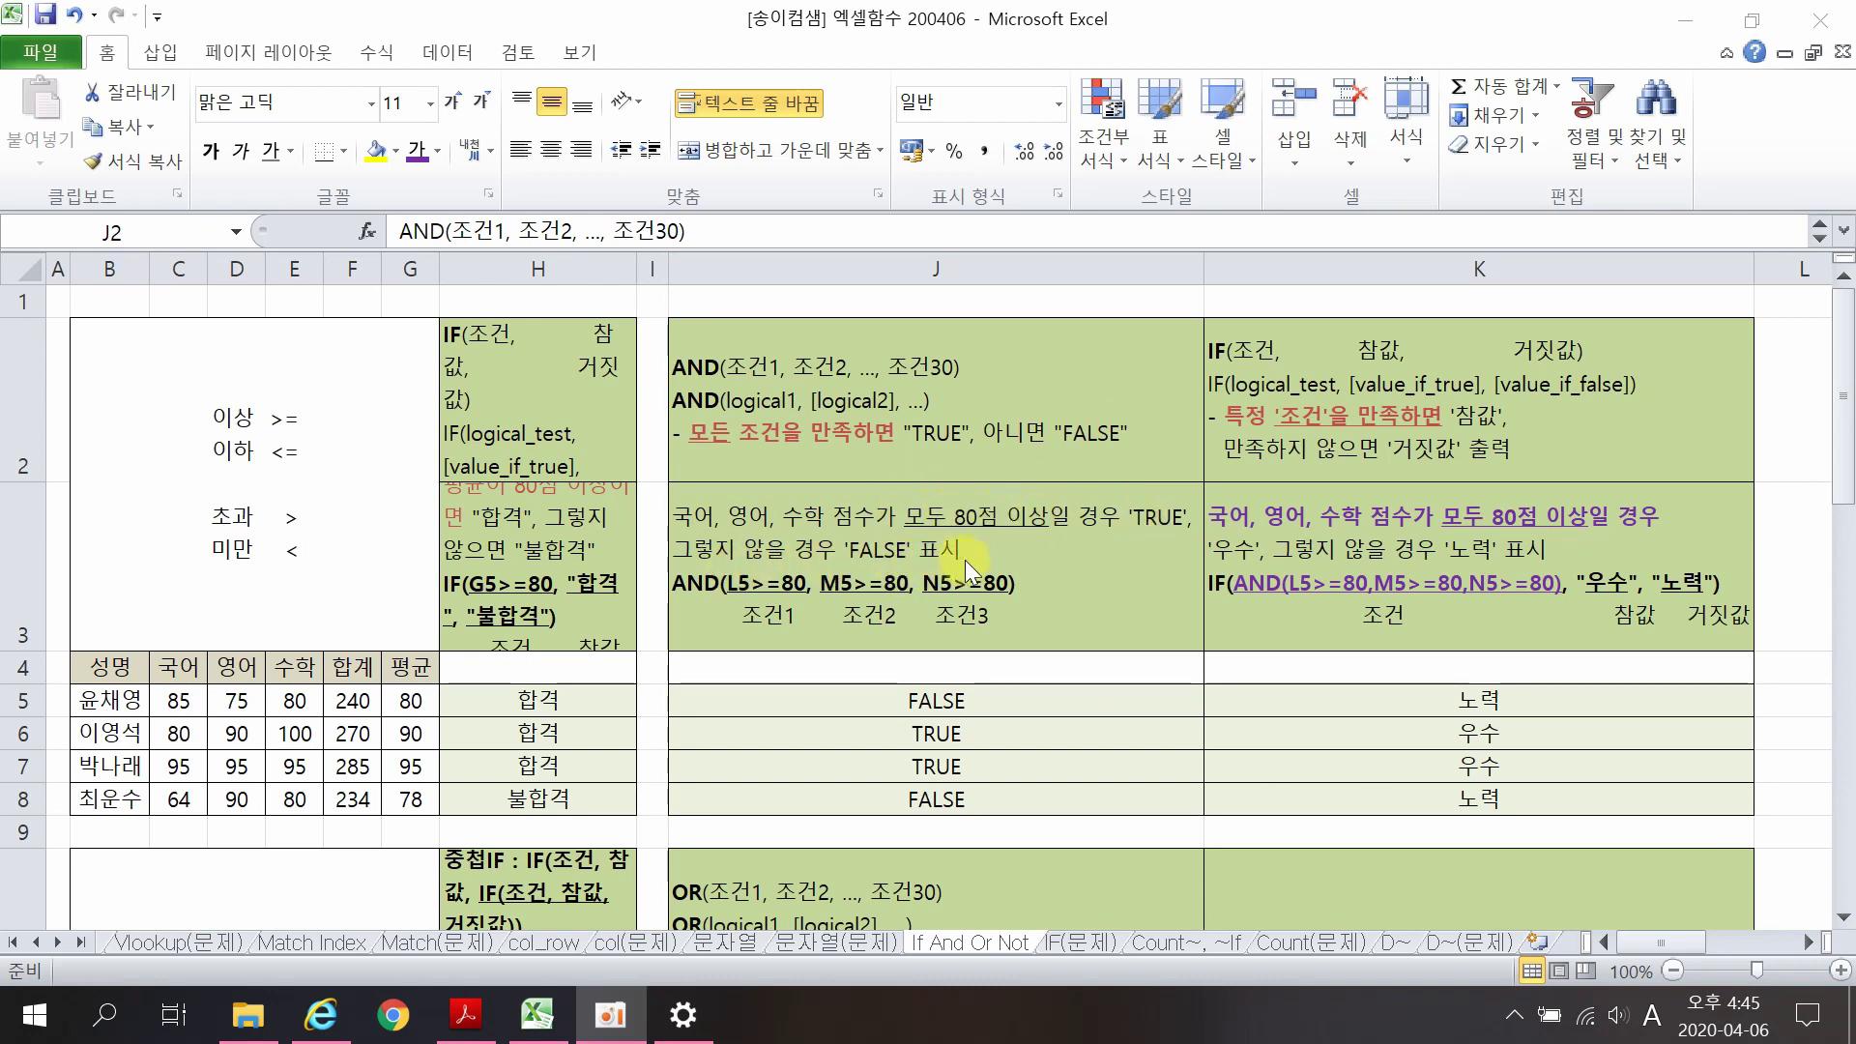
Step: Compare the three subject scores in rows 5 and 6 with their AND results in column J
click(346, 722)
click(140, 710)
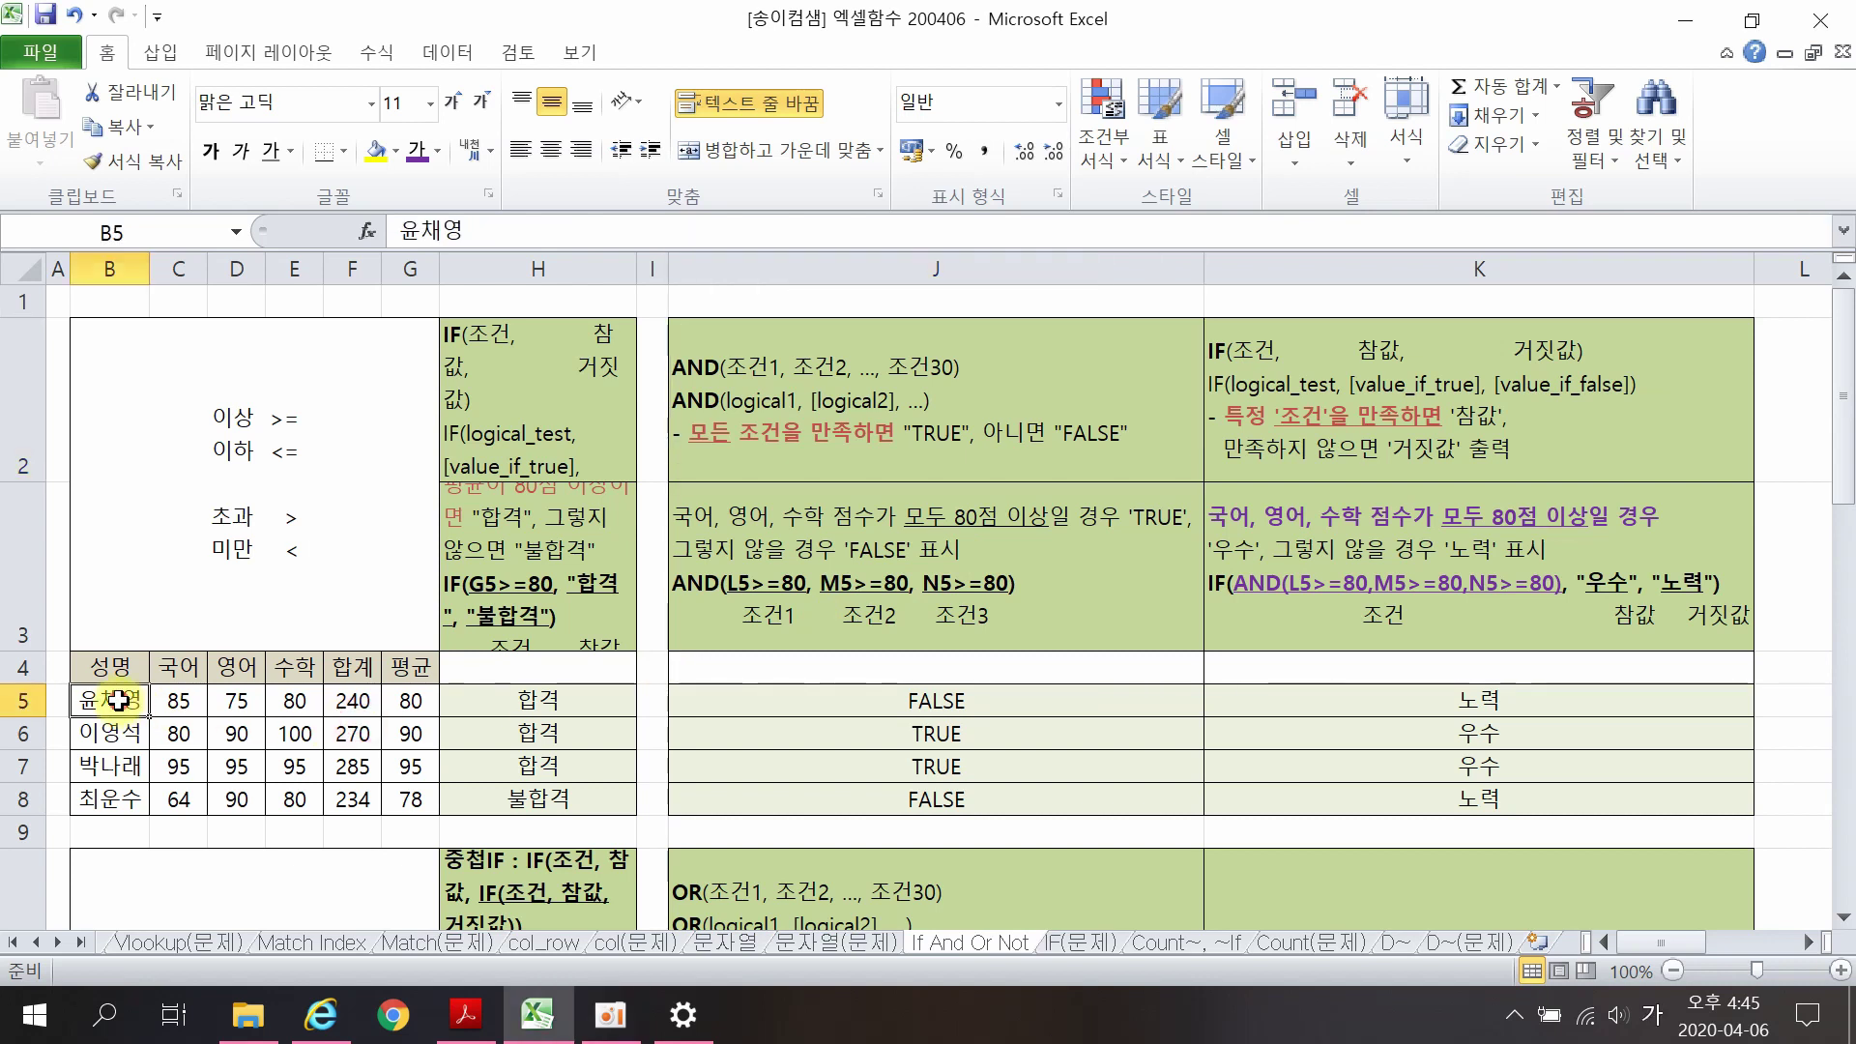
drag(176, 706, 290, 707)
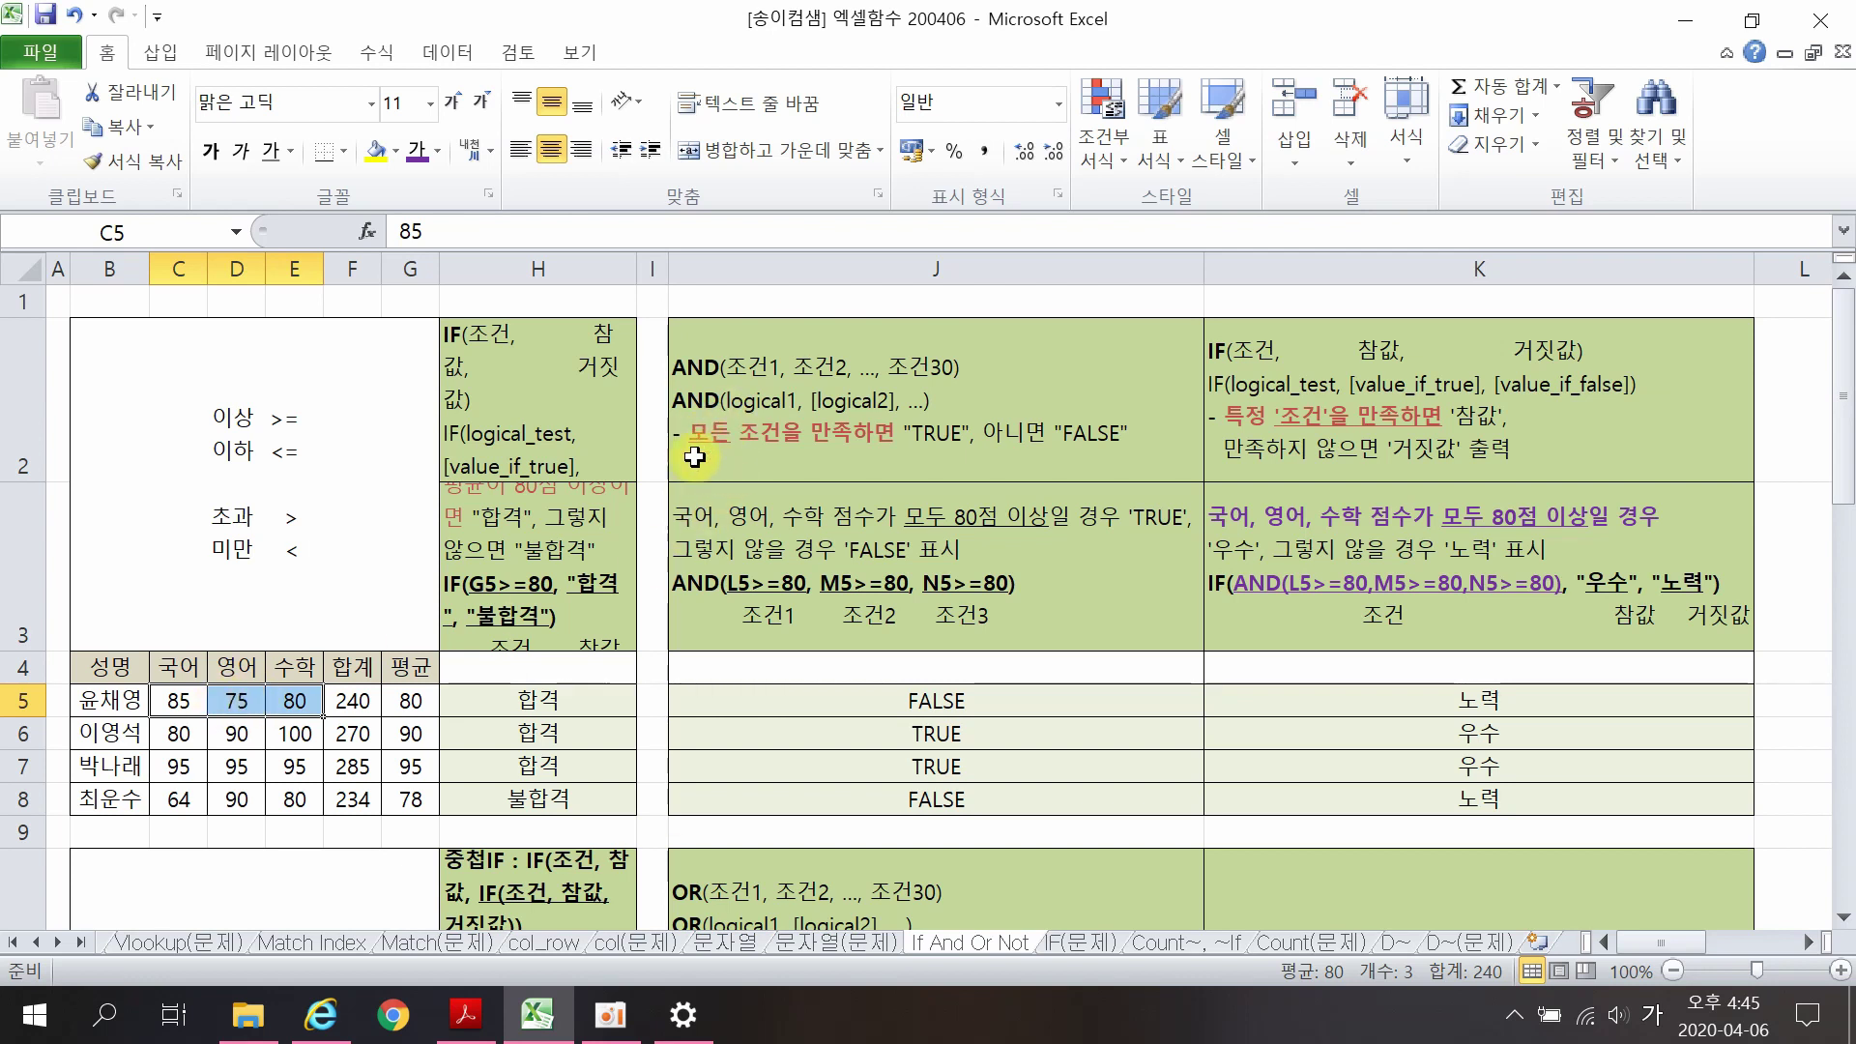
click(914, 697)
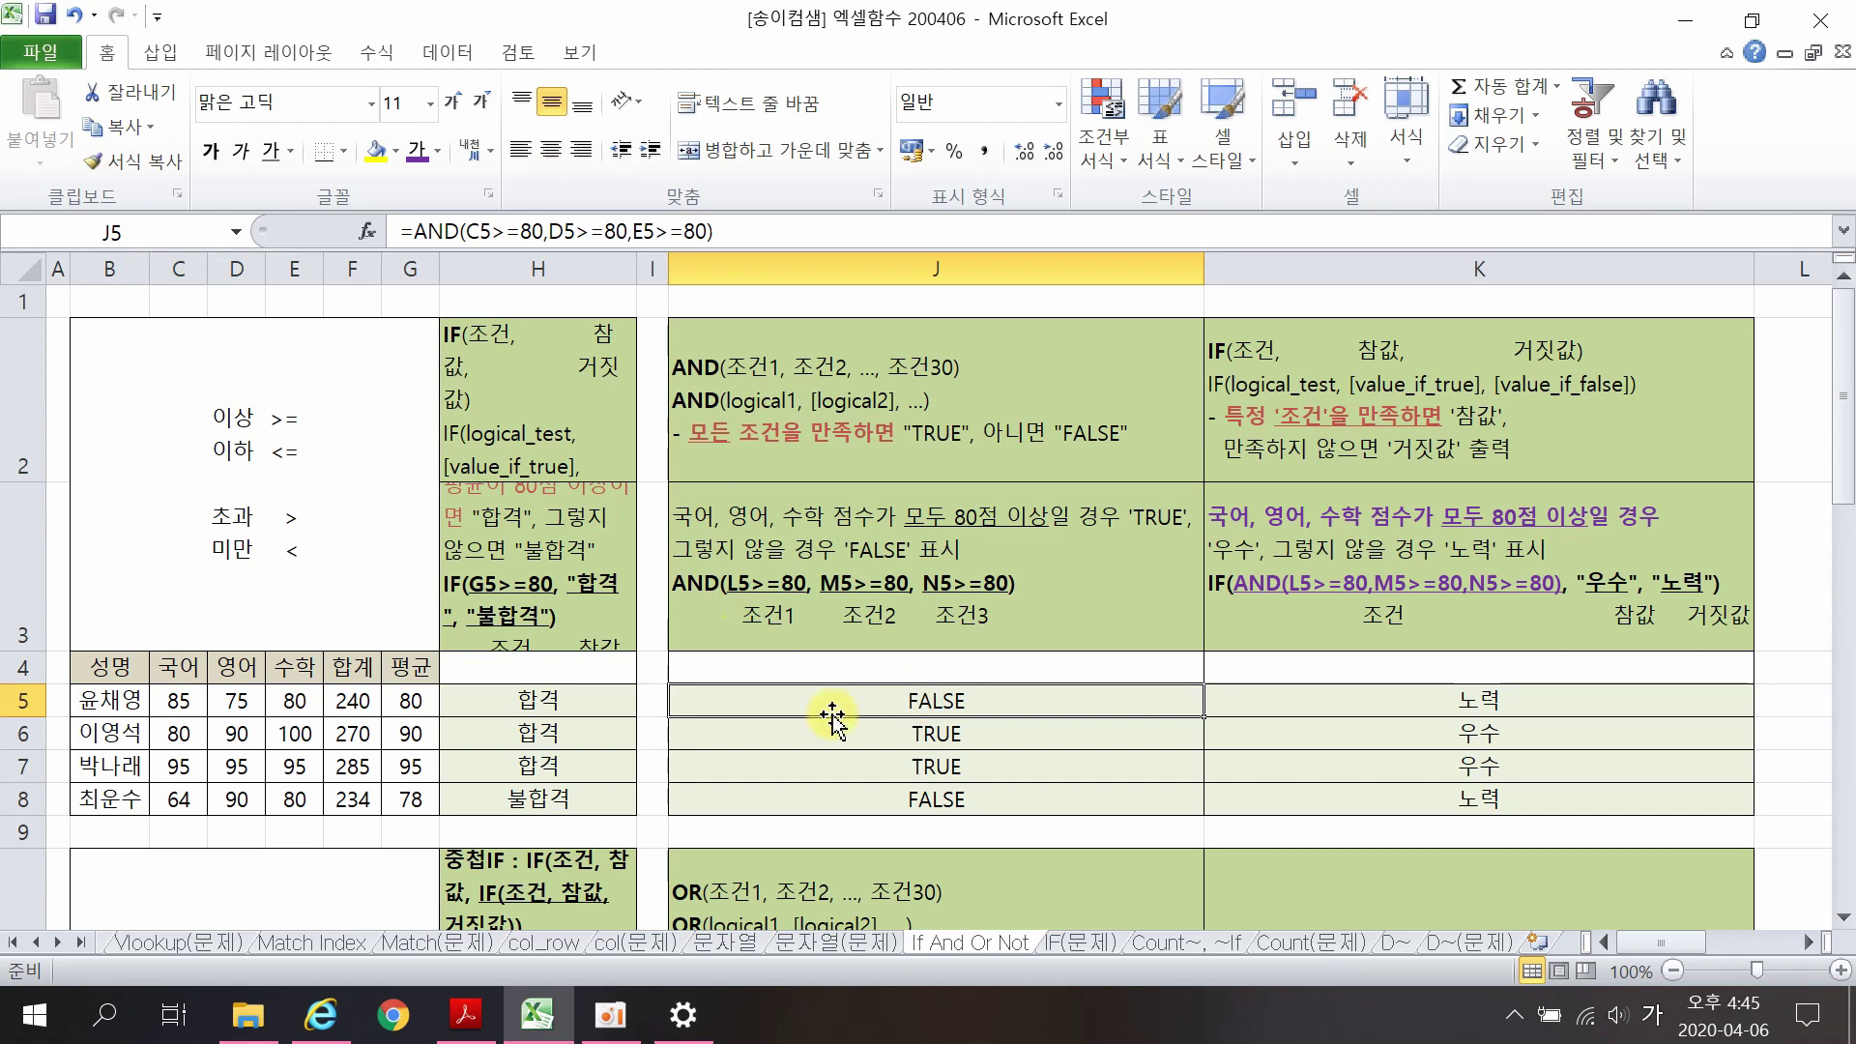
drag(179, 736, 300, 739)
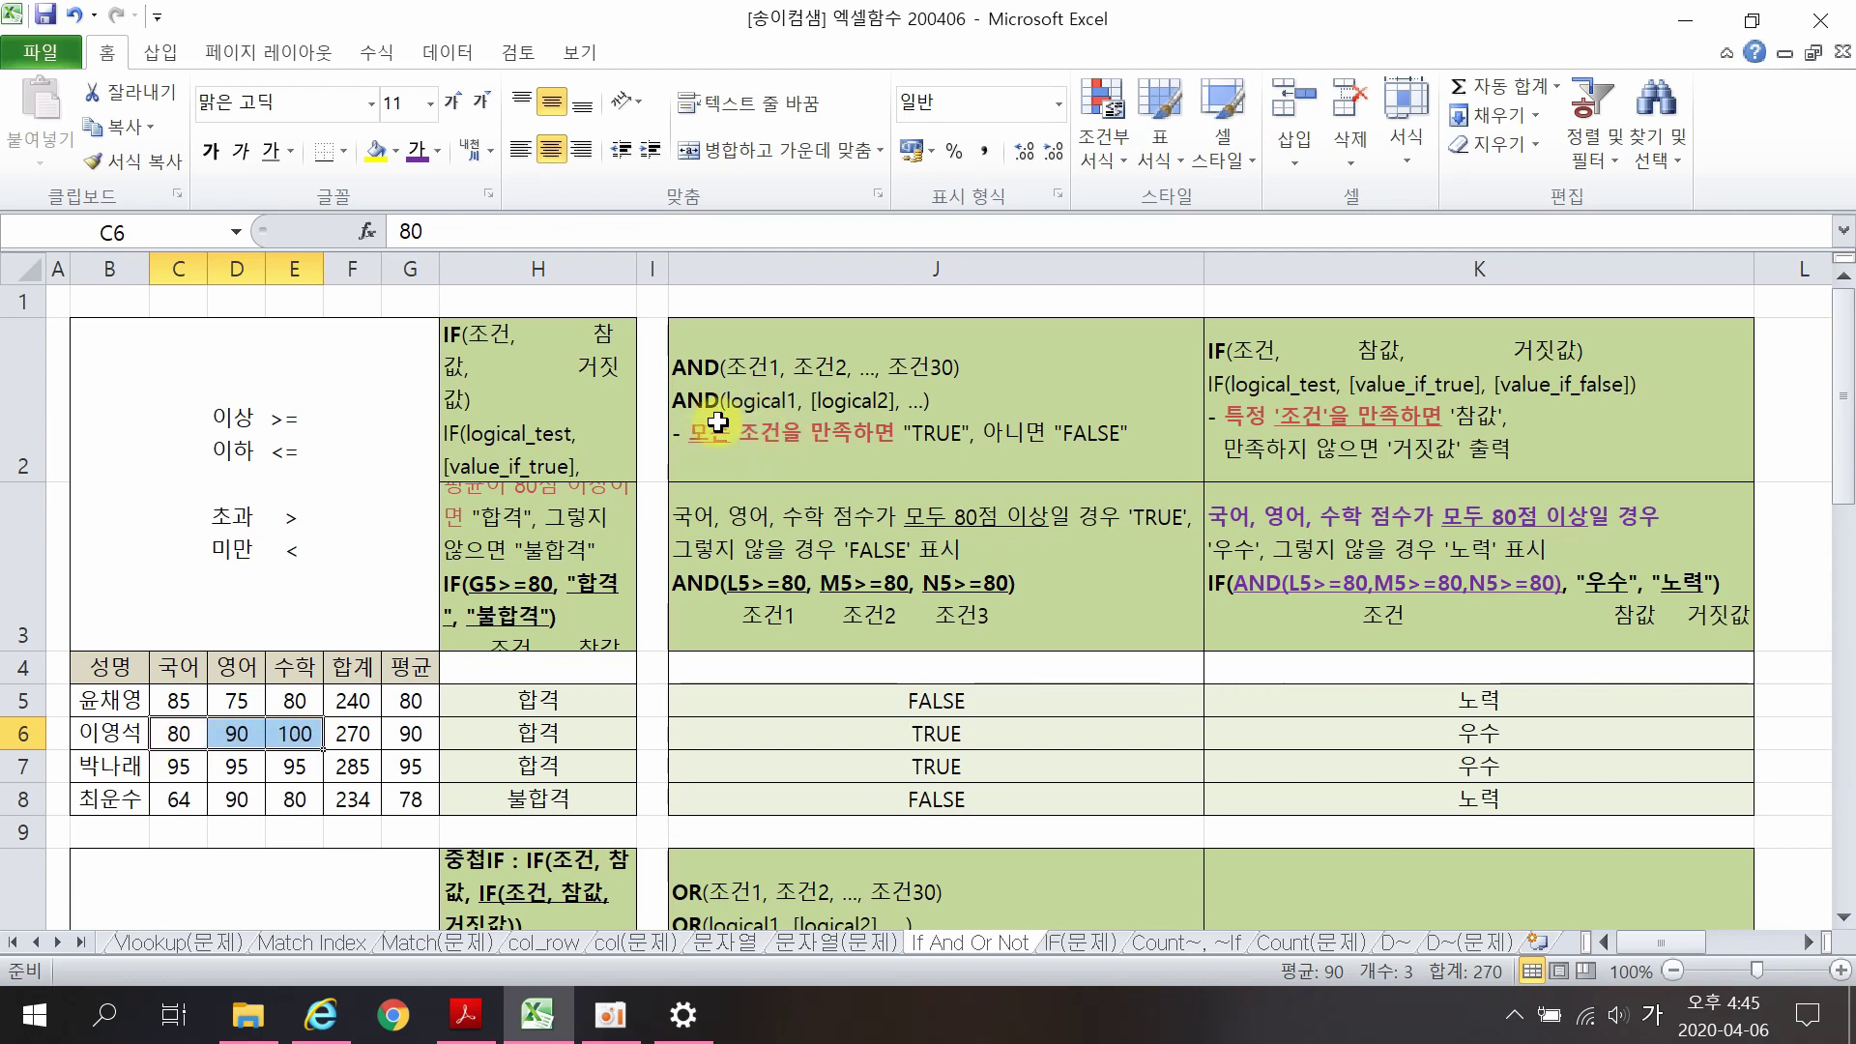
click(908, 738)
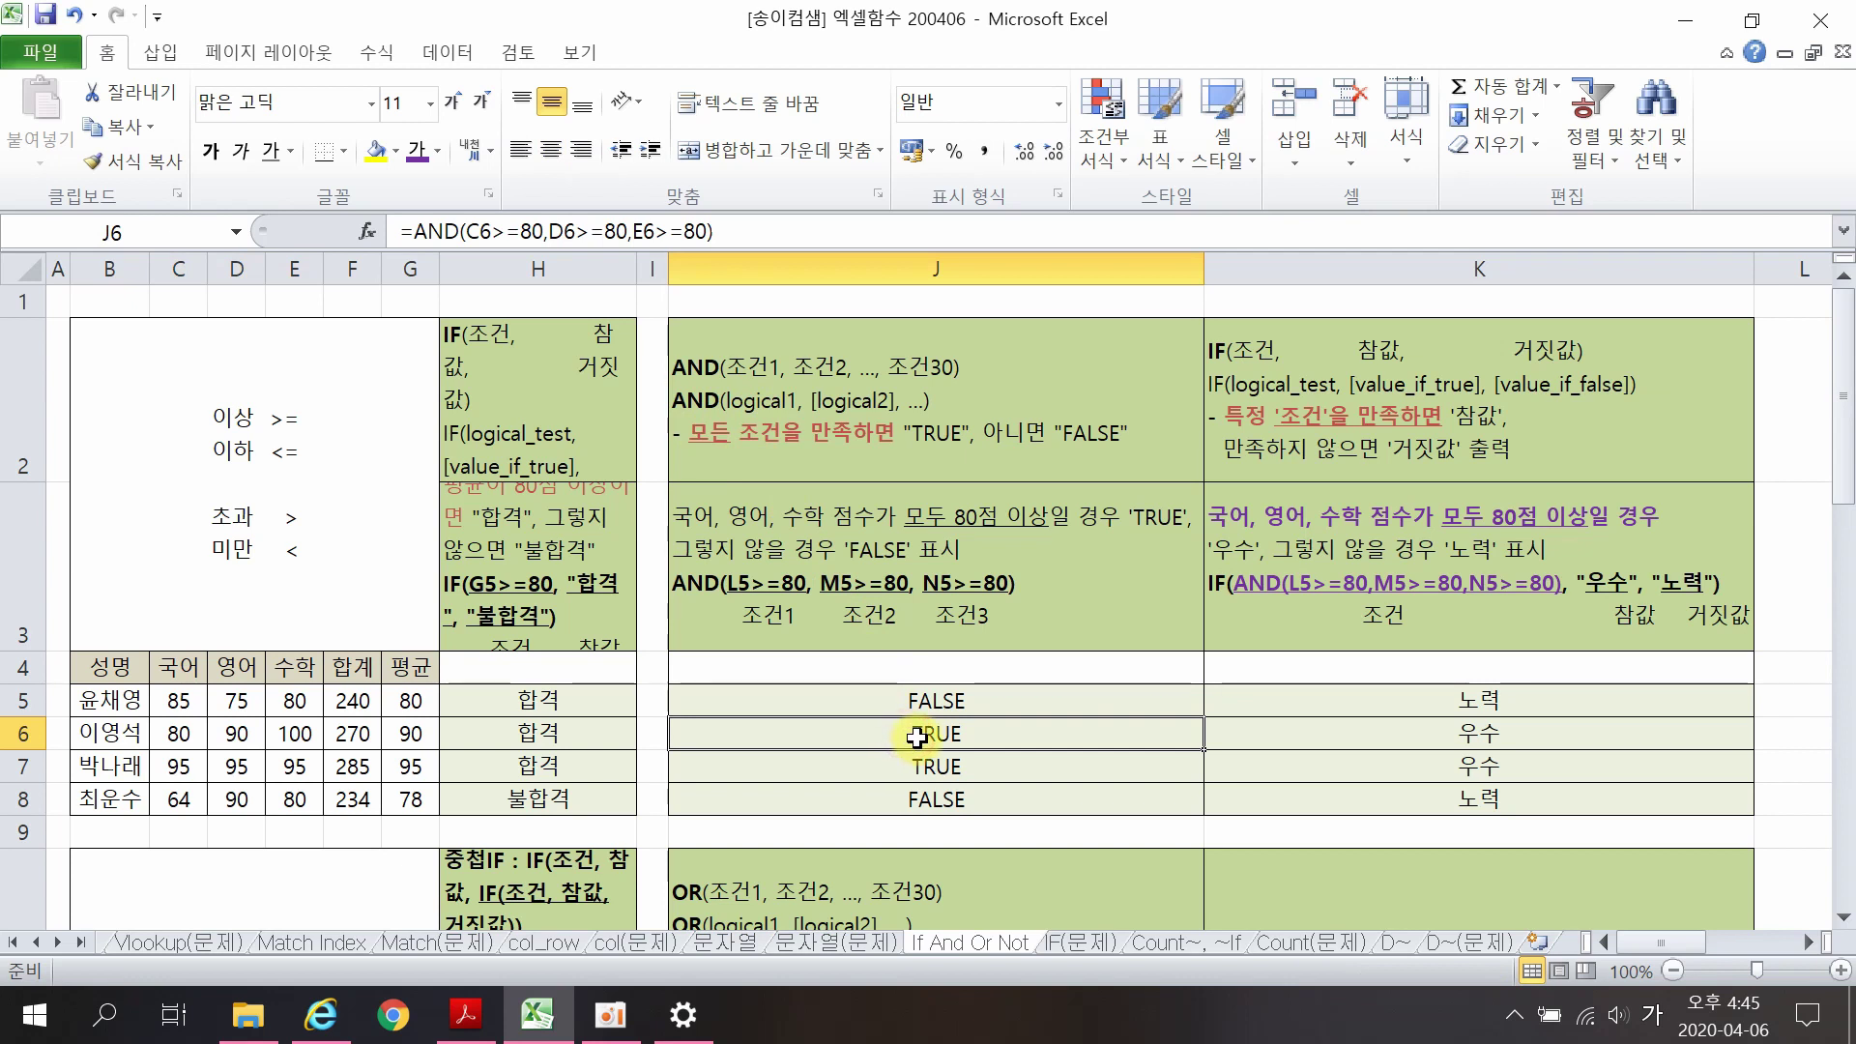
Step: Examine each of the three conditions in the AND formula of cell J5
double_click(924, 701)
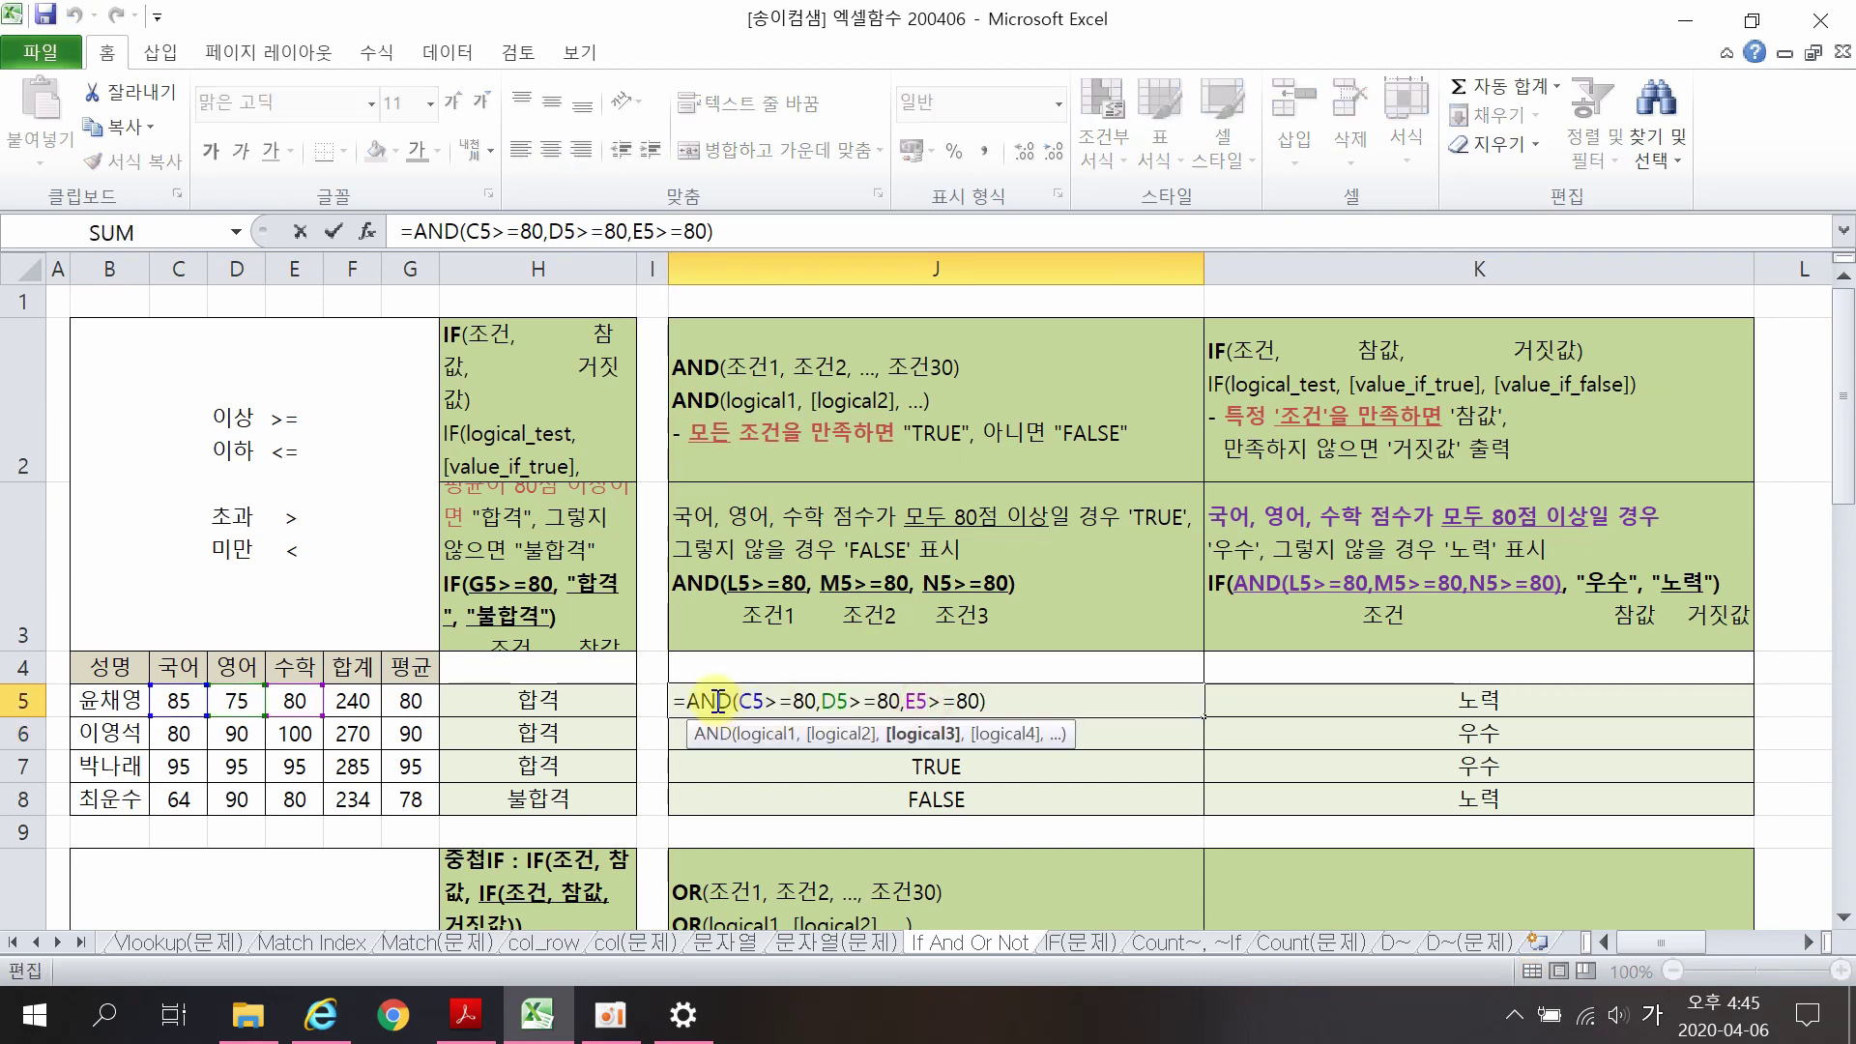
click(762, 700)
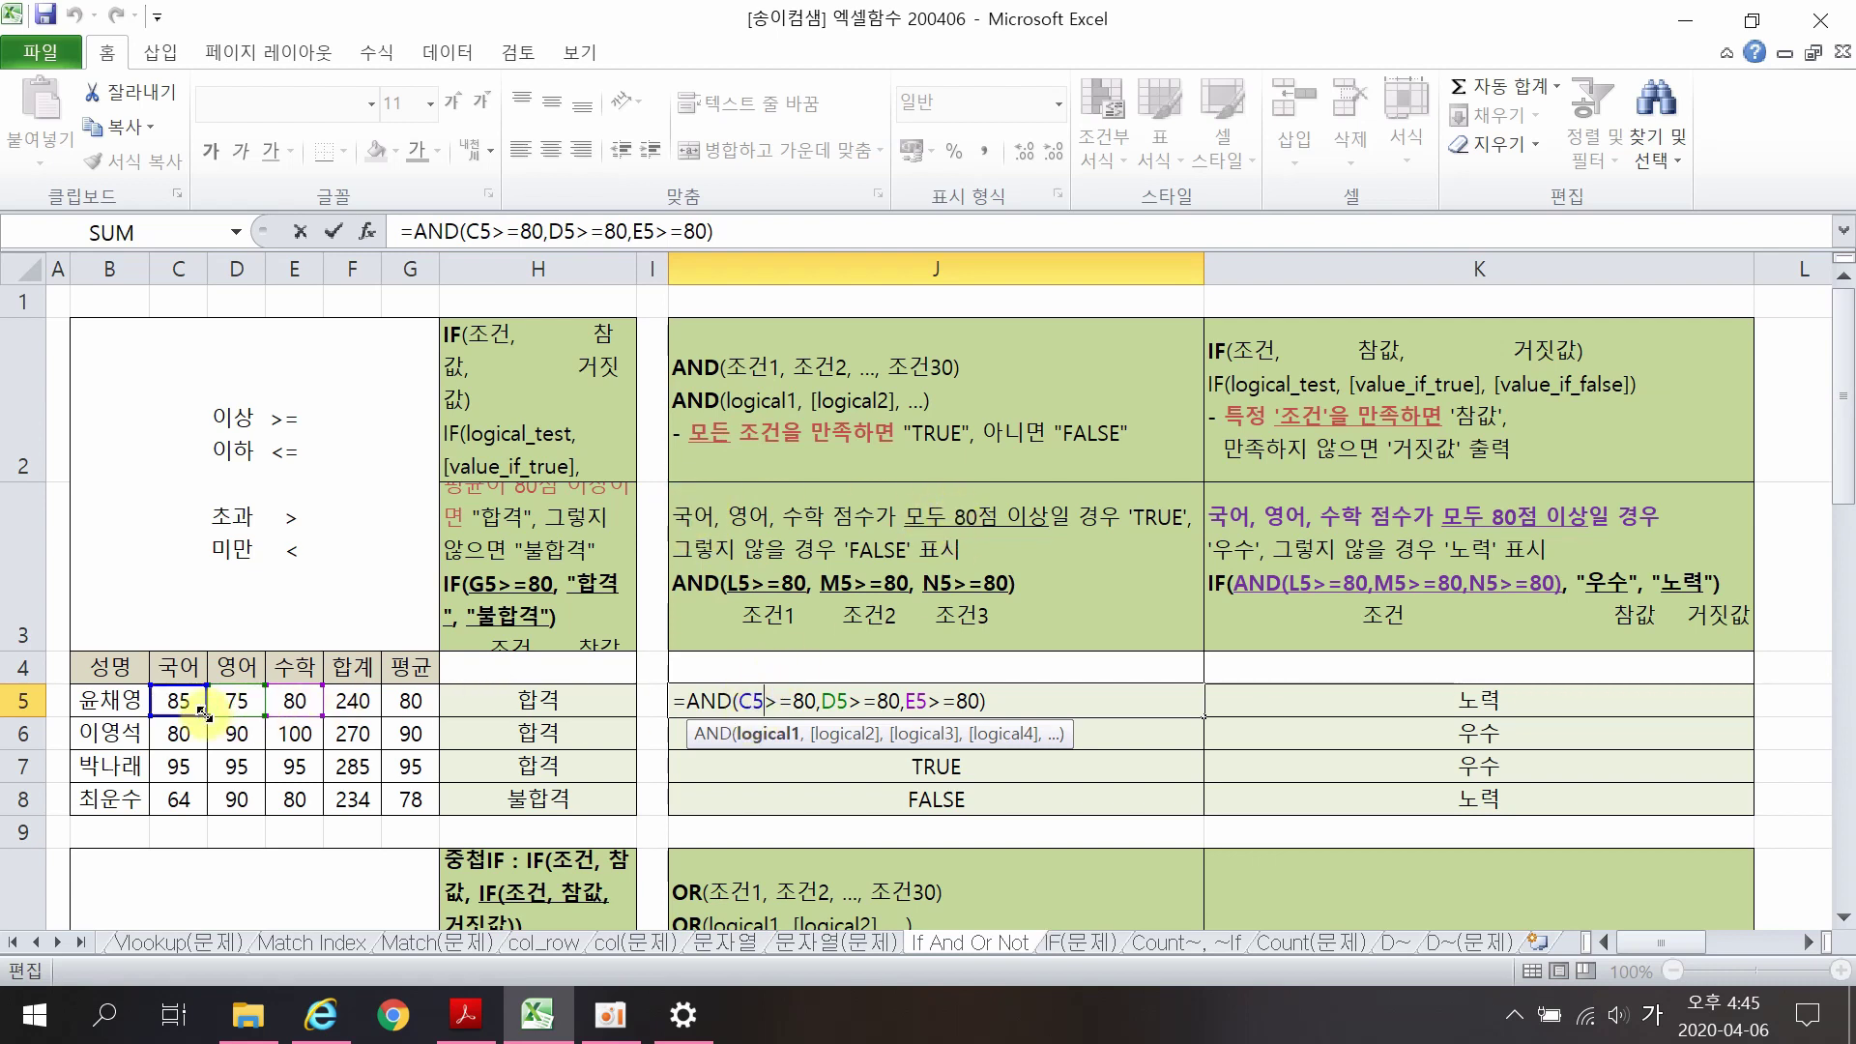
drag(819, 704, 756, 705)
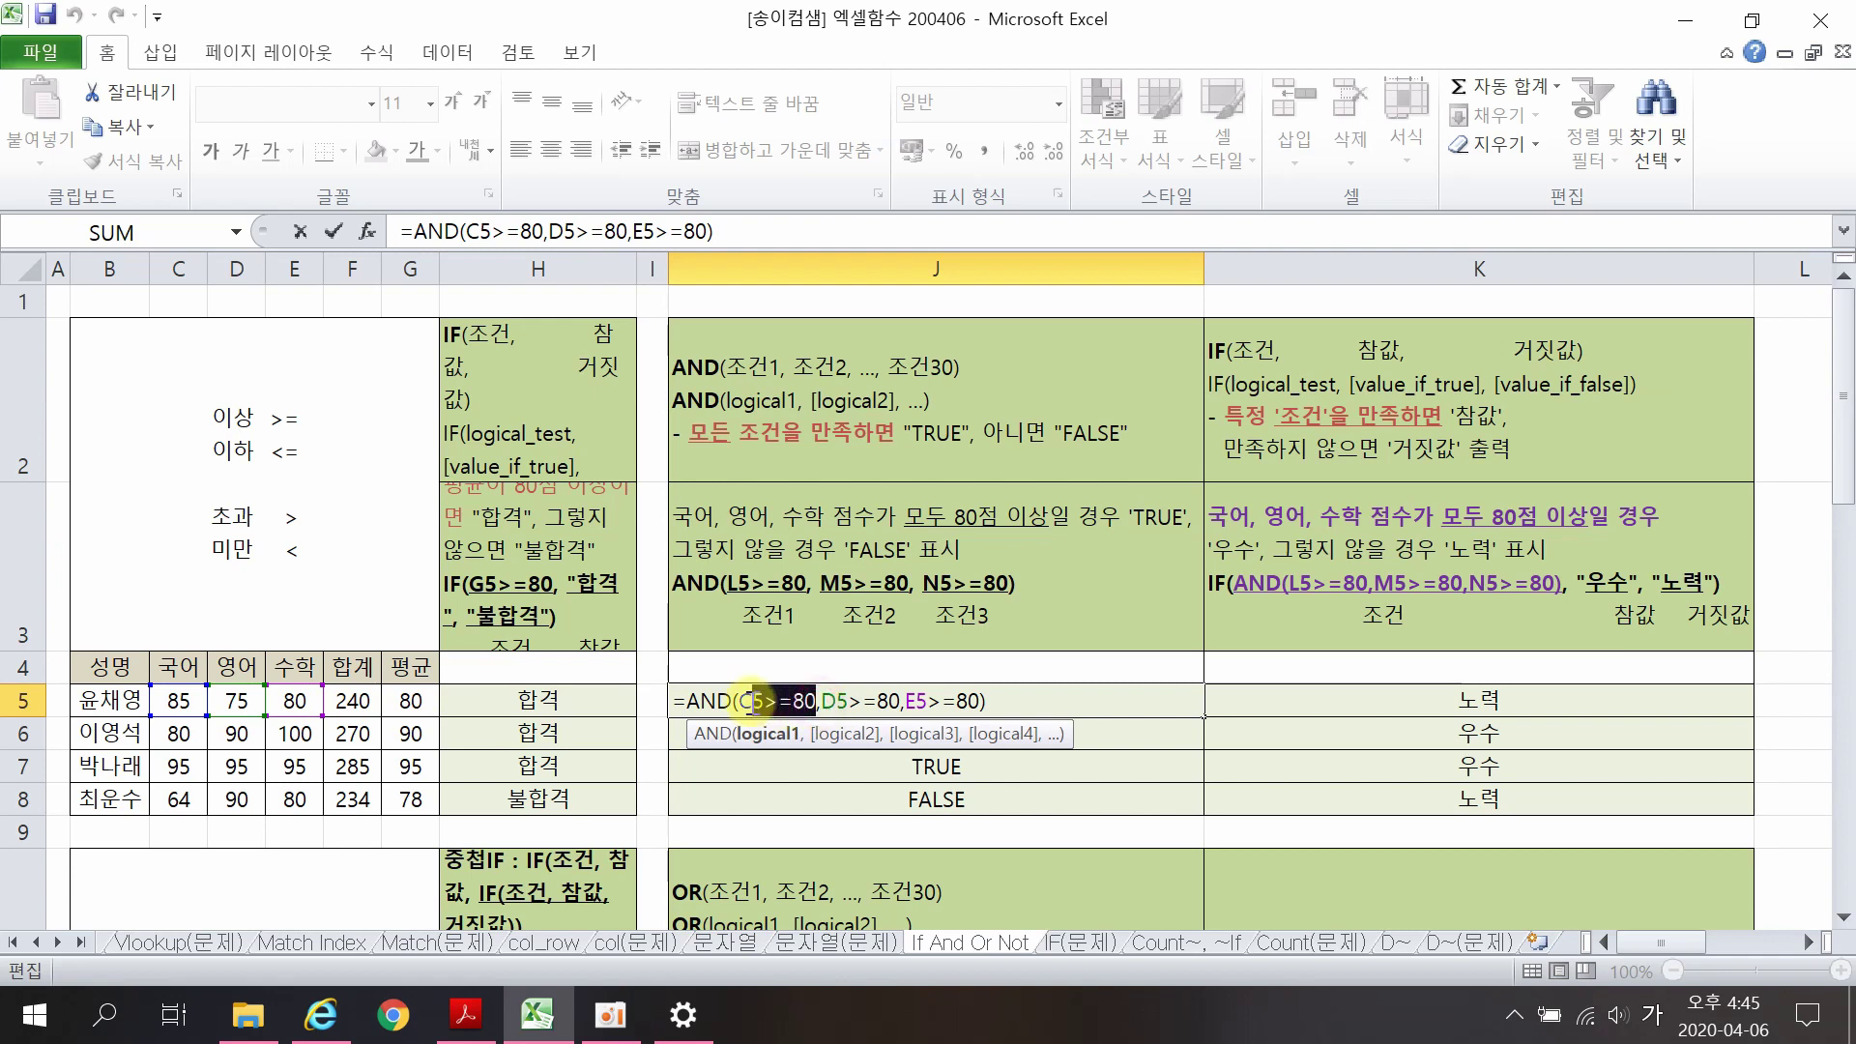
click(845, 704)
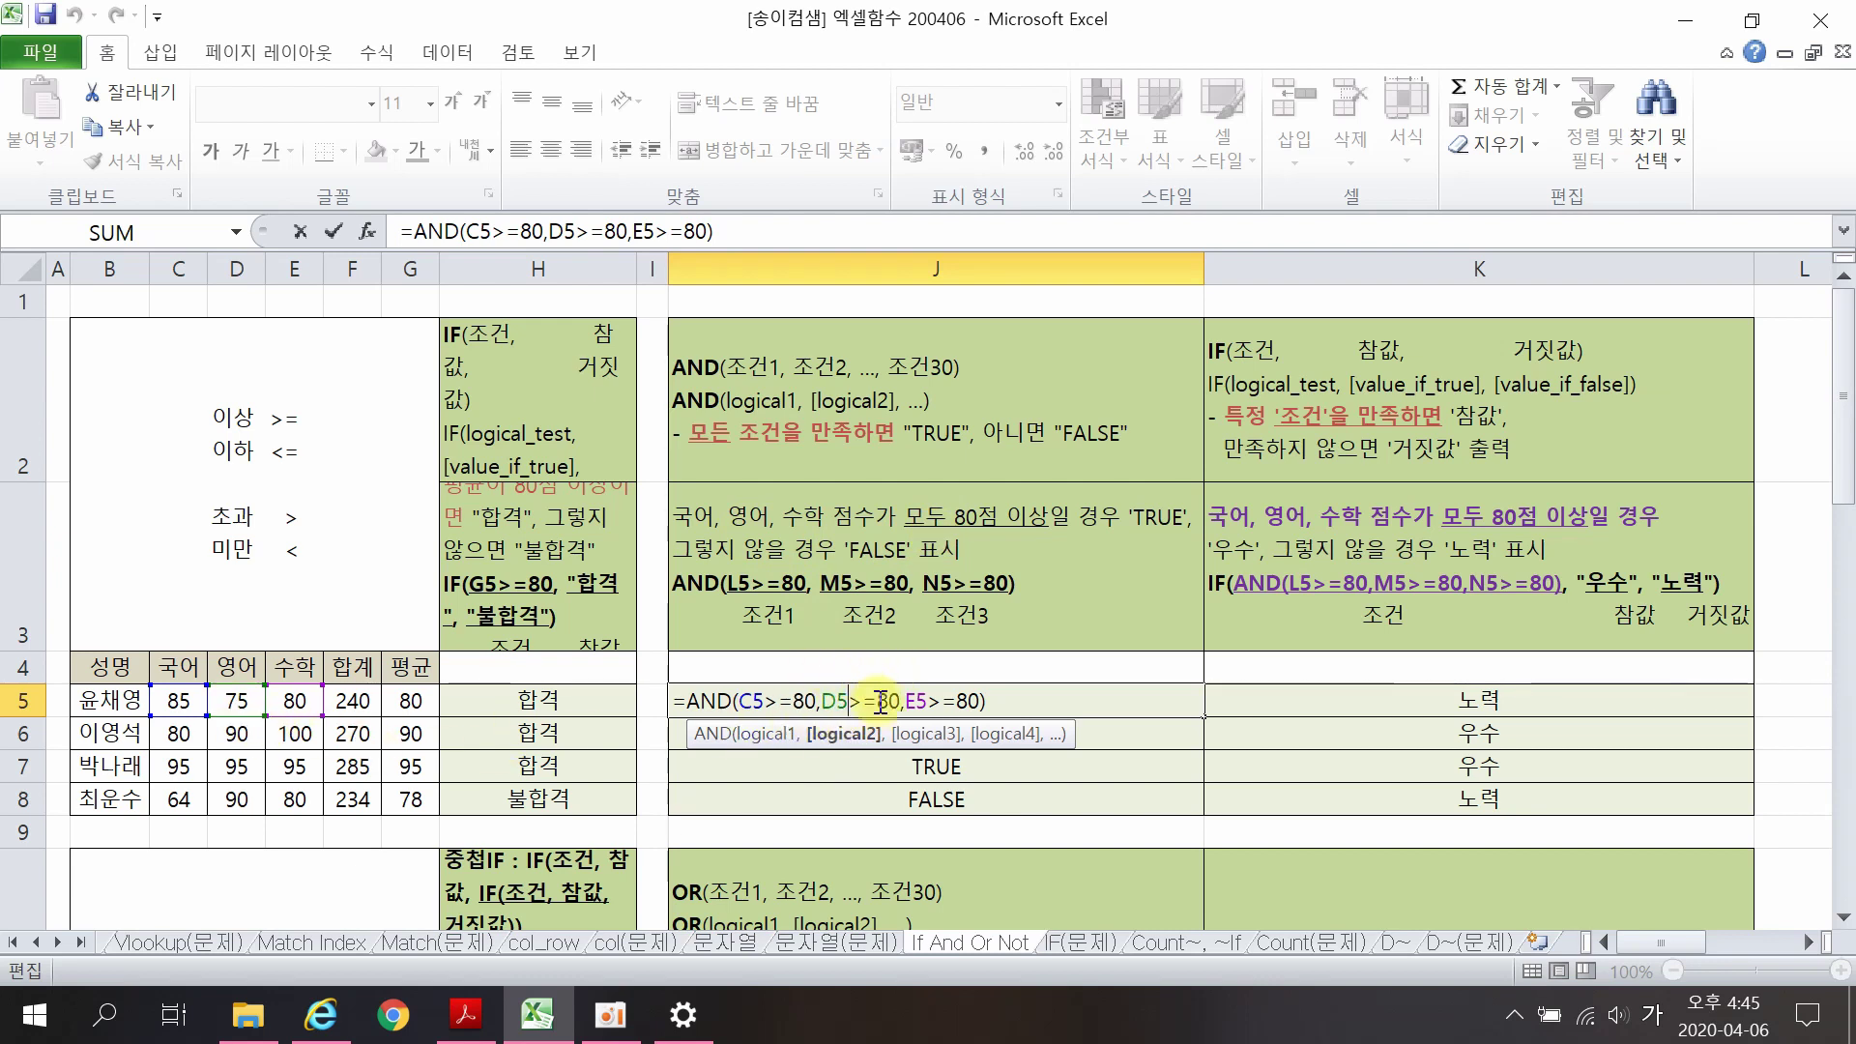
click(942, 701)
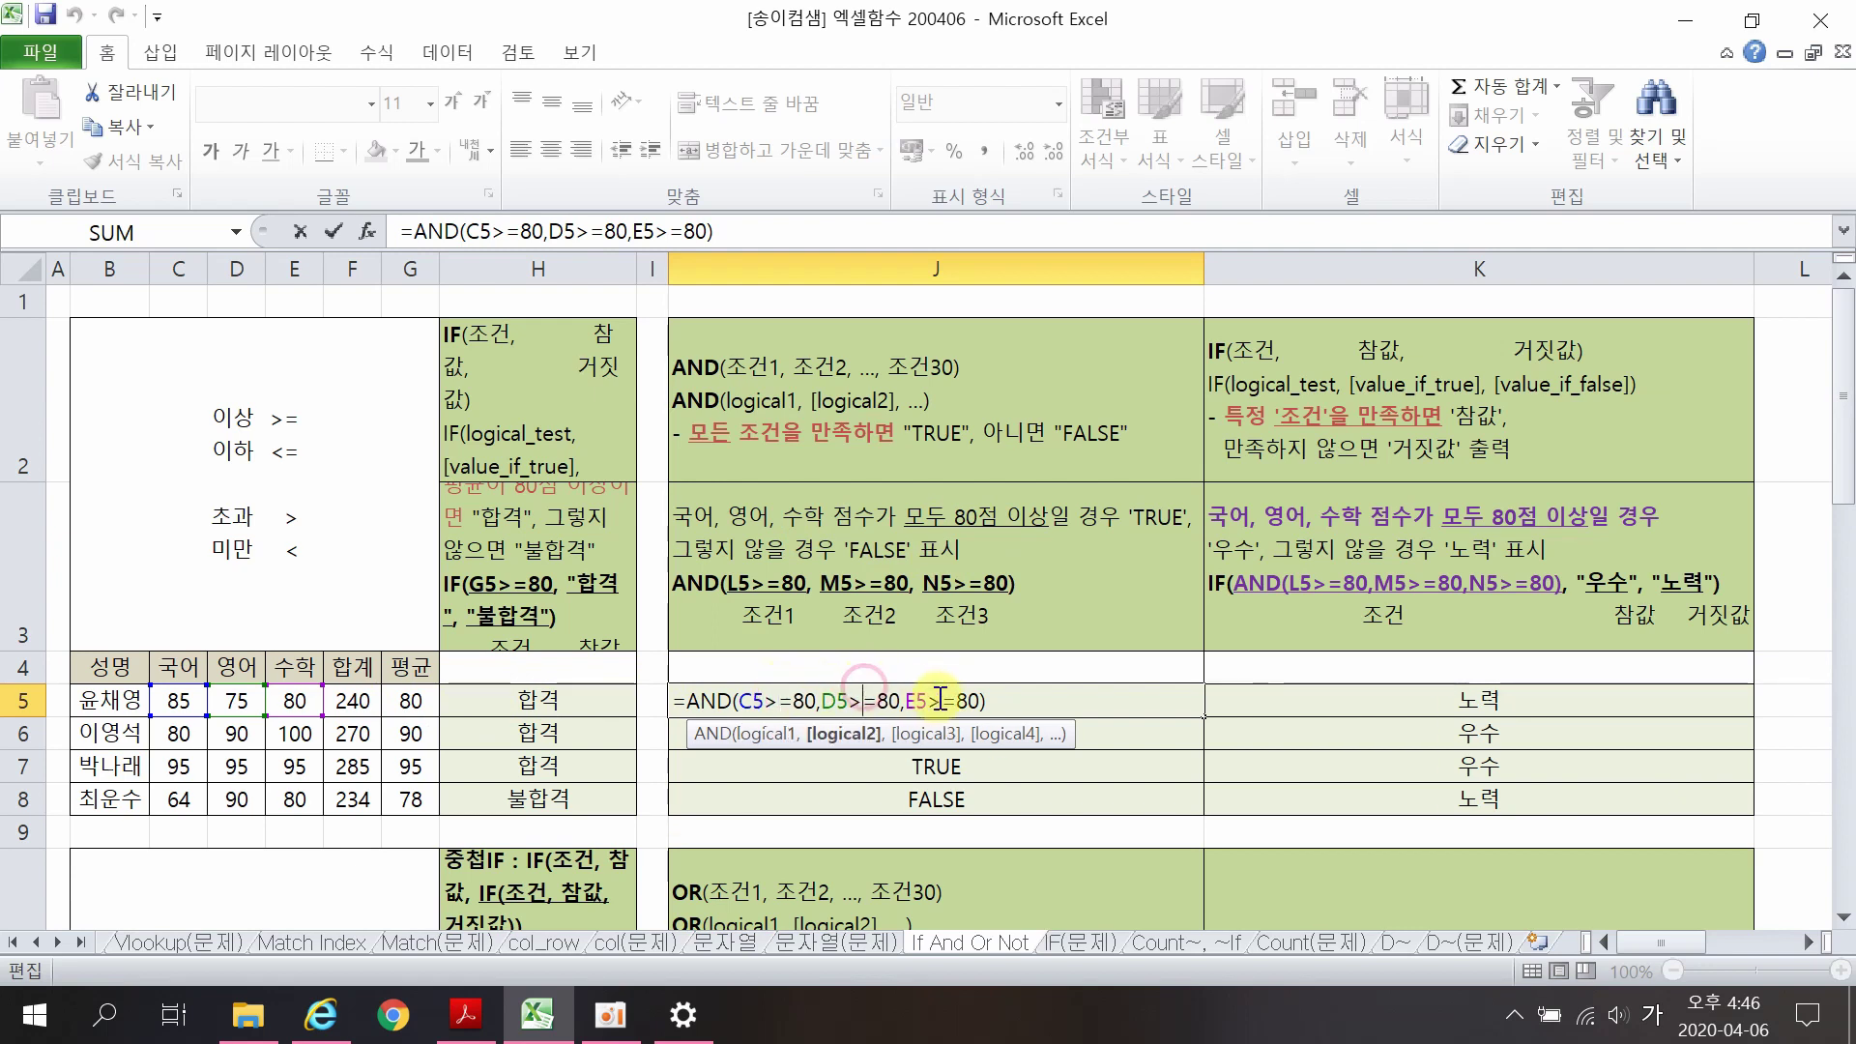
key(Return)
Step: Enter the formula =AND(C5>=80,D5>=80,E5>=80) in cell J4 and review it
click(1028, 669)
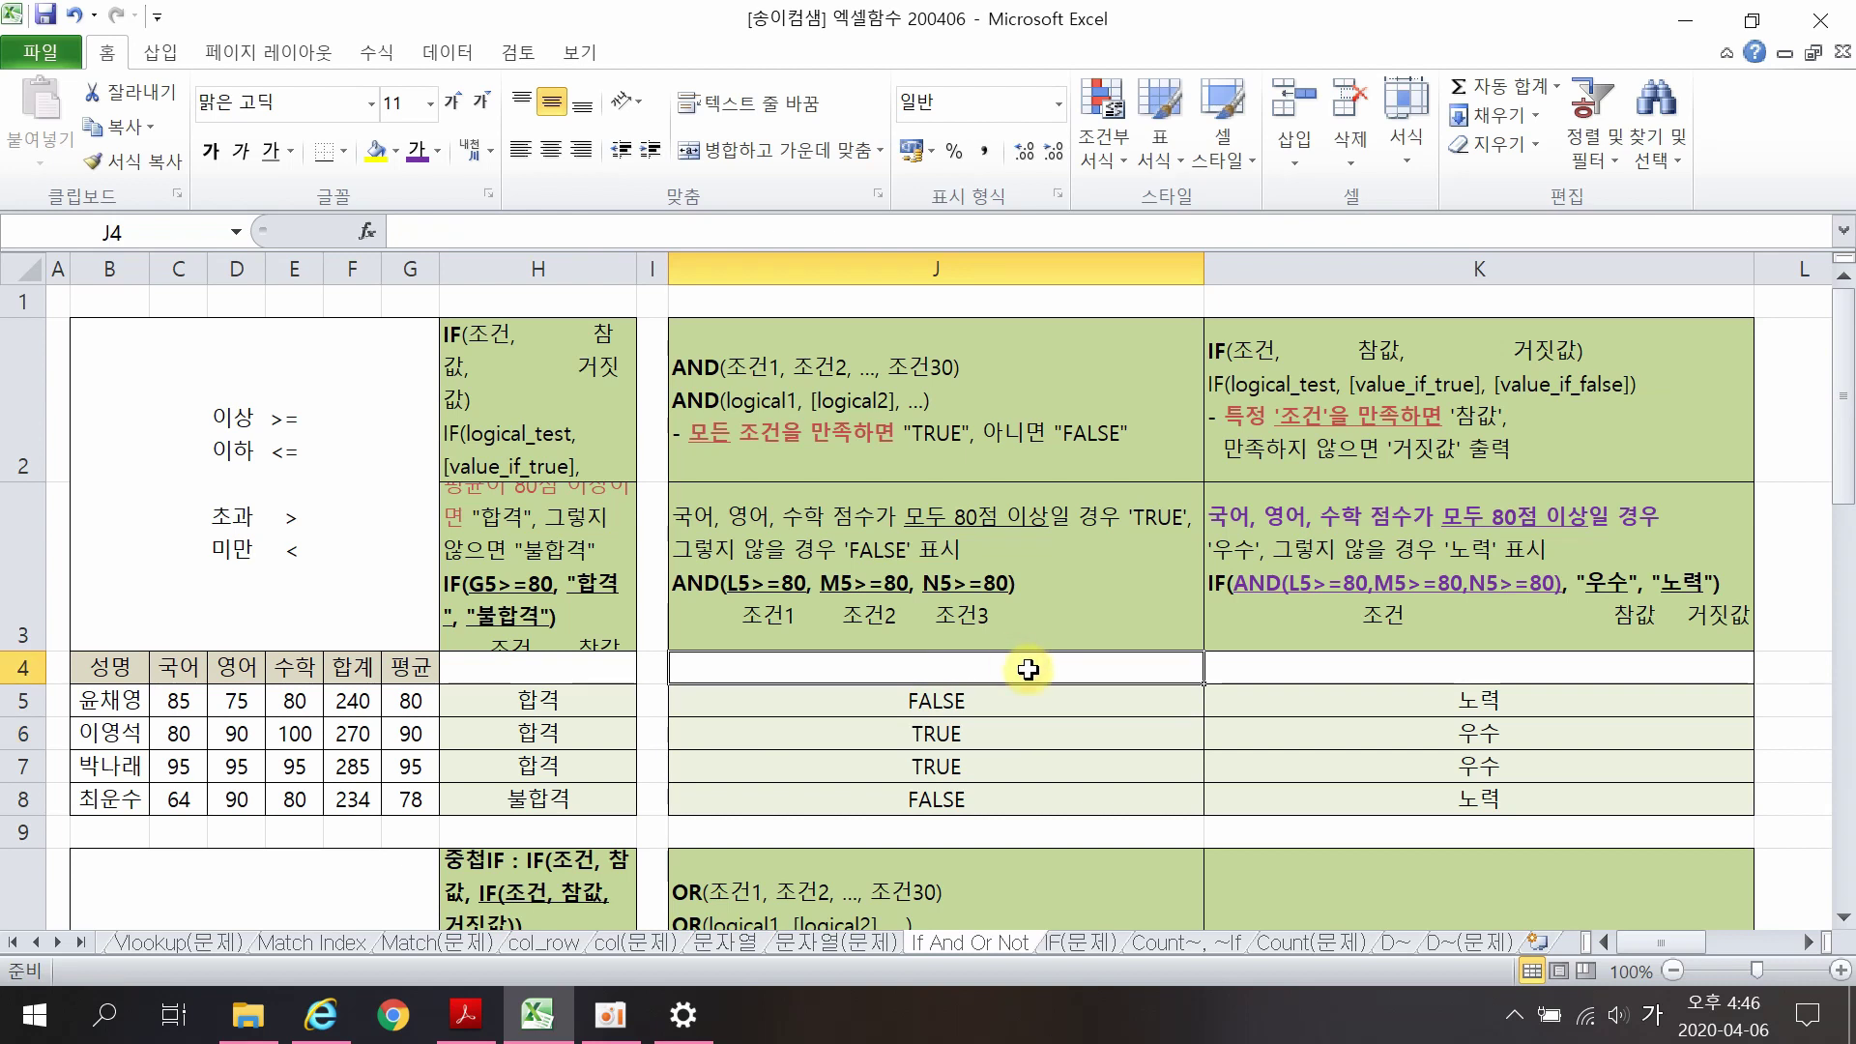
text(=and)
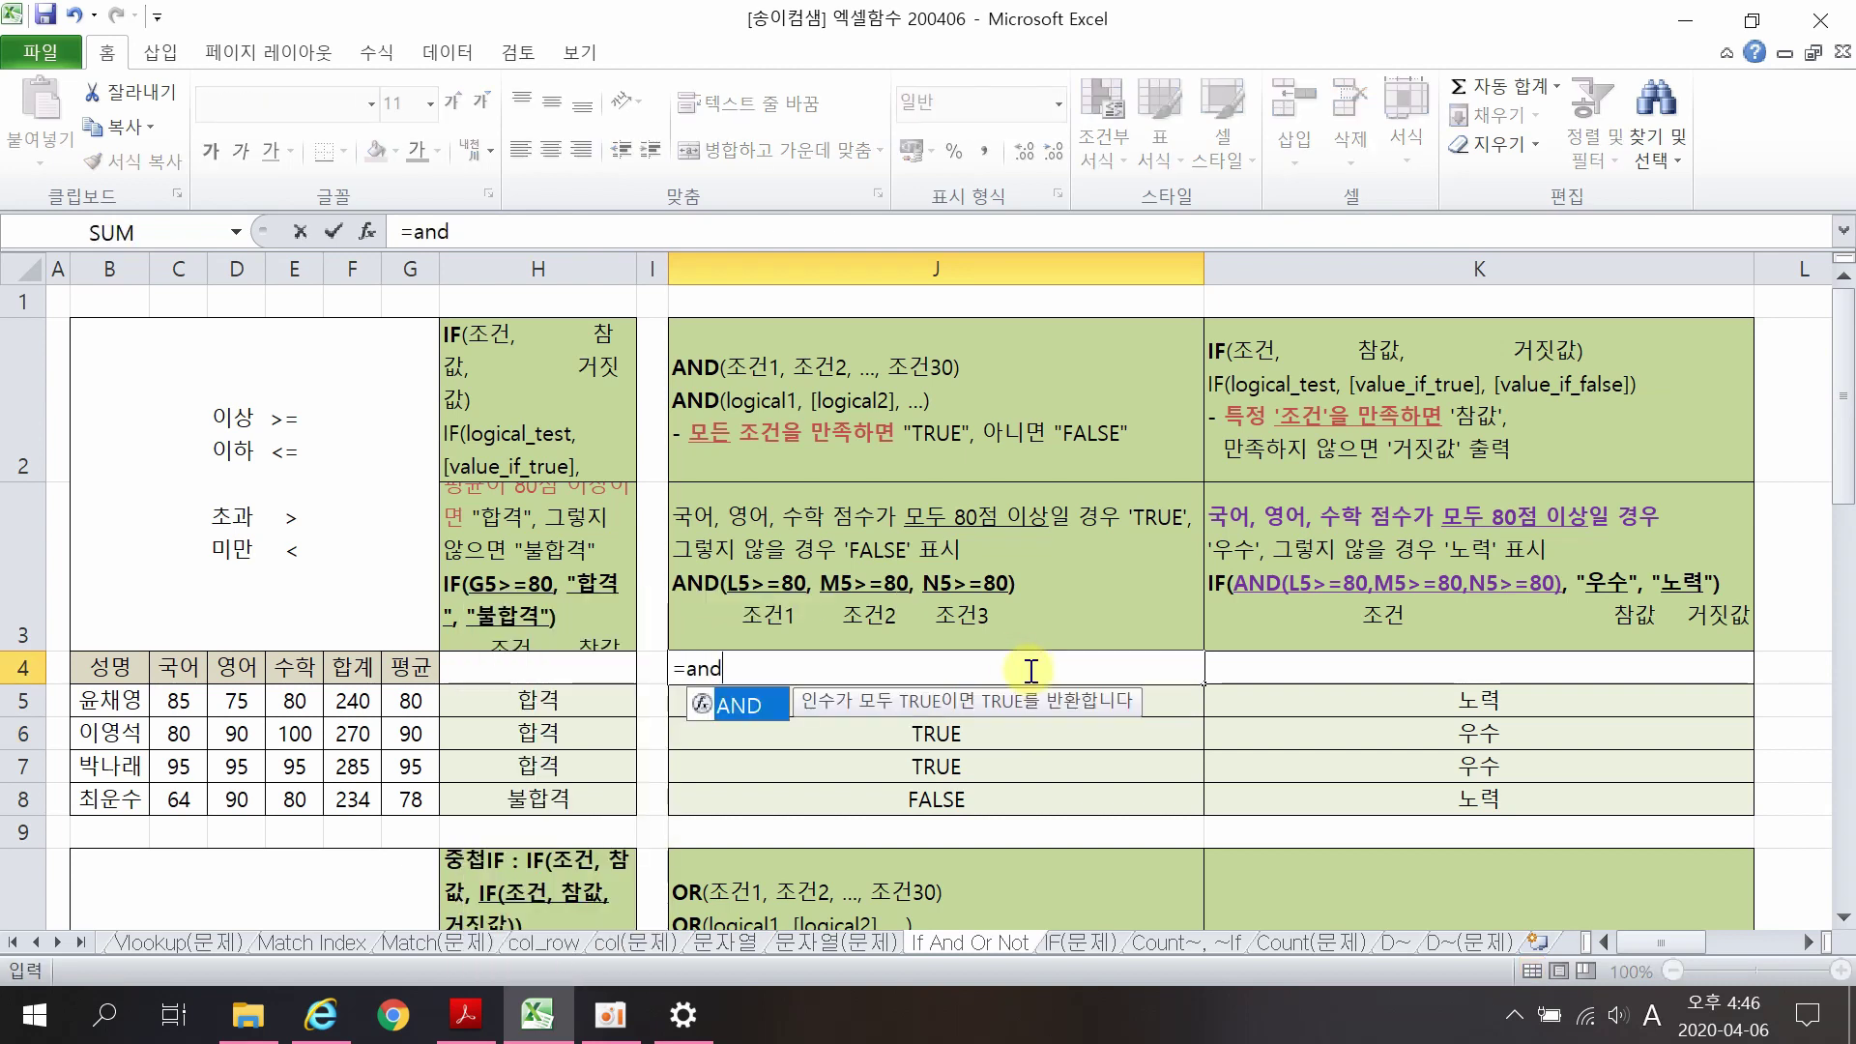
double_click(751, 704)
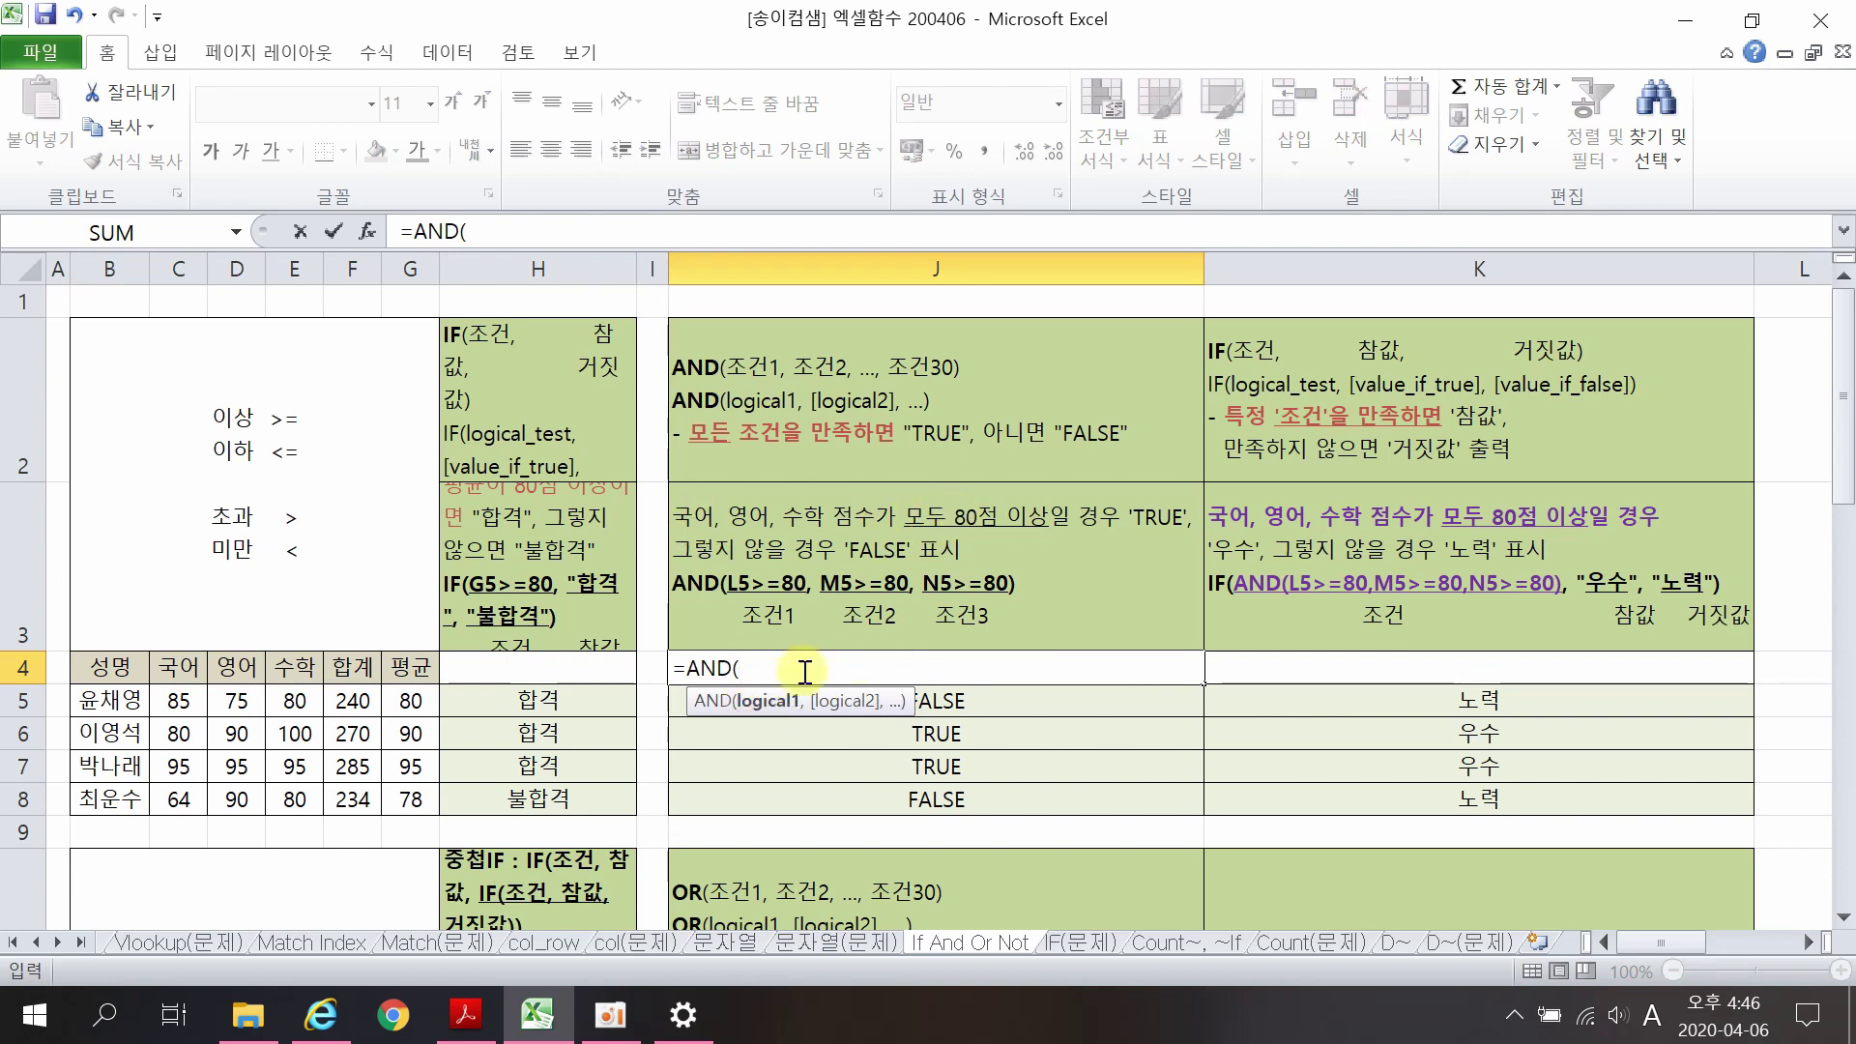
click(172, 701)
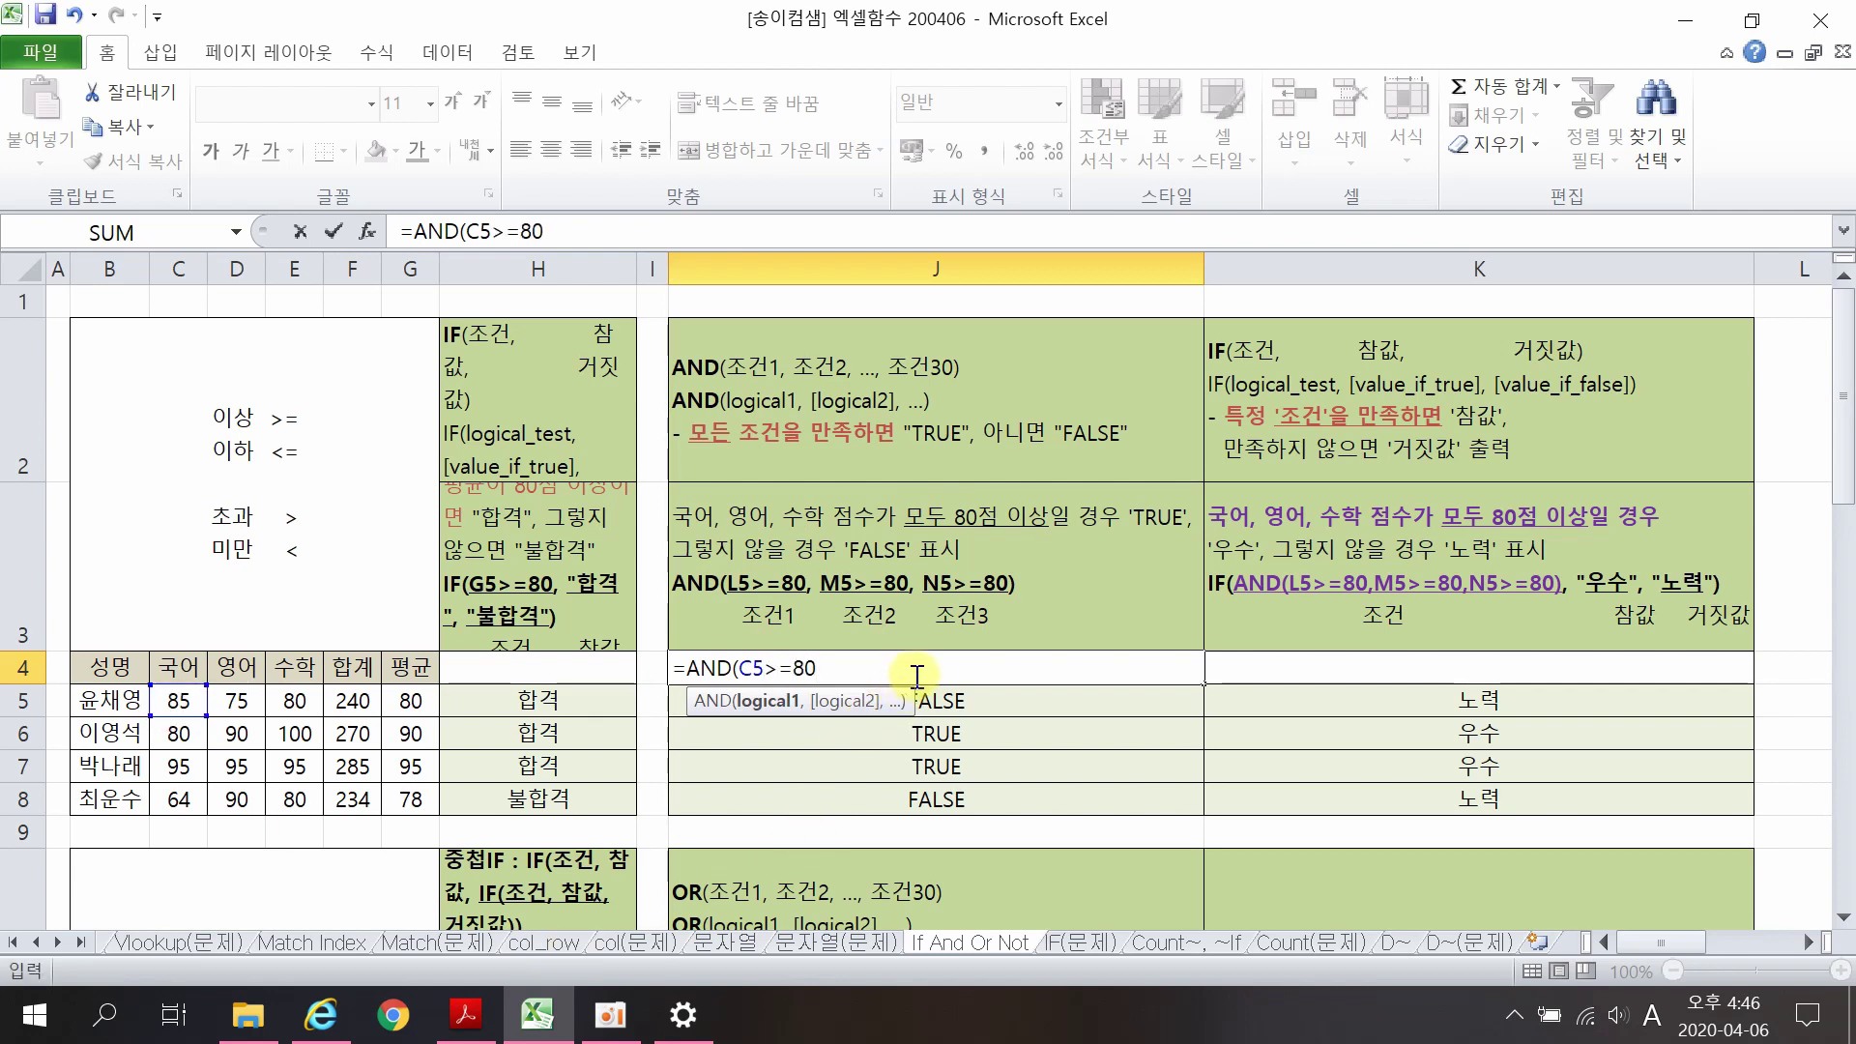
text(>=80,)
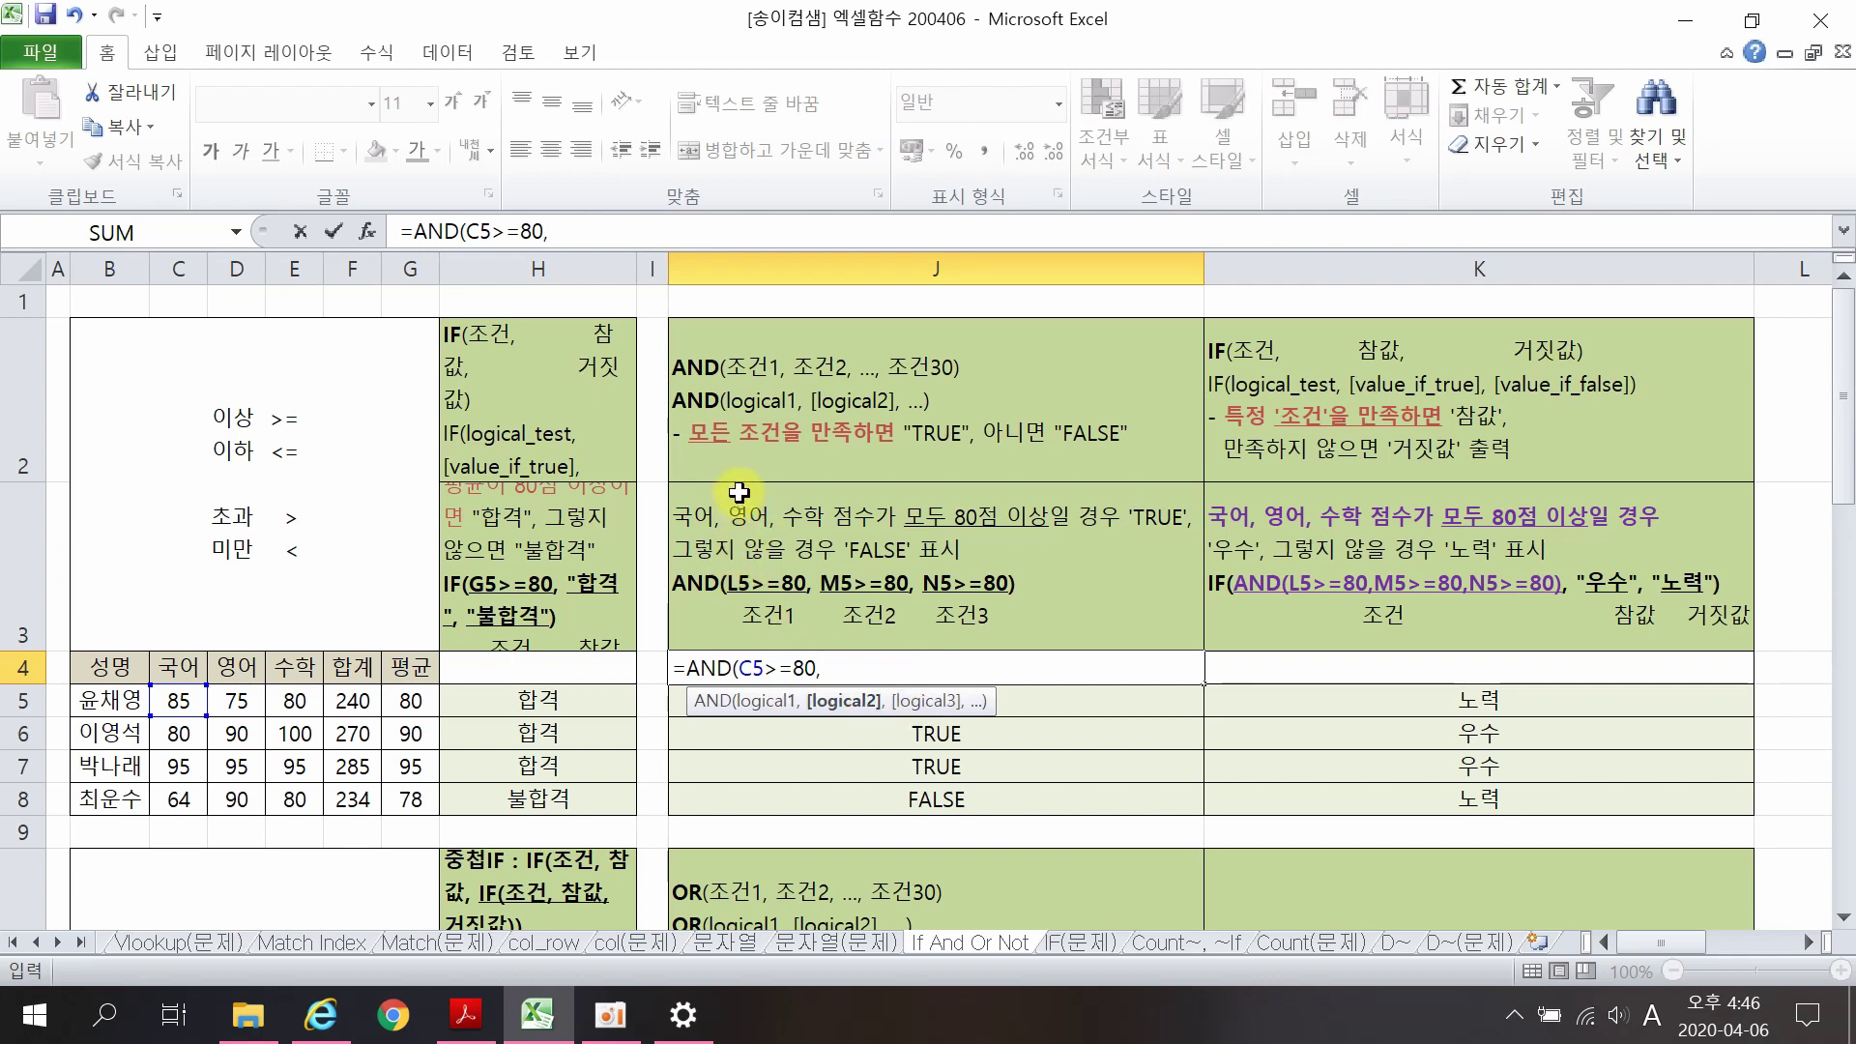
click(248, 703)
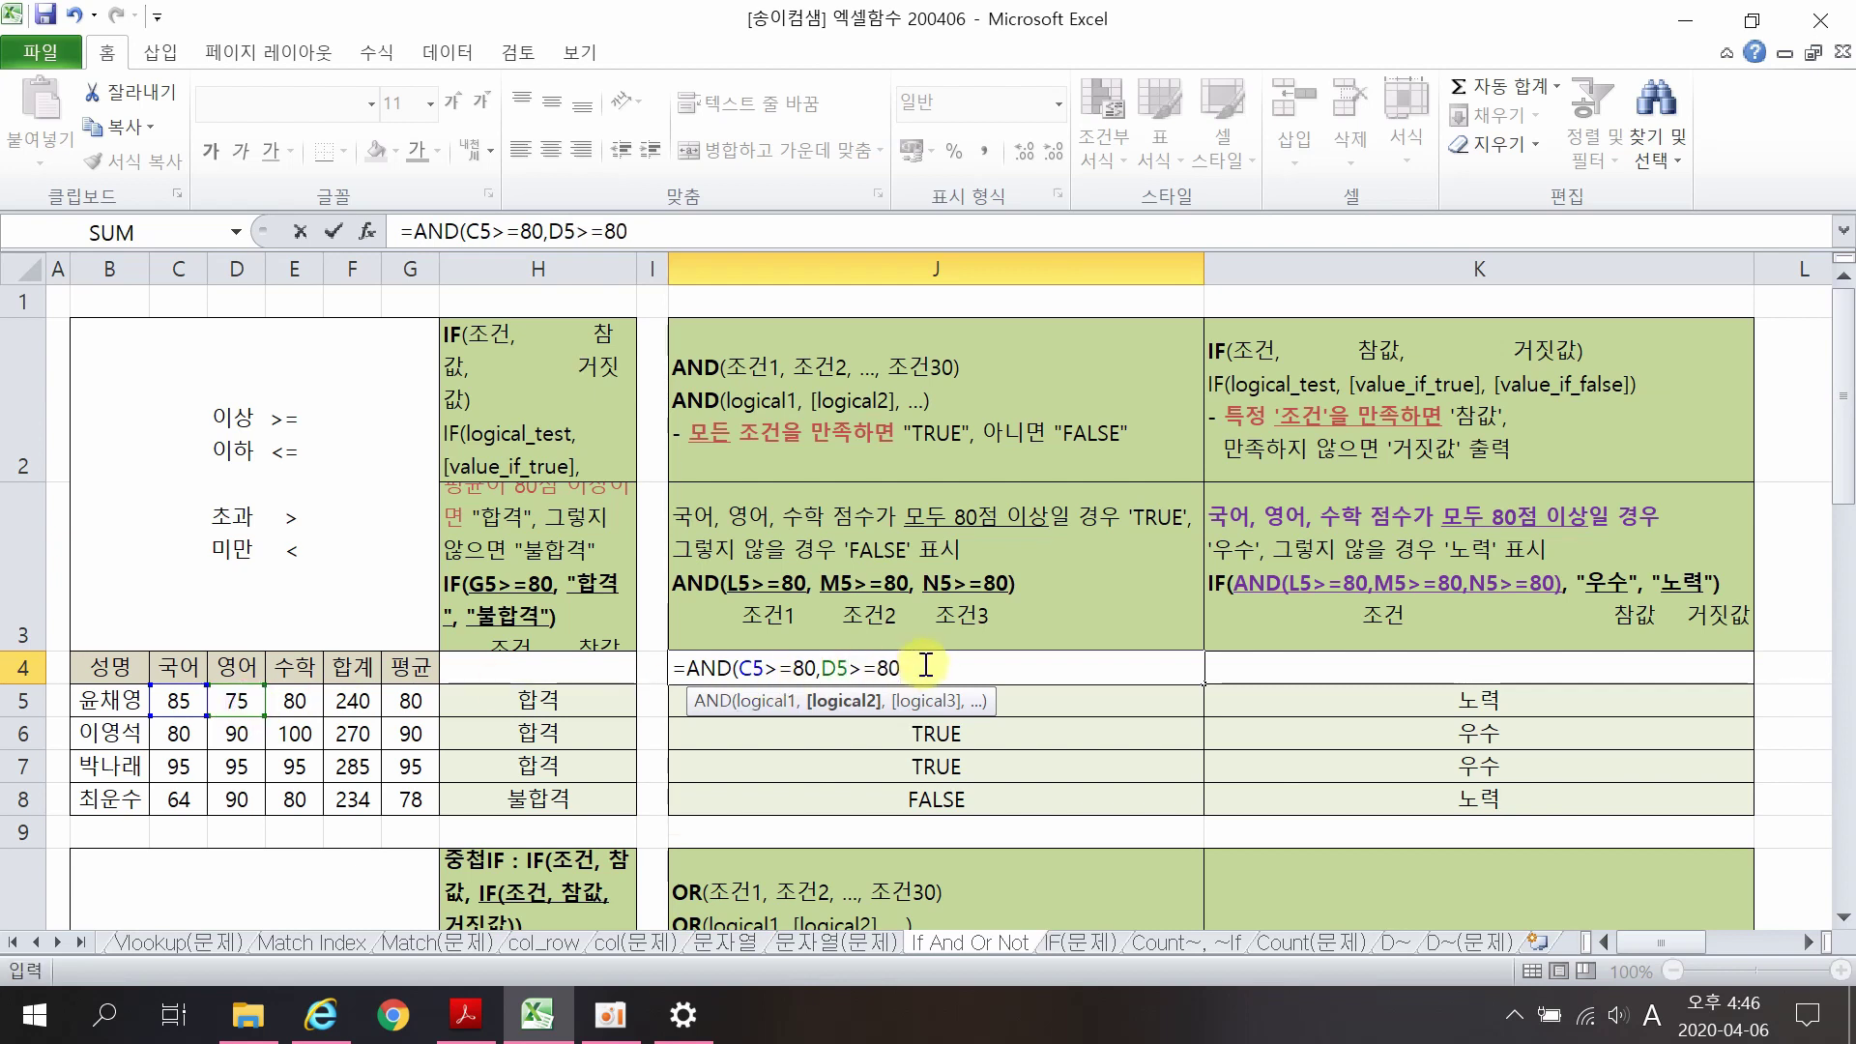
text(>=80,)
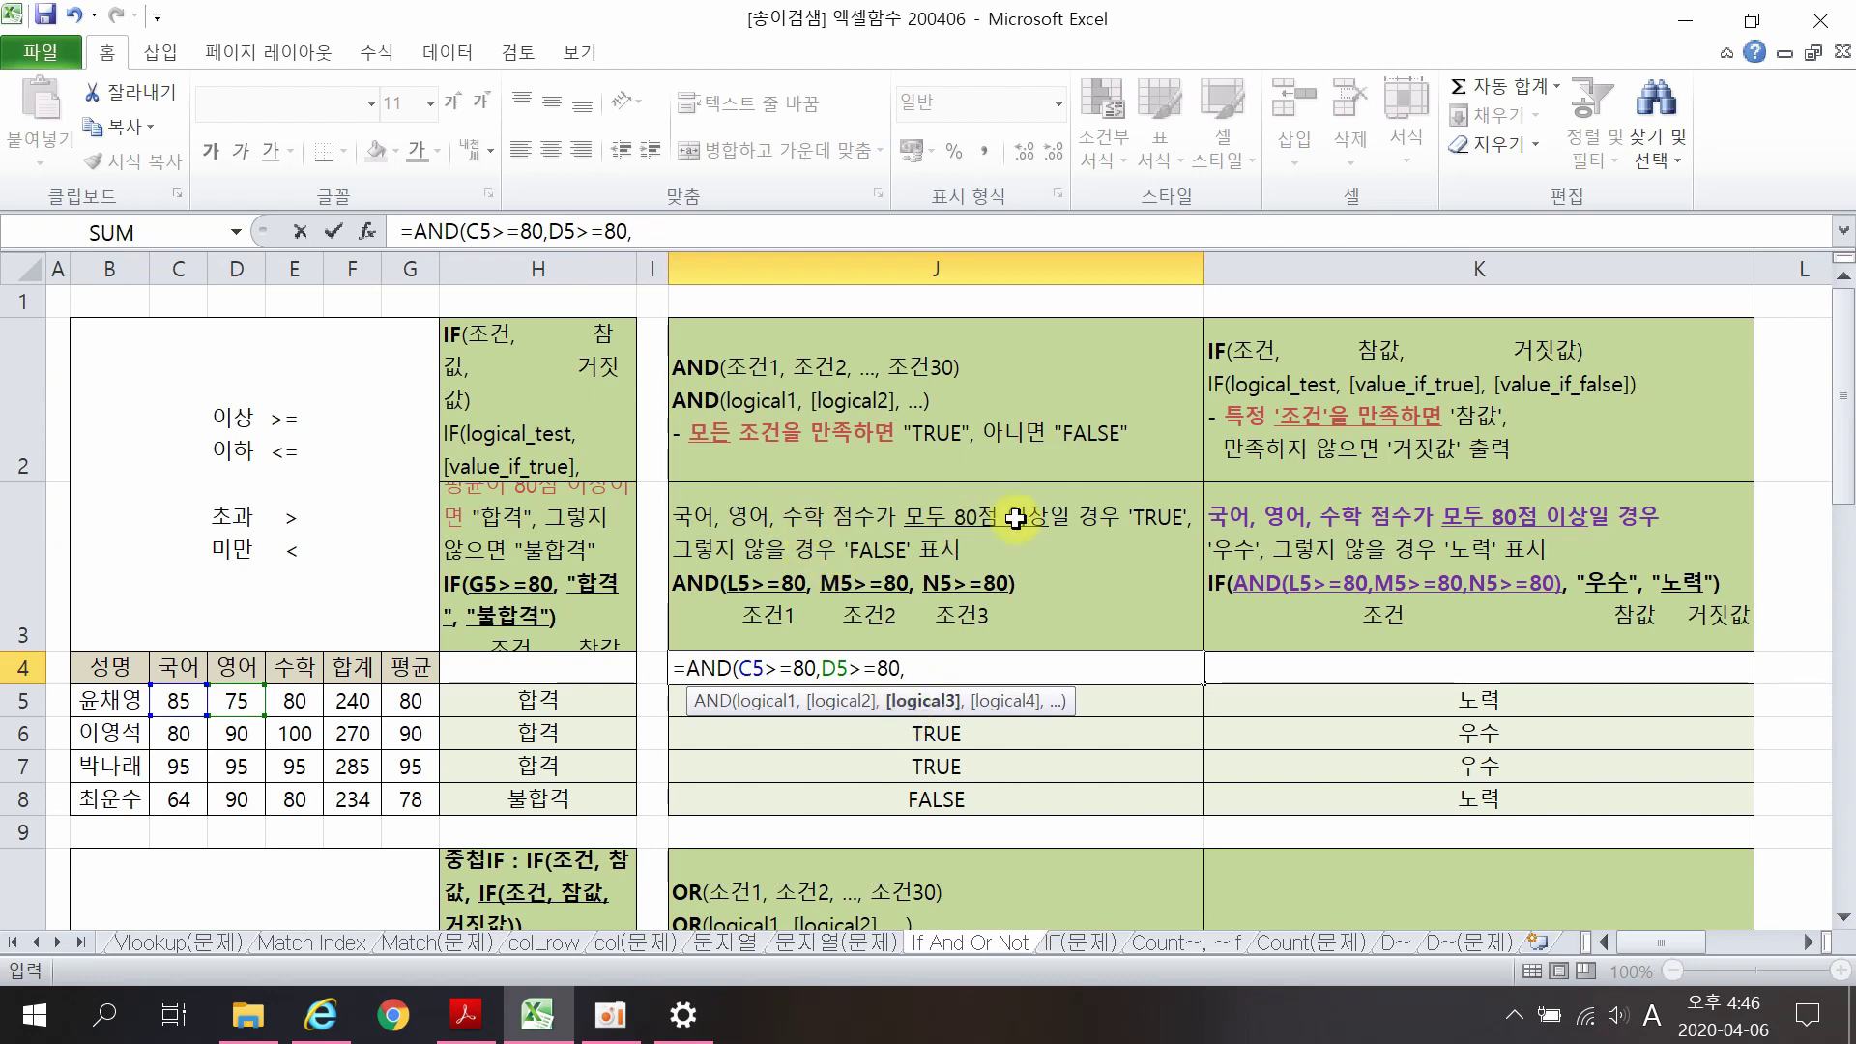
click(293, 700)
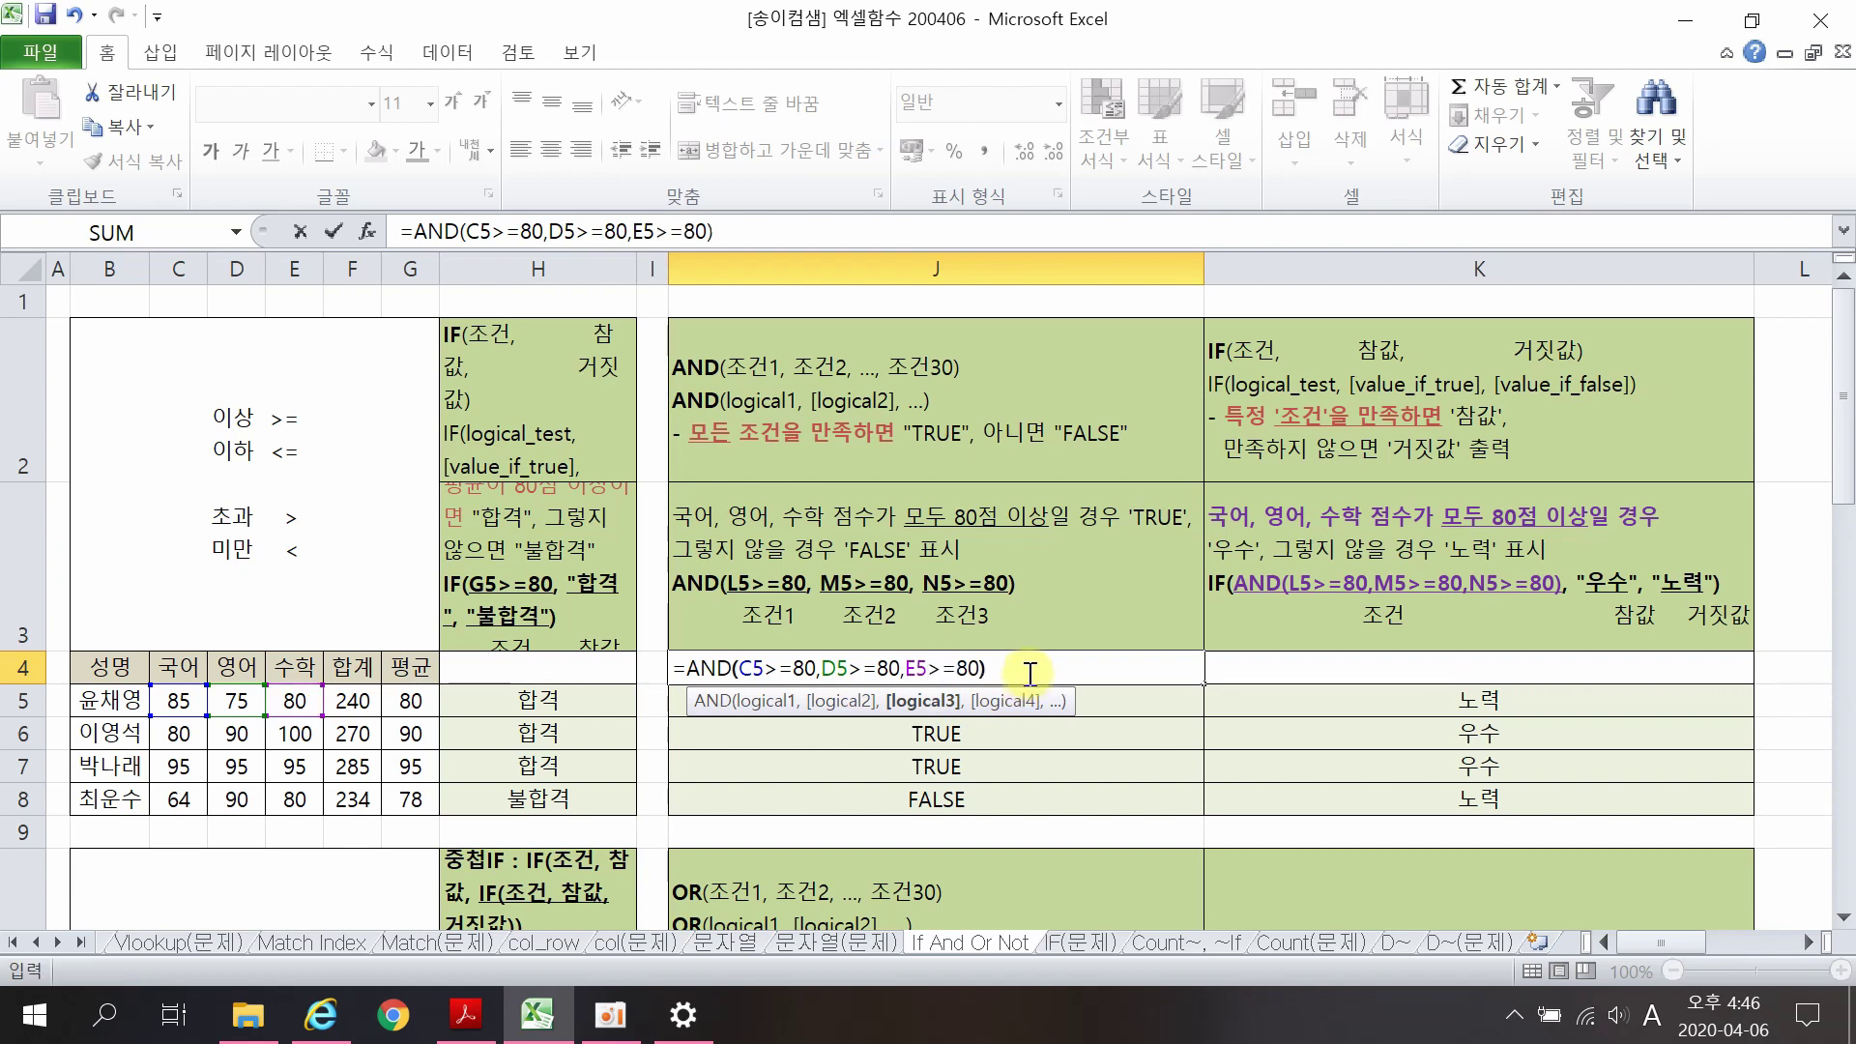
key(Return)
double_click(1030, 674)
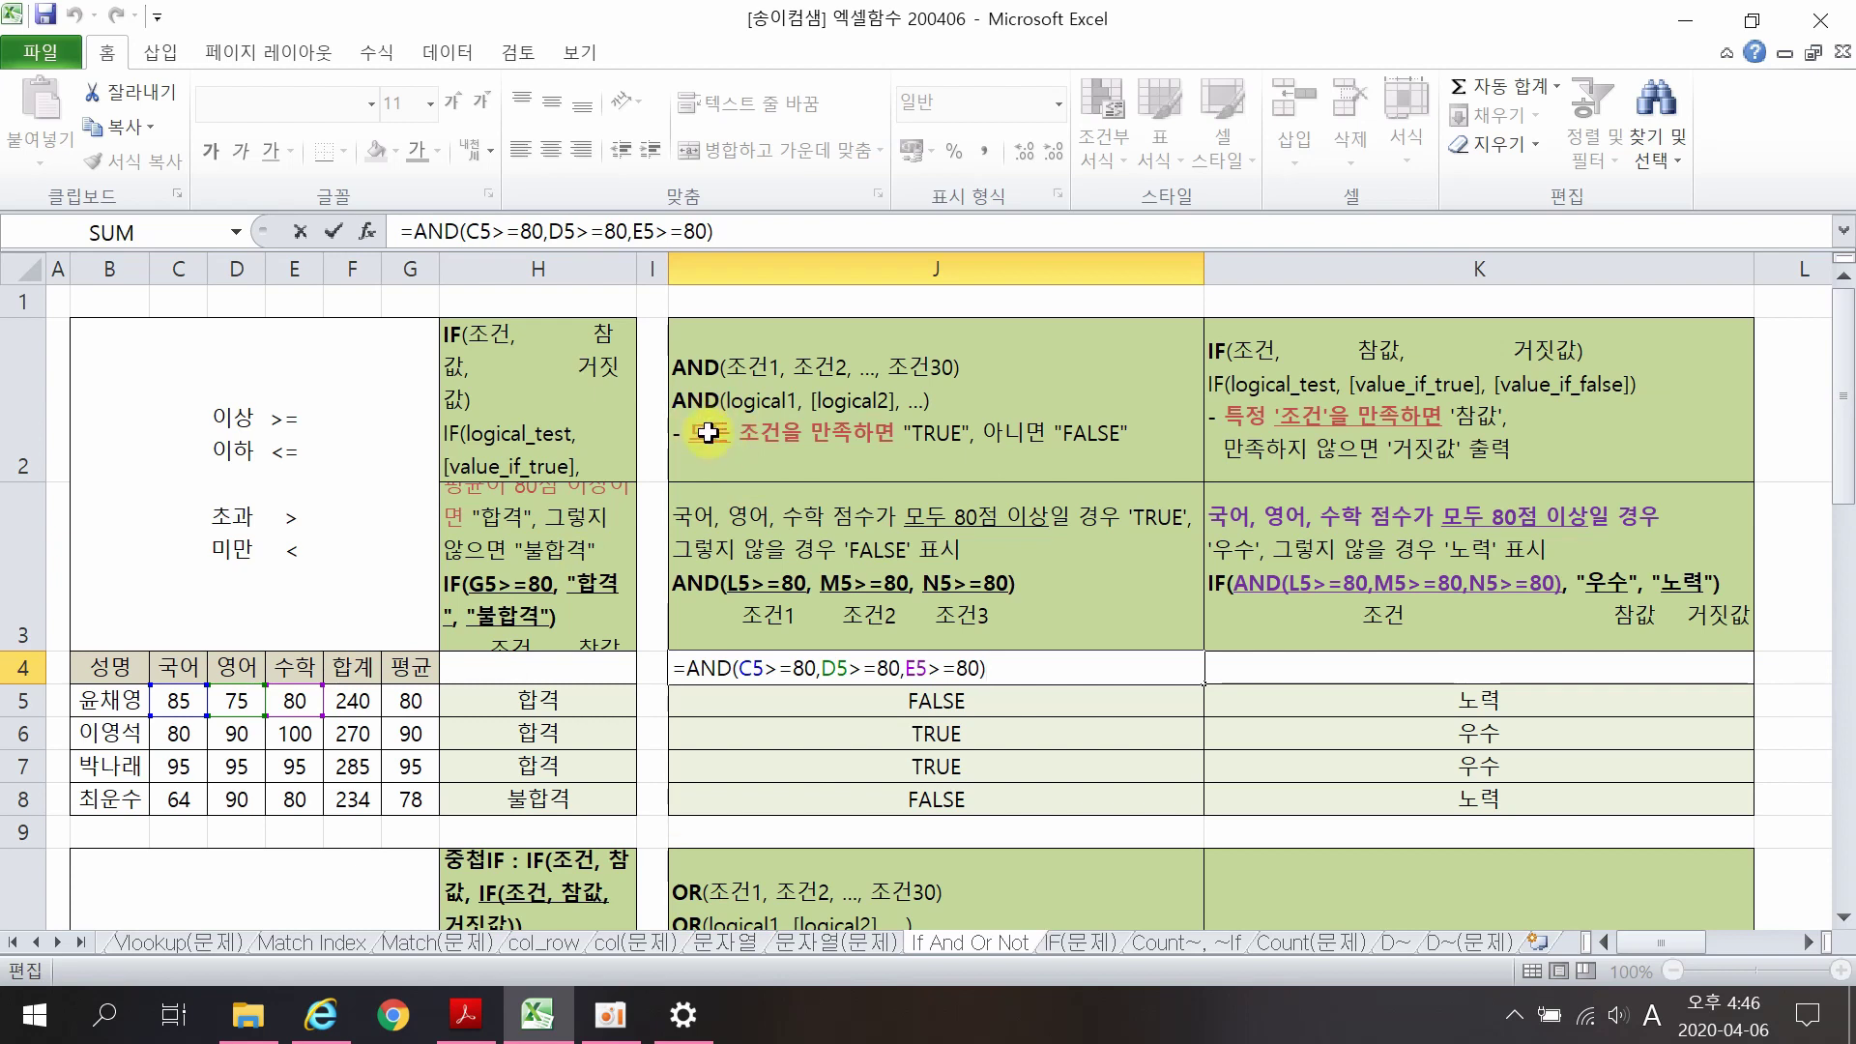
key(Return)
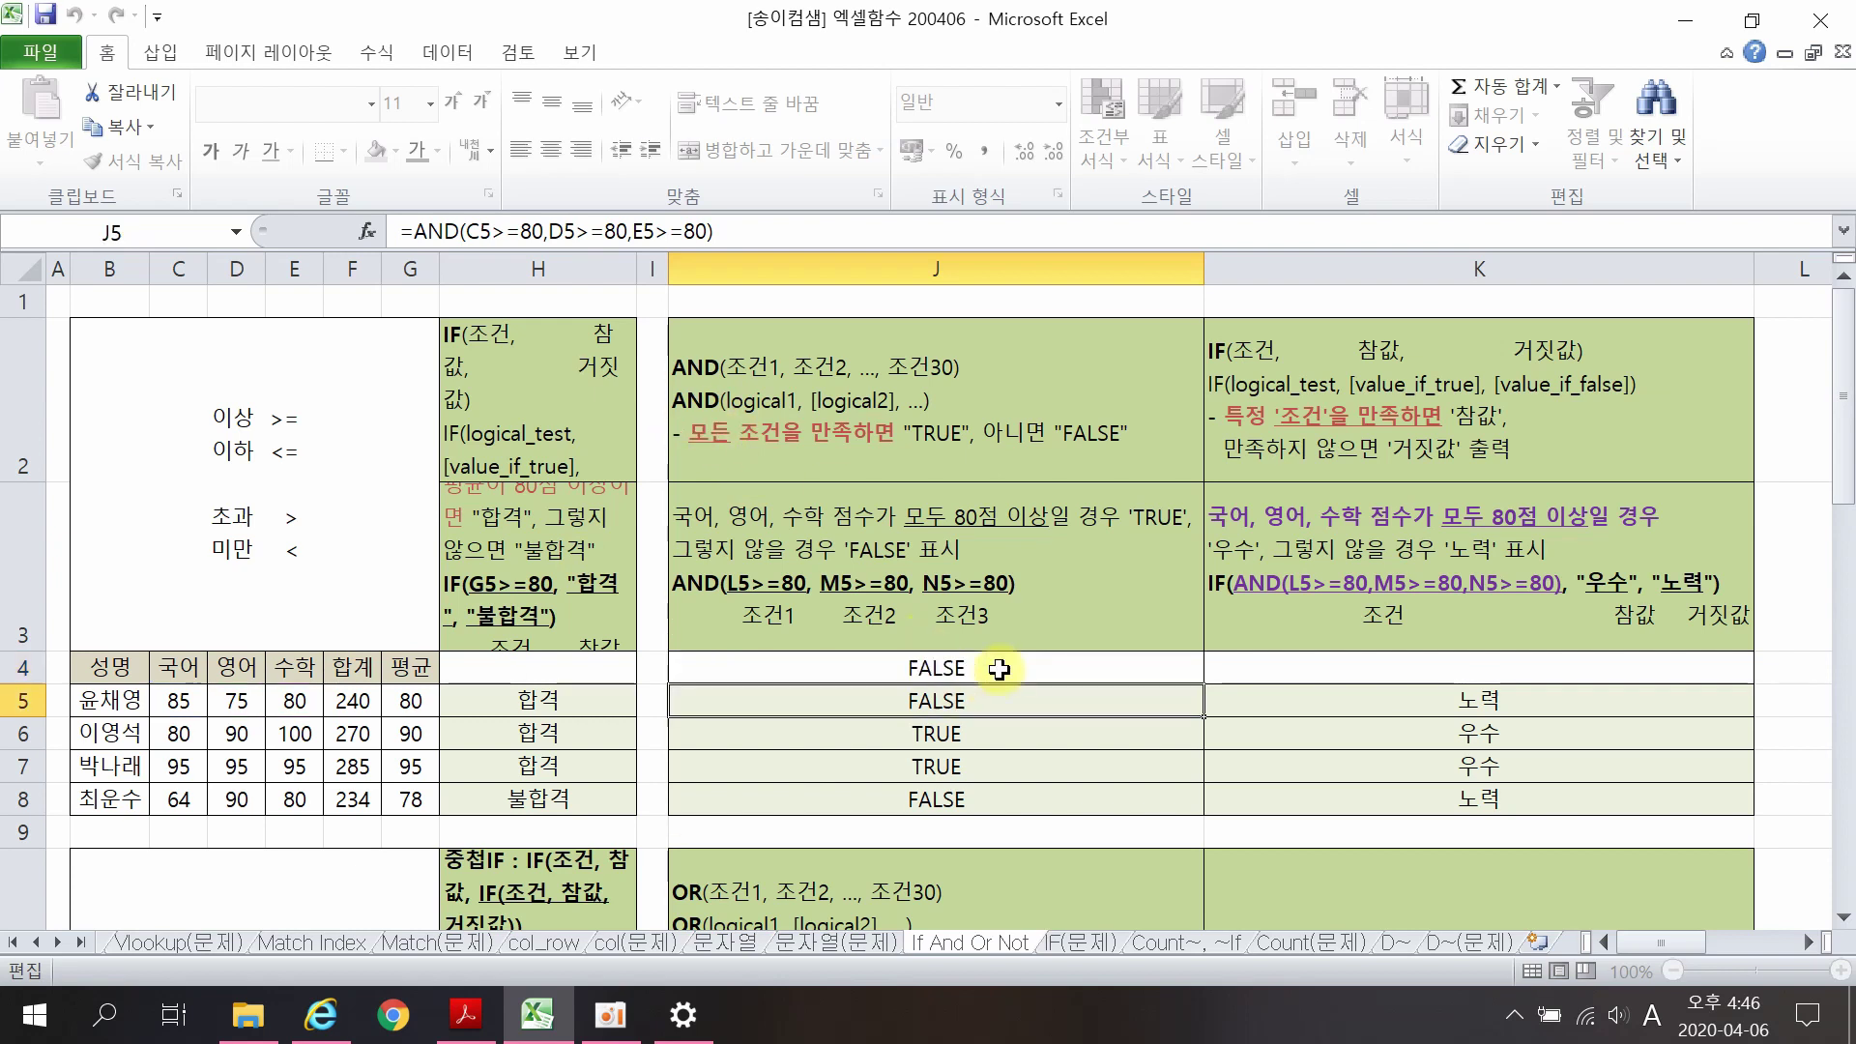
click(1000, 669)
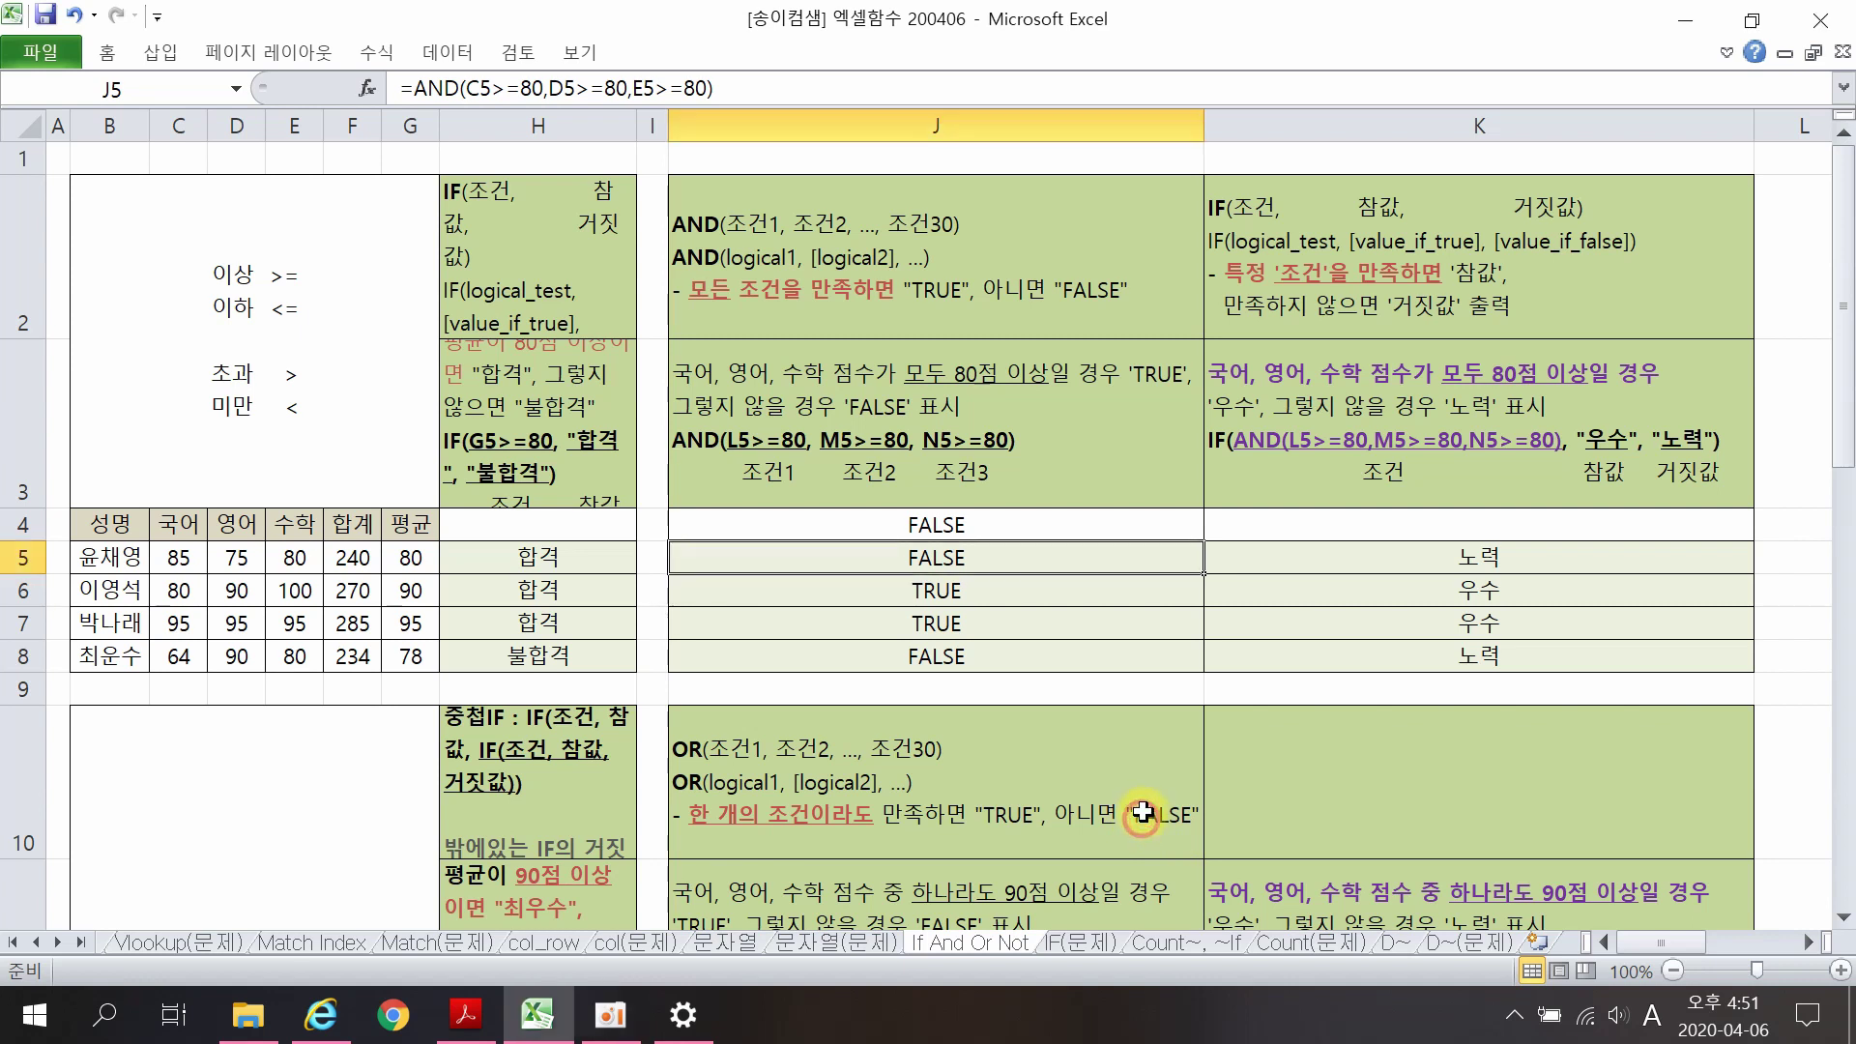
Step: Compare the three subject scores in rows 13 to 16 with their OR results in column J, and recheck the AND section
scroll(803, 611, down, 1)
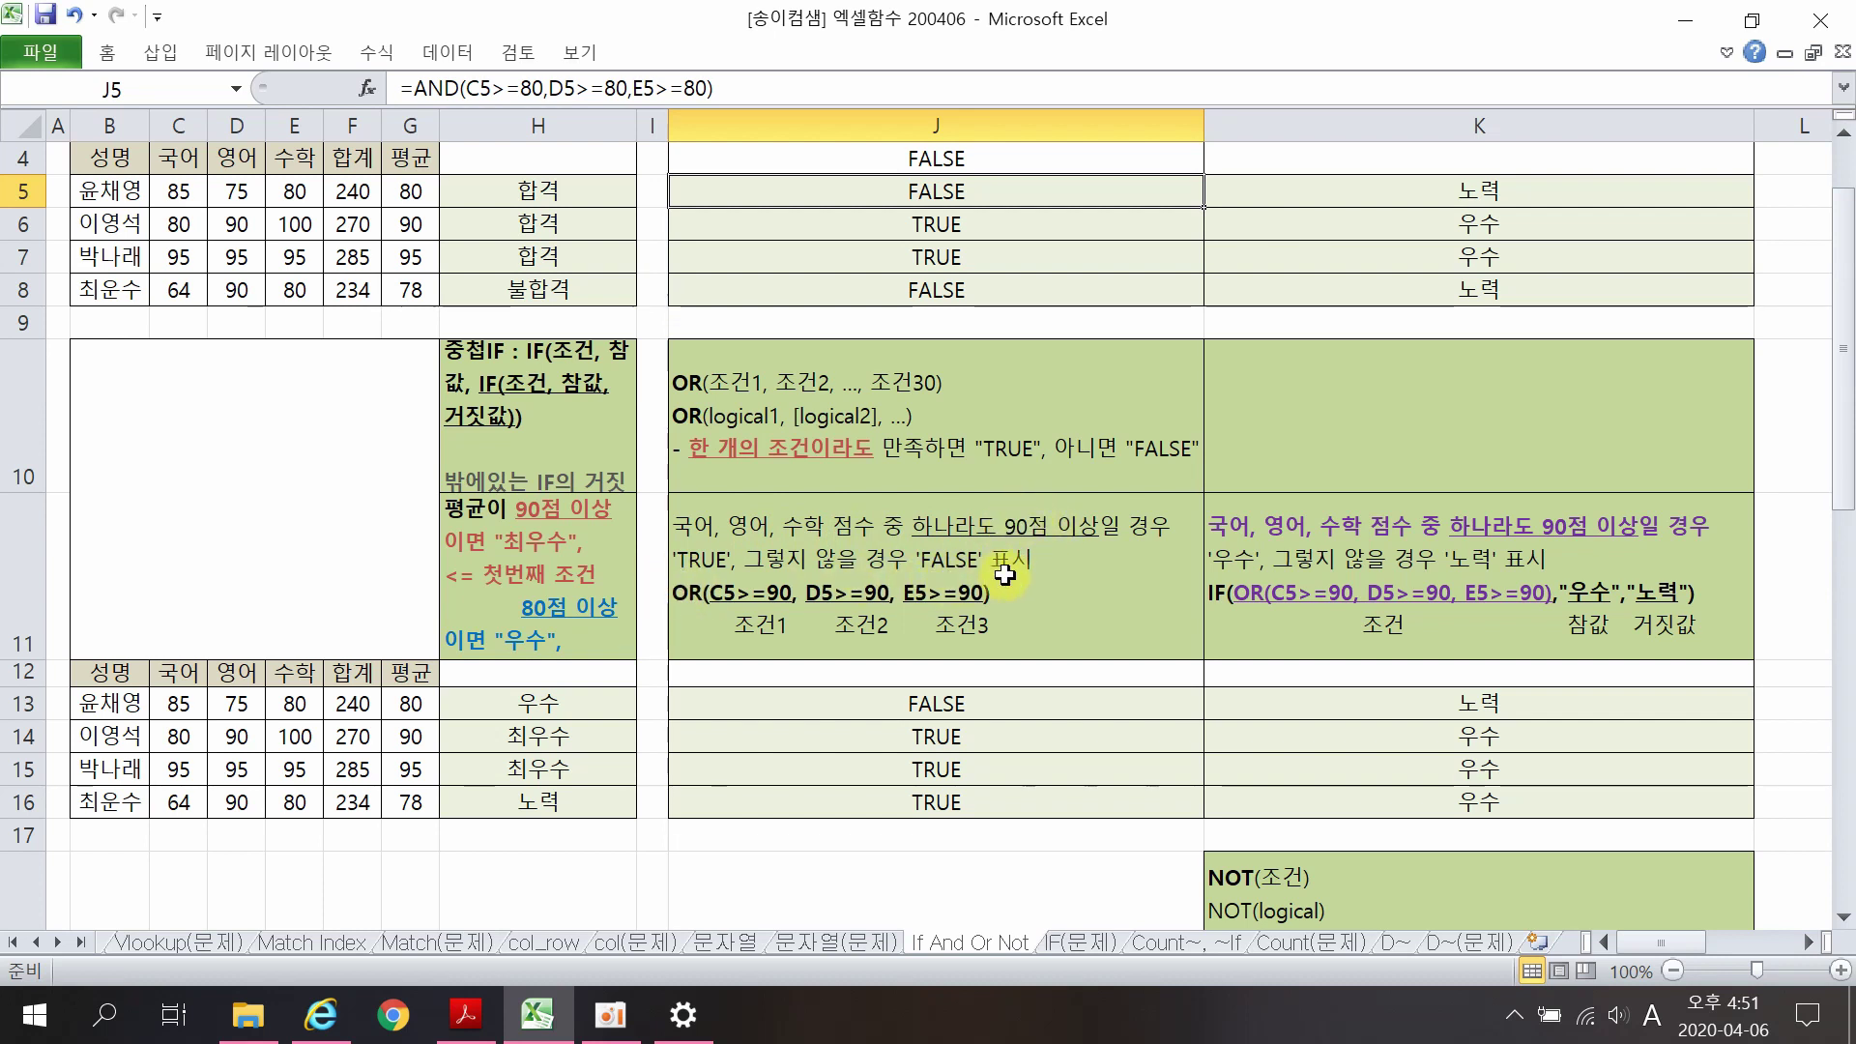
drag(982, 693, 291, 703)
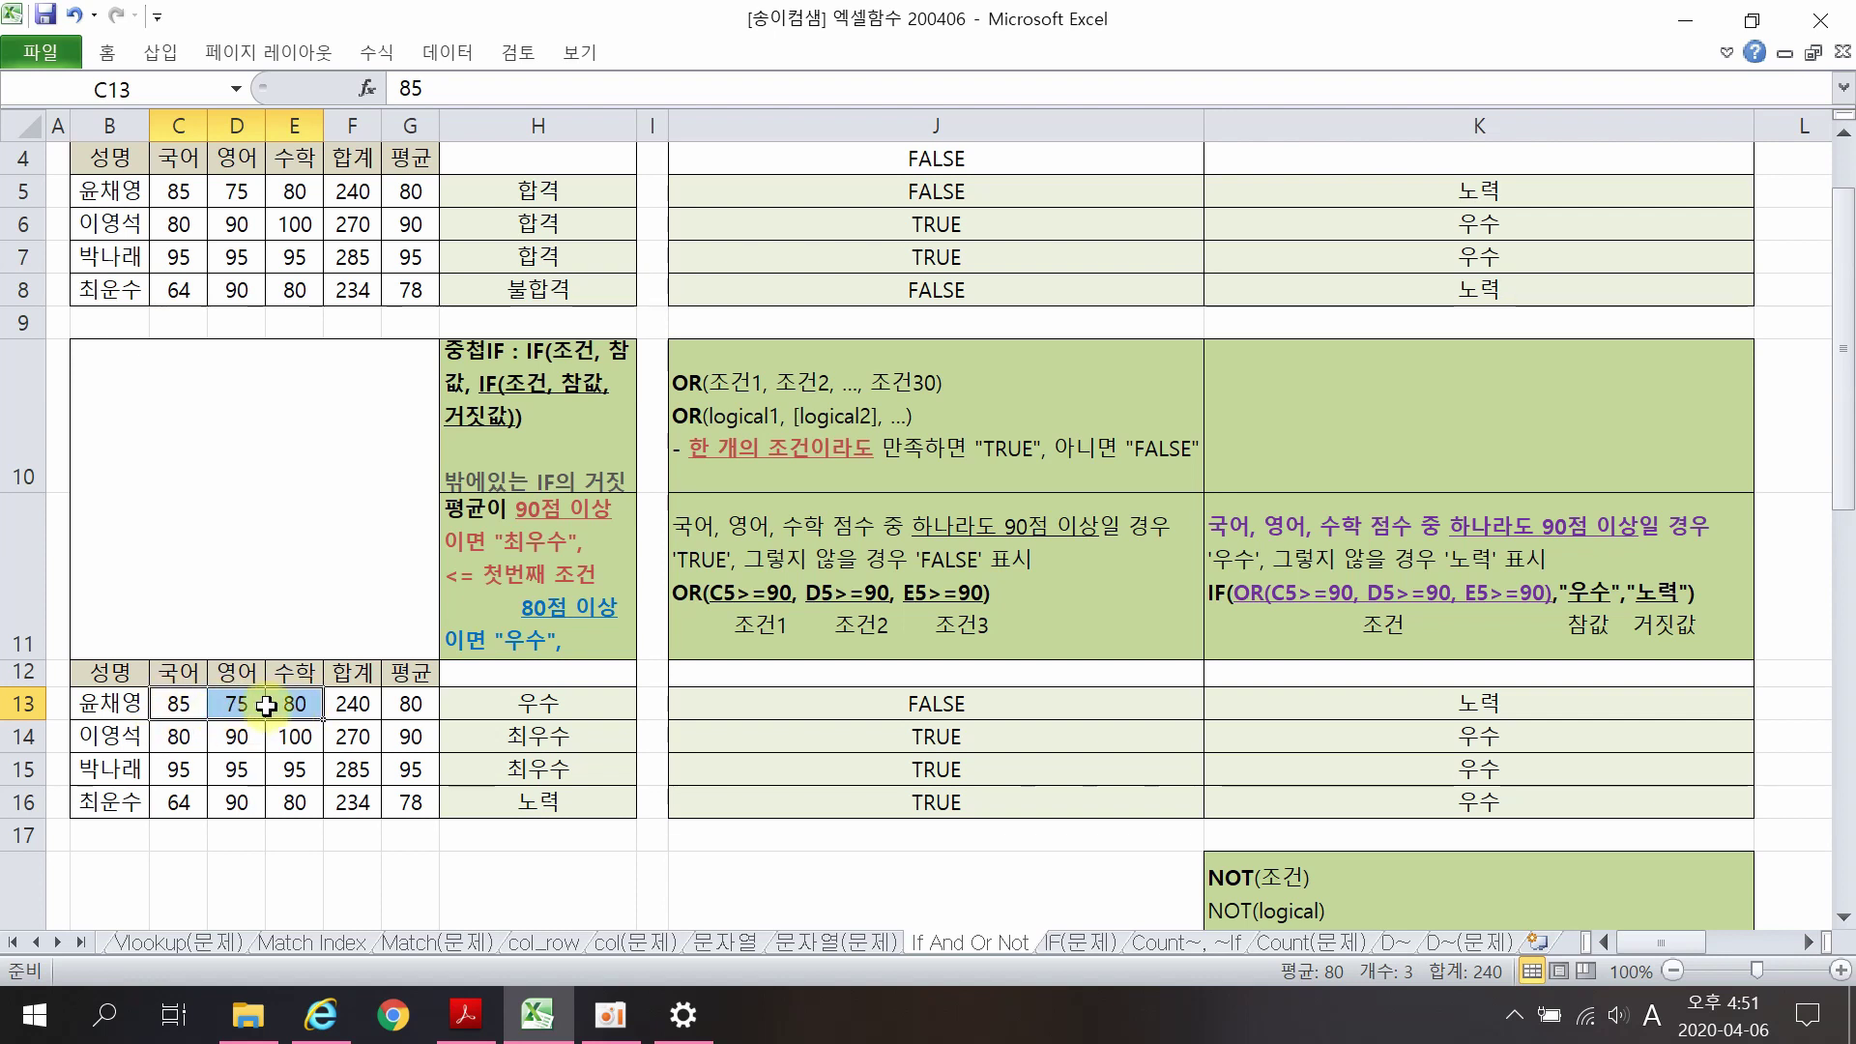
click(934, 703)
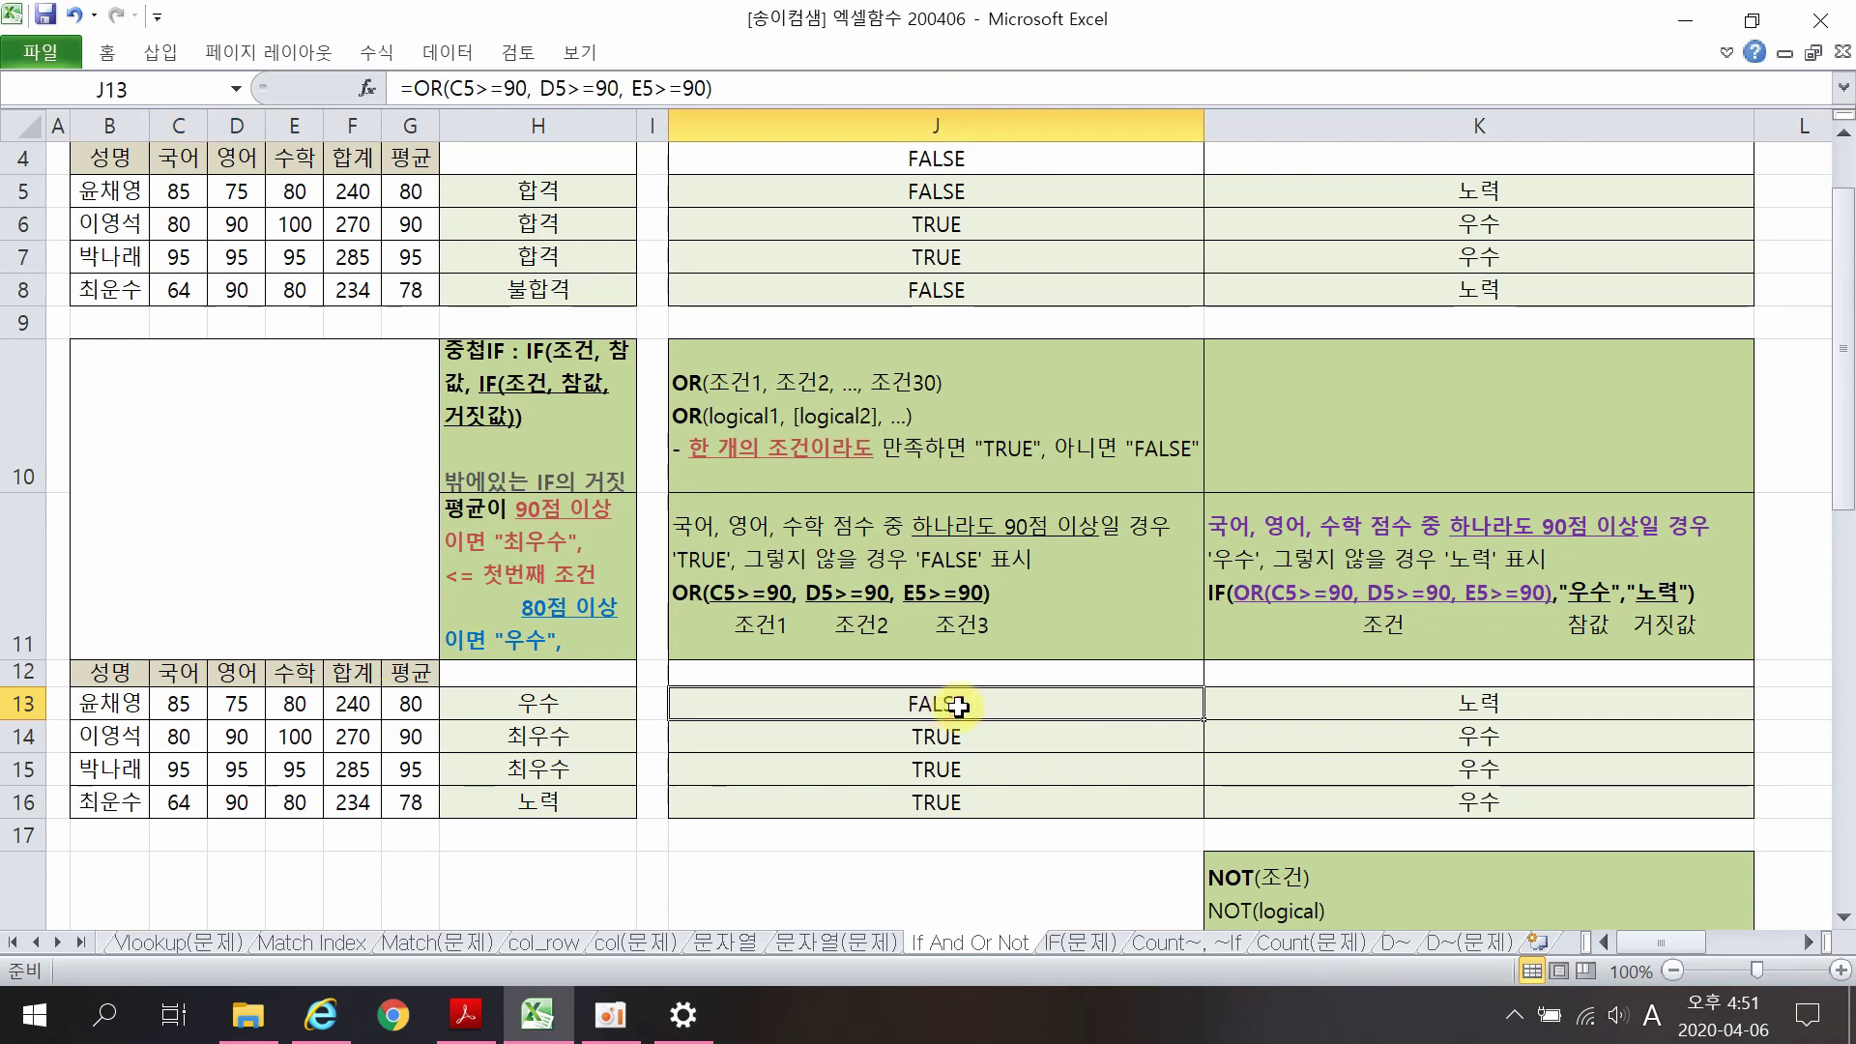
drag(926, 739, 298, 752)
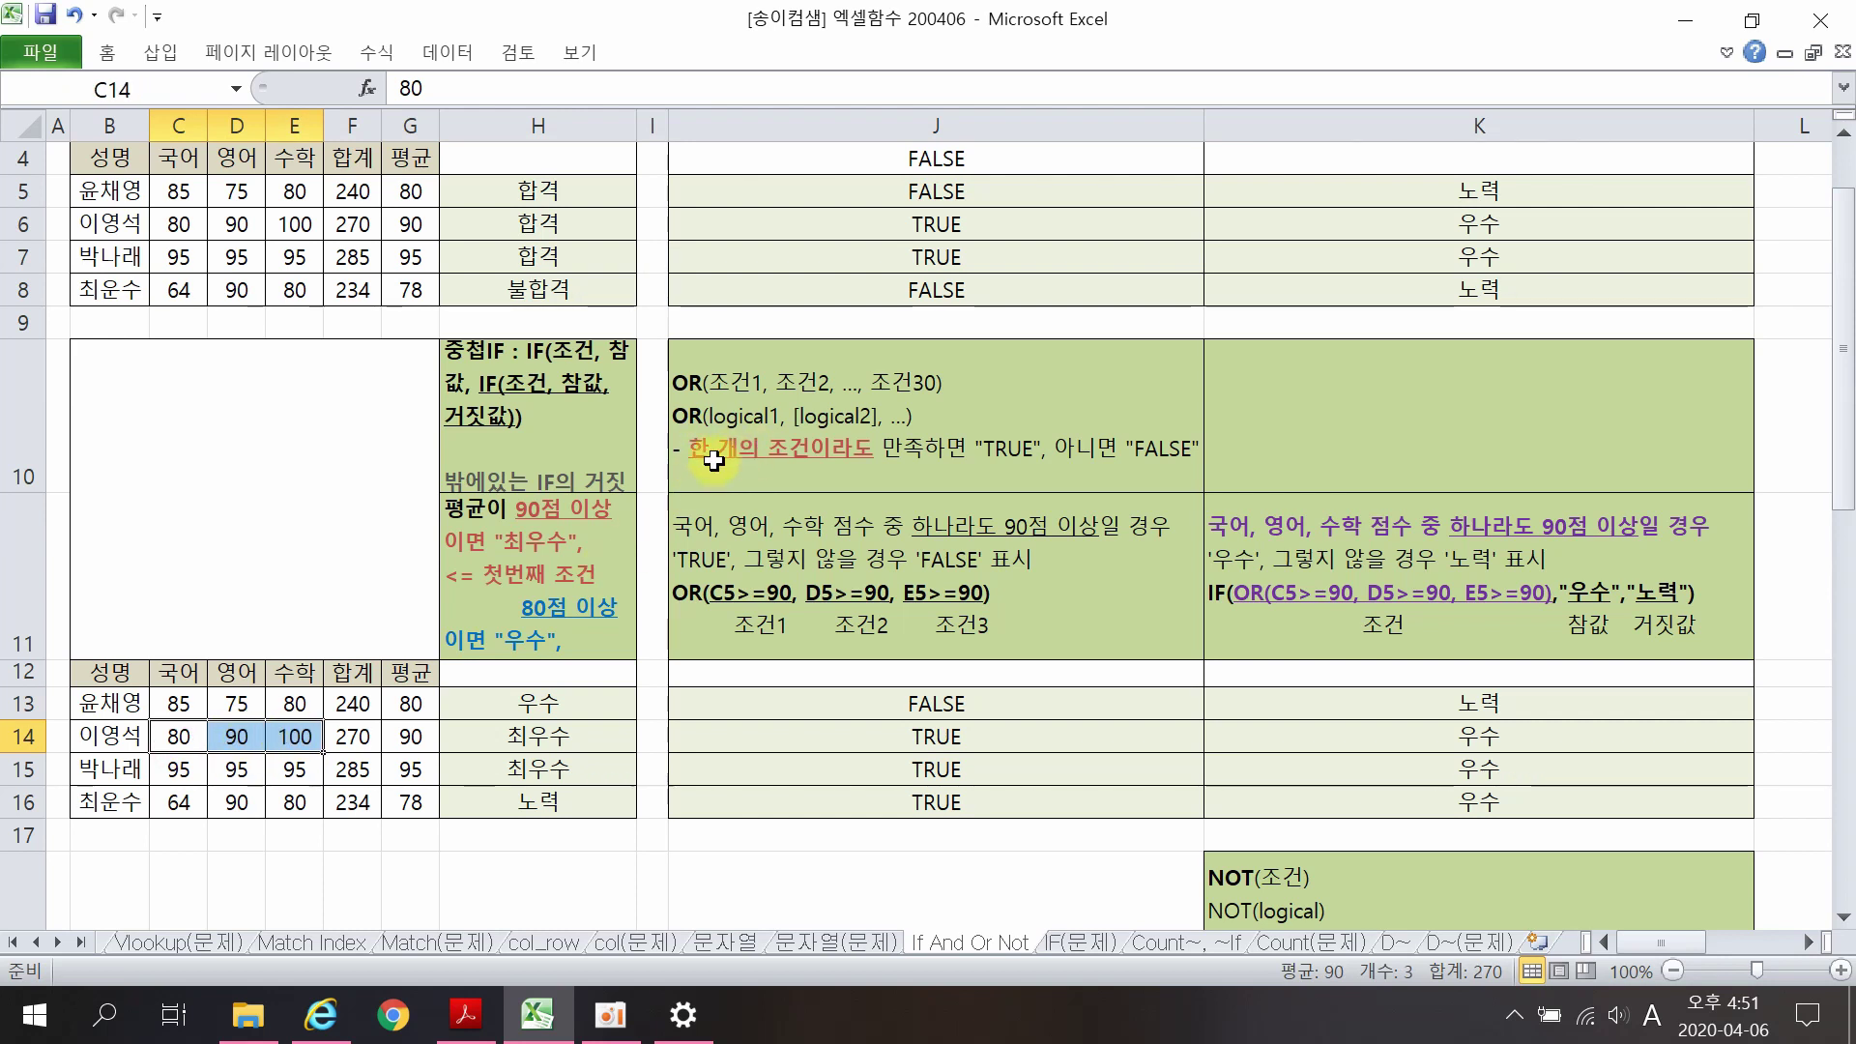
click(966, 737)
drag(184, 773, 283, 776)
click(933, 772)
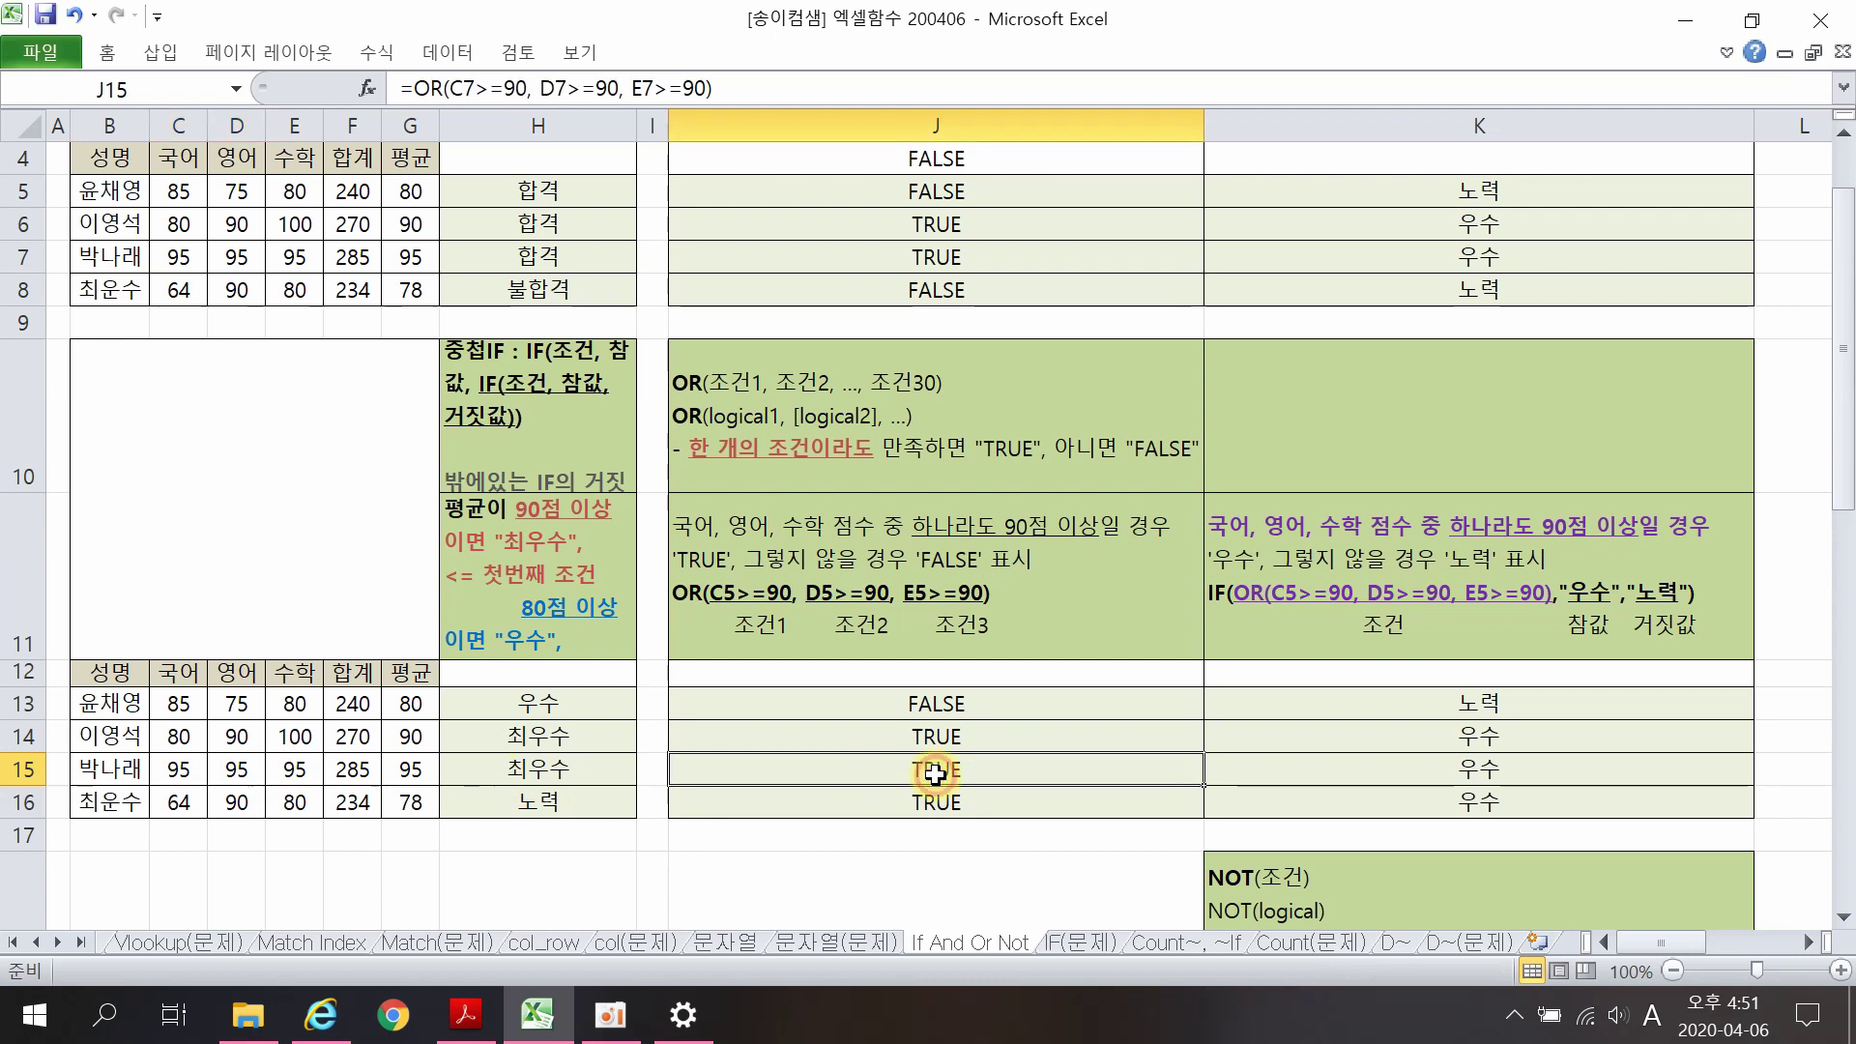
click(186, 807)
drag(187, 807, 290, 804)
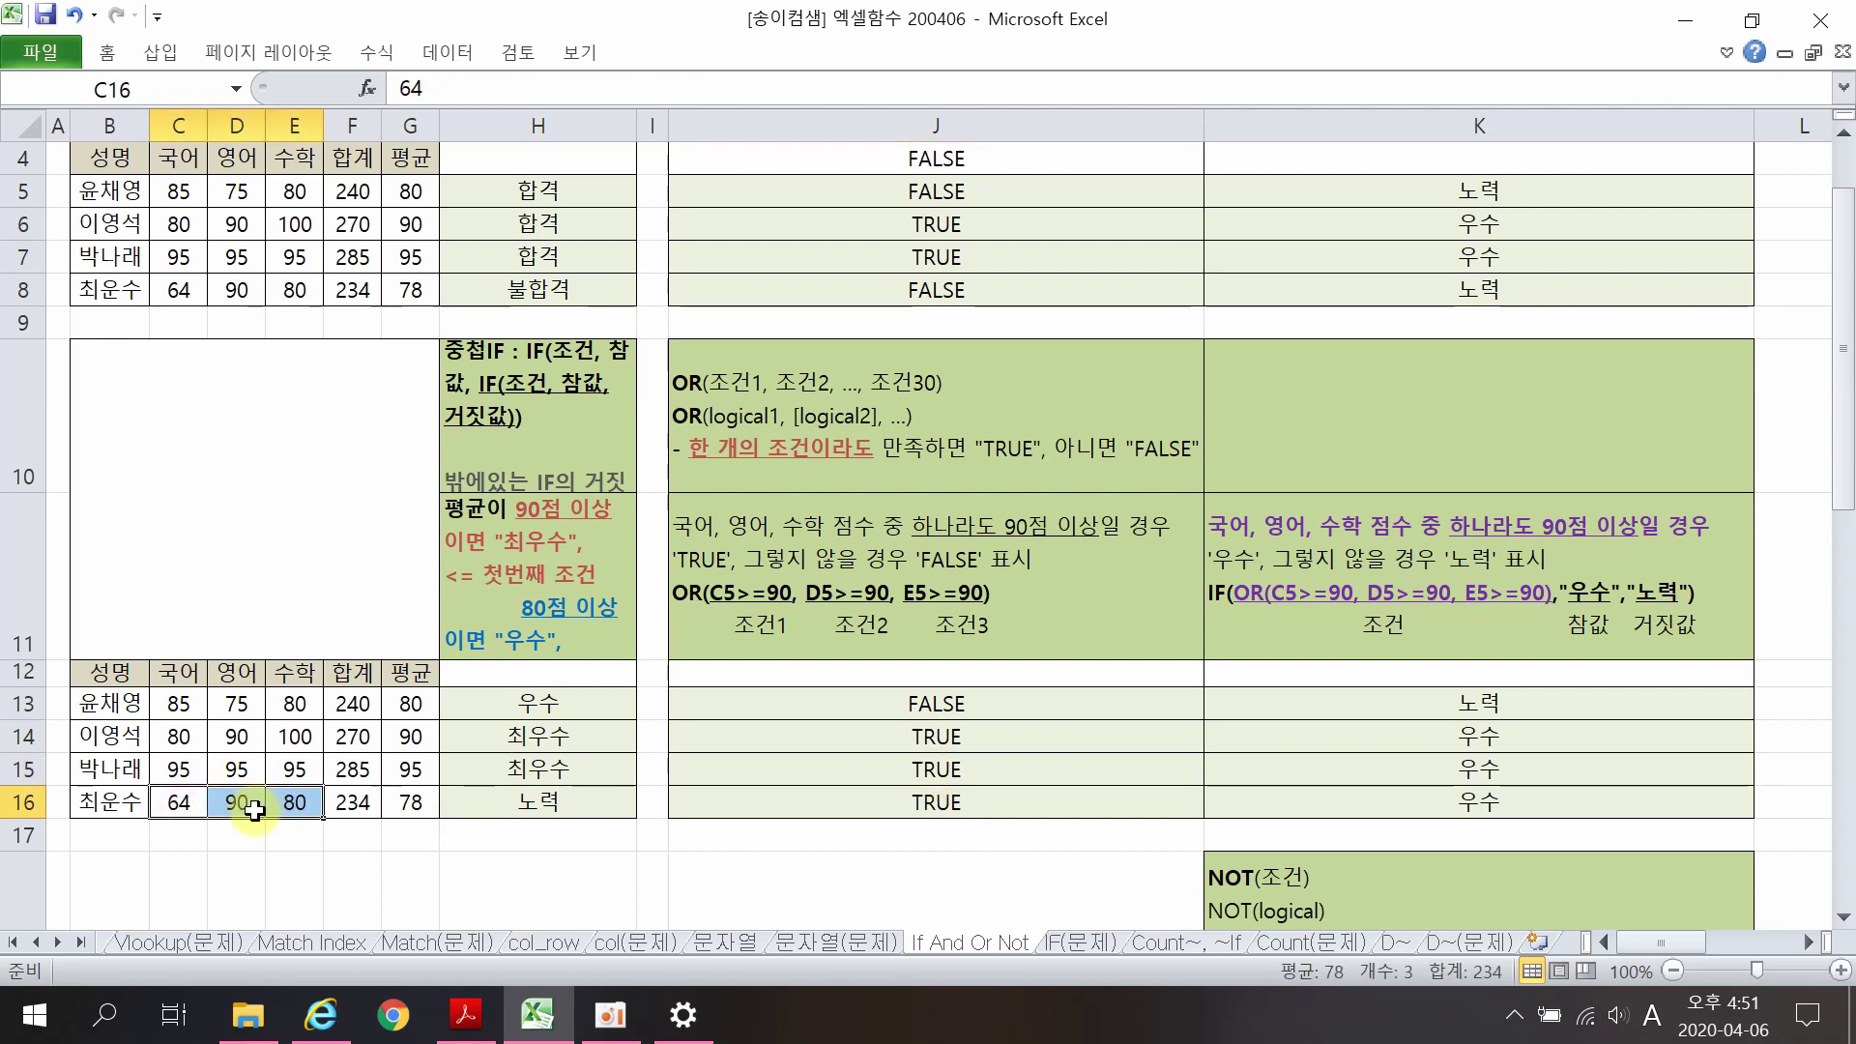
click(916, 808)
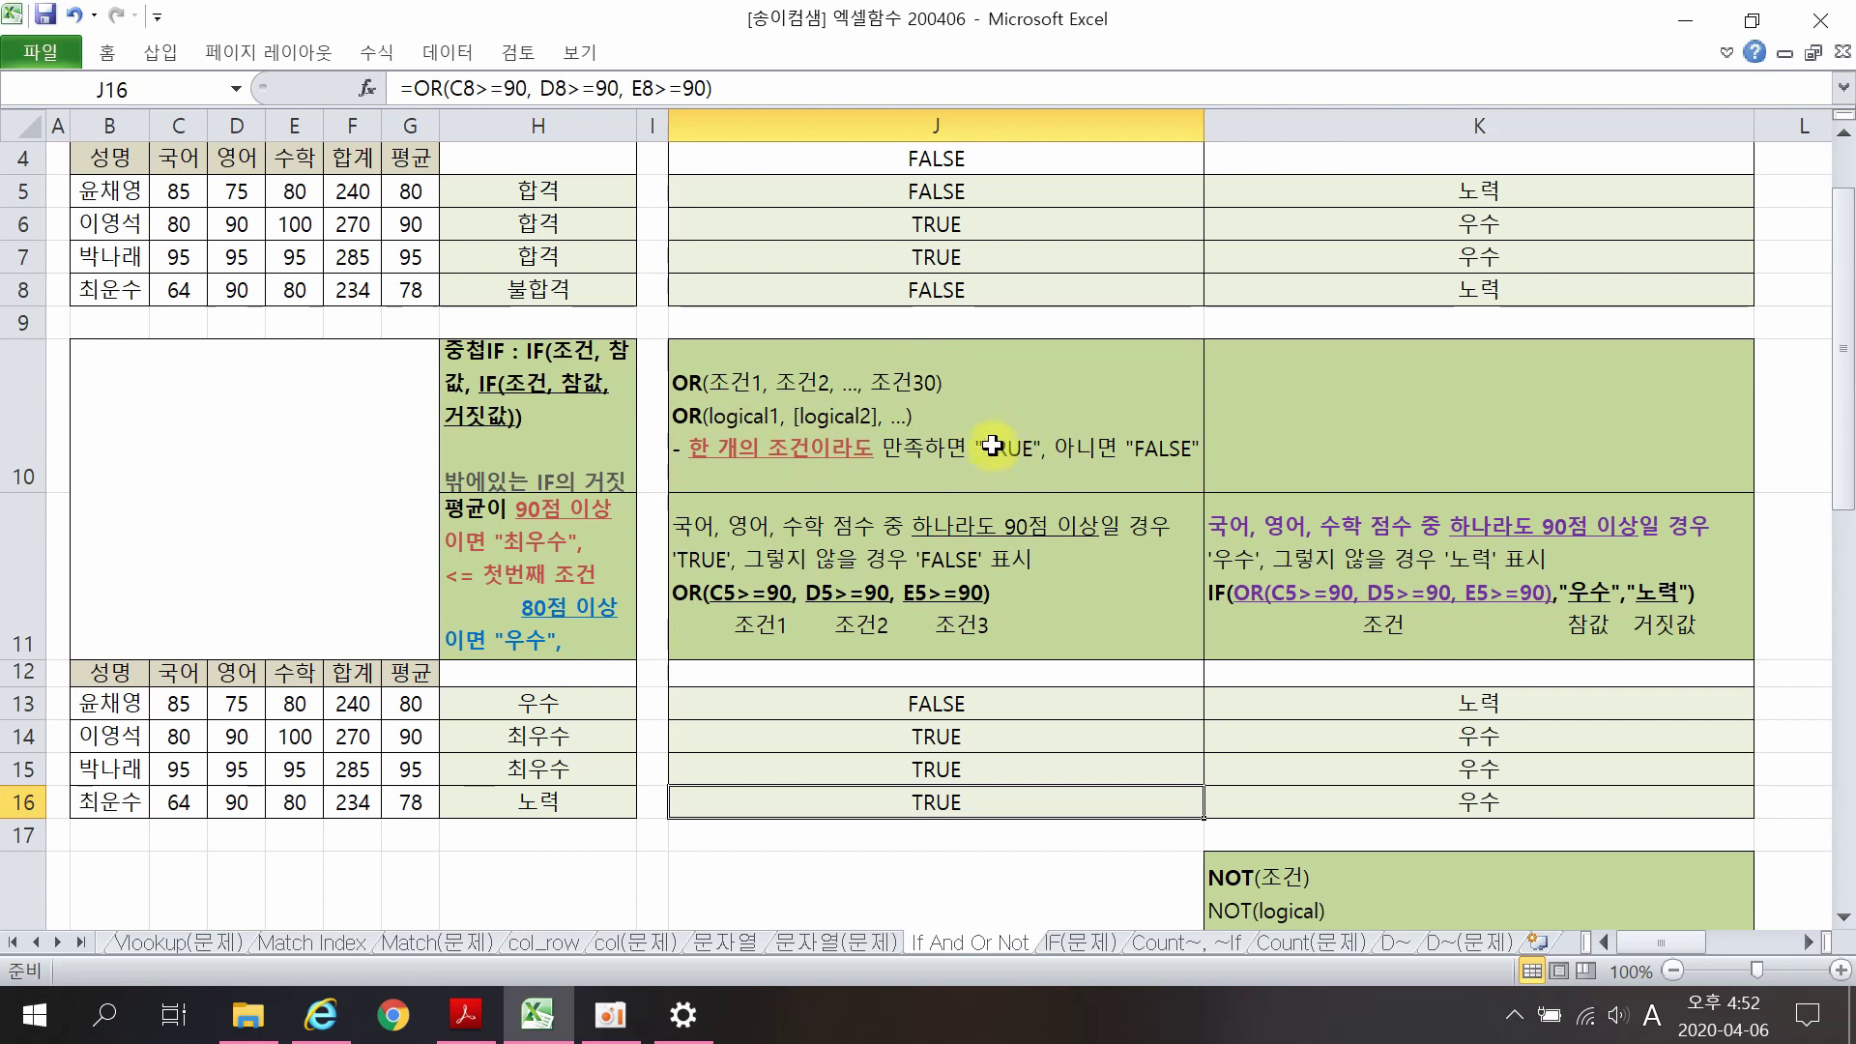
scroll(993, 445, up, 1)
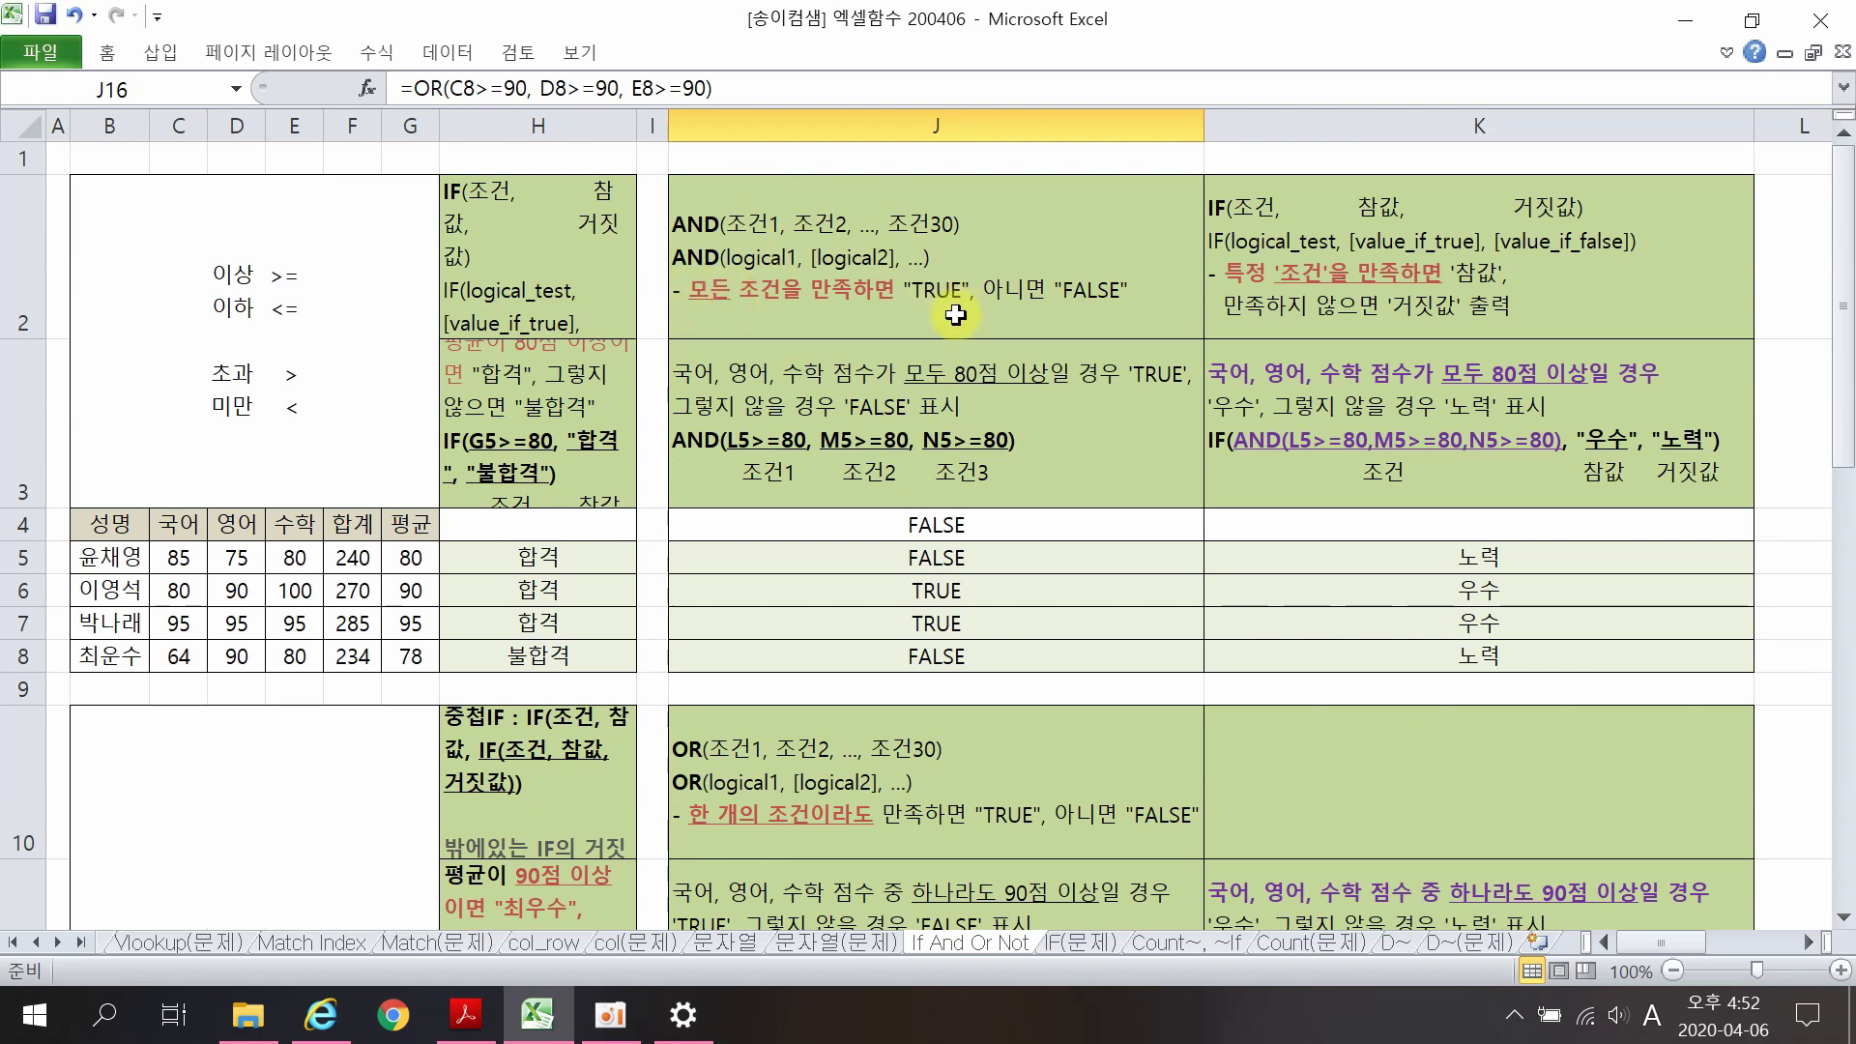
click(1033, 619)
scroll(1033, 620, down, 1)
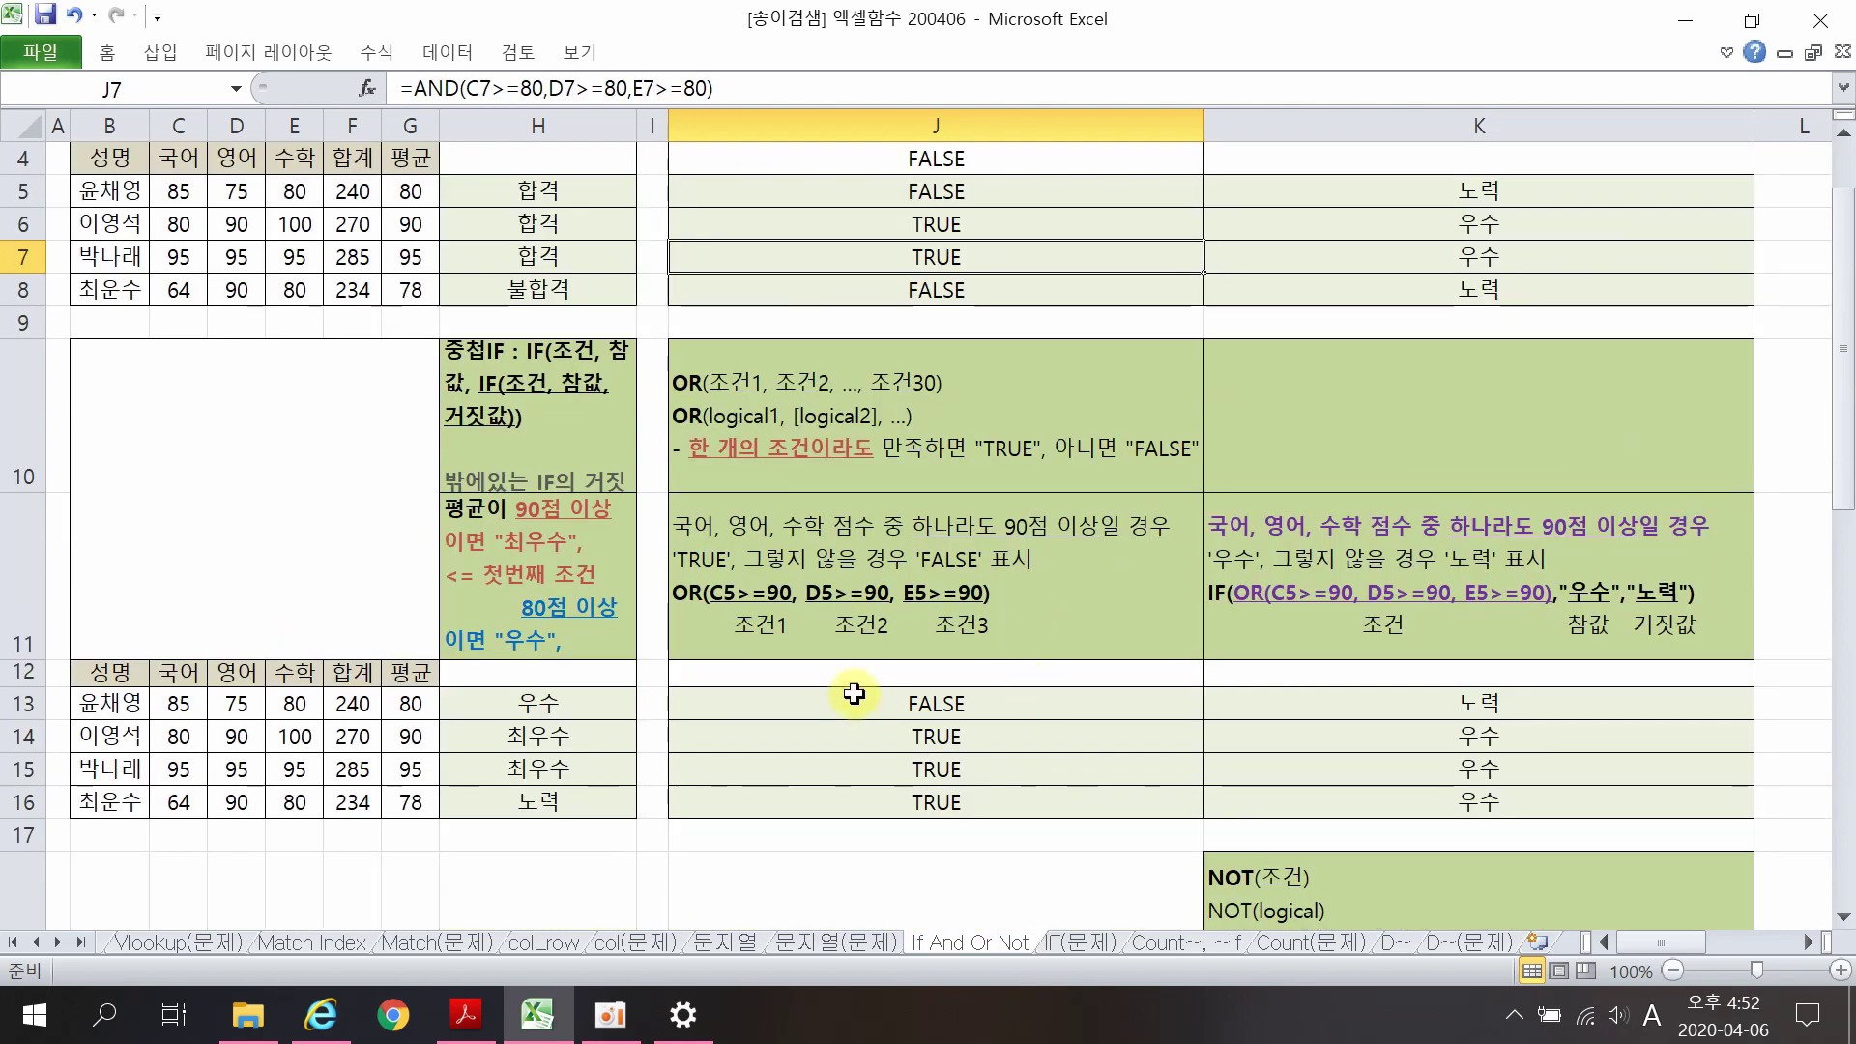
click(841, 678)
text(=O)
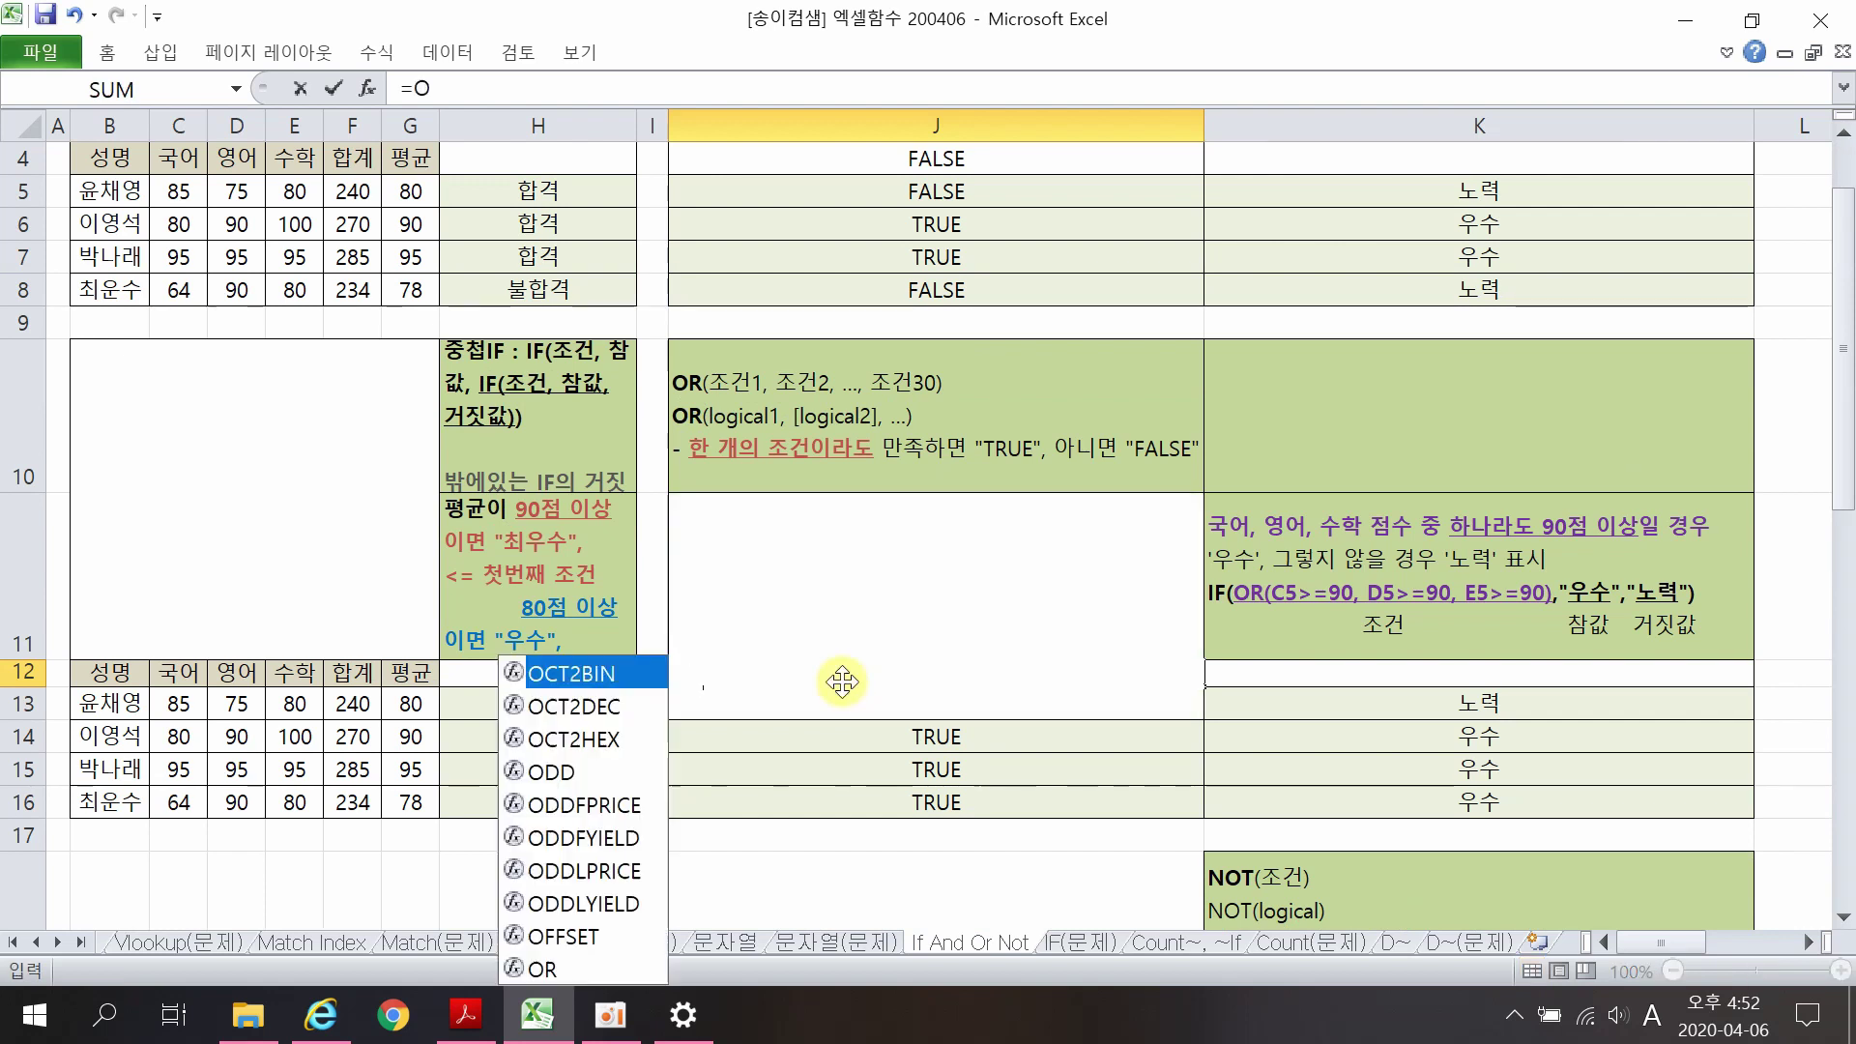
text(R()
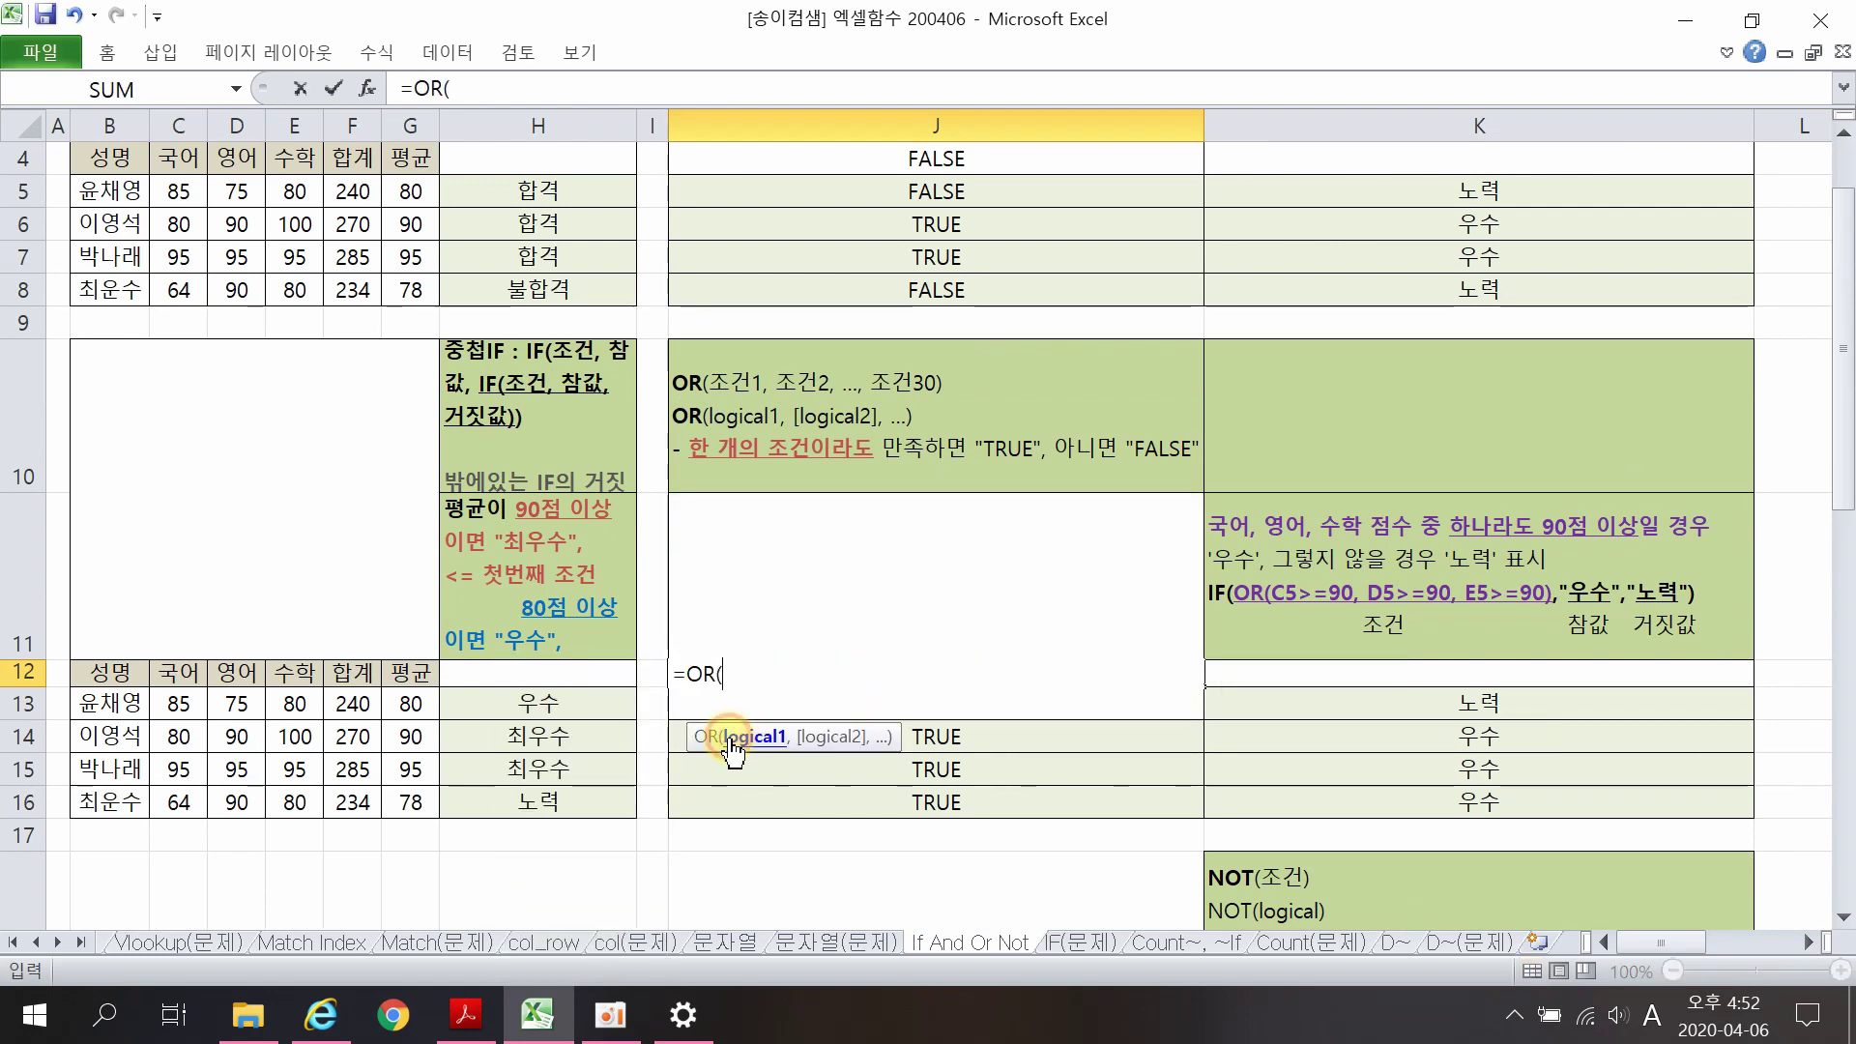
key(Escape)
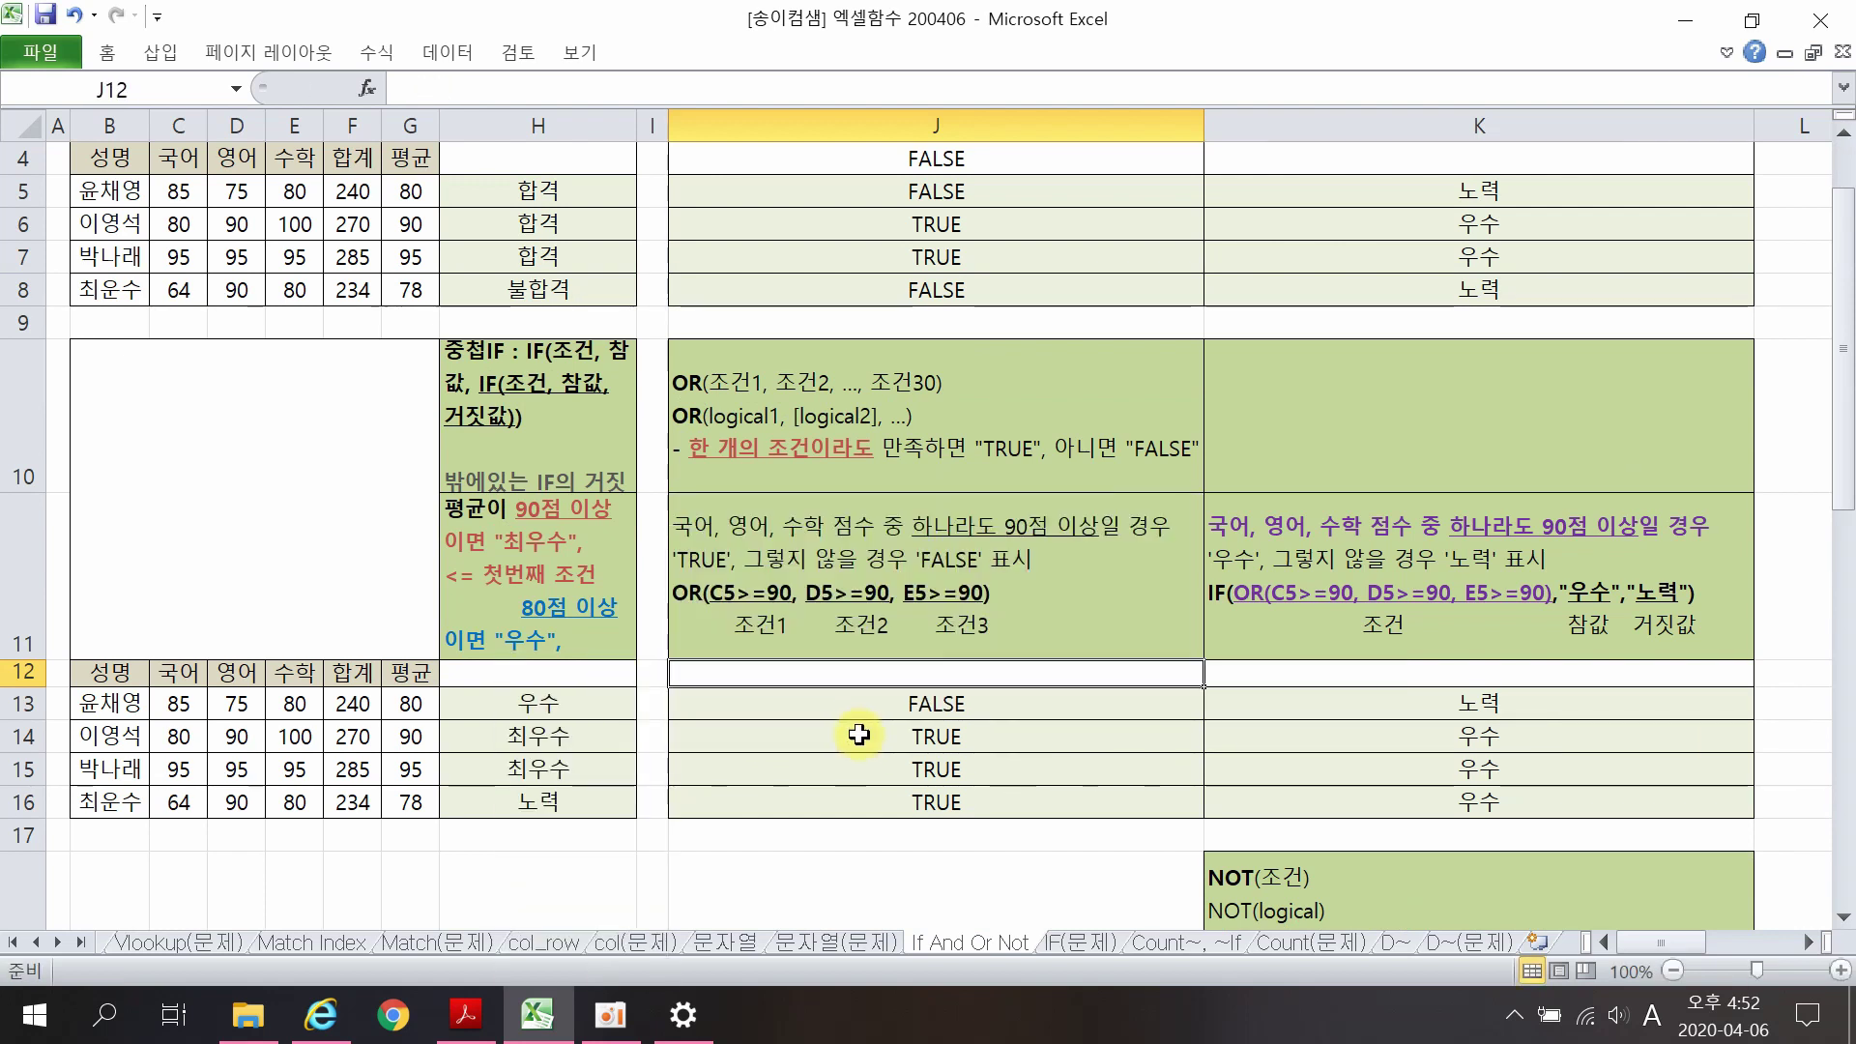
Step: Enter the formula =OR(C13>=90,D13>=90,E13>=90) in cell J17
click(754, 844)
text(=OR)
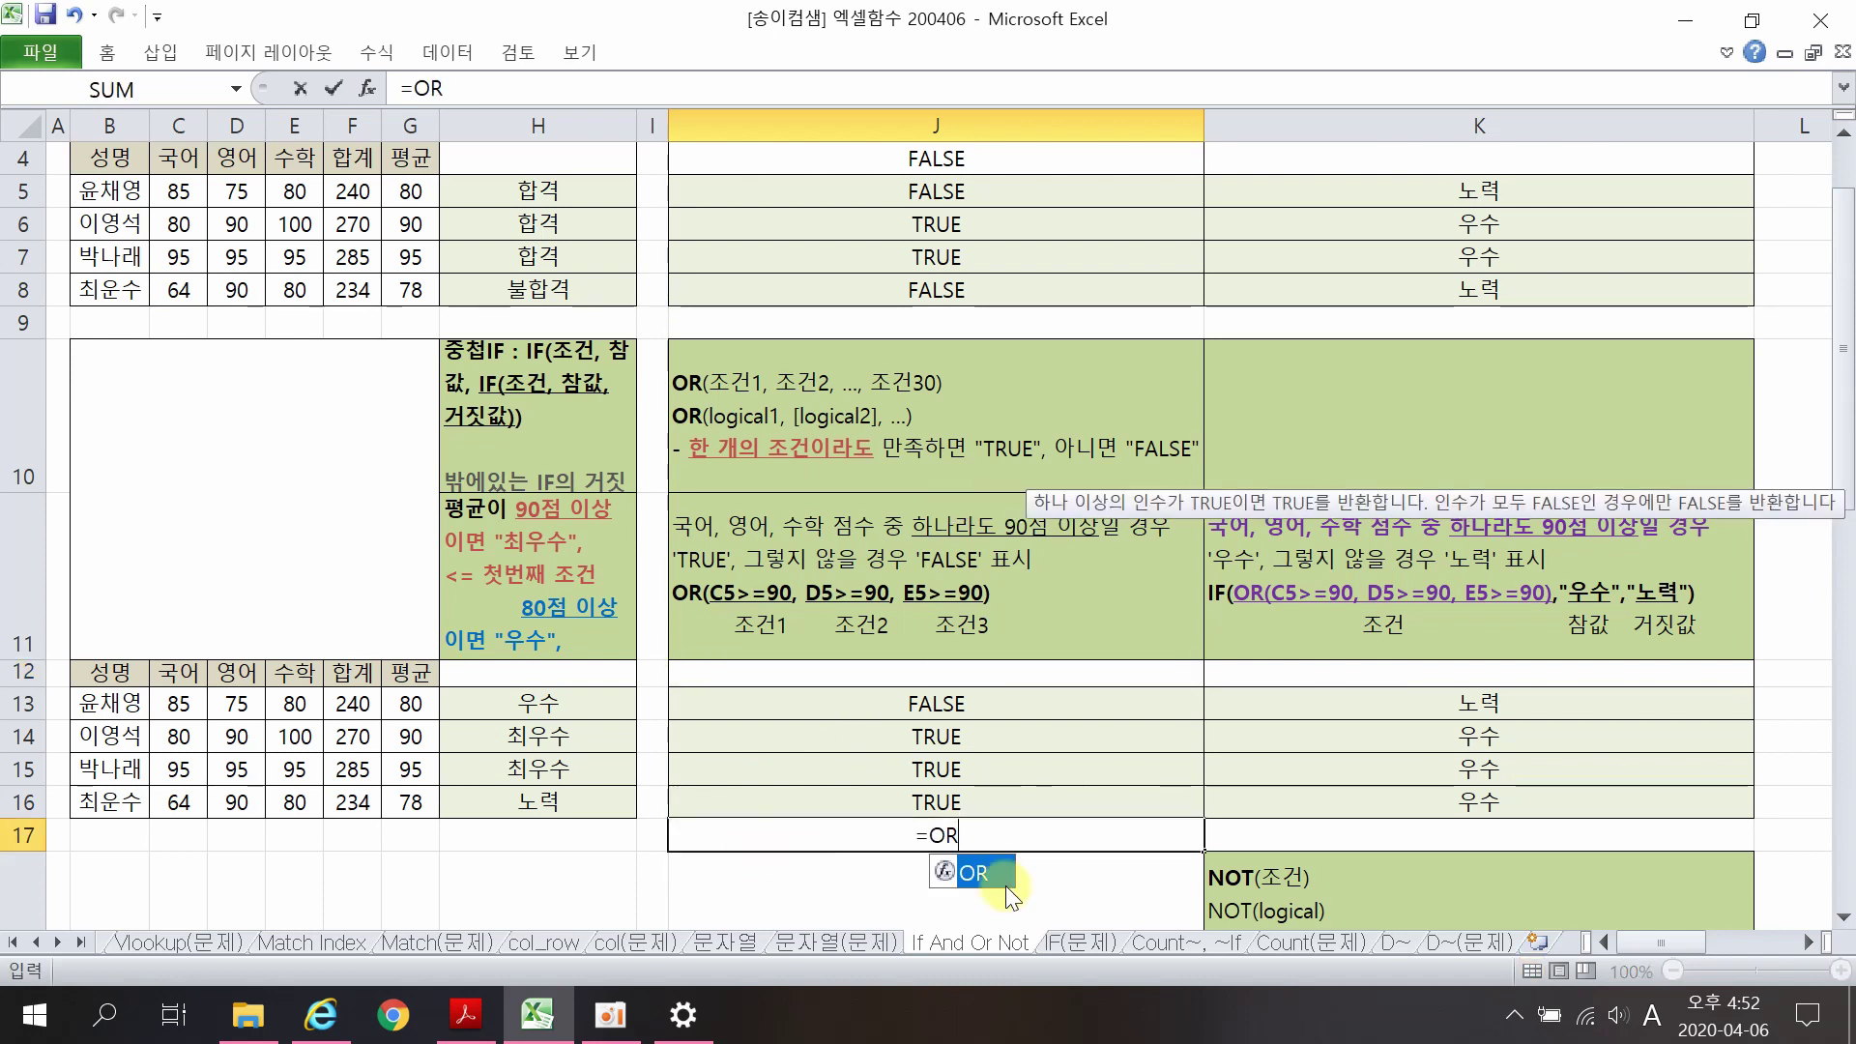
double_click(1000, 875)
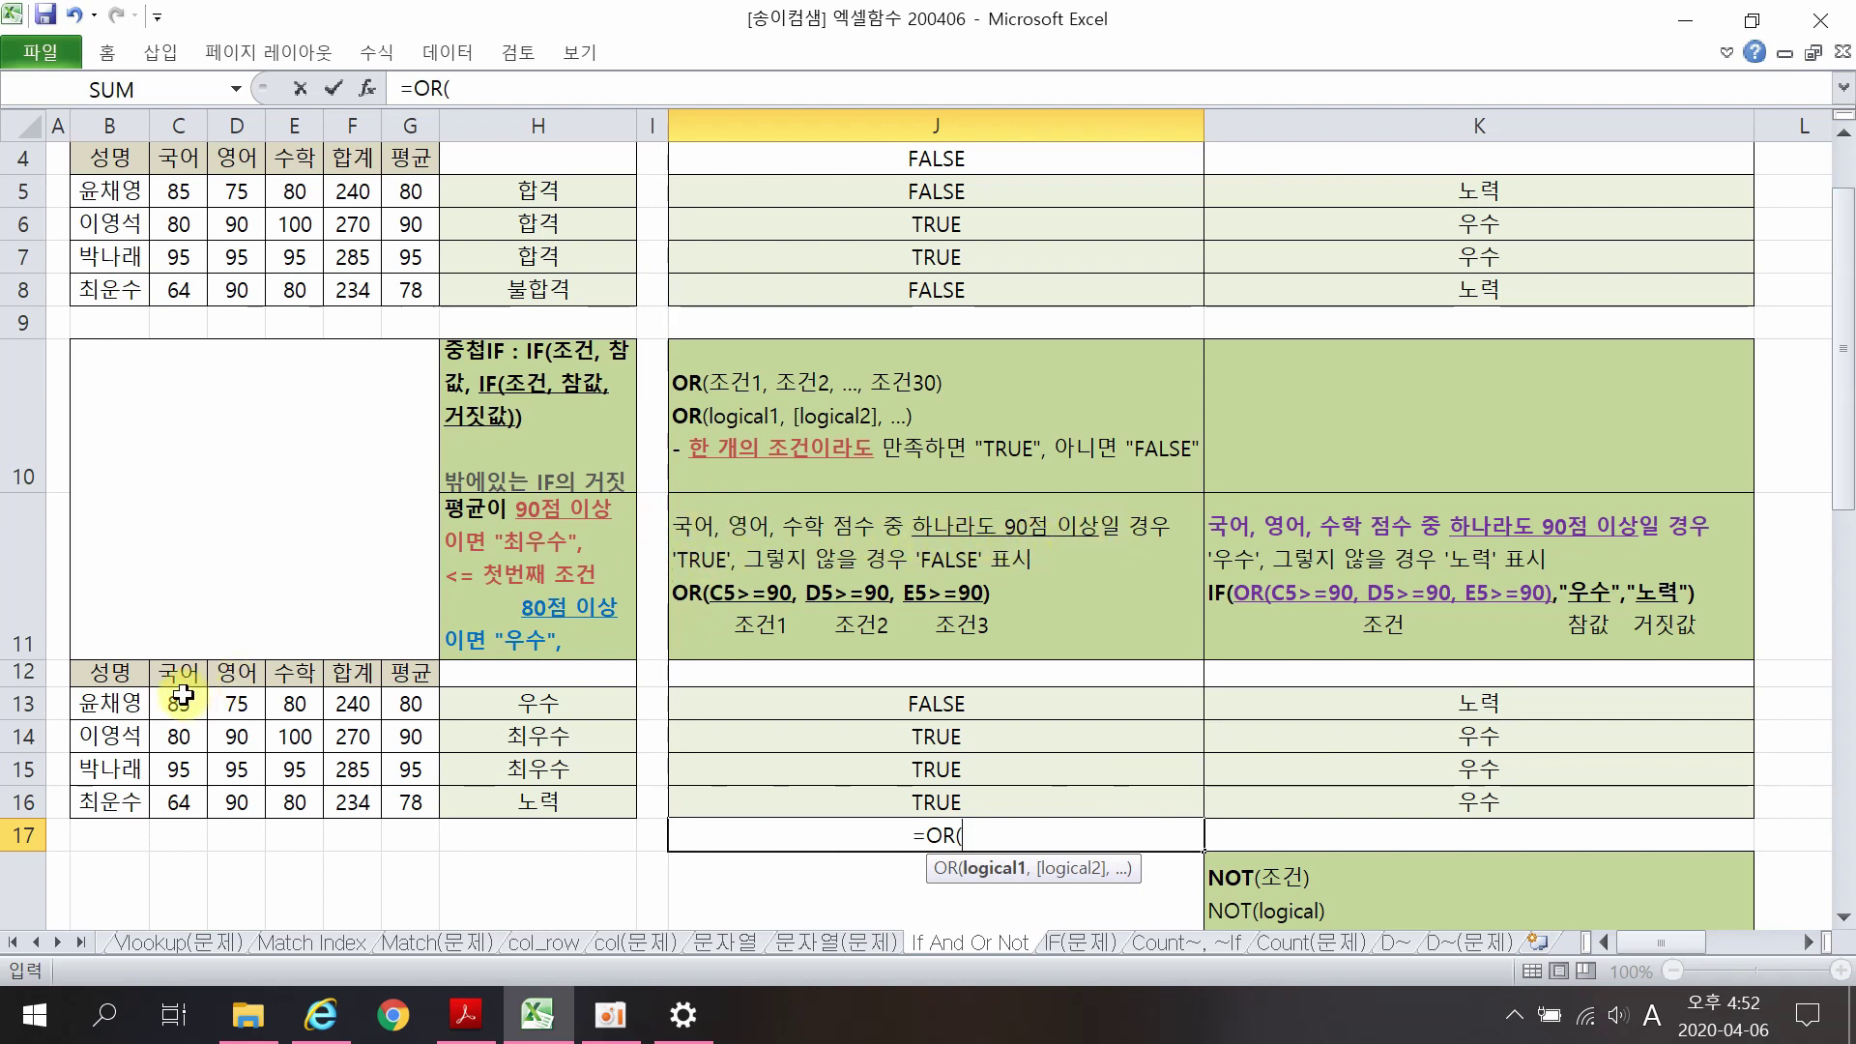
click(176, 708)
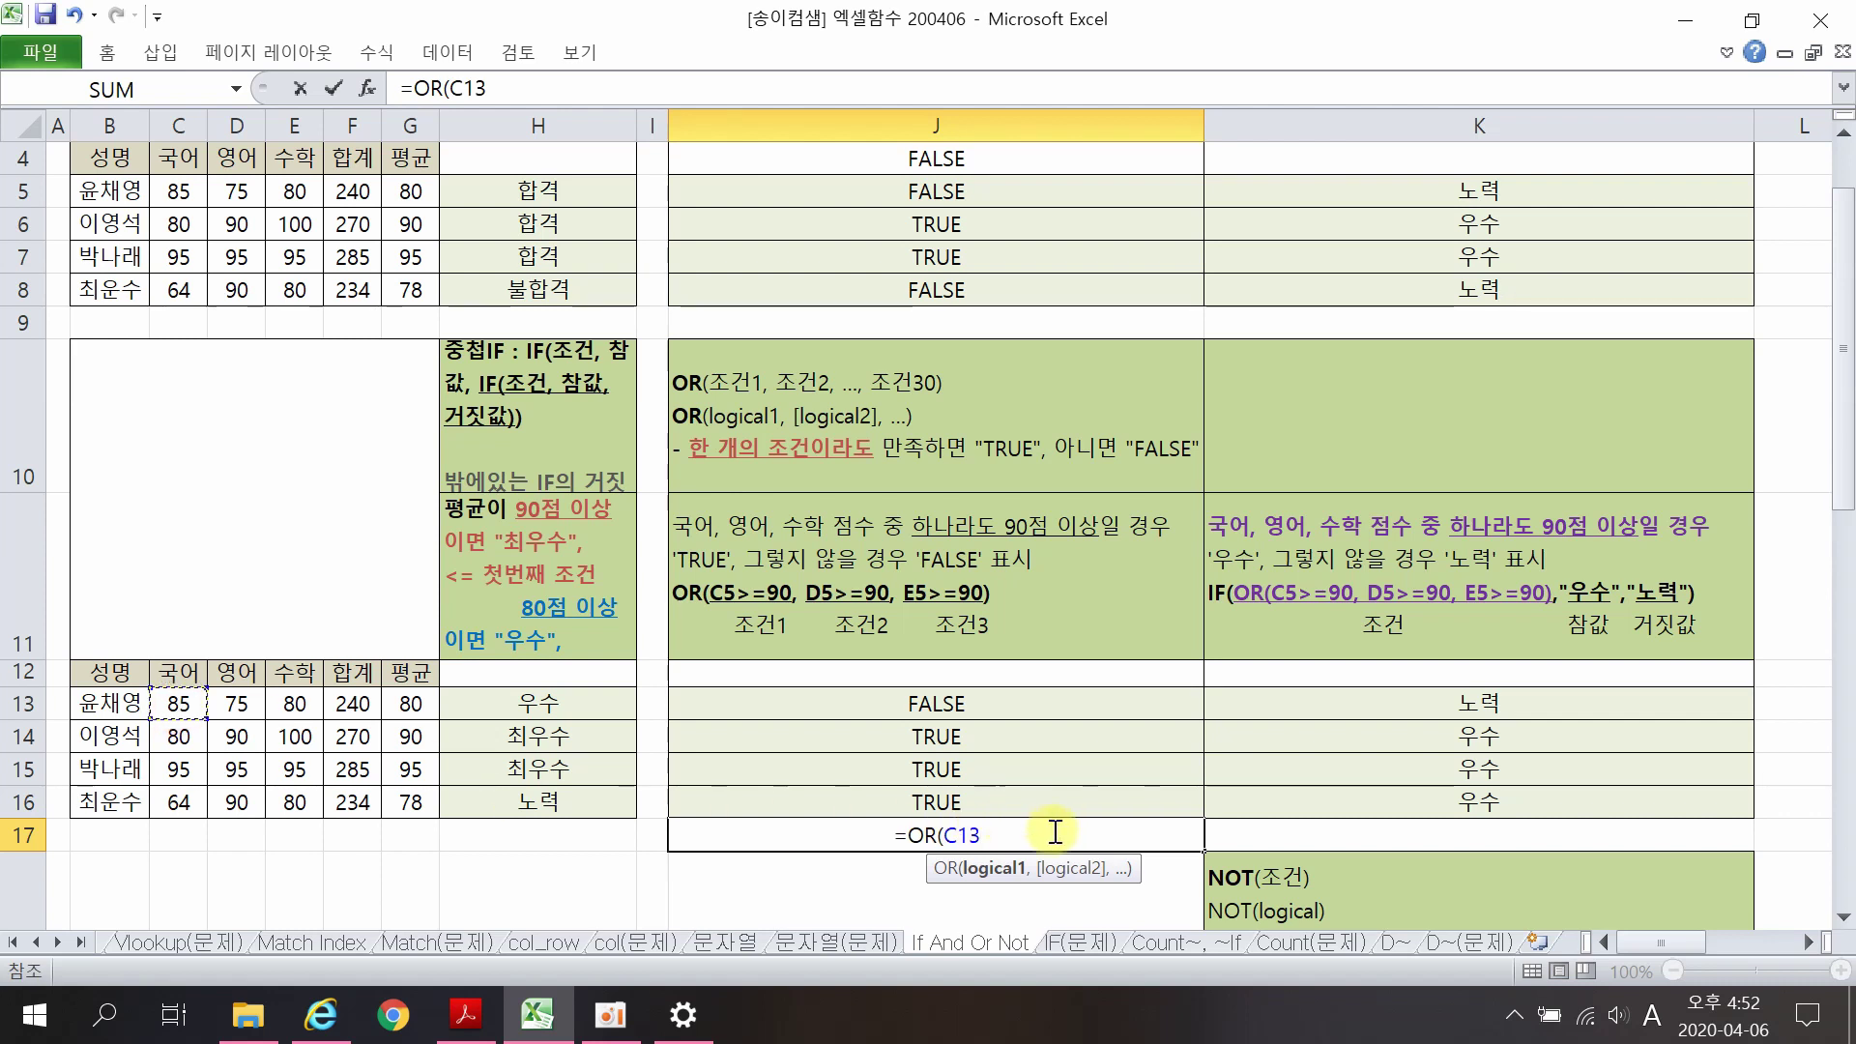
text(>=90)
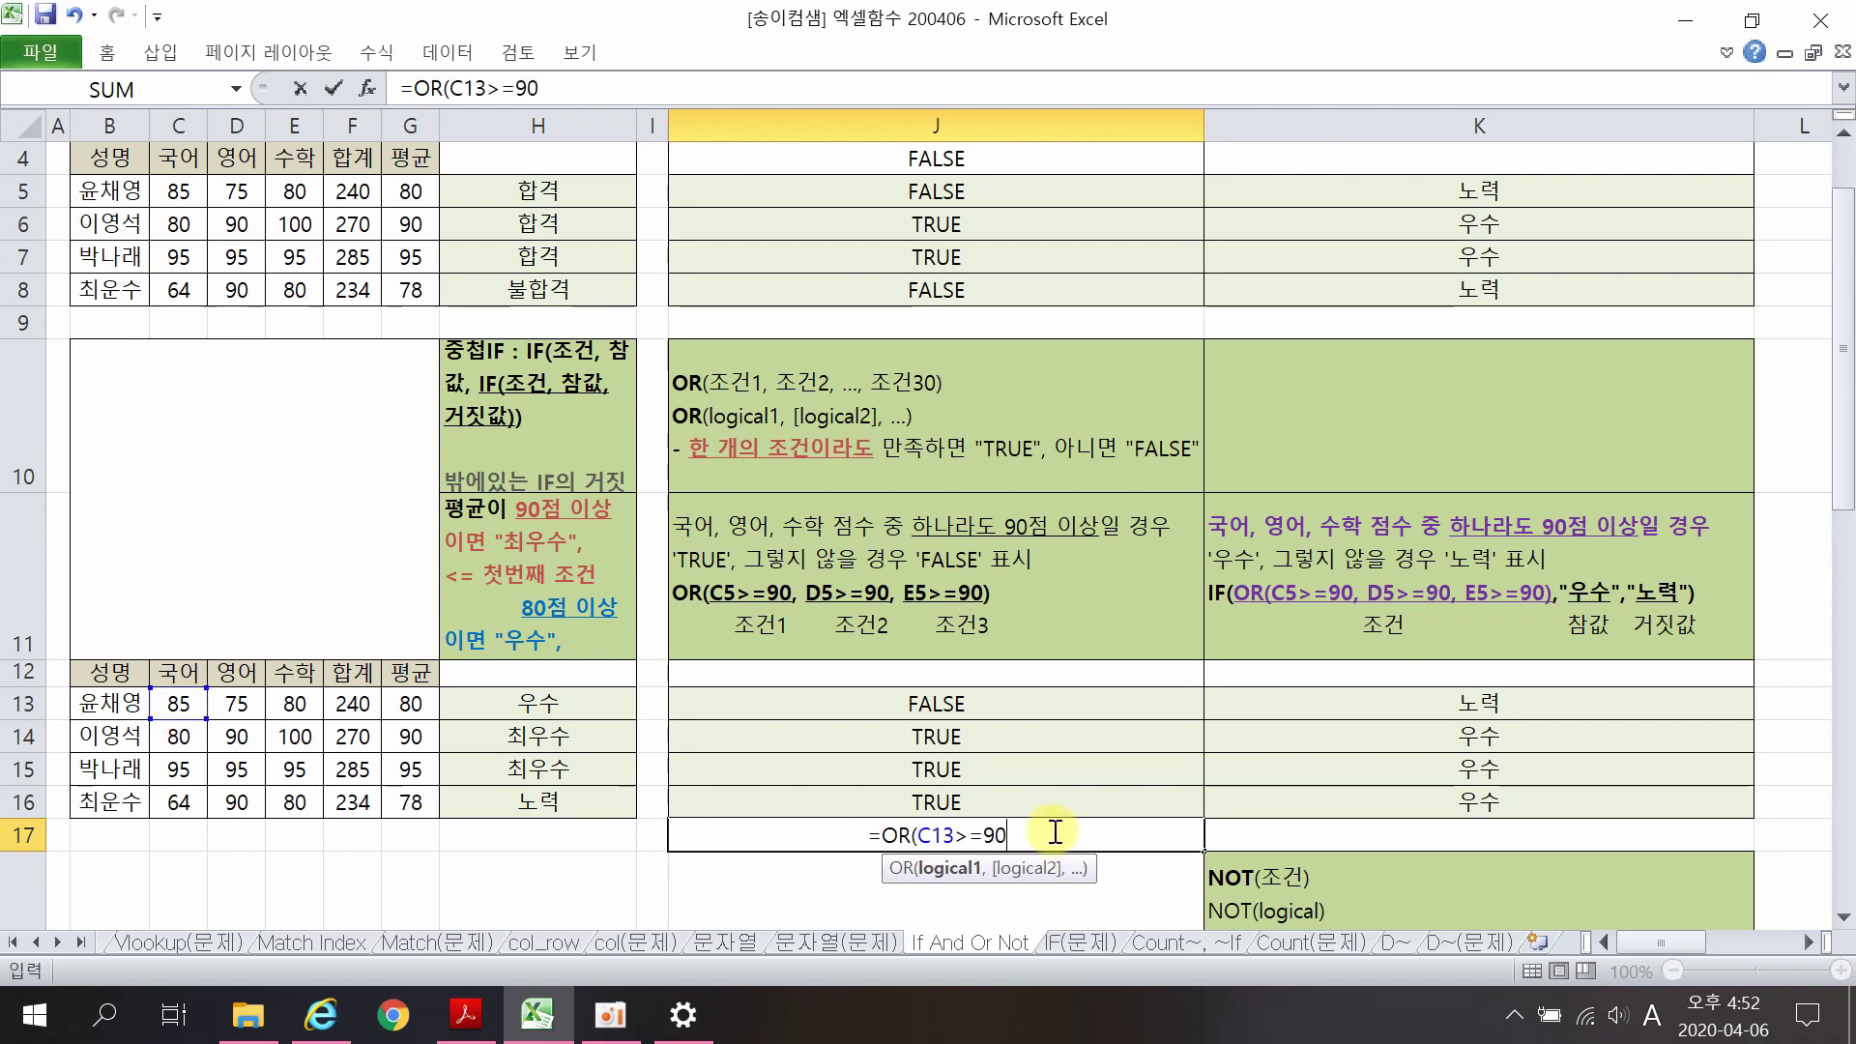
text(,)
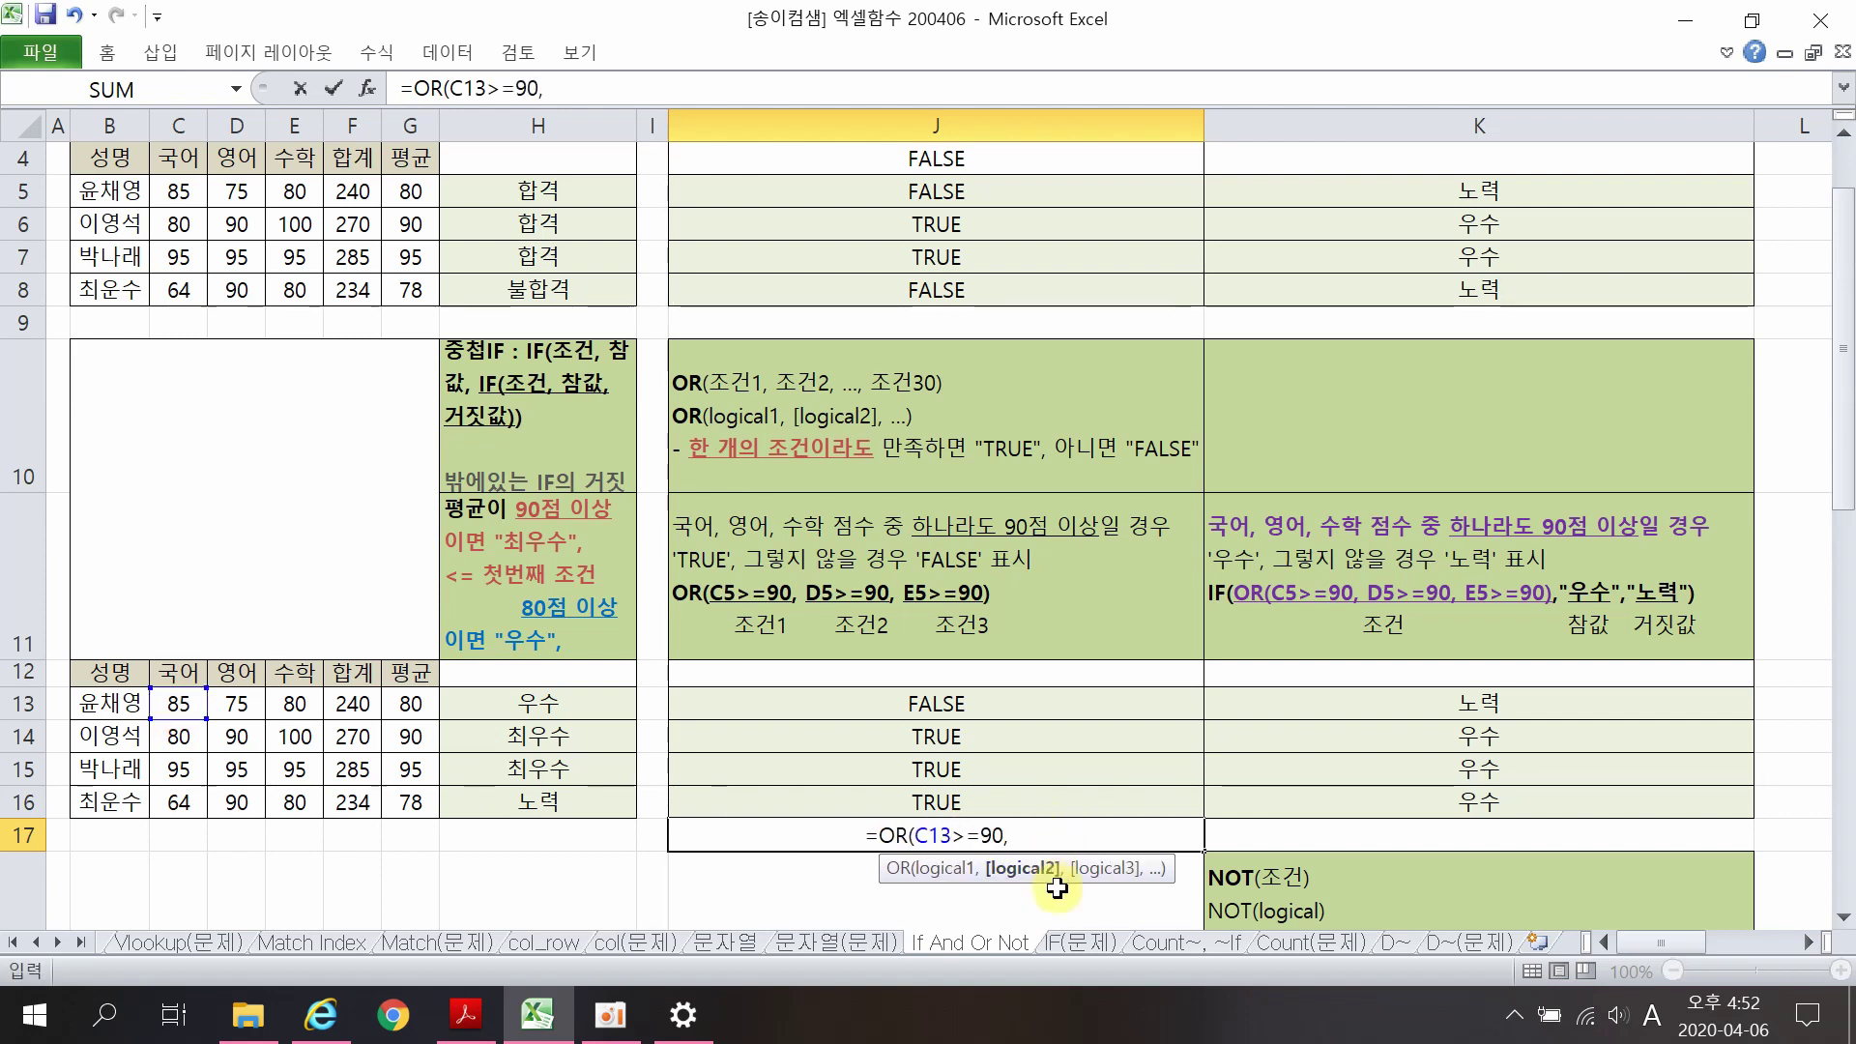
click(237, 704)
text(>=90)
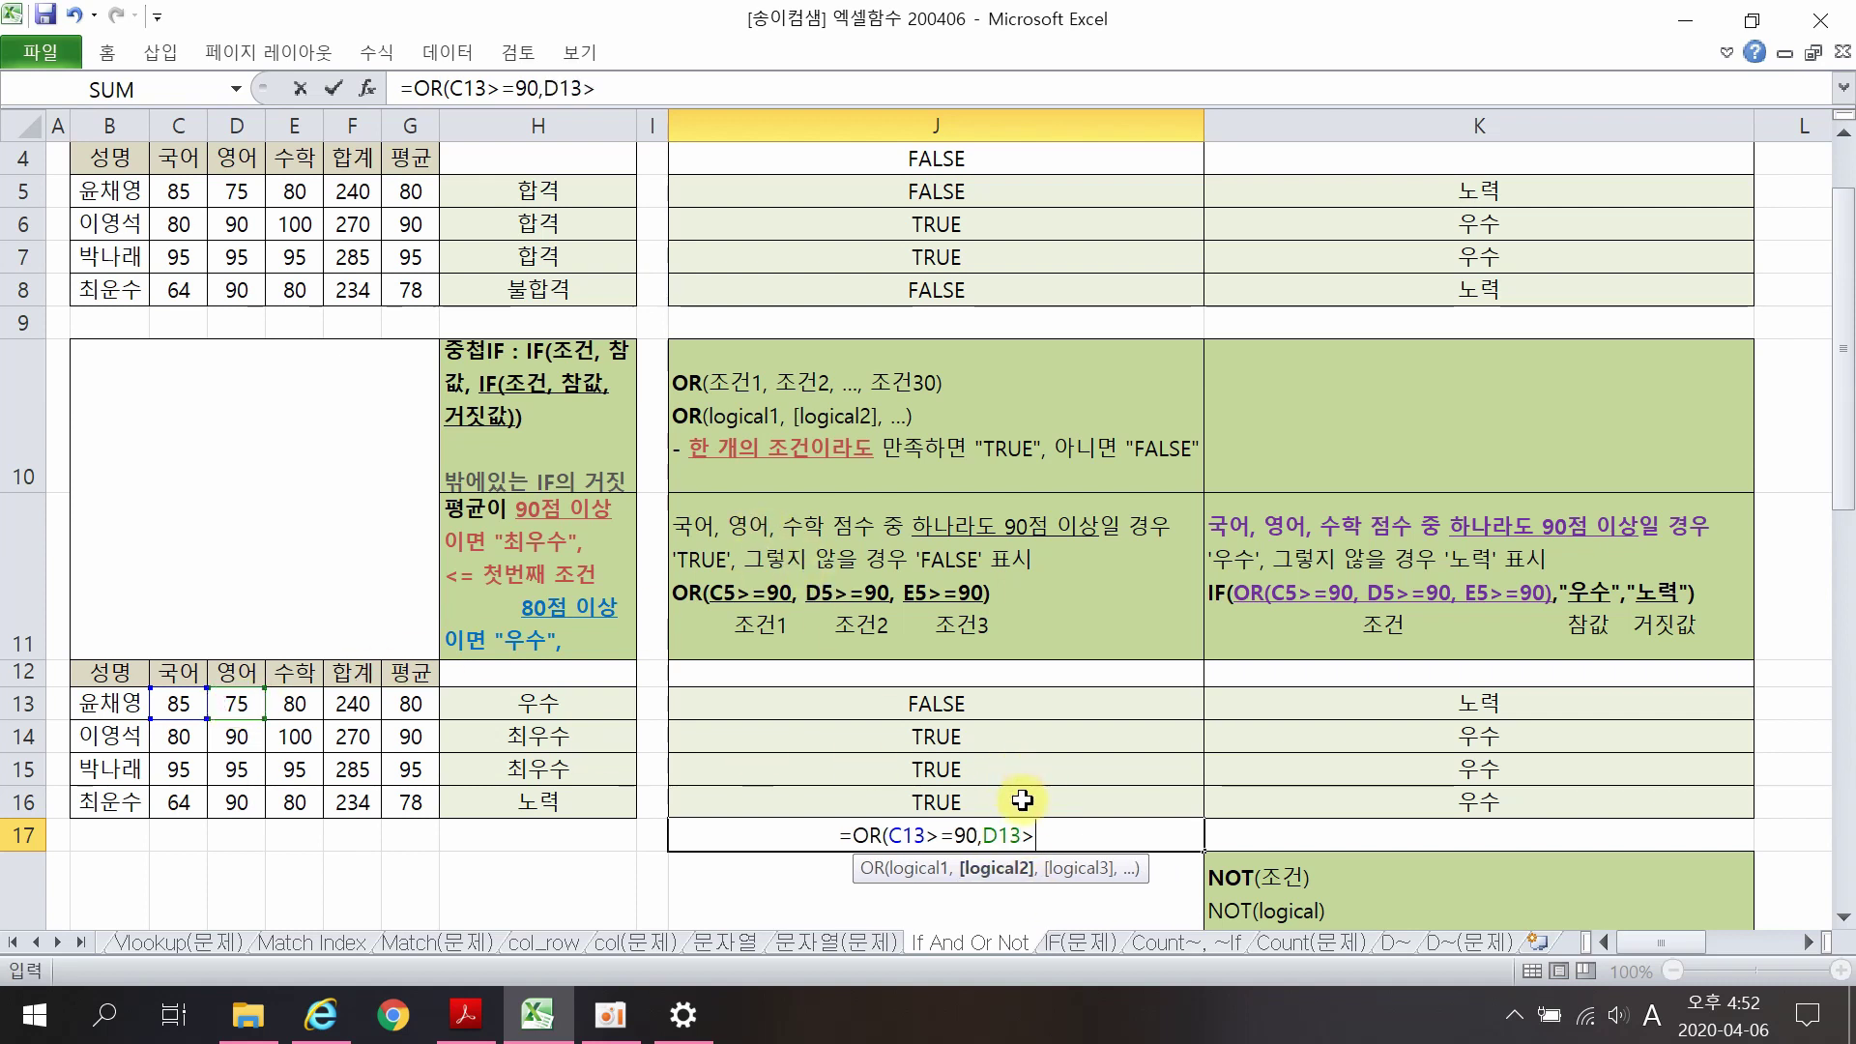
text(,)
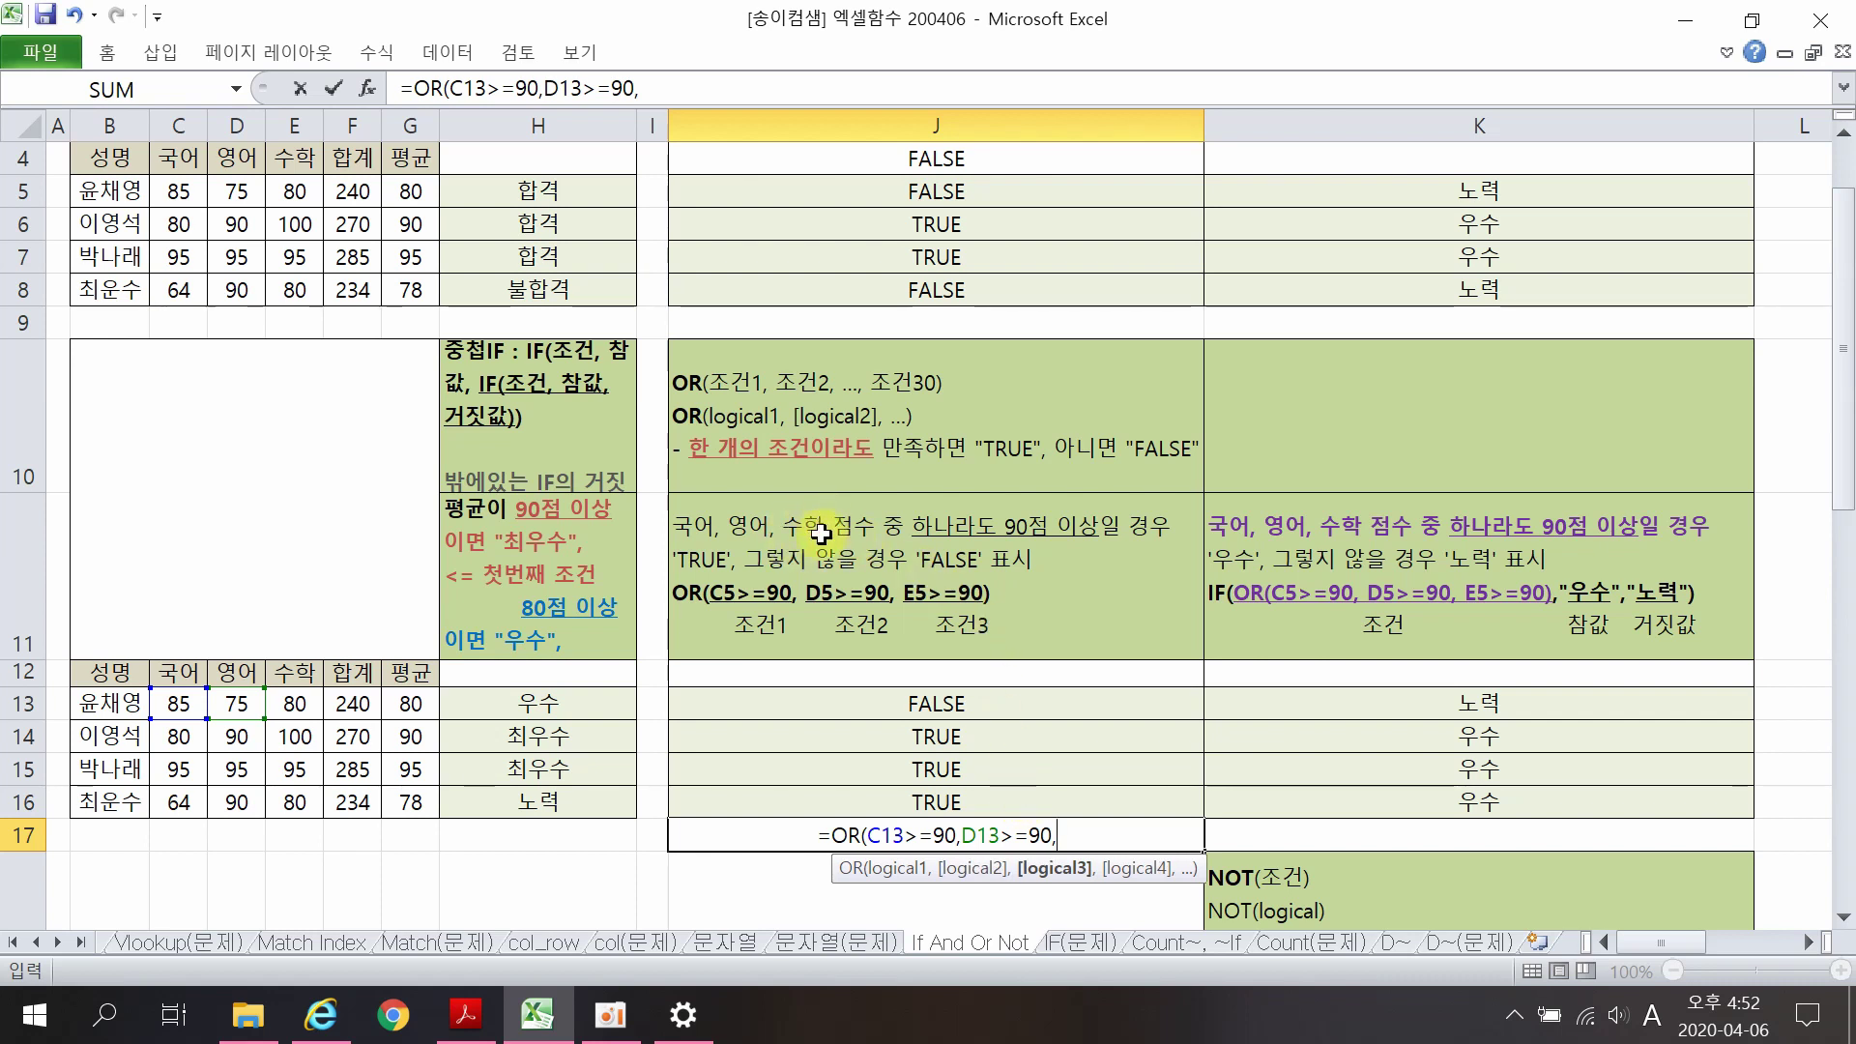
click(290, 704)
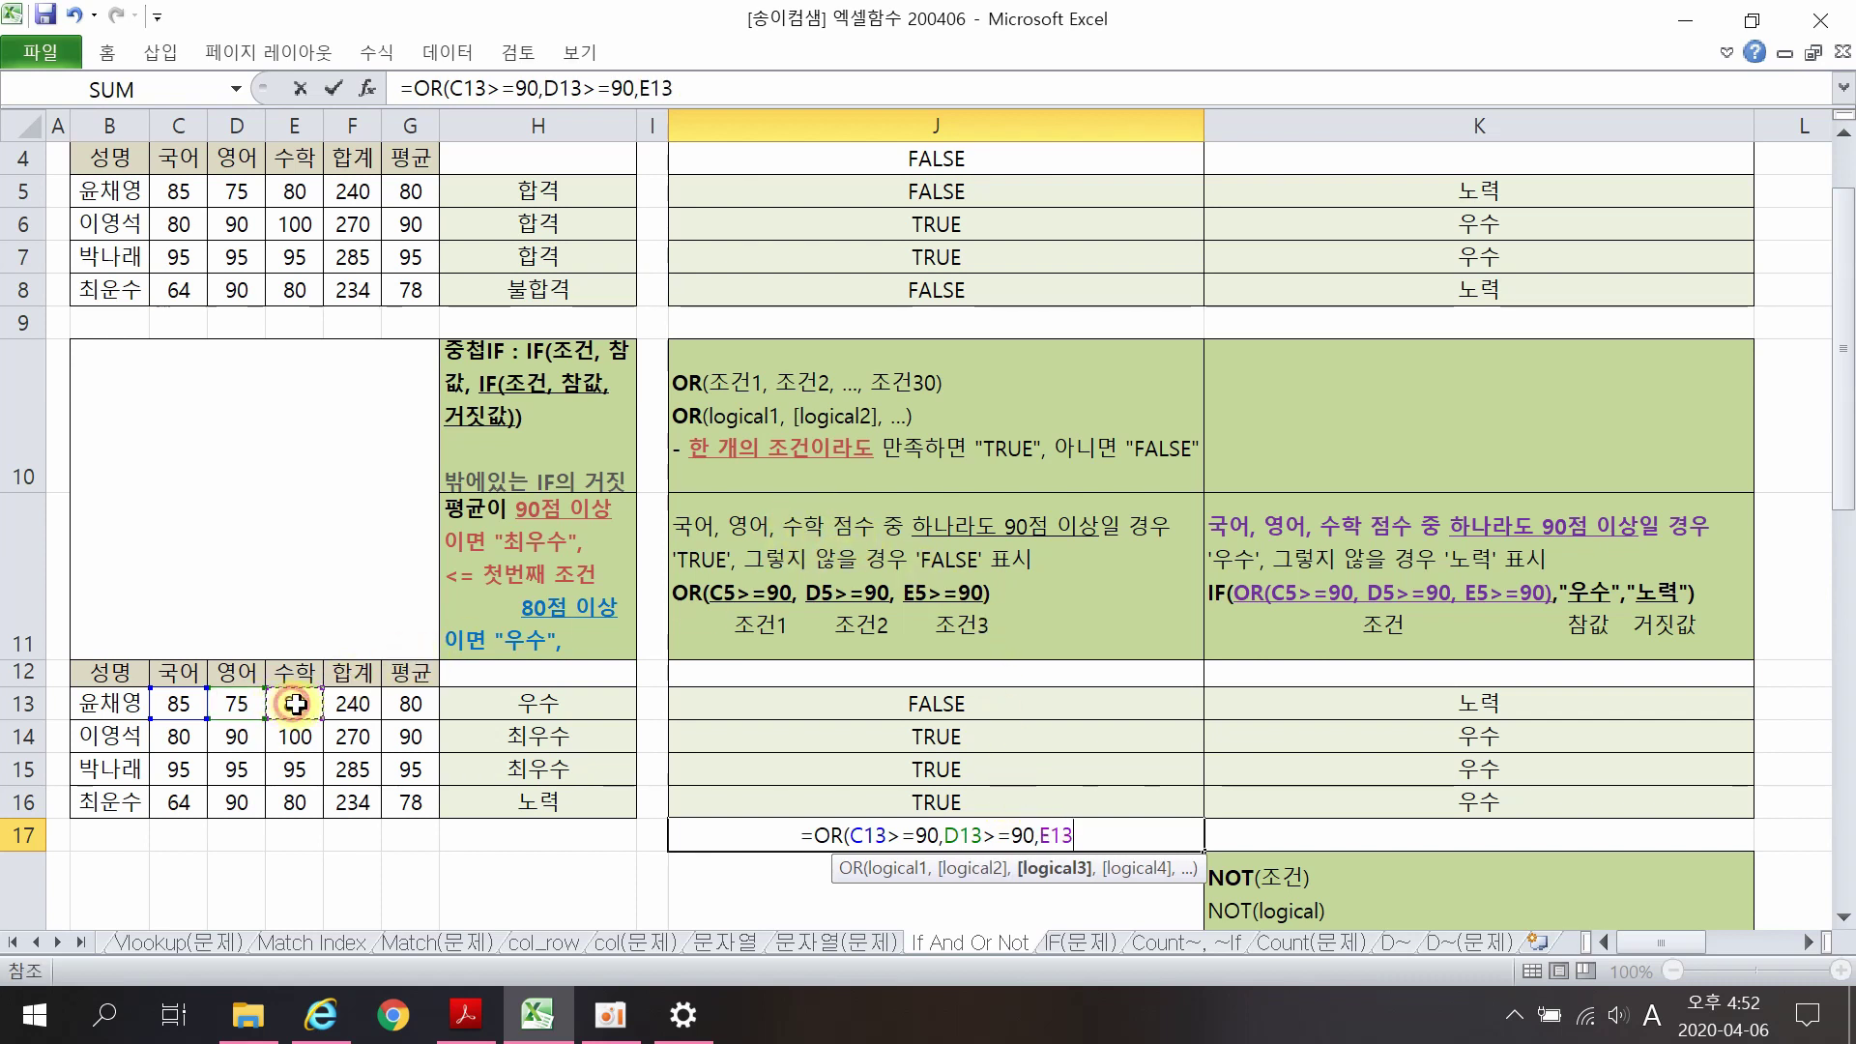
text(>=-)
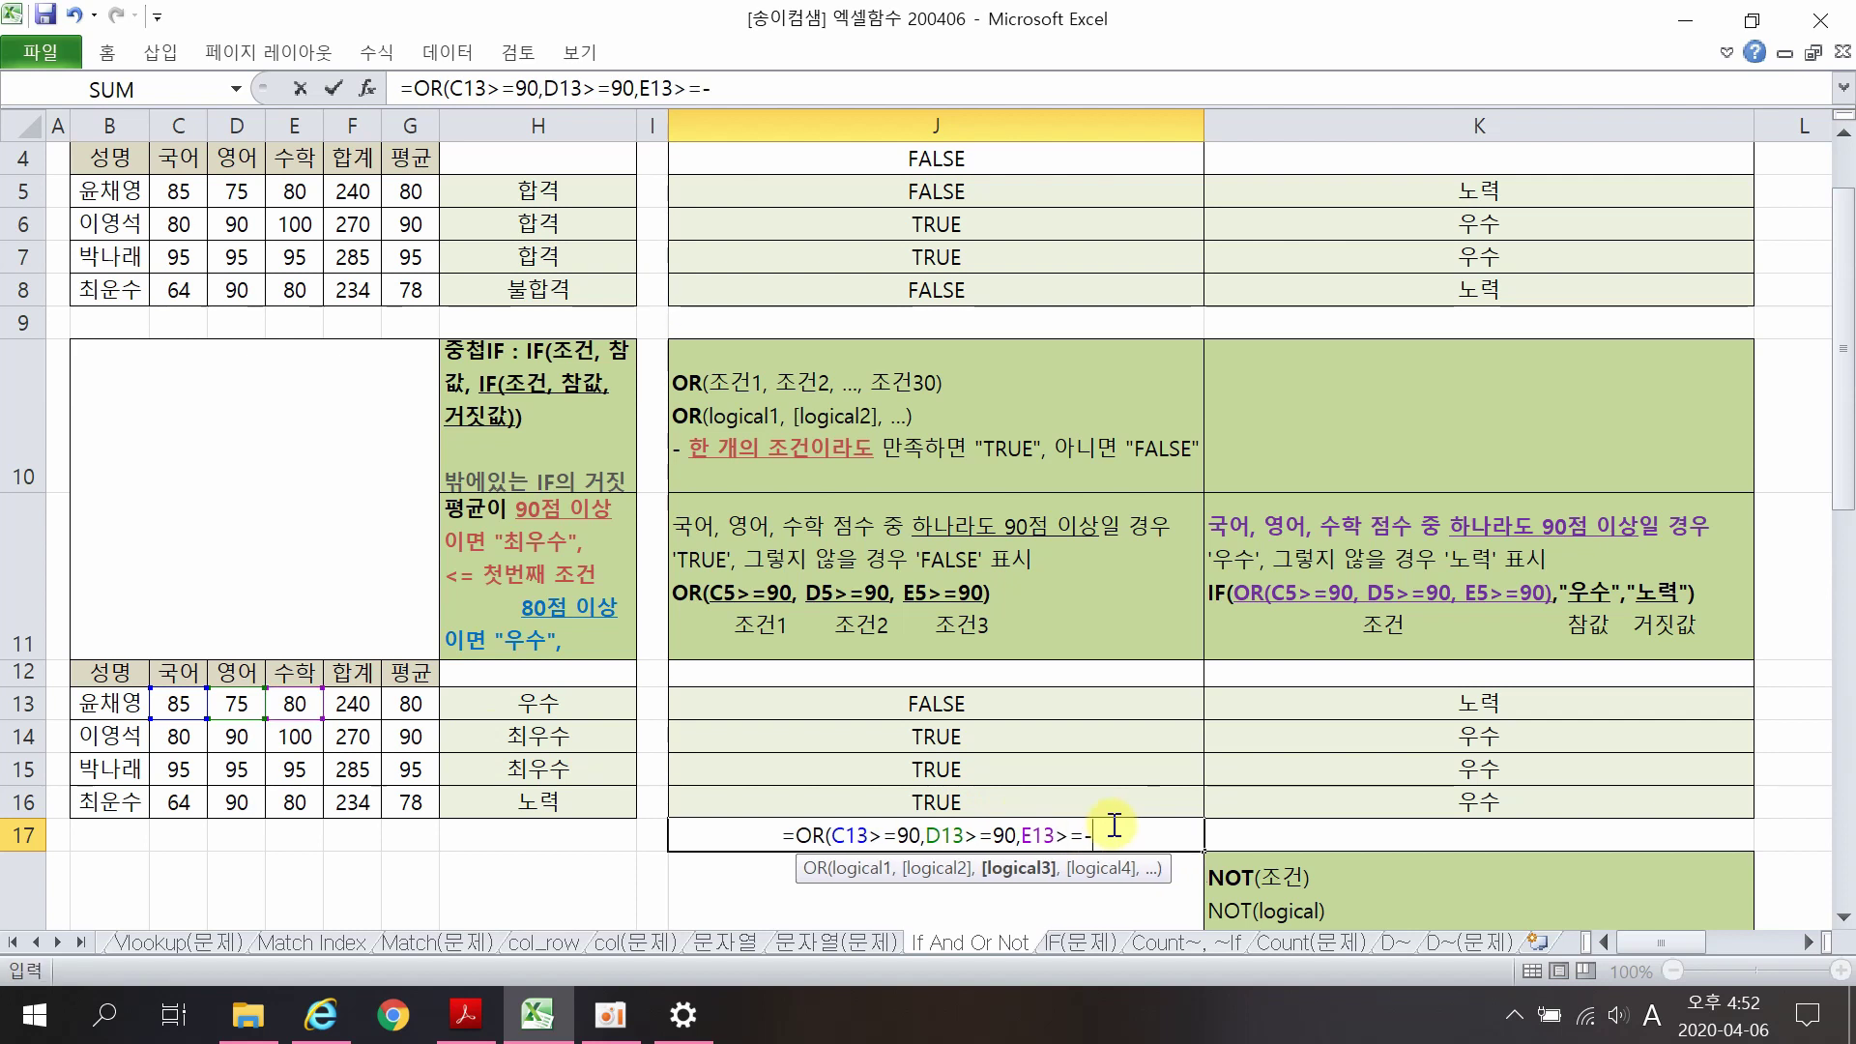
key(BackSpace)
text(90)
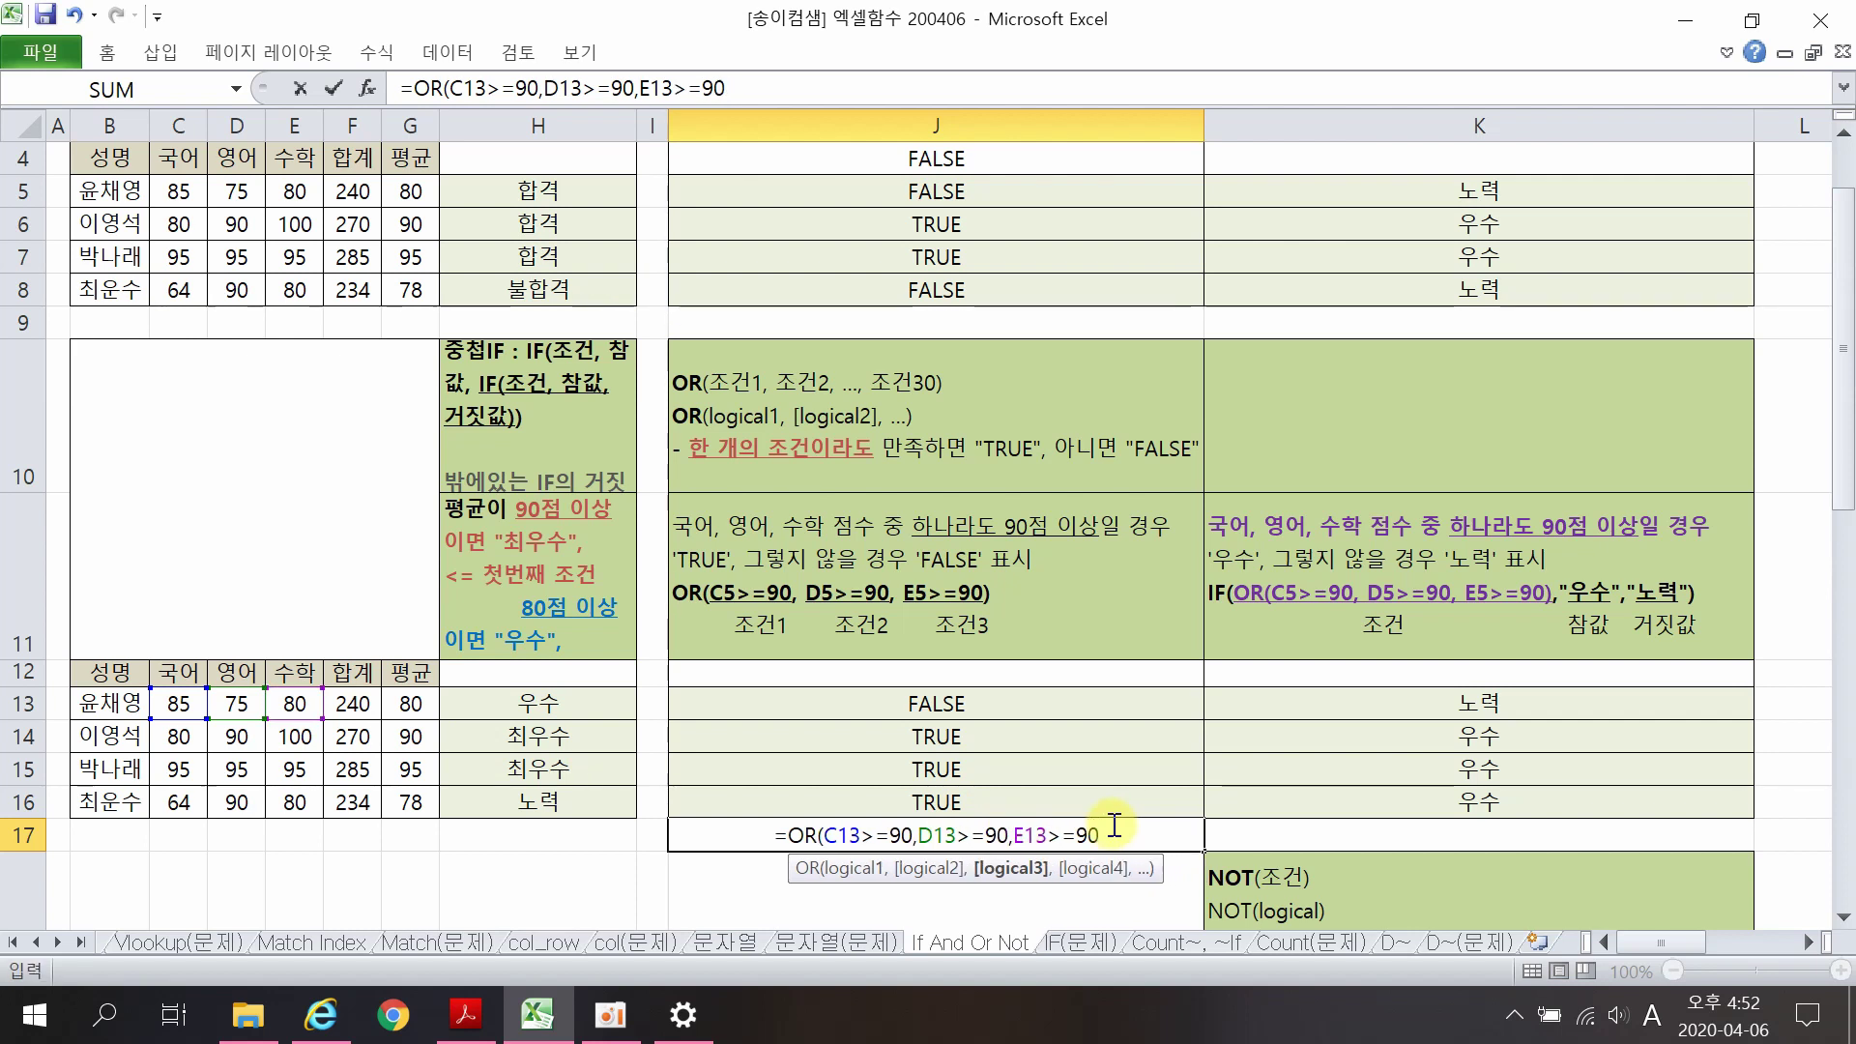
text())
key(Return)
Step: Compare the three subject scores in row 13 with the OR formula's result in cell J17
click(1063, 773)
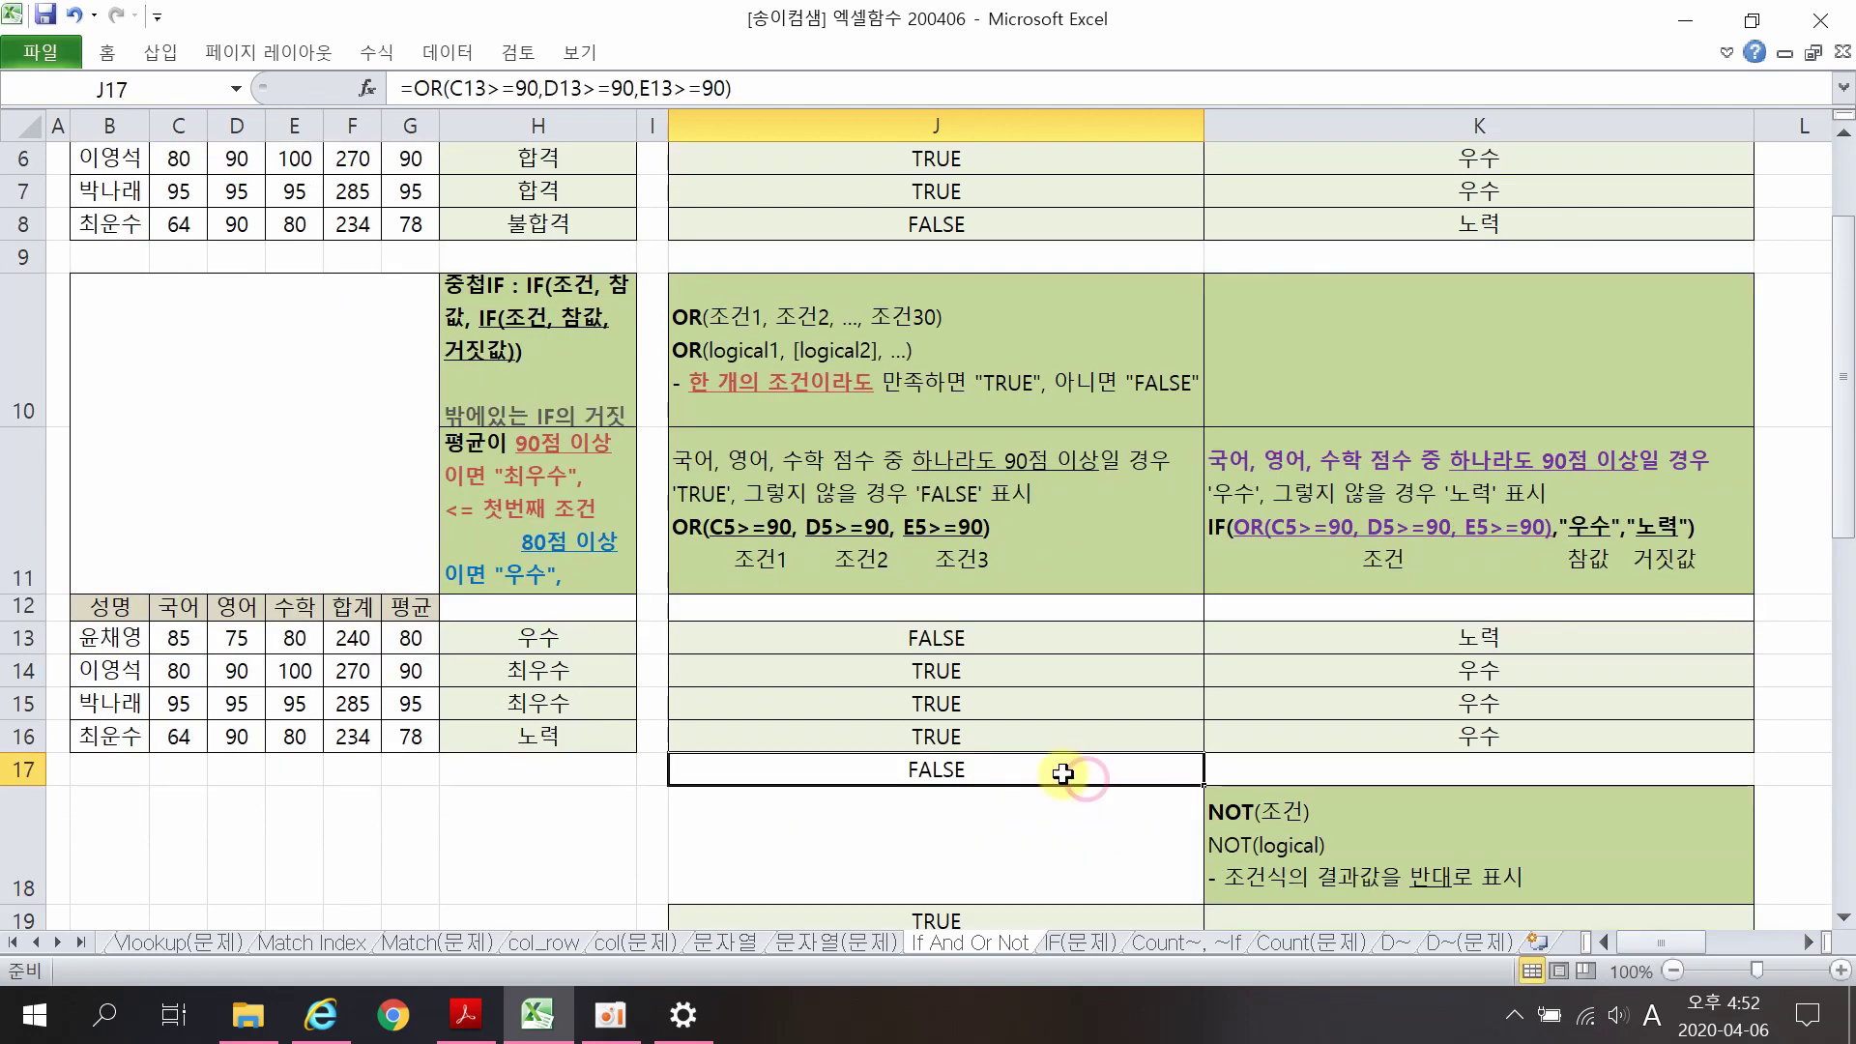
drag(208, 643, 290, 644)
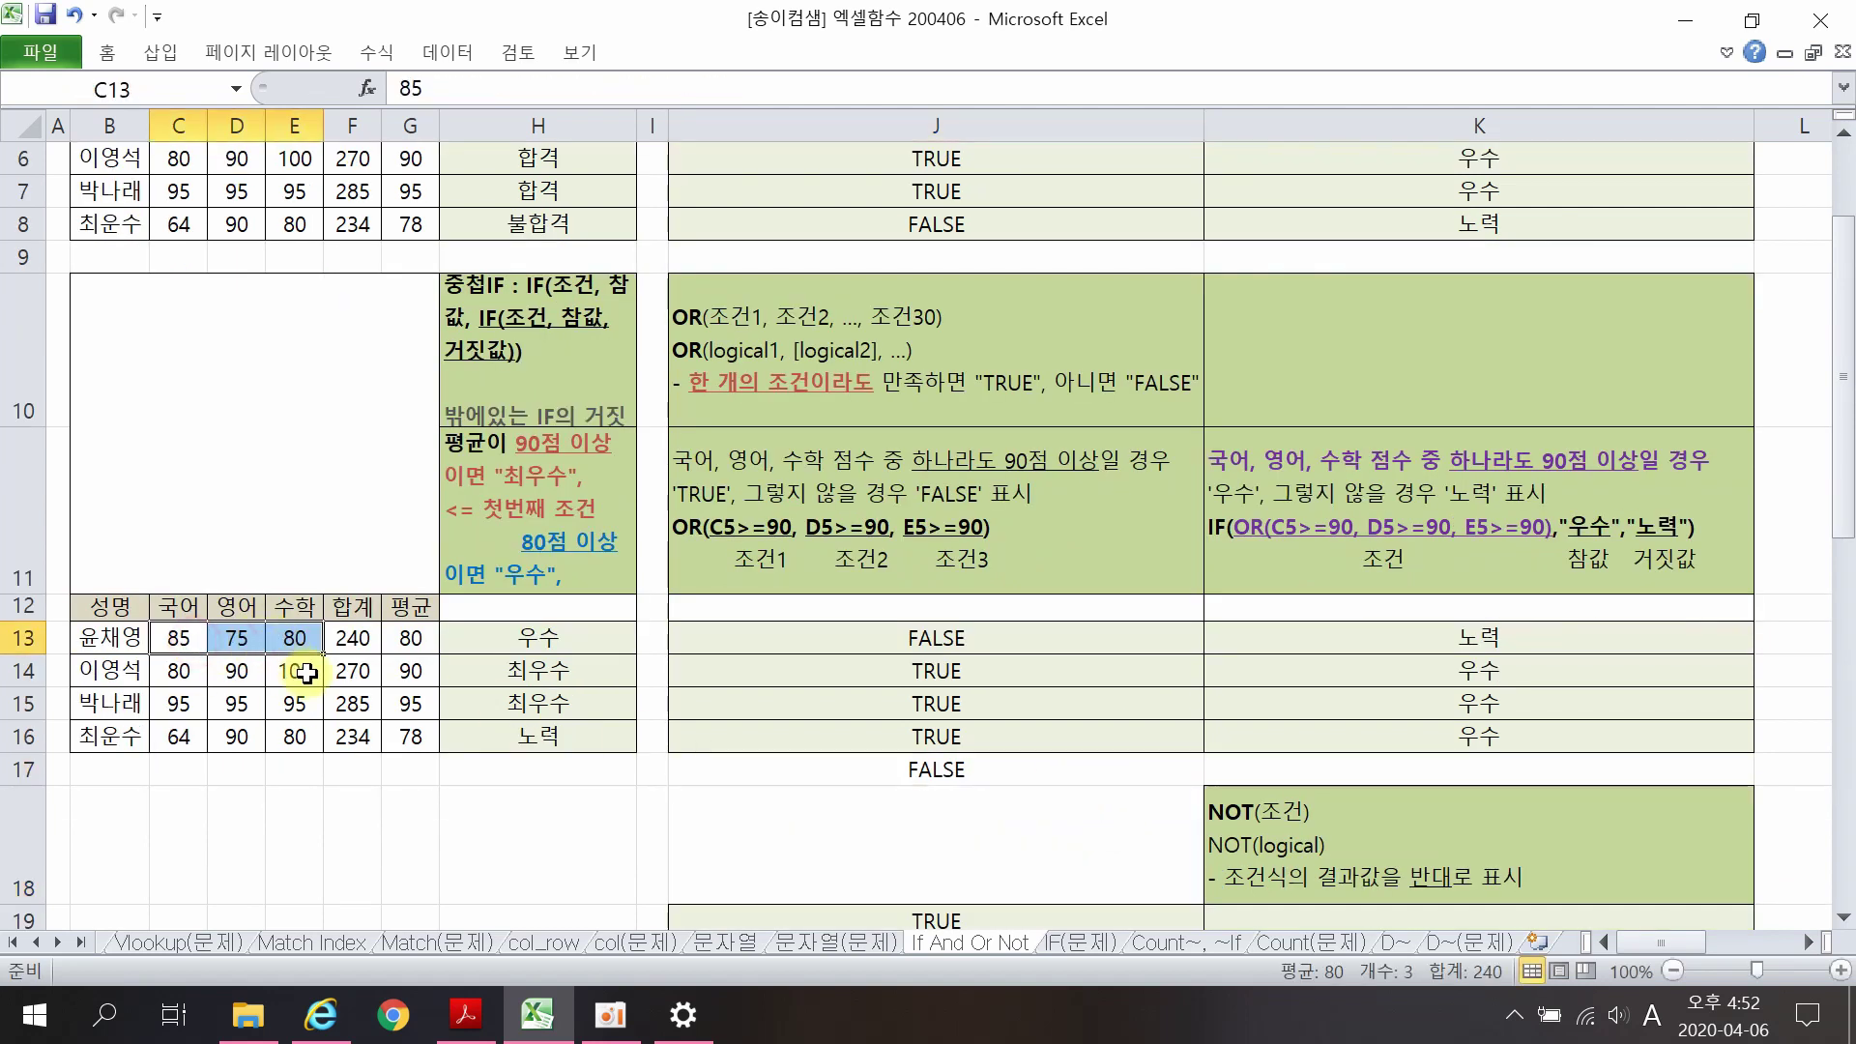
click(883, 772)
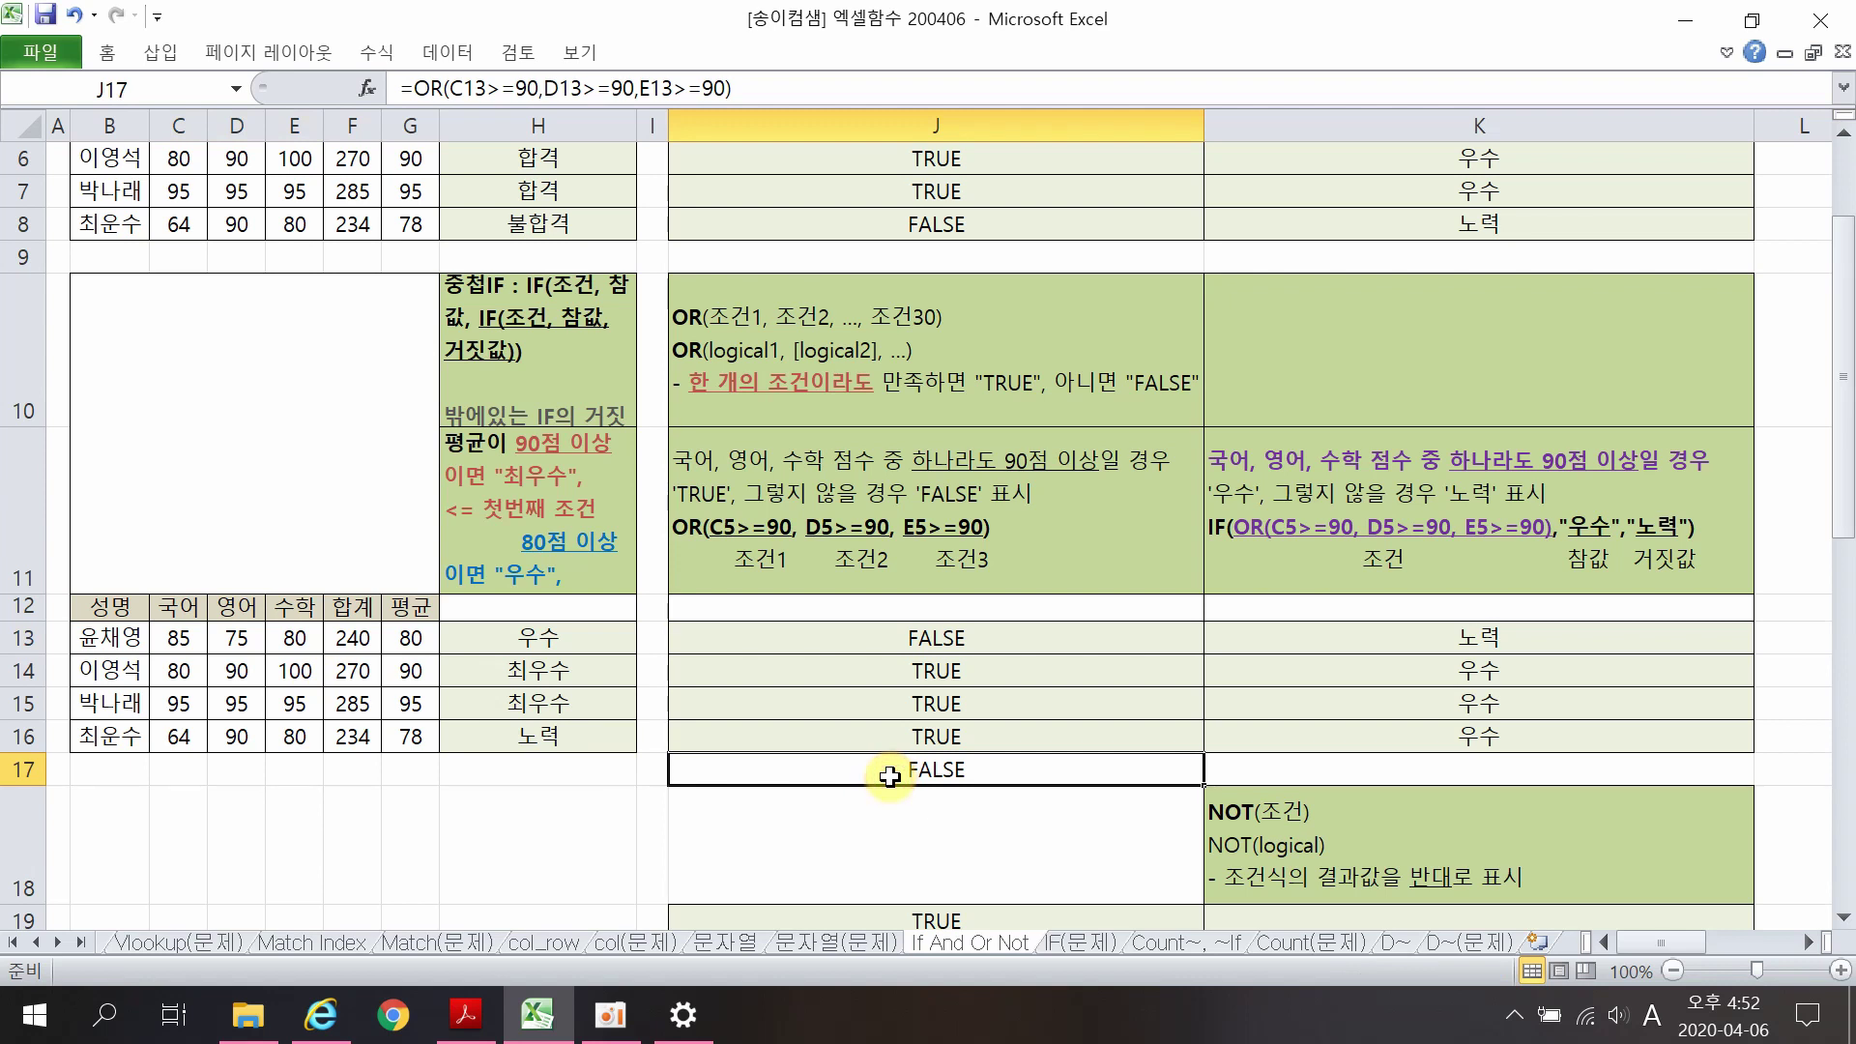
Step: Enter the formula =OR(C16>=90,D16>=90,E16>=90) in cell J18 and check it against the three subject scores in row 16
click(904, 850)
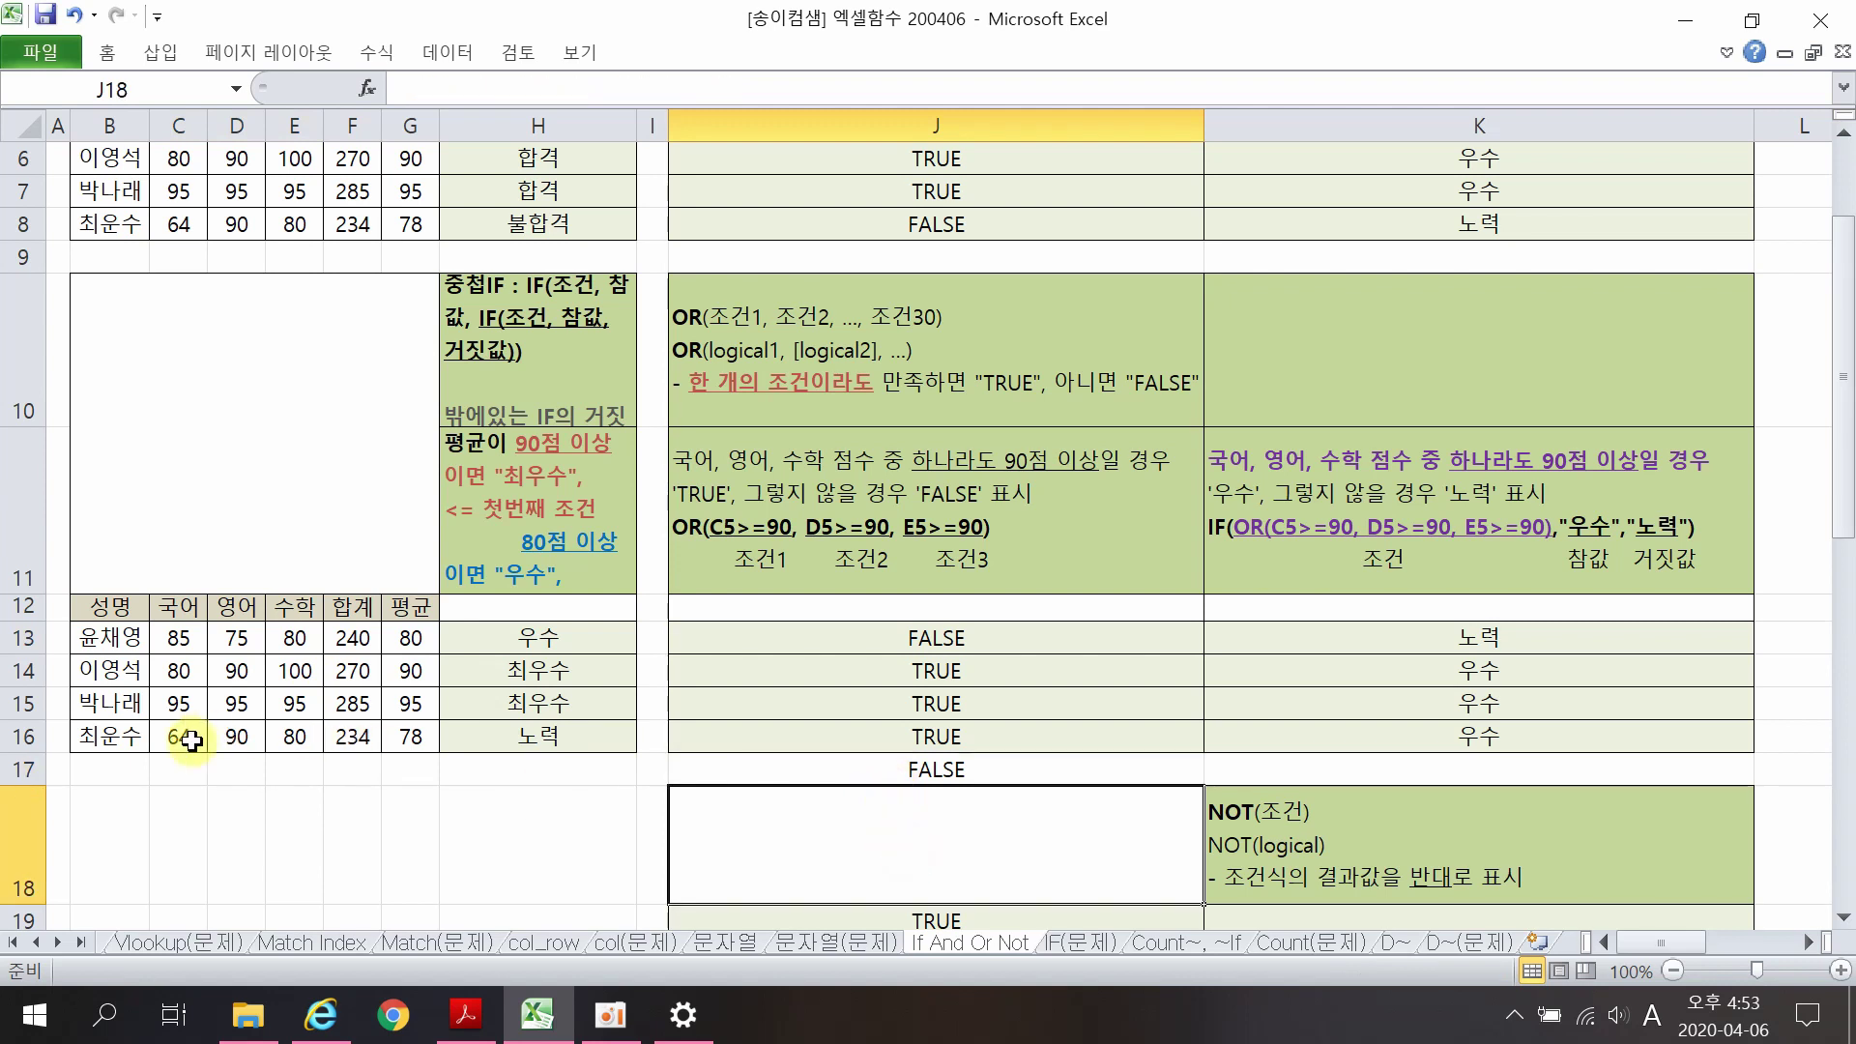
drag(169, 739, 280, 741)
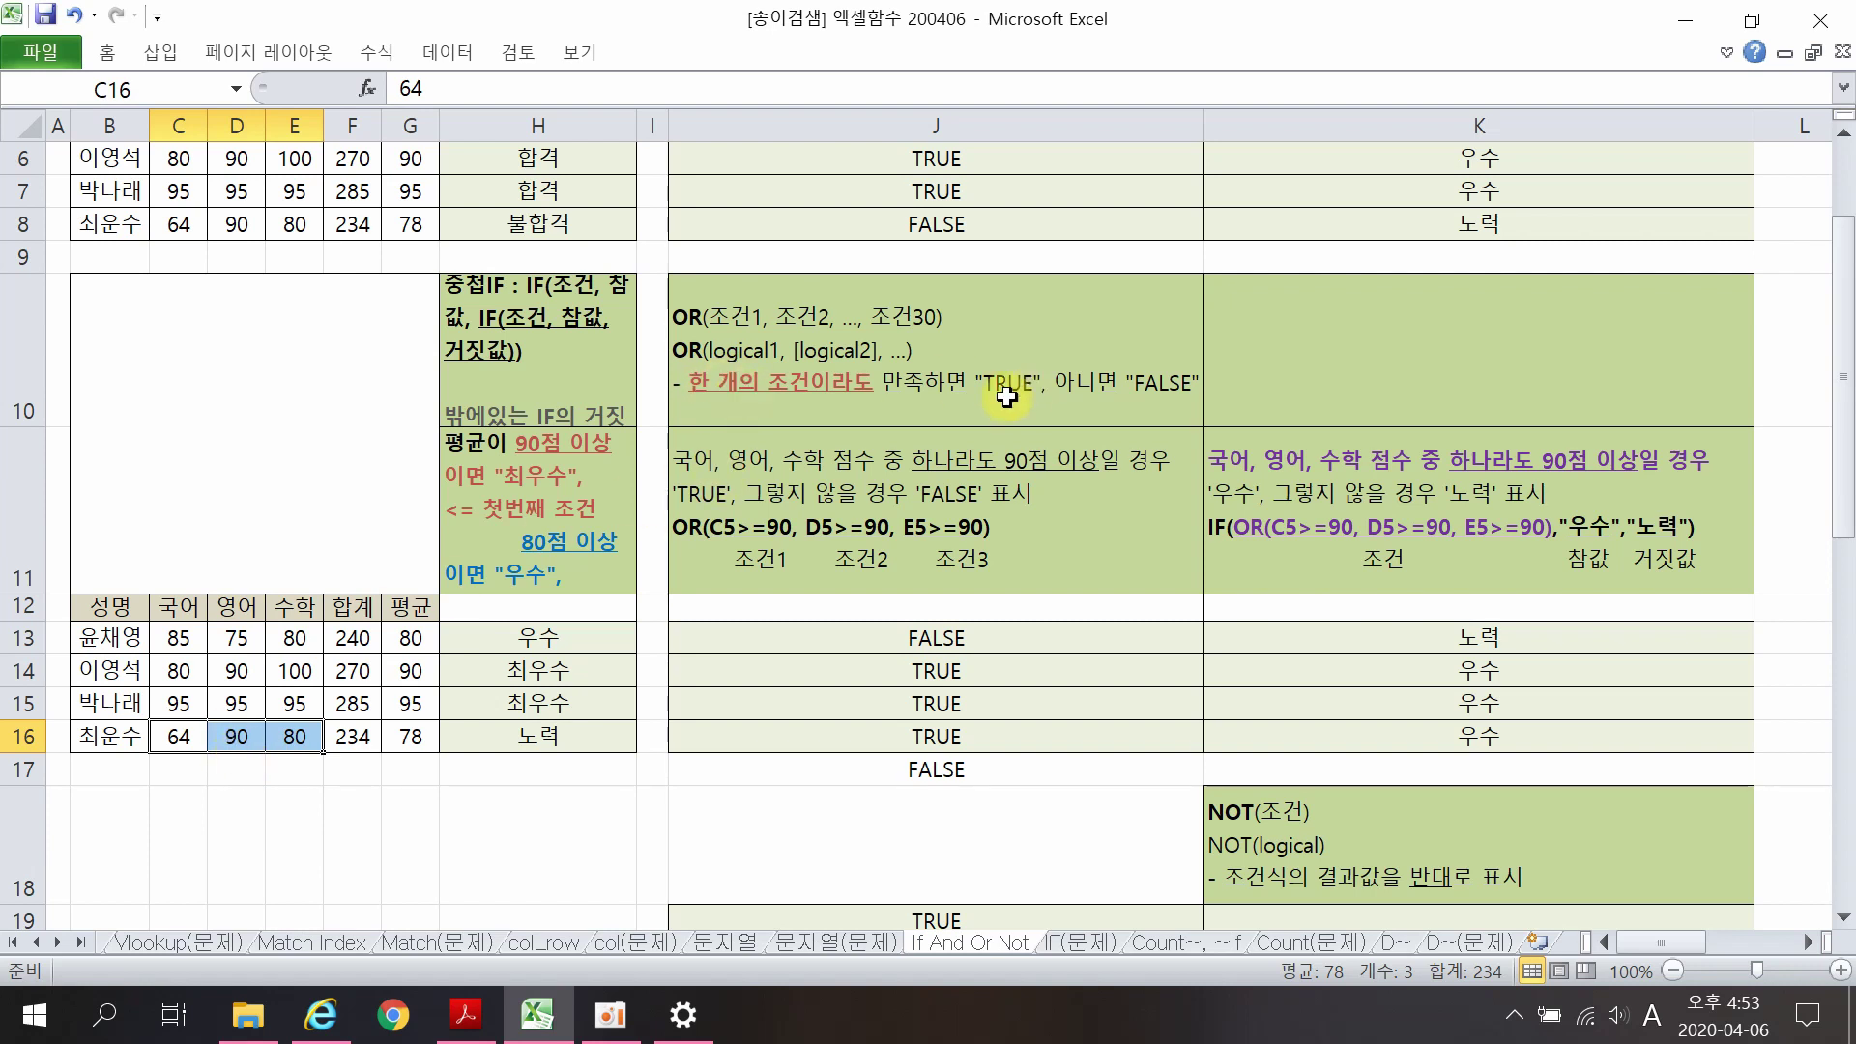
click(936, 847)
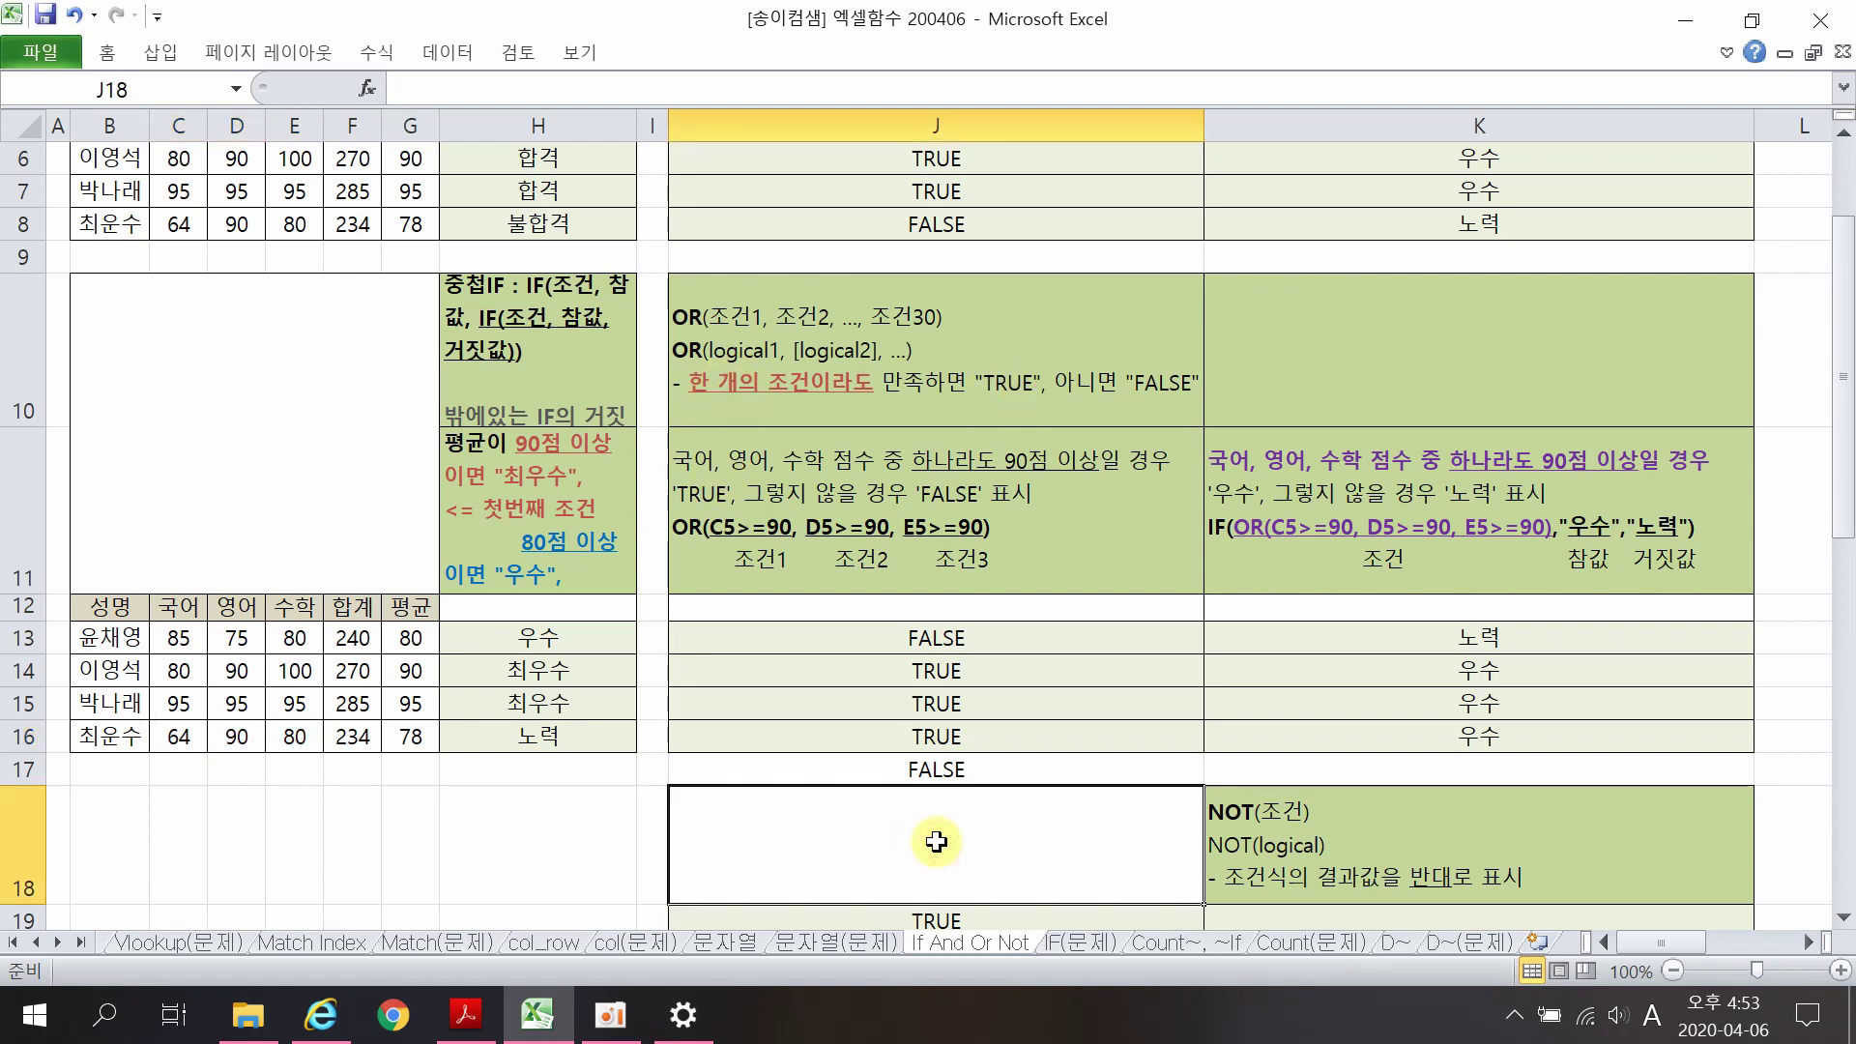
text(=)
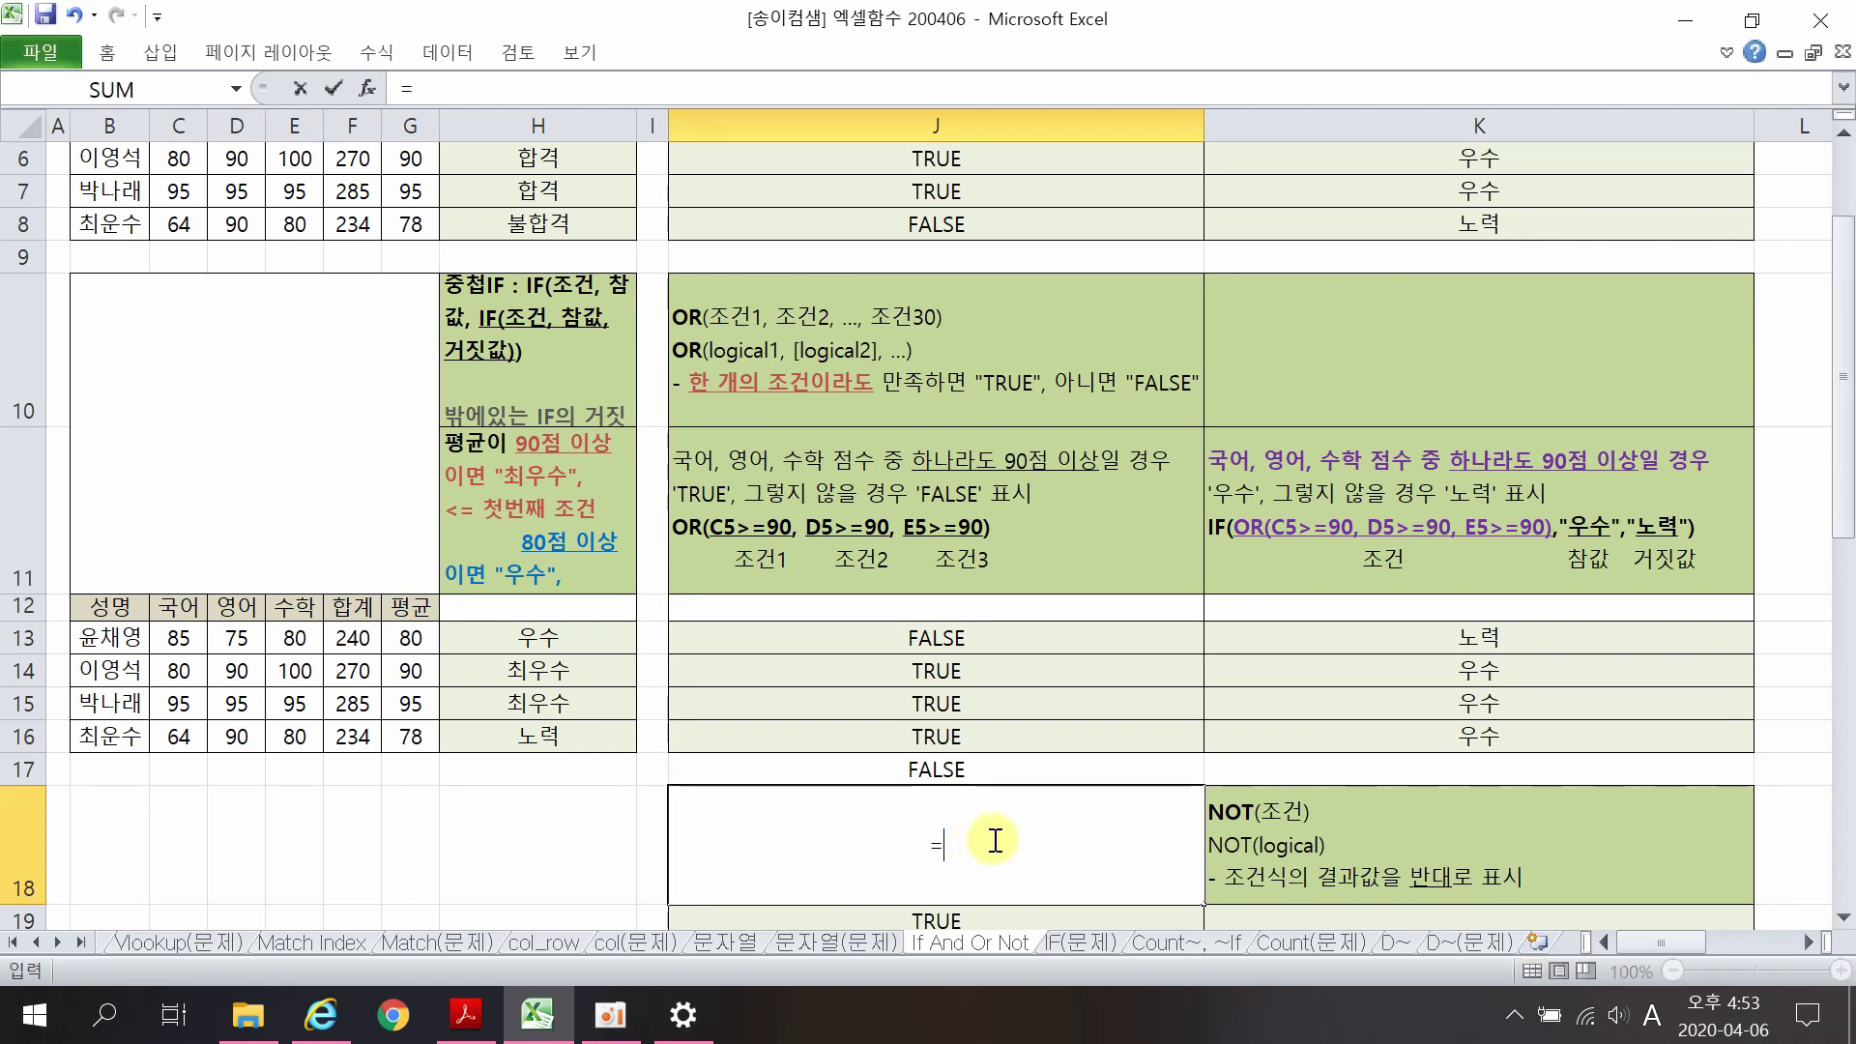
text(T)
key(BackSpace)
text(OR()
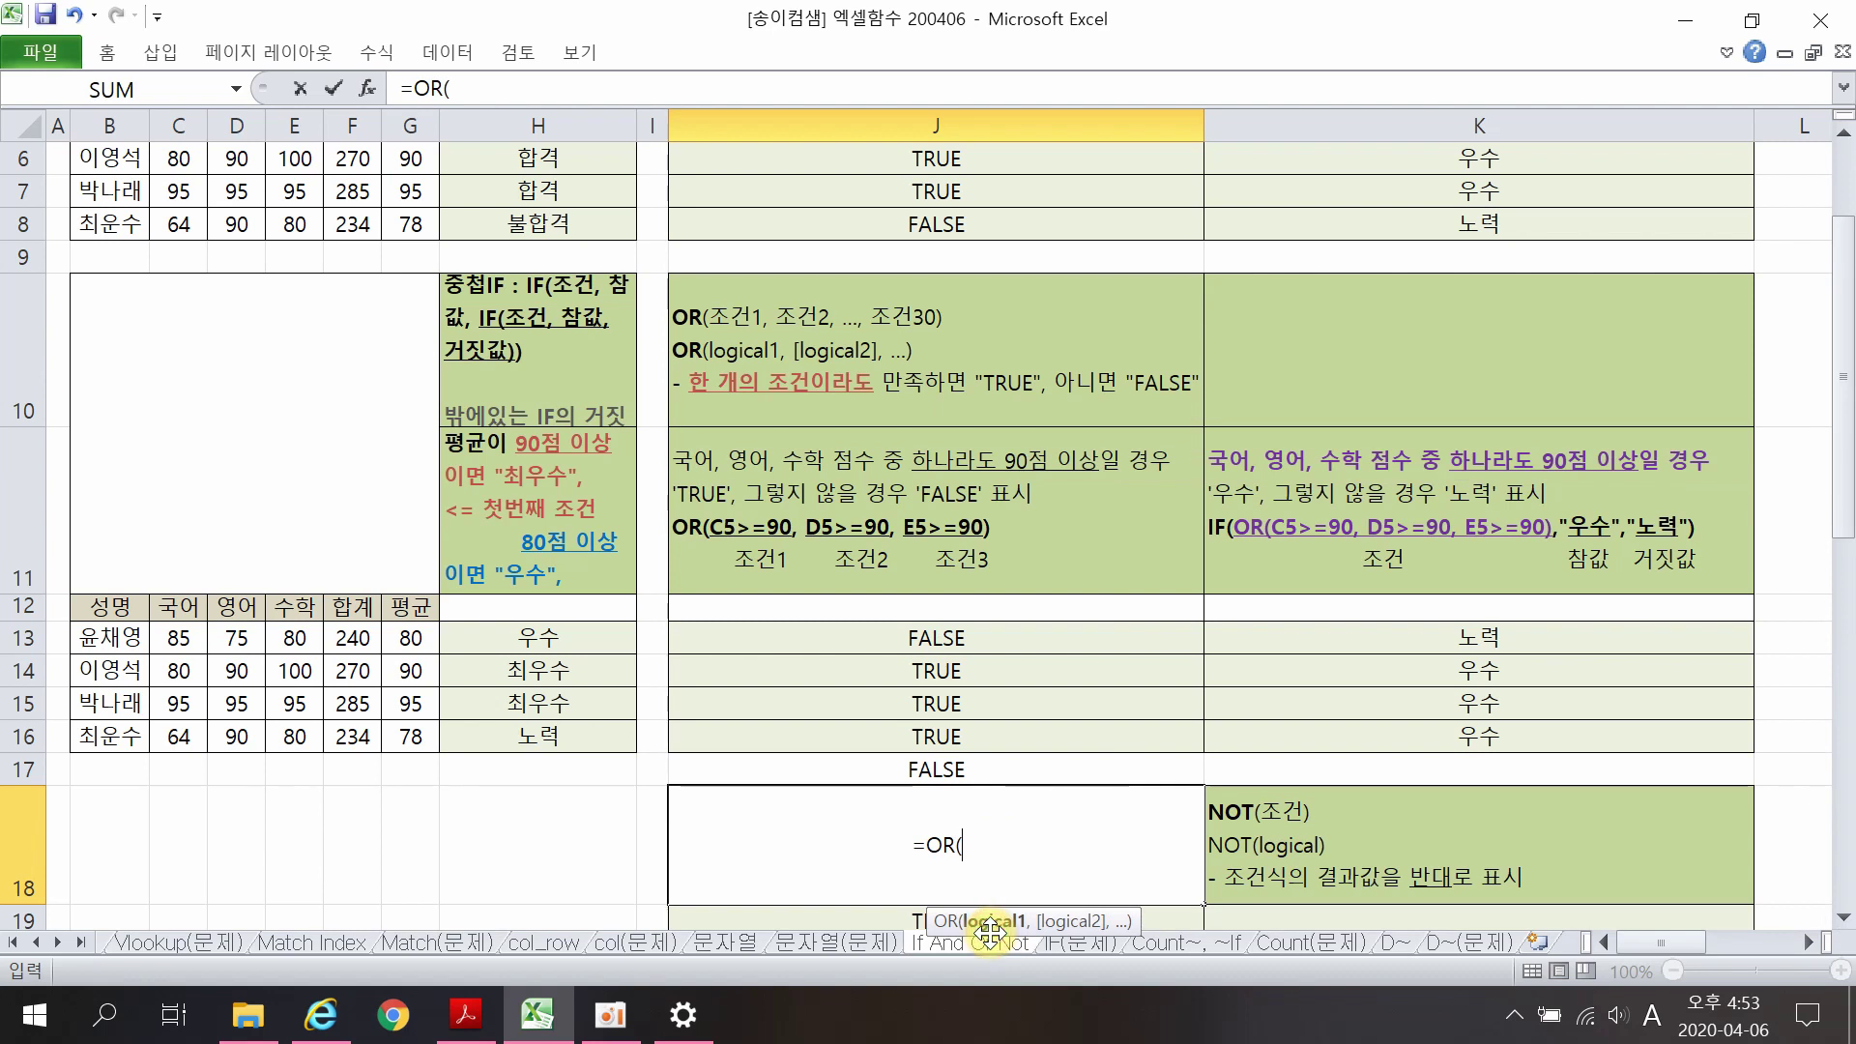
click(180, 736)
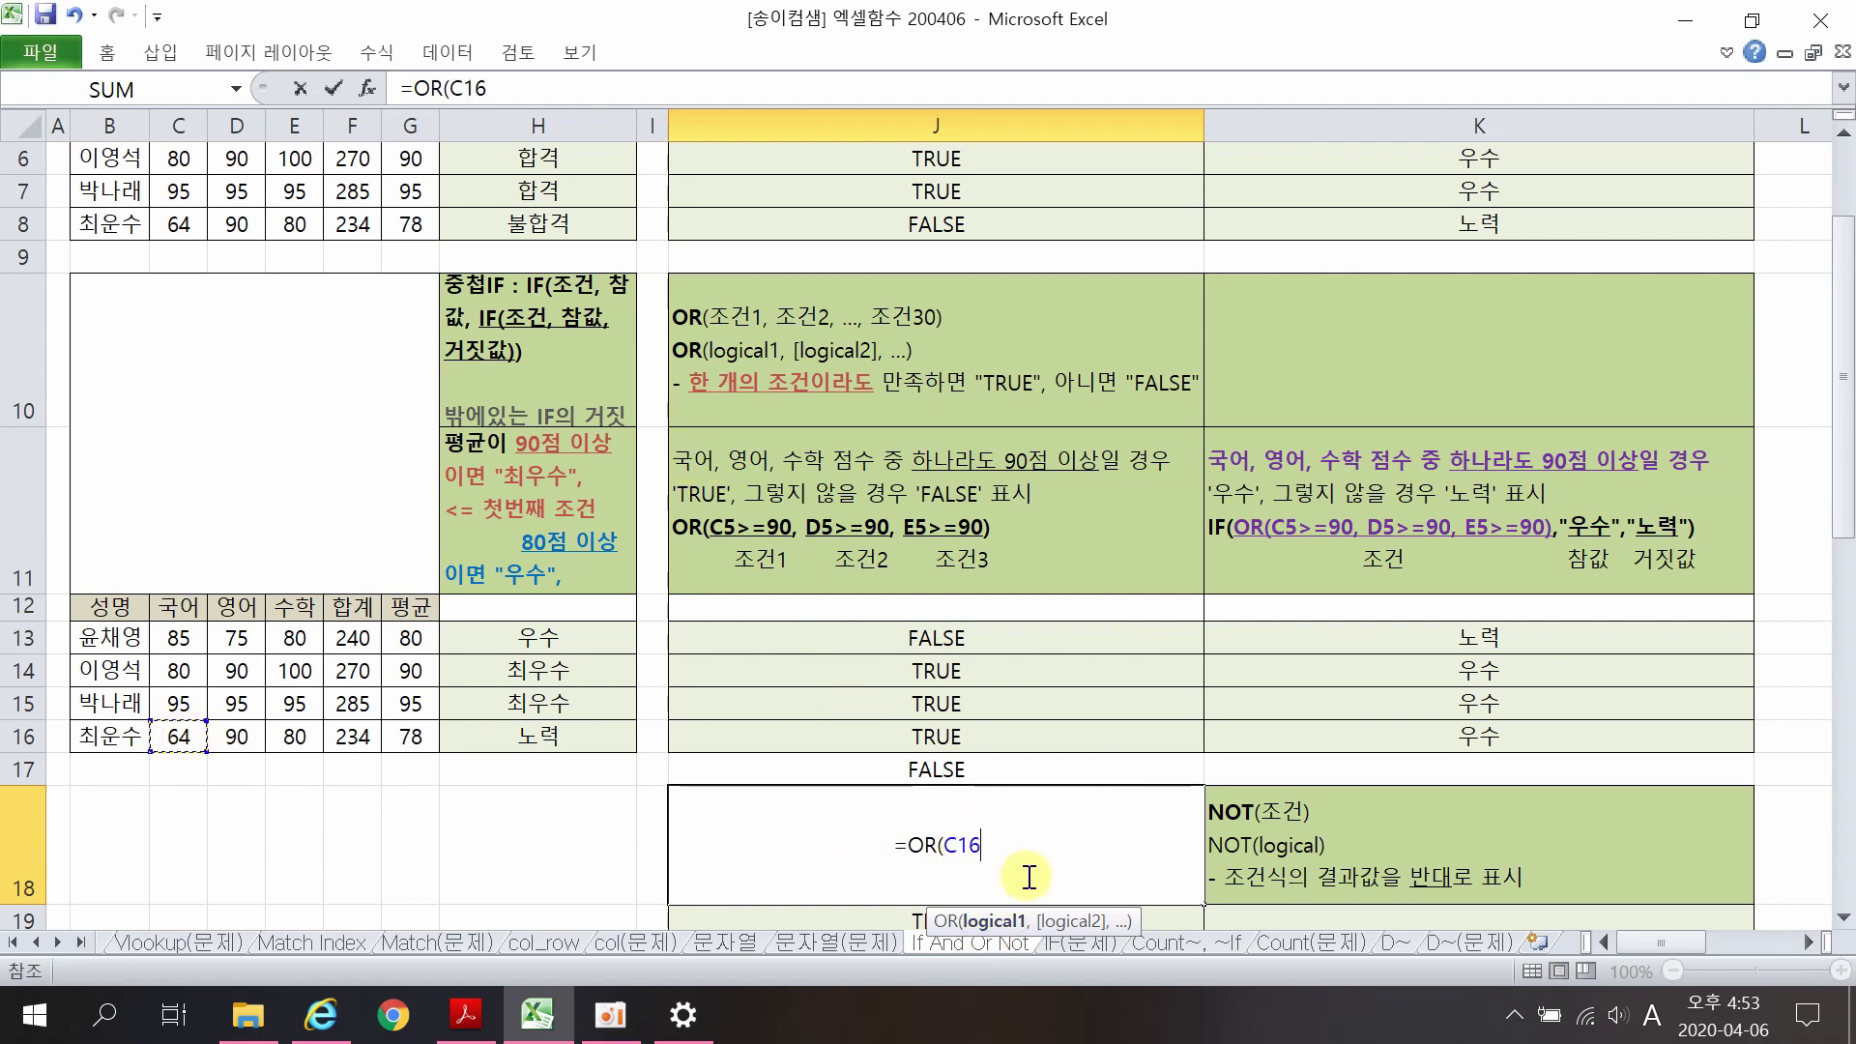
text(>=90,)
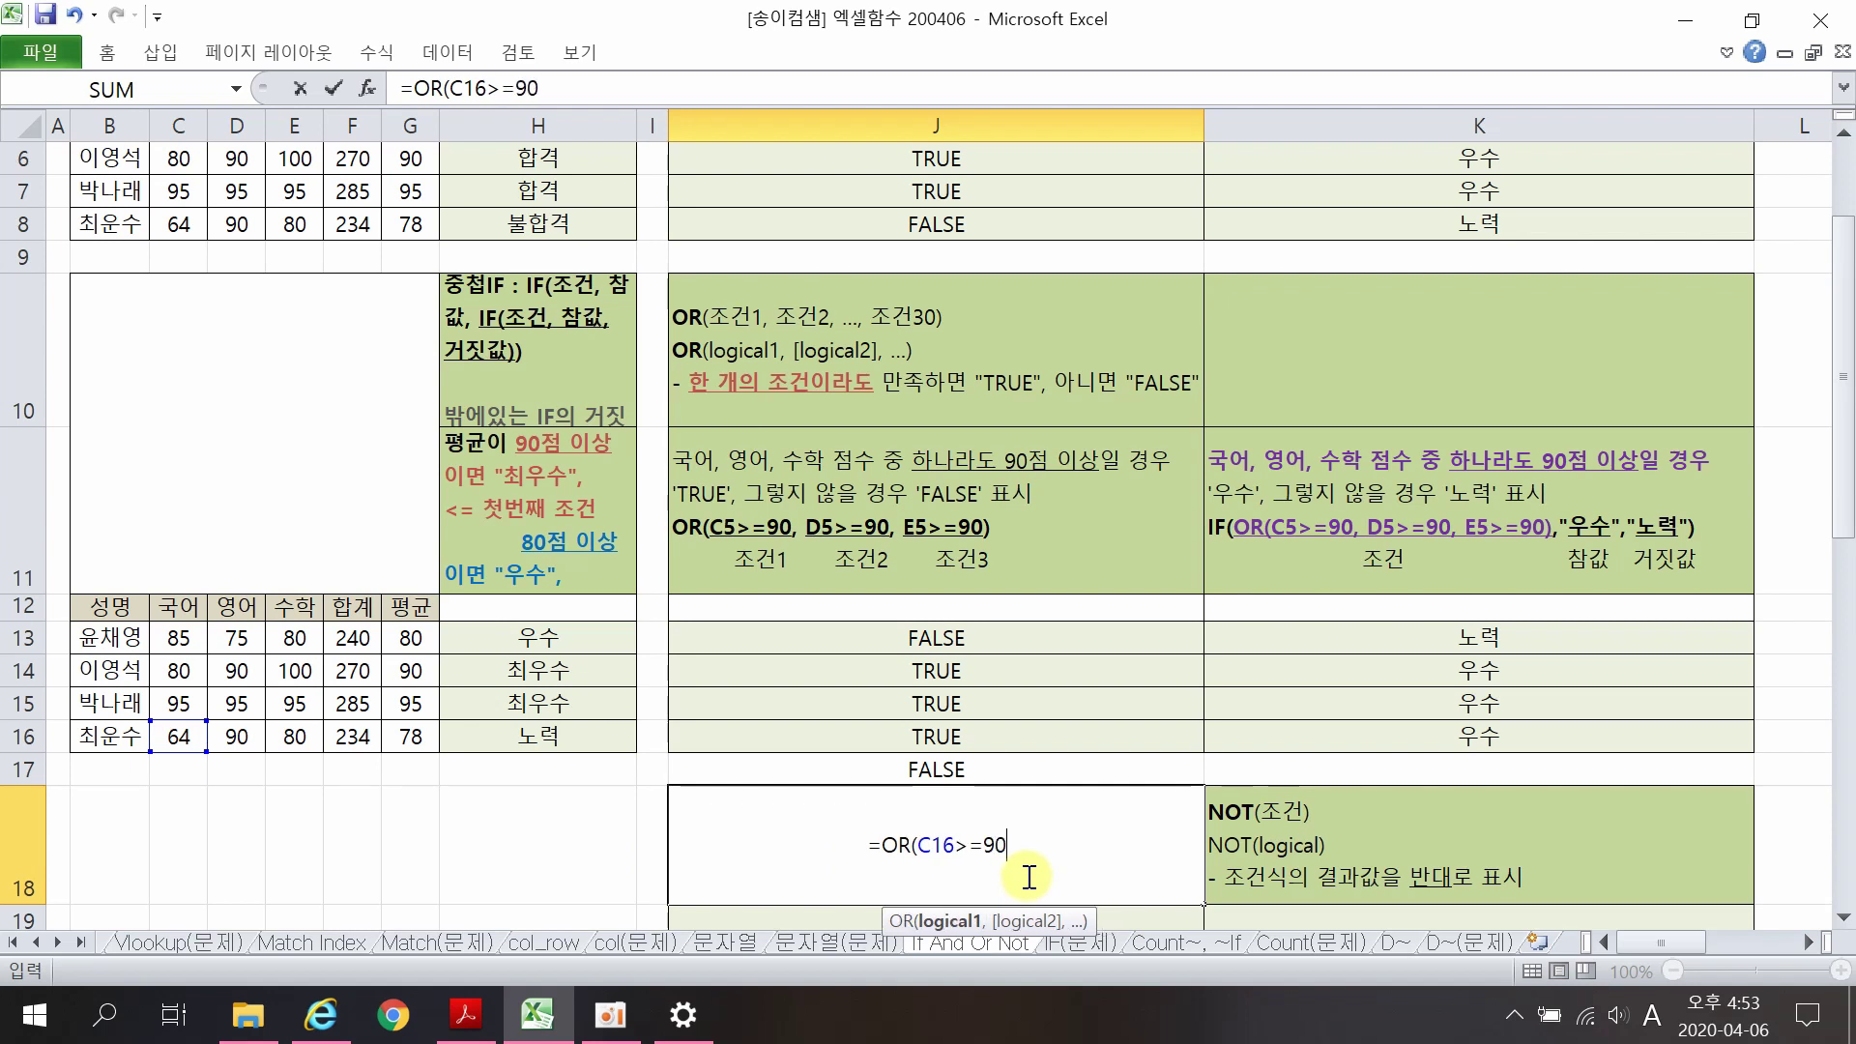
click(234, 741)
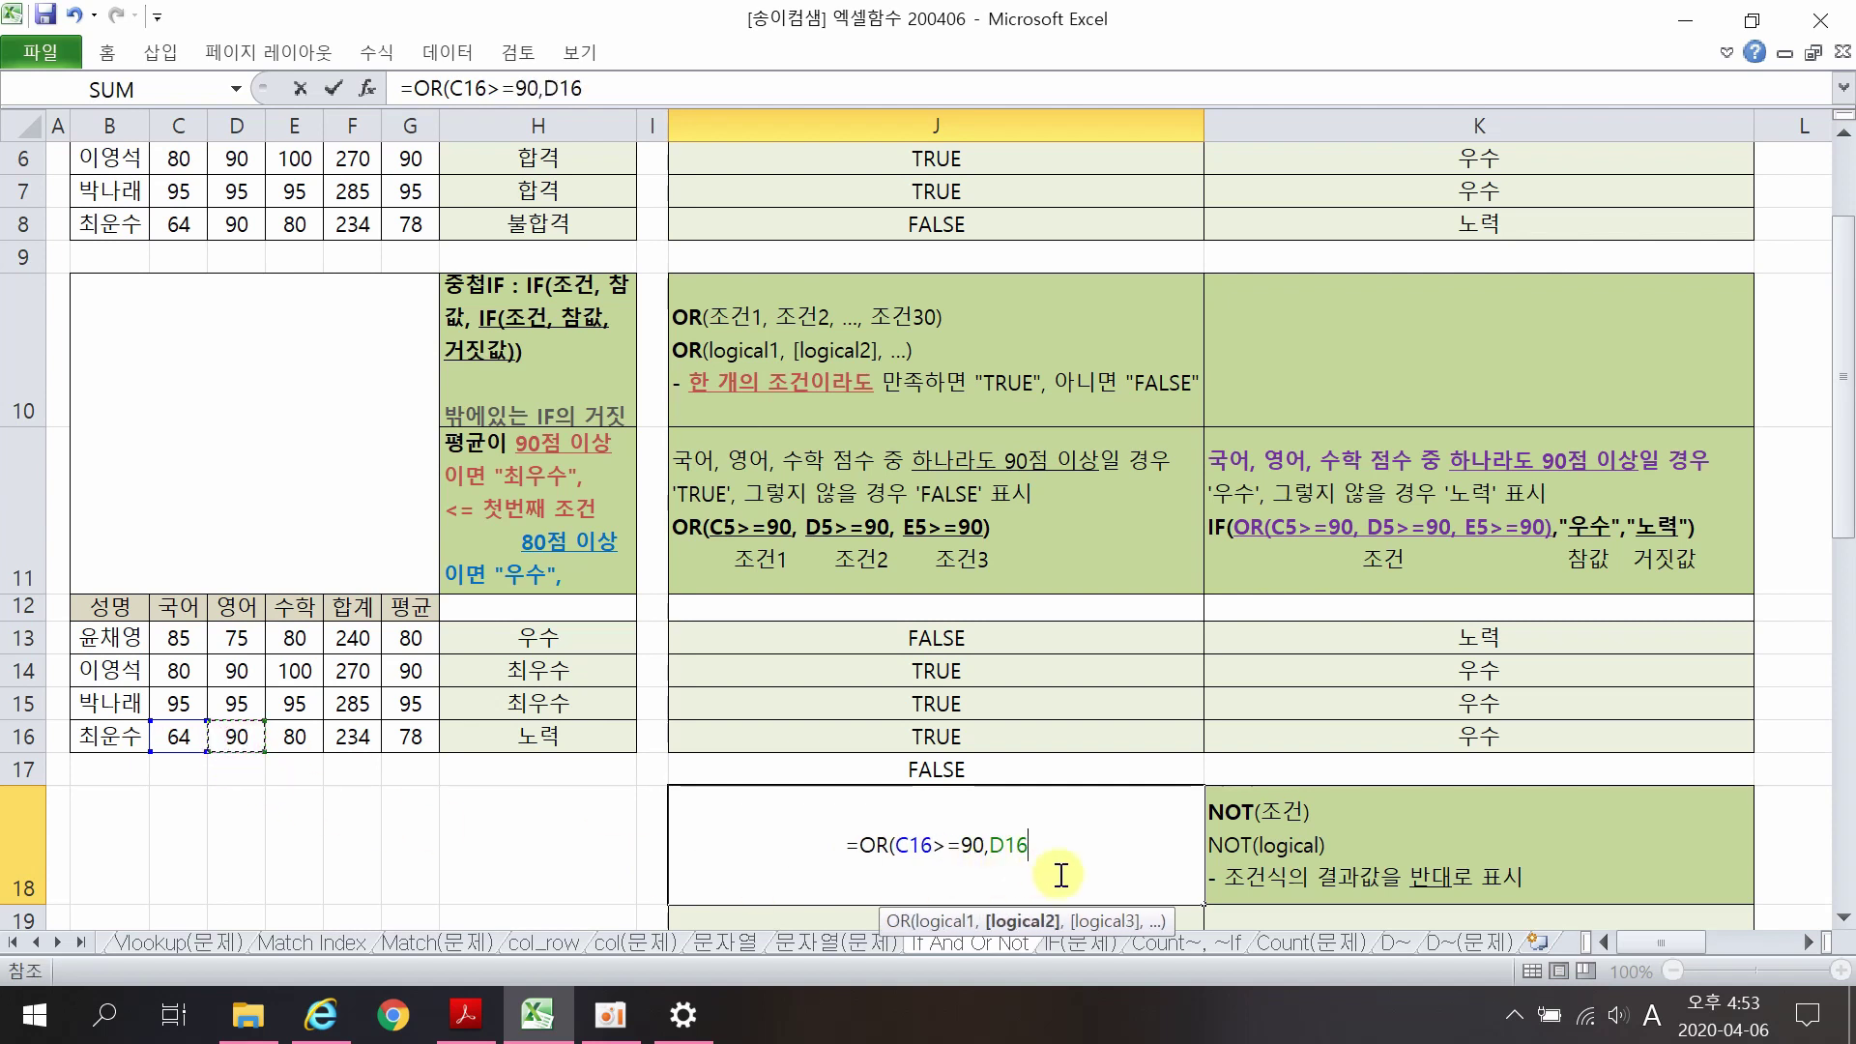
text(>=90)
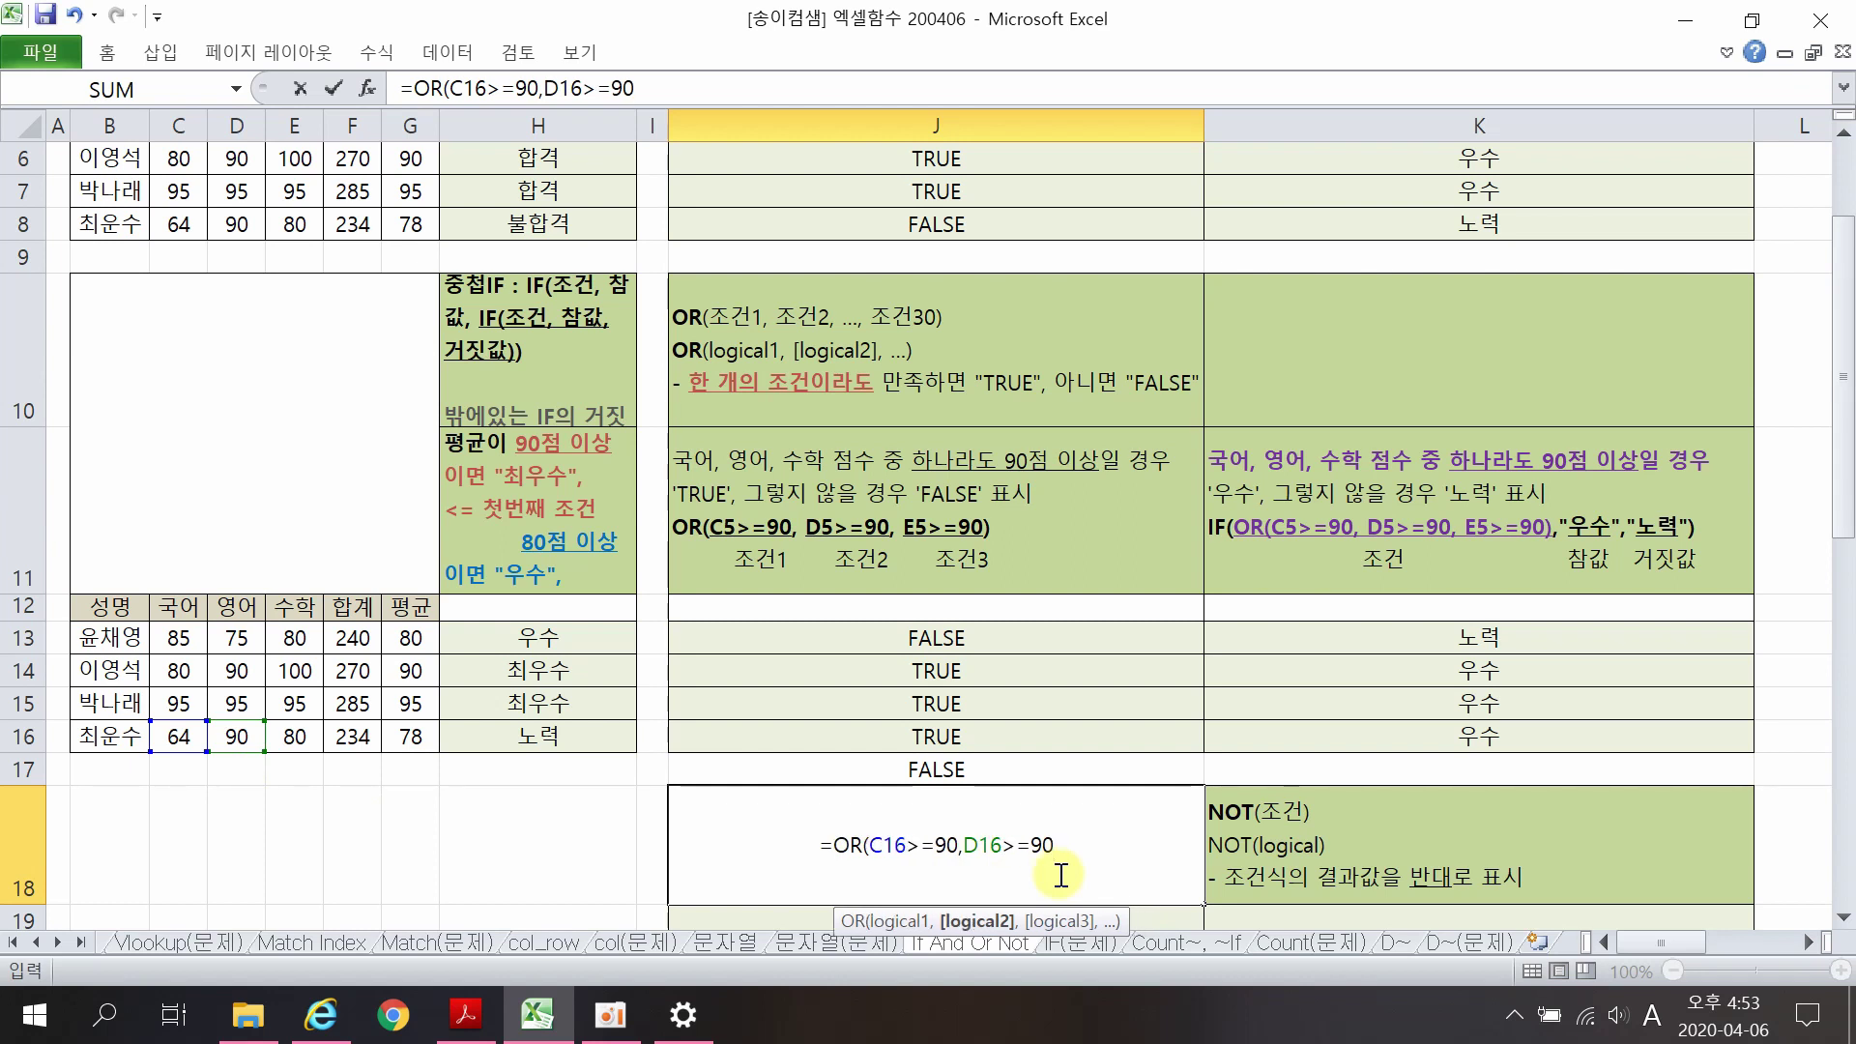
text(,)
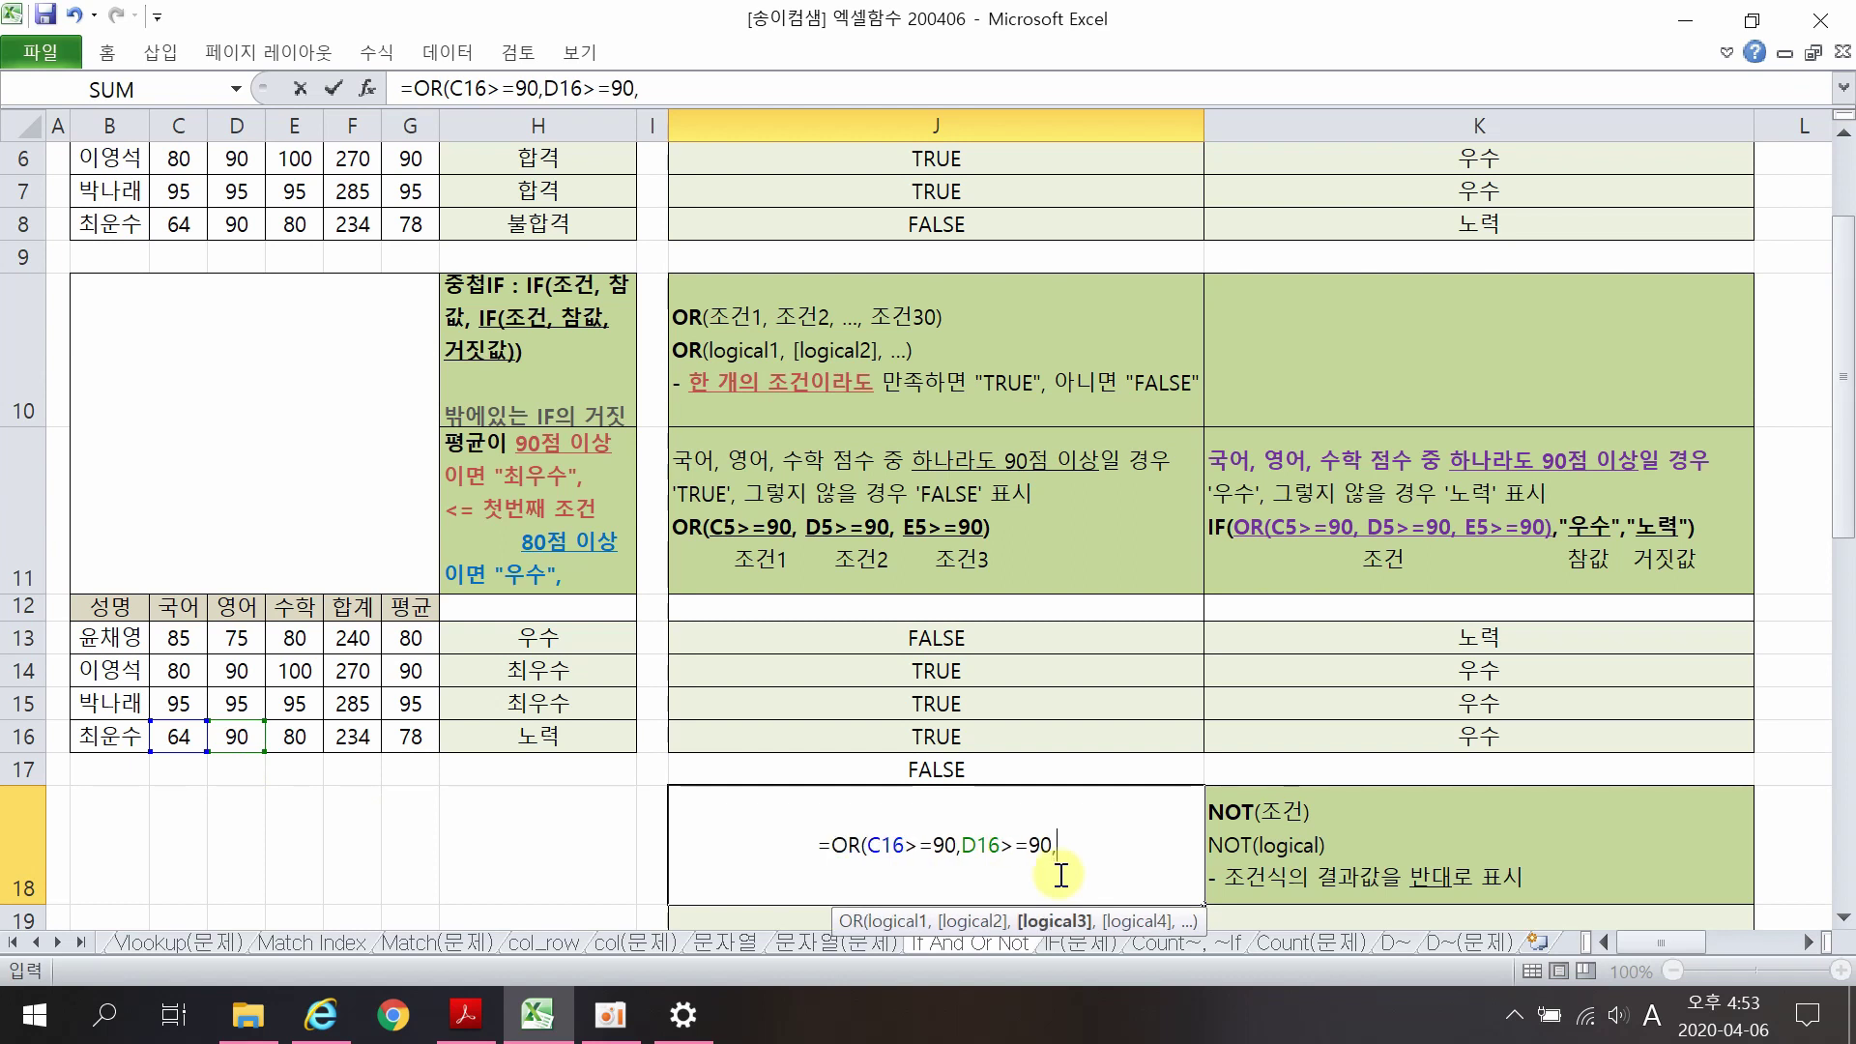
click(296, 738)
text(>=90)
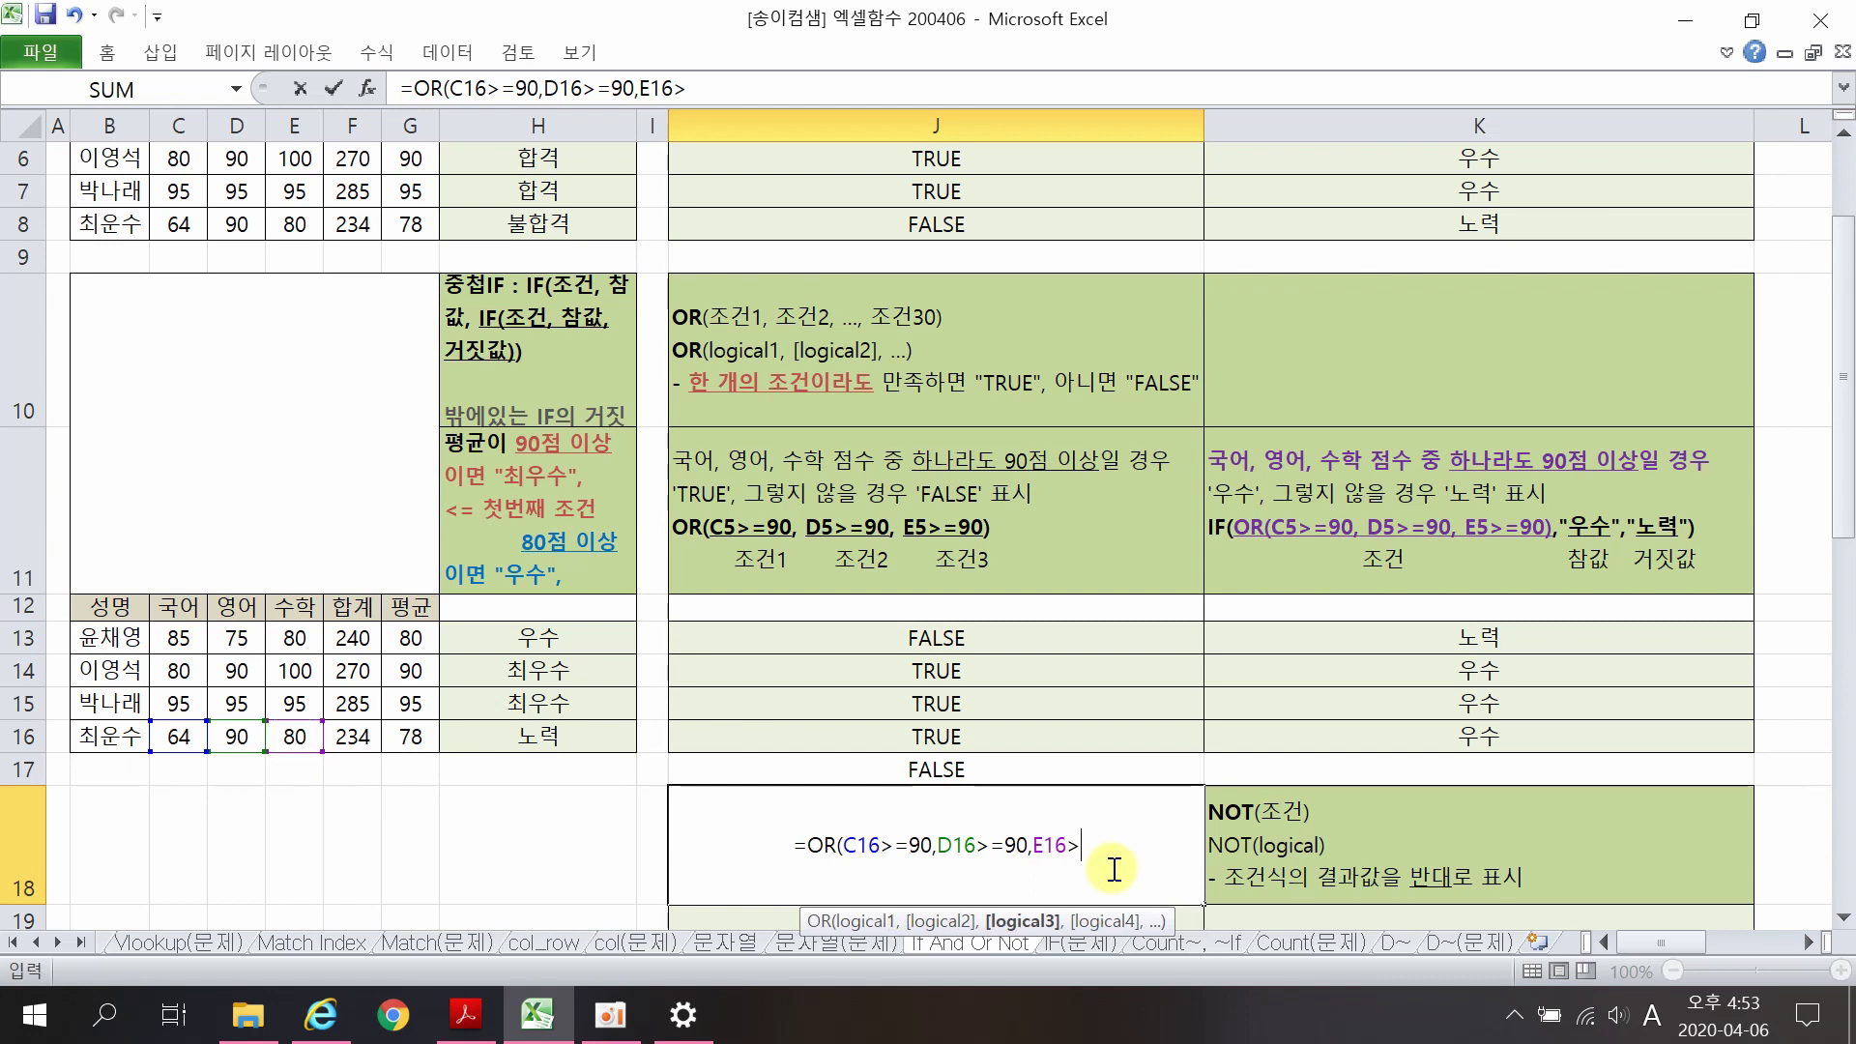
text())
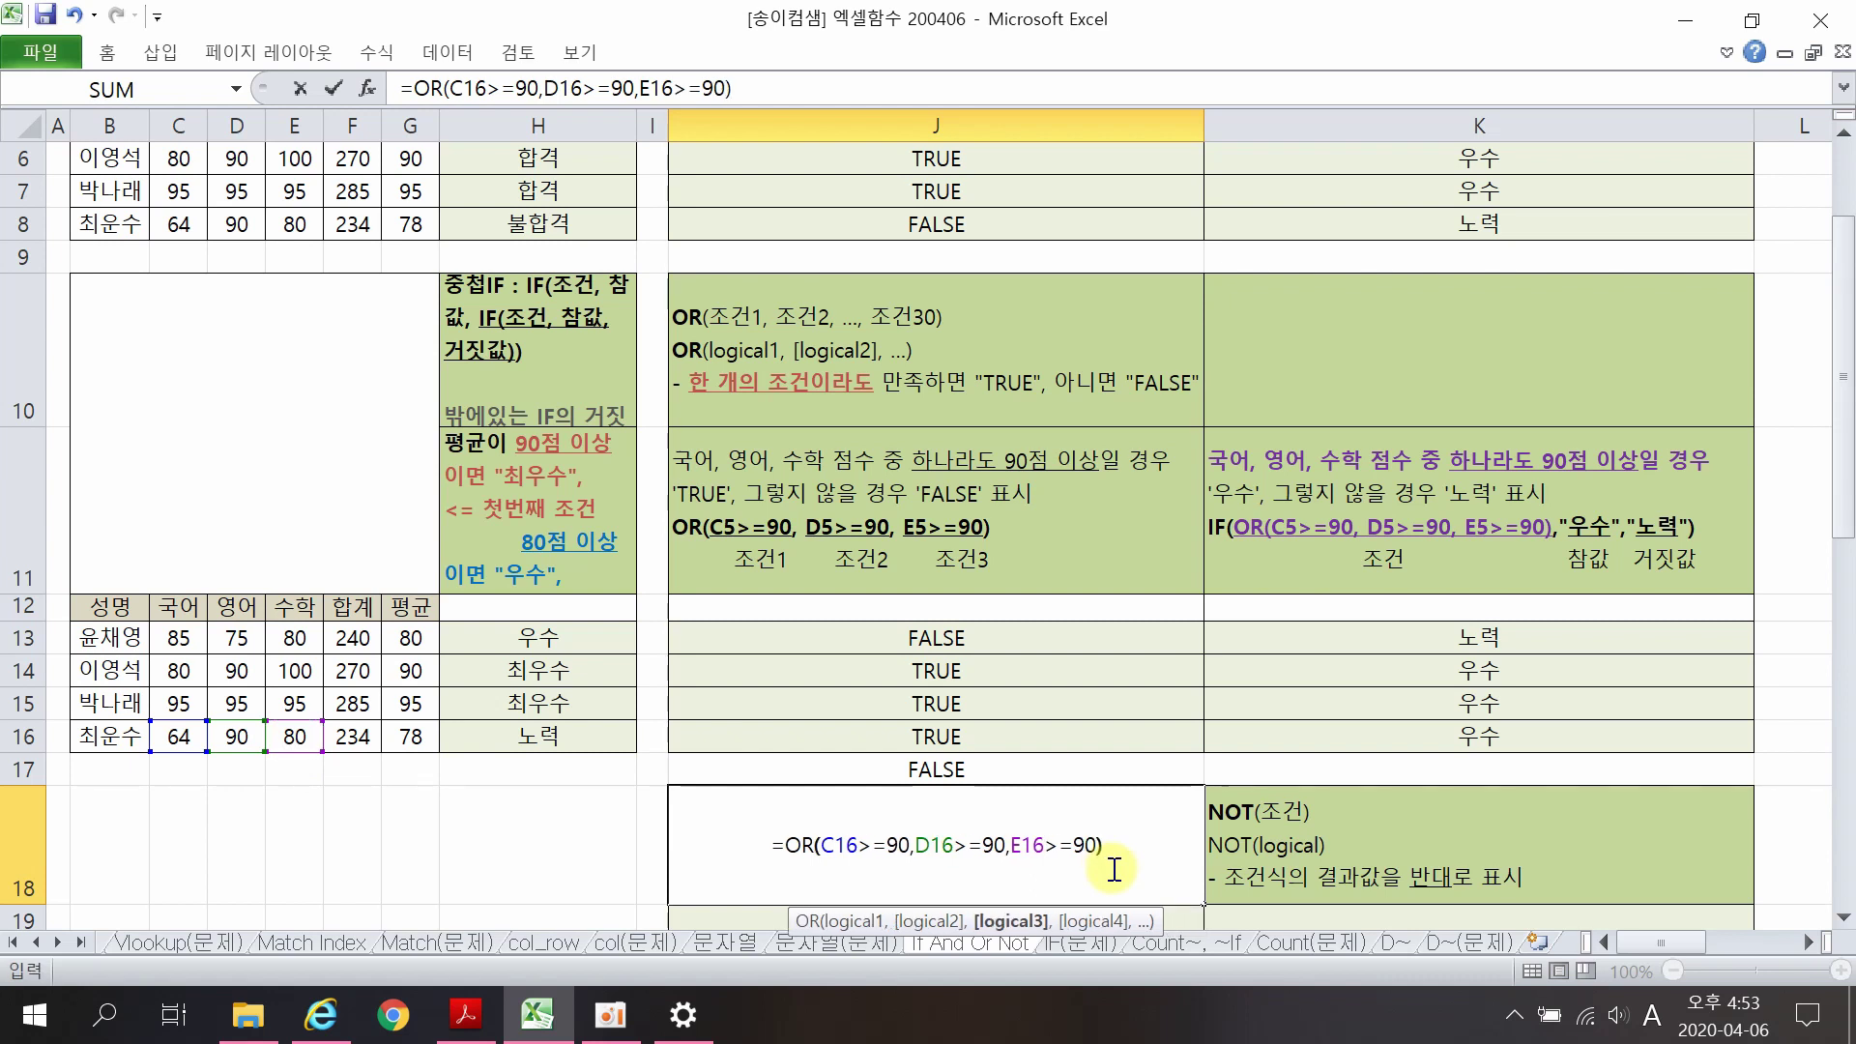
key(Return)
click(1056, 799)
drag(194, 705, 295, 705)
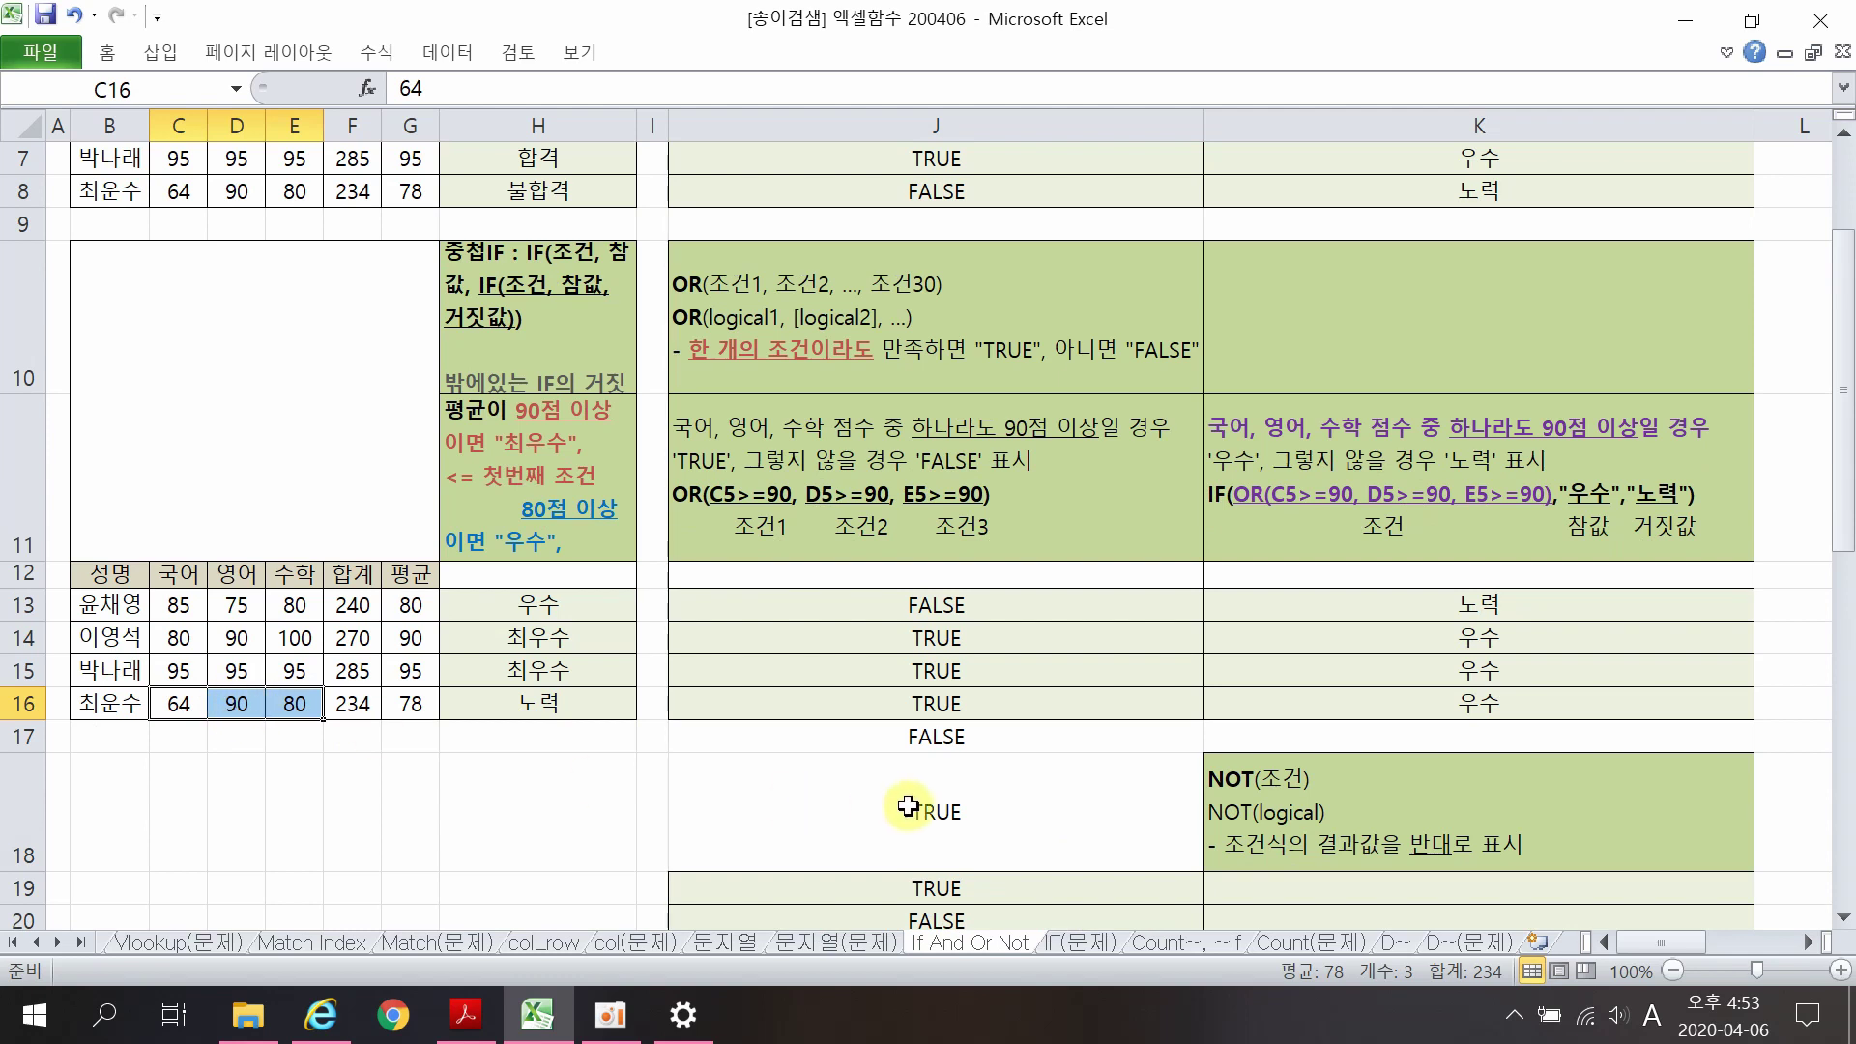
Step: Return to the AND section and examine the formula in cell J4 against the AND explanation above it
scroll(908, 805, up, 2)
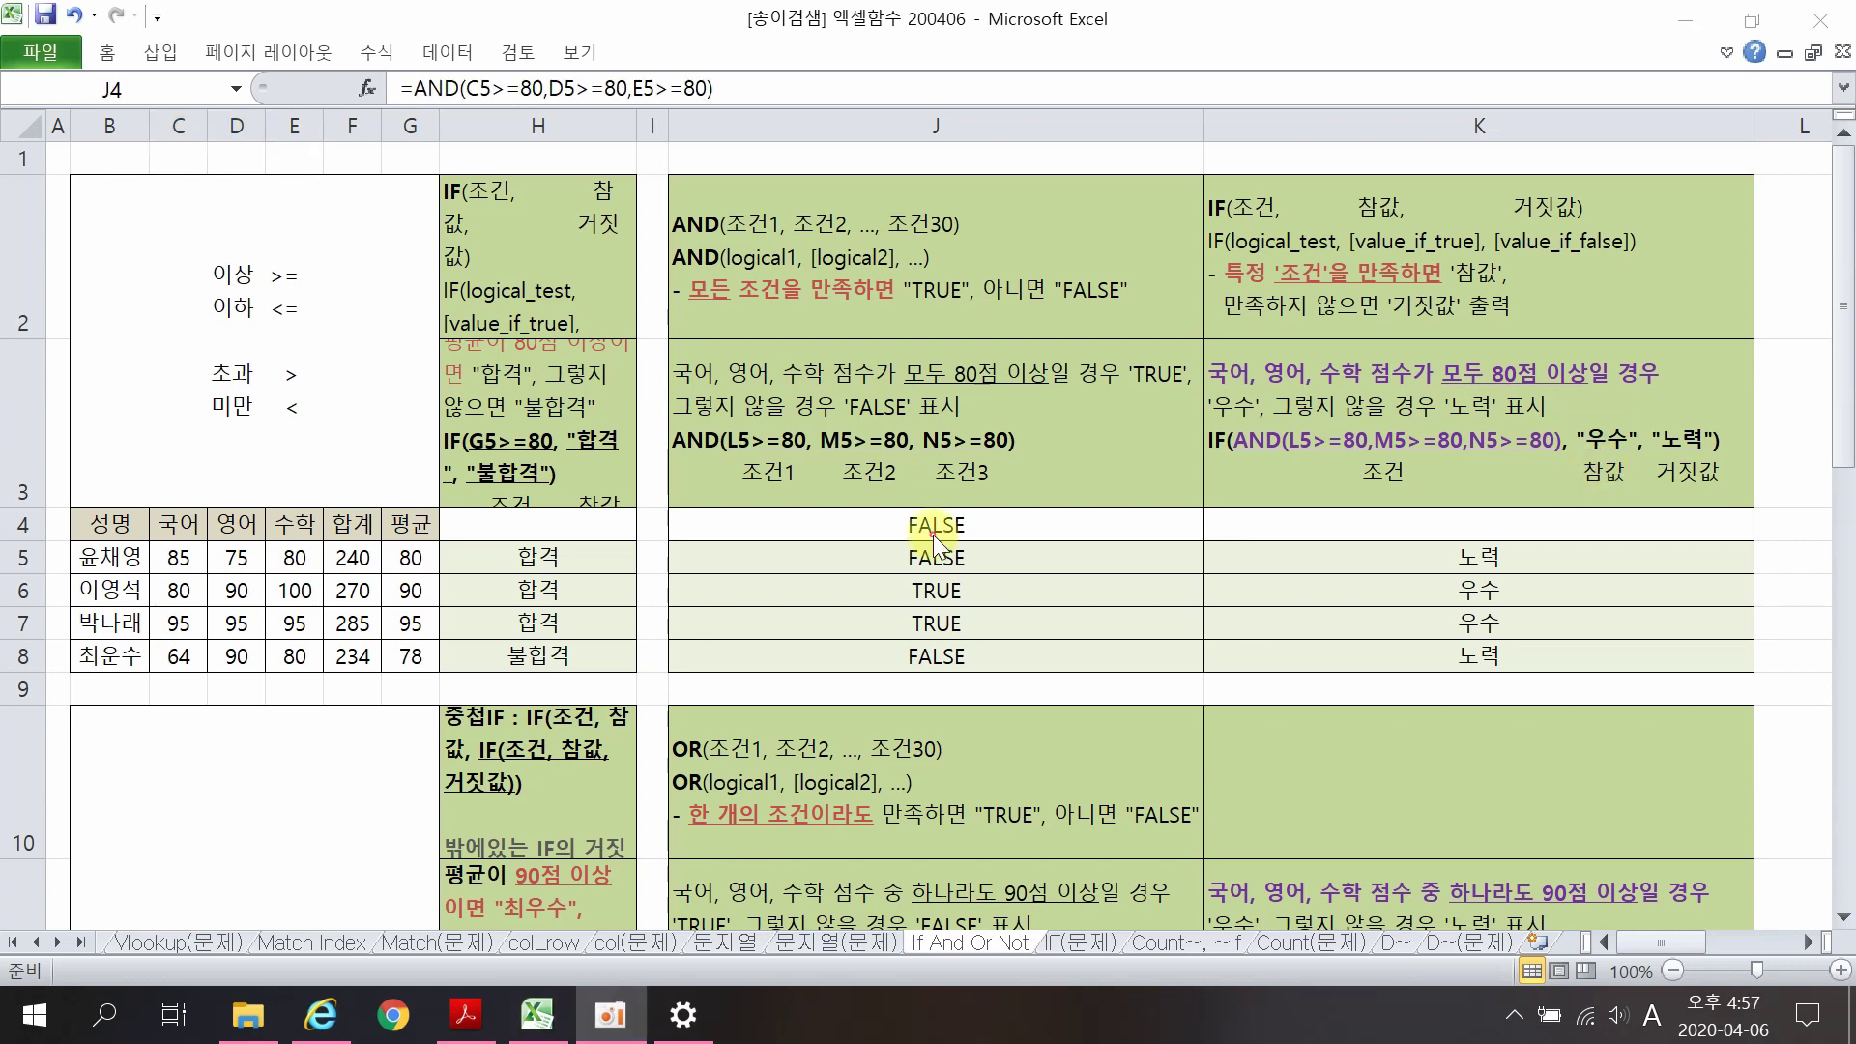
click(935, 531)
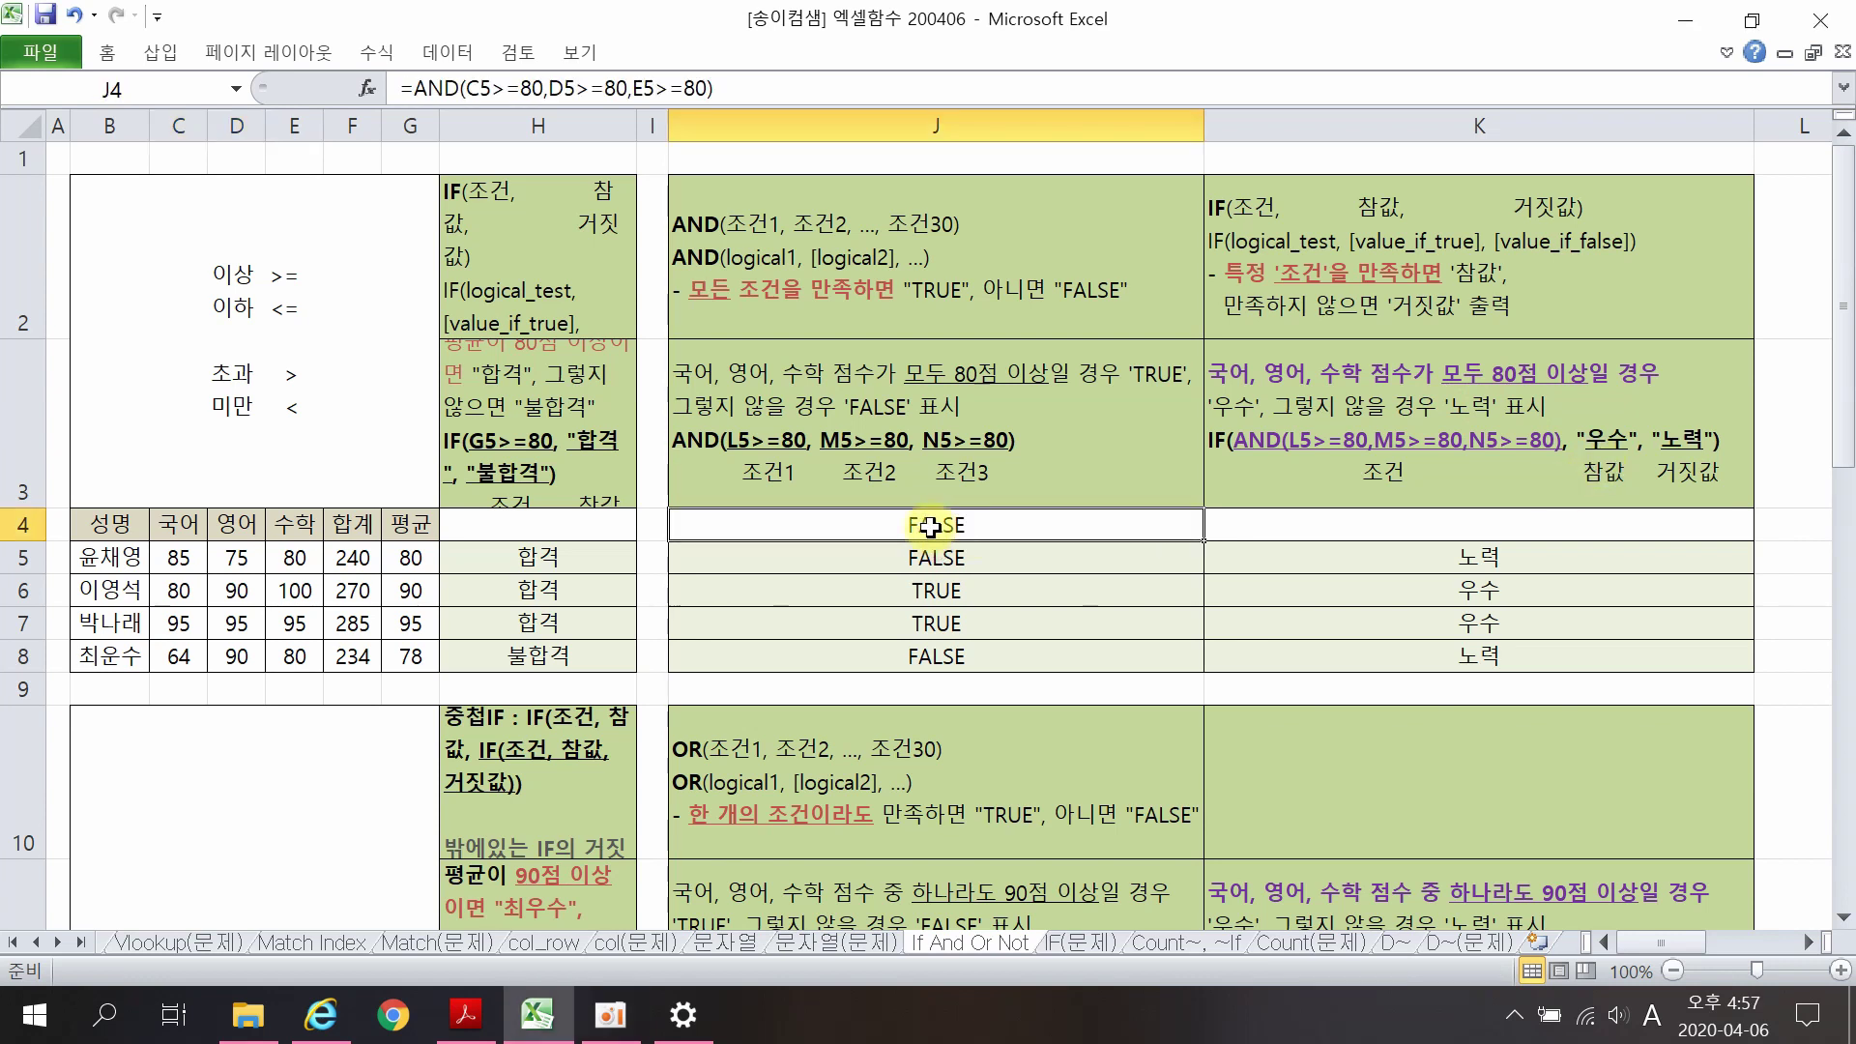
double_click(875, 525)
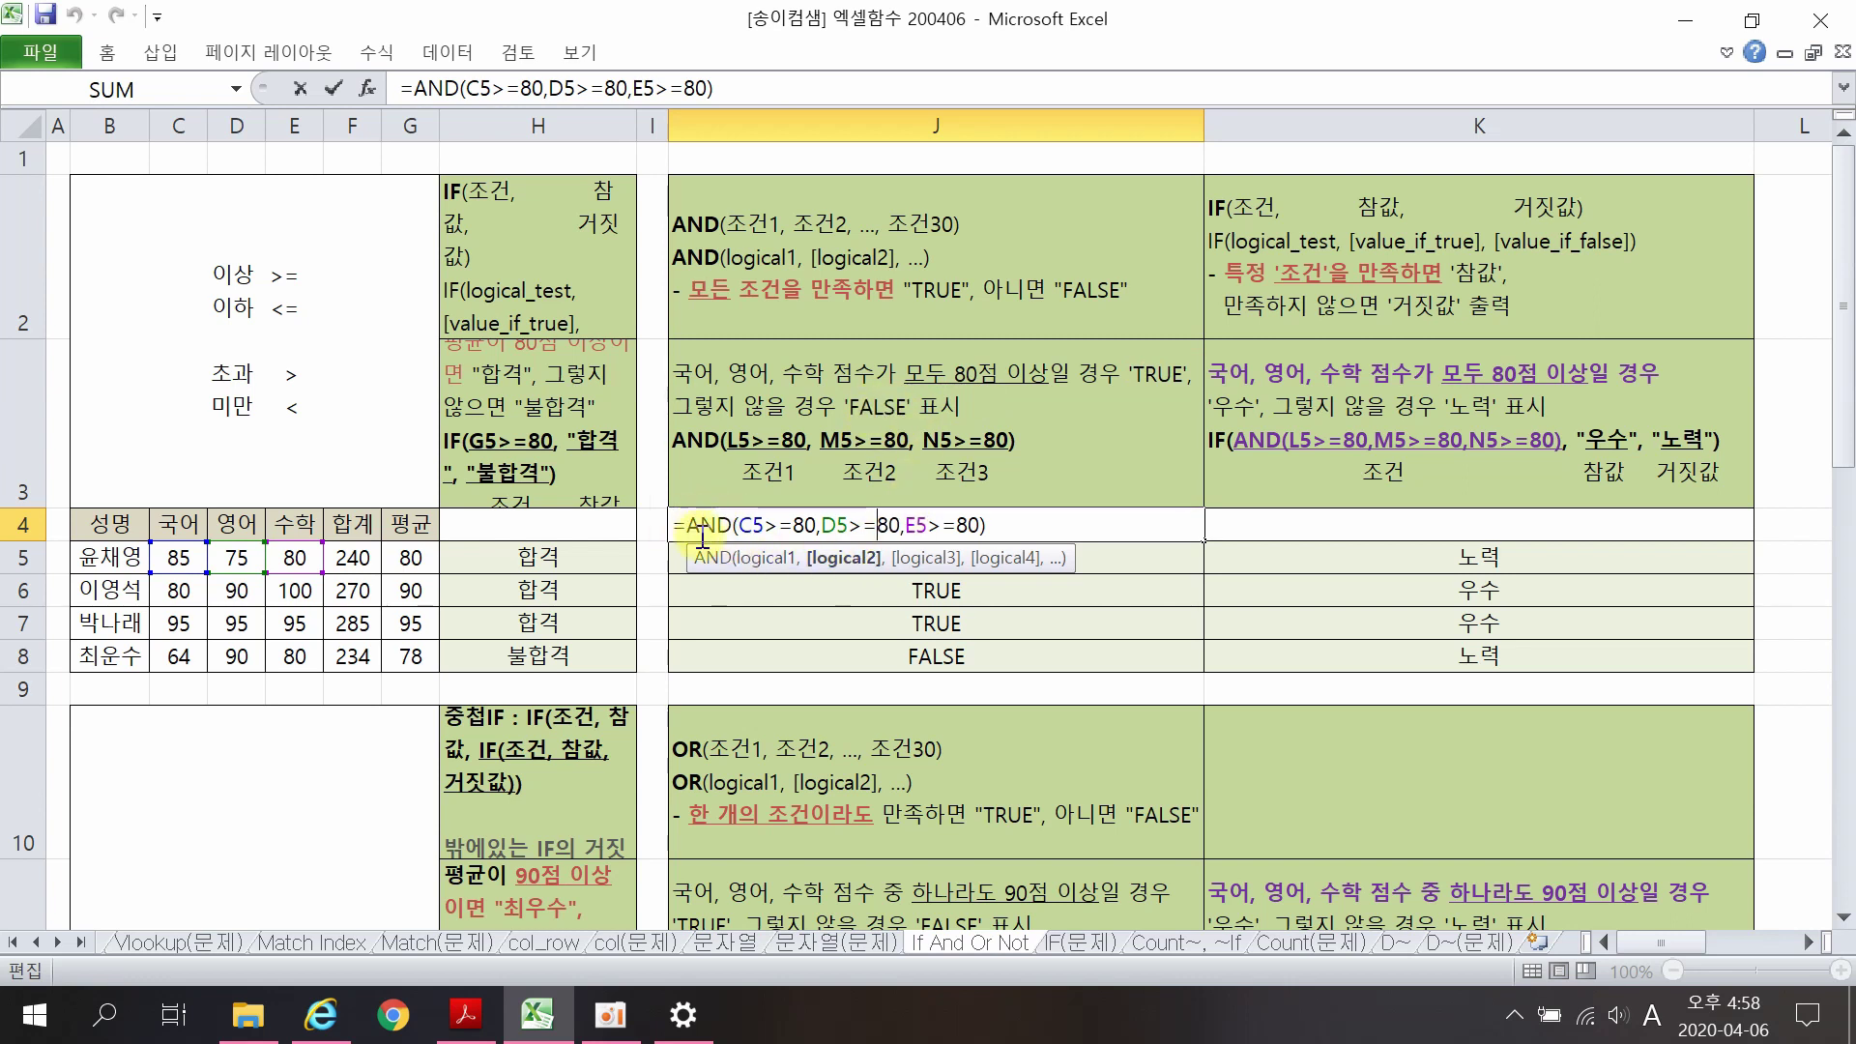
key(Return)
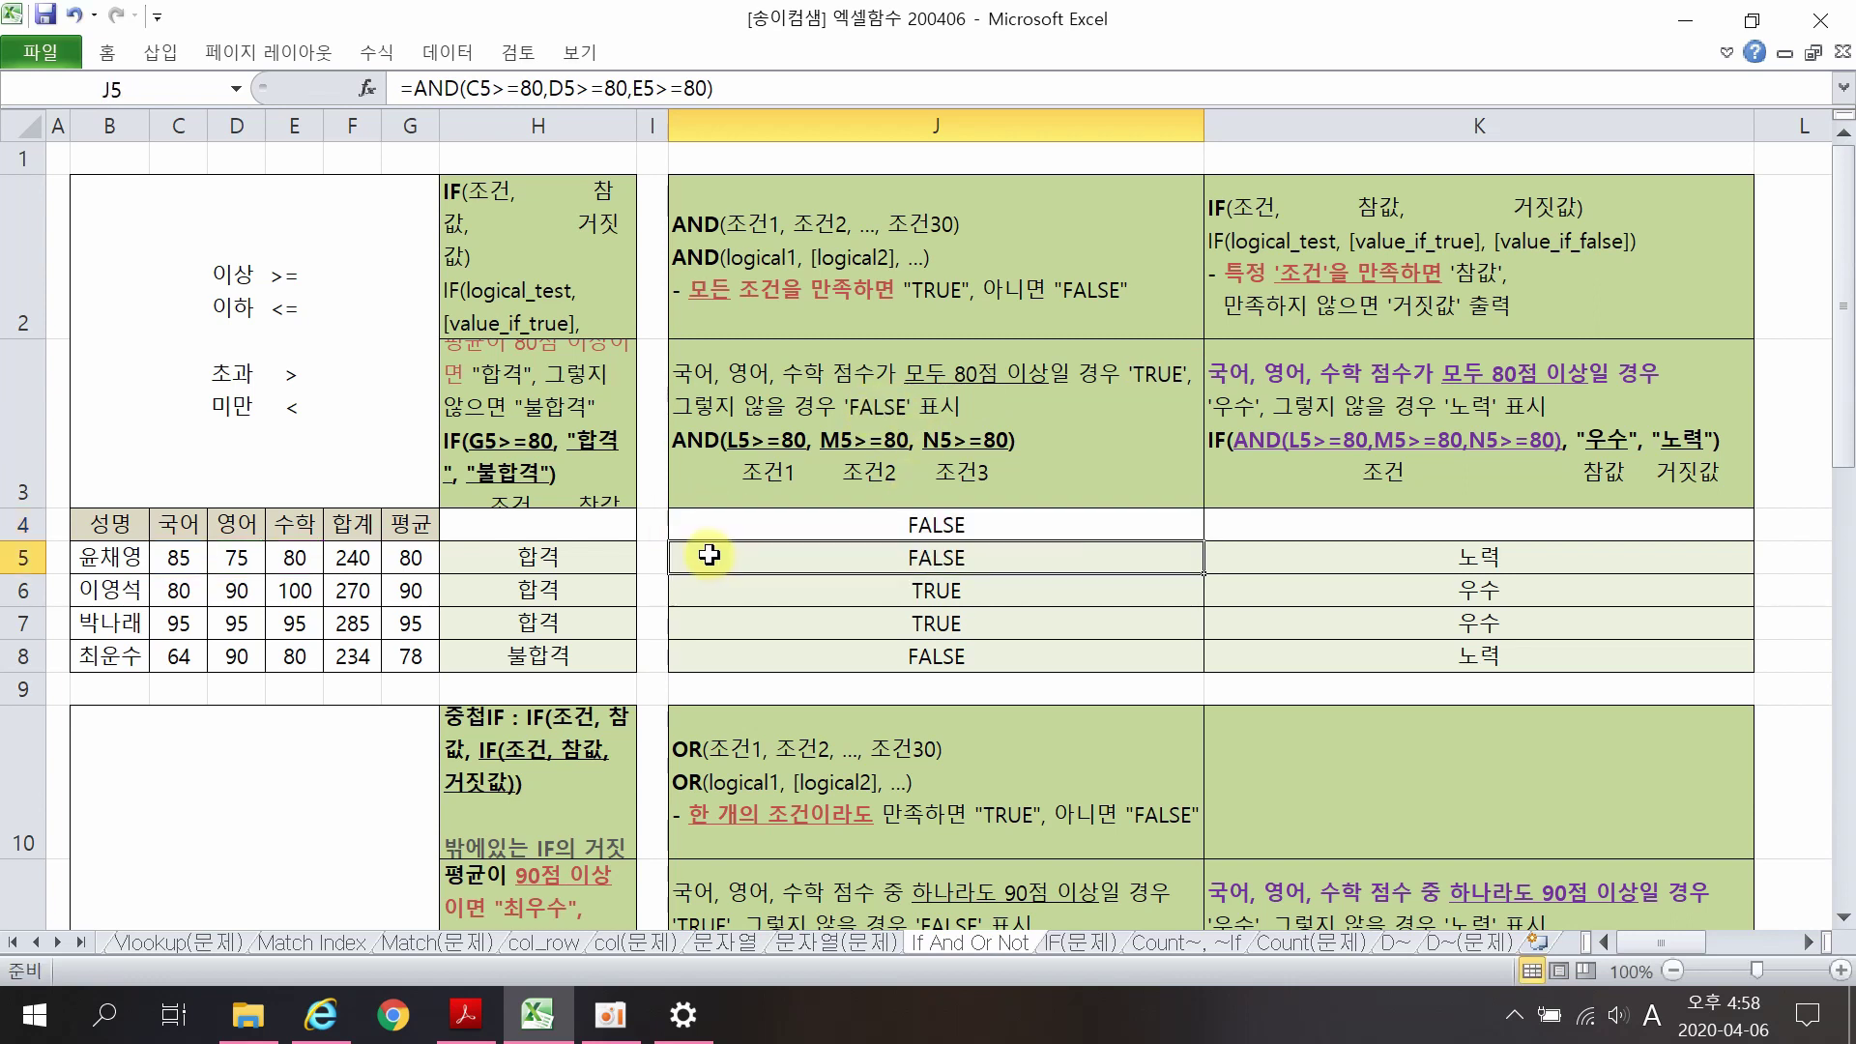
double_click(961, 530)
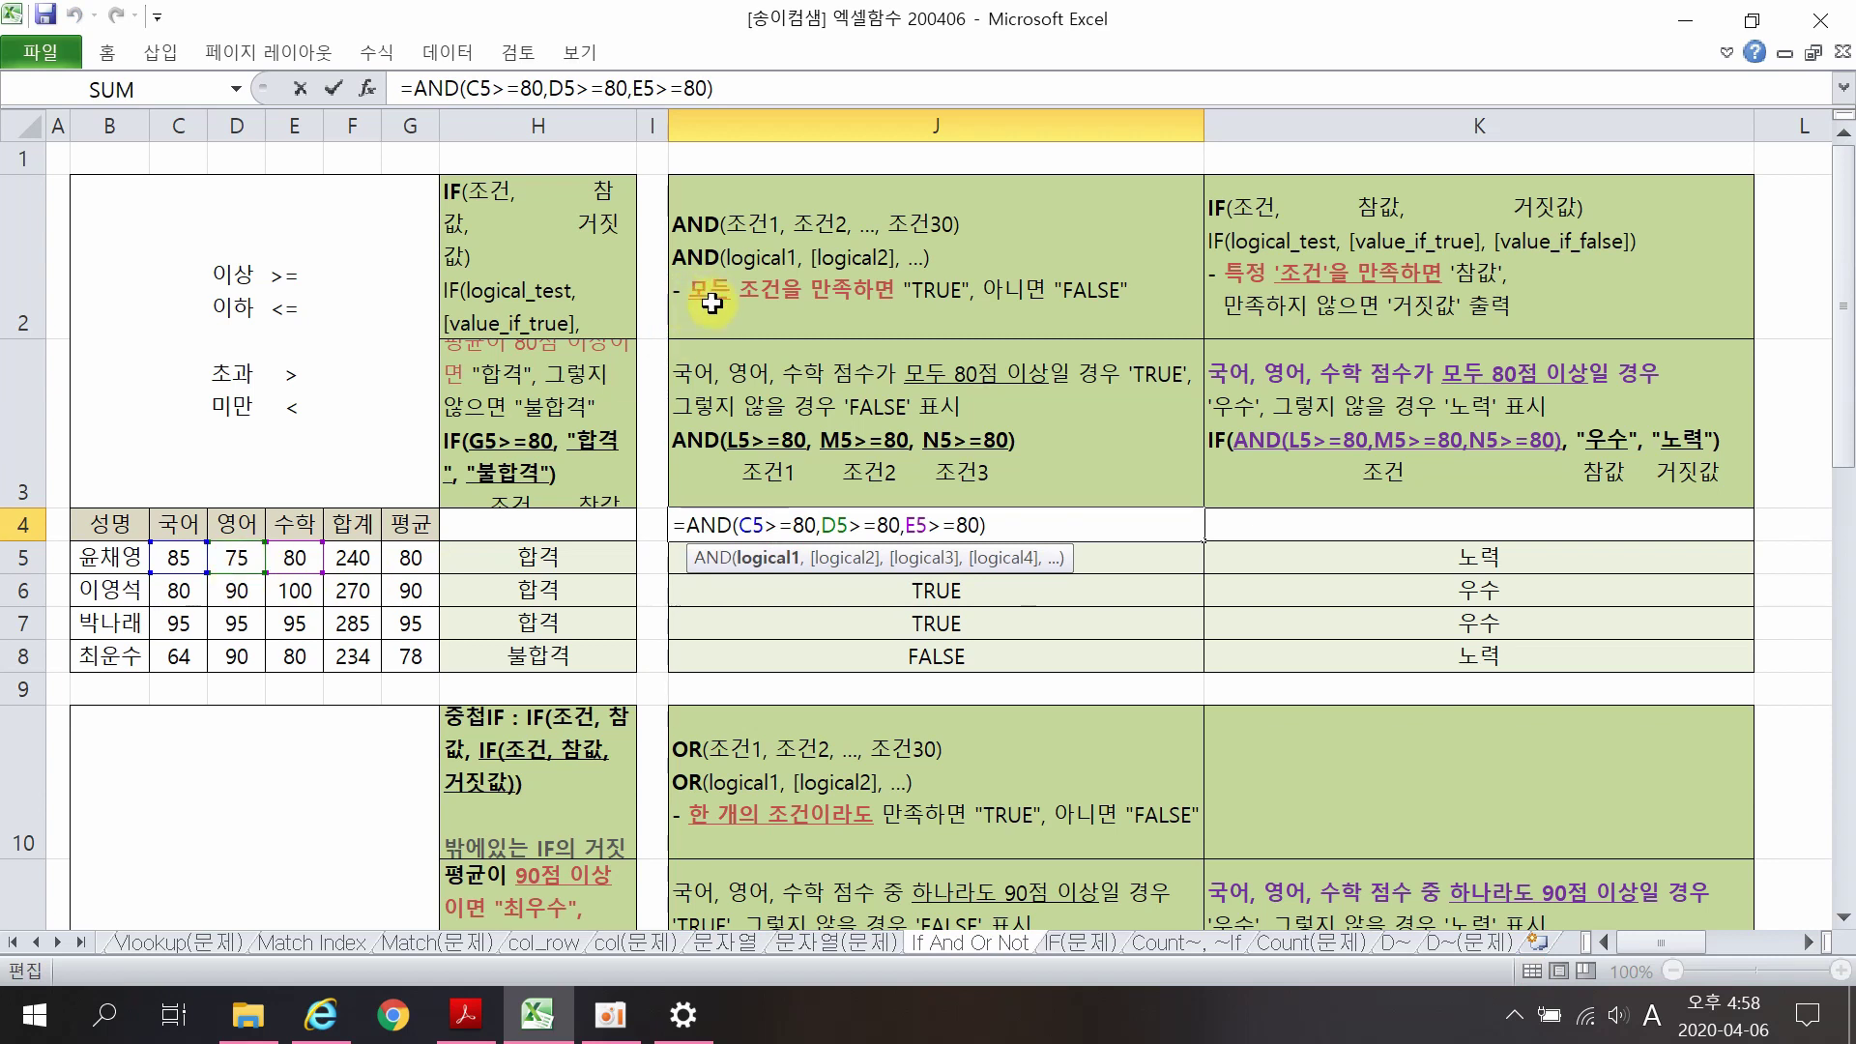
key(Return)
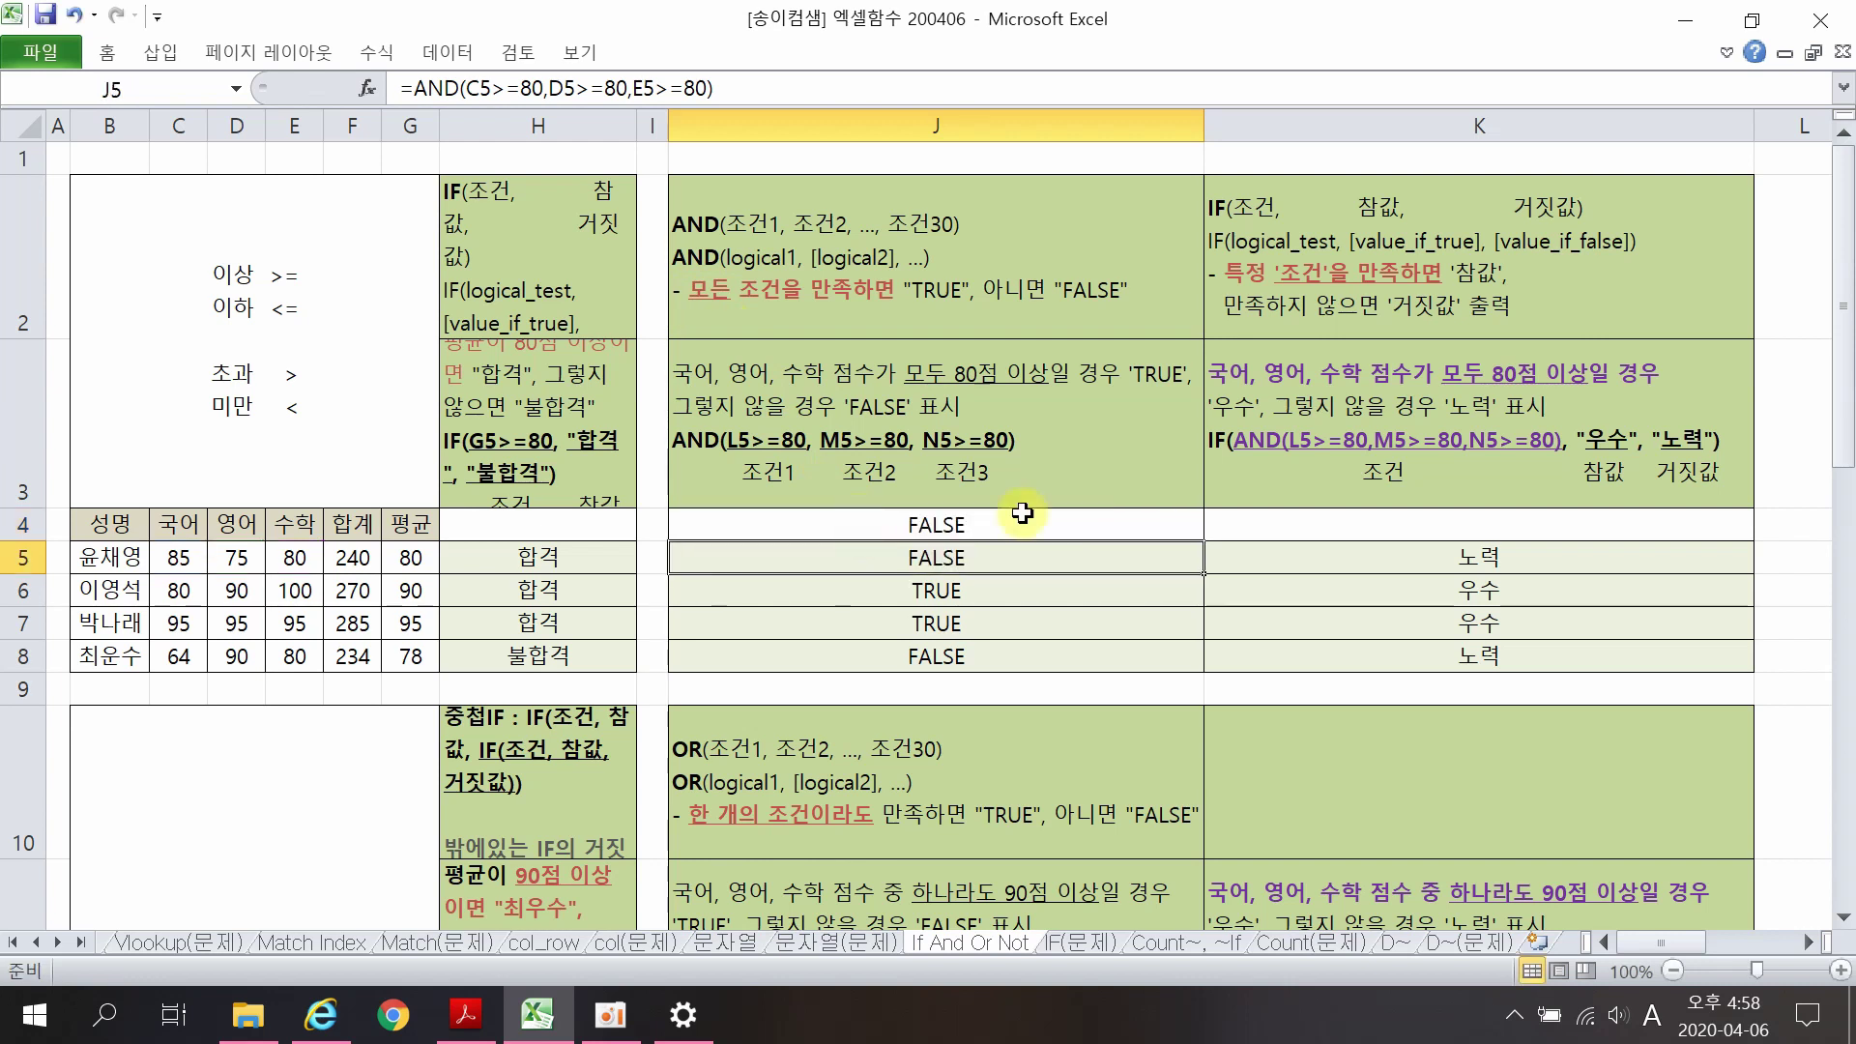
Step: Examine the AND expression used as the condition of the IF example in cell K3, and return to cell J4
click(1023, 512)
double_click(1237, 443)
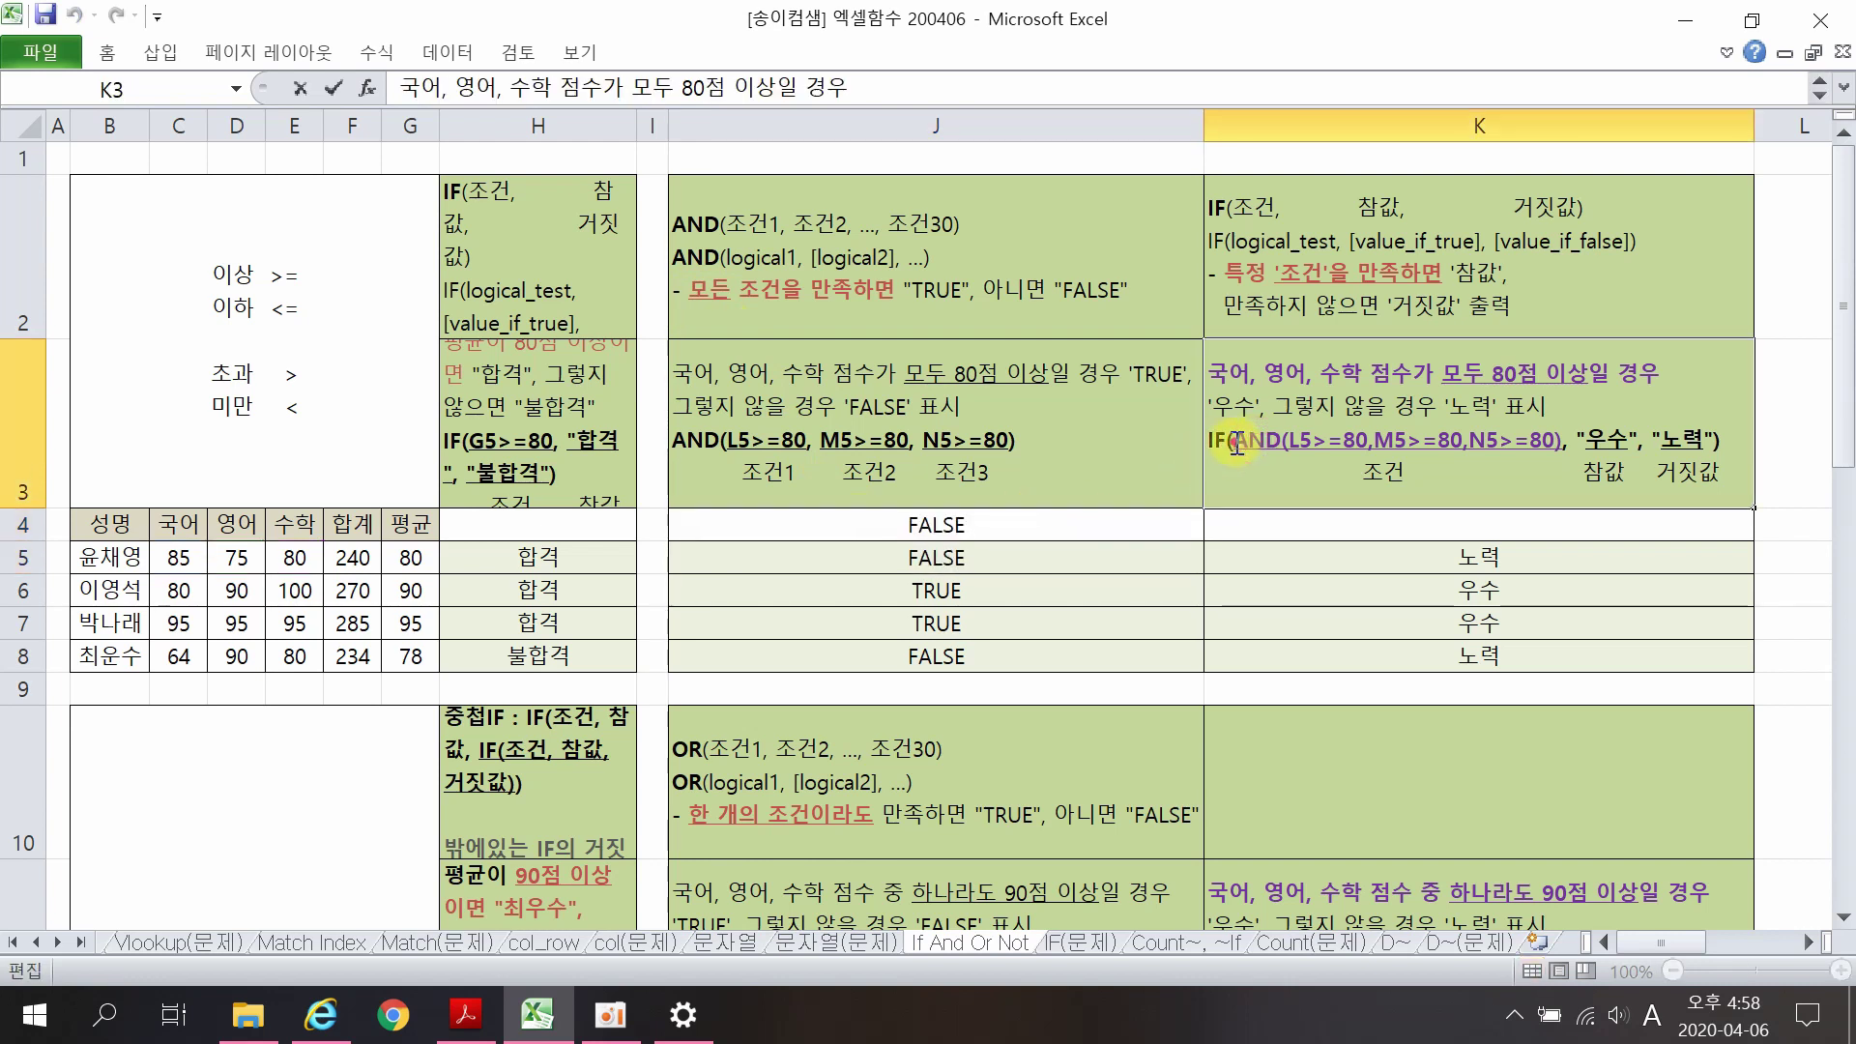
drag(1237, 442, 1567, 433)
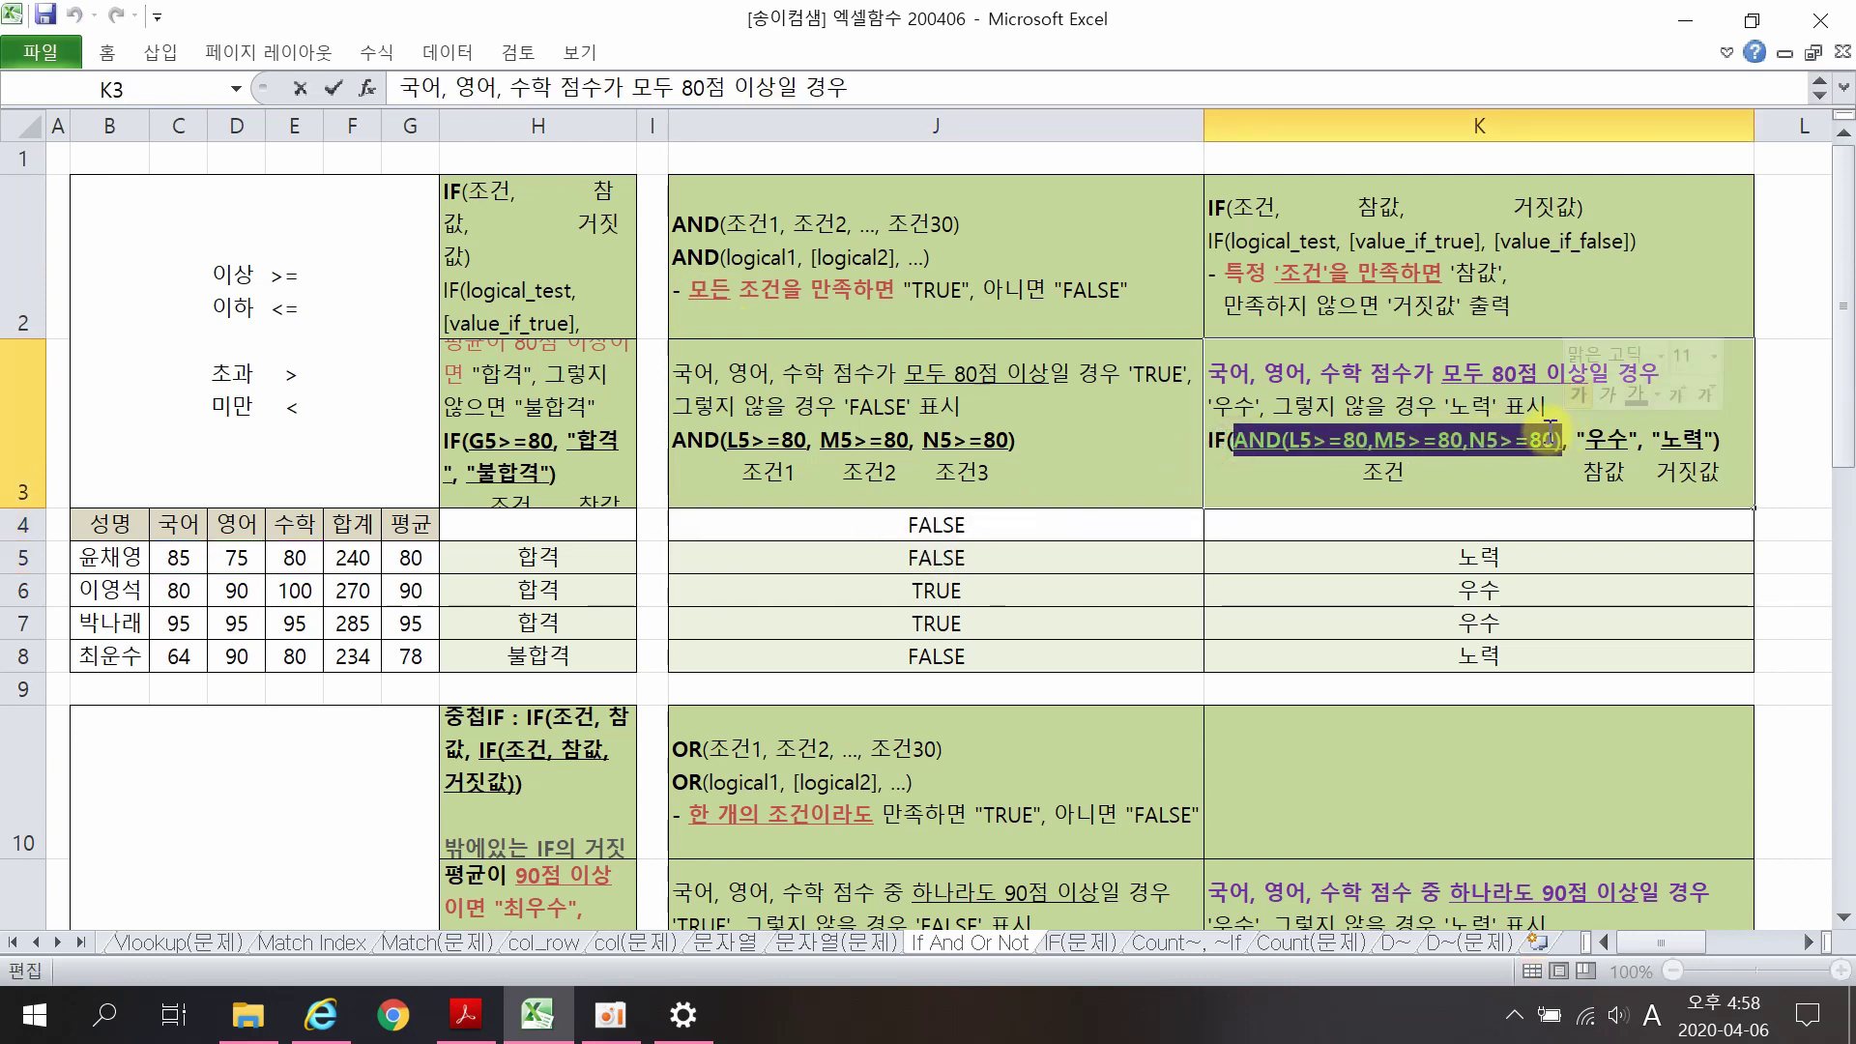
click(971, 531)
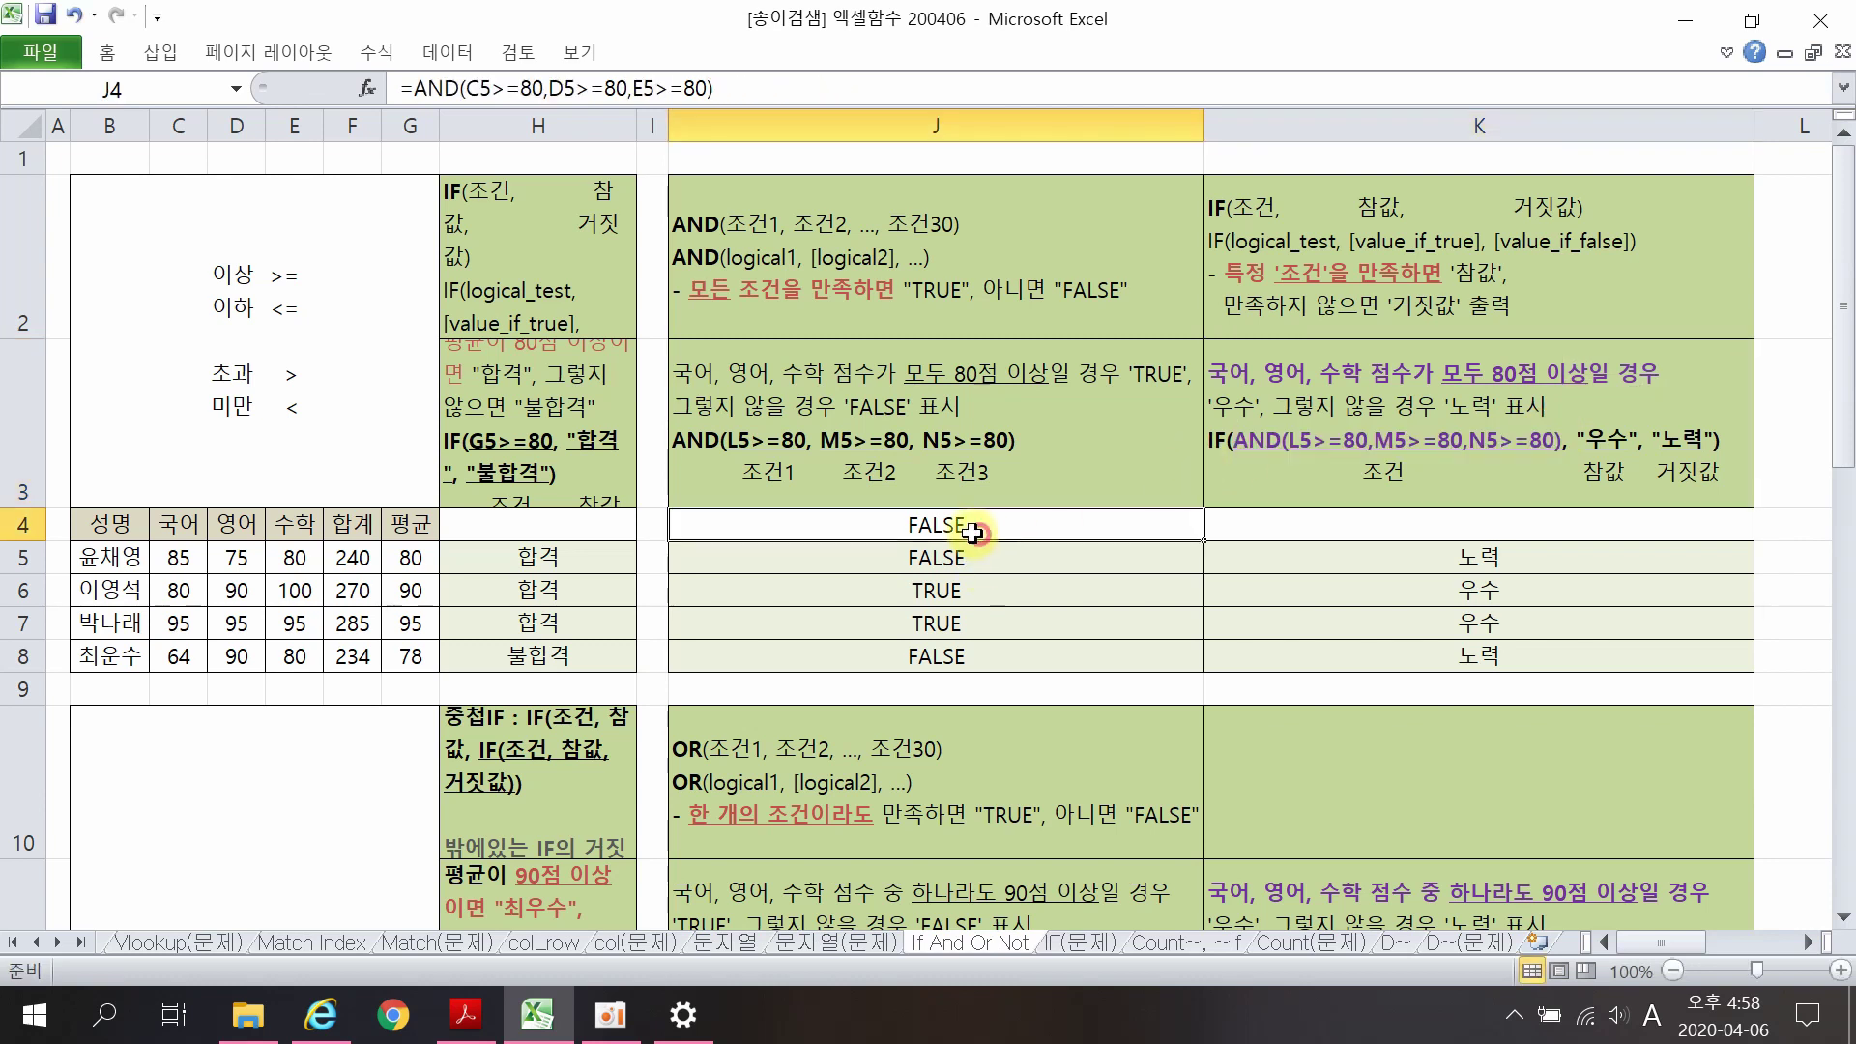
Step: Wrap the AND formula in cell J4 in an IF function, using the AND expression as the logical test
double_click(971, 531)
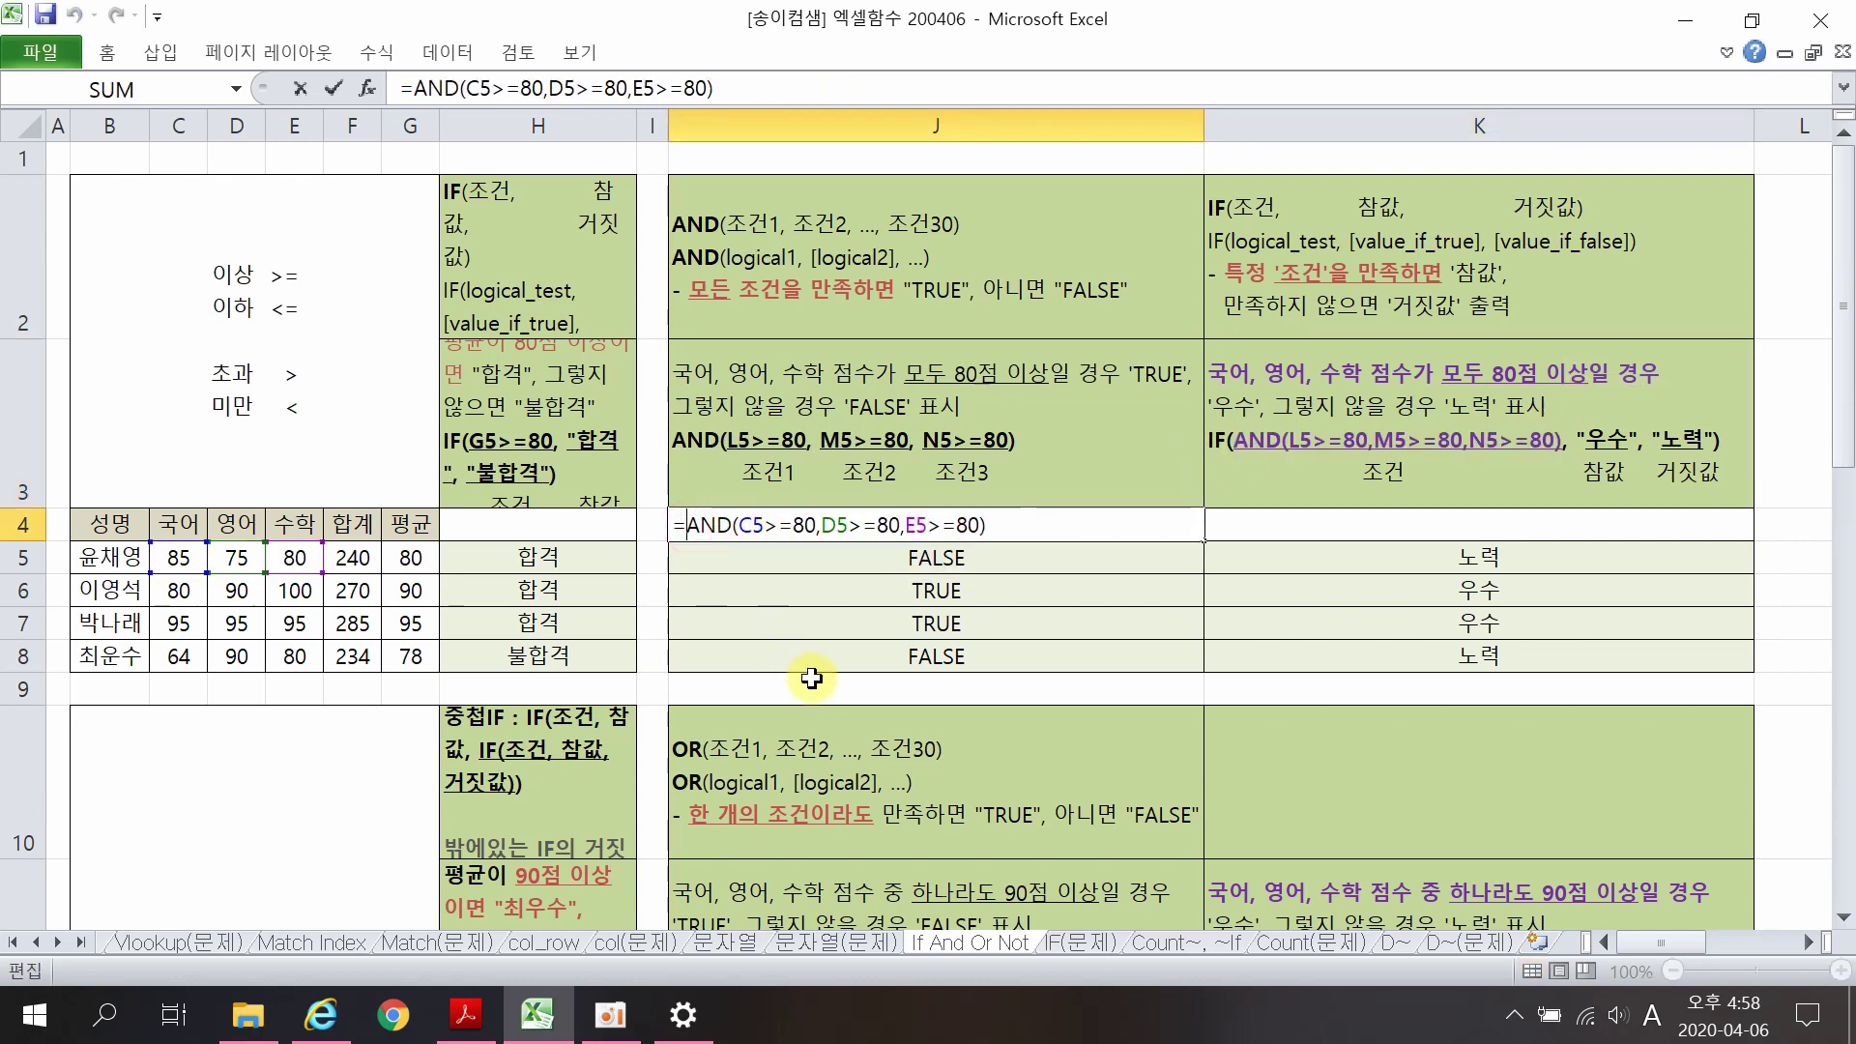
text(IF)
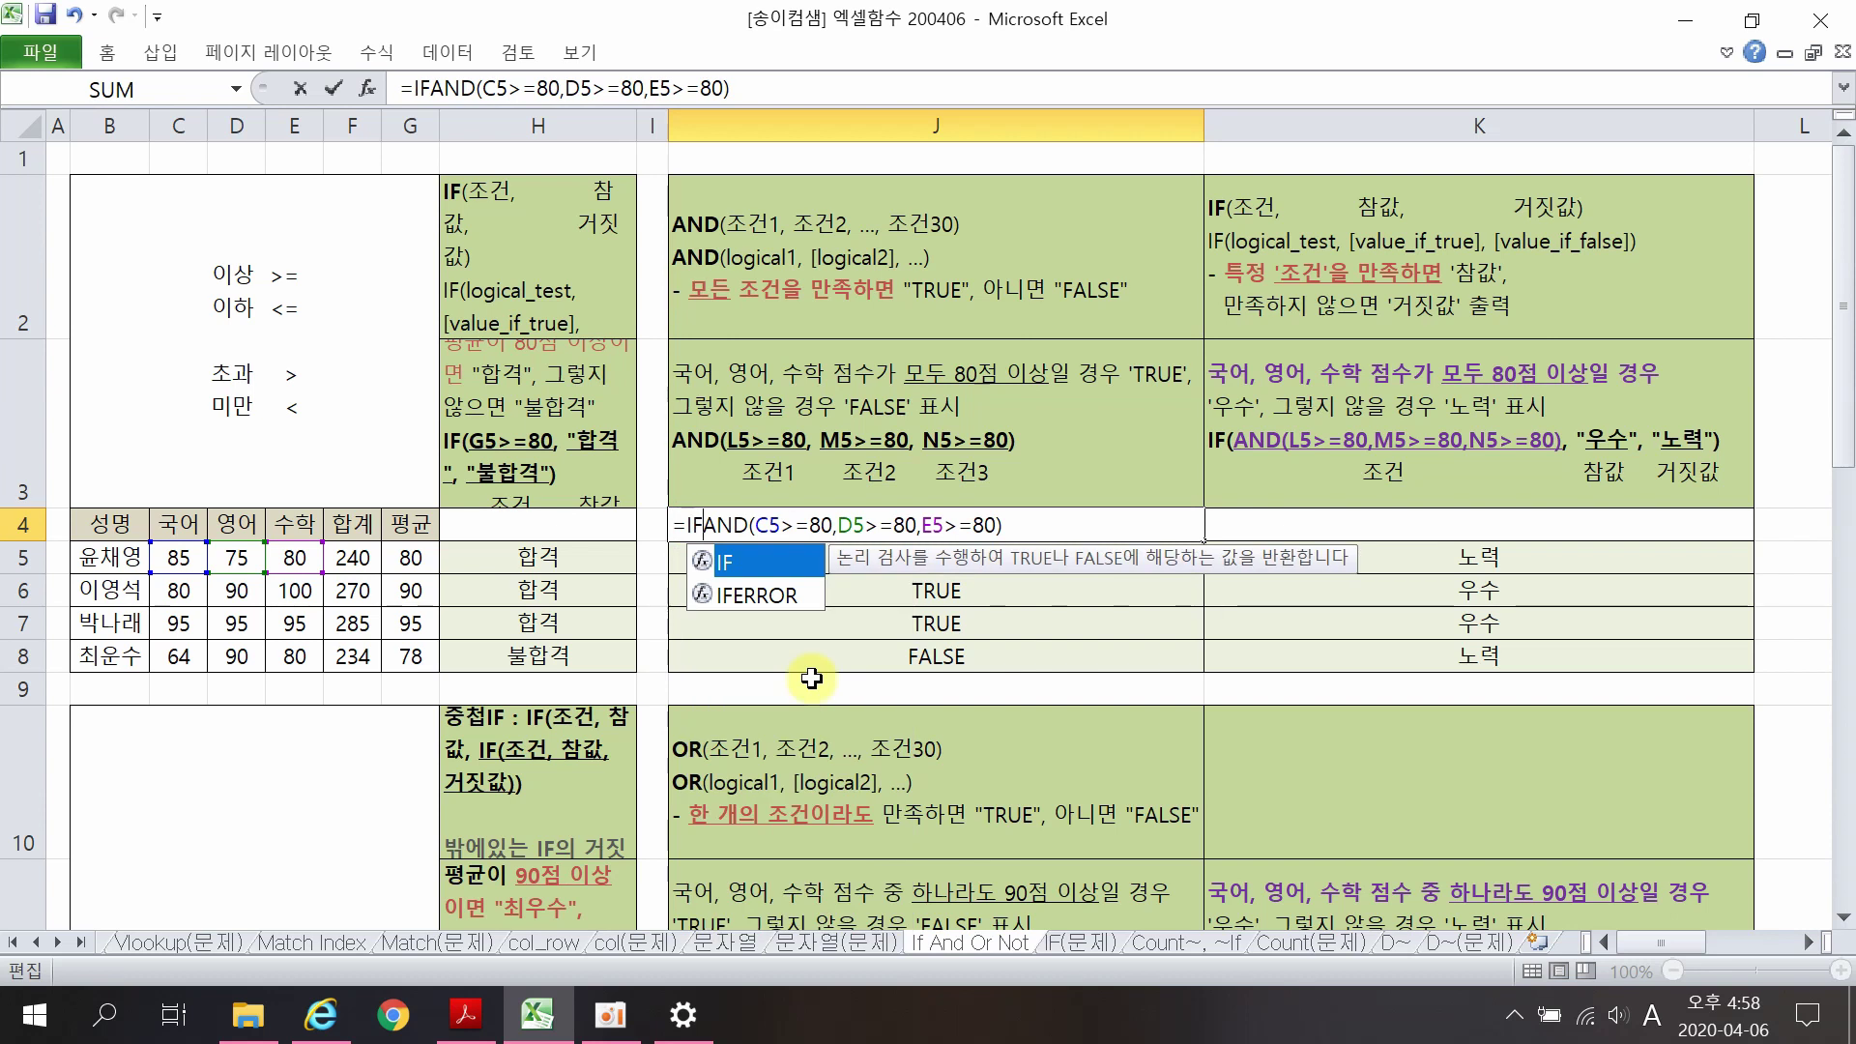
double_click(774, 565)
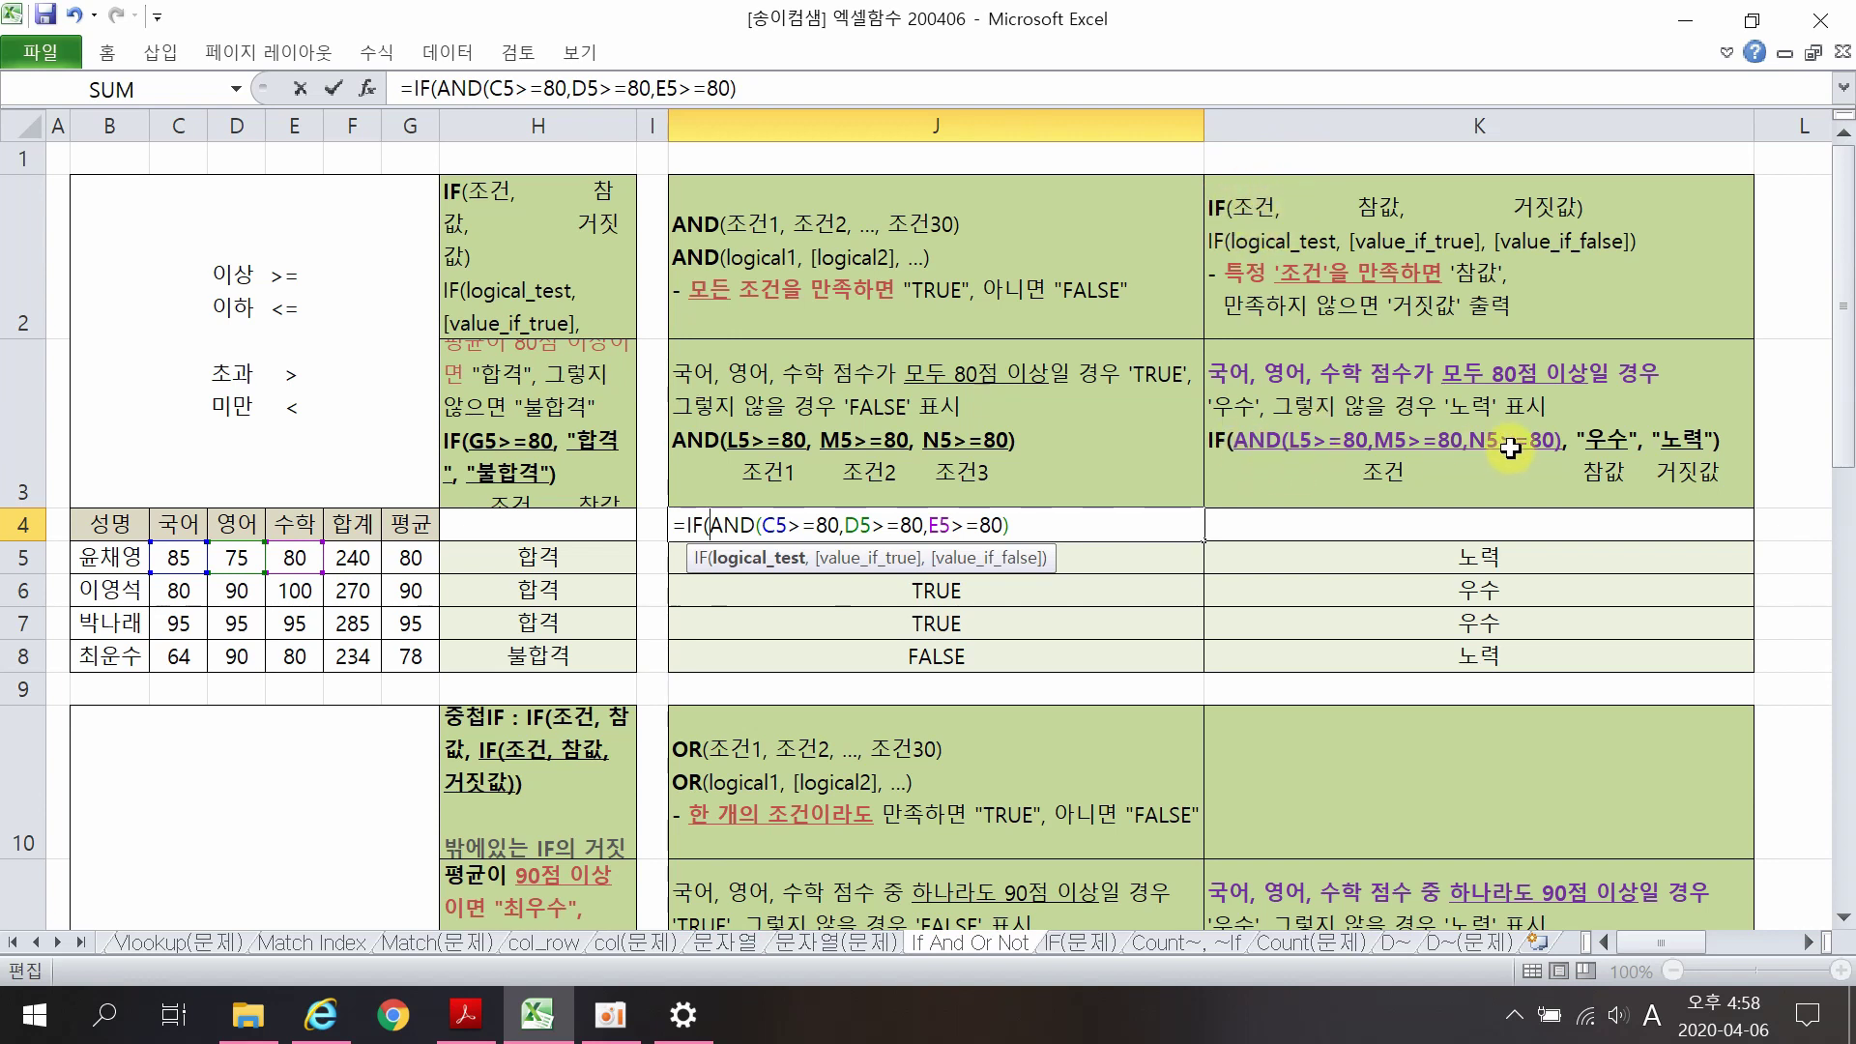
drag(710, 525, 1058, 522)
click(1059, 519)
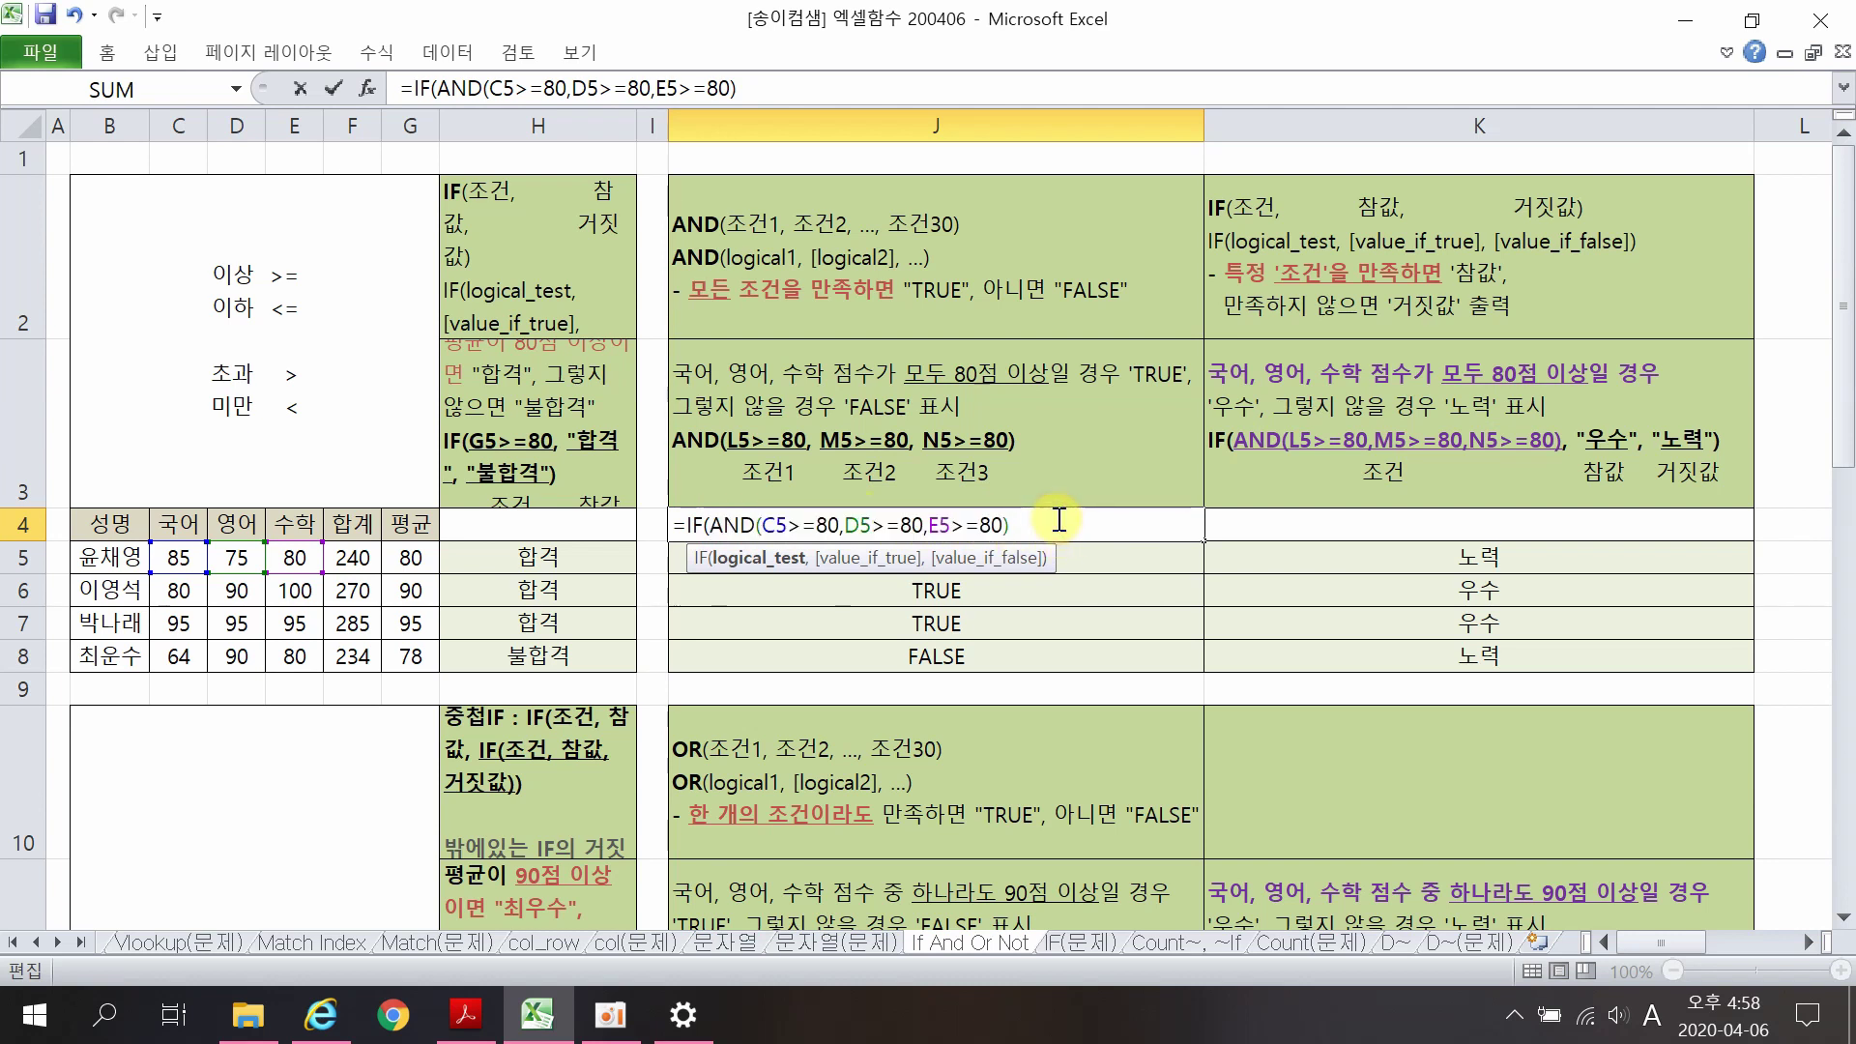
Step: Complete the IF formula in J4 with "우수" as true value and "노력" as false value, and check it against score D5
text(,"우수)
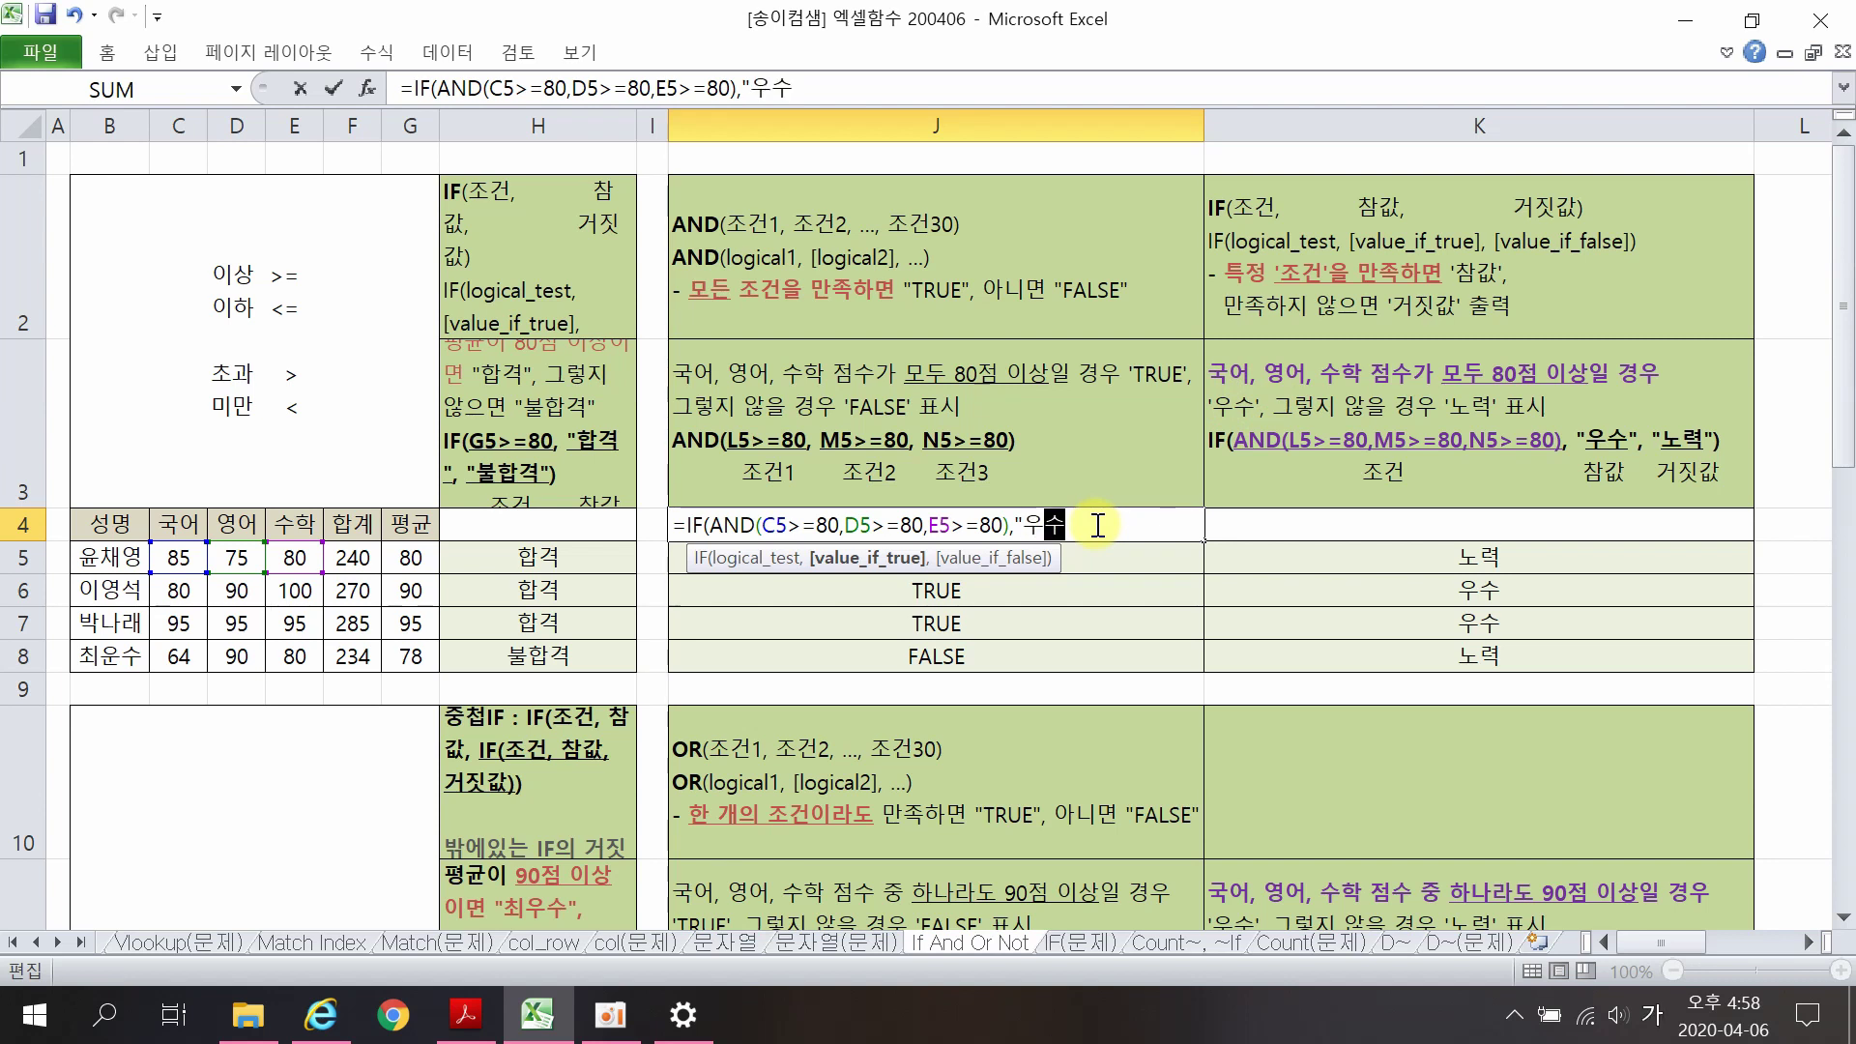
text(,"노력")
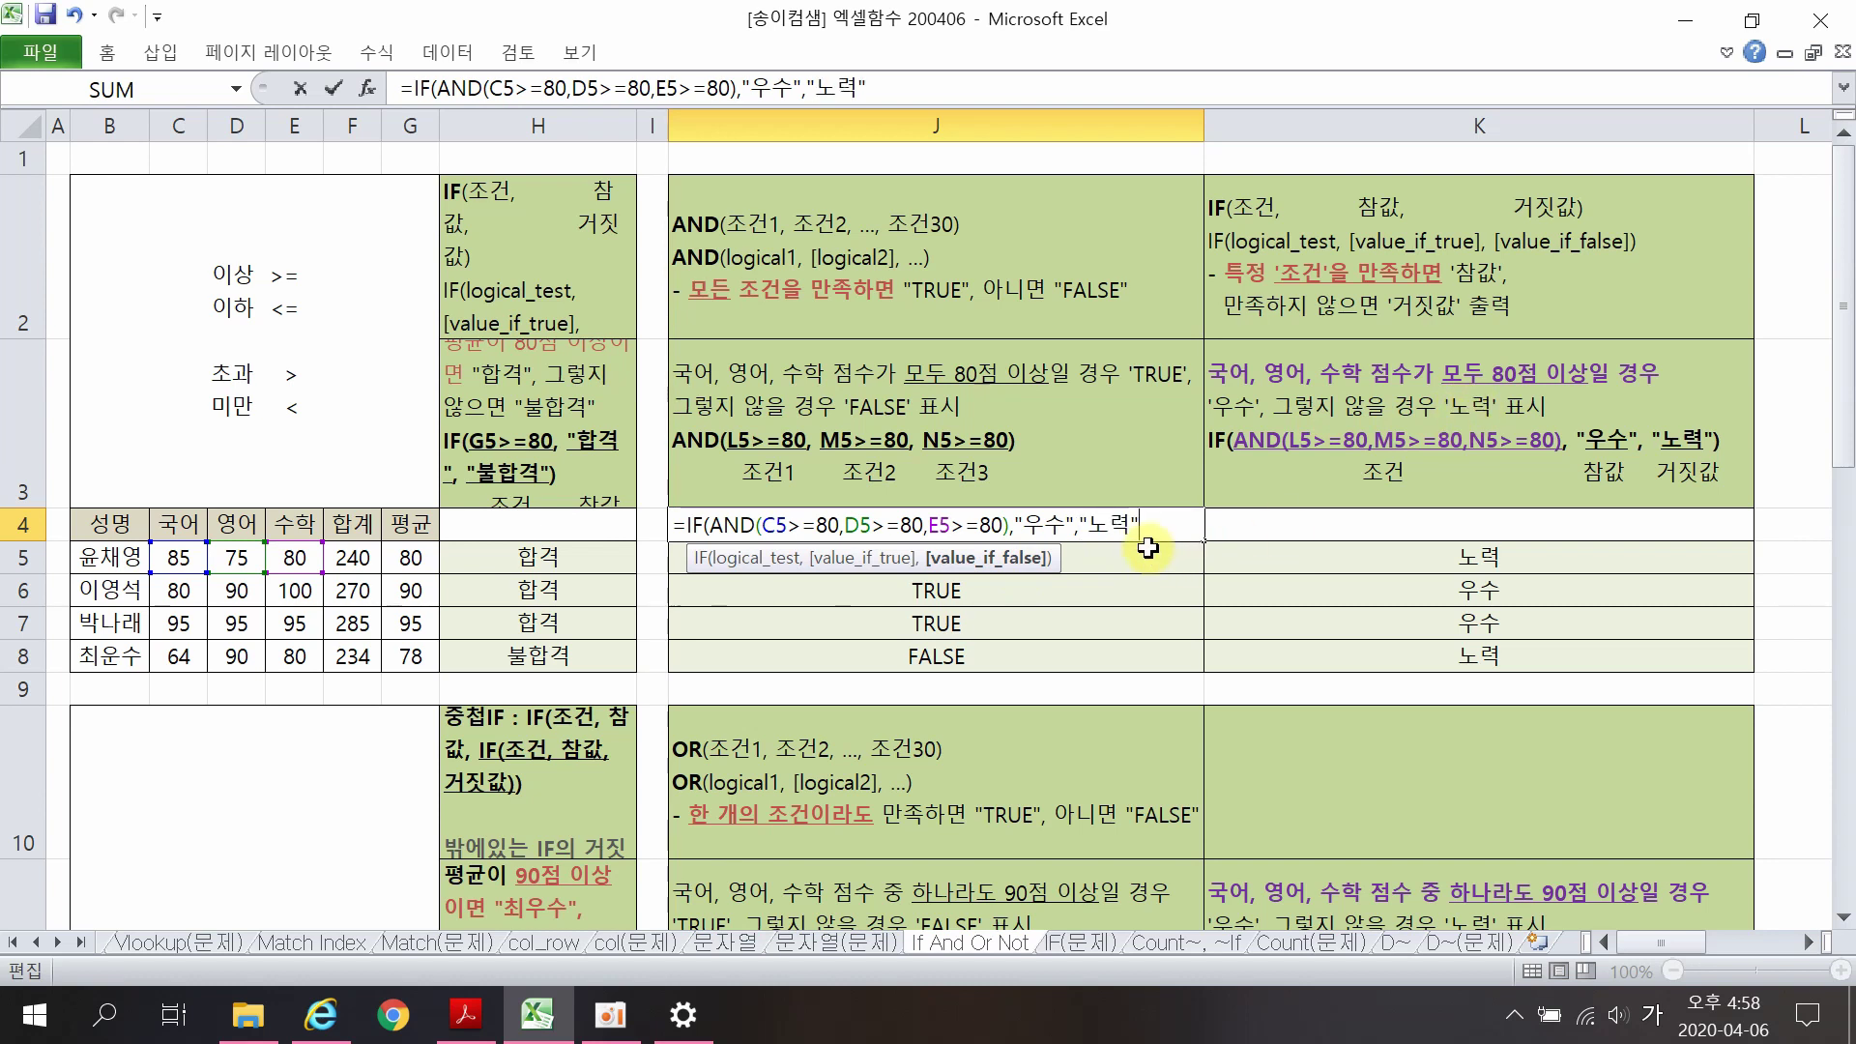
key(Return)
click(1123, 521)
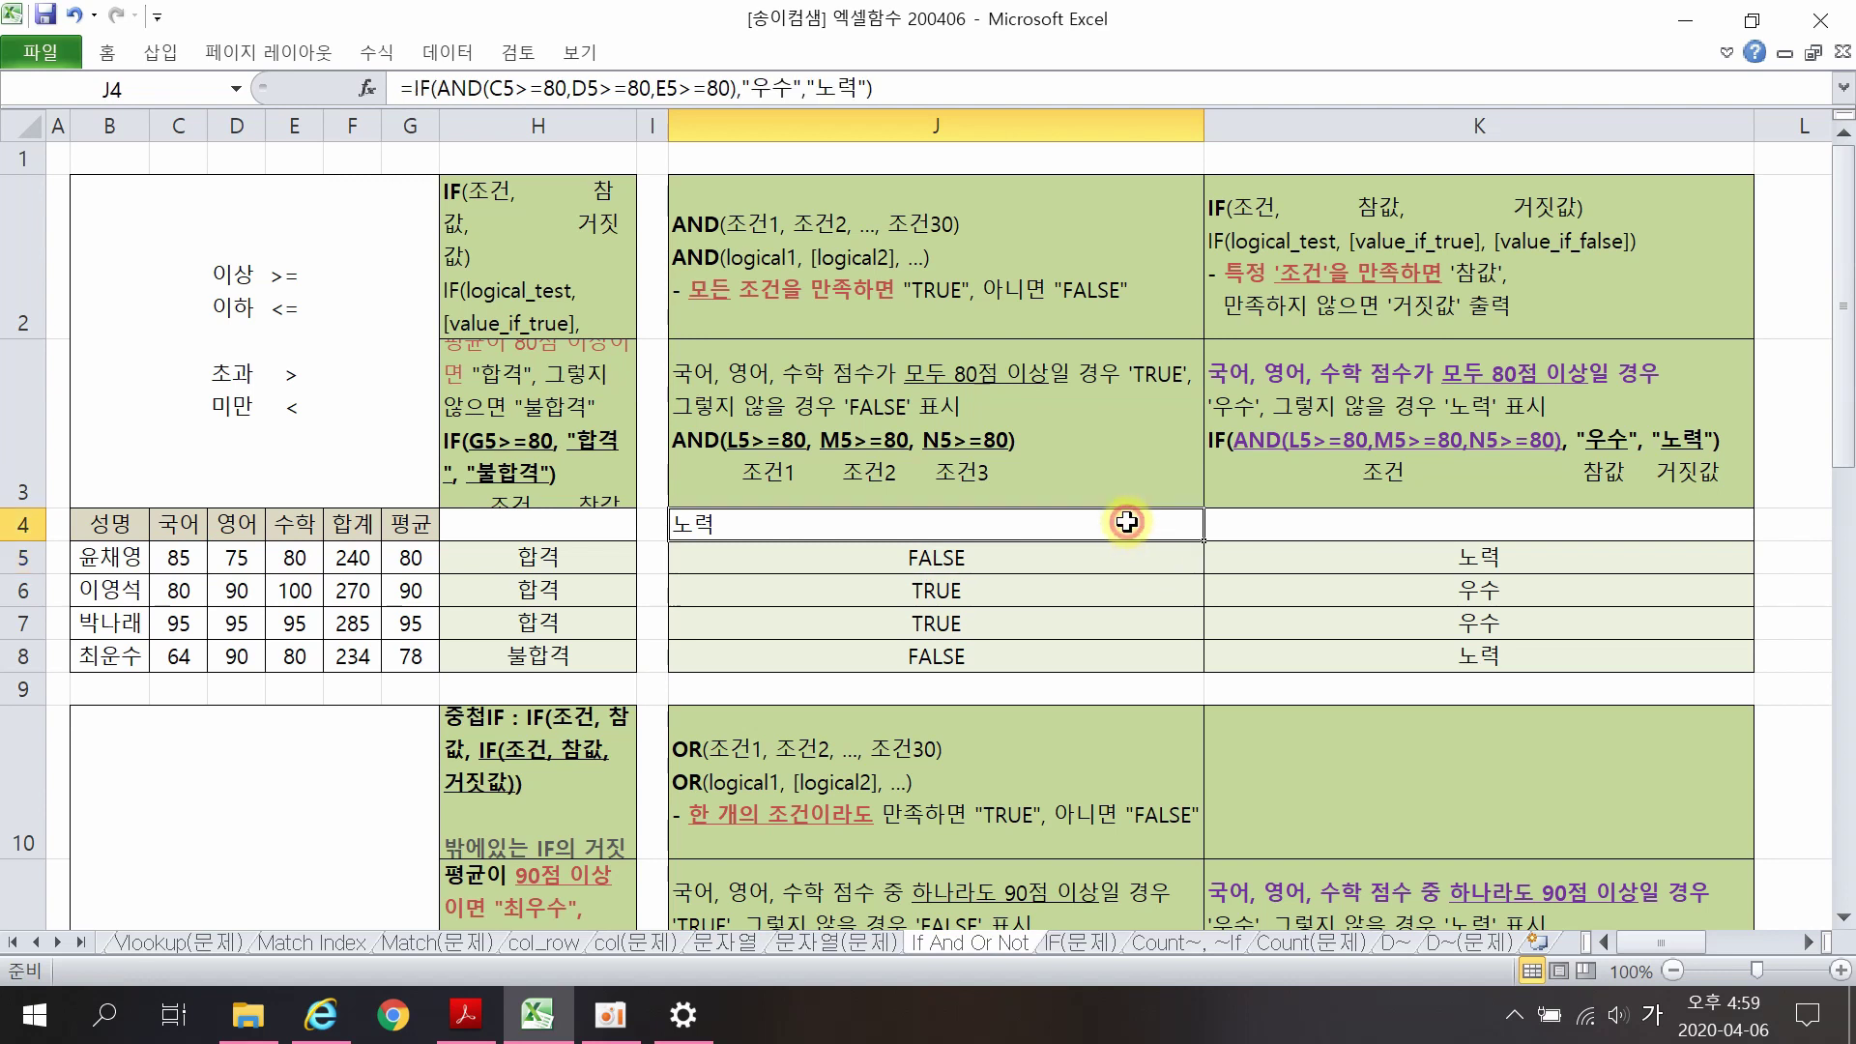
click(244, 567)
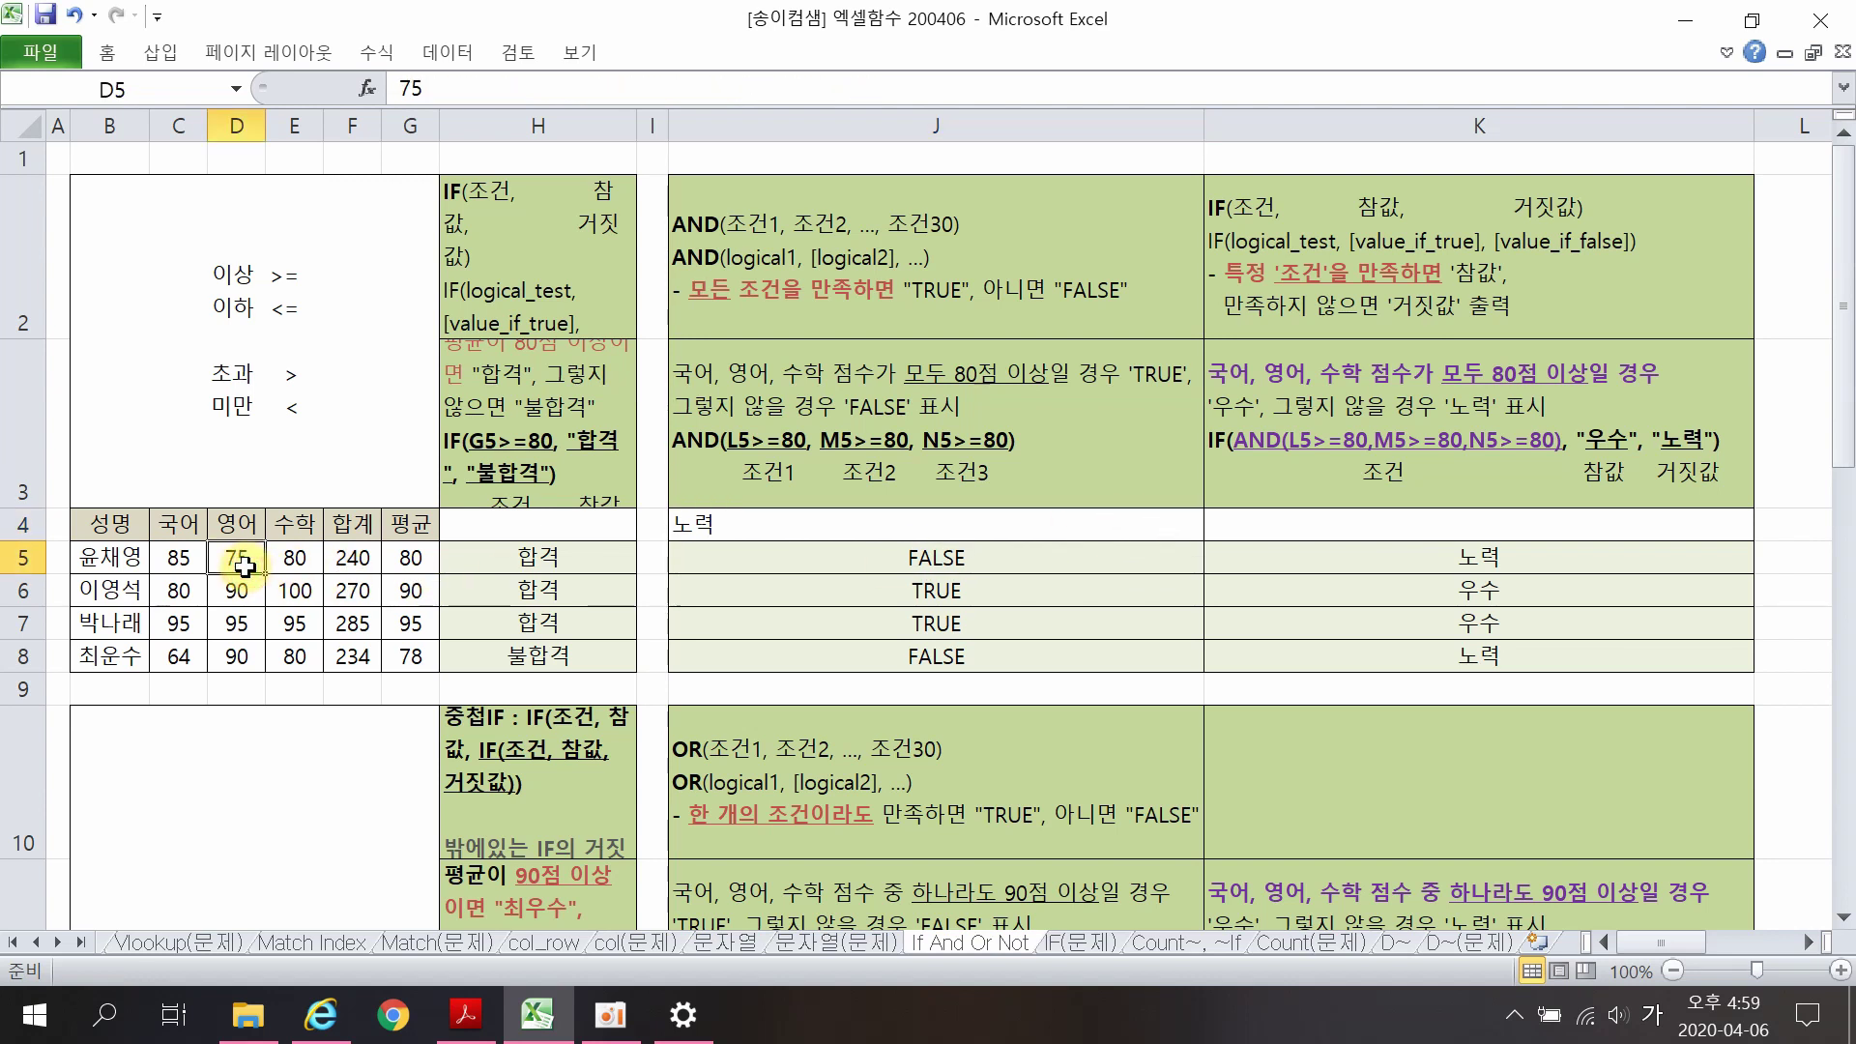
click(740, 525)
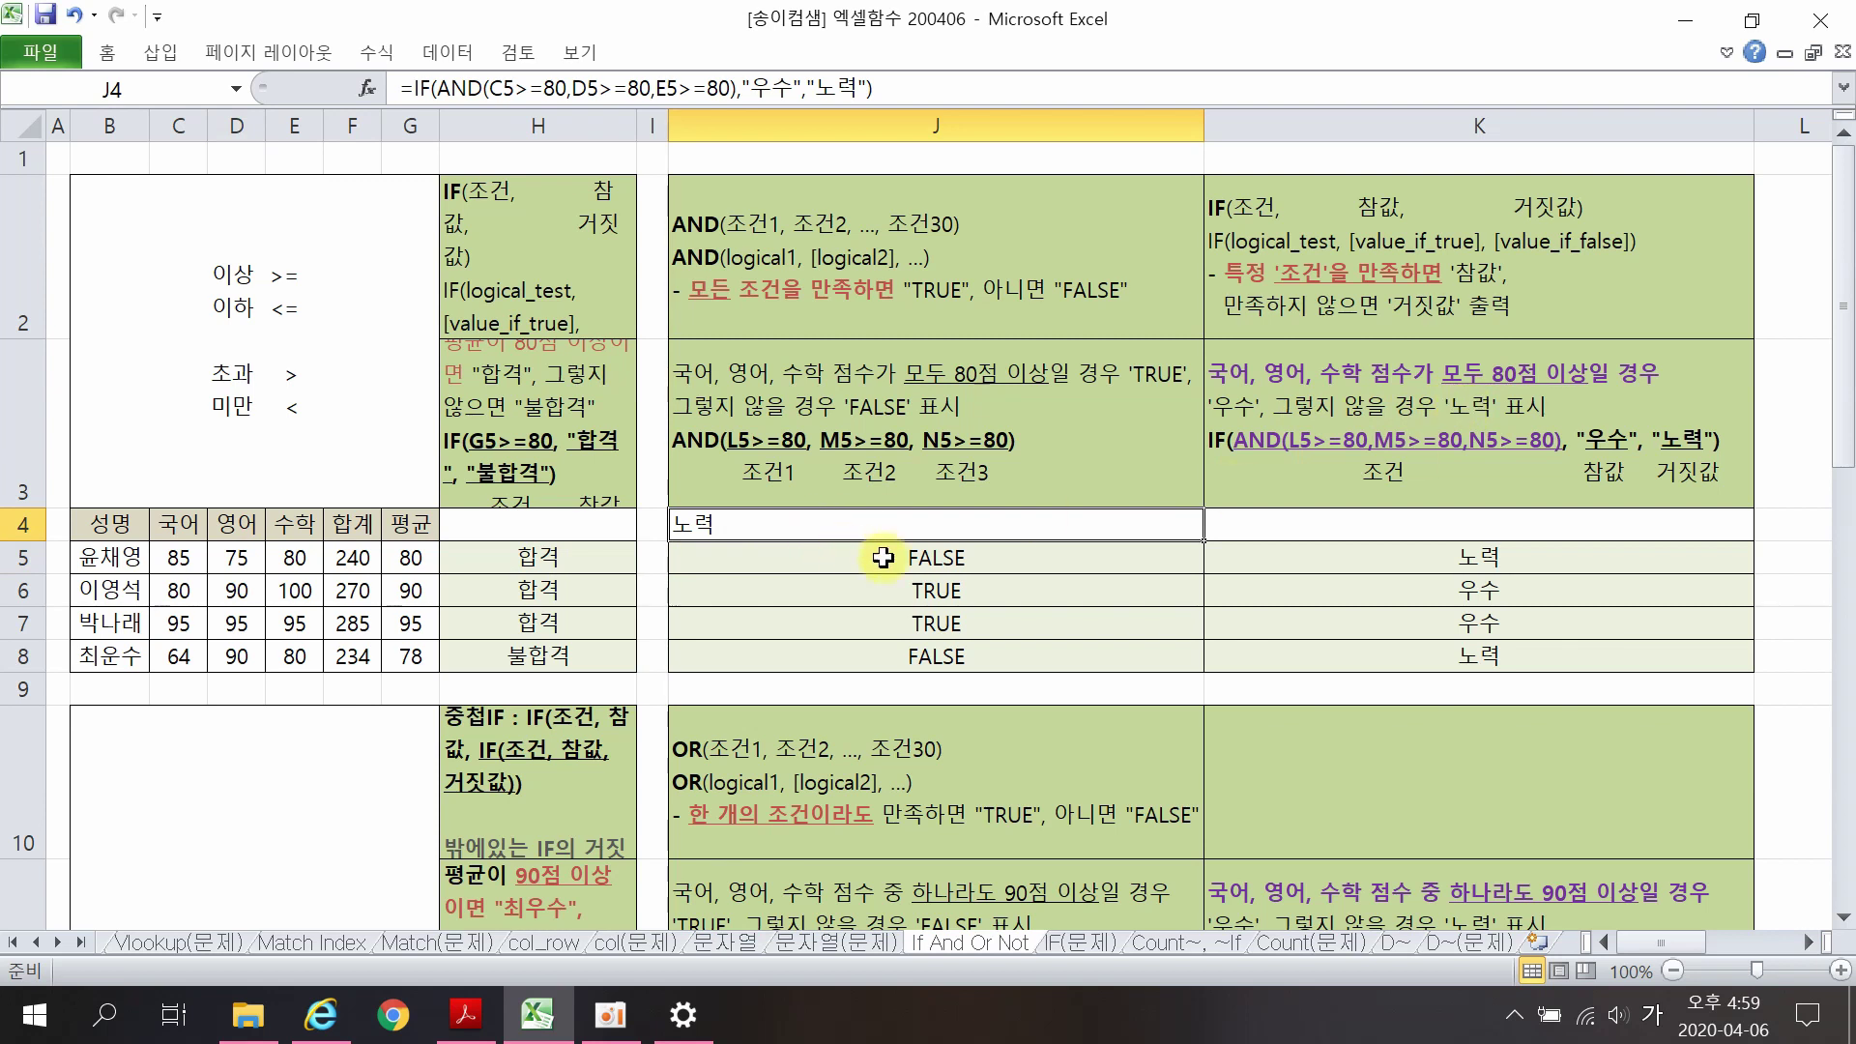
Step: Examine the OR formula in cell J17 and the OR expression used as the condition of the IF example in cell K11
scroll(883, 557, down, 1)
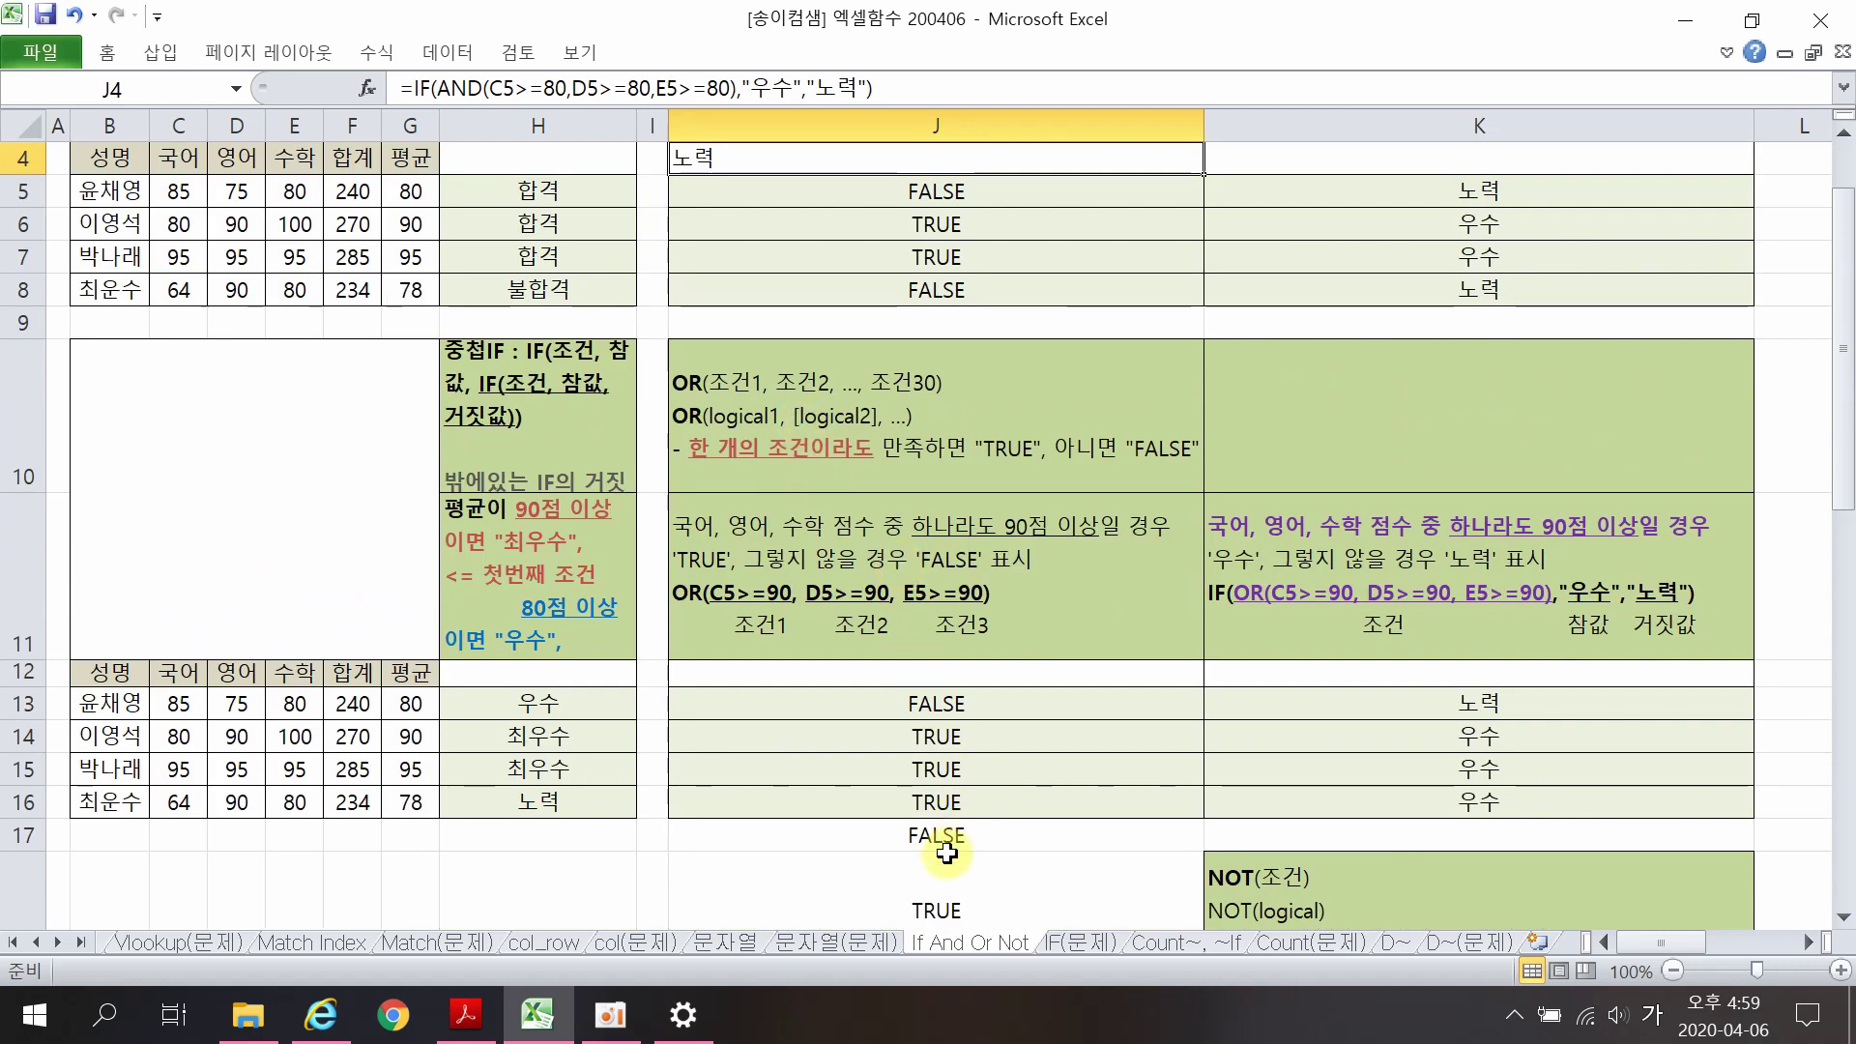
click(946, 853)
double_click(942, 850)
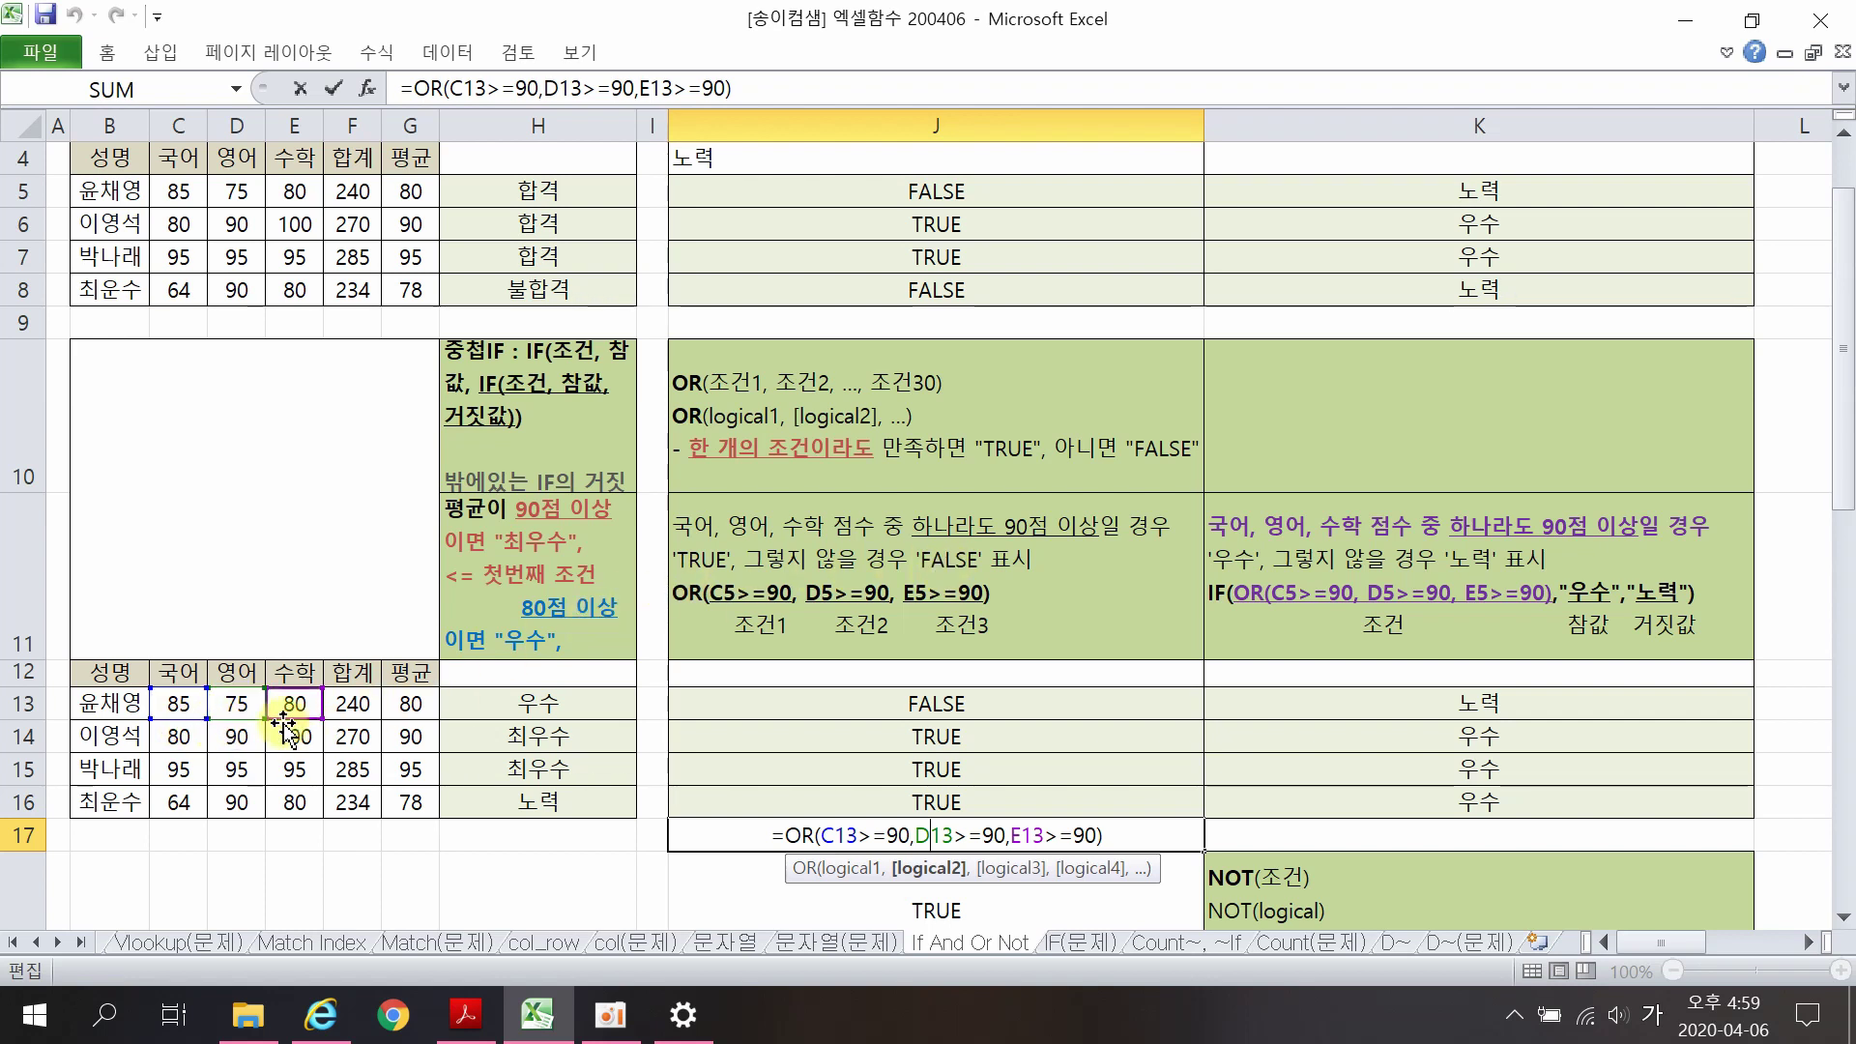
key(Return)
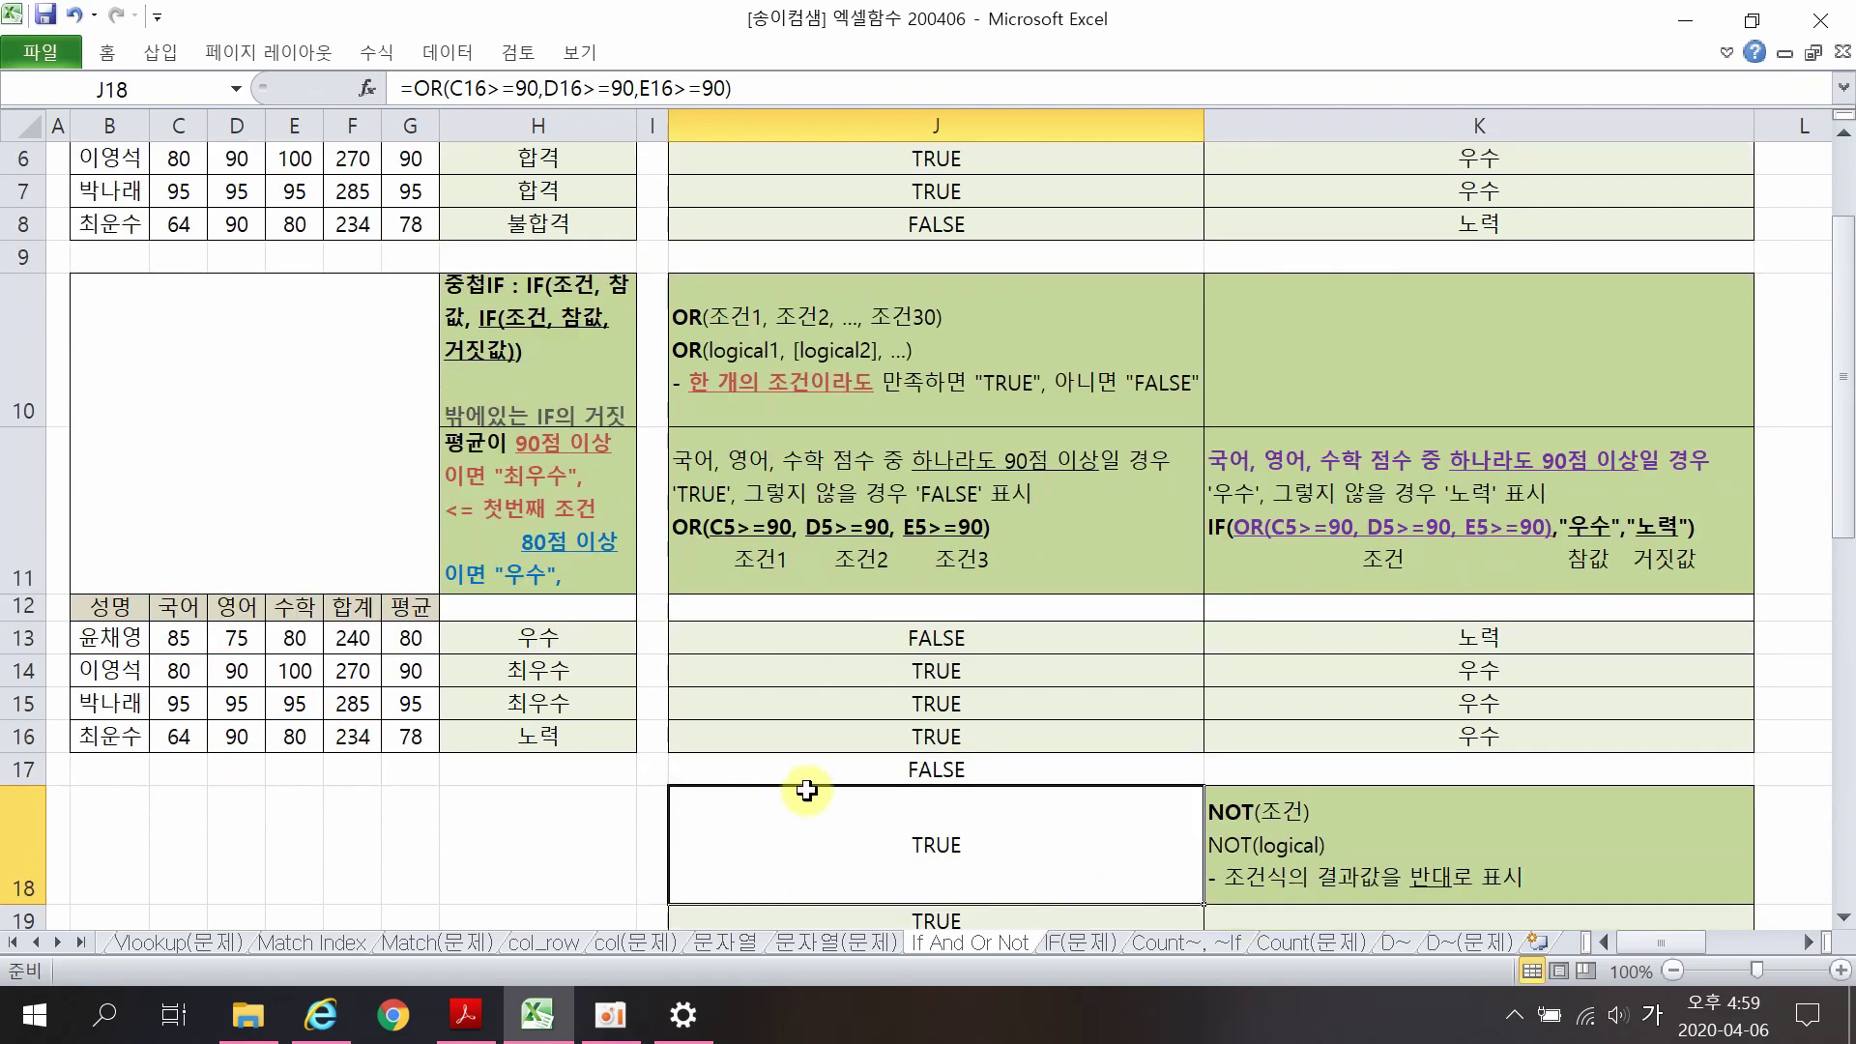
click(914, 773)
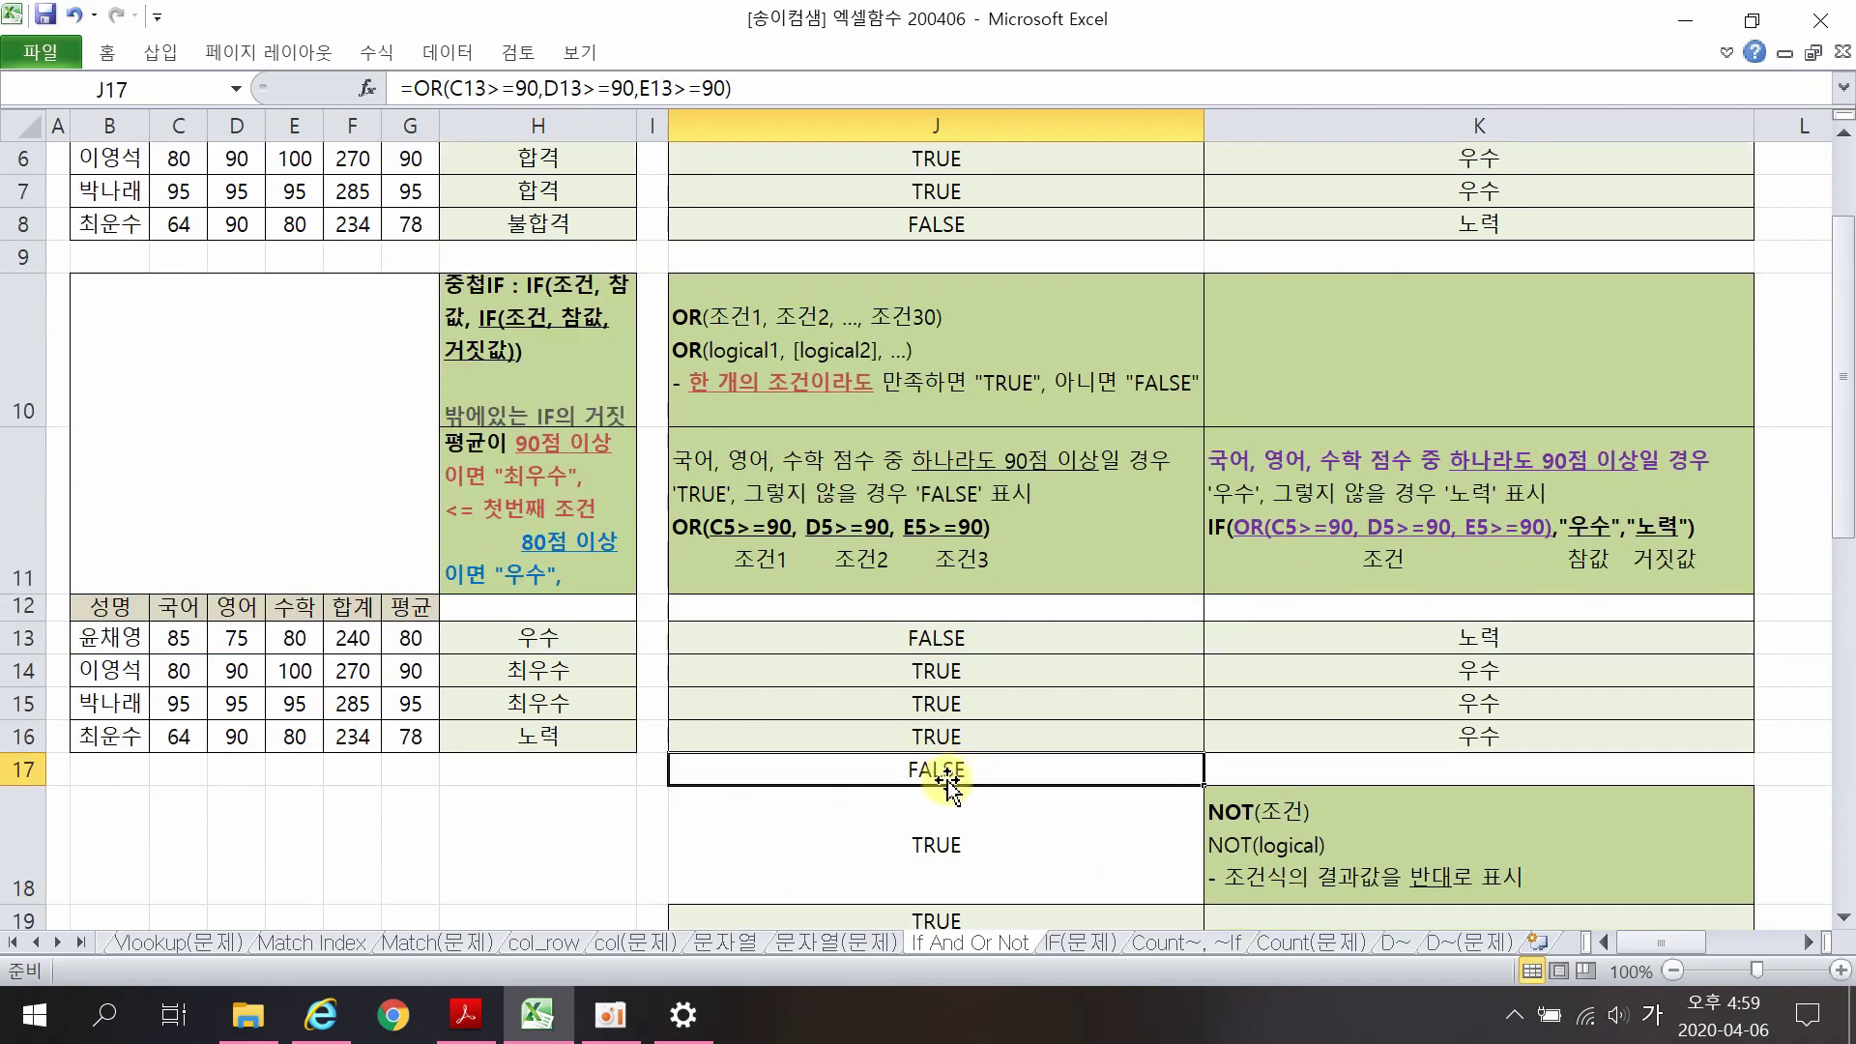
click(1322, 522)
double_click(1323, 522)
drag(1233, 527, 1551, 519)
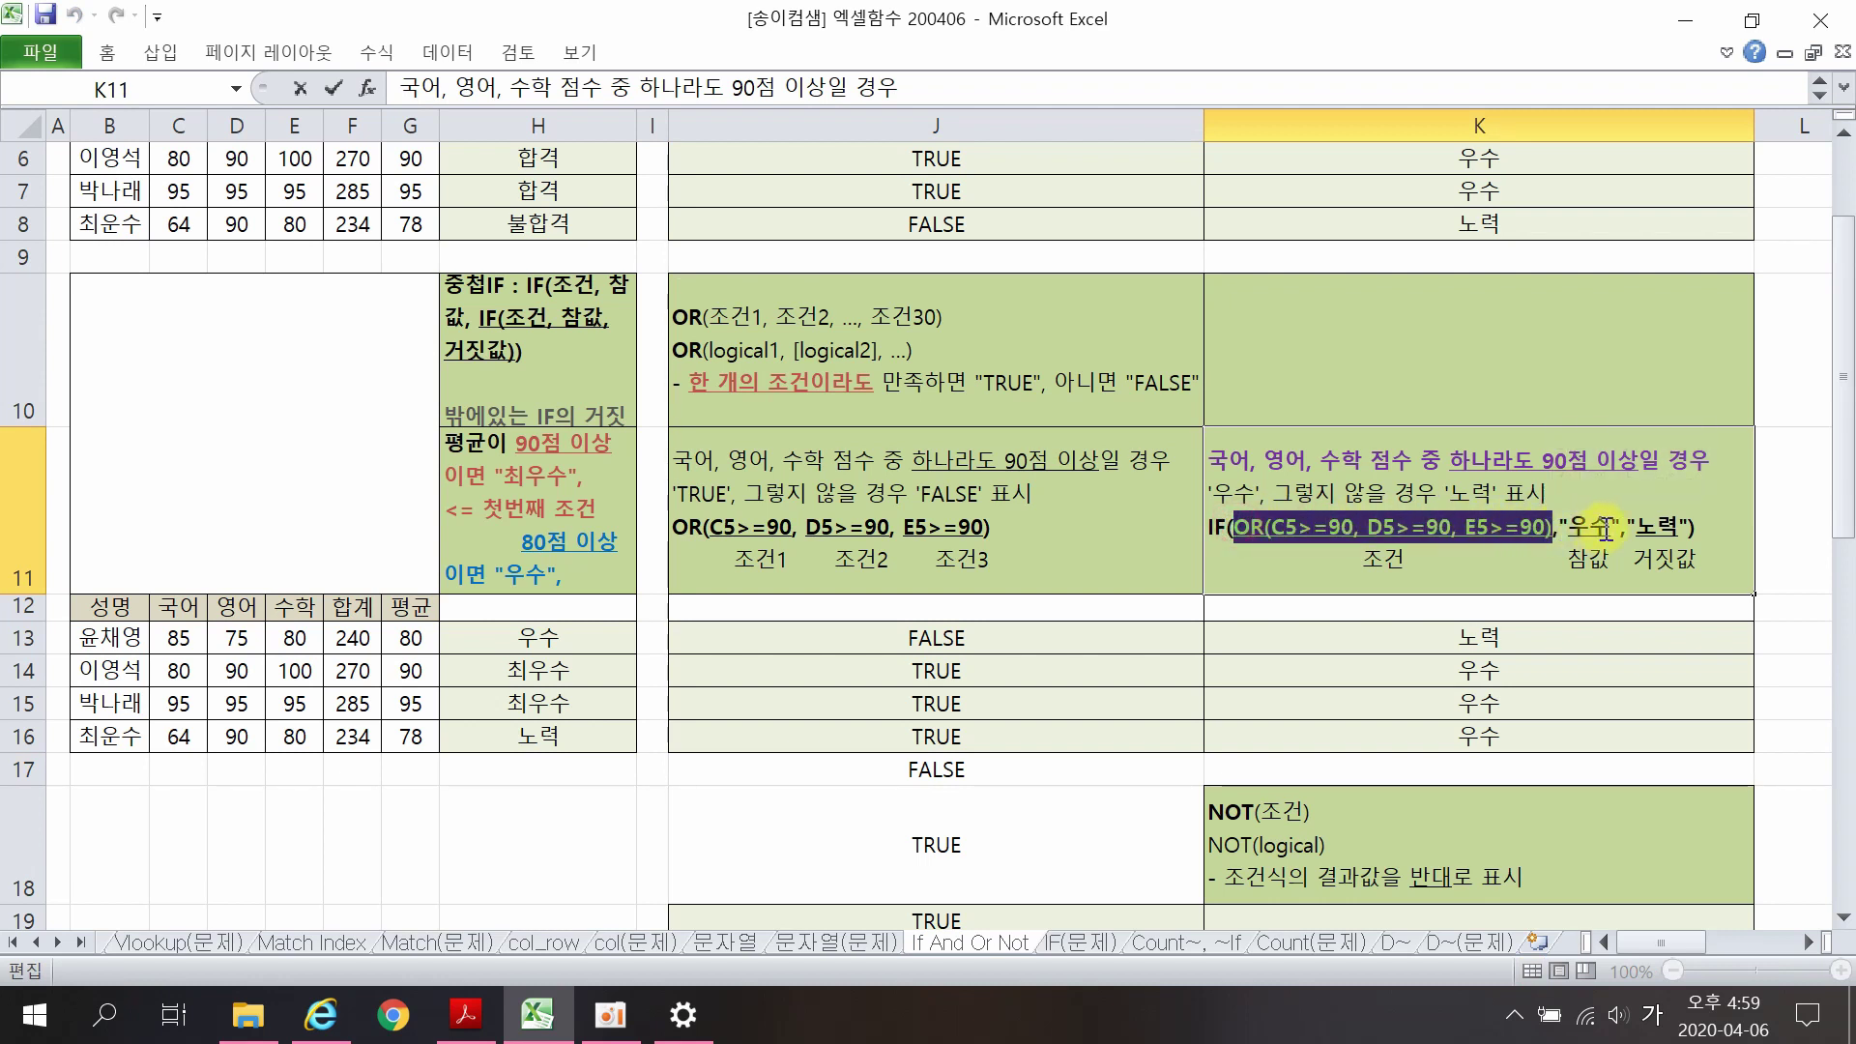
Step: Wrap the OR formula in cell J17 in an IF function, using the OR expression as the logical test
click(940, 771)
double_click(939, 771)
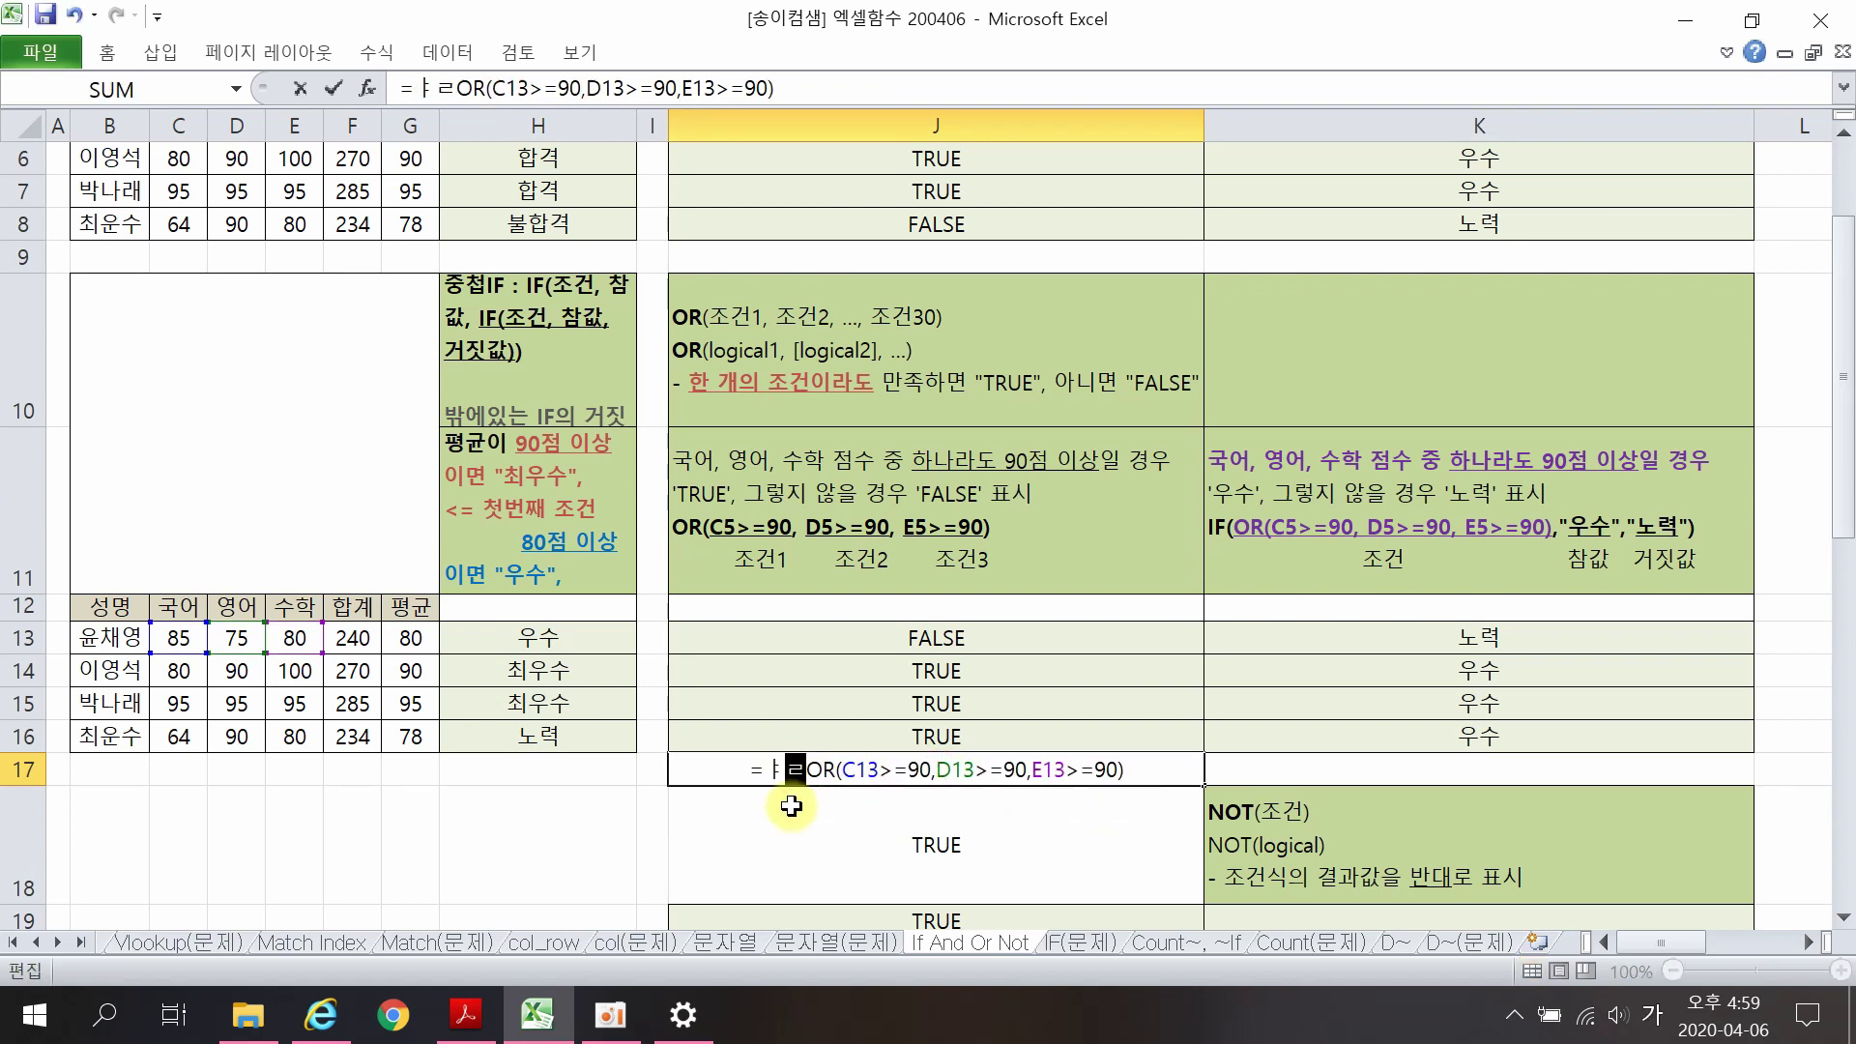
key(Hangul)
text(IF)
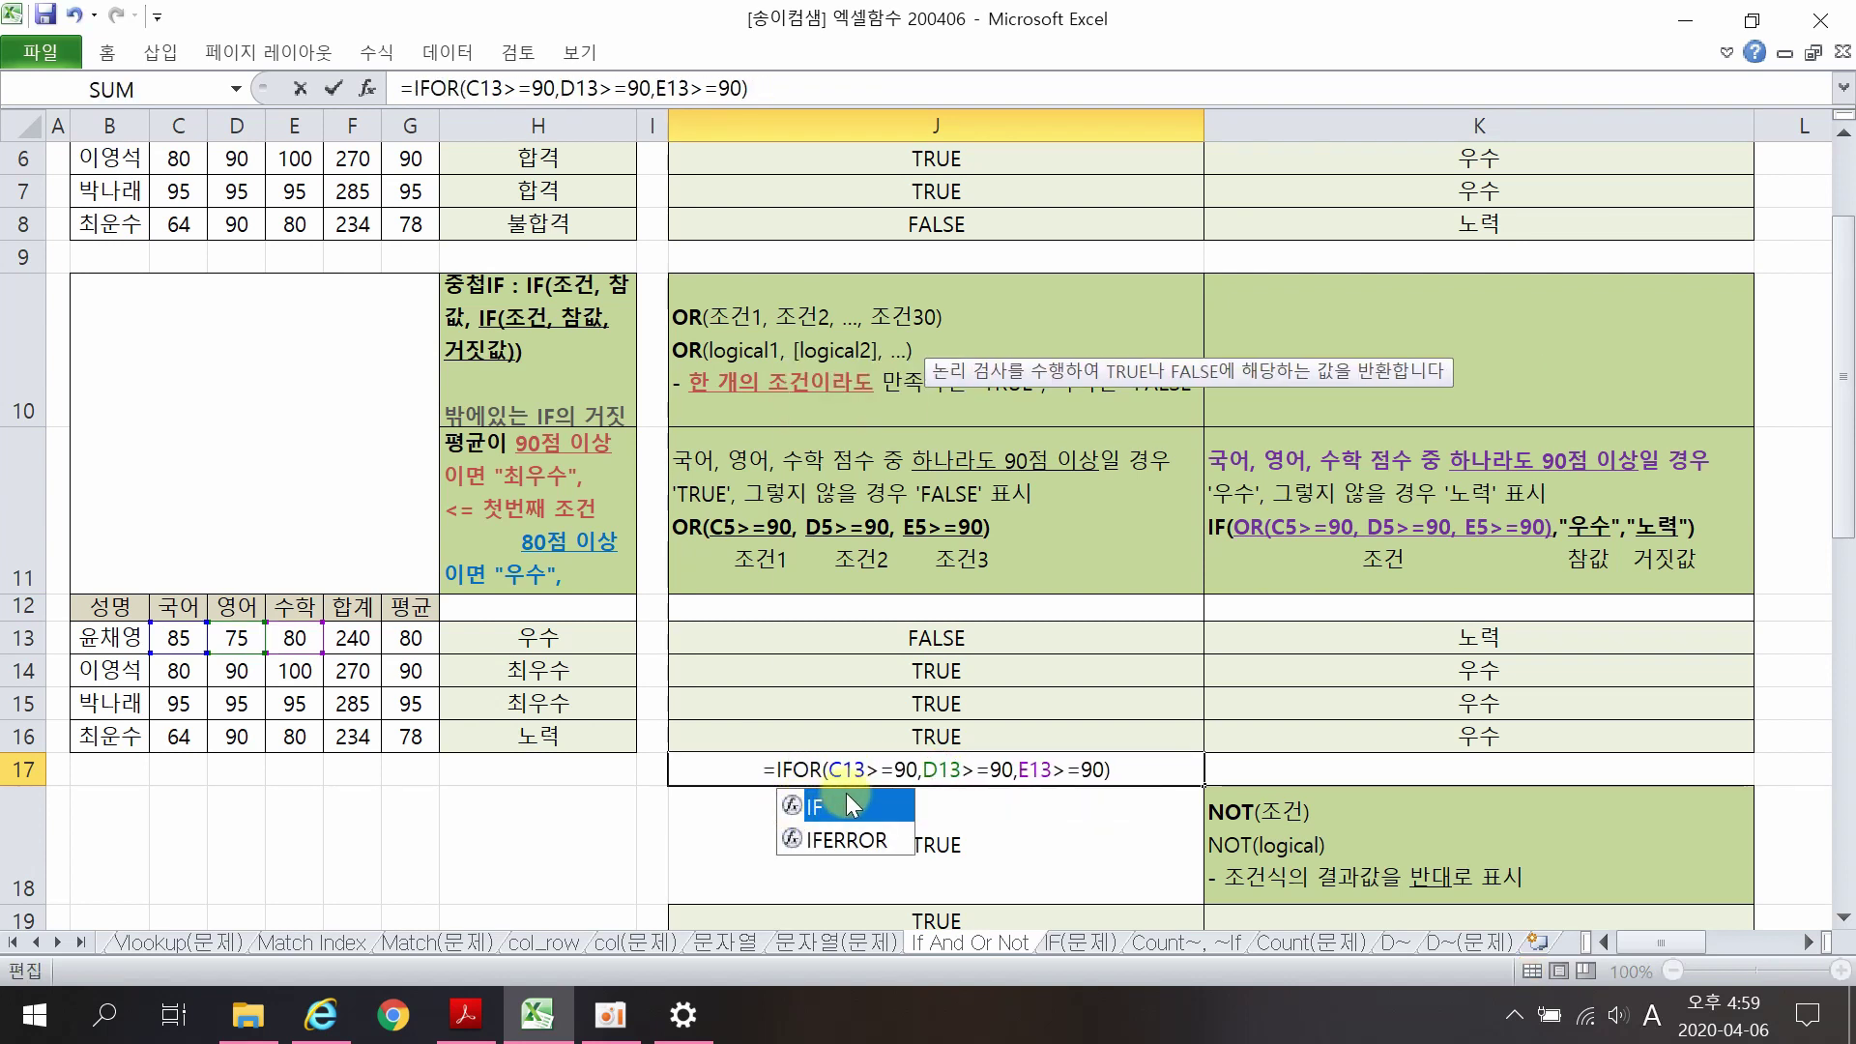
text(()
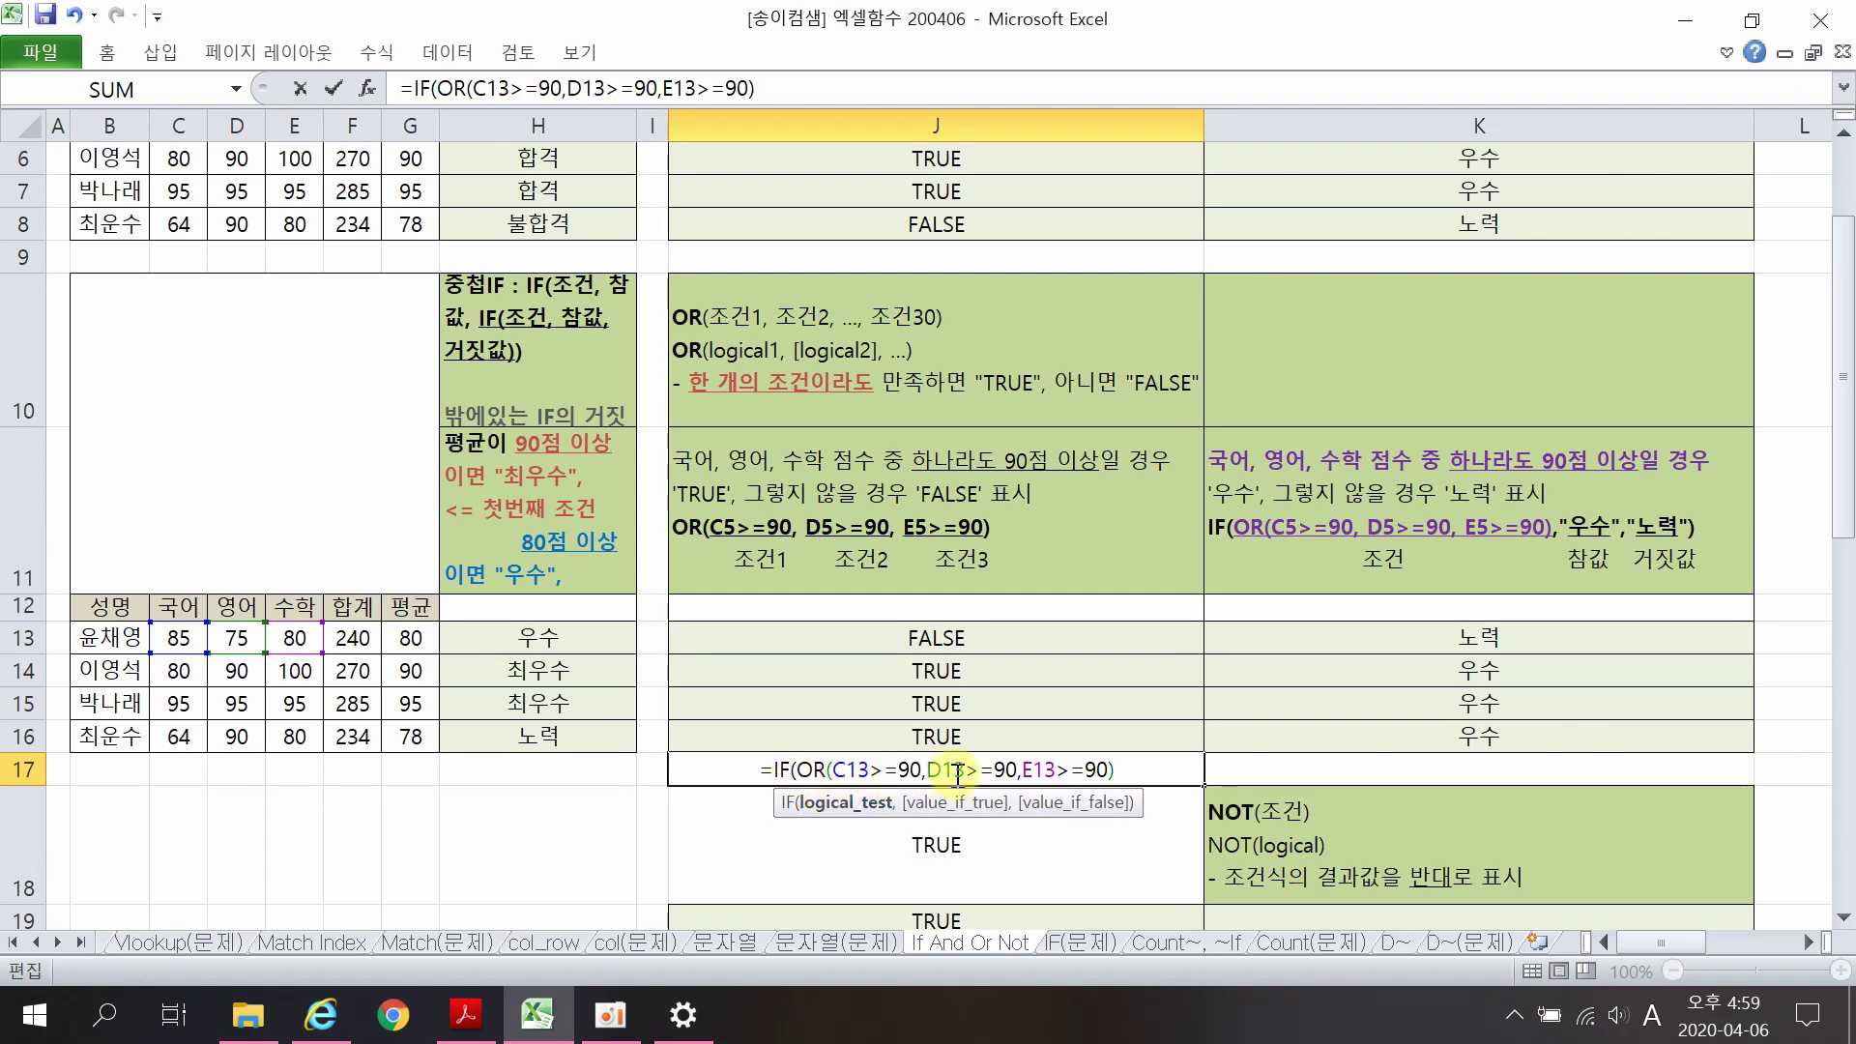
drag(1117, 769, 813, 768)
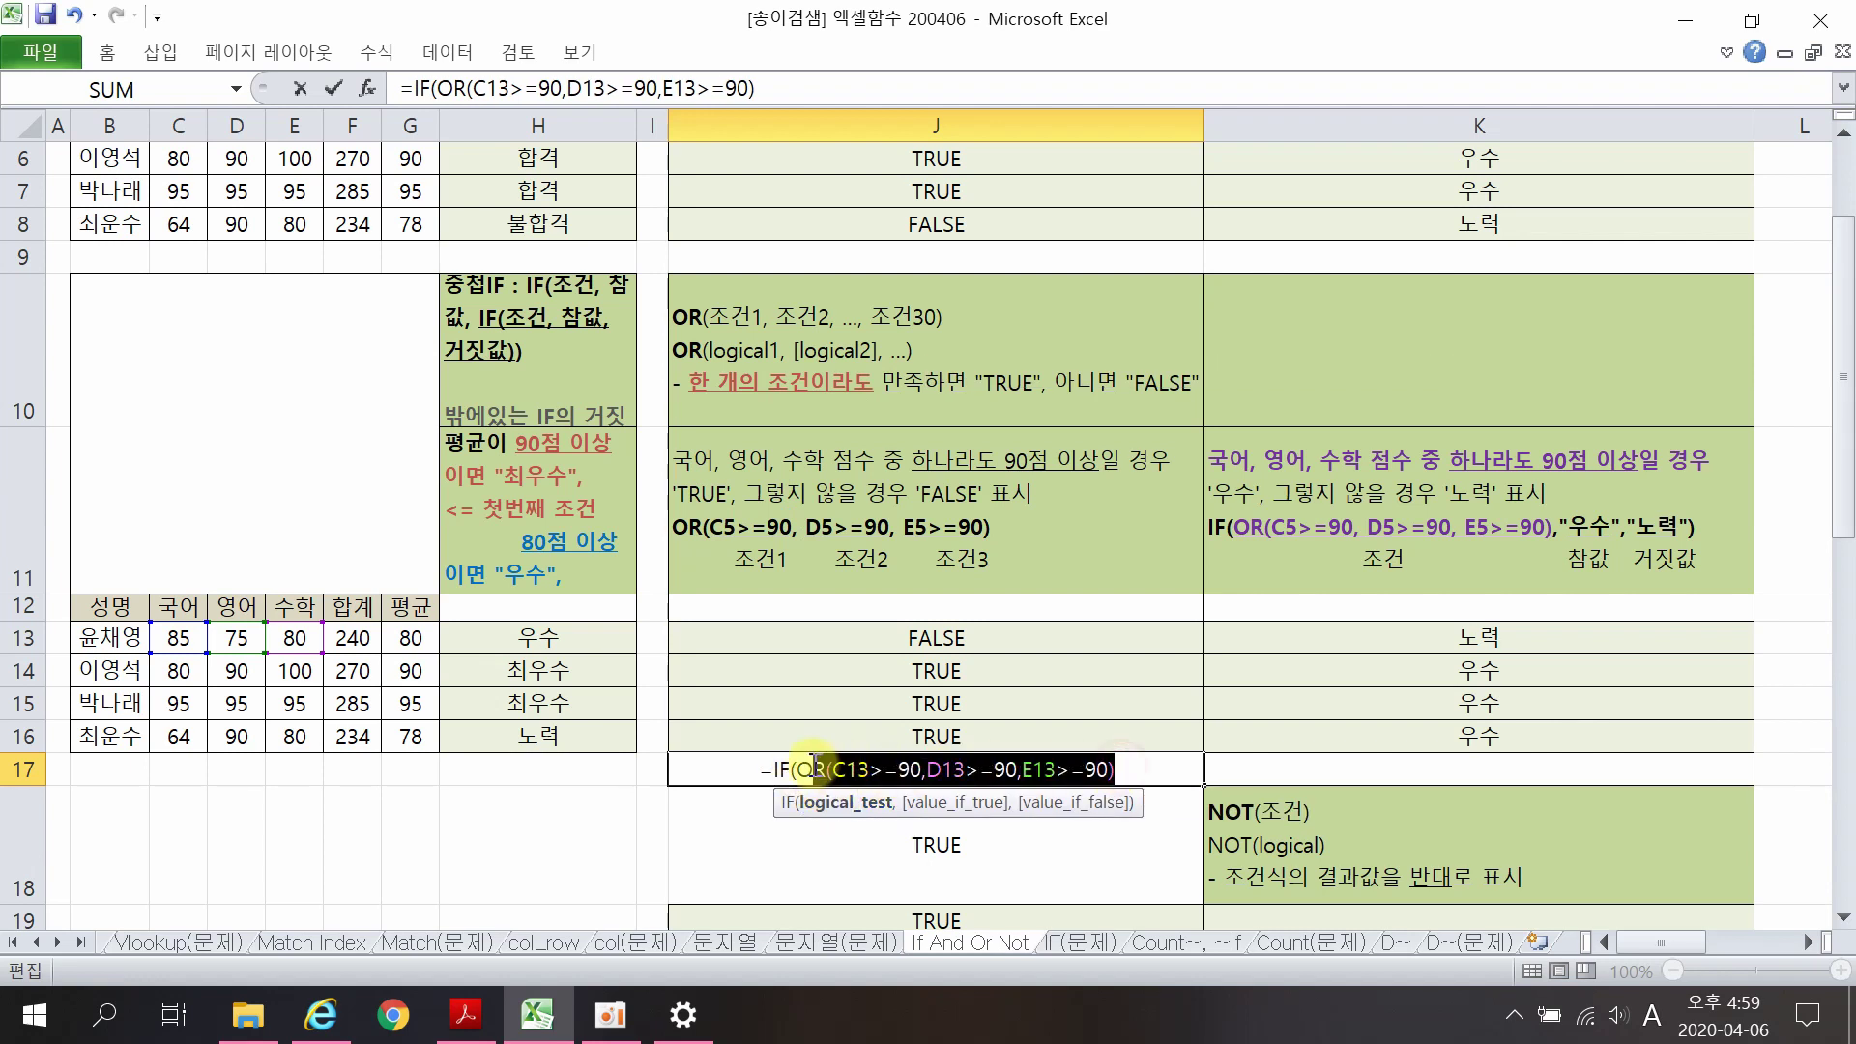
click(1124, 770)
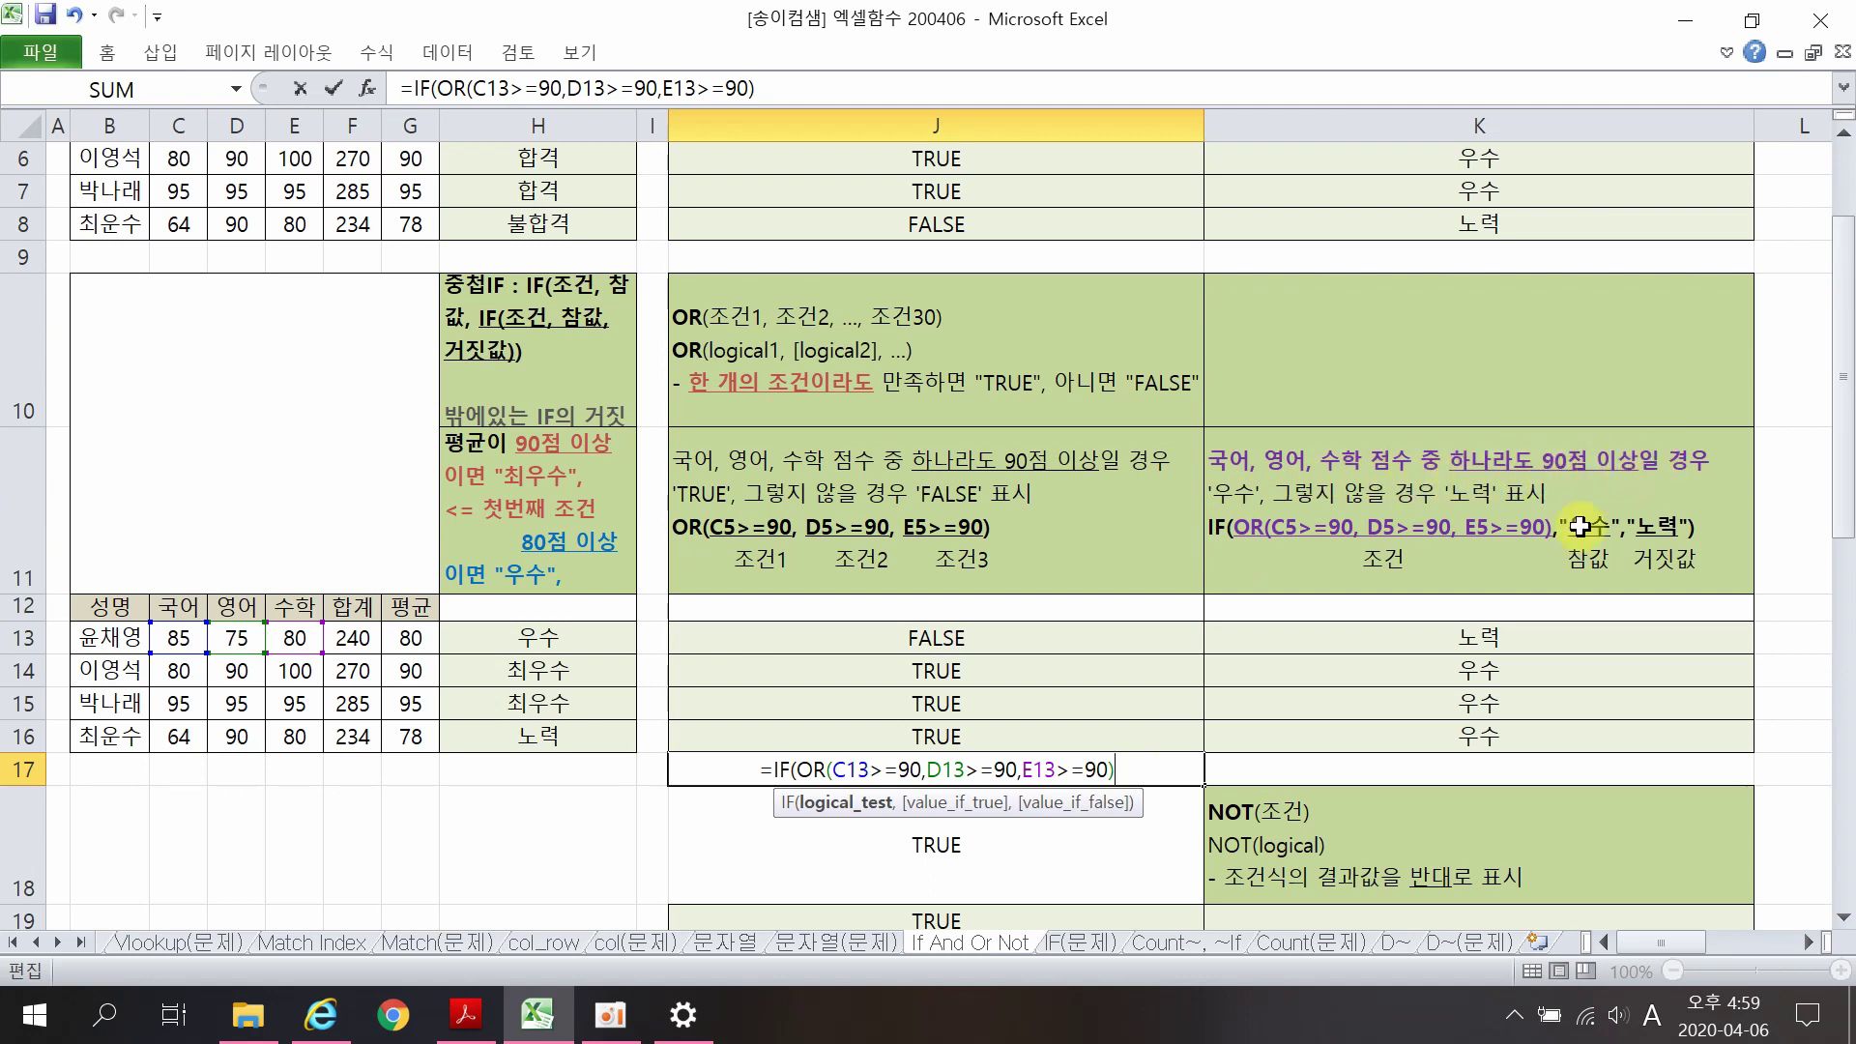
Step: Complete the IF formula in cell J17 with "우수" as the true value and "노력" as the false value
text(,)
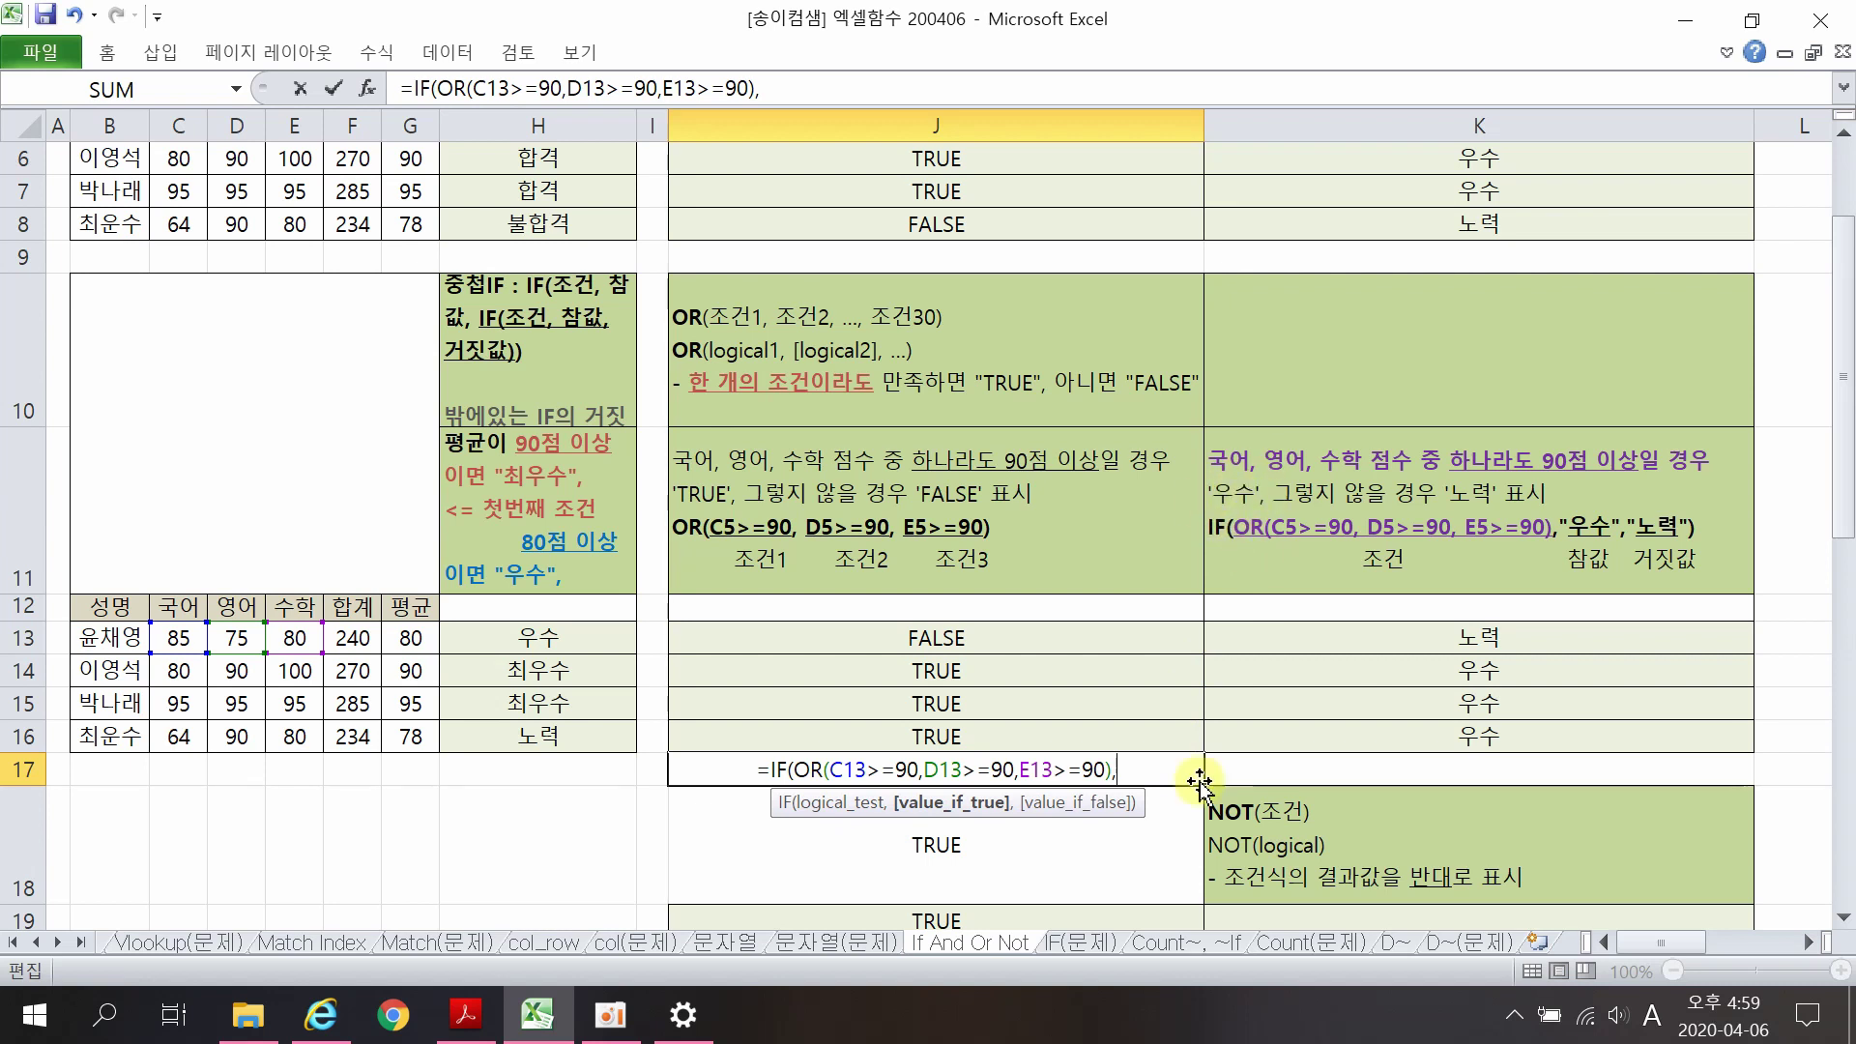
text("D)
key(BackSpace)
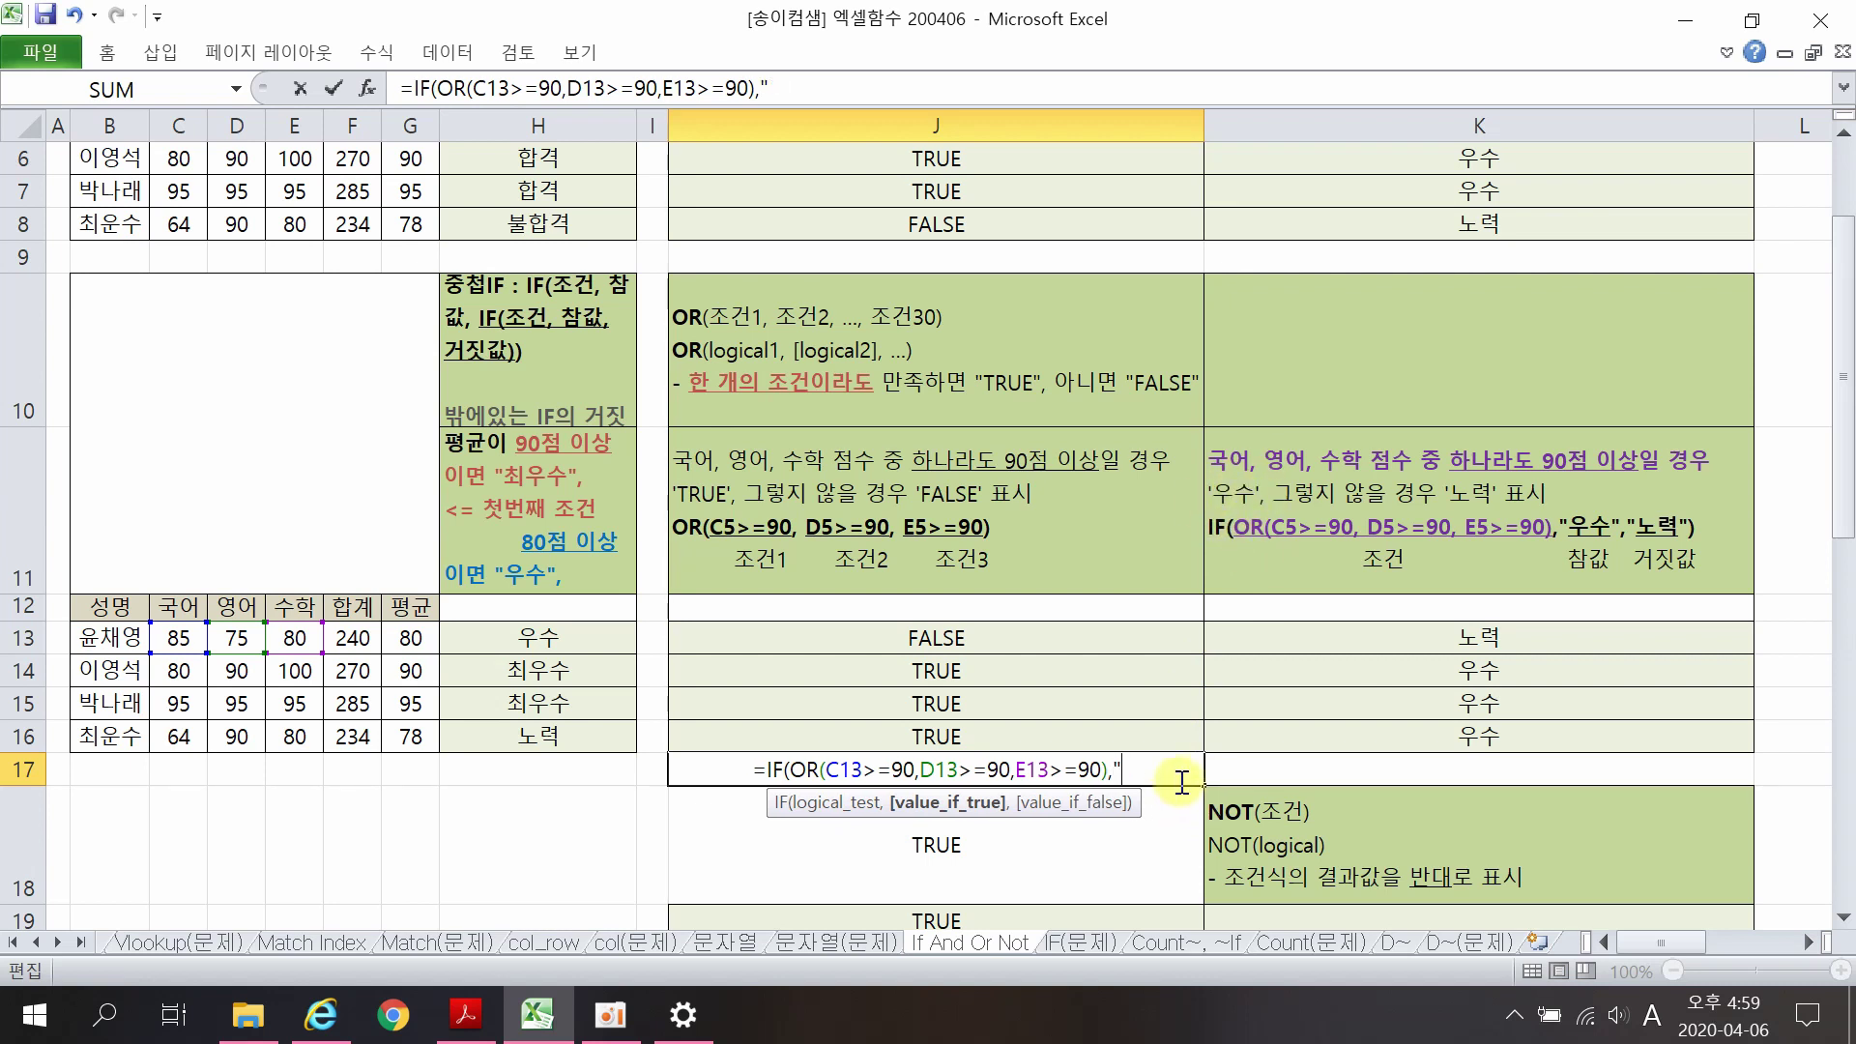
key(Hangul)
text(우수",)
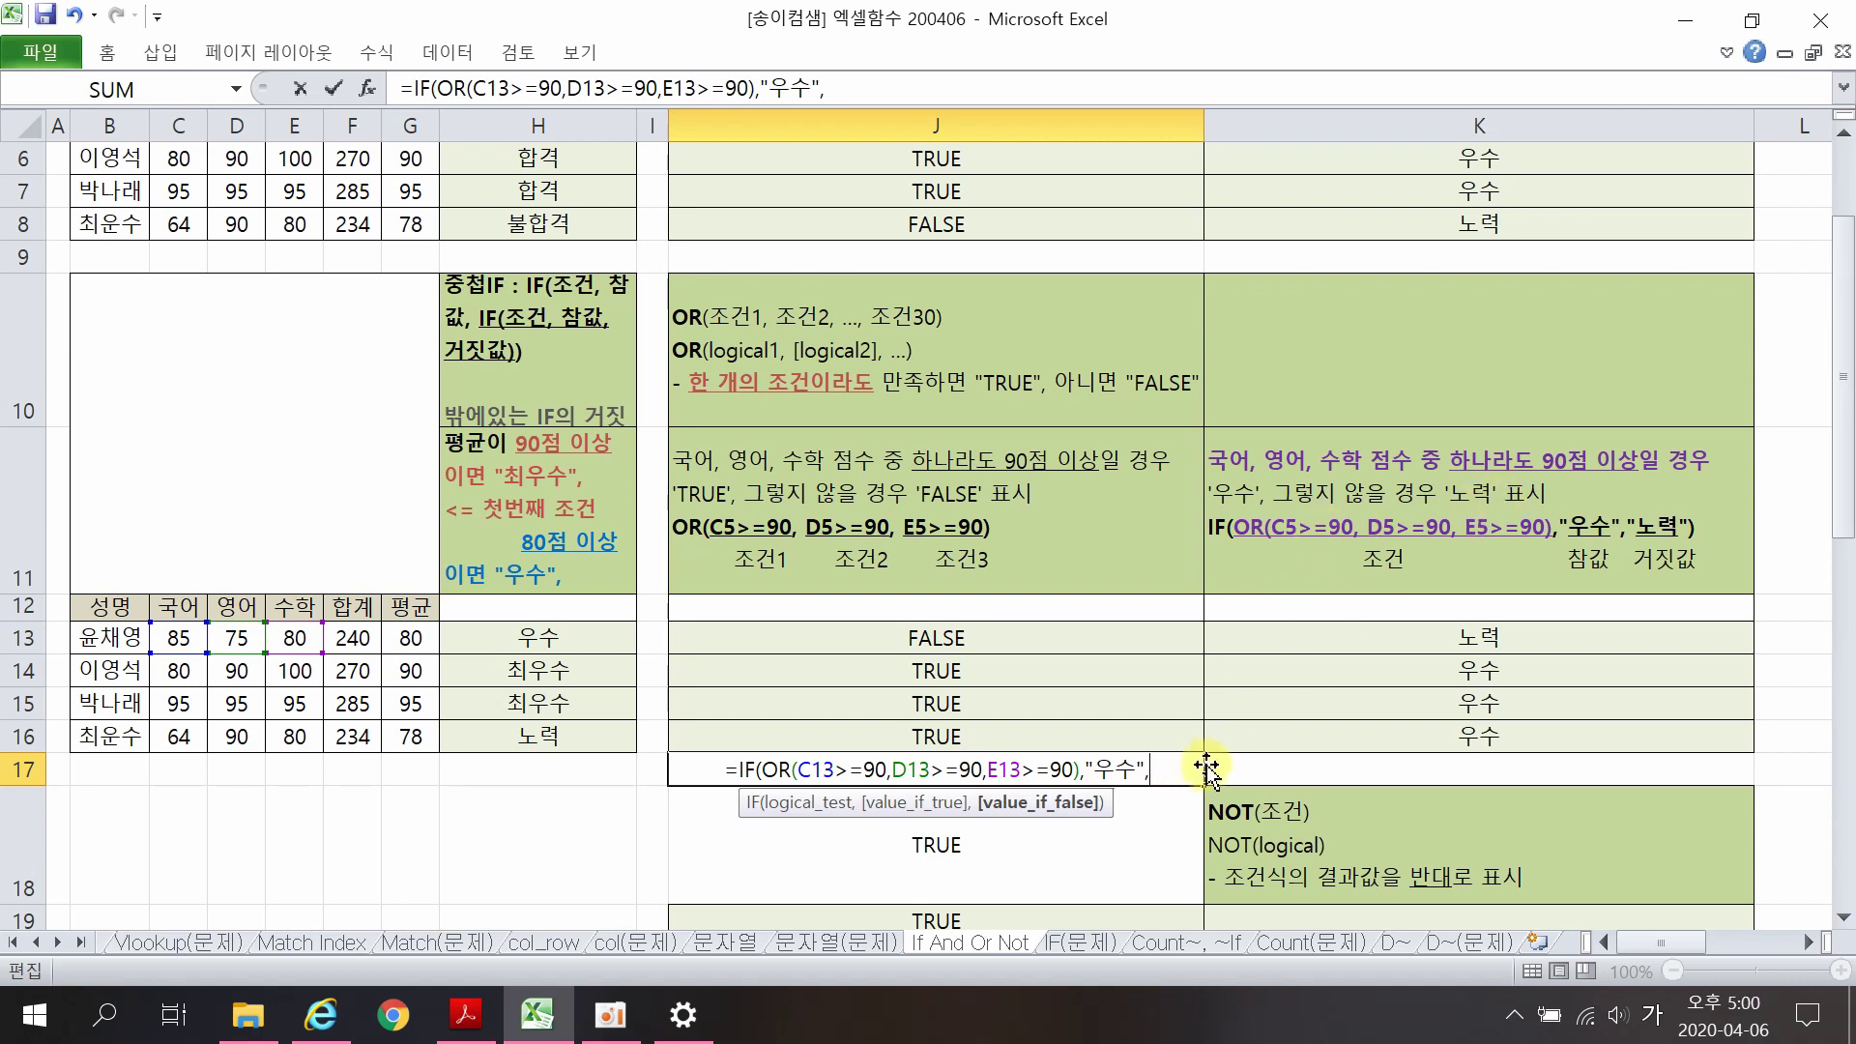
text("노력)
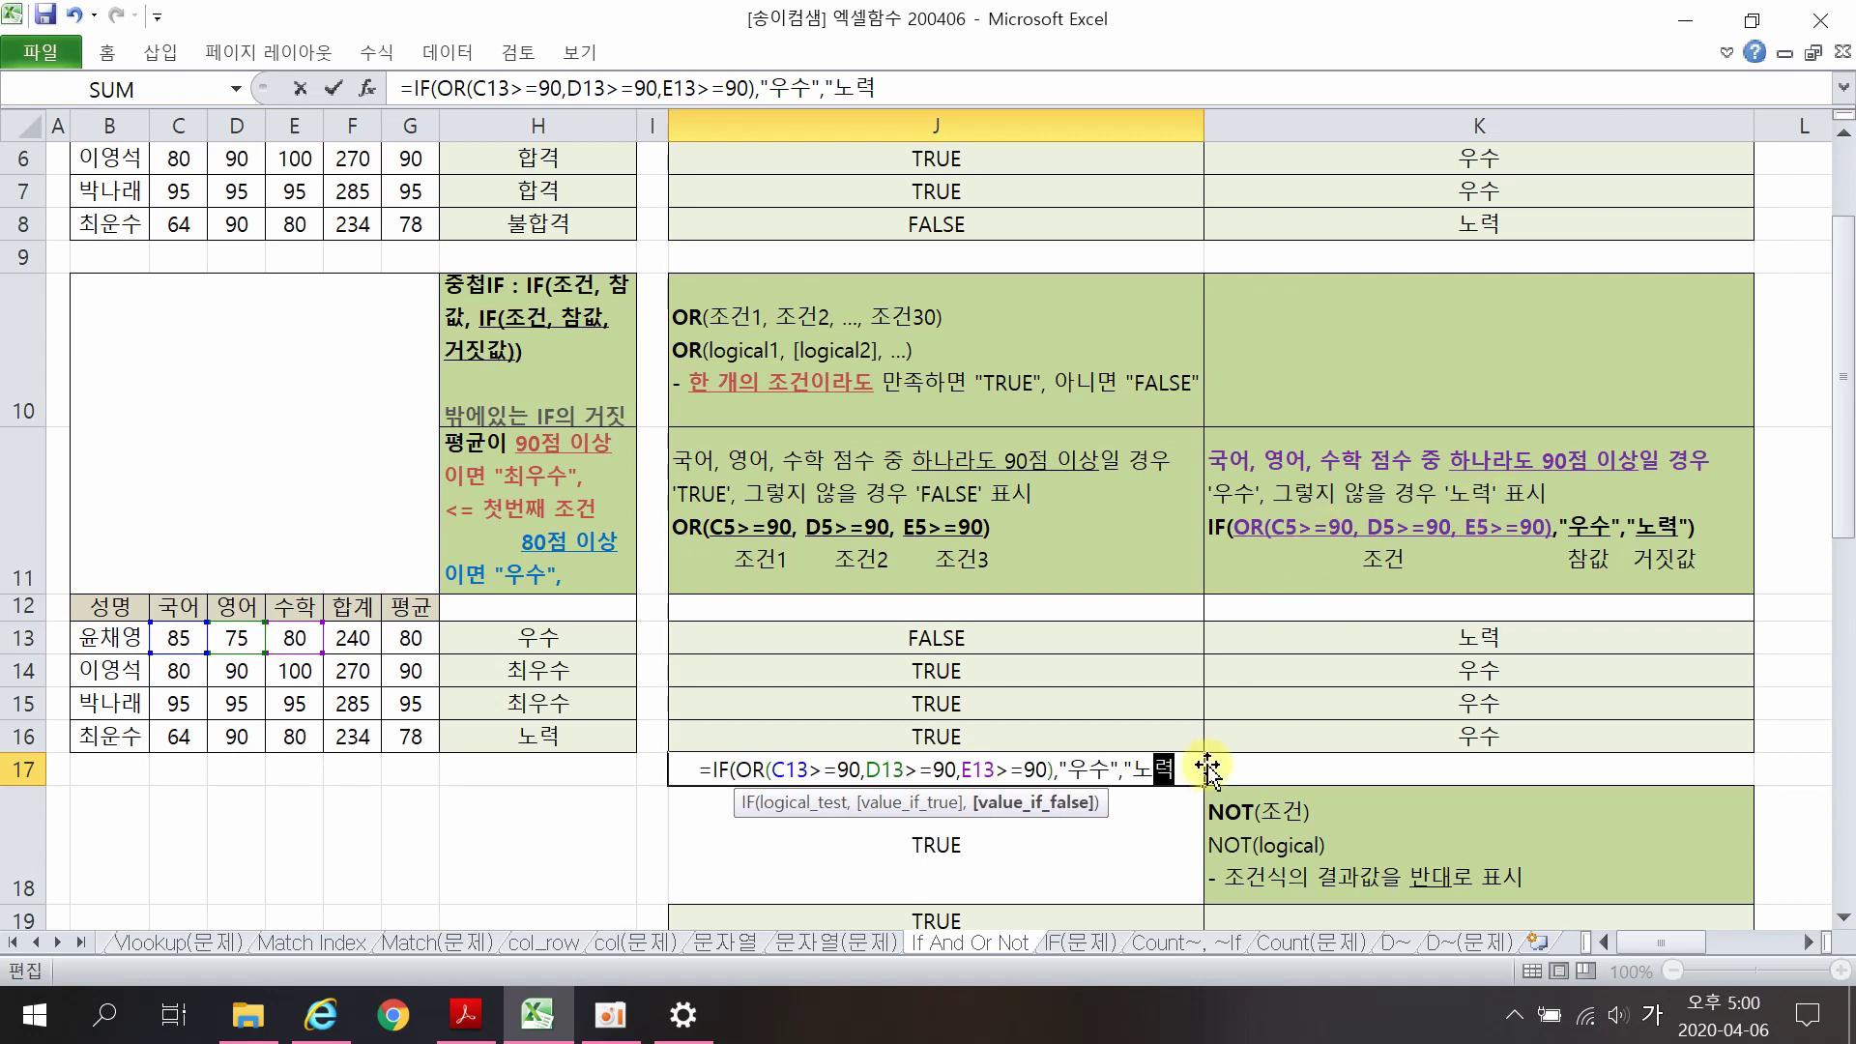
text("))
key(Return)
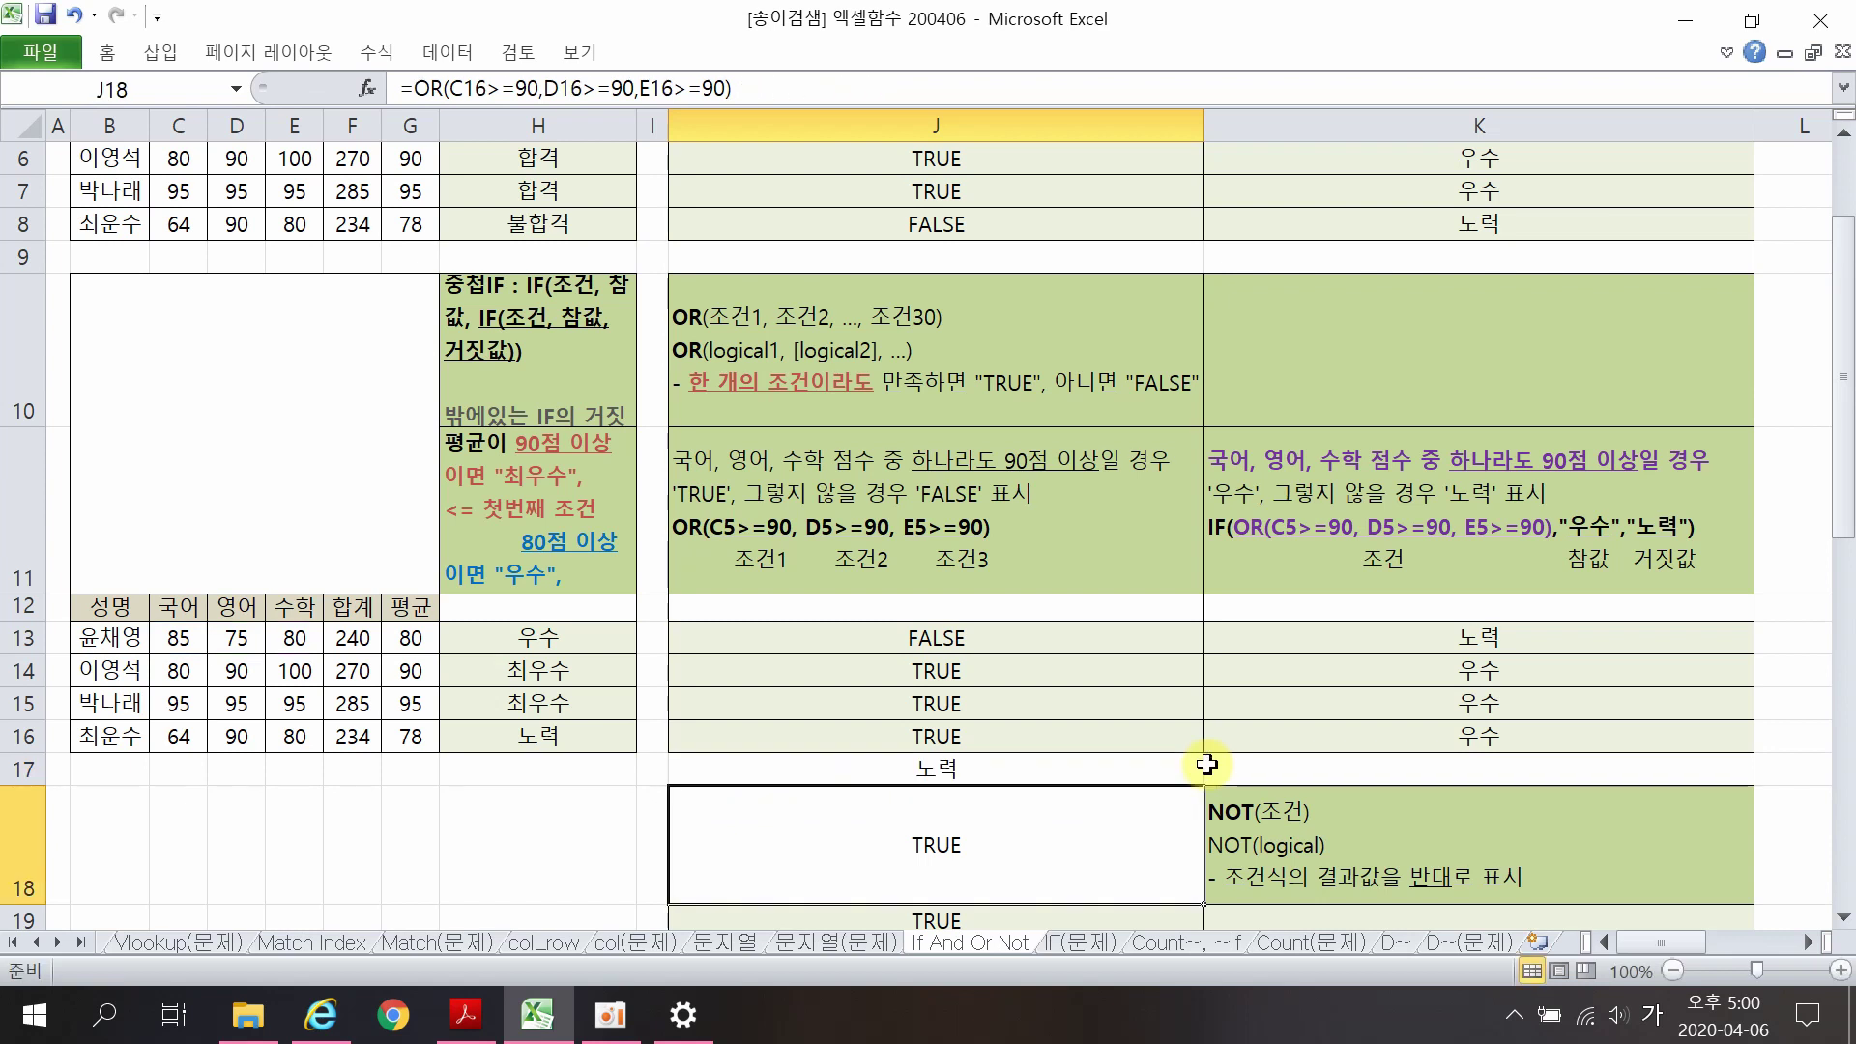
Step: Compare the three subject scores in C13:E13 with the IF and OR formula's result in cell J17
click(885, 767)
drag(179, 640, 290, 638)
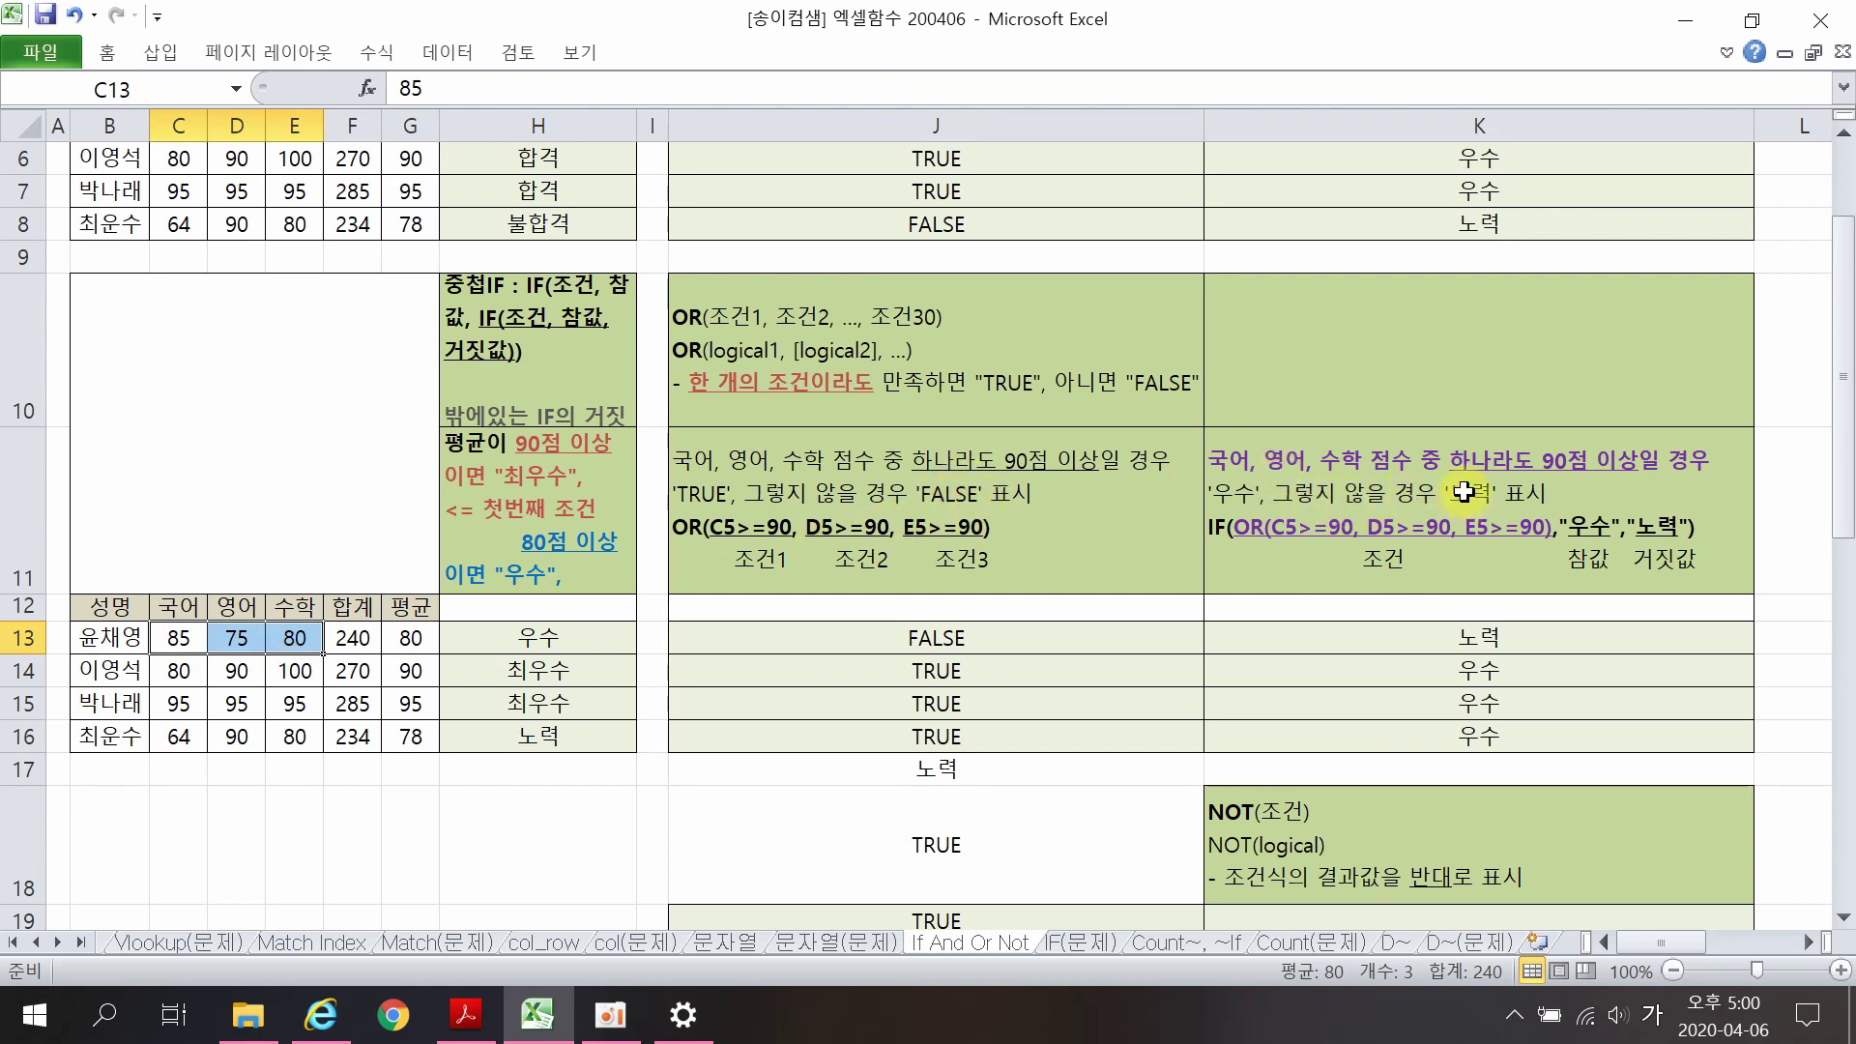
click(957, 778)
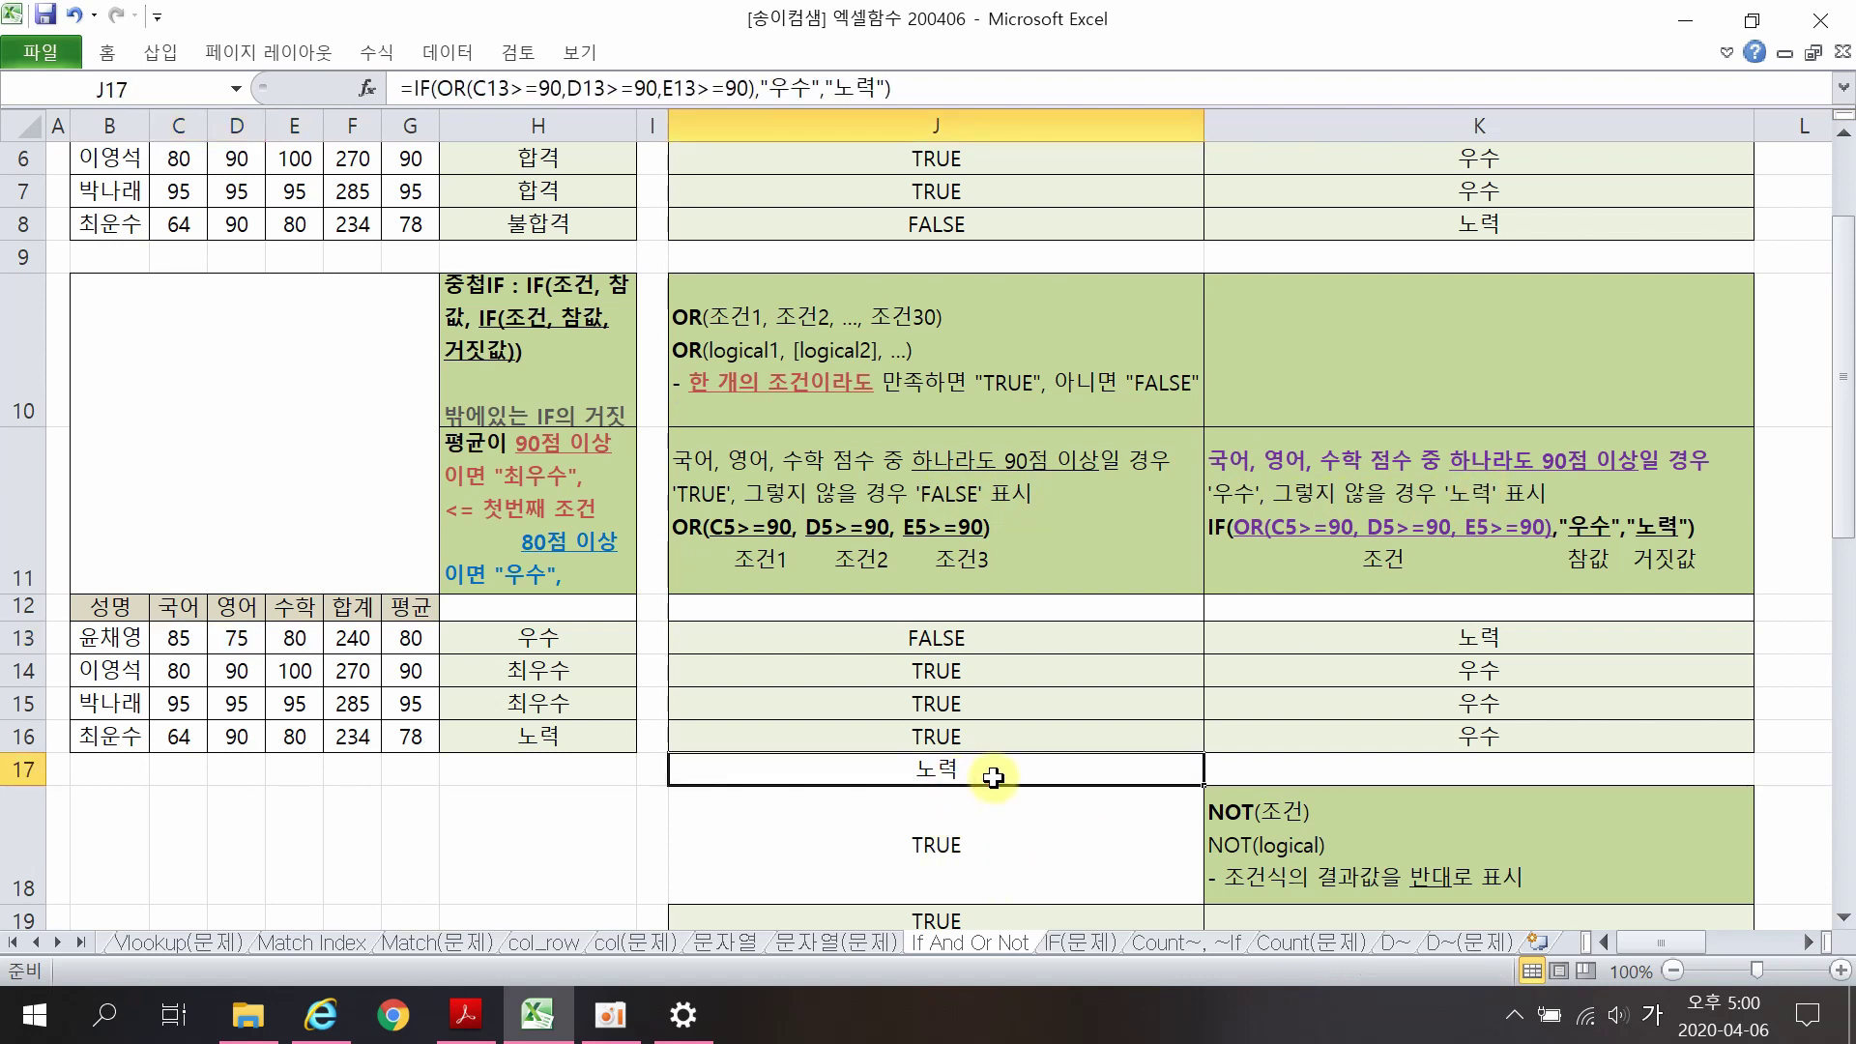
Step: Review the NOT function explanation in cell K18 and the logical value in cell J19
scroll(994, 778, up, 2)
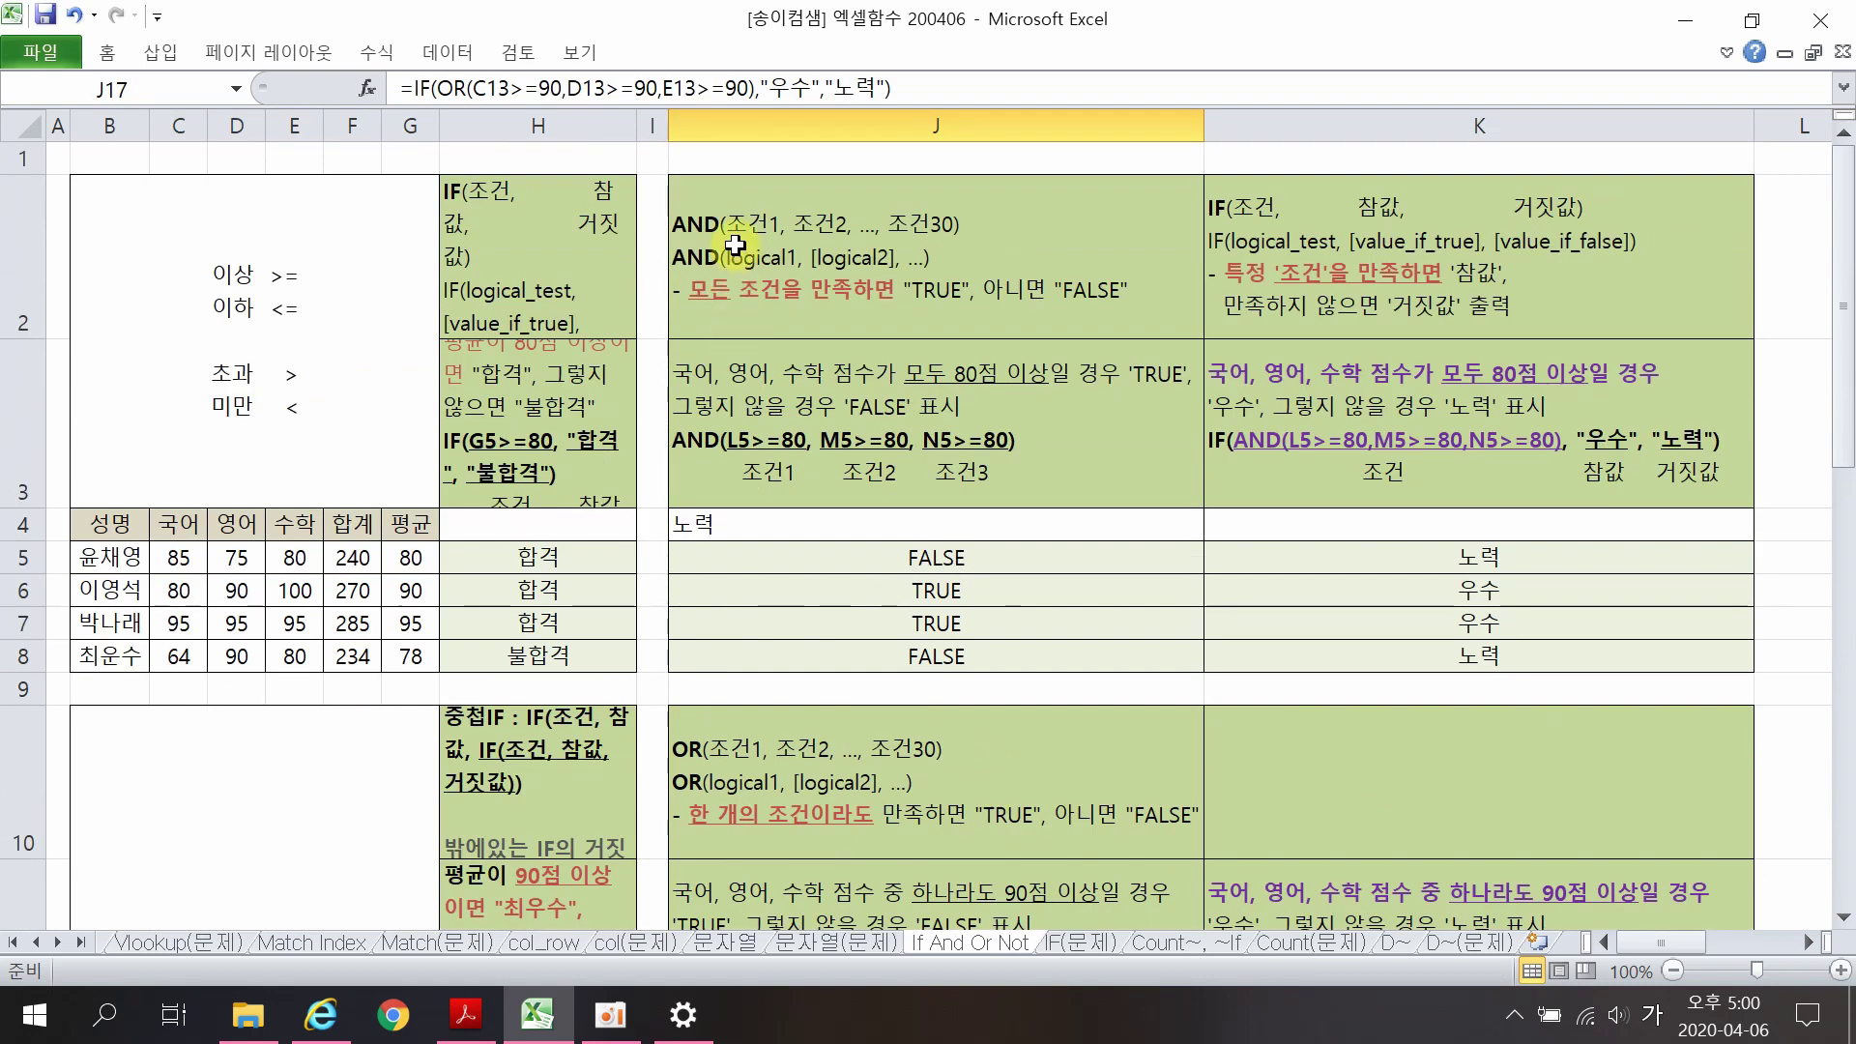
scroll(935, 757, down, 3)
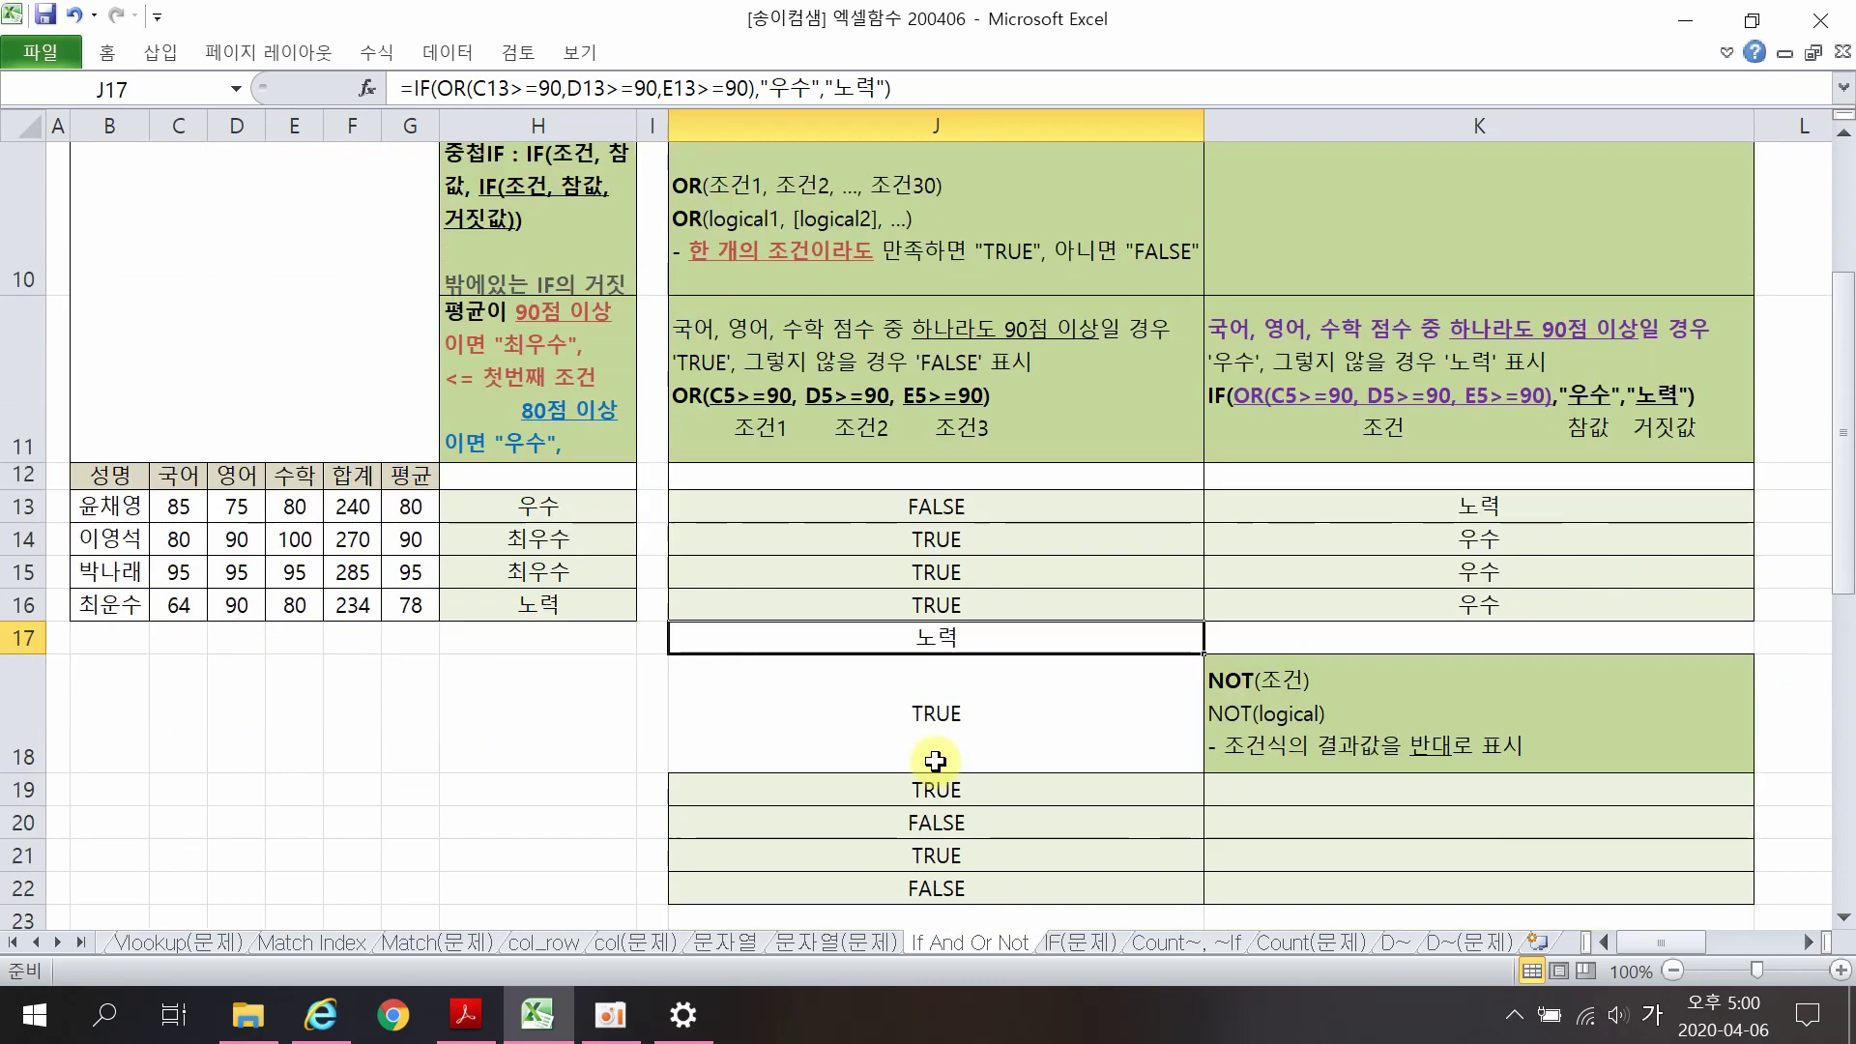
click(1258, 683)
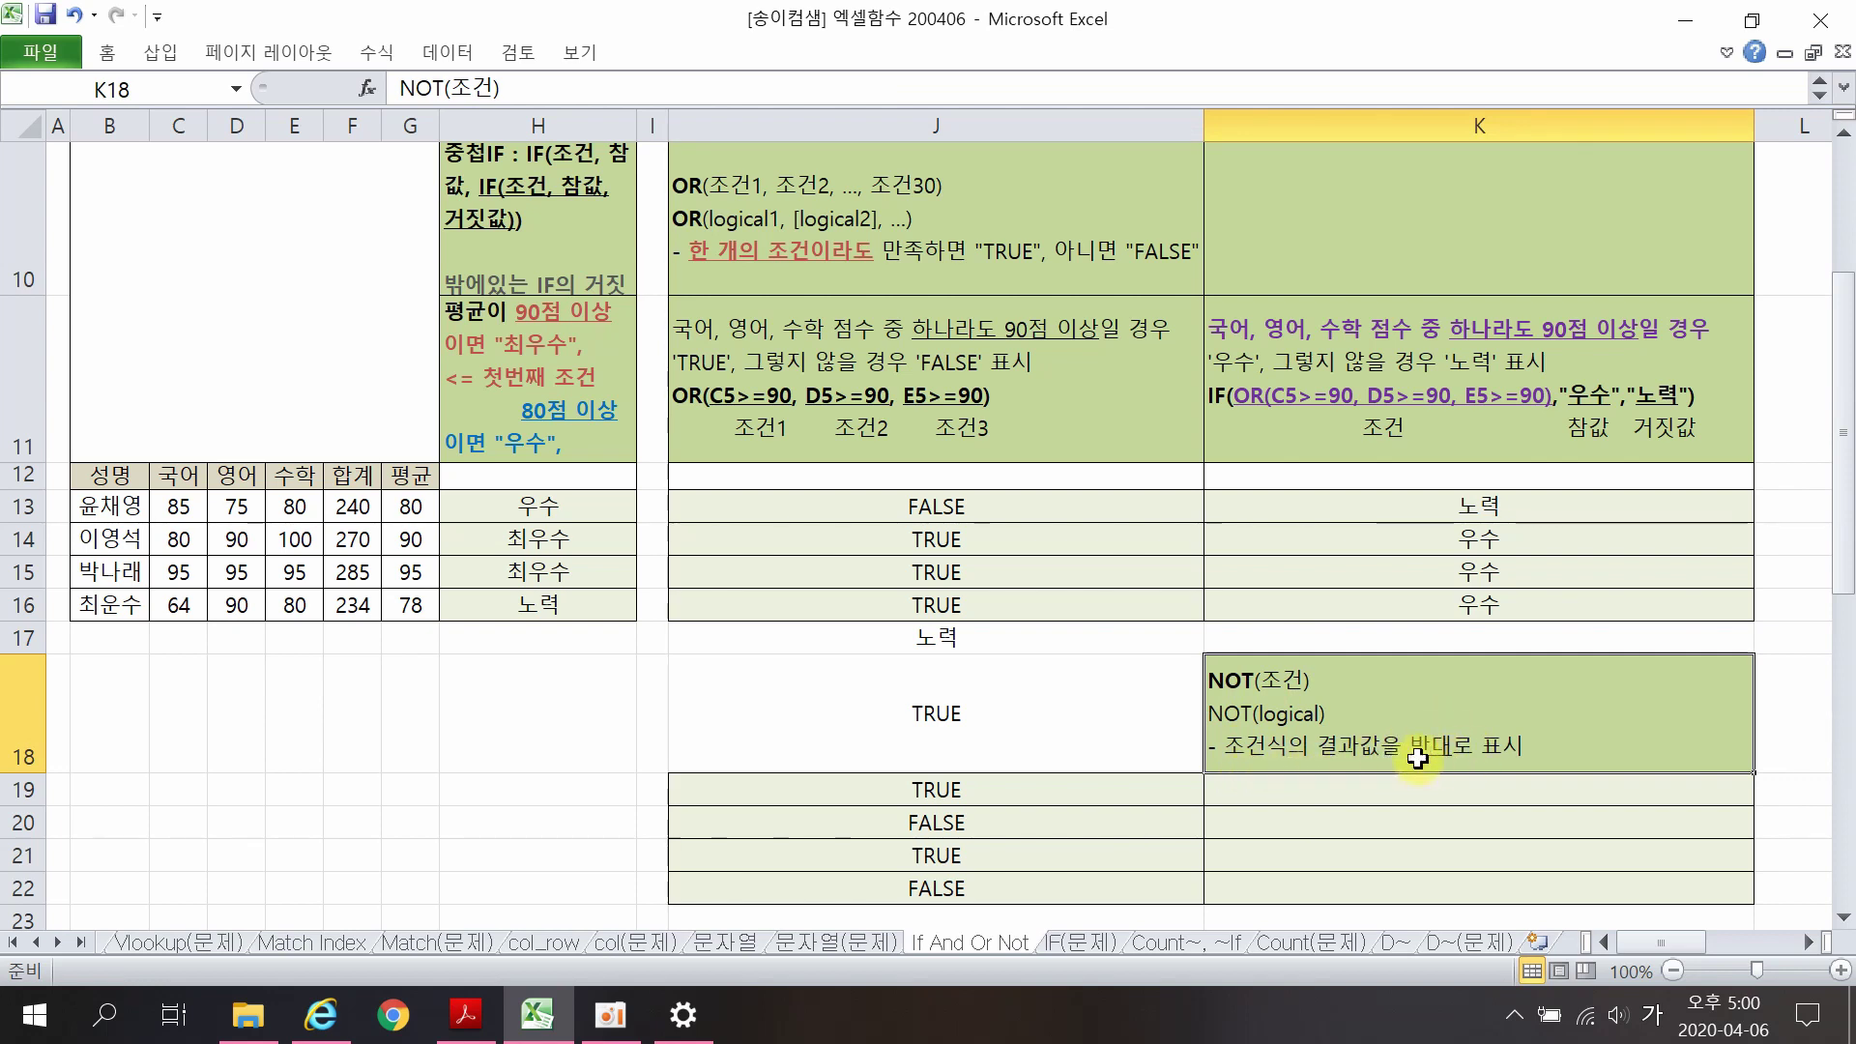
click(996, 791)
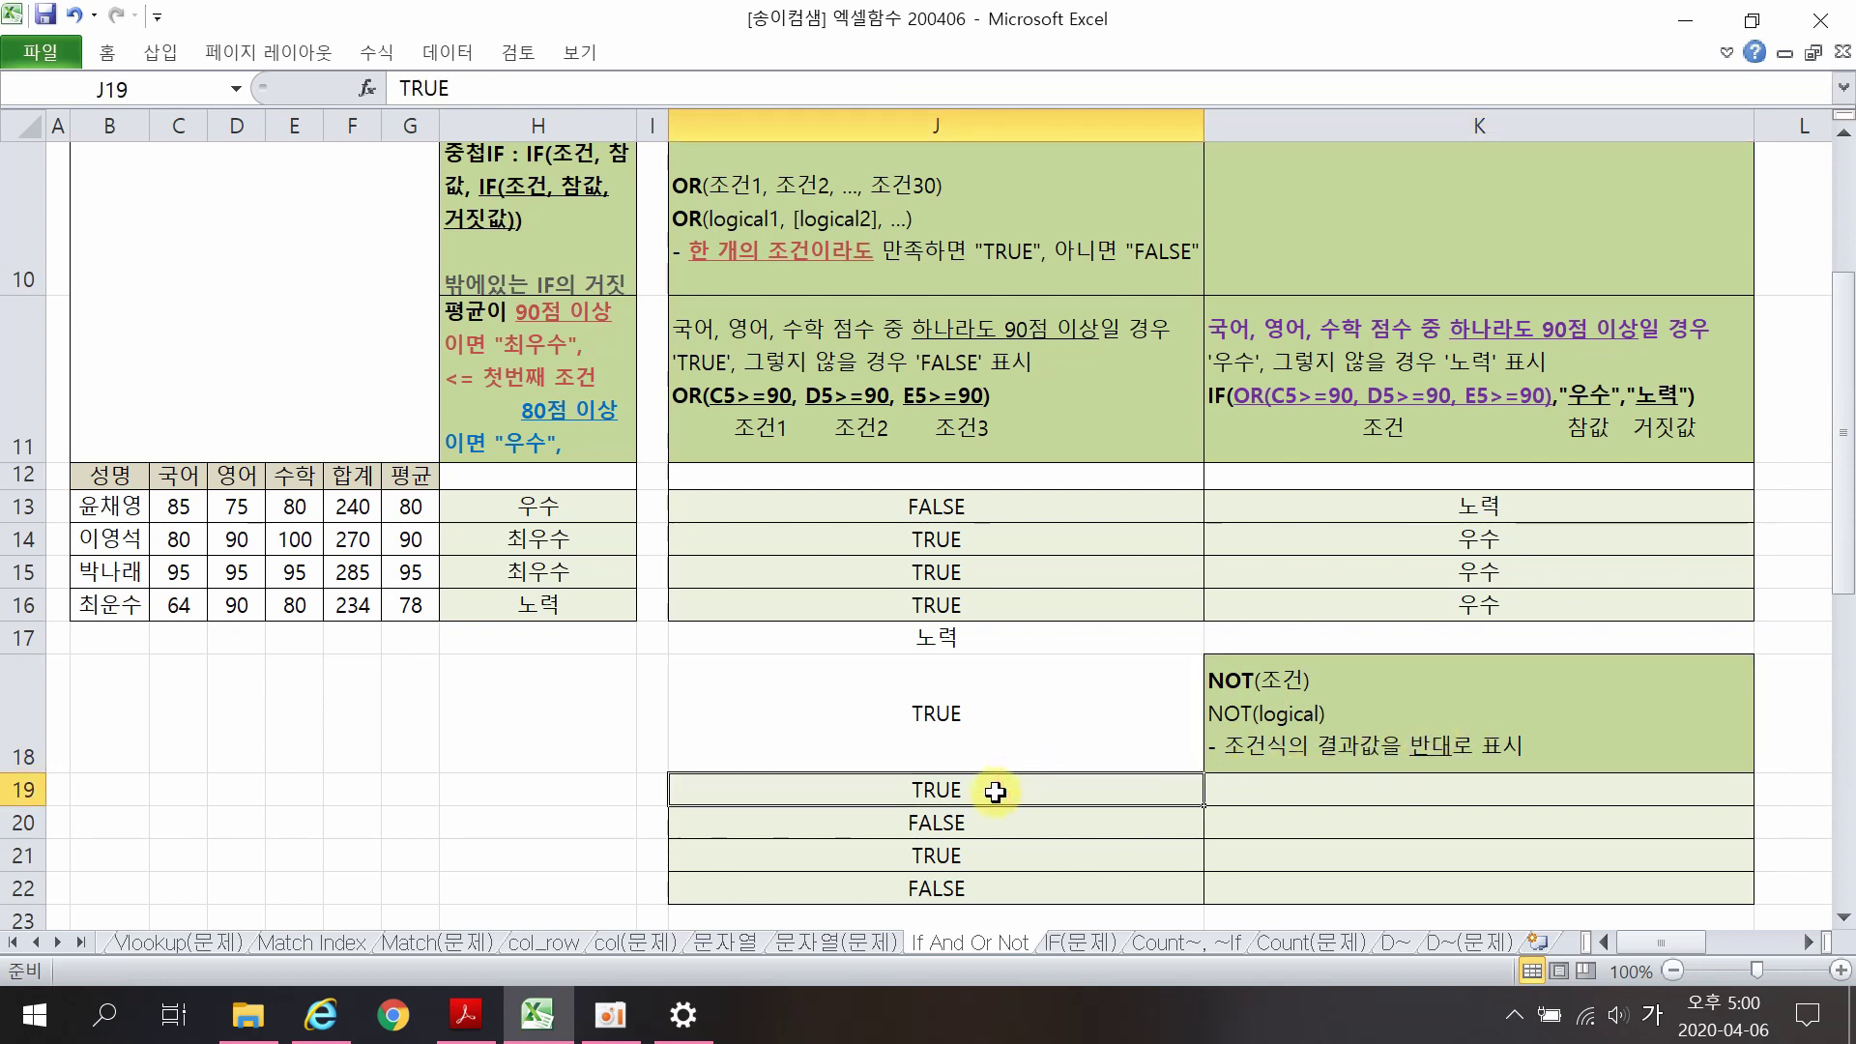
Step: Enter the formula =NOT(J19) in cell K19 to reverse the logical value of J19
click(1291, 788)
text(=)
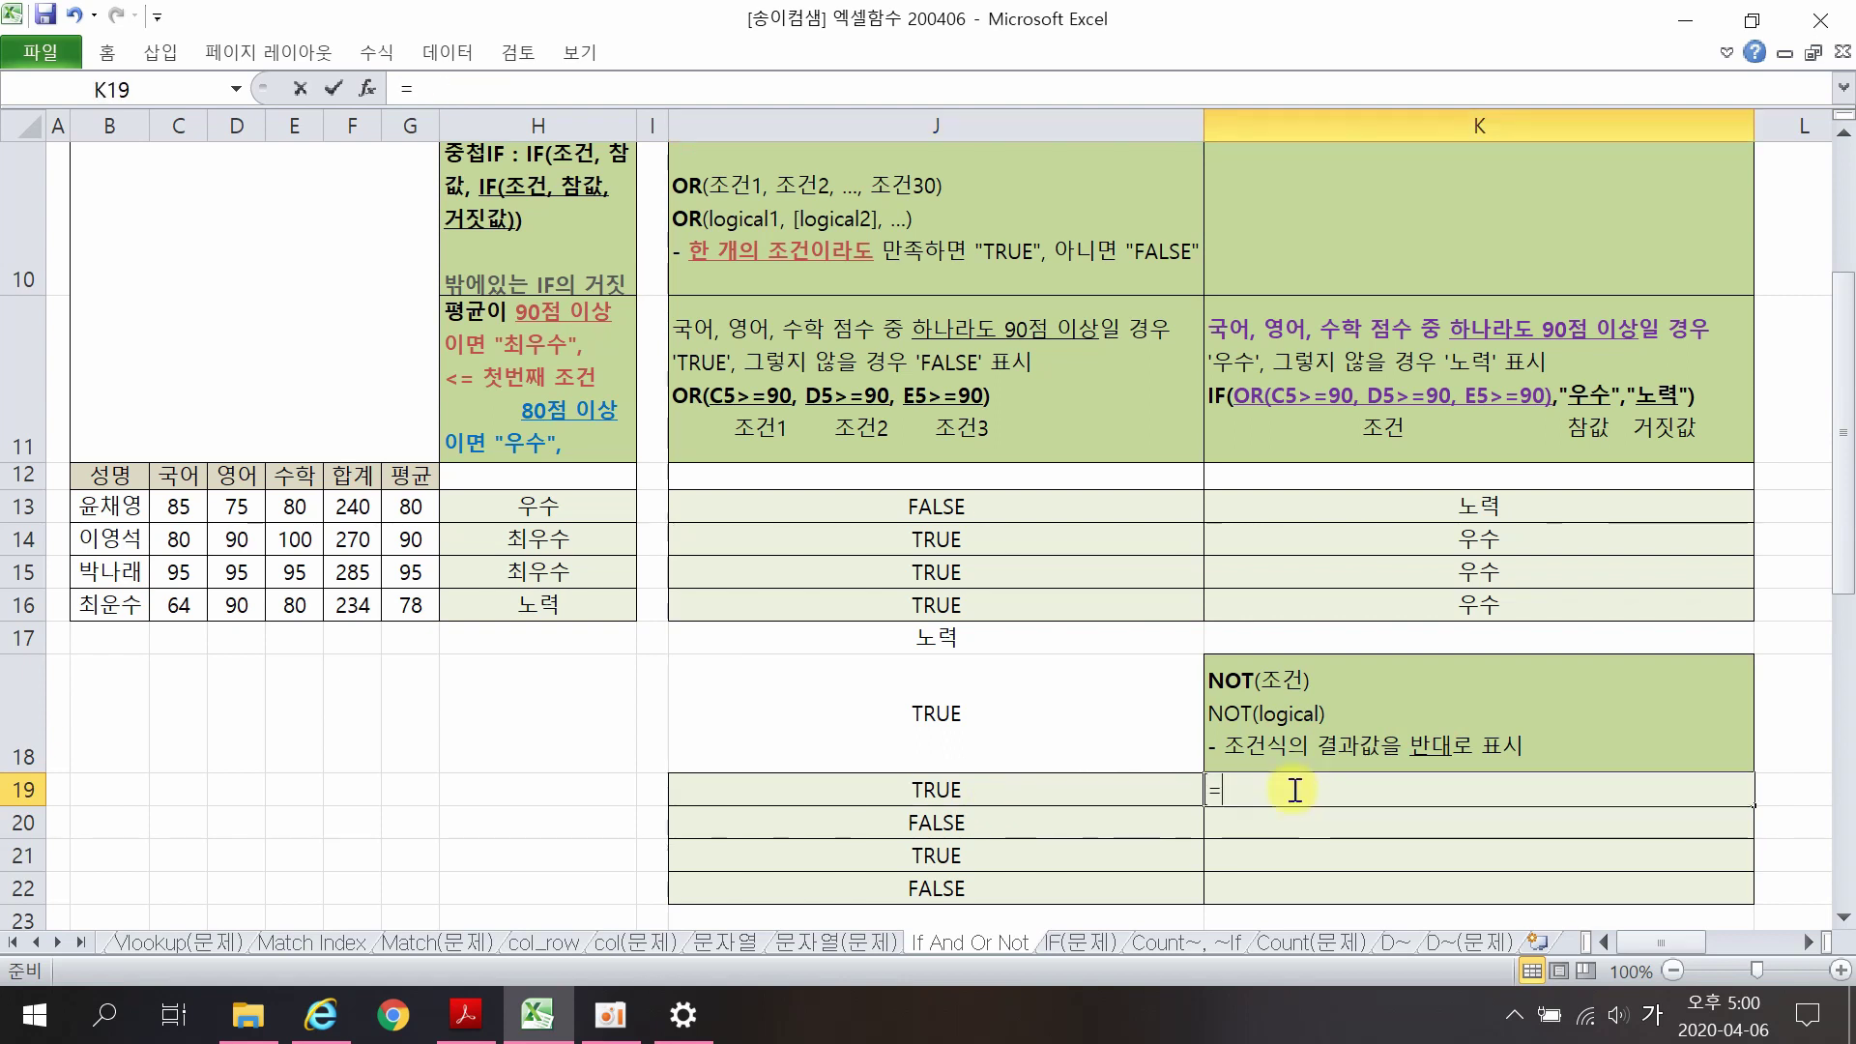
text(ㅜㅐㅅ)
key(BackSpace)
key(BackSpace)
key(BackSpace)
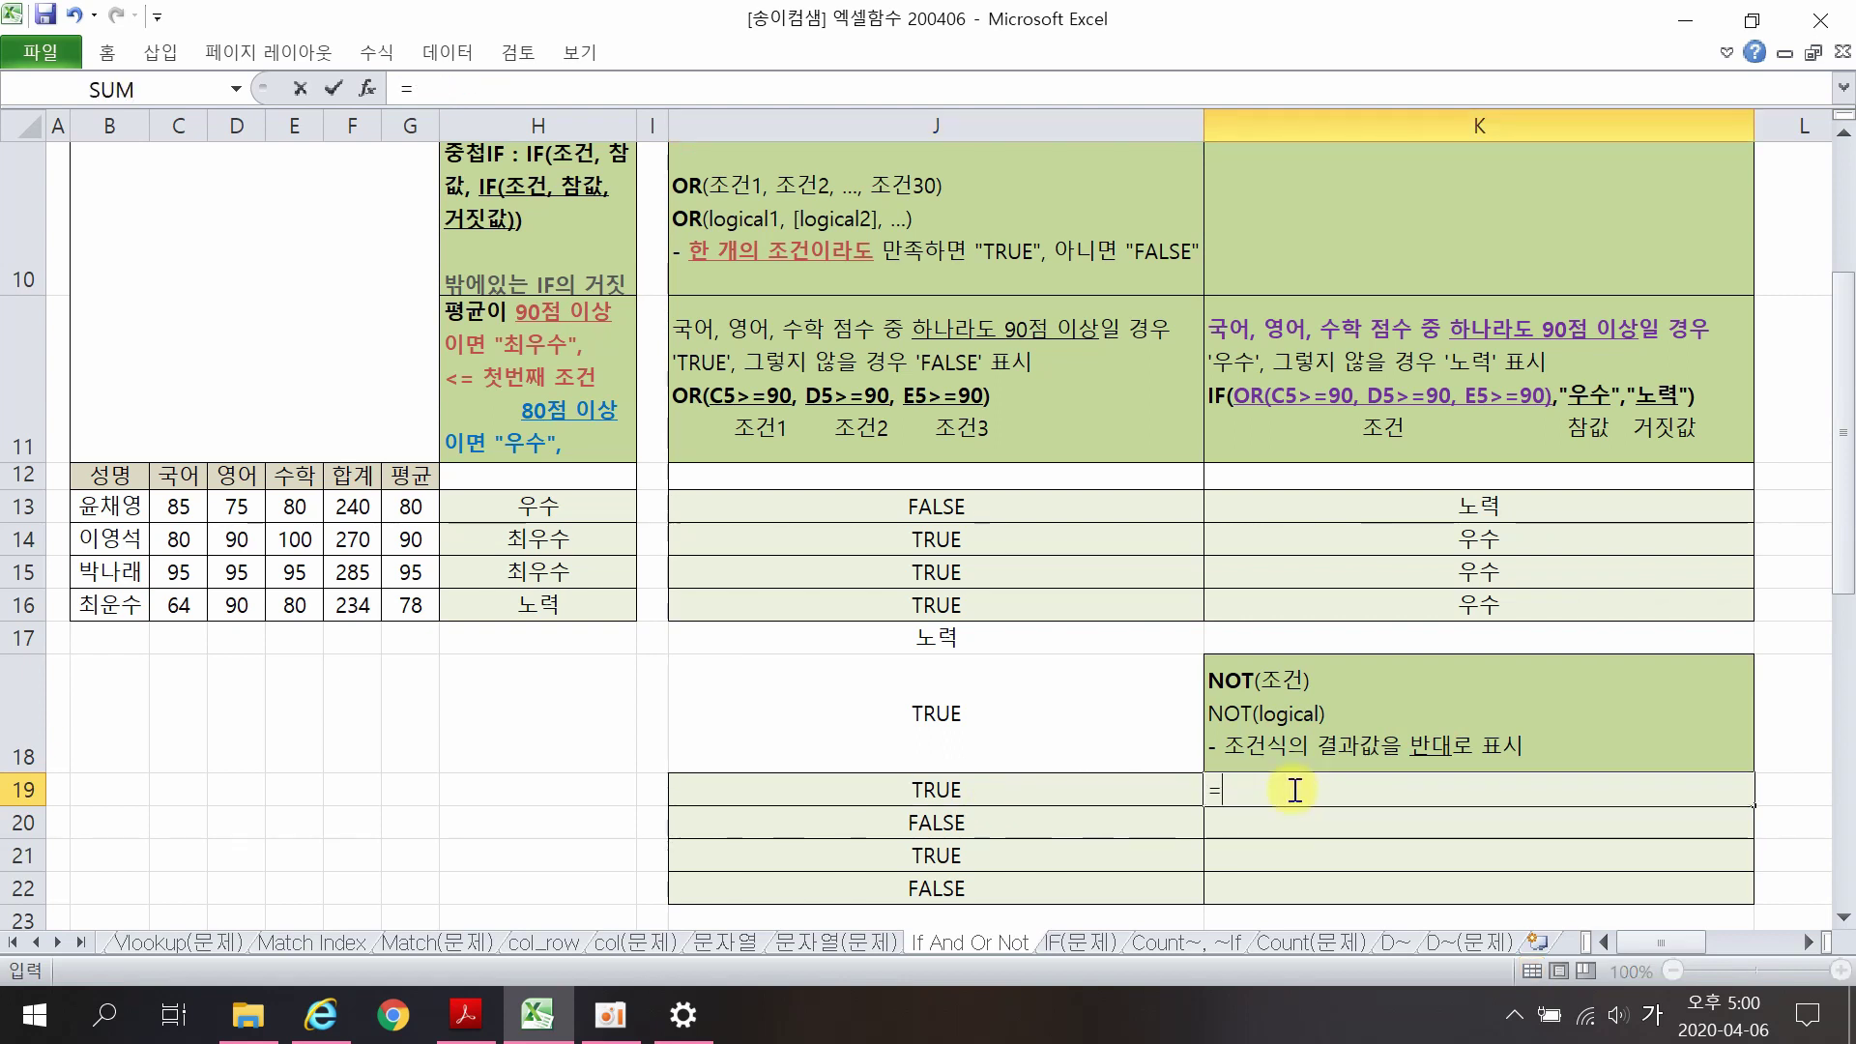
key(Hangul)
text(NOT)
double_click(1299, 826)
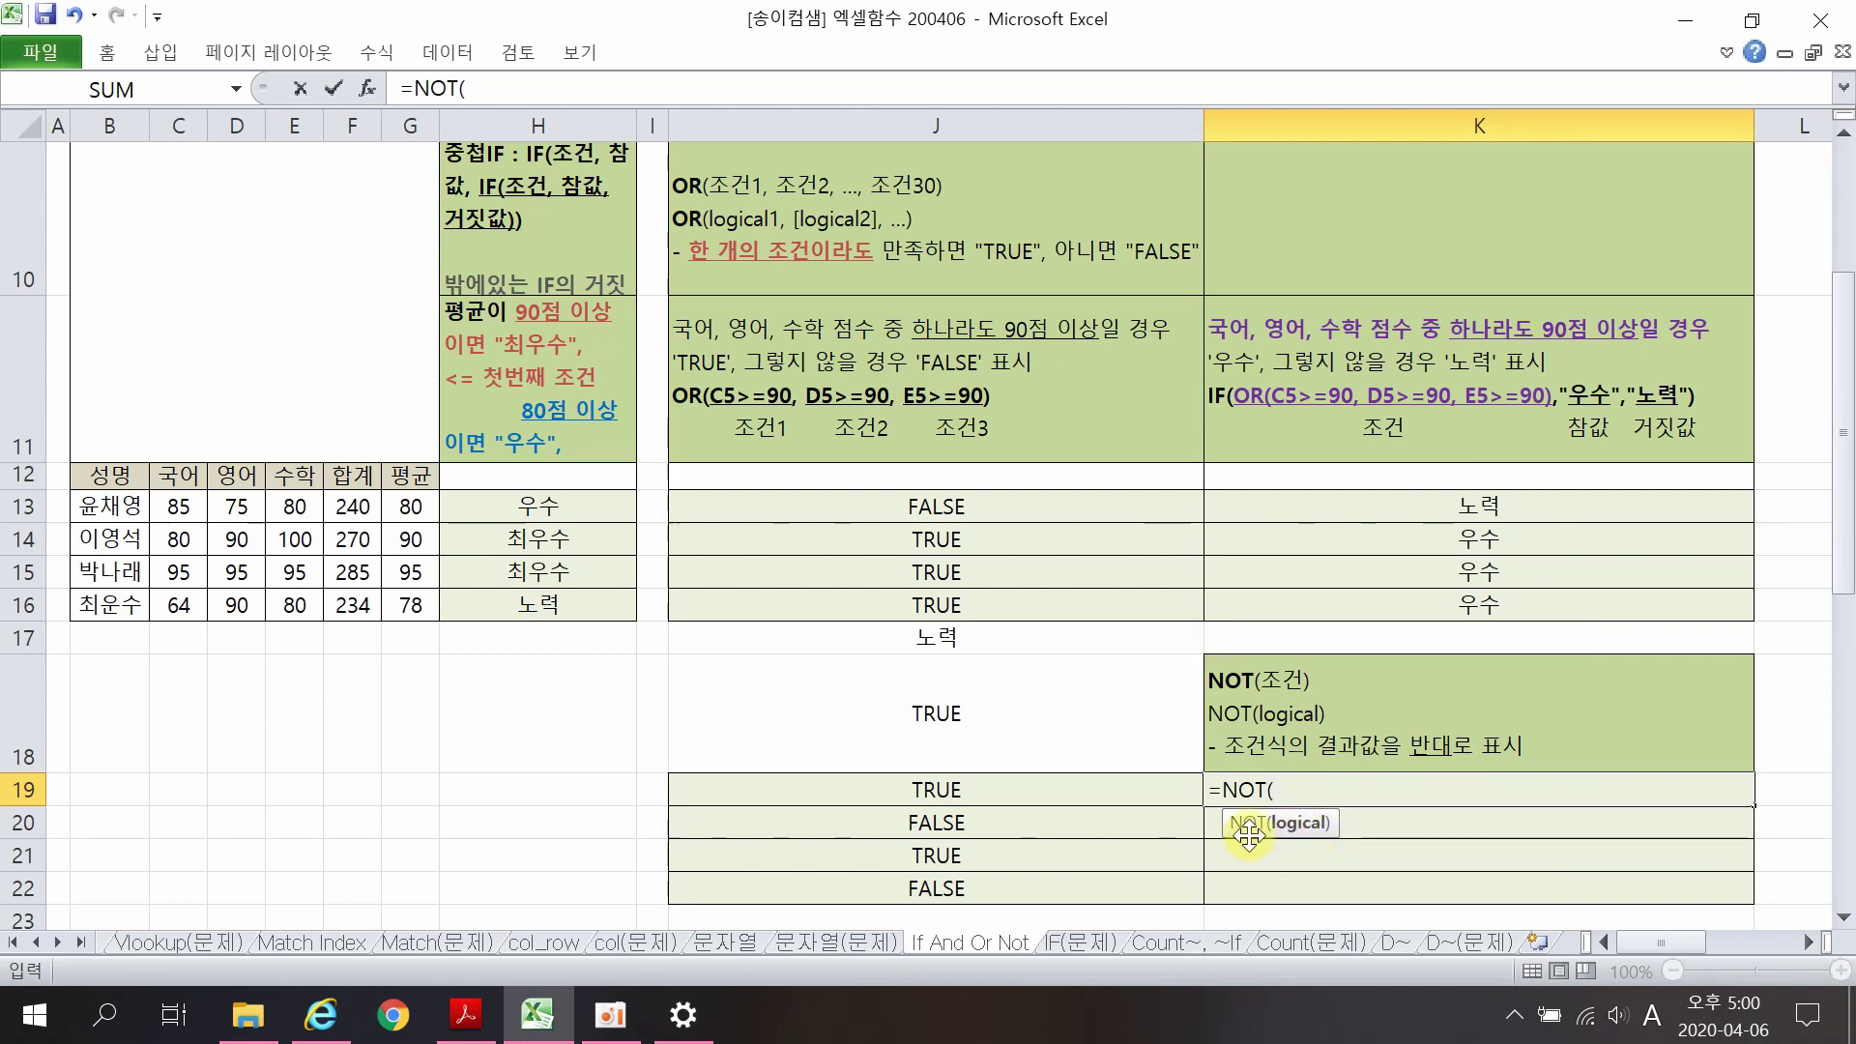
click(1010, 790)
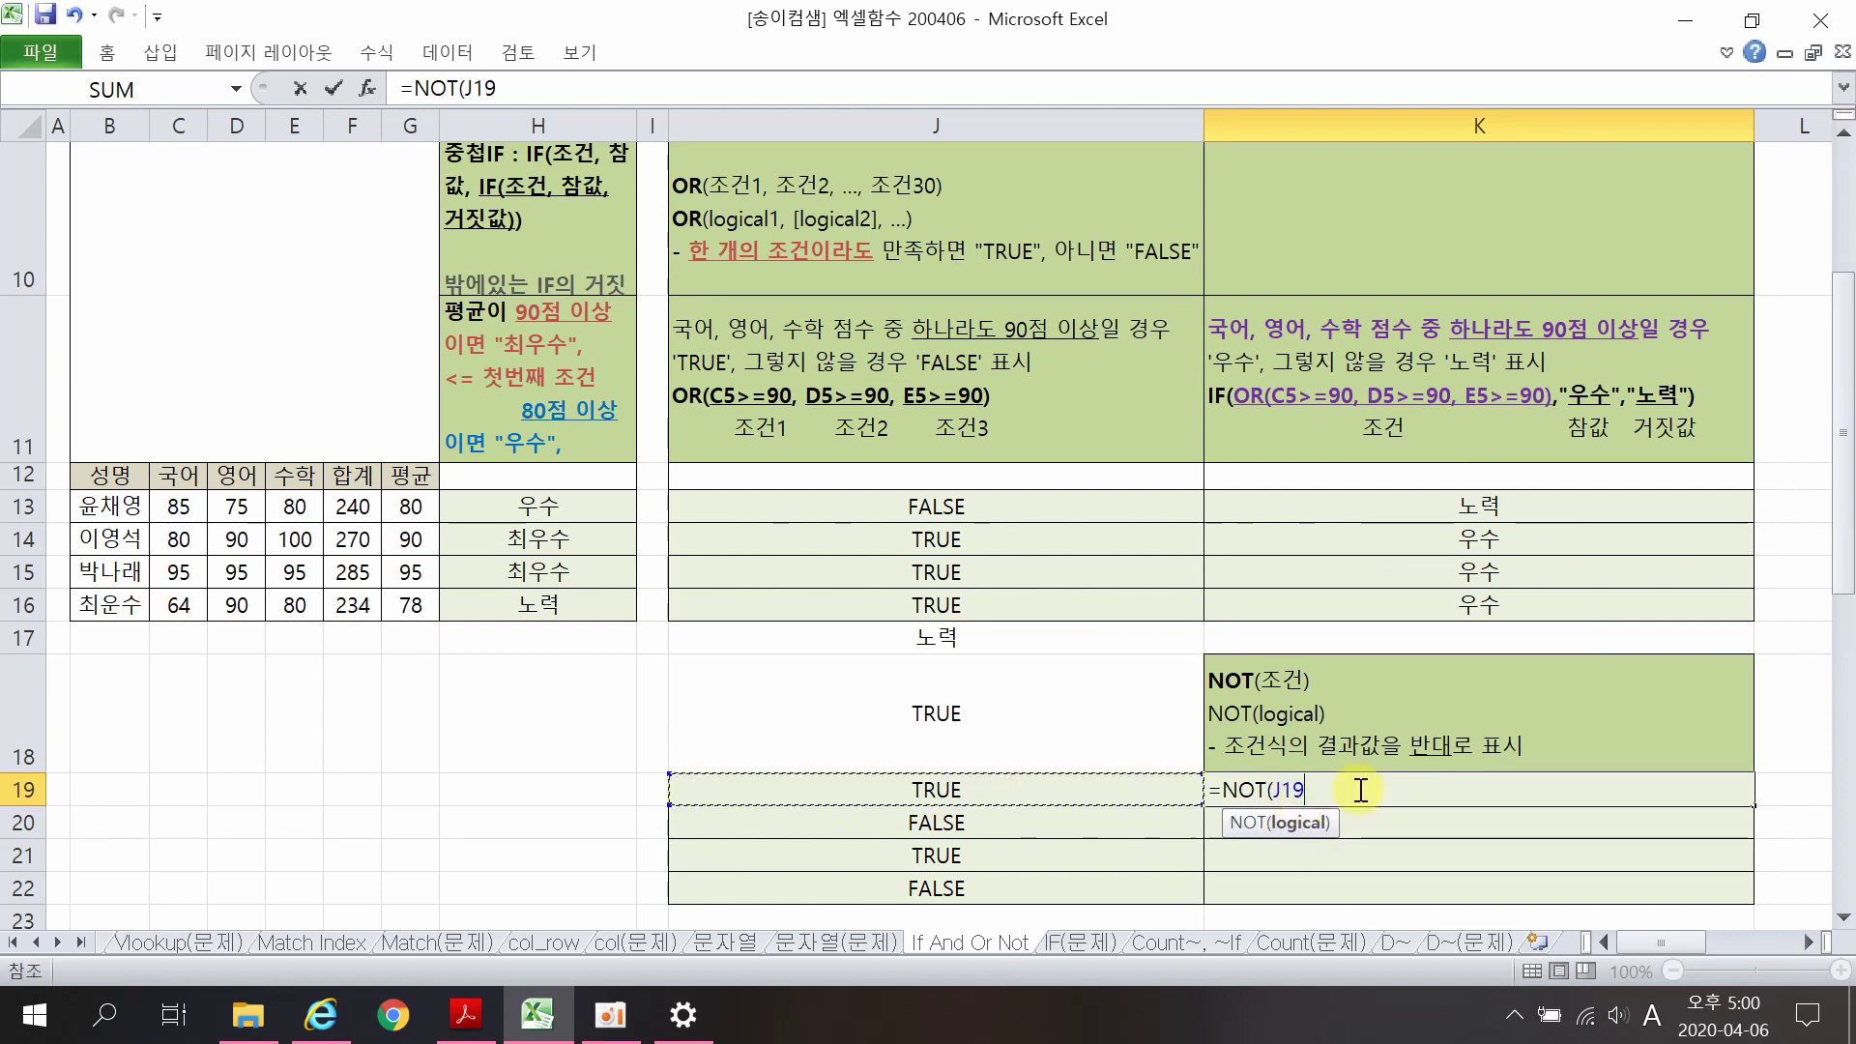
text())
key(Return)
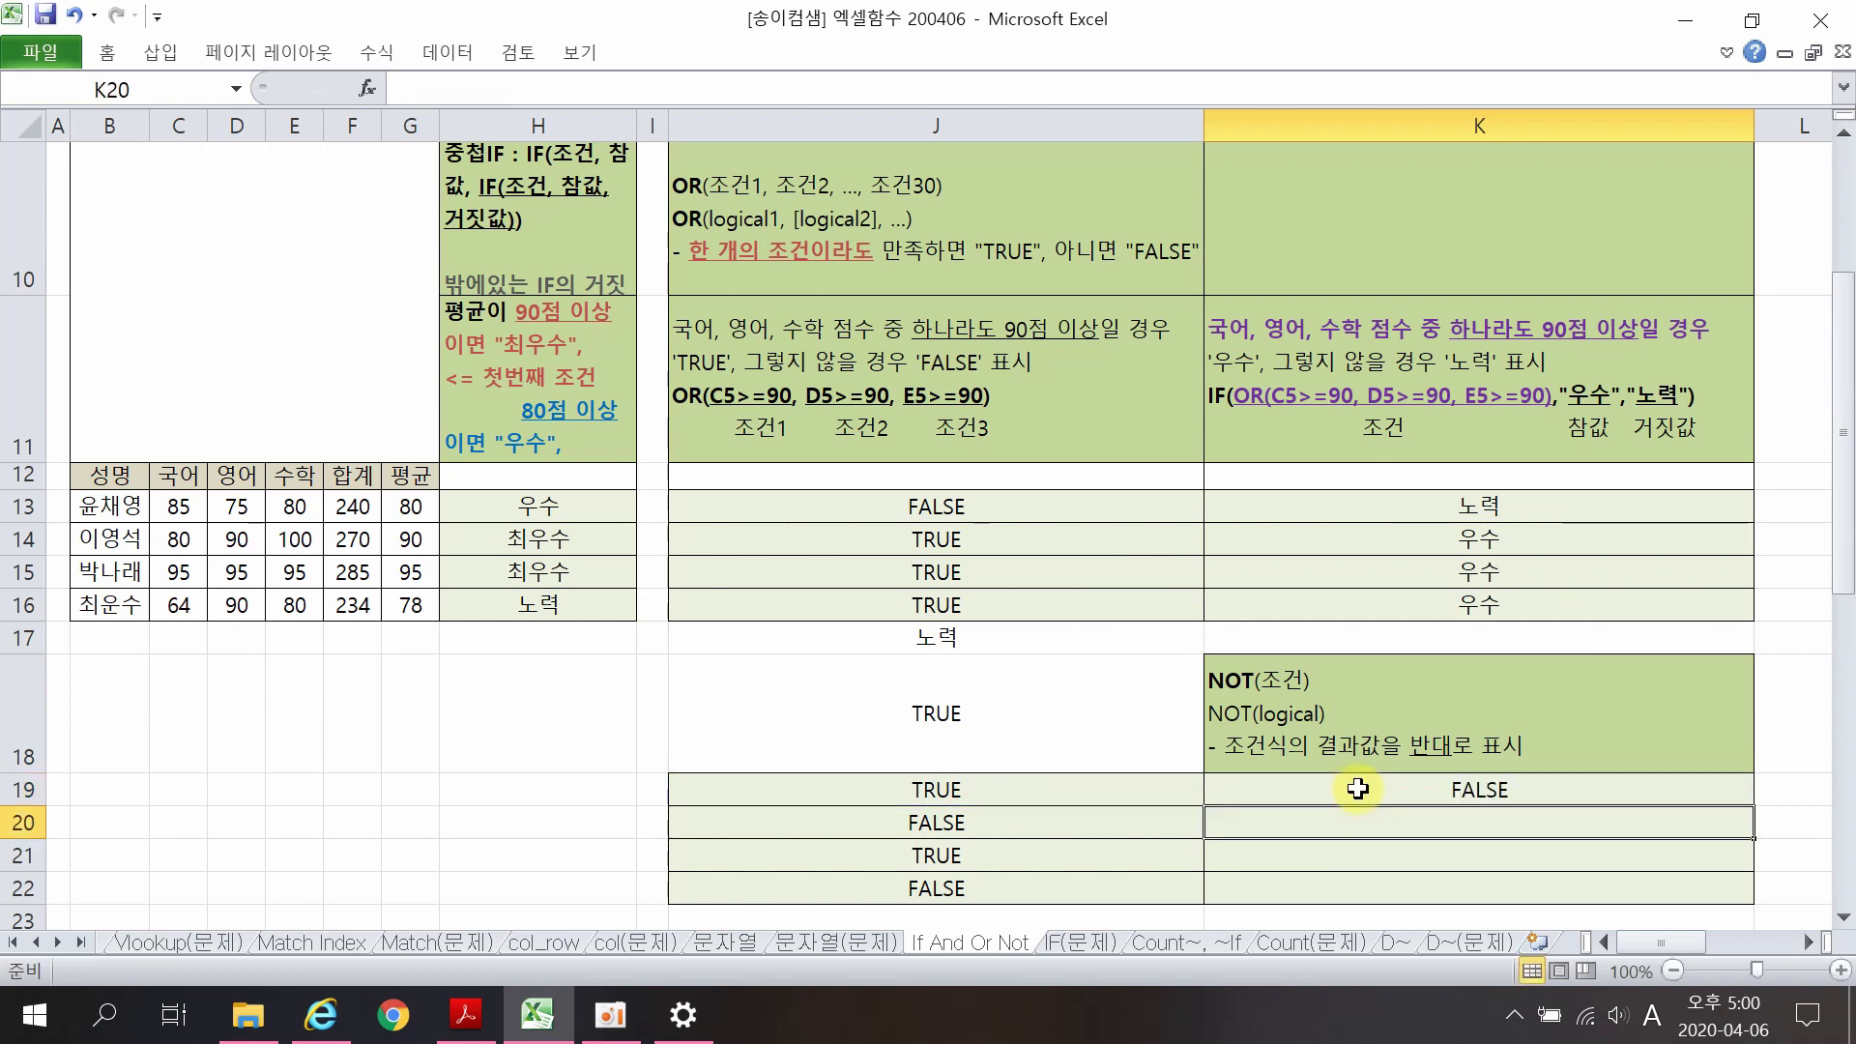
Step: Enter the formula =NOT(J20) in cell K20 to reverse the logical value of J20
click(1358, 788)
drag(1020, 792, 1275, 785)
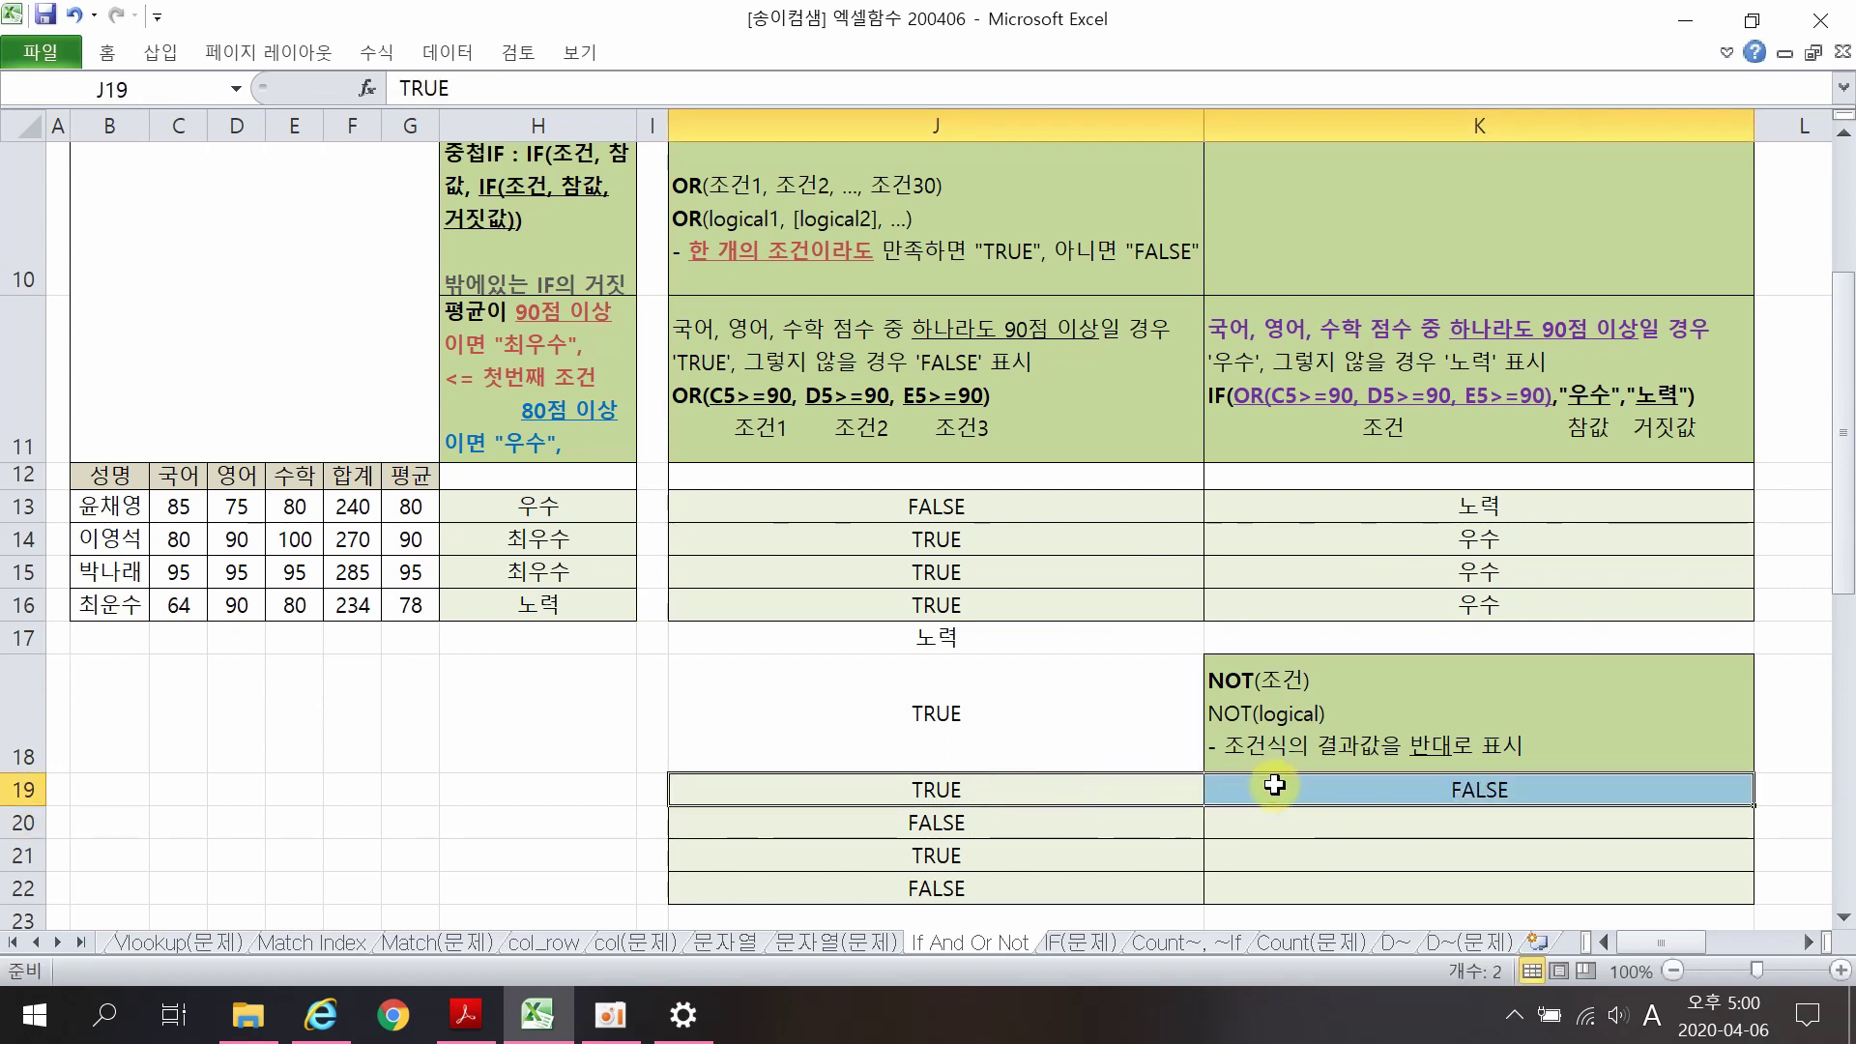
click(1314, 821)
text(=)
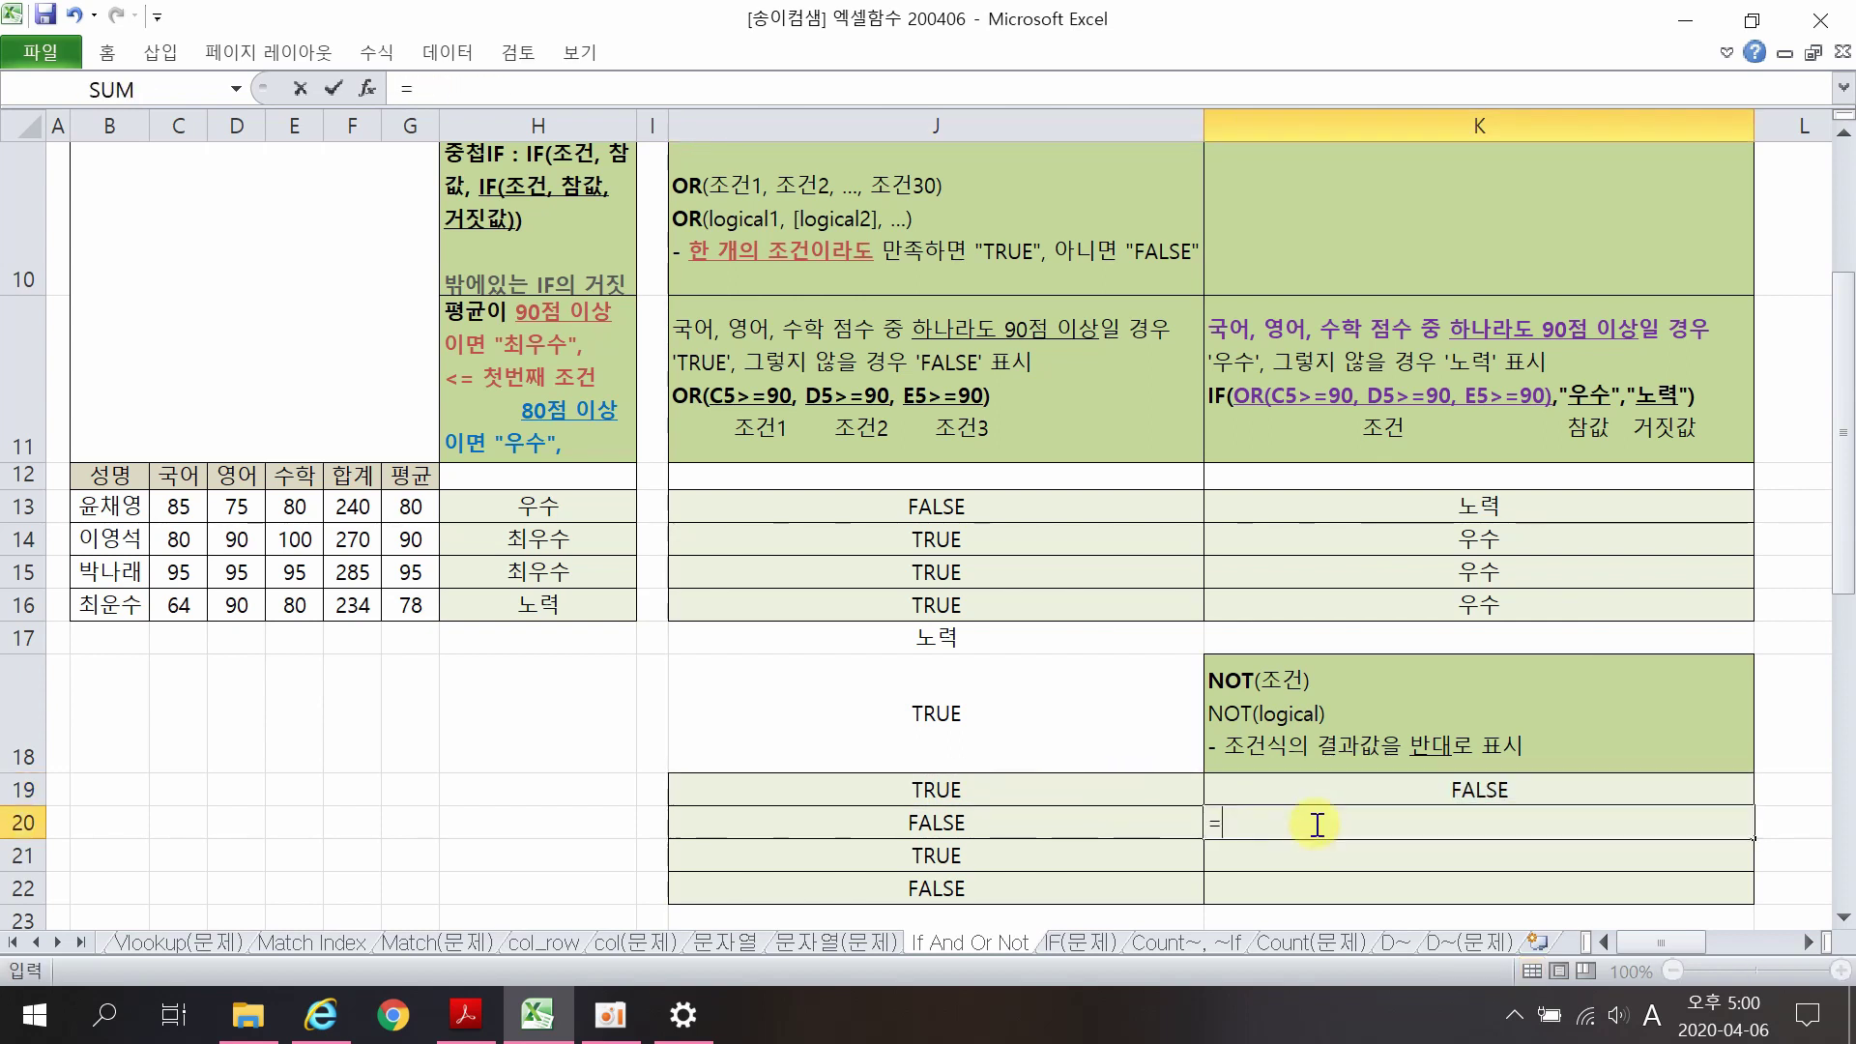
text(NOT)
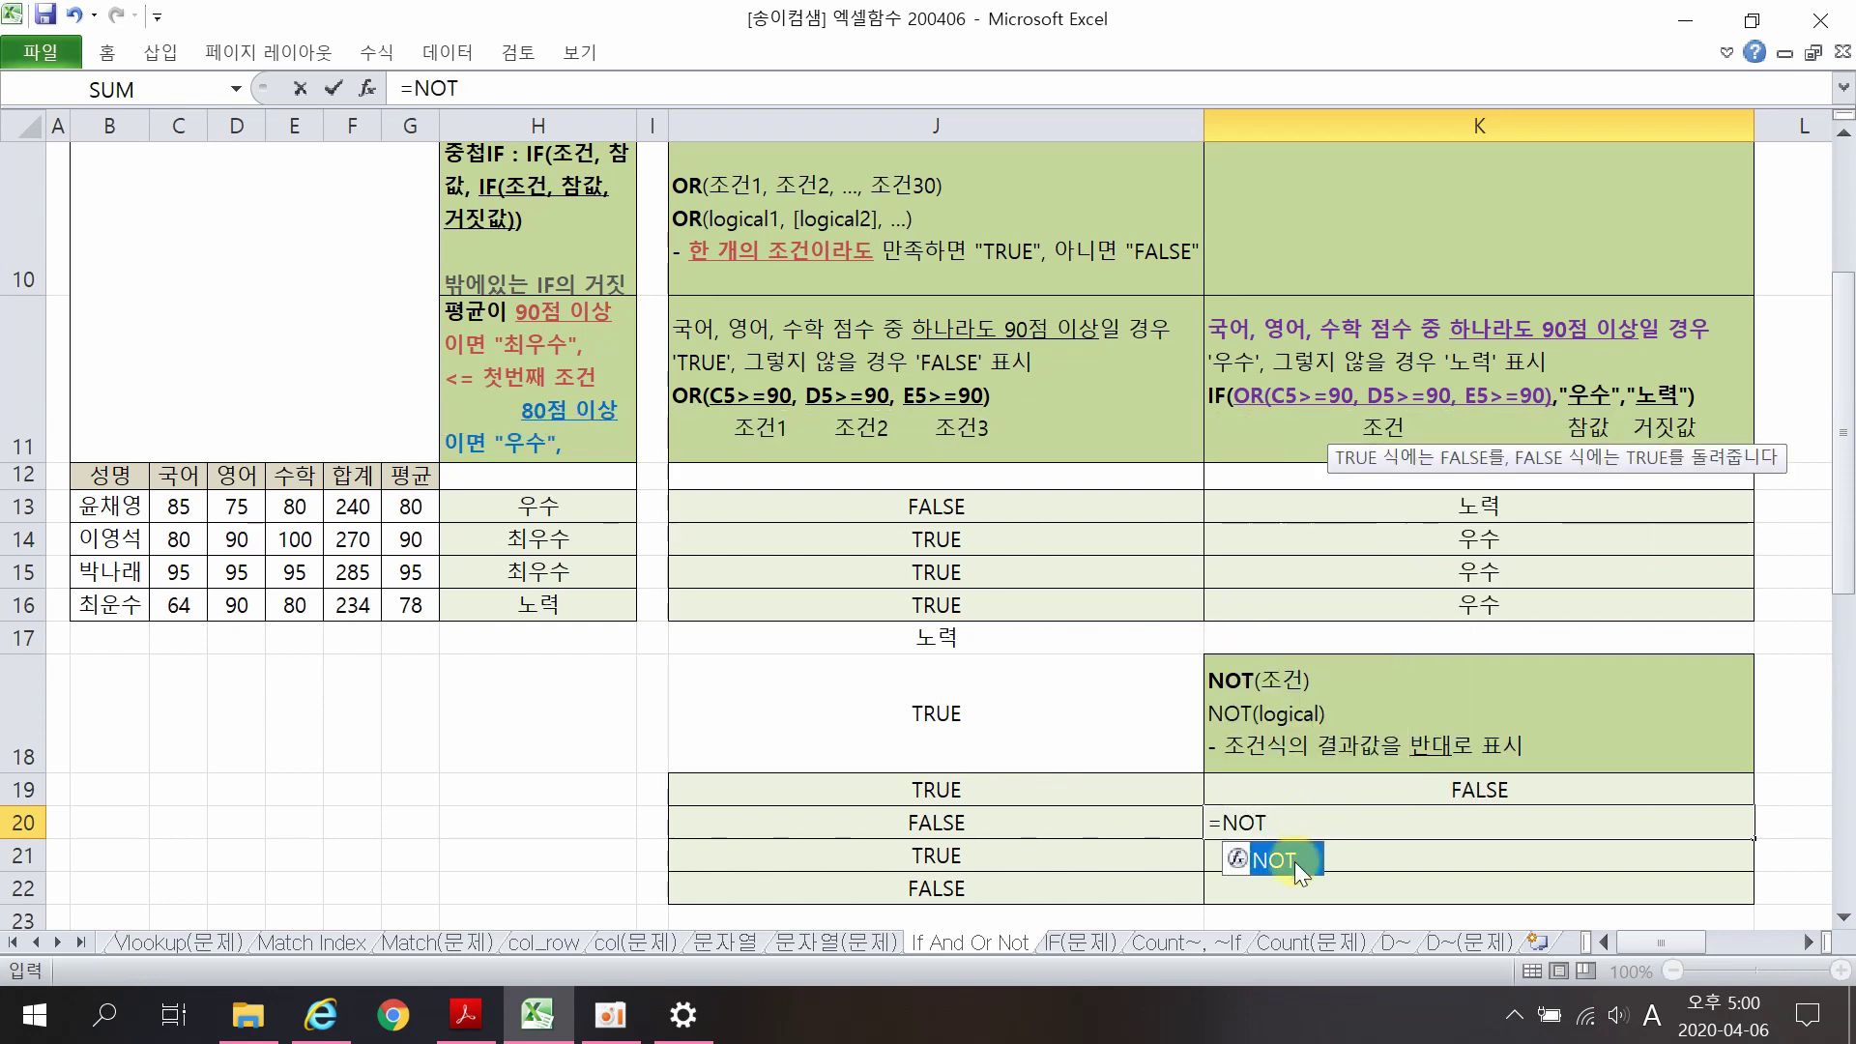
double_click(1293, 858)
click(1068, 825)
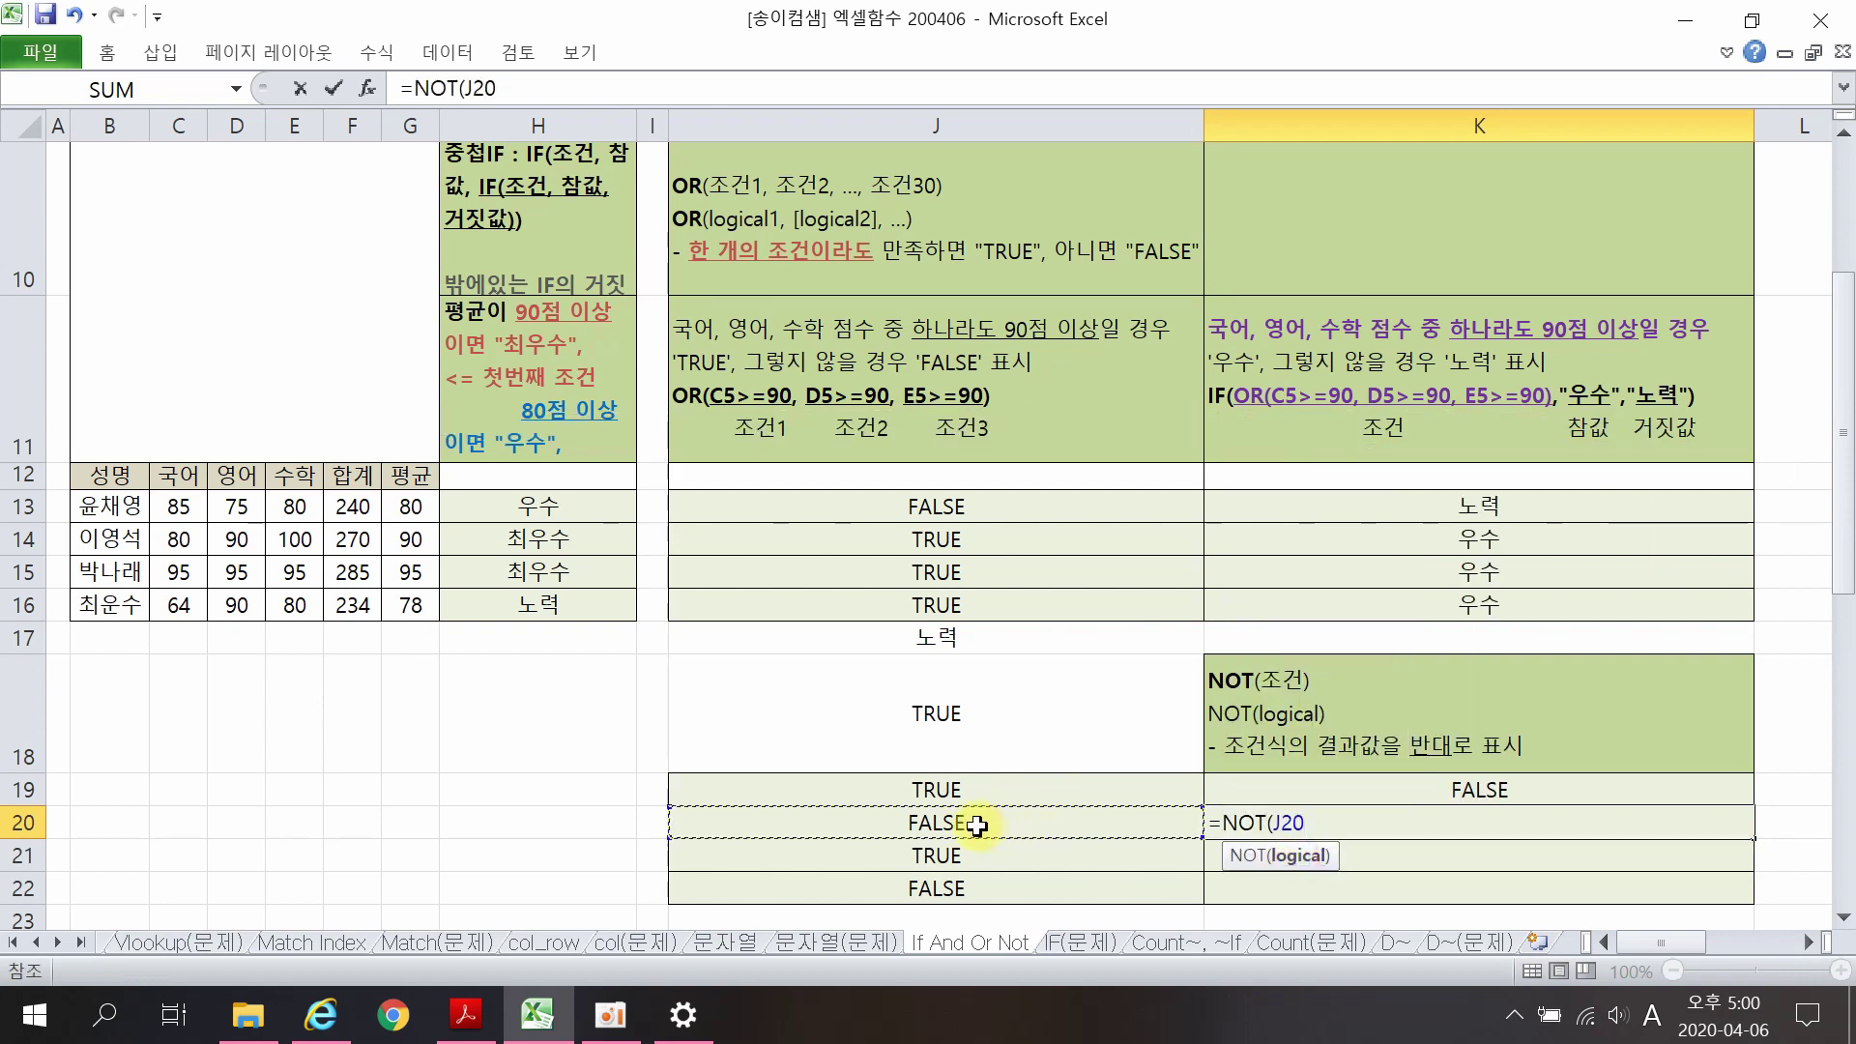
text())
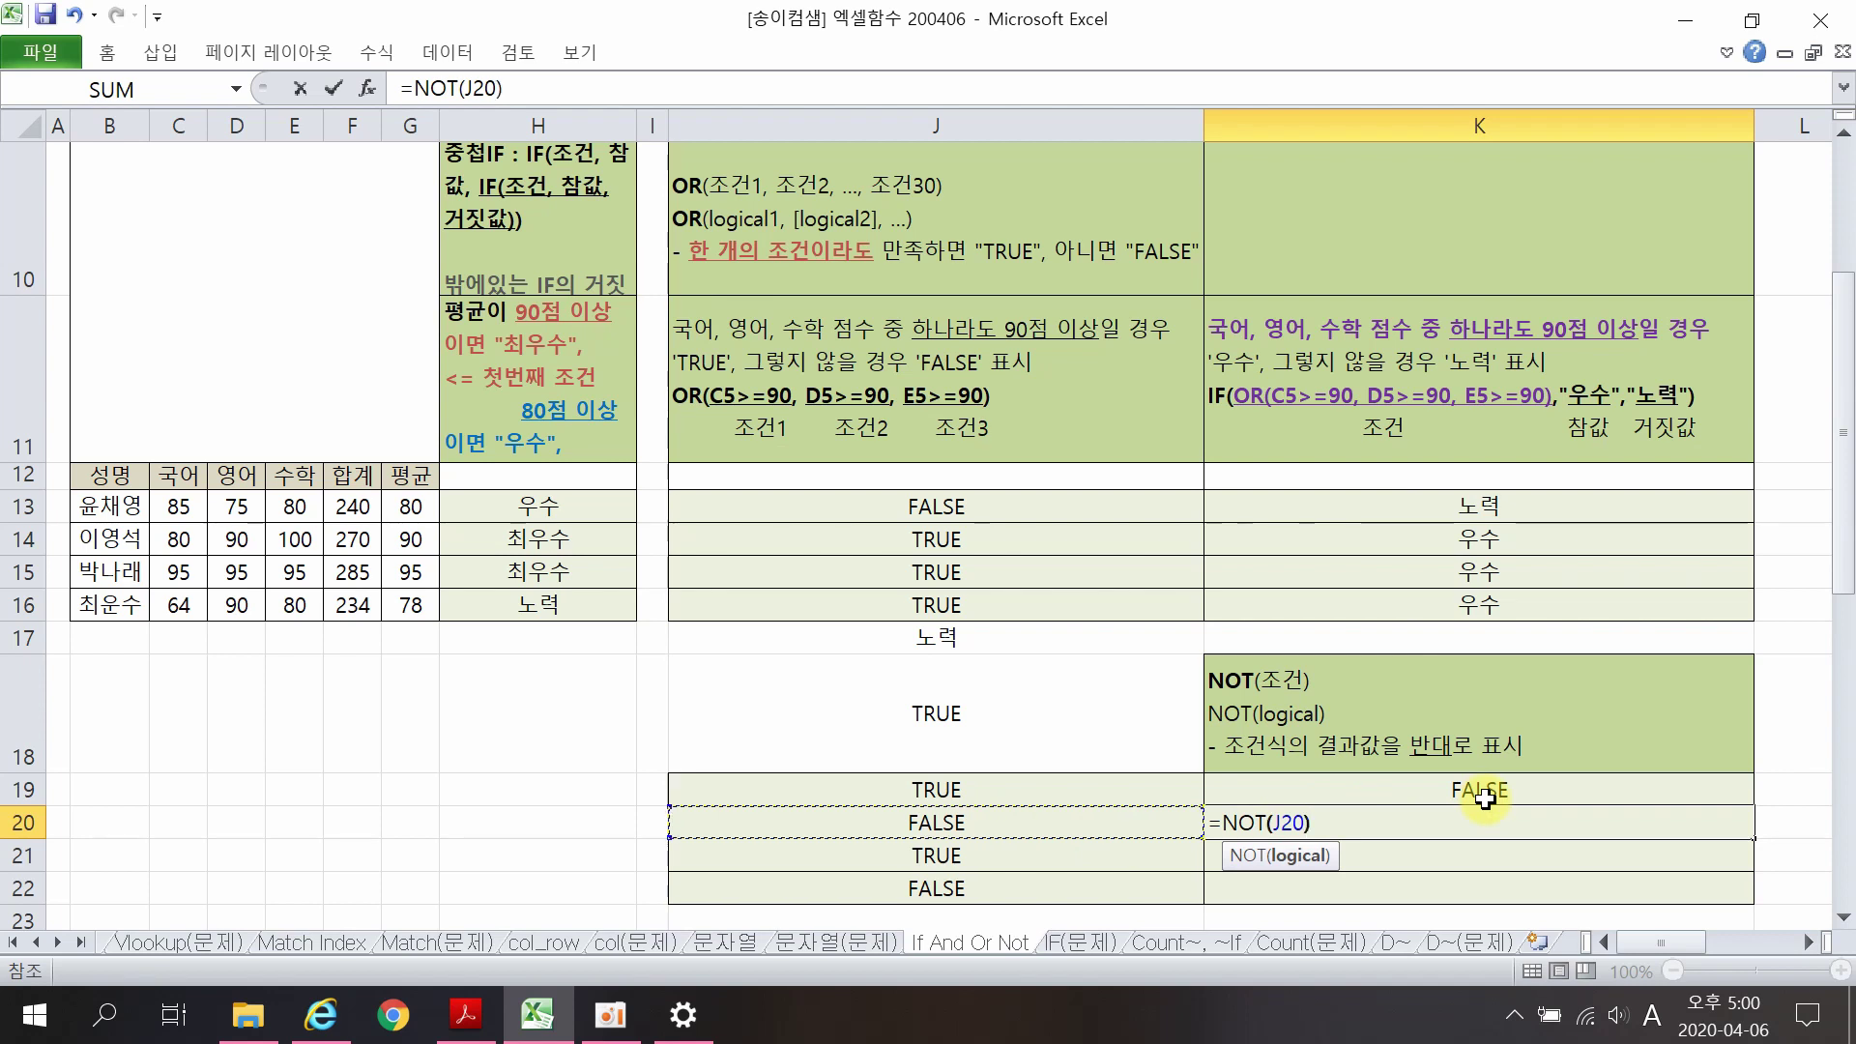
key(Return)
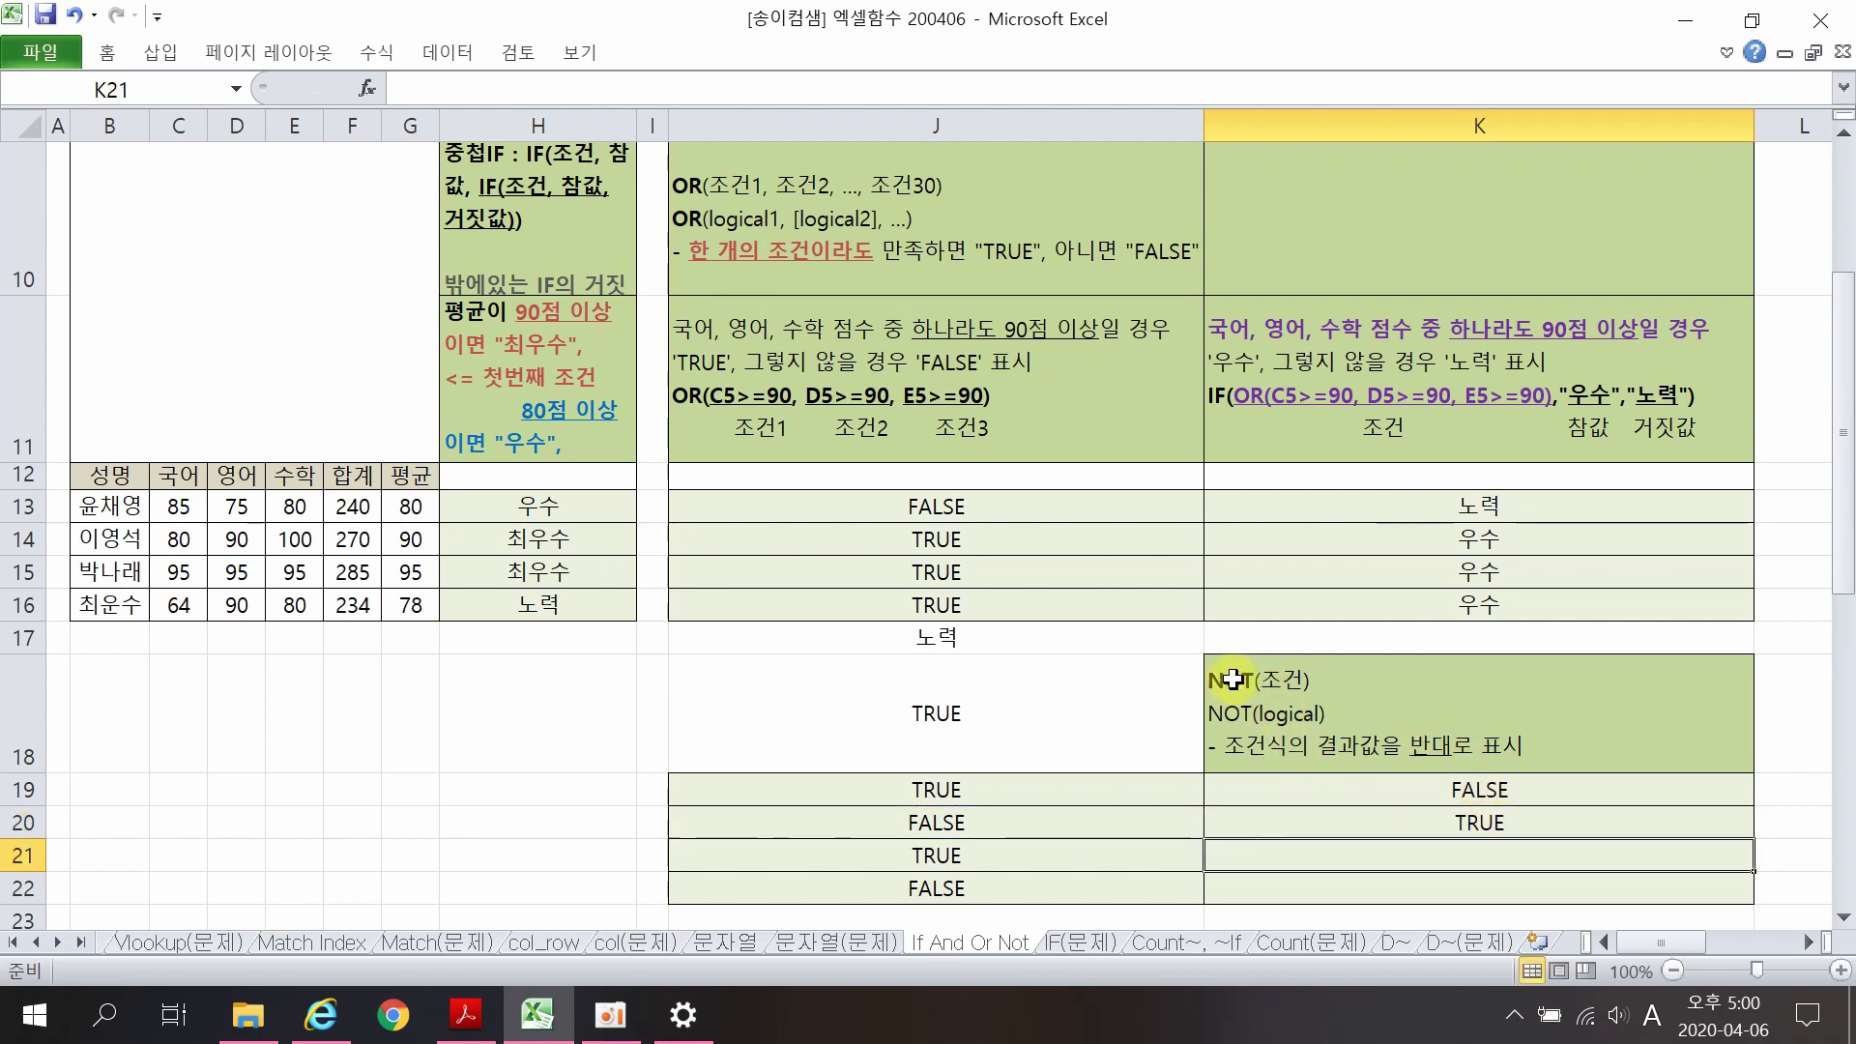
Step: Review the blank AND, OR and NOT practice tables in rows 25 to 41 of the sheet
click(1329, 729)
scroll(1329, 730, down, 3)
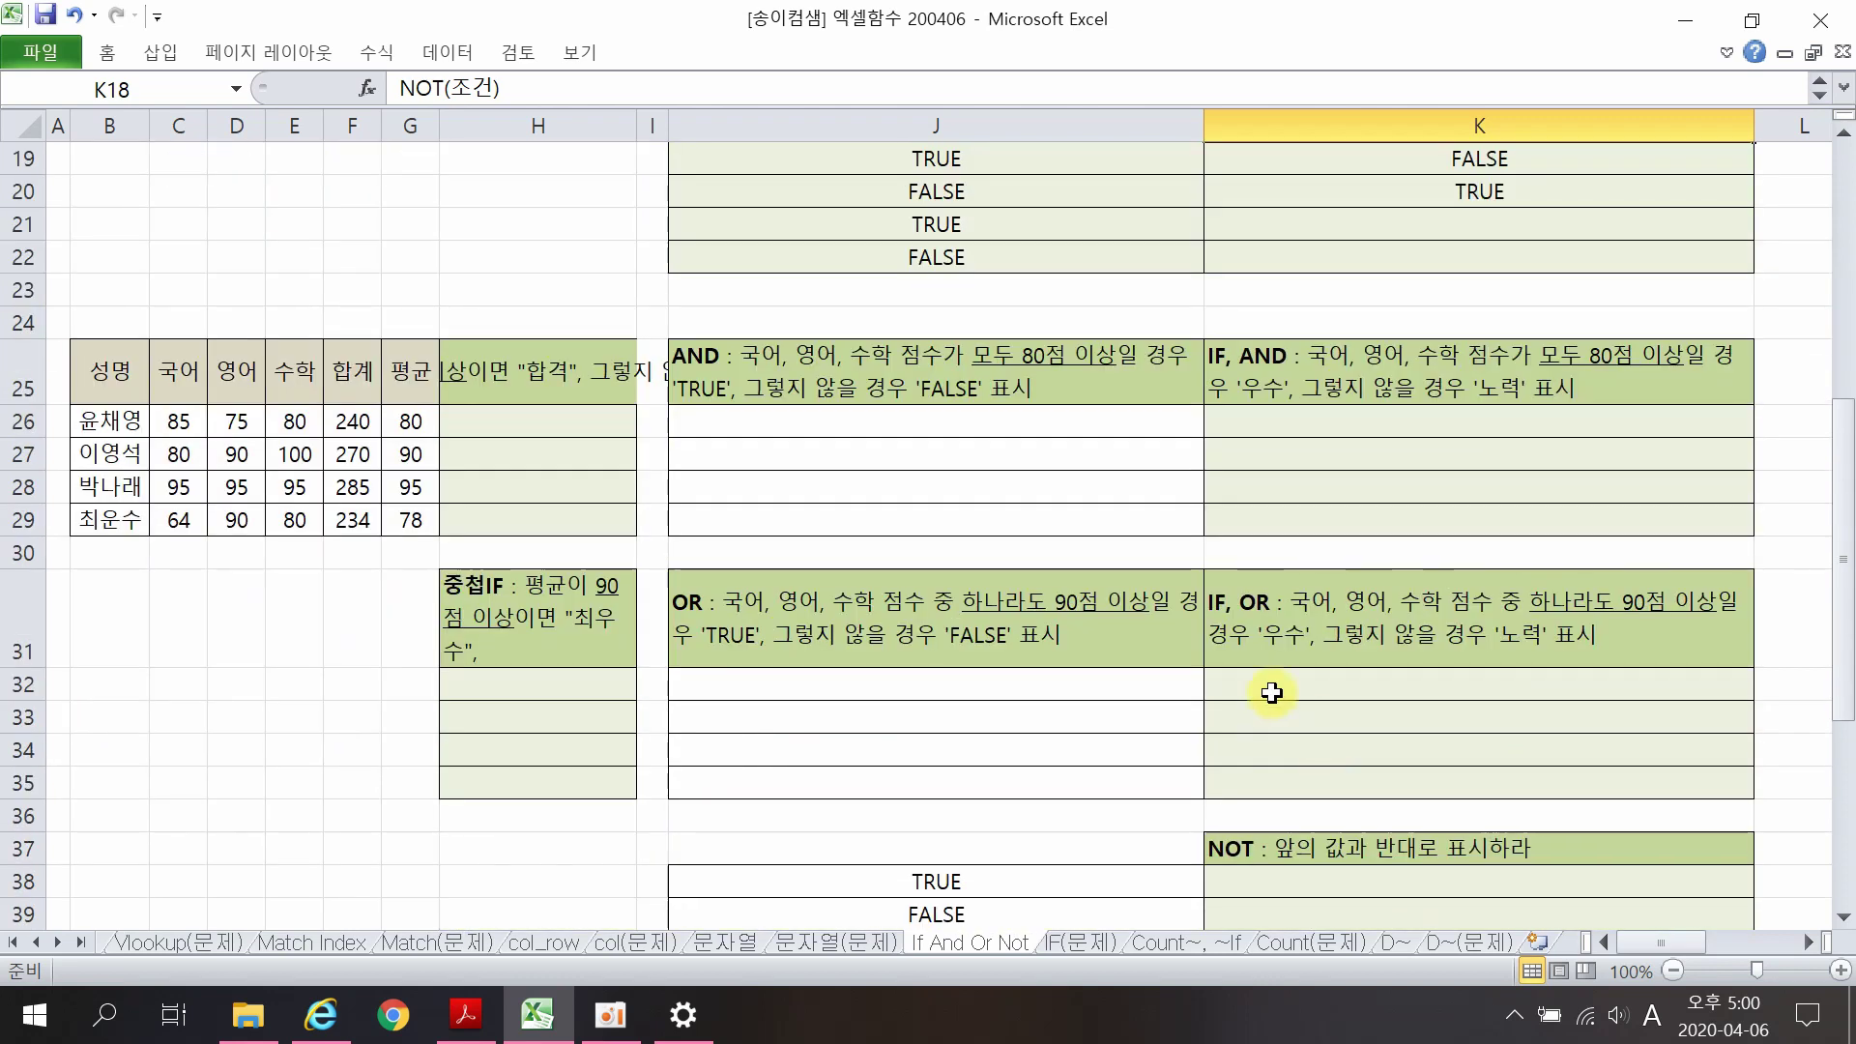
drag(998, 426, 1256, 452)
drag(1126, 679, 1243, 785)
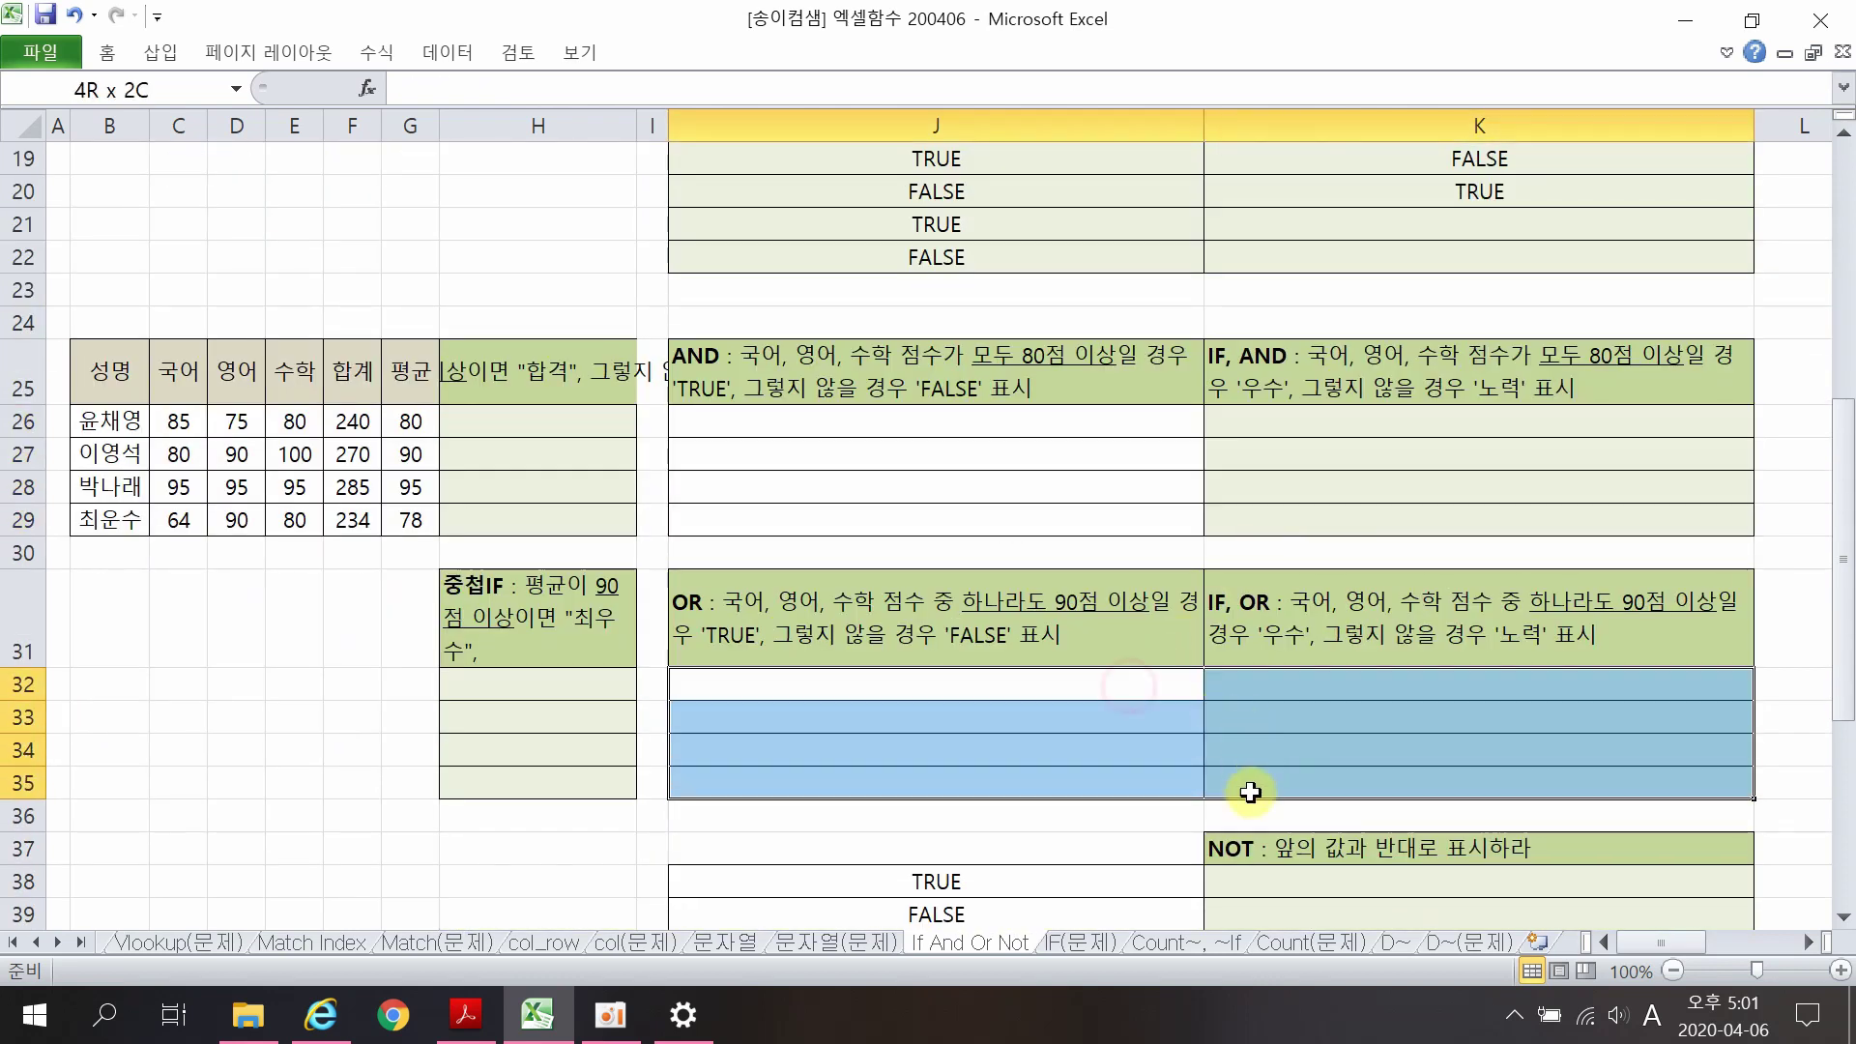
scroll(1243, 773, down, 2)
click(1288, 692)
drag(1287, 692, 1311, 794)
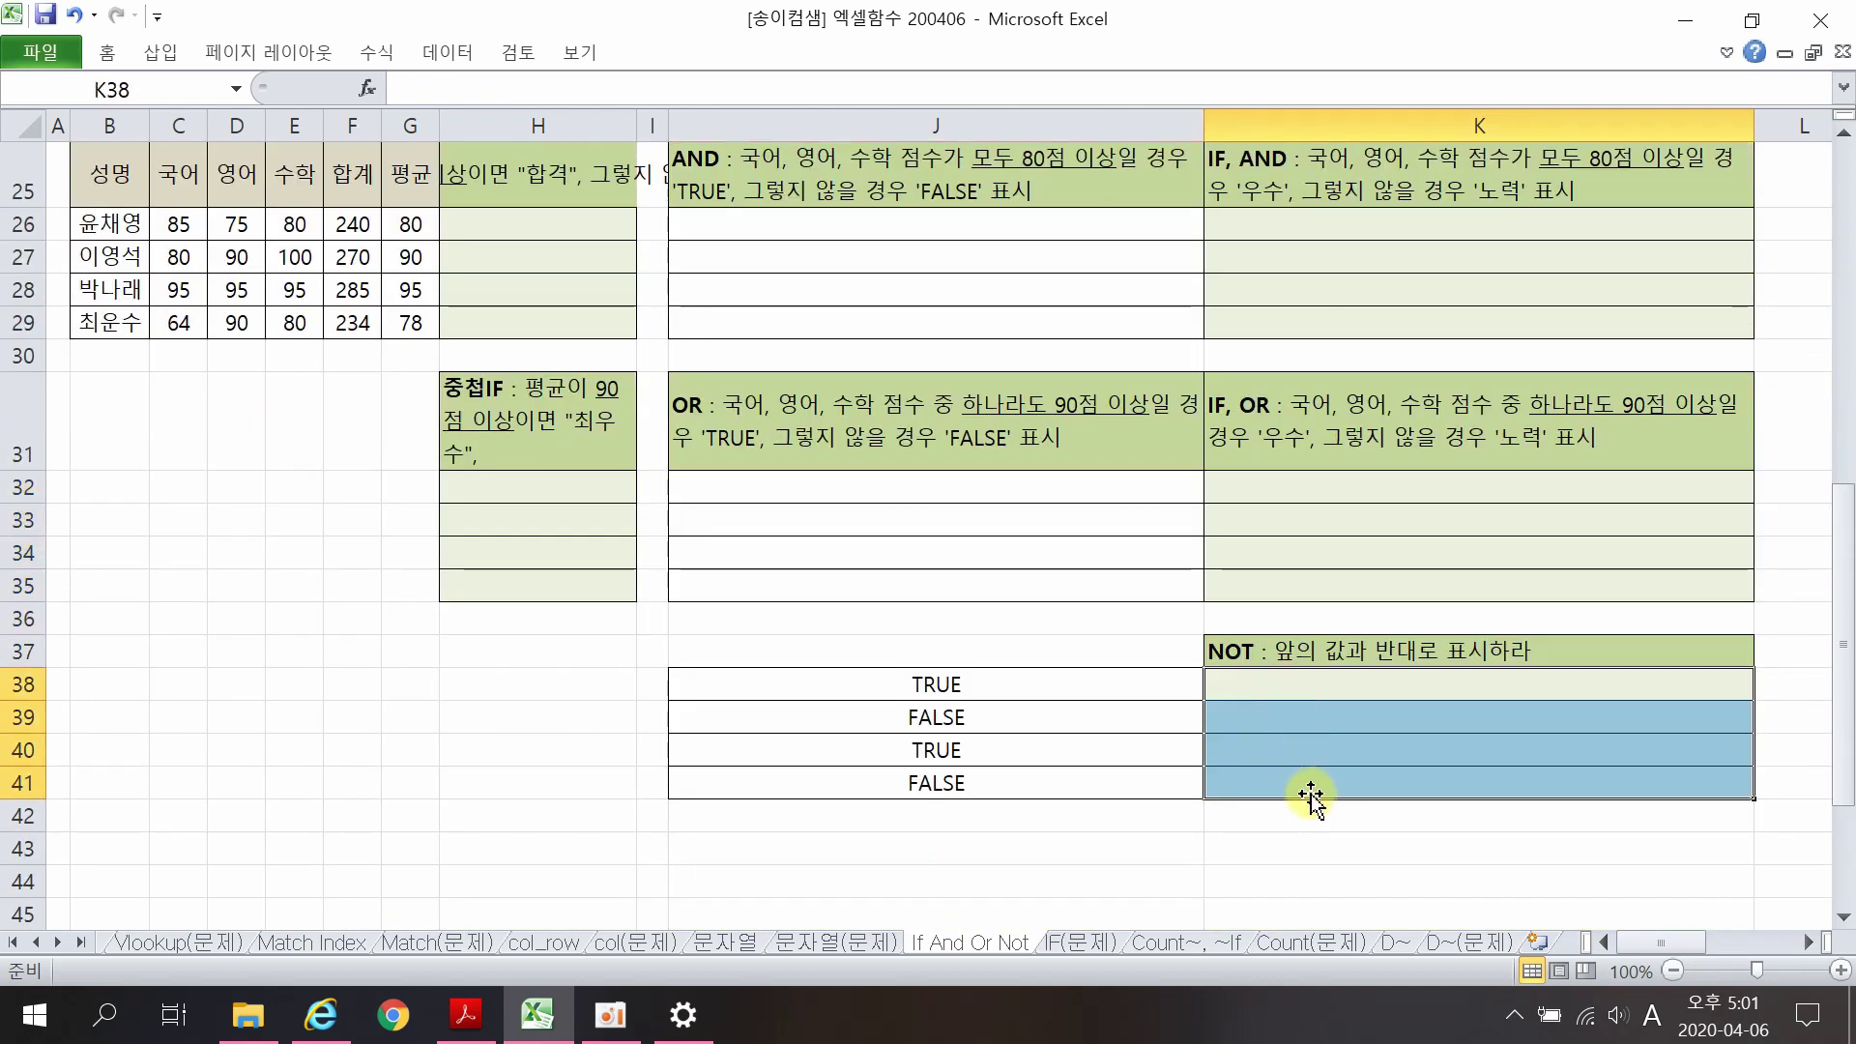
Step: Open the IF(문제) sheet and review its first IF exercise in B2:F12
click(1082, 933)
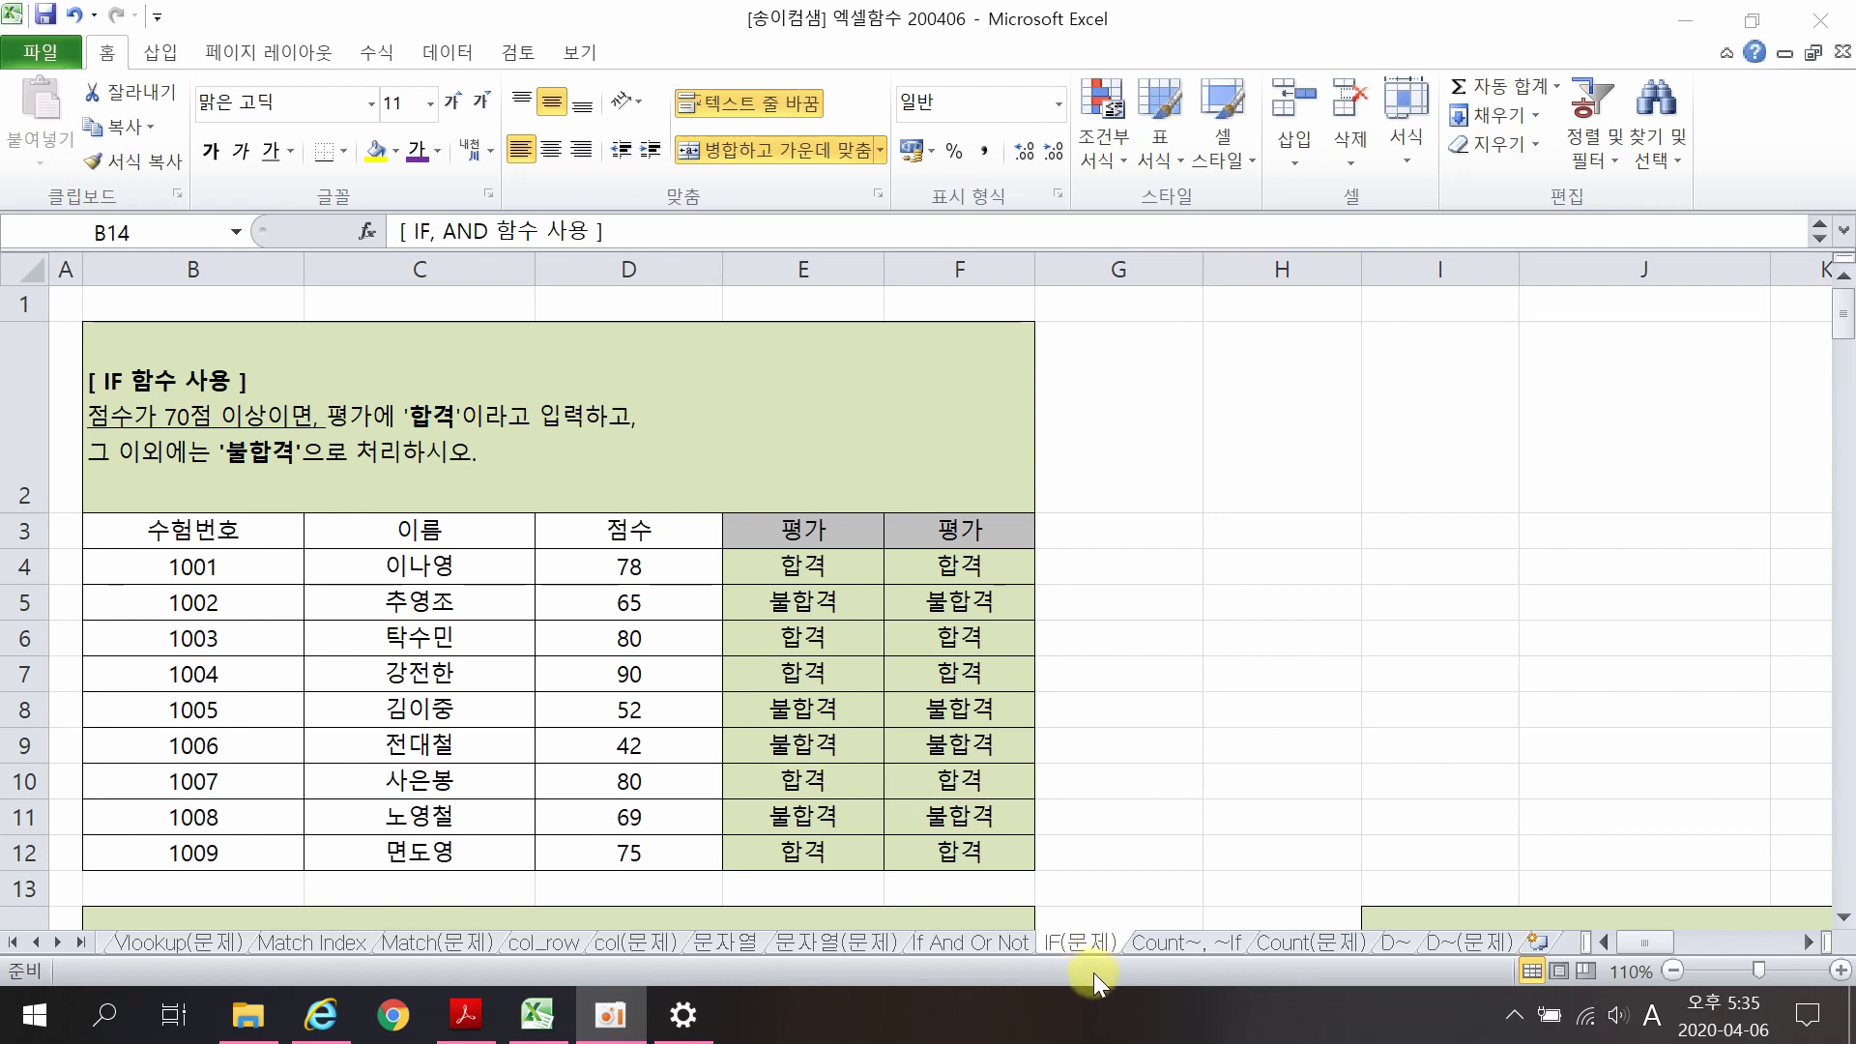
drag(164, 380, 828, 840)
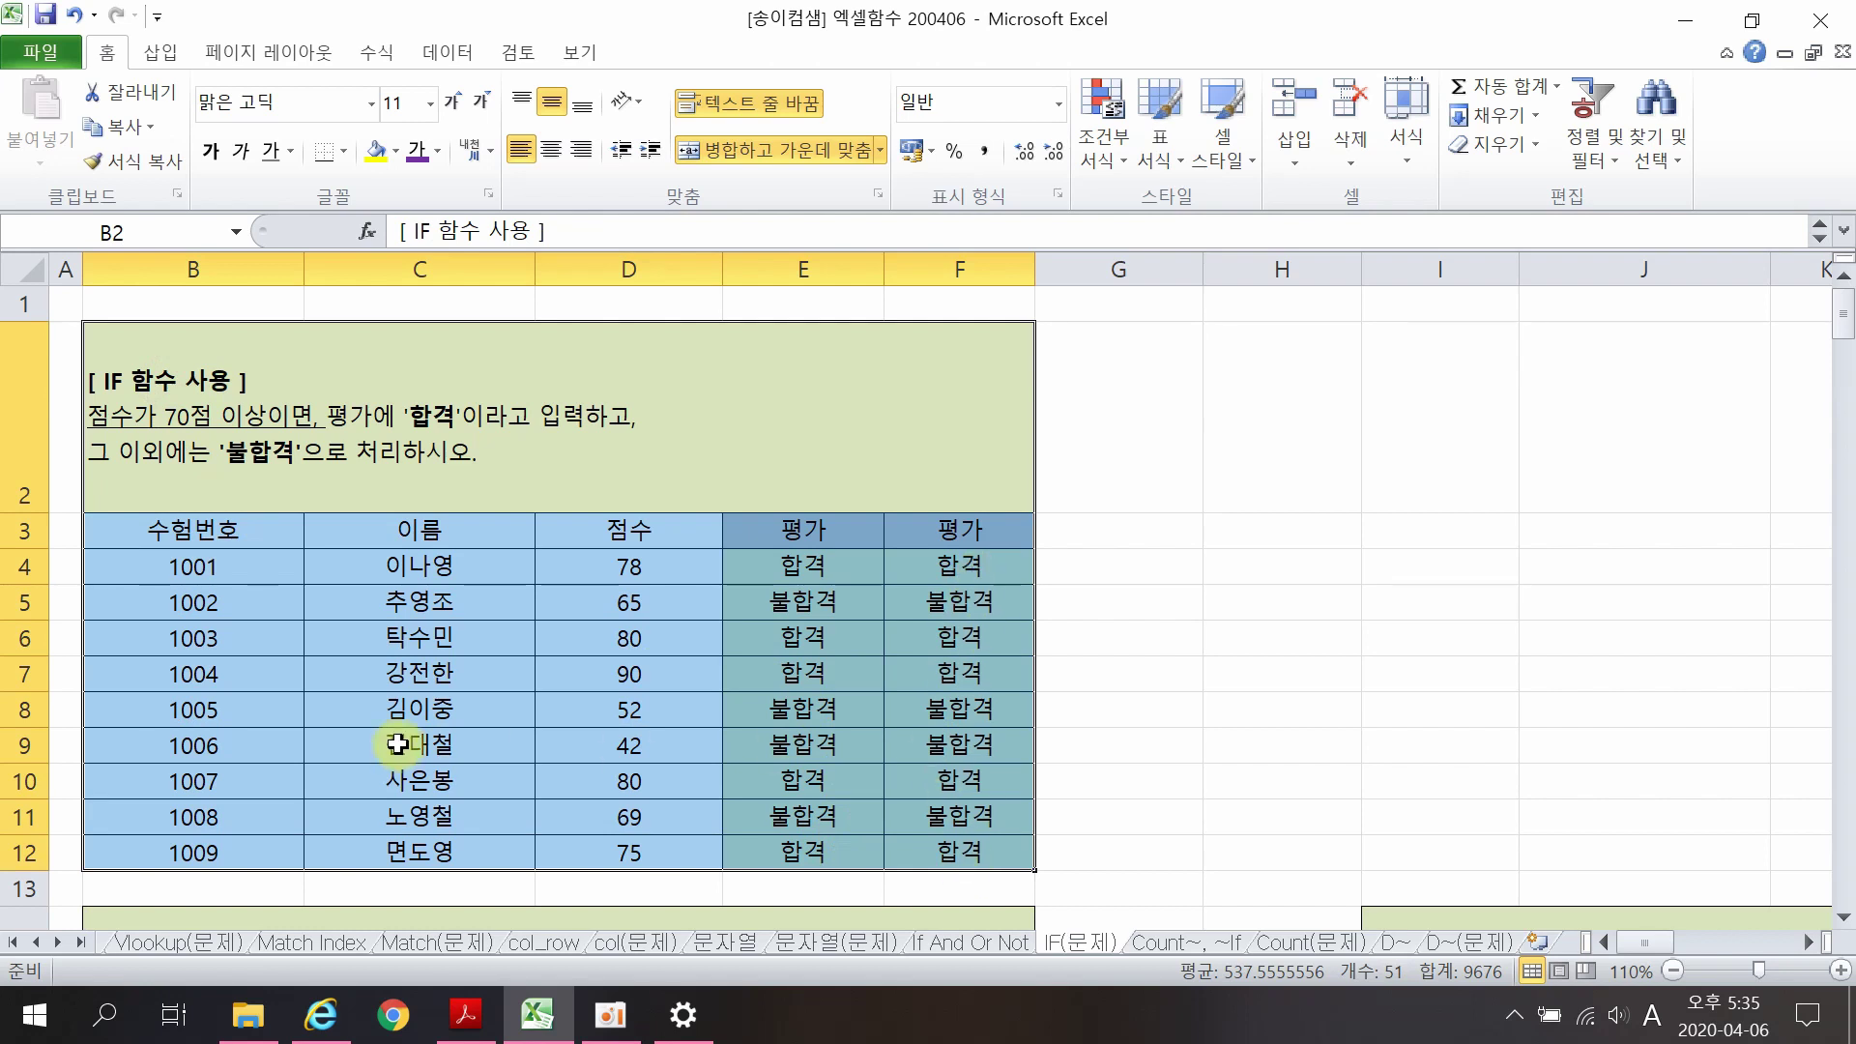
scroll(398, 744, down, 3)
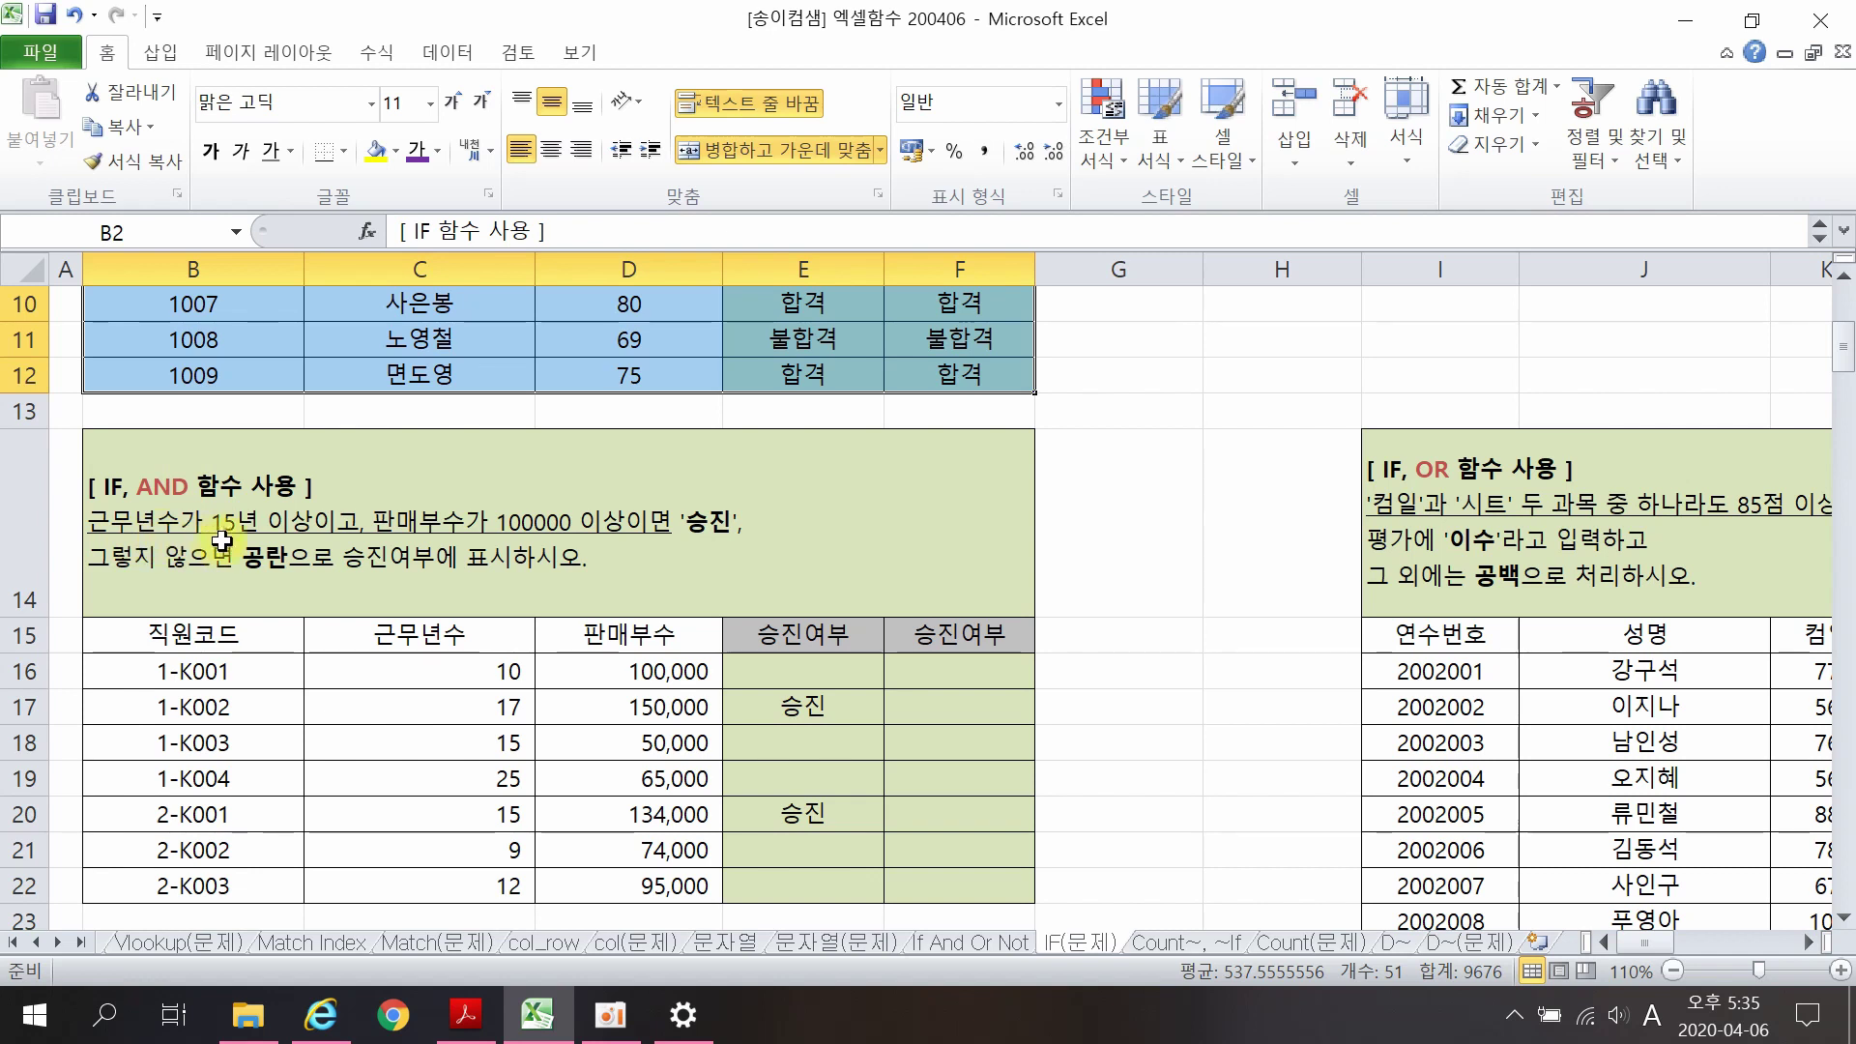
Step: Examine the IF and AND exercise's conditions in B14 together with the 근무년수 and 판매부수 columns
drag(497, 633, 498, 879)
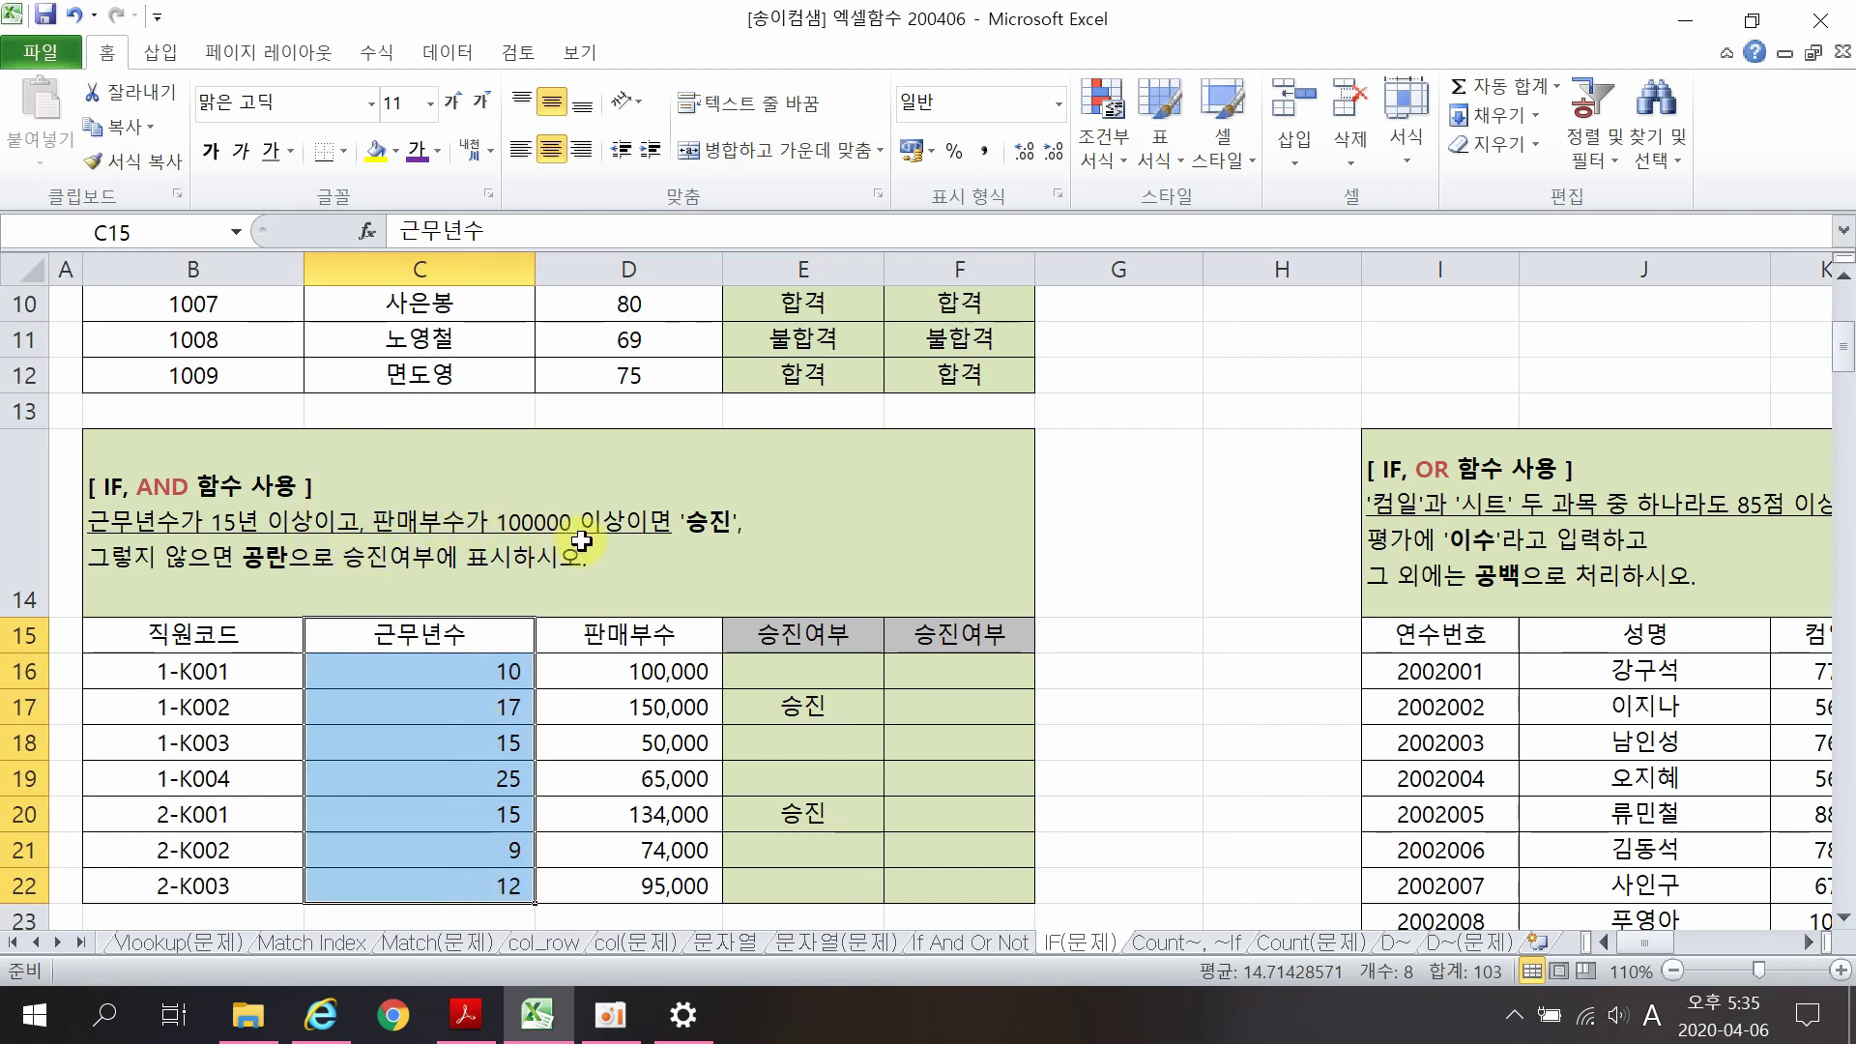
drag(669, 640, 684, 896)
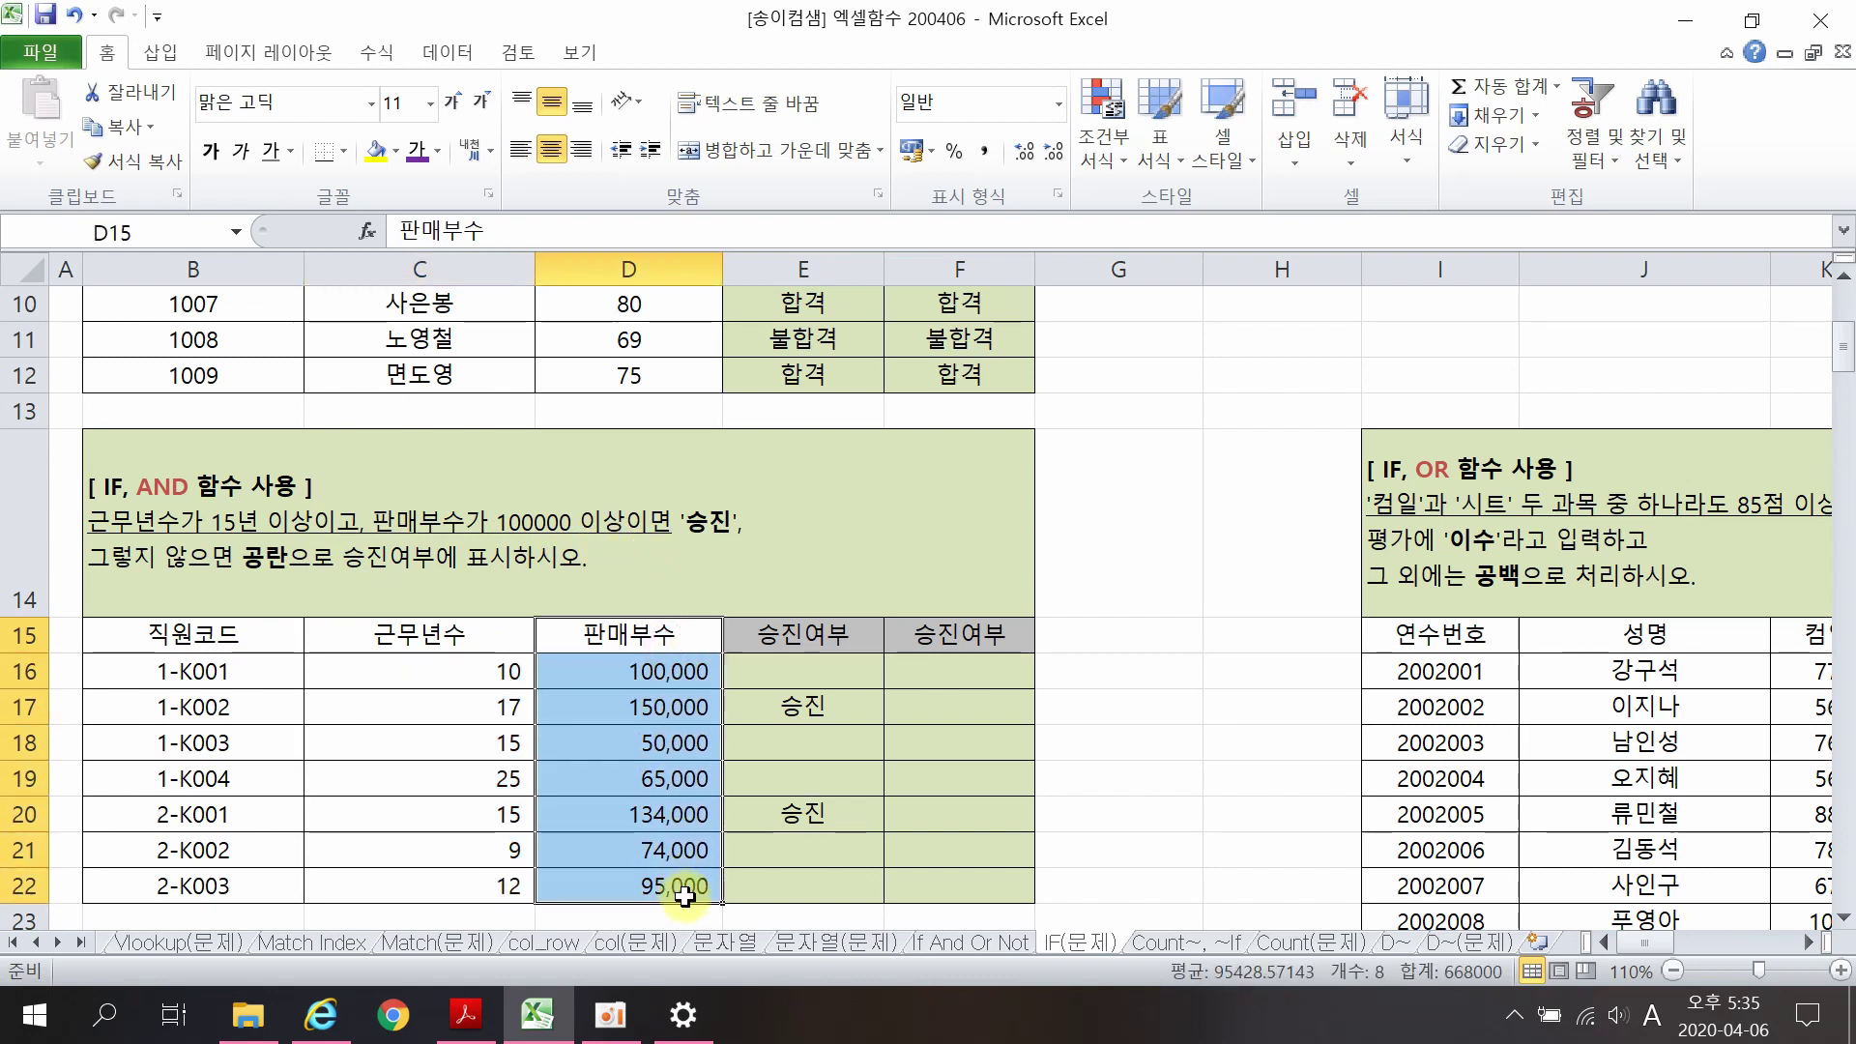
click(288, 523)
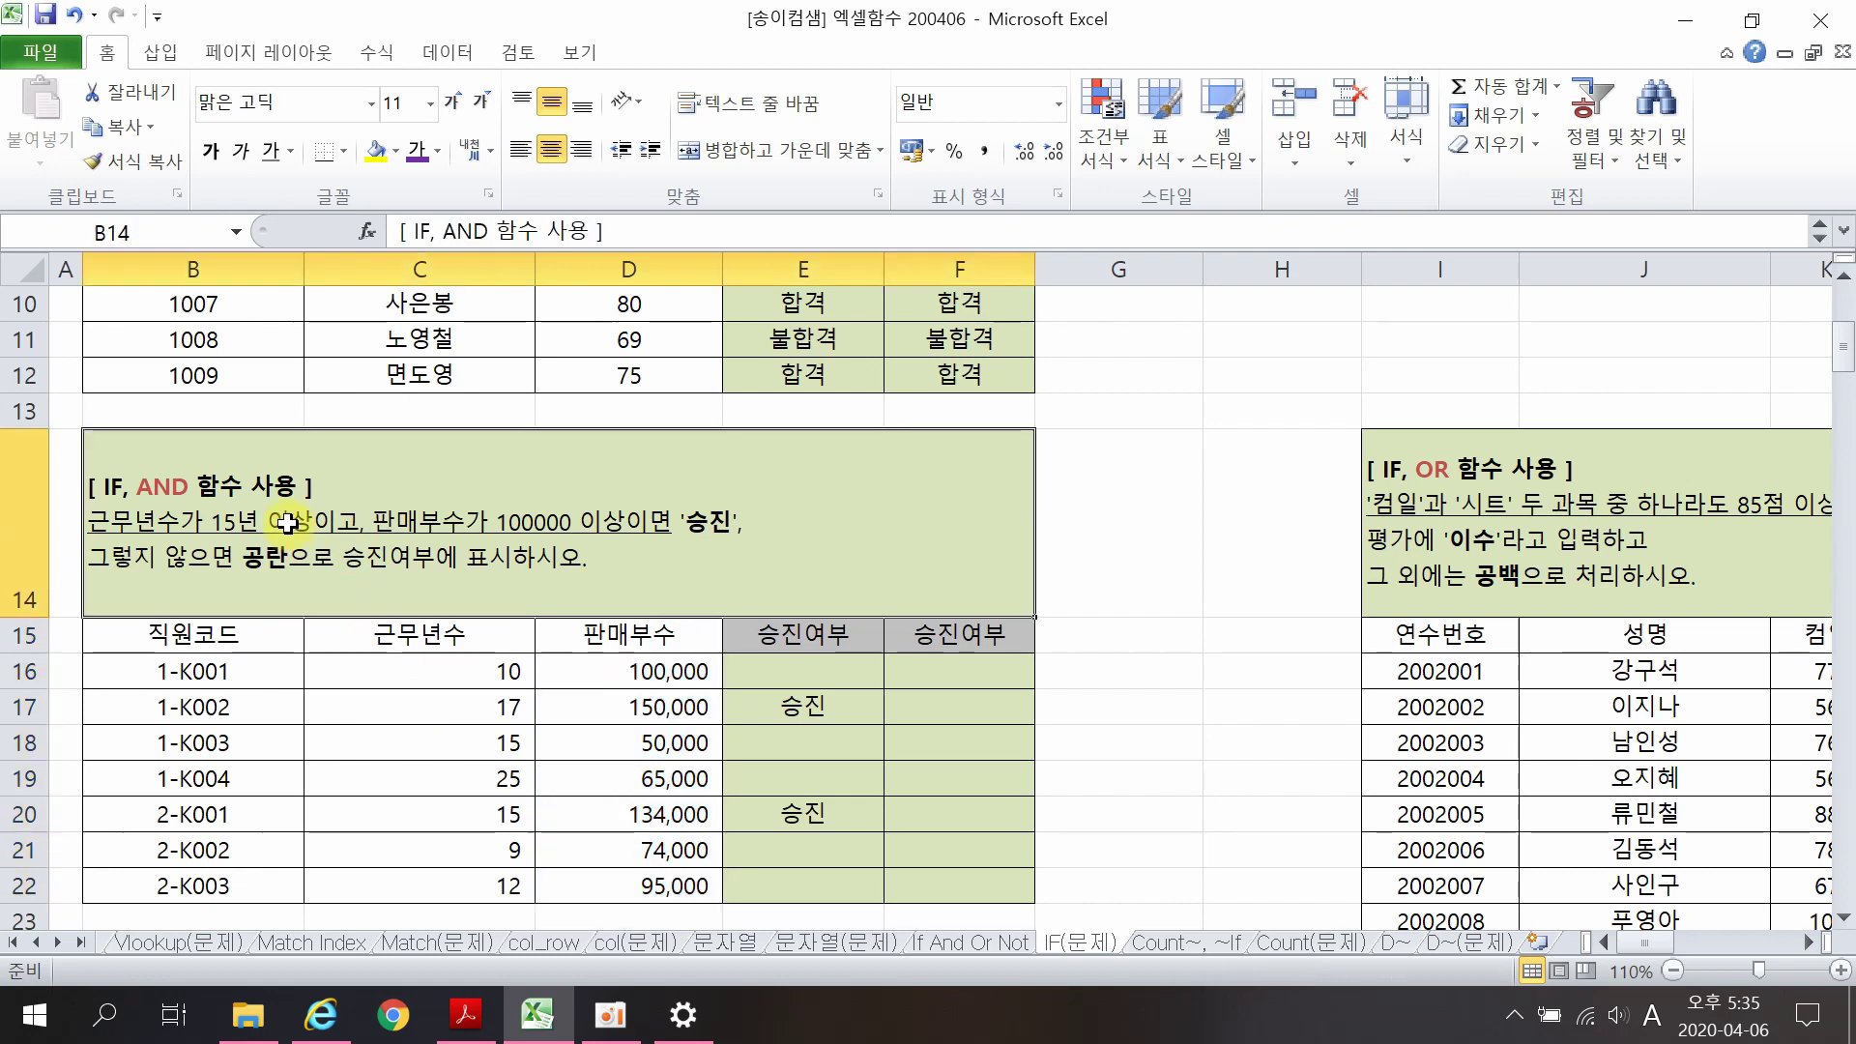
double_click(288, 523)
drag(87, 523, 627, 529)
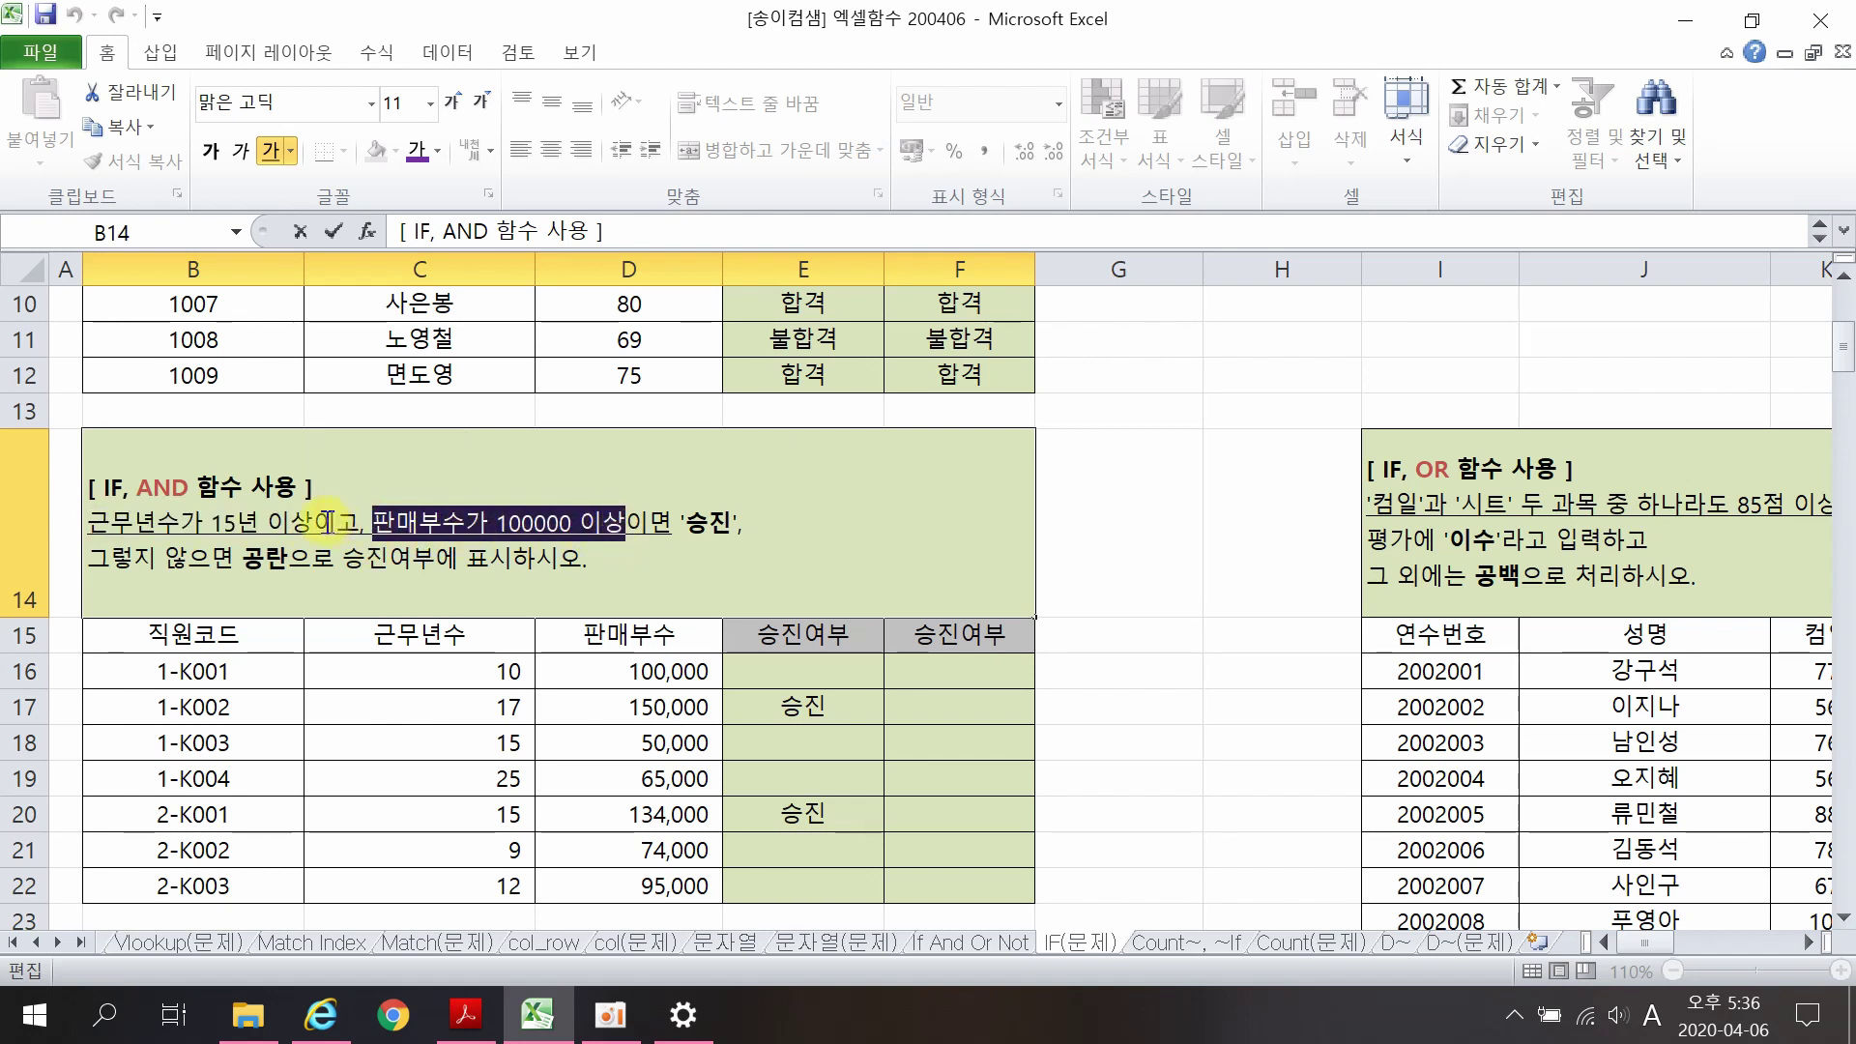
drag(314, 522, 380, 539)
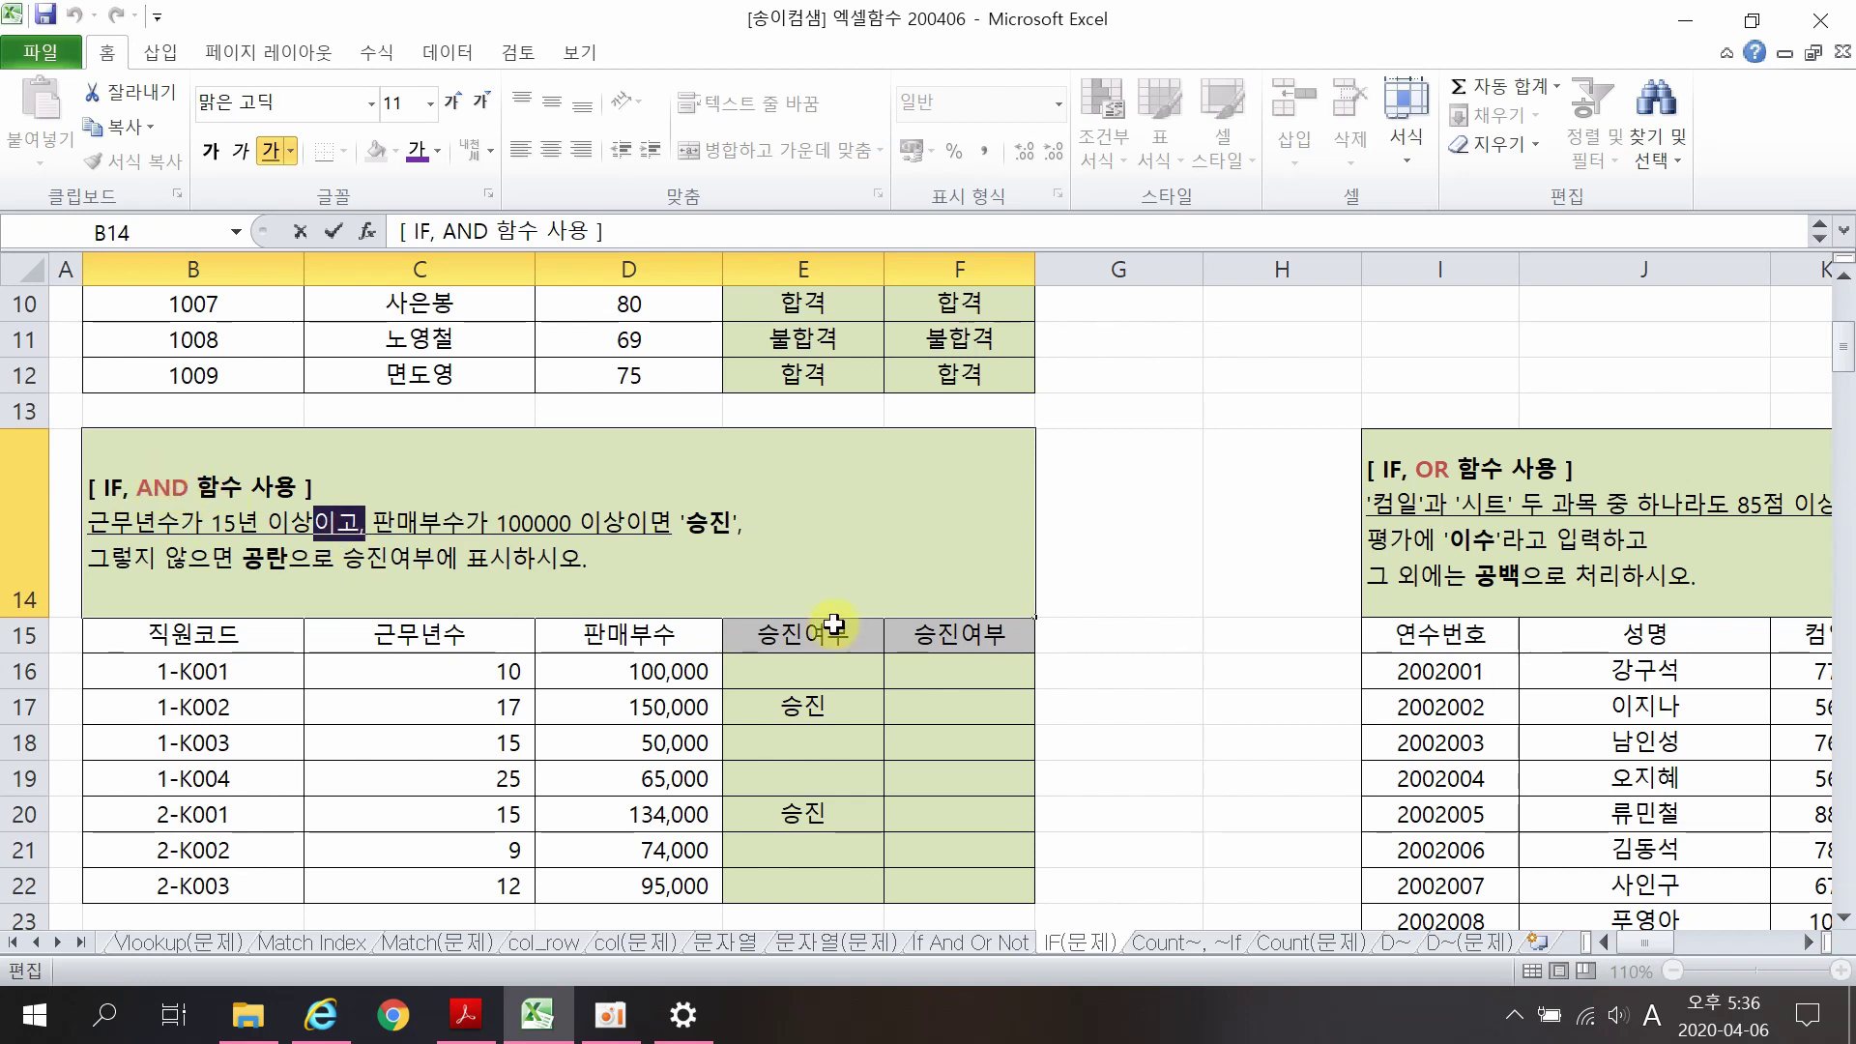
Step: Enter the formula =AND(C16>=15,D16>=100000) in cell F16 to test both promotion conditions
click(956, 665)
text(=A)
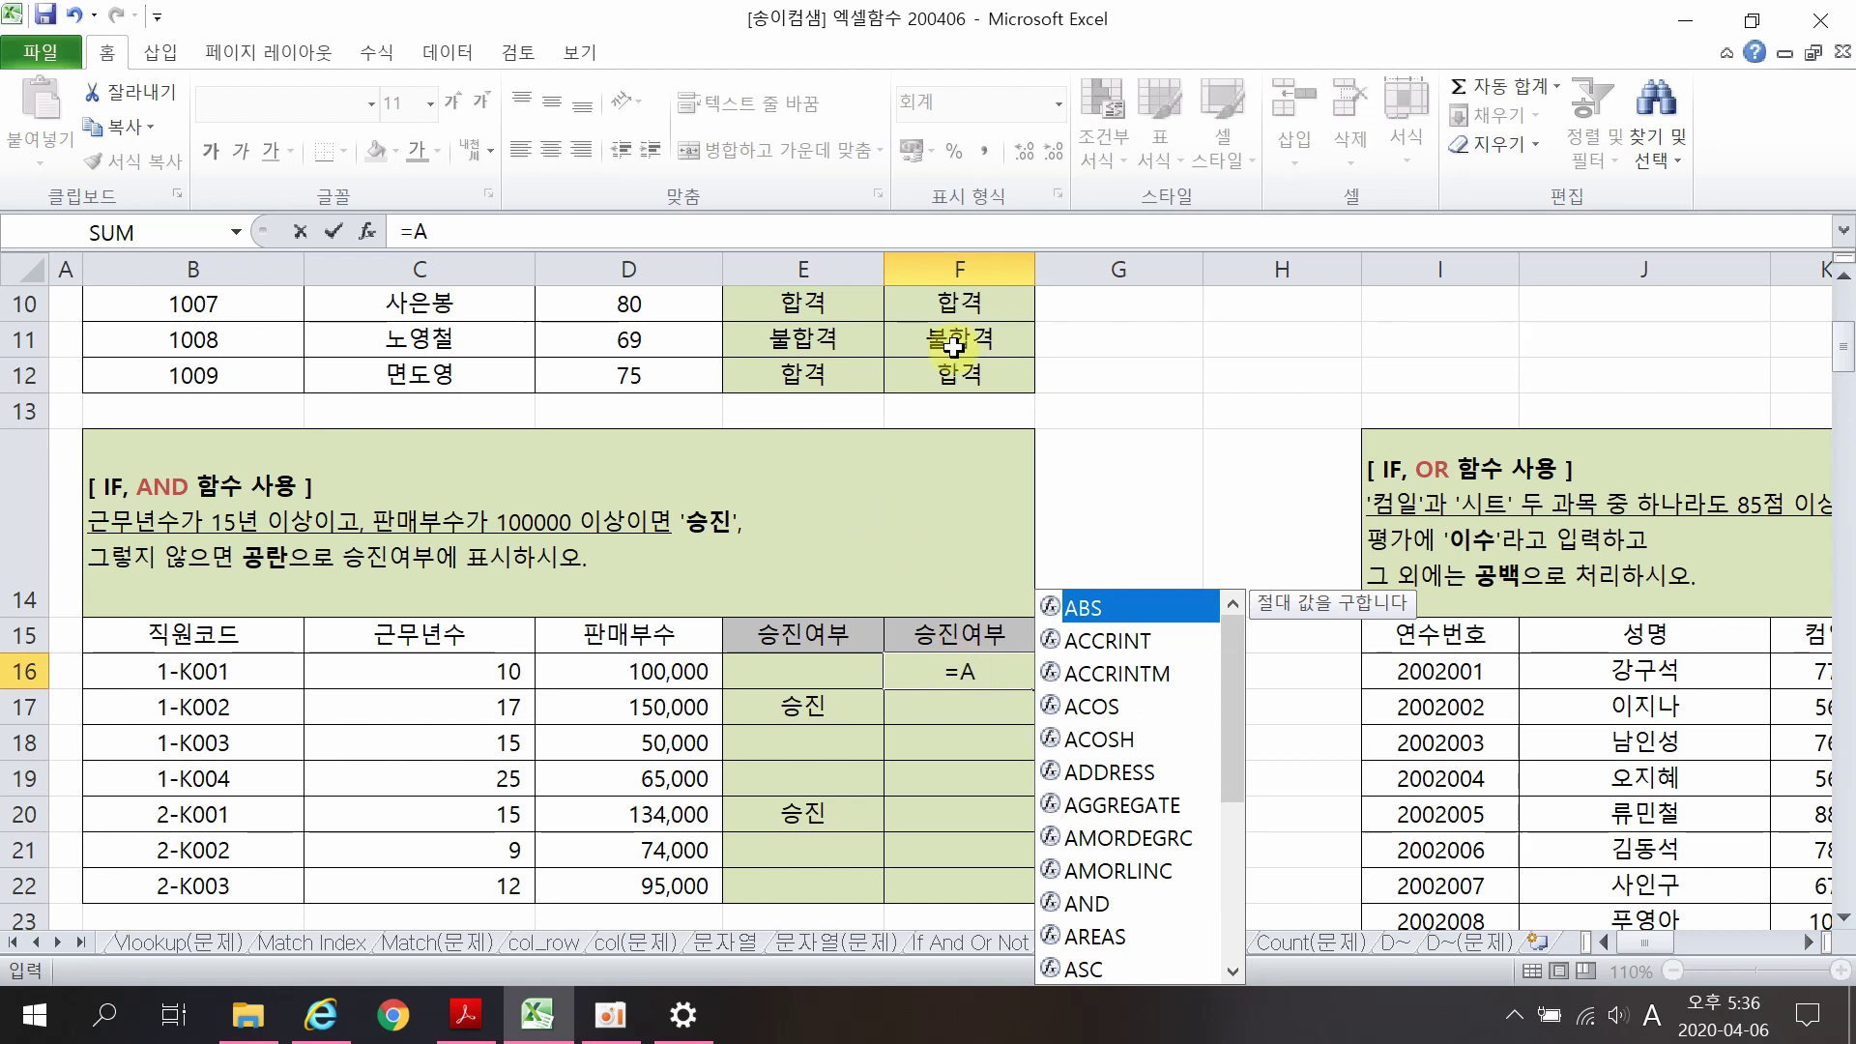
text(ND)
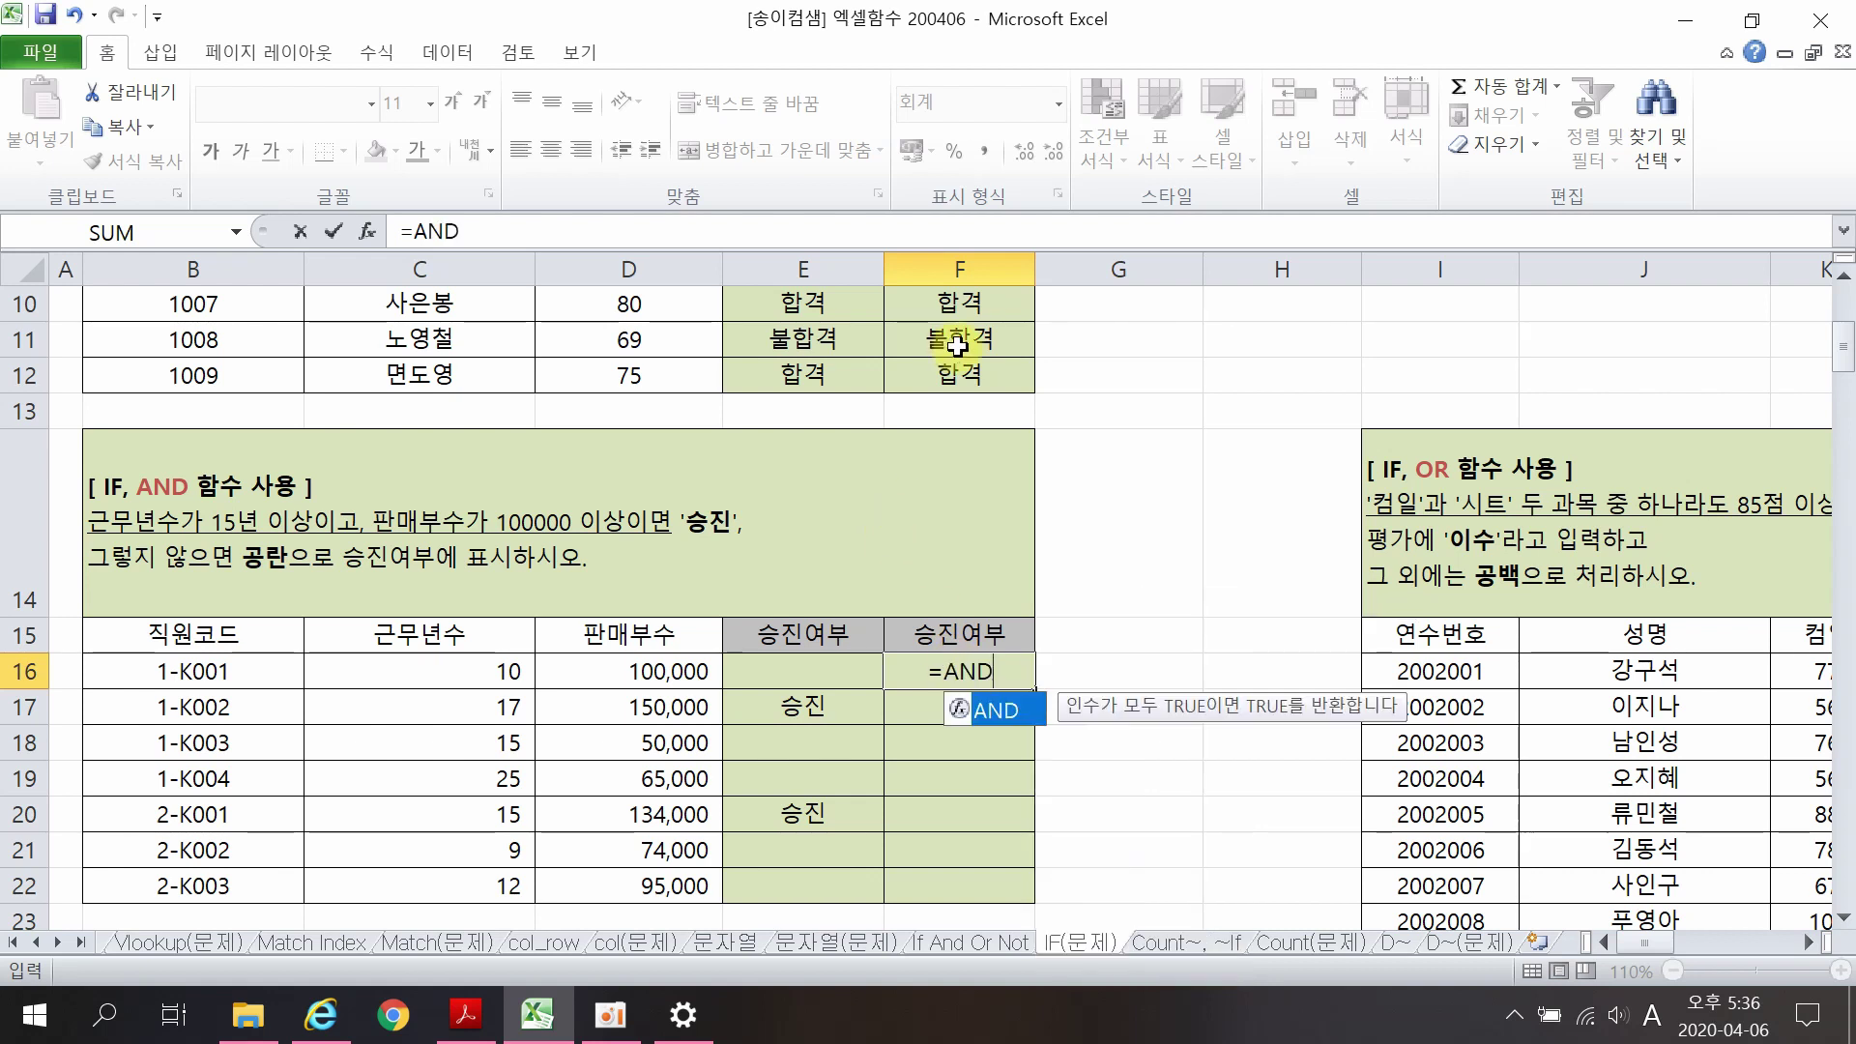
double_click(1008, 719)
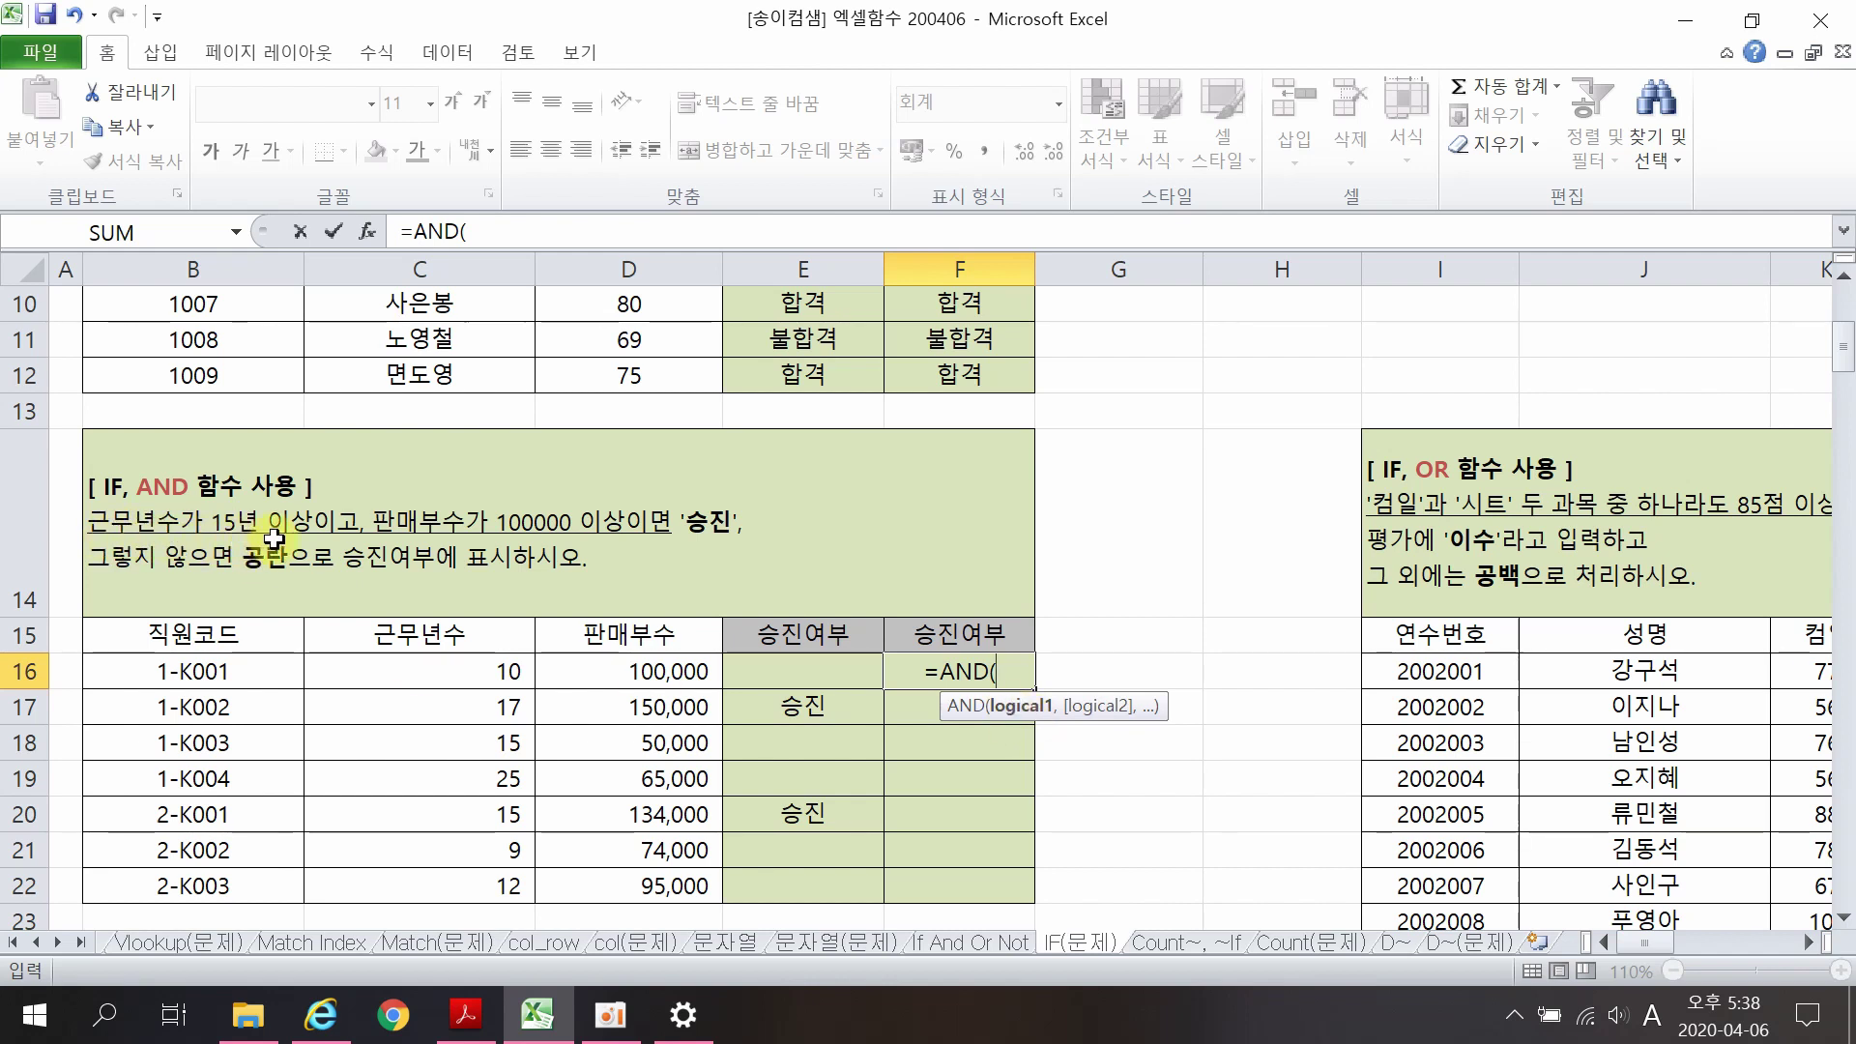
click(435, 670)
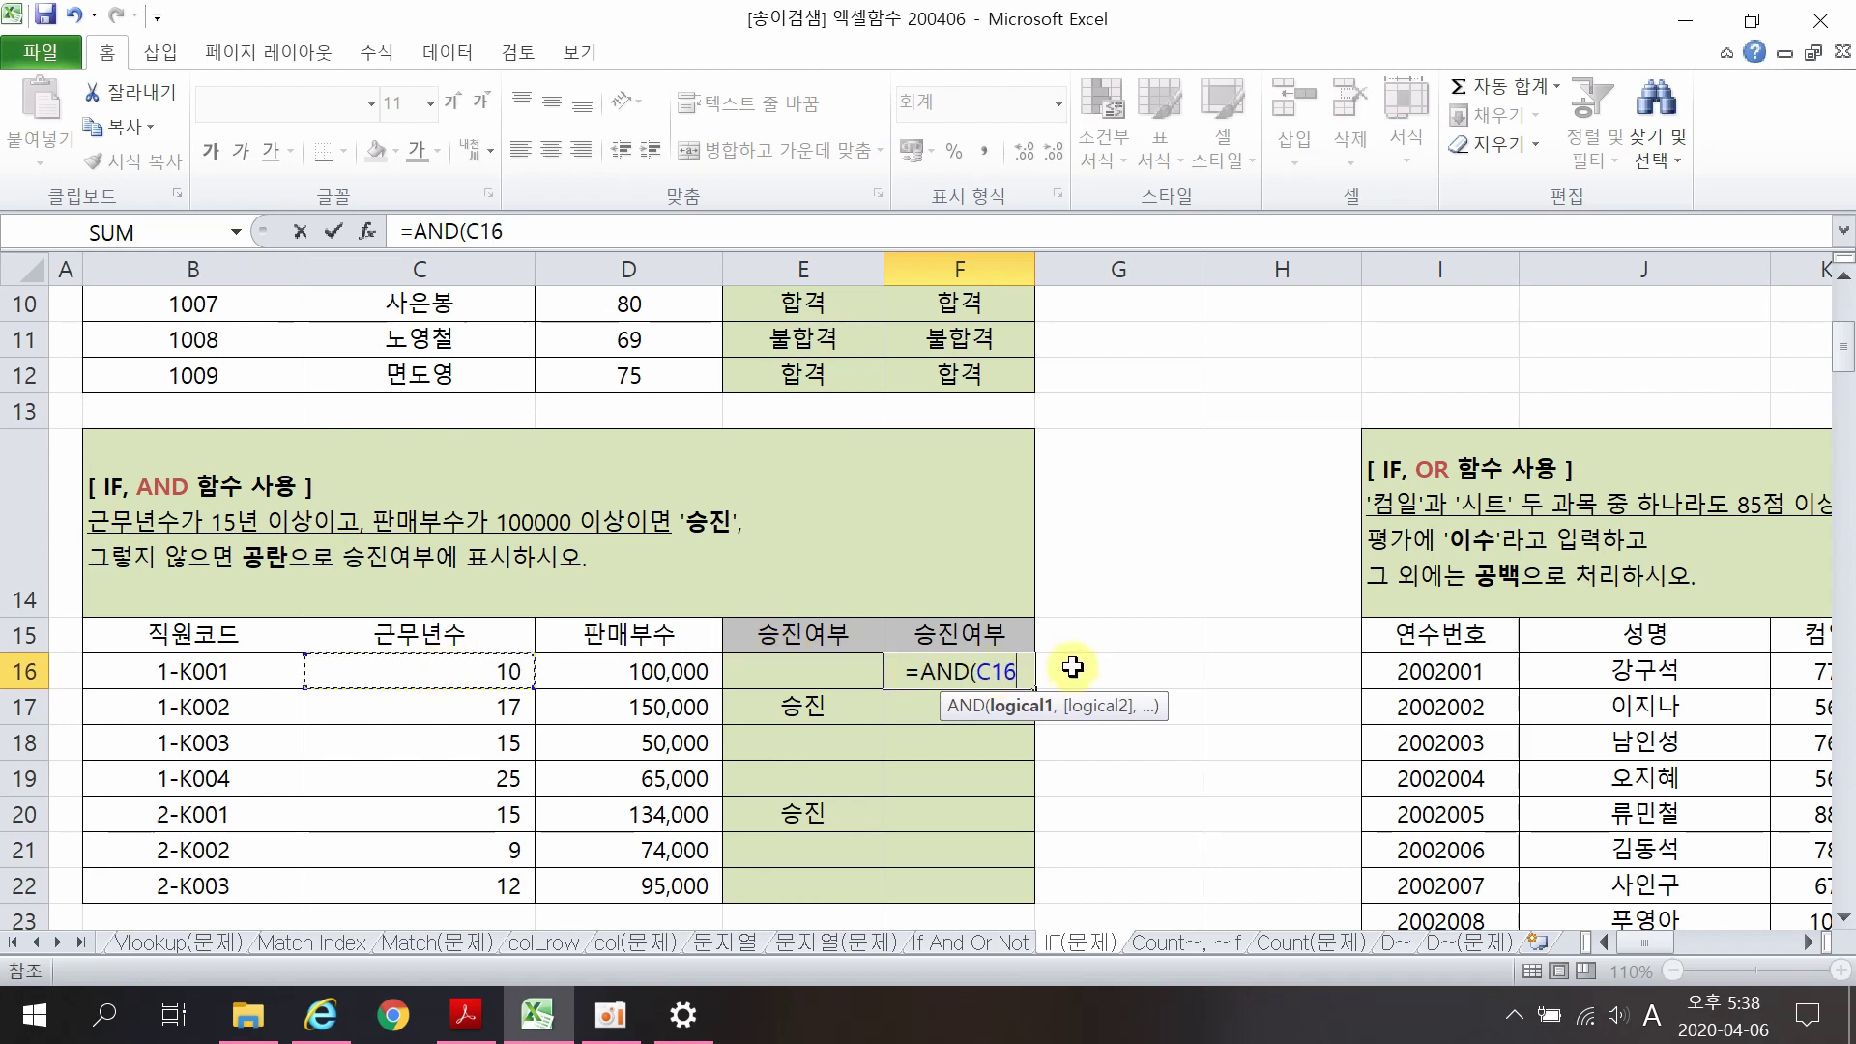
text(>=15)
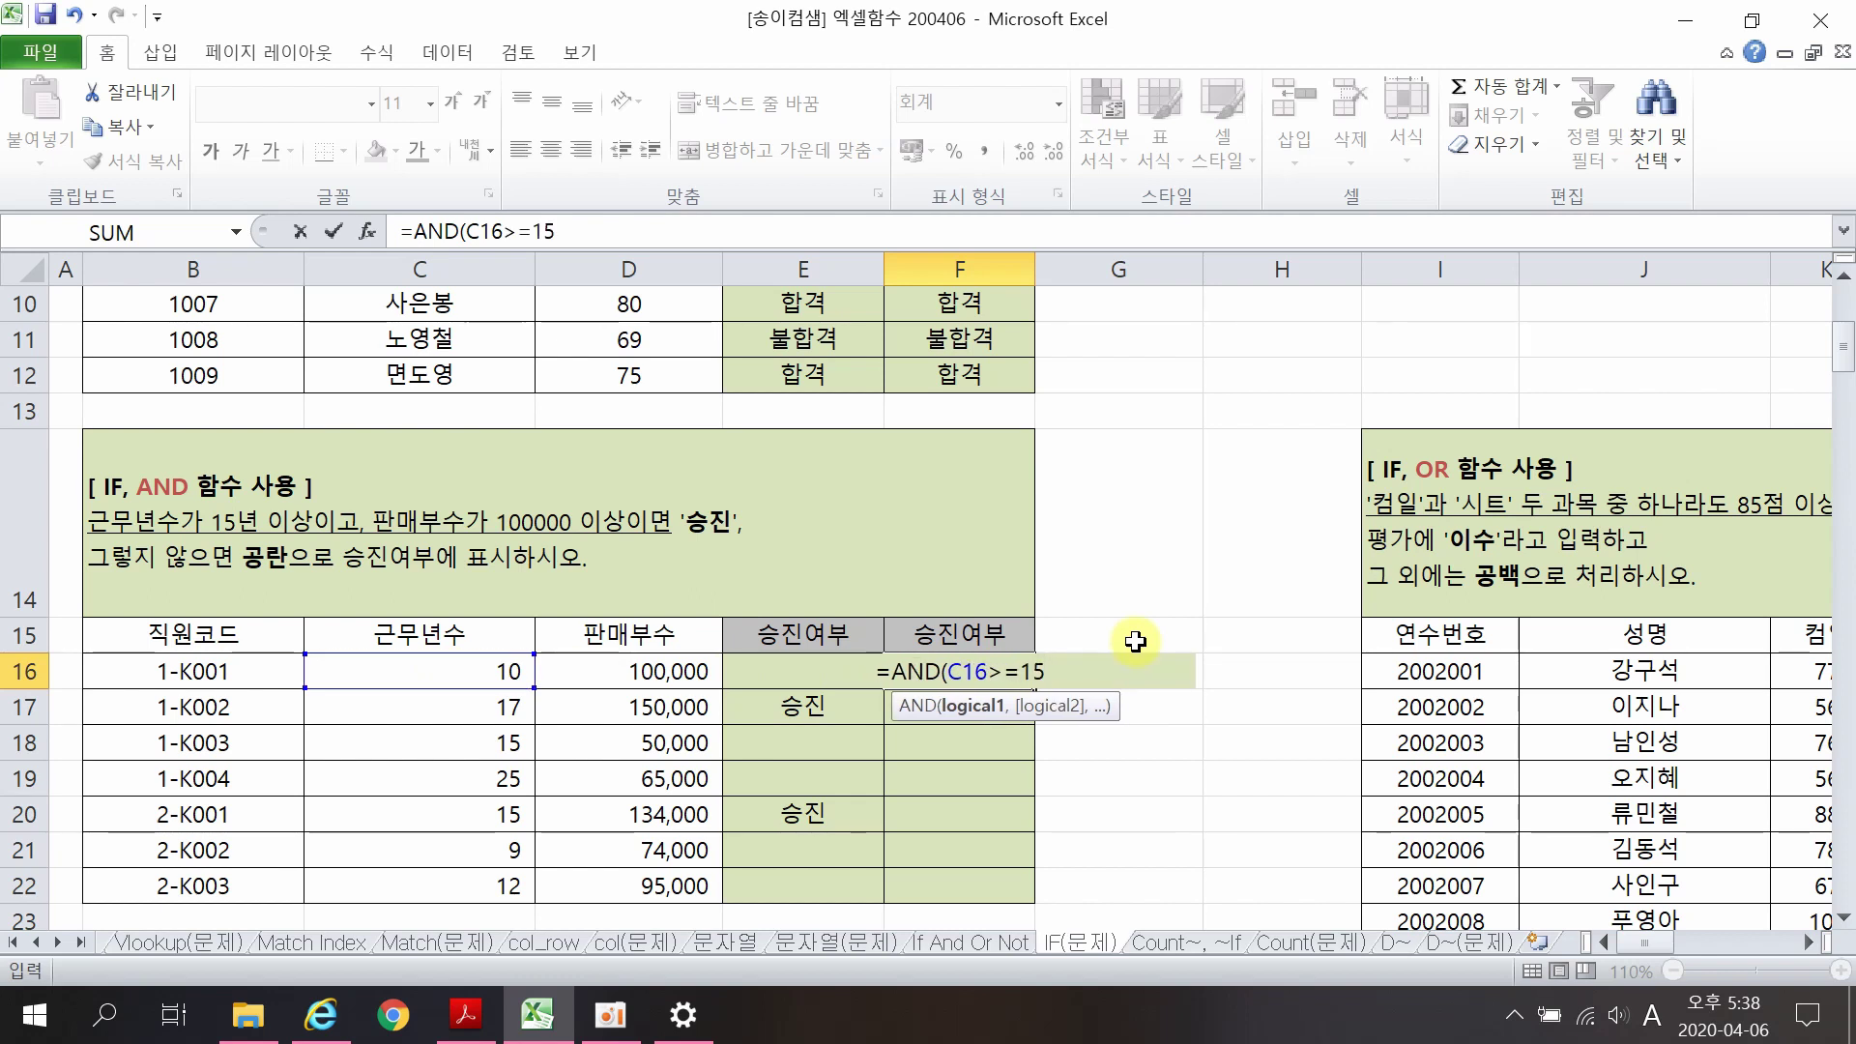
text(,)
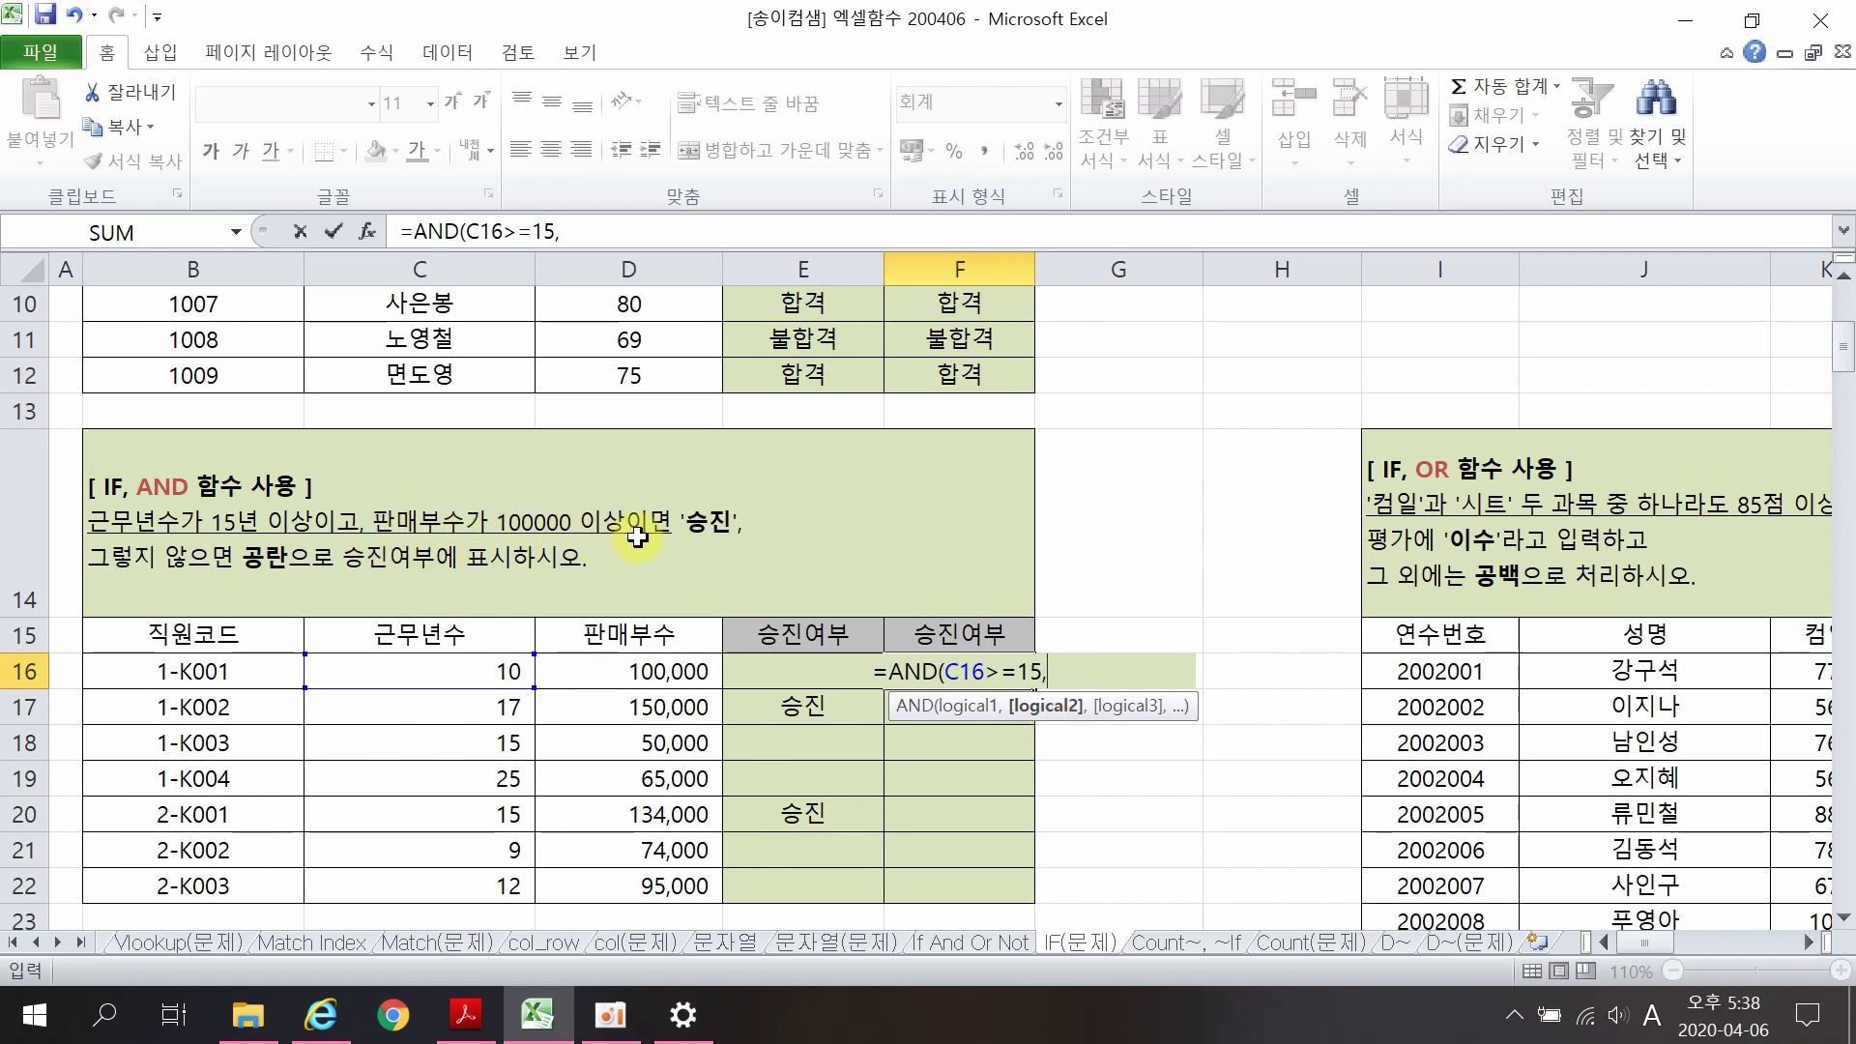
click(643, 669)
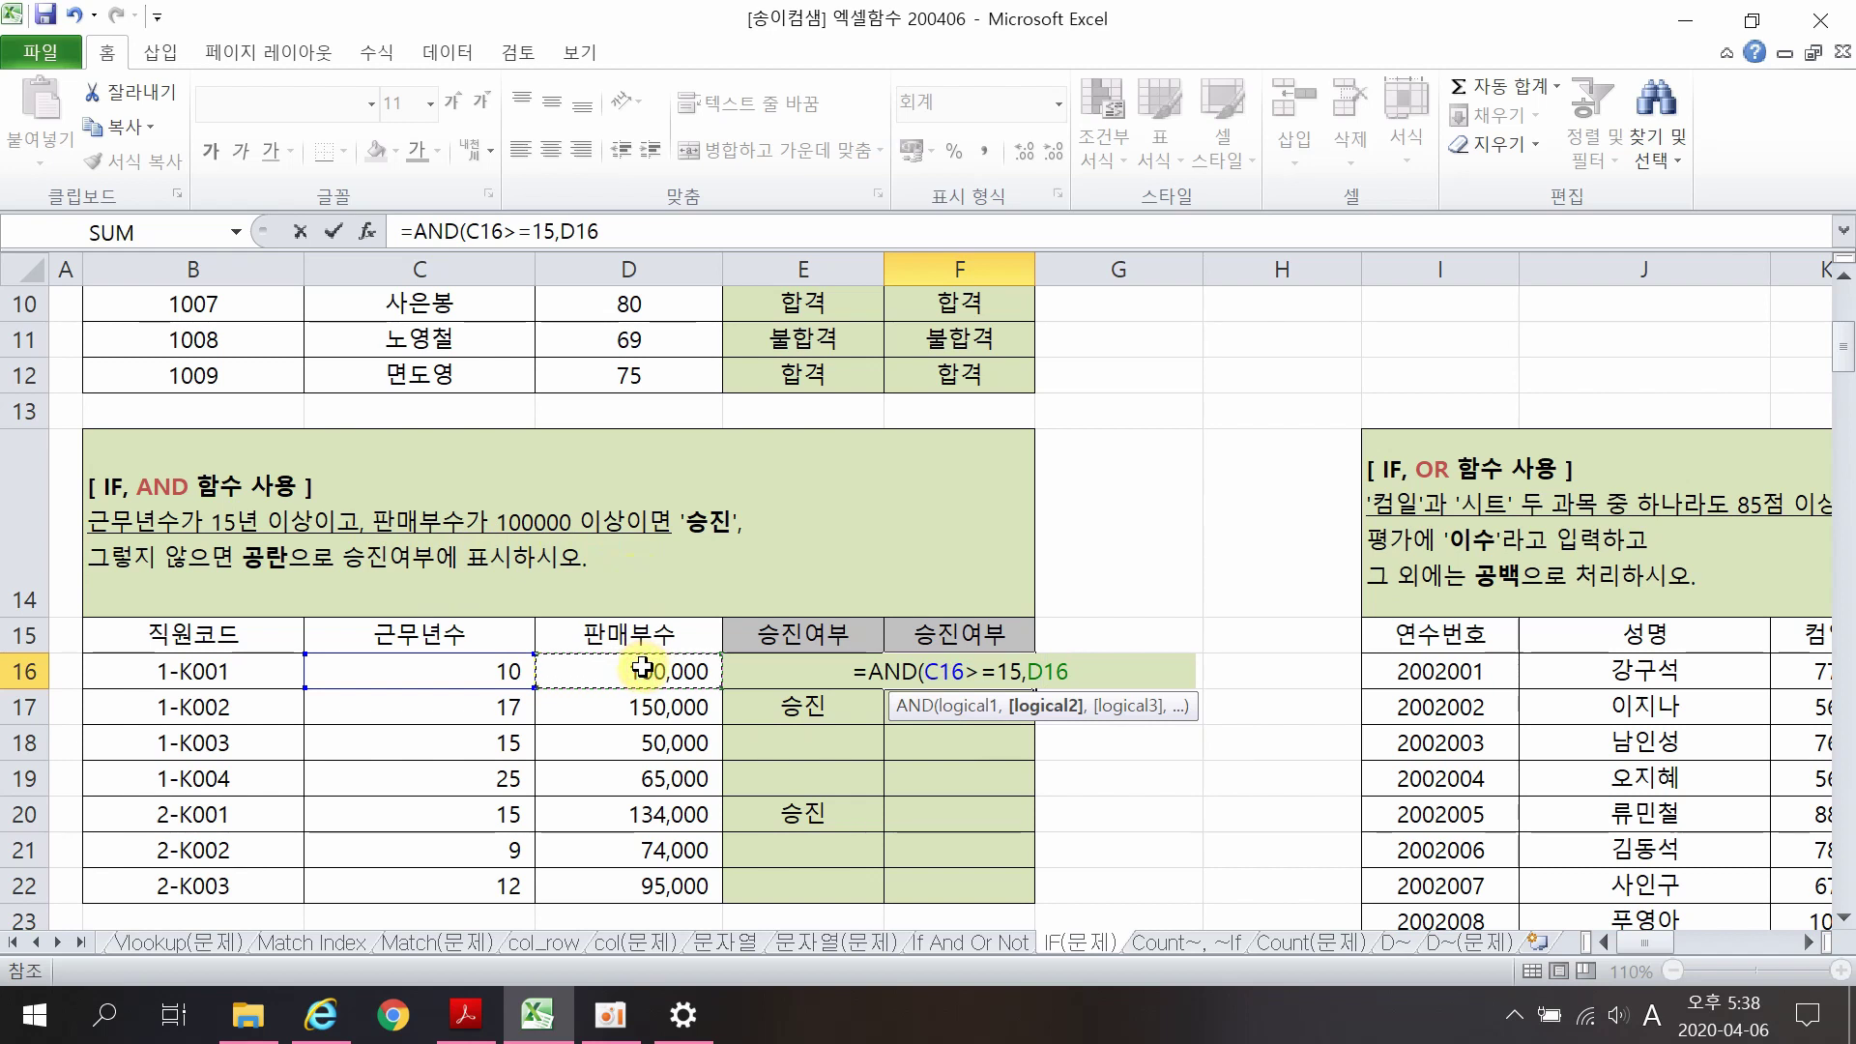
text(>=1)
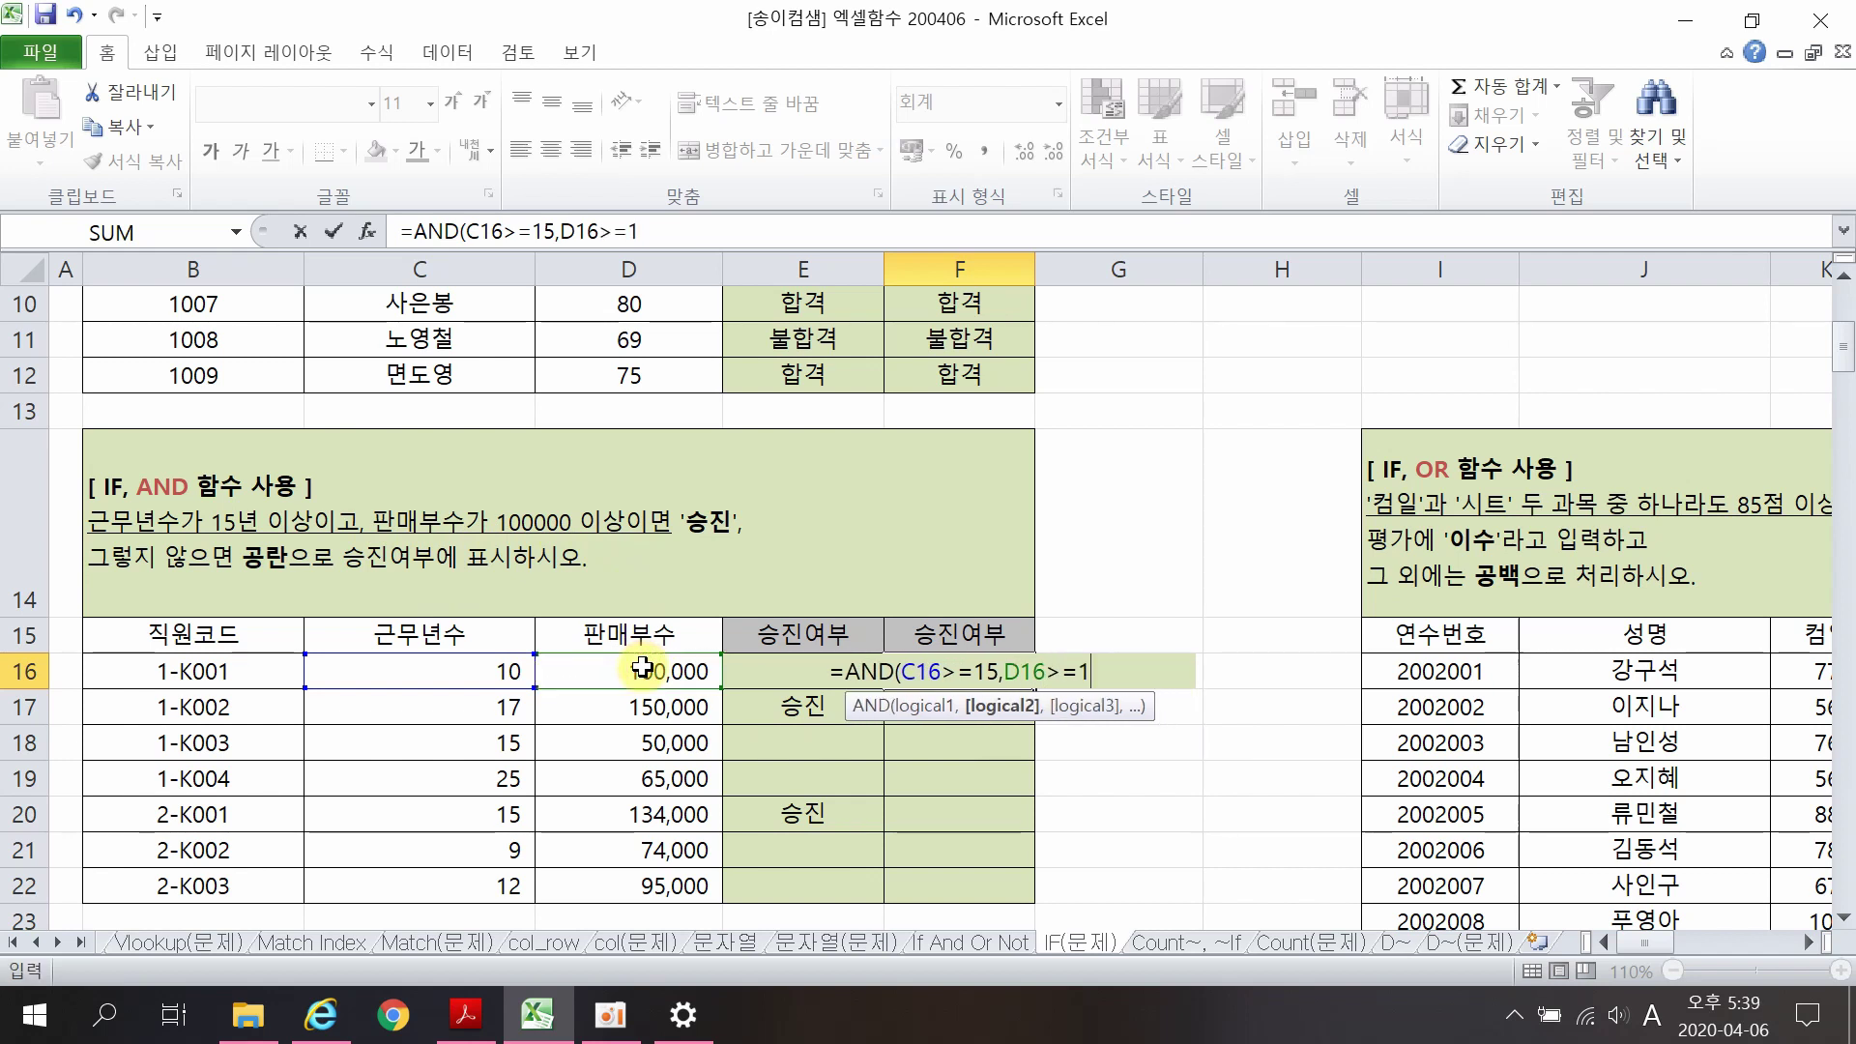
text(00000)
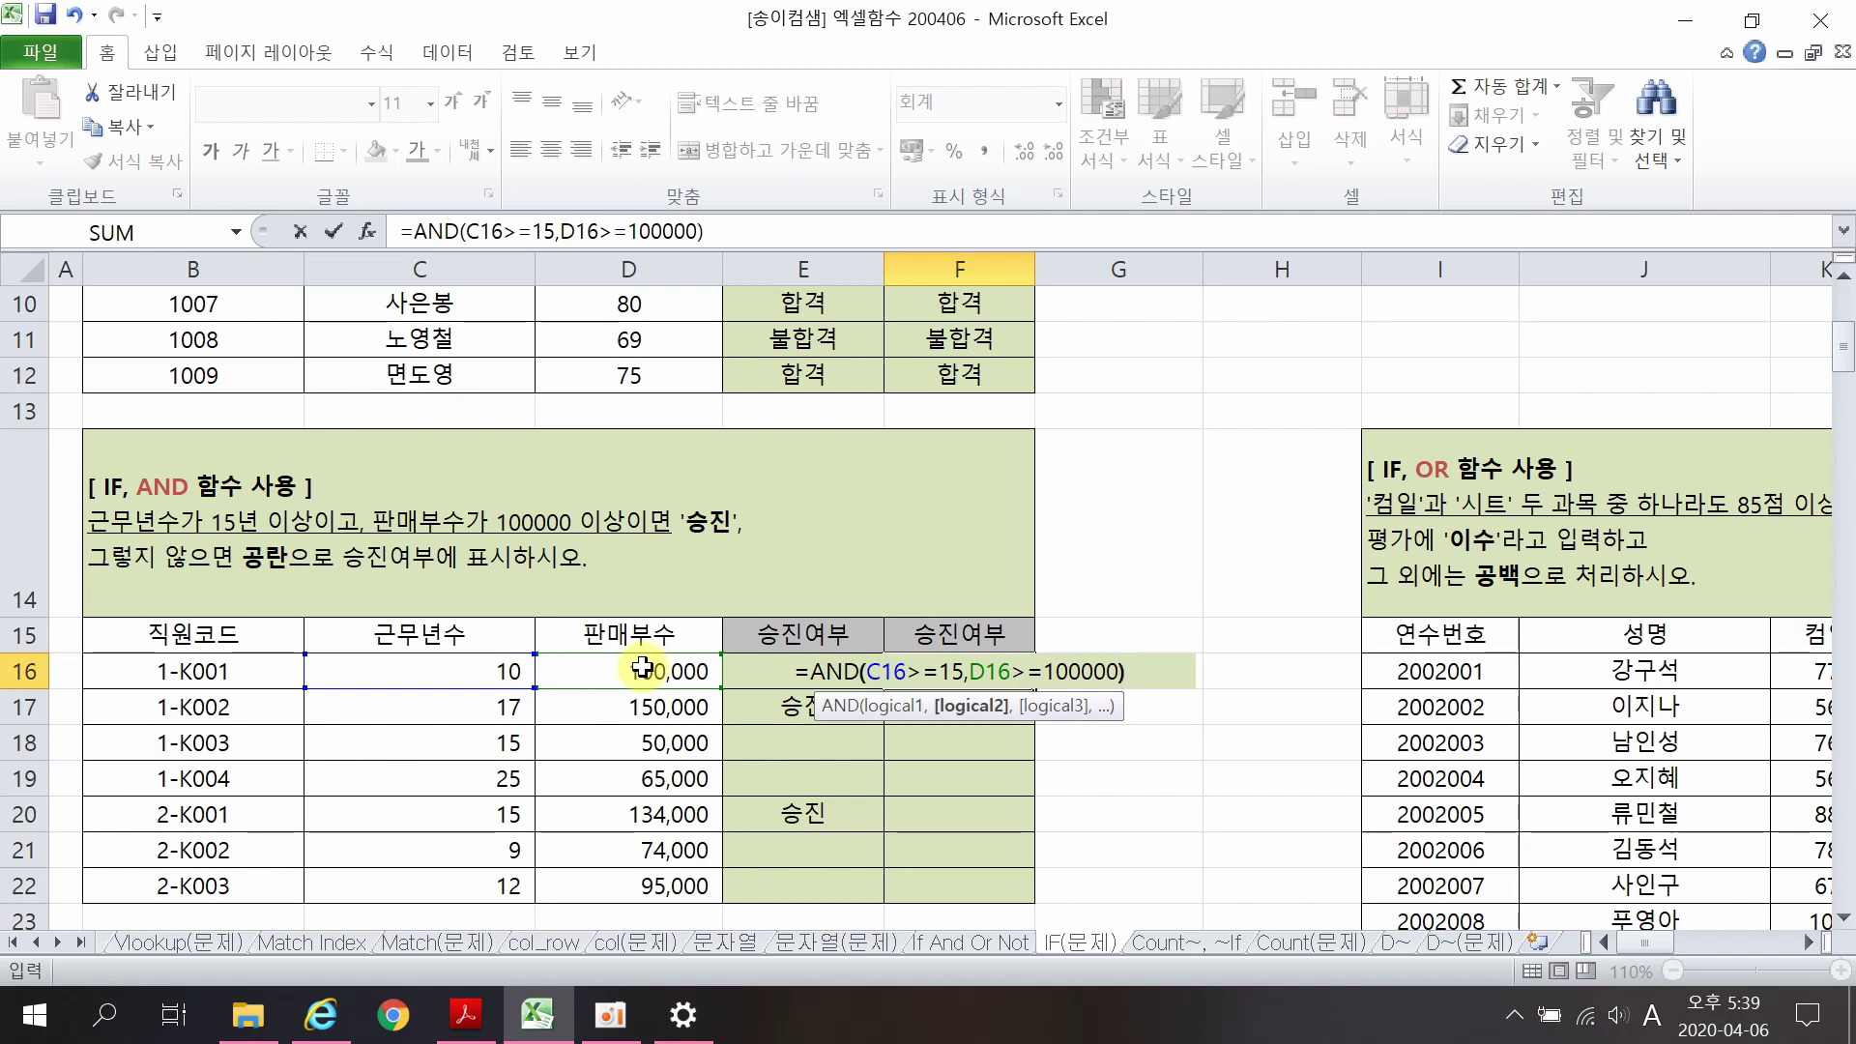
key(Return)
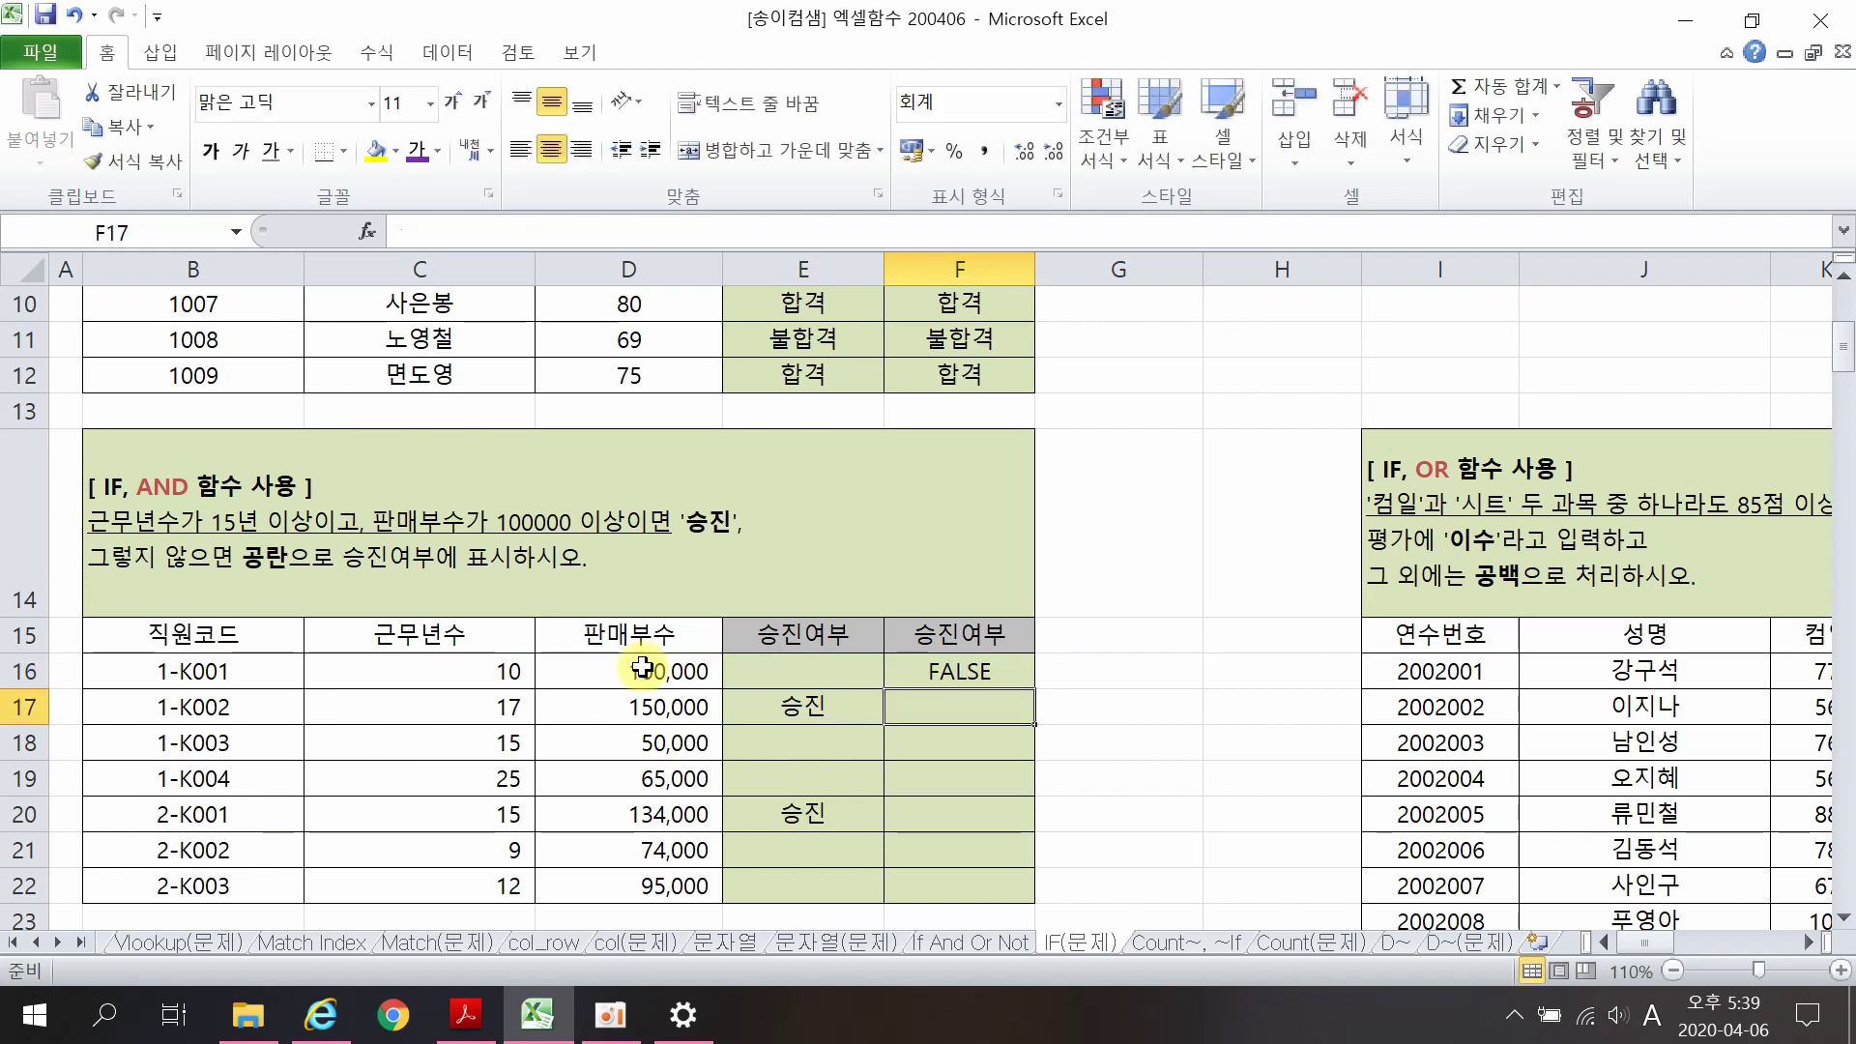
Step: Compare the values in C16 and D16 with the AND formula's result in cell F16
click(474, 669)
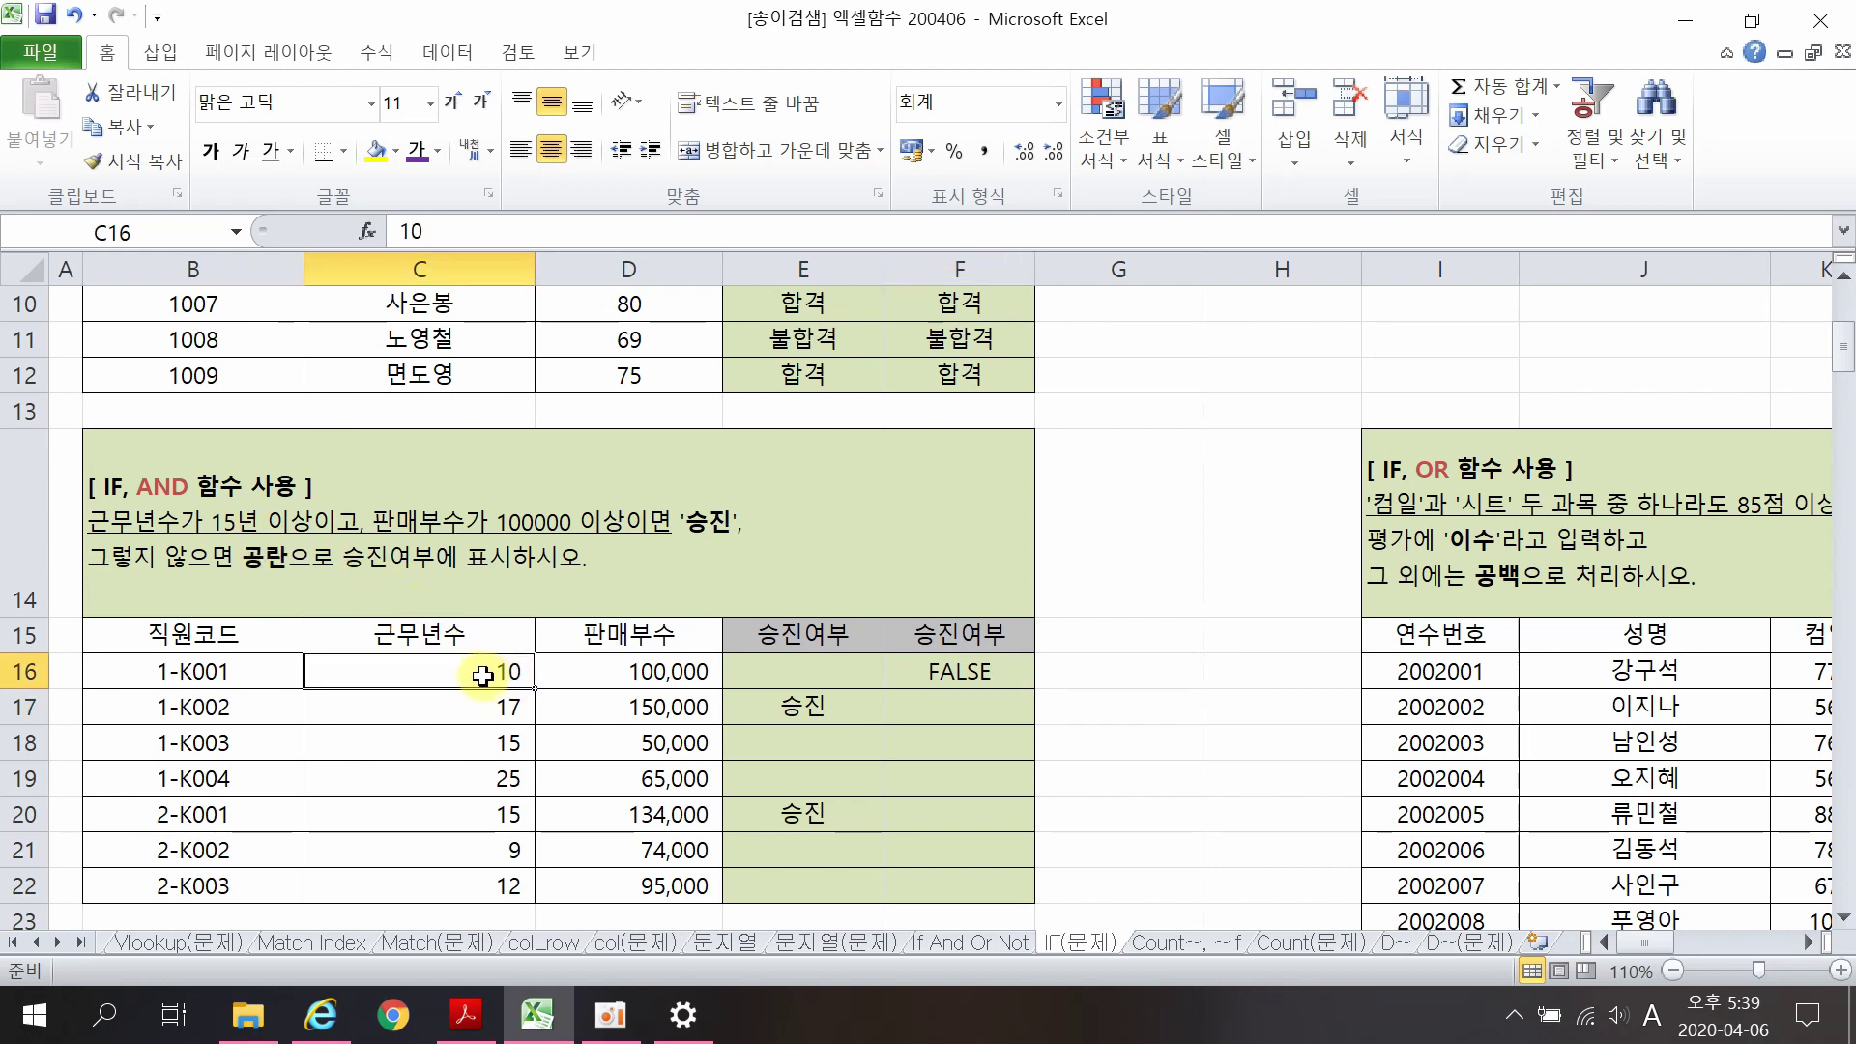
click(638, 671)
click(493, 671)
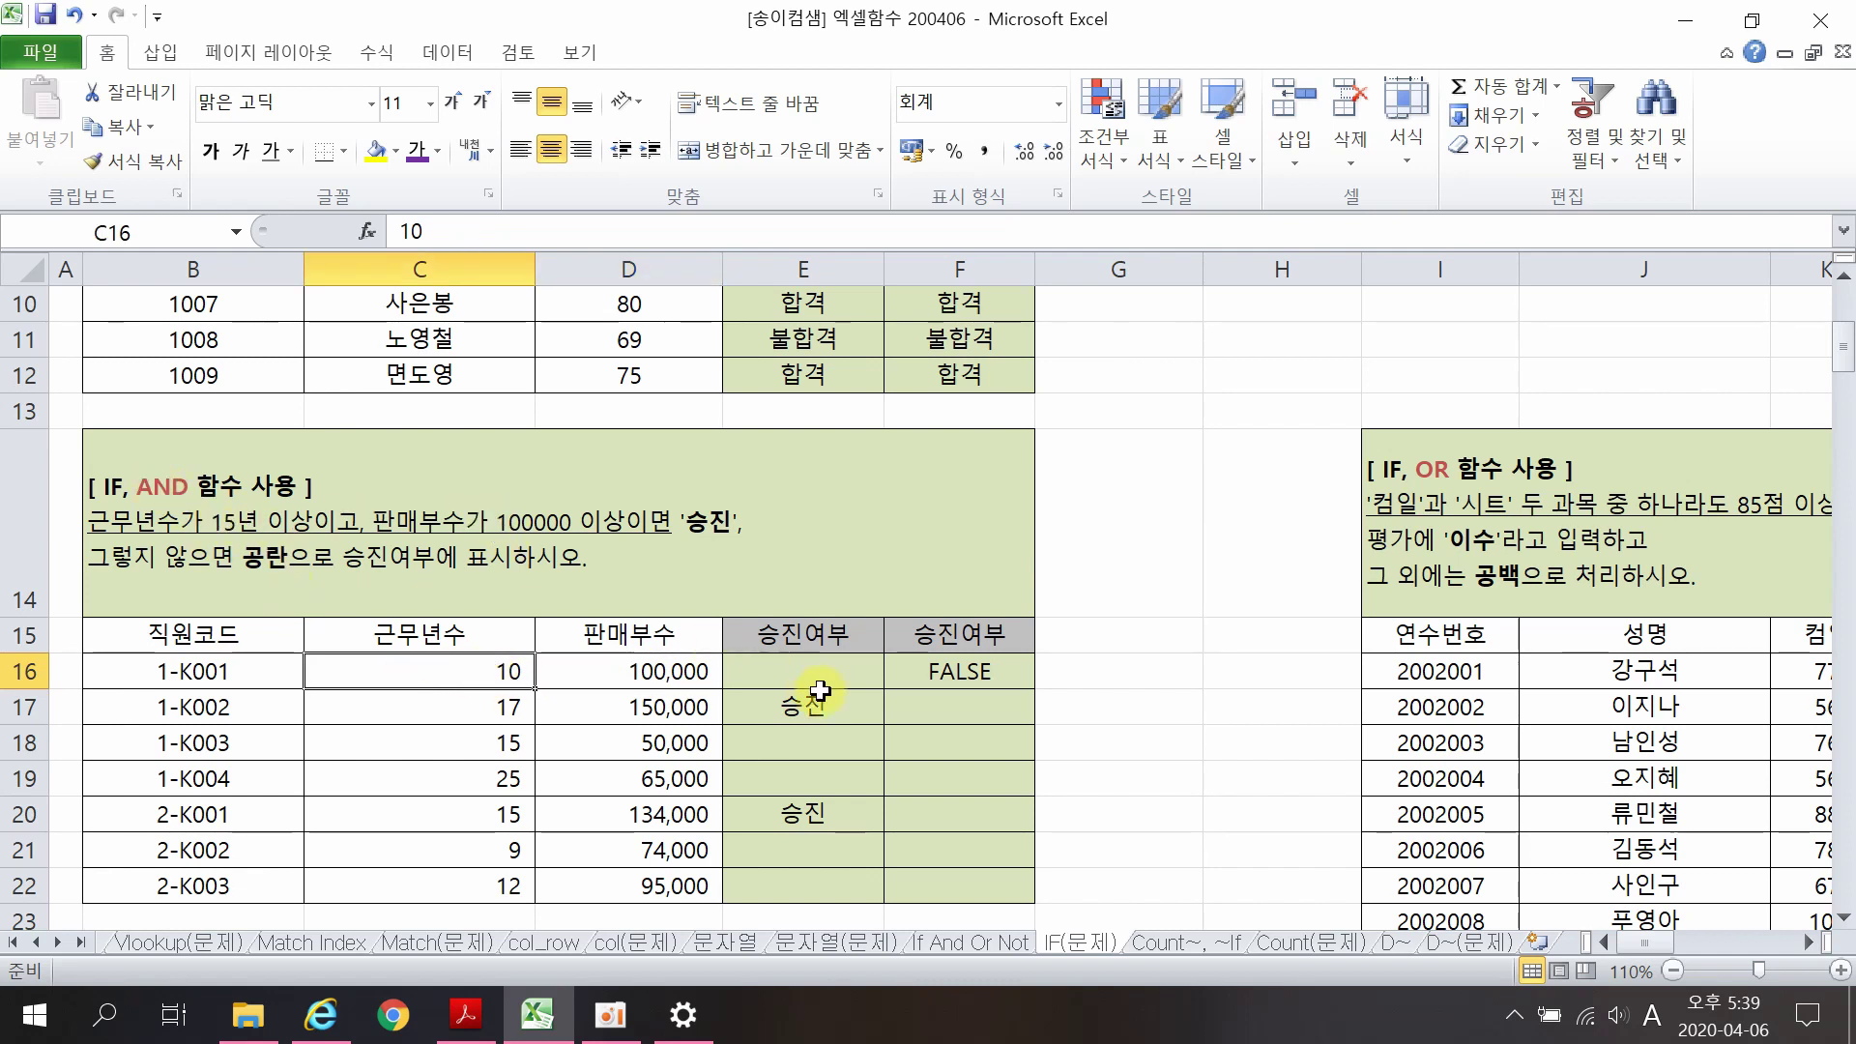
click(949, 674)
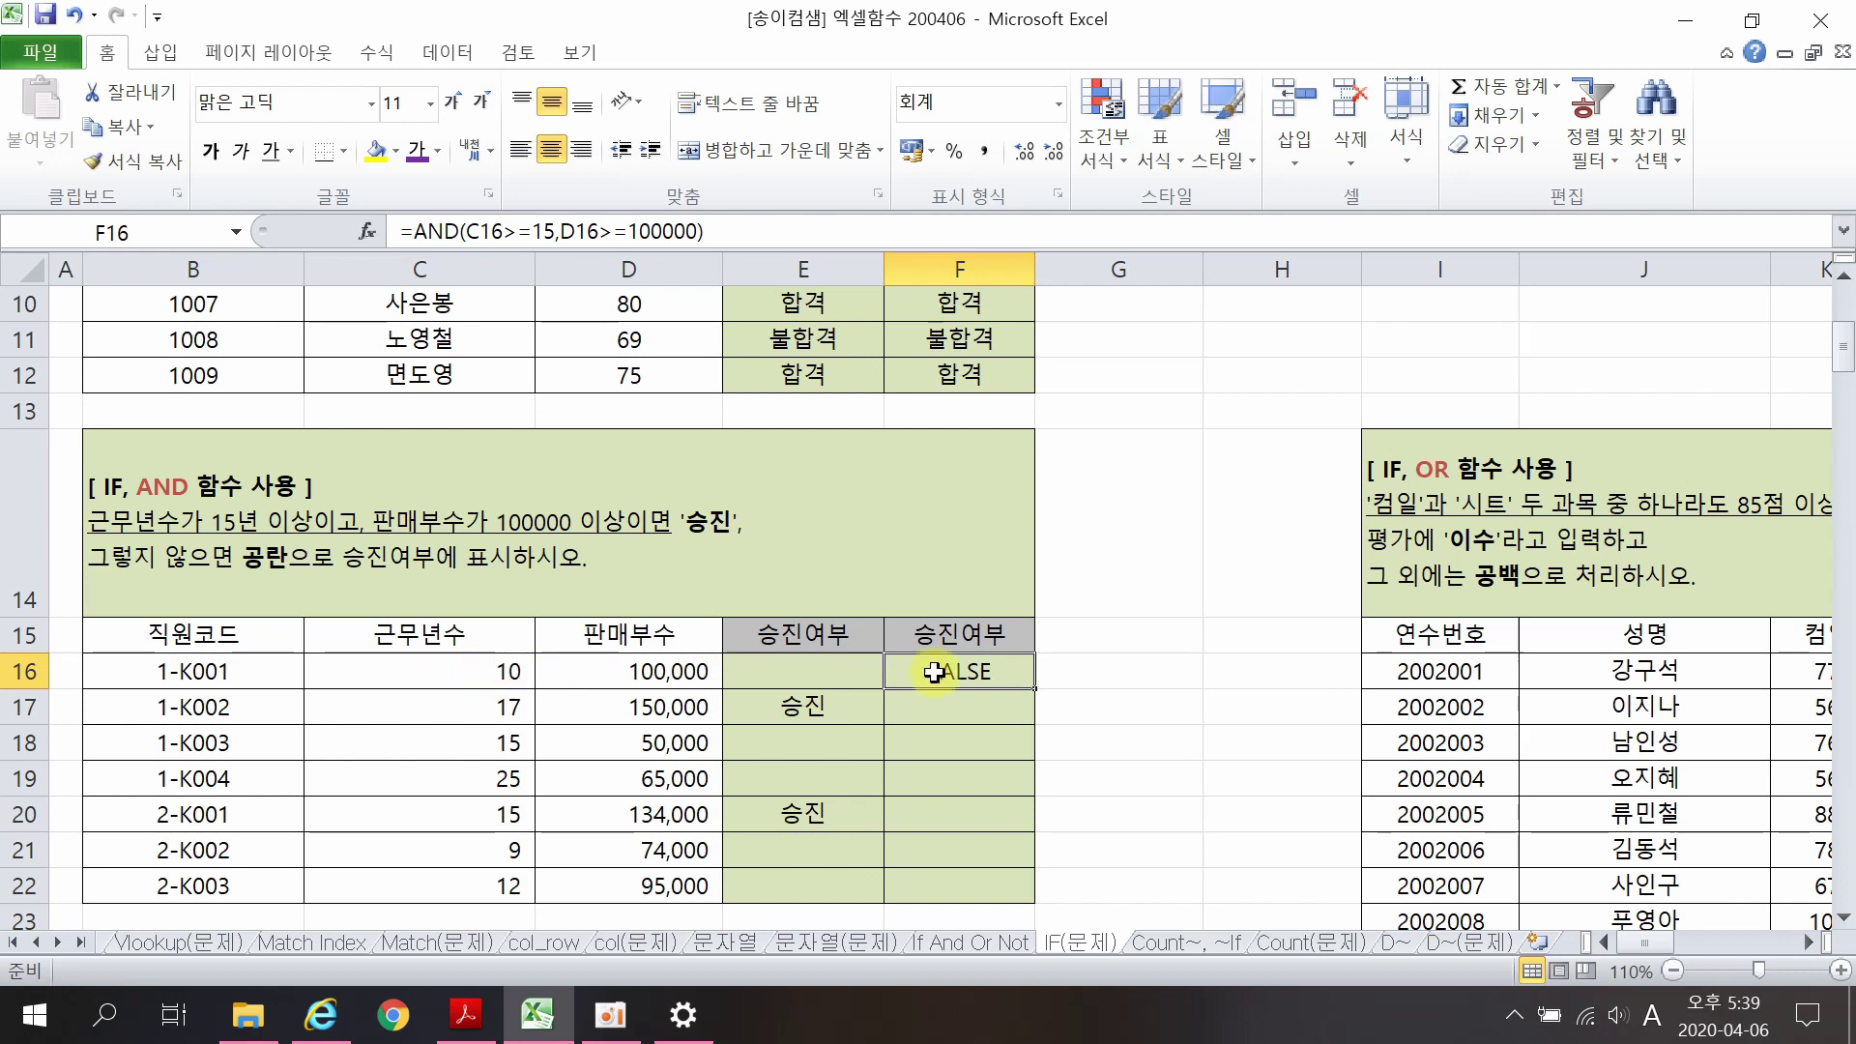
Step: Nest the AND test in cell F16 inside an IF function as its logical test
double_click(979, 669)
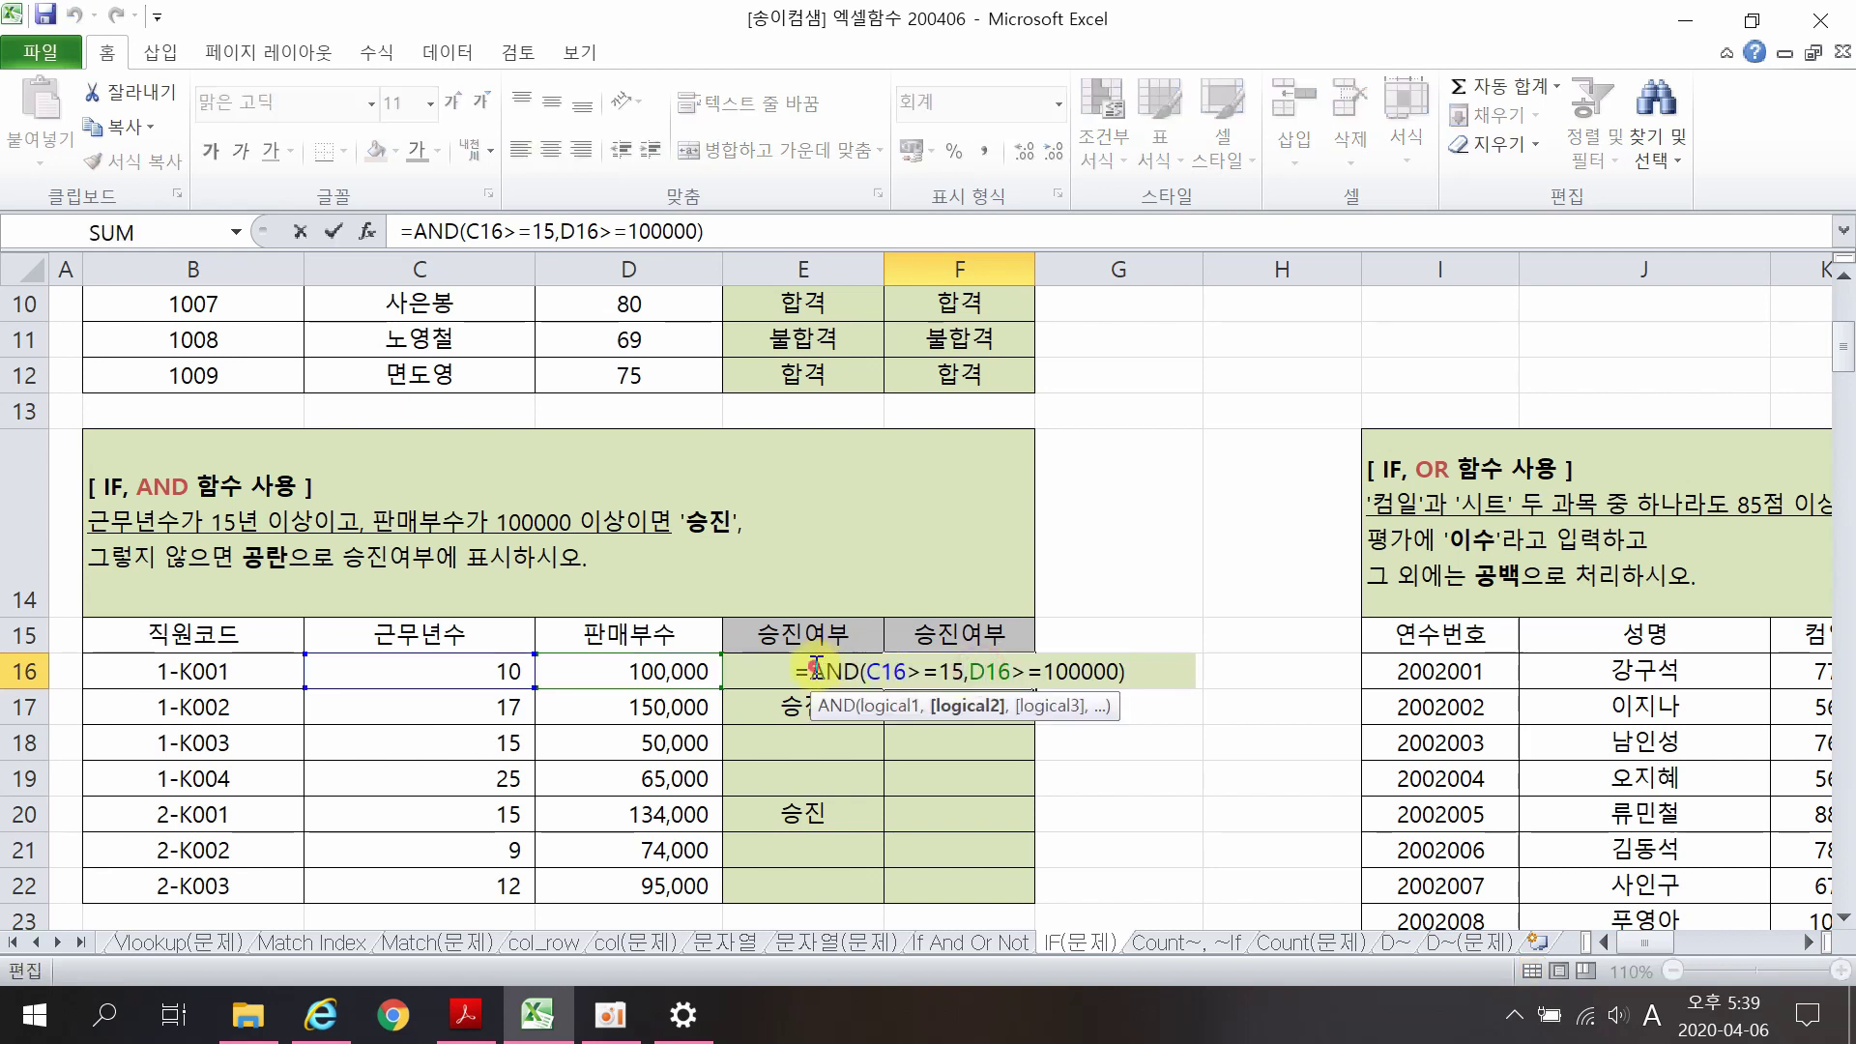
click(810, 670)
text(IF()
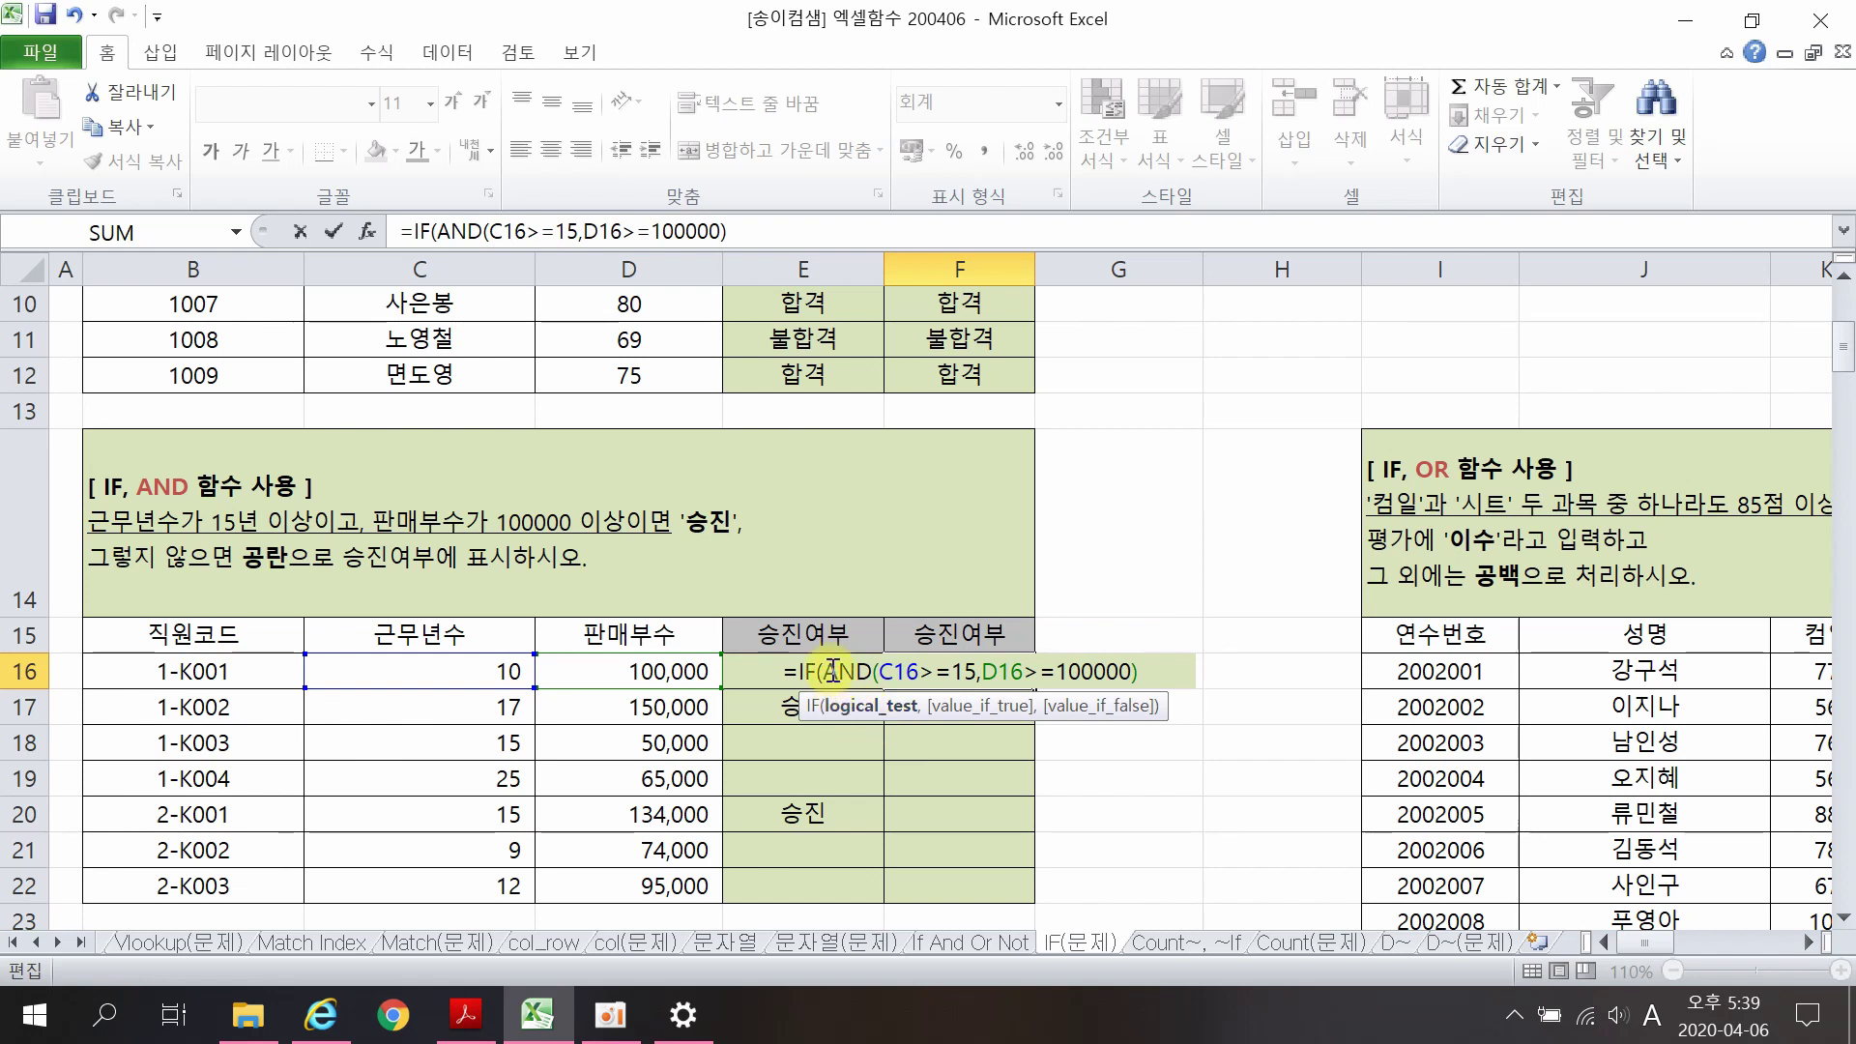
drag(823, 671, 1146, 671)
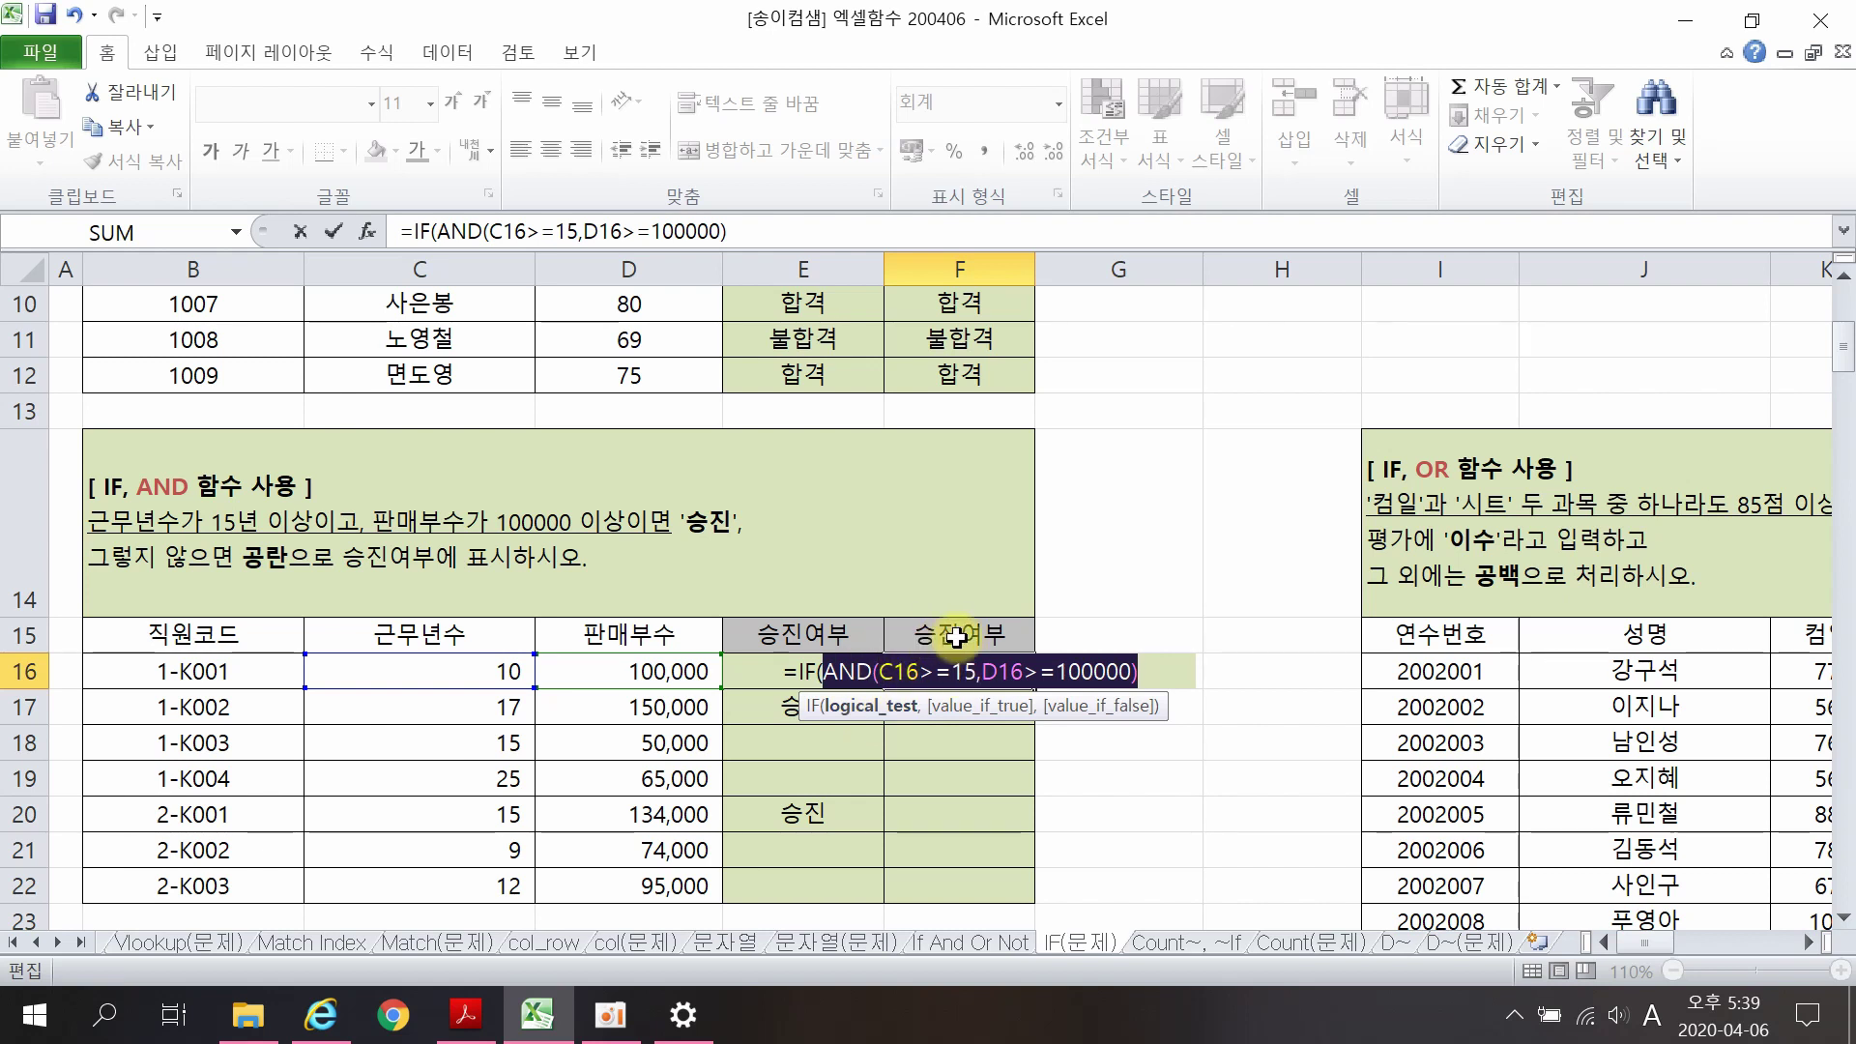
click(1163, 676)
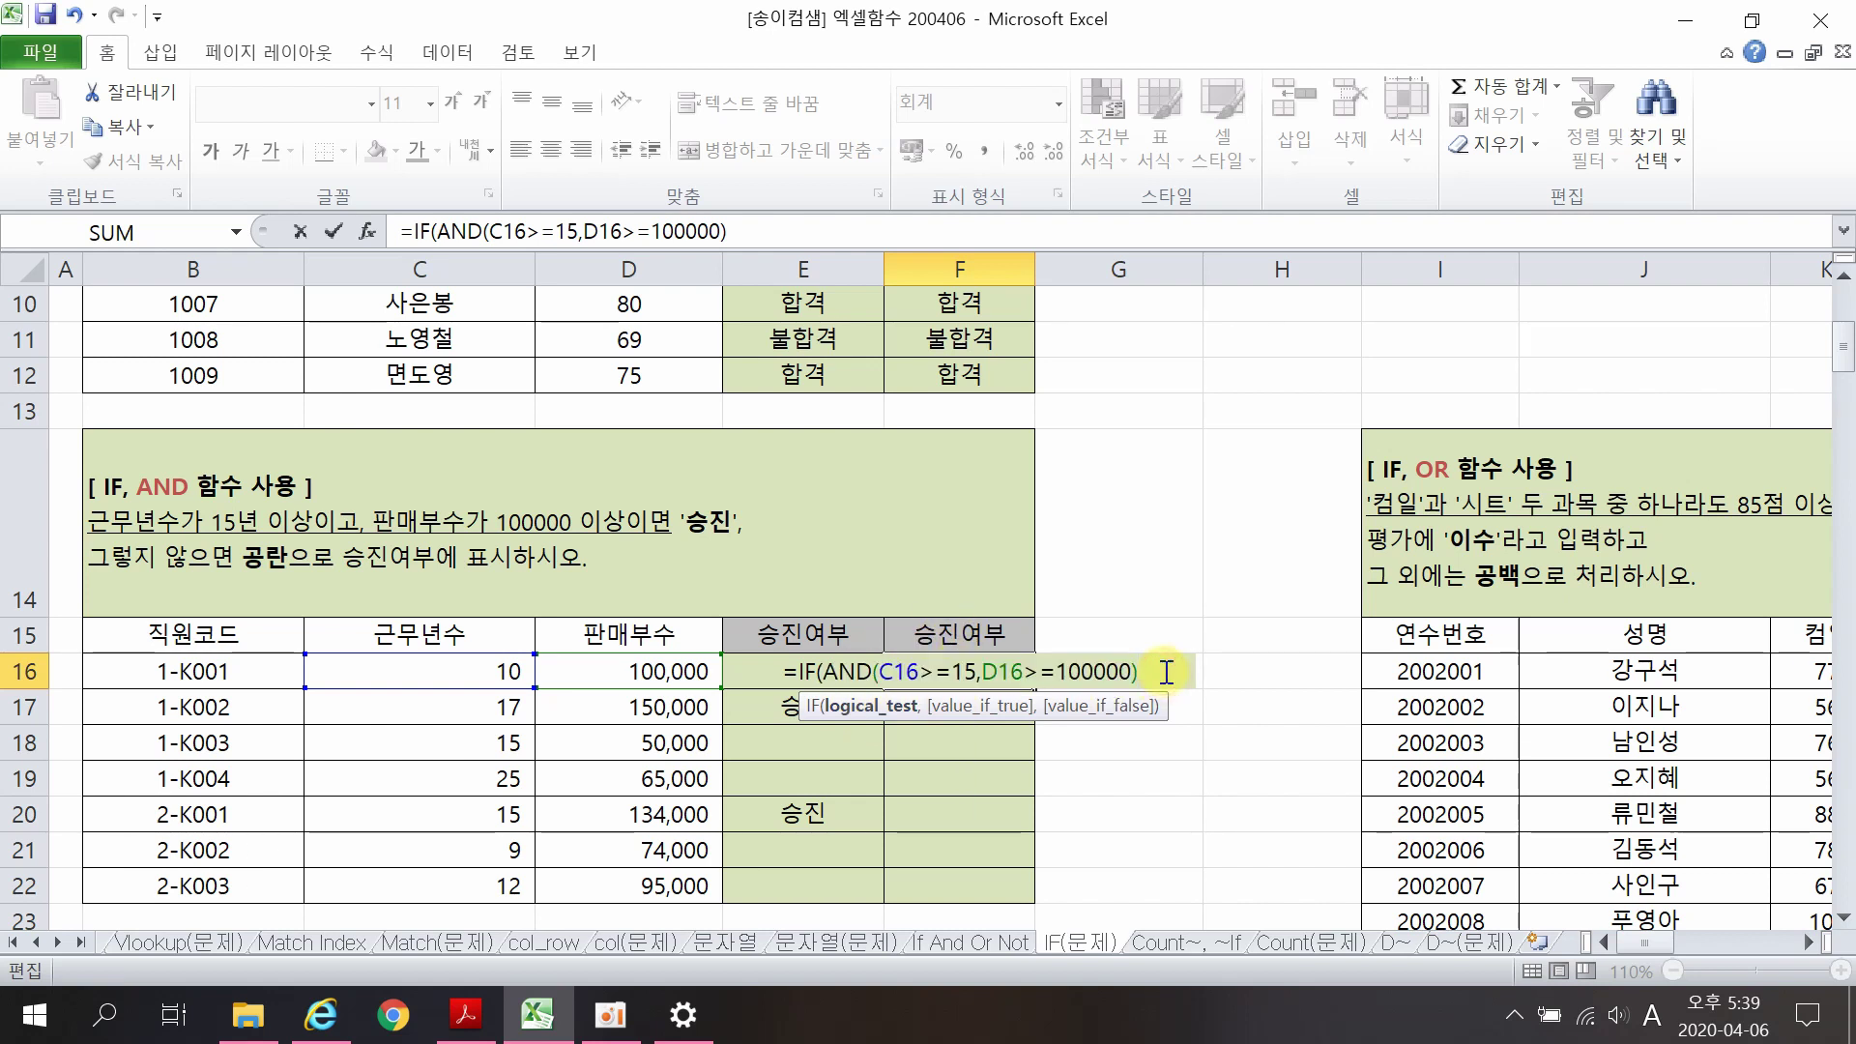
text(,)
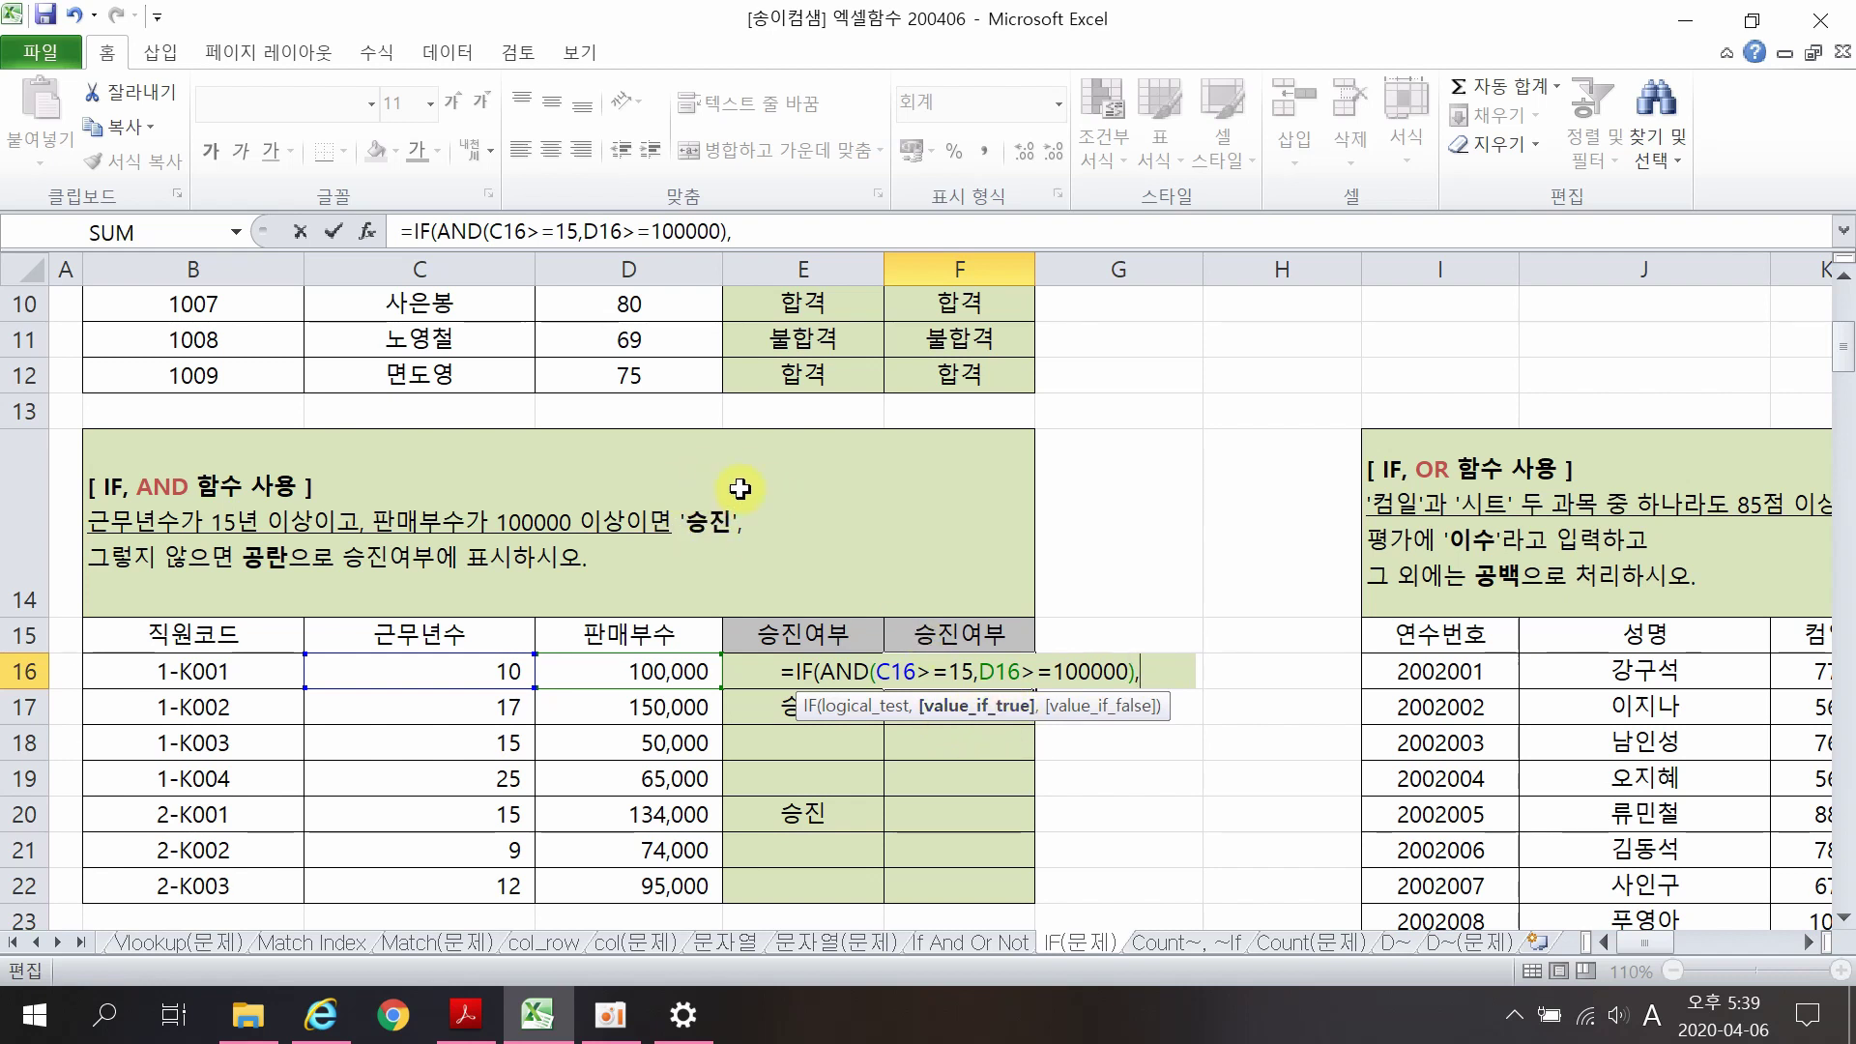
Step: Complete the IF formula in F16 with "승진" as the true value and an empty string "" as the false value
text("T)
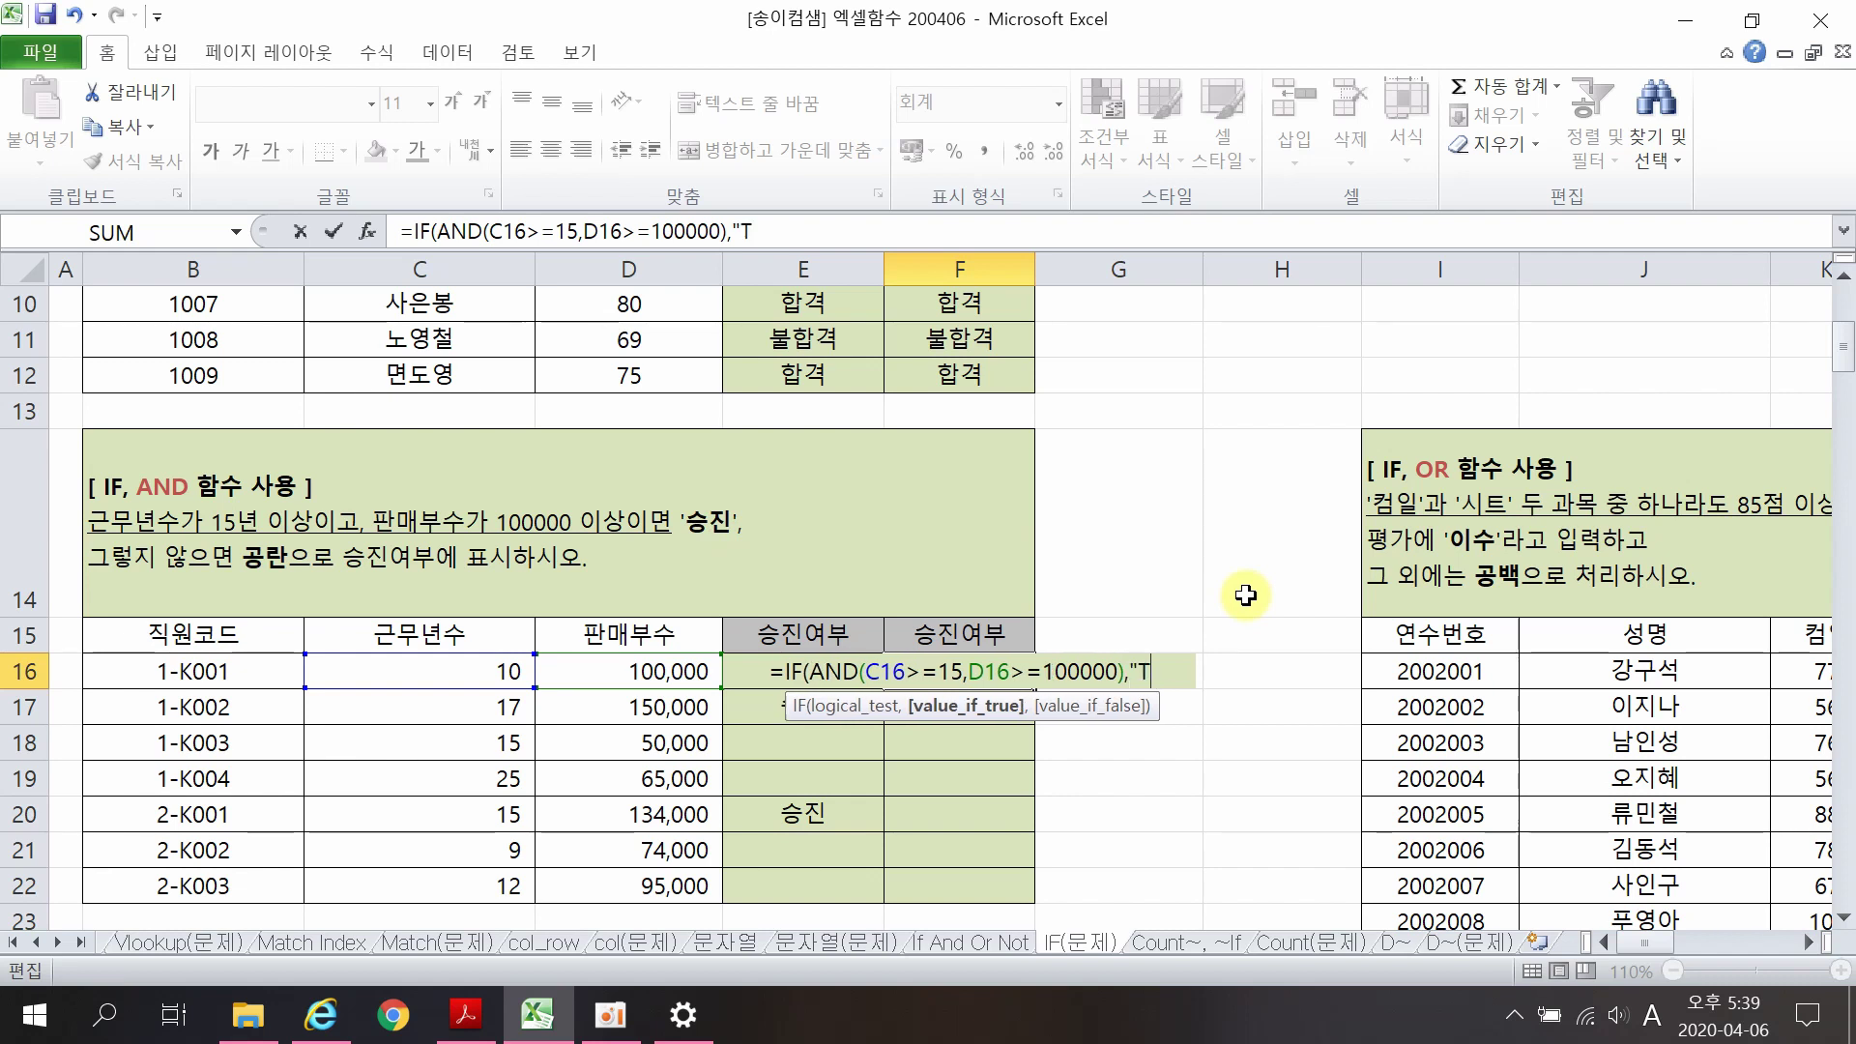
key(Hangul)
text(승지)
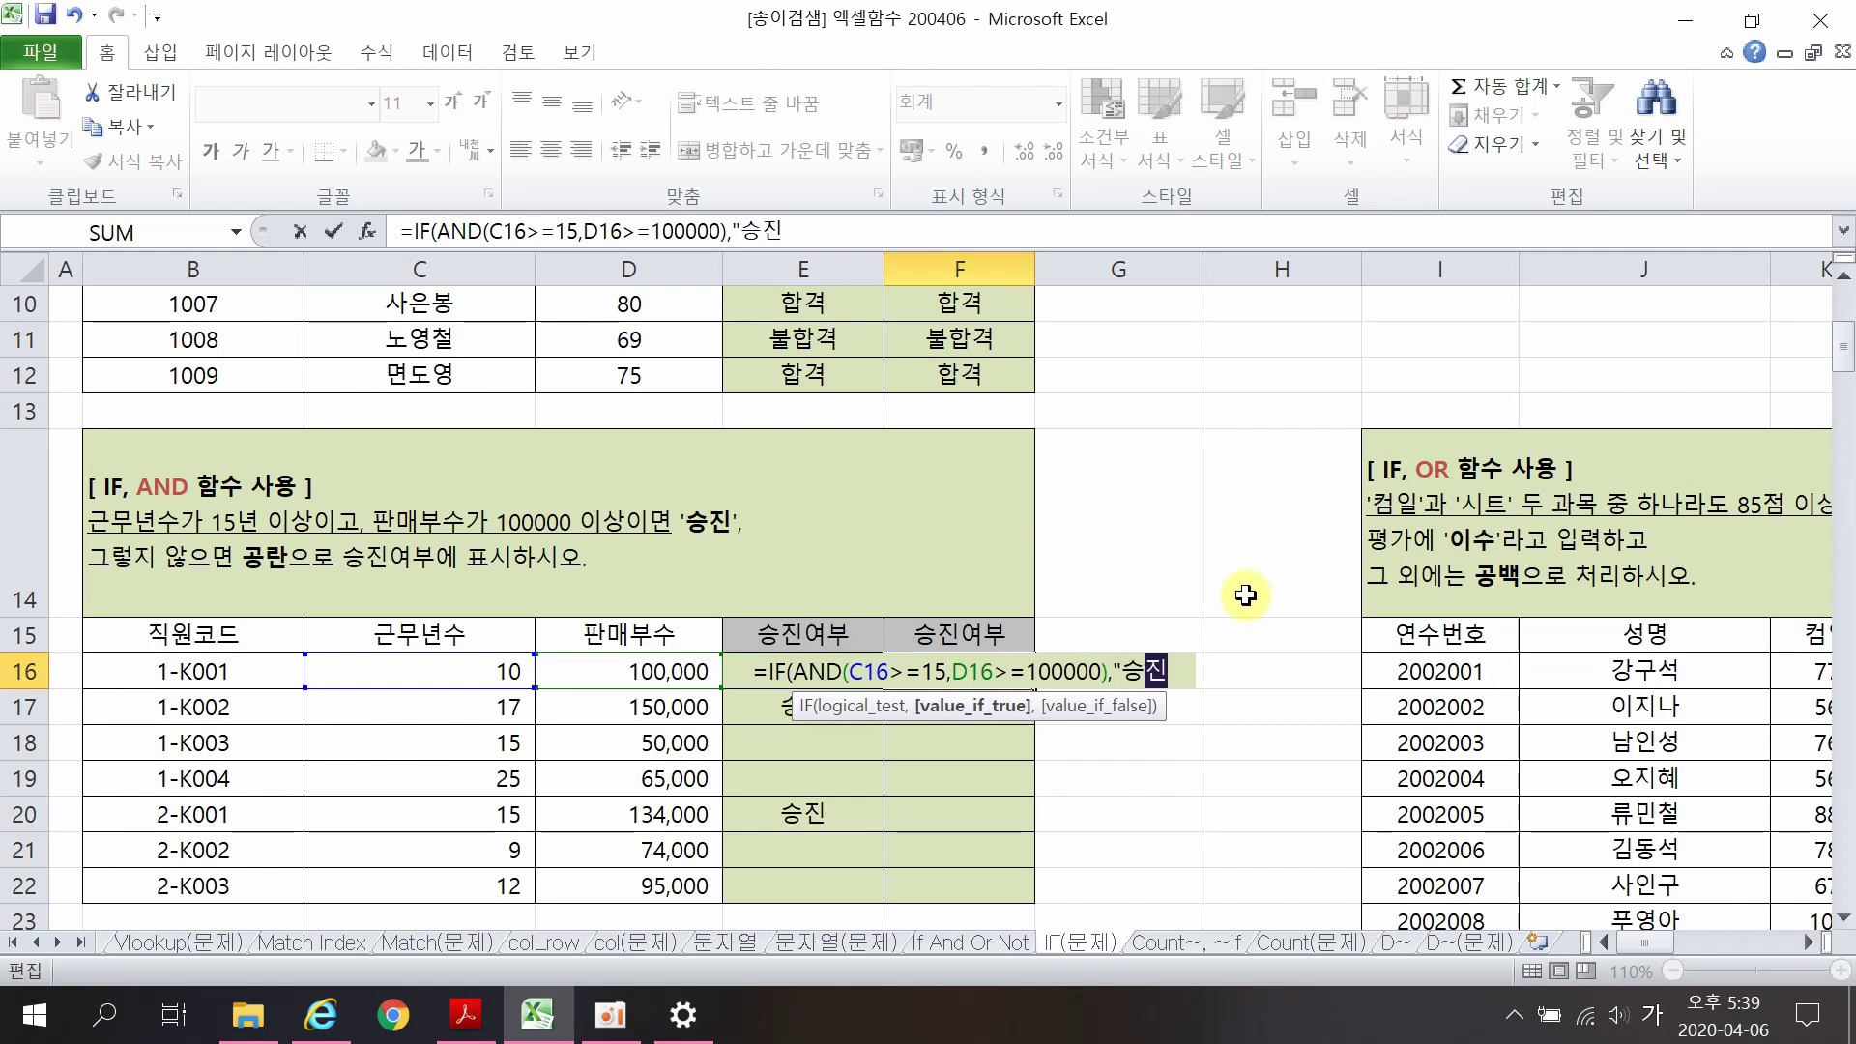
text(",)
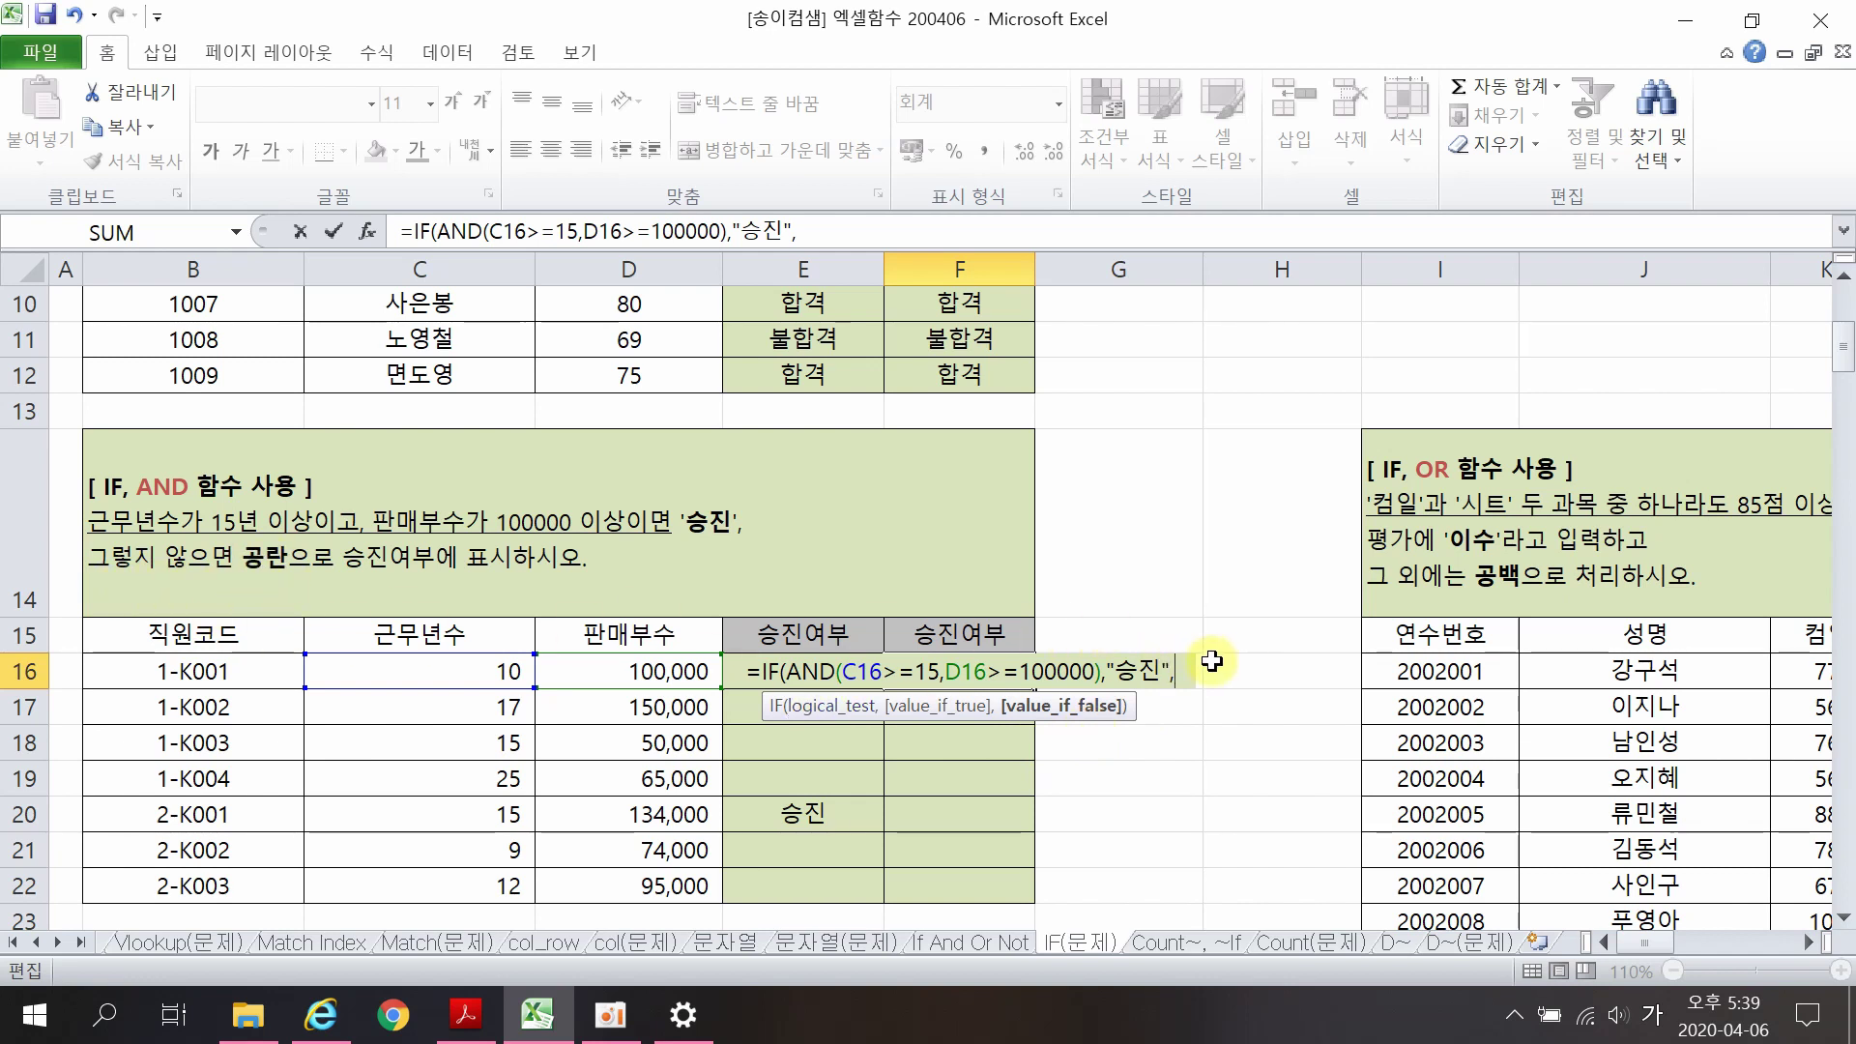
text("")
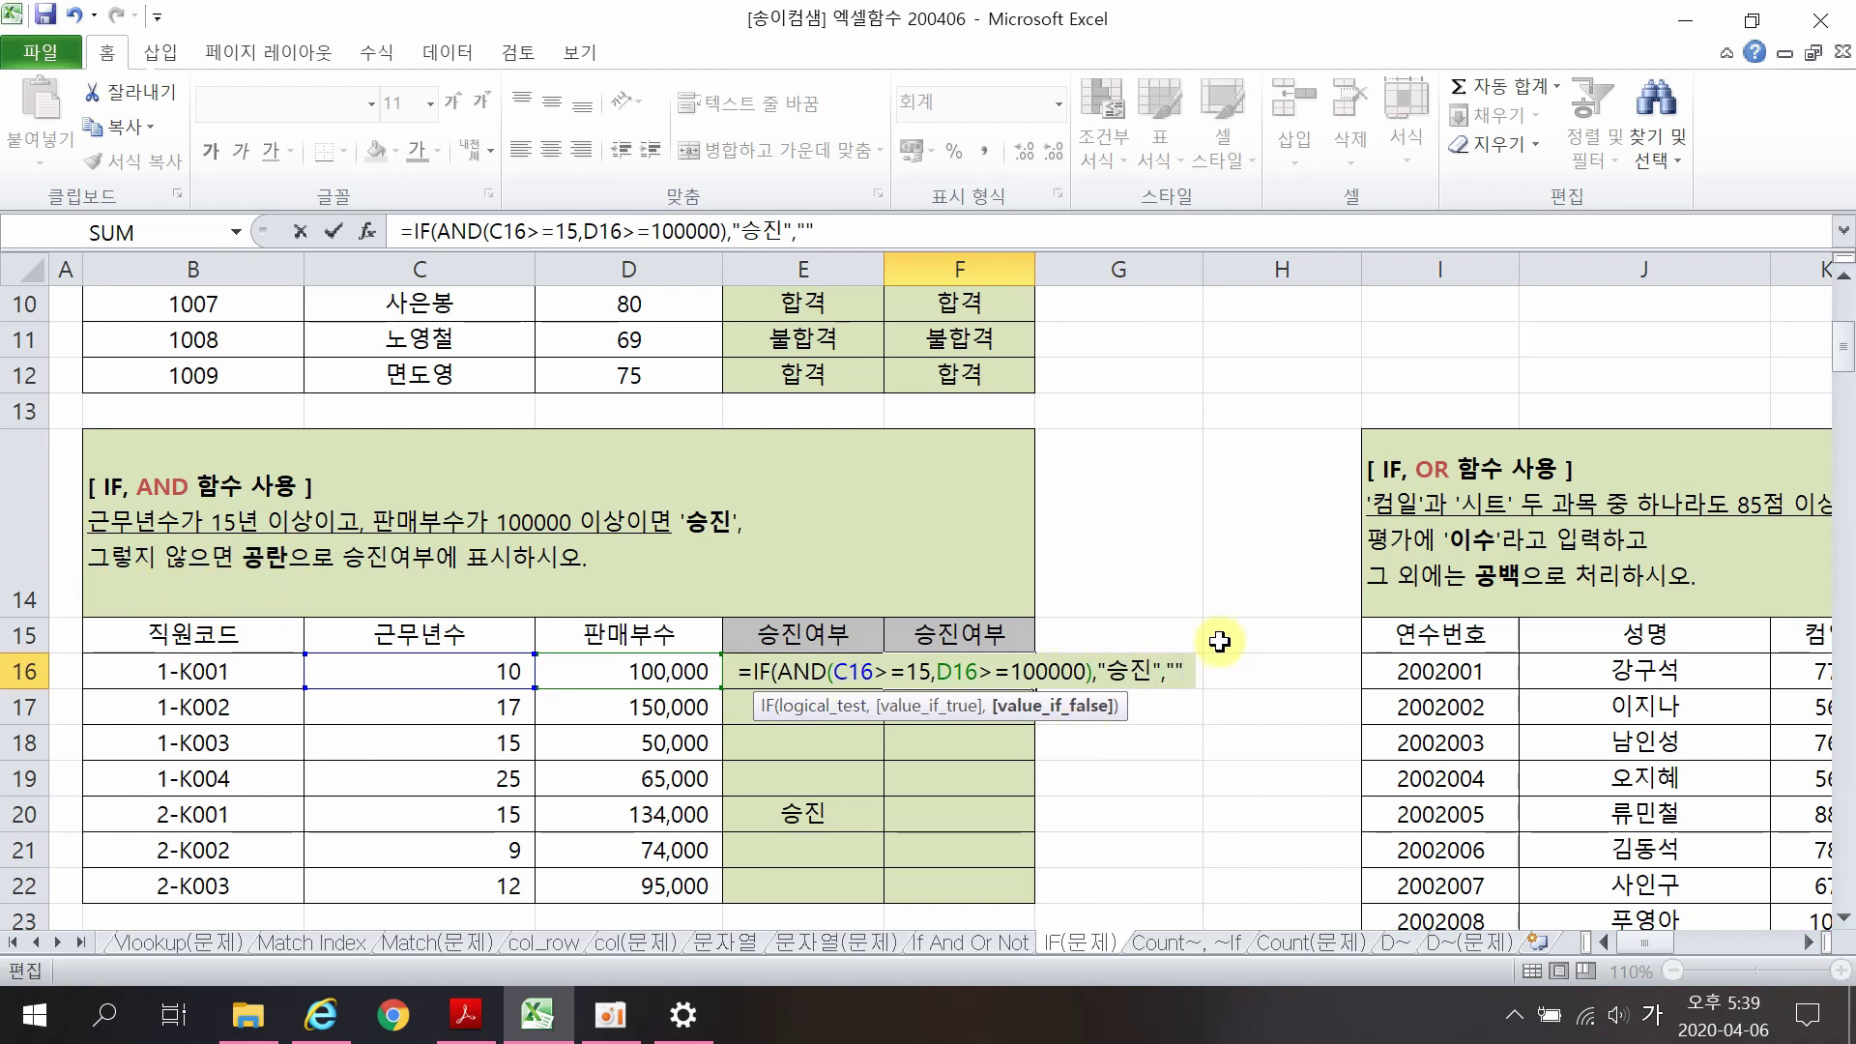
text())
key(Return)
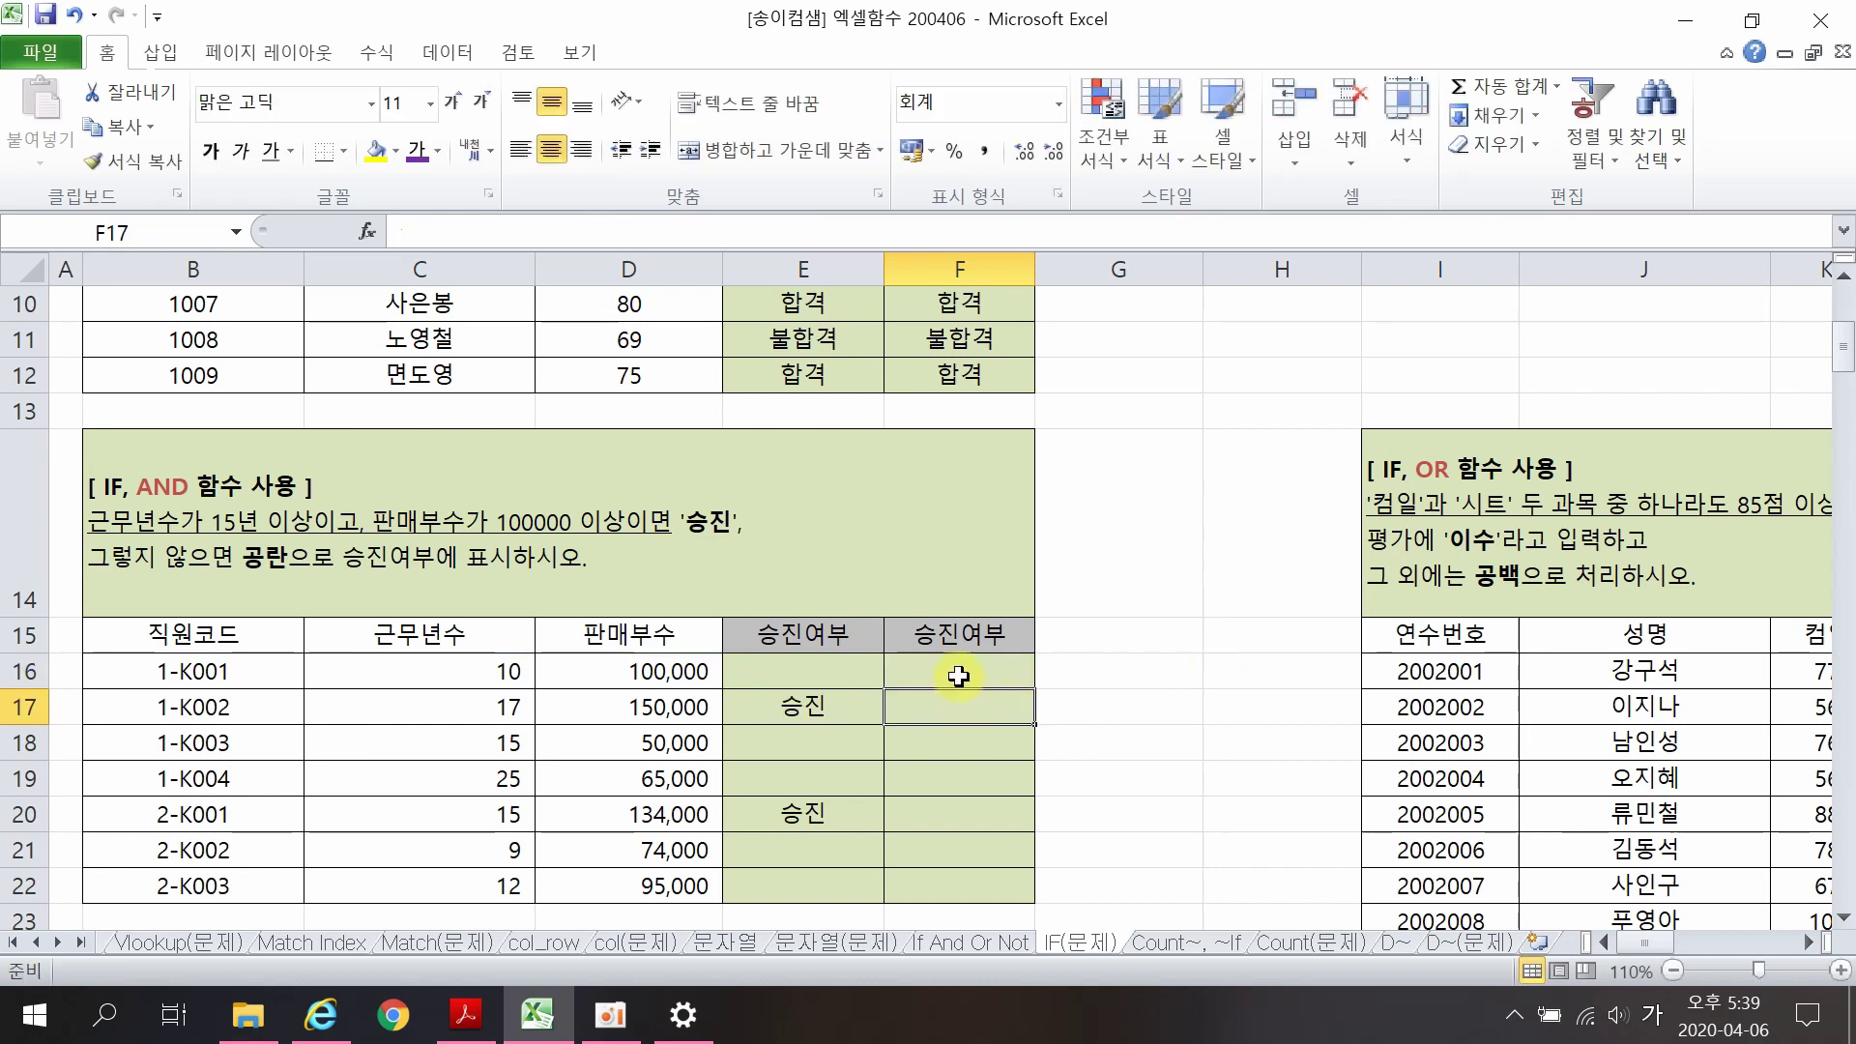
Step: Fill the IF and AND formula from F16 down the 승진여부 column through F22
click(958, 675)
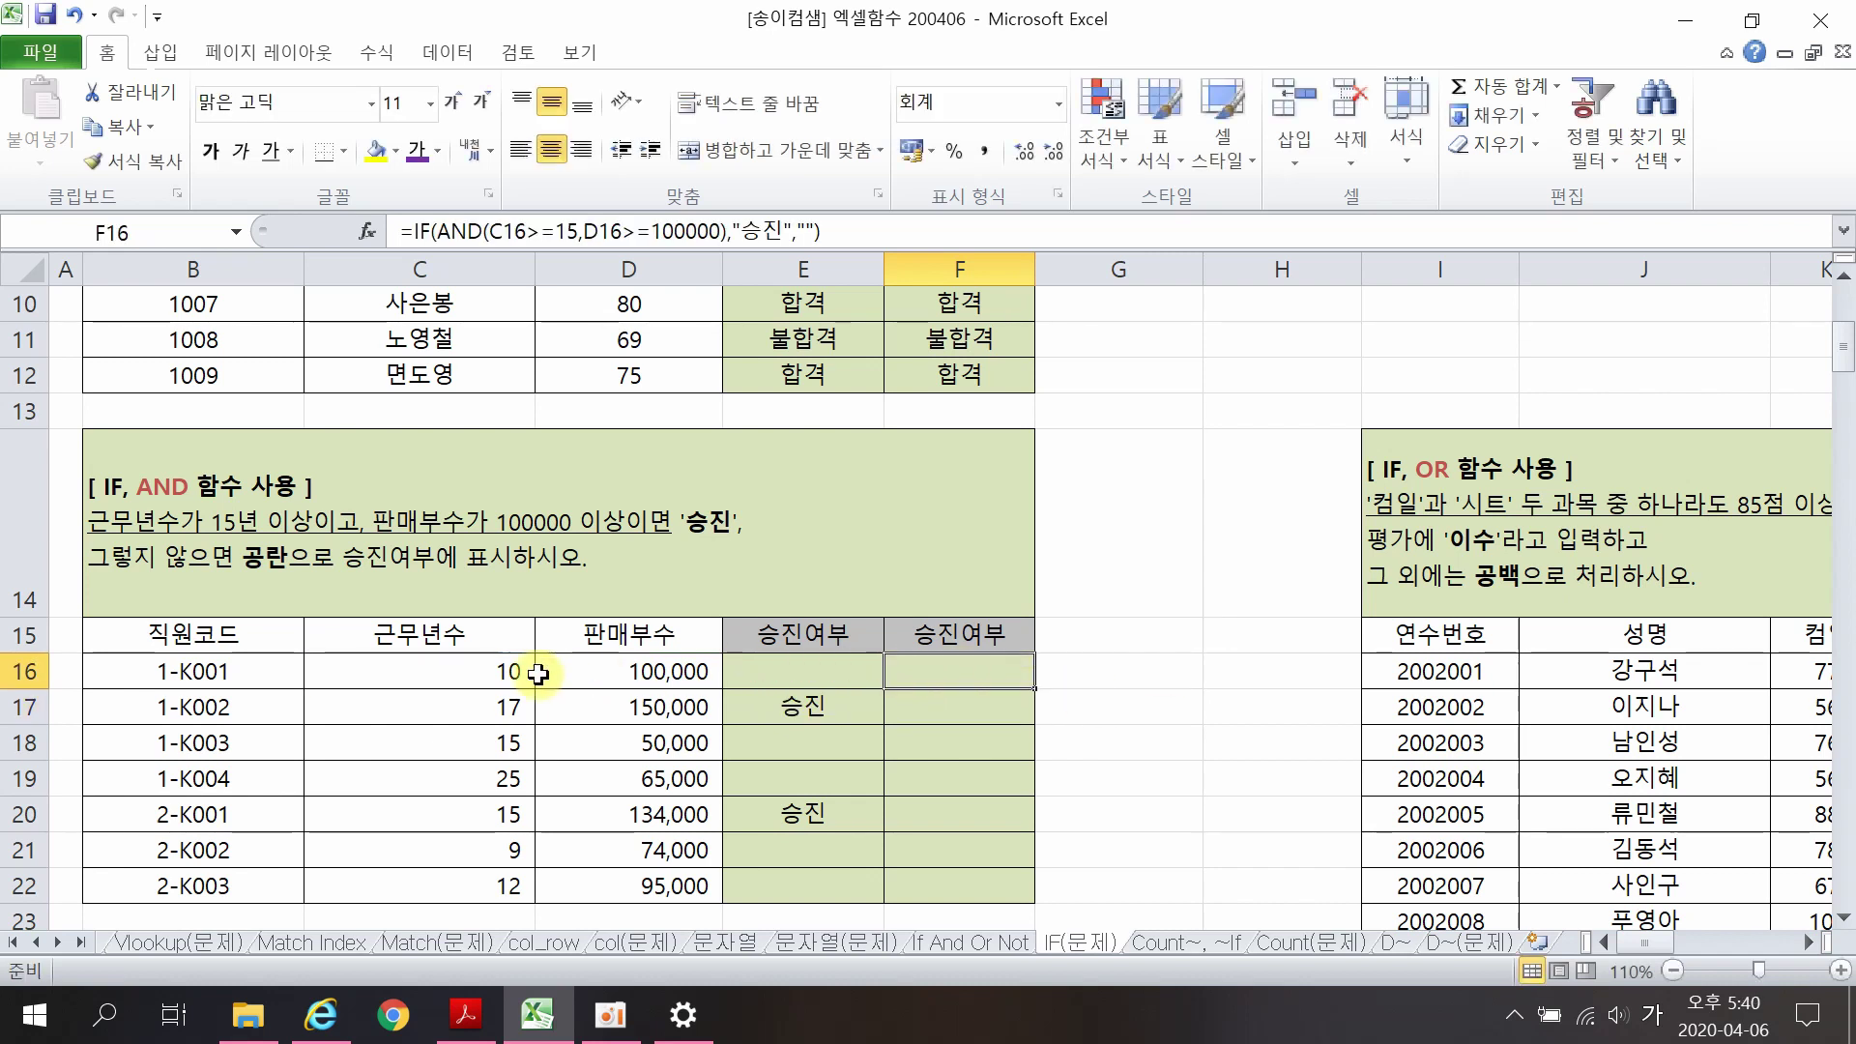
drag(498, 671, 1039, 904)
click(986, 671)
click(1119, 813)
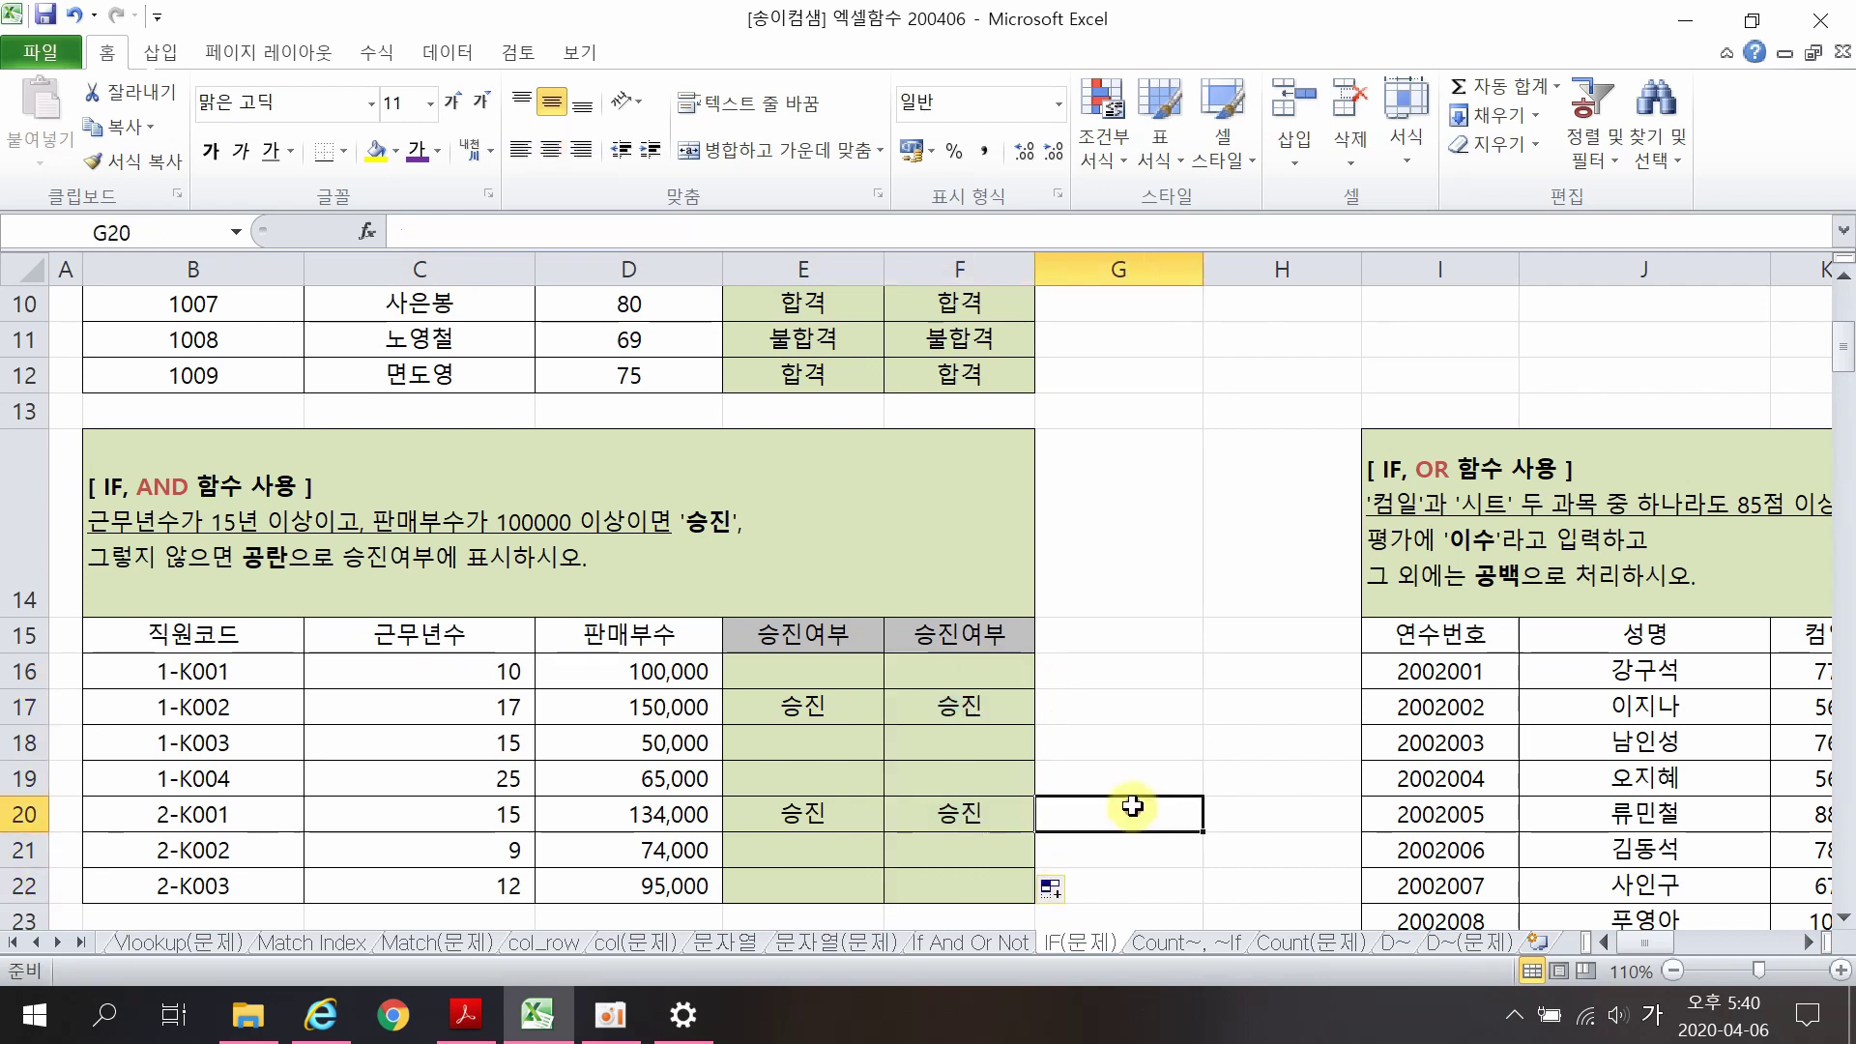
Step: Compare the 근무년수 and 판매부수 values in rows 17, 18 and 20 with their 승진여부 results
drag(519, 712, 633, 720)
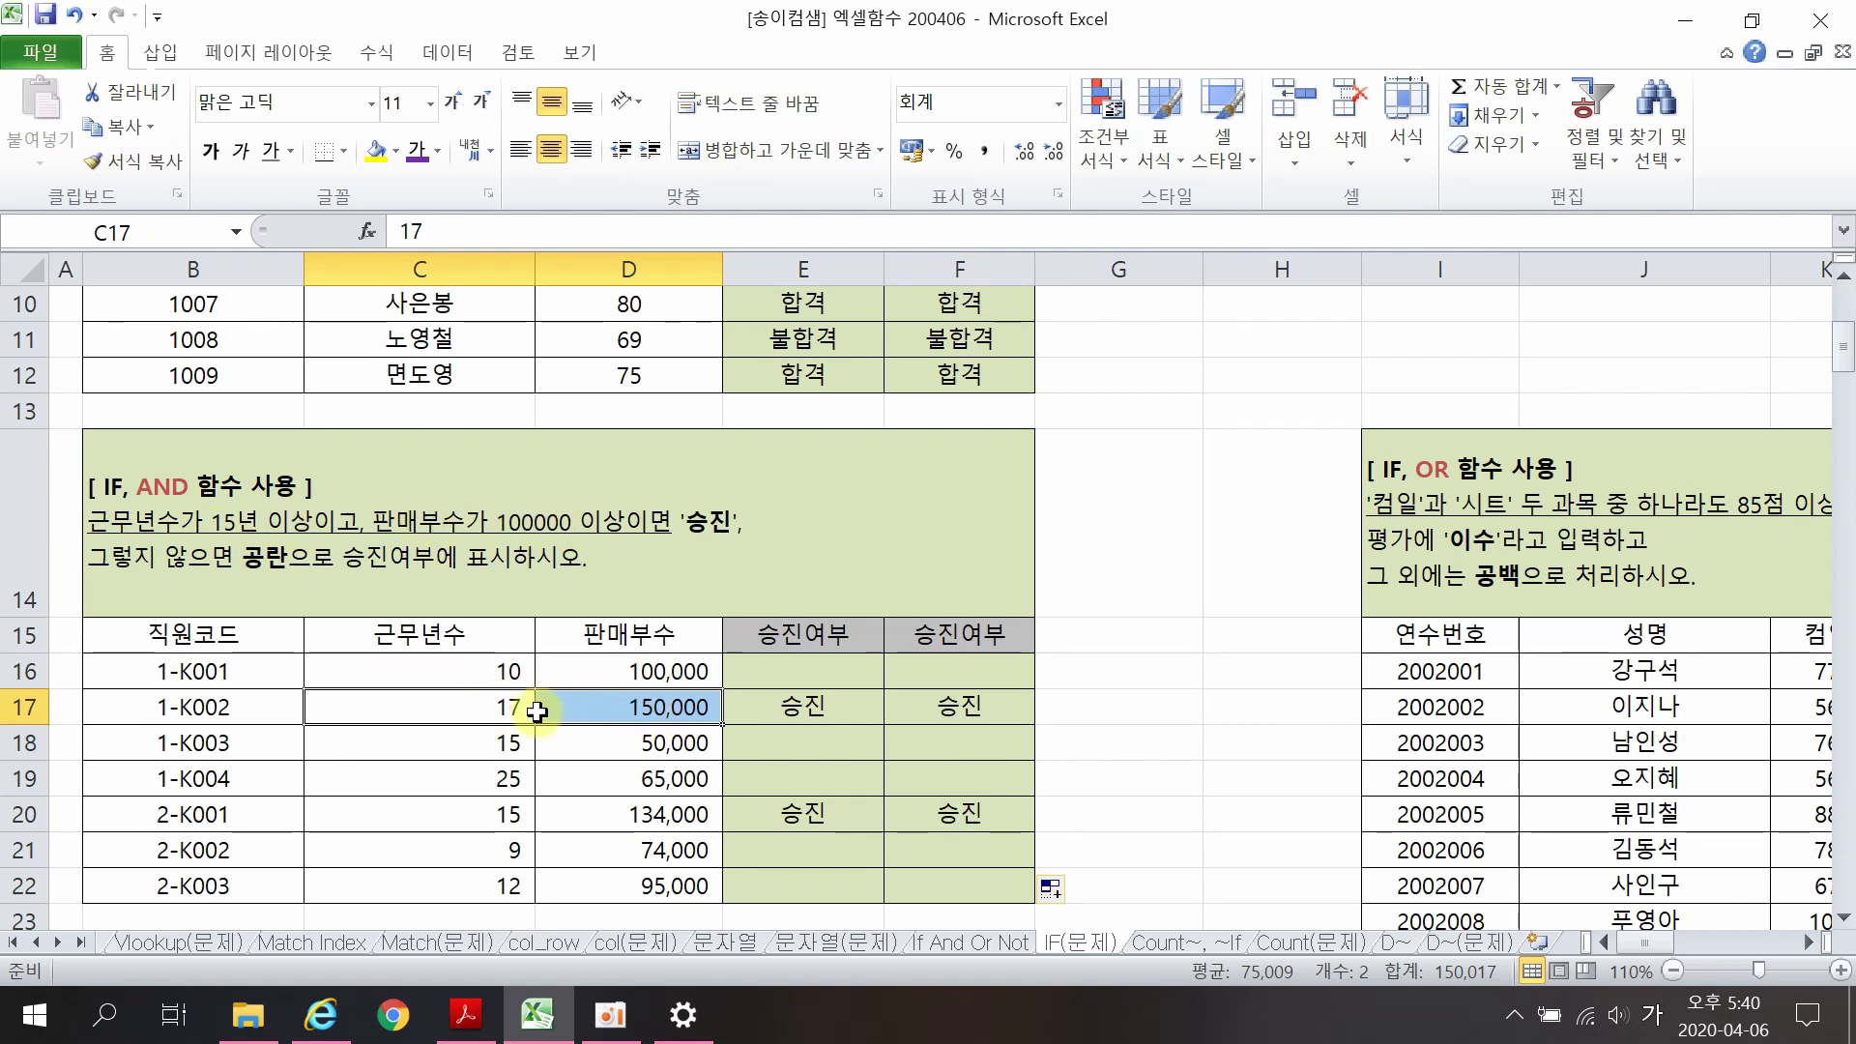
click(960, 707)
drag(463, 753, 945, 745)
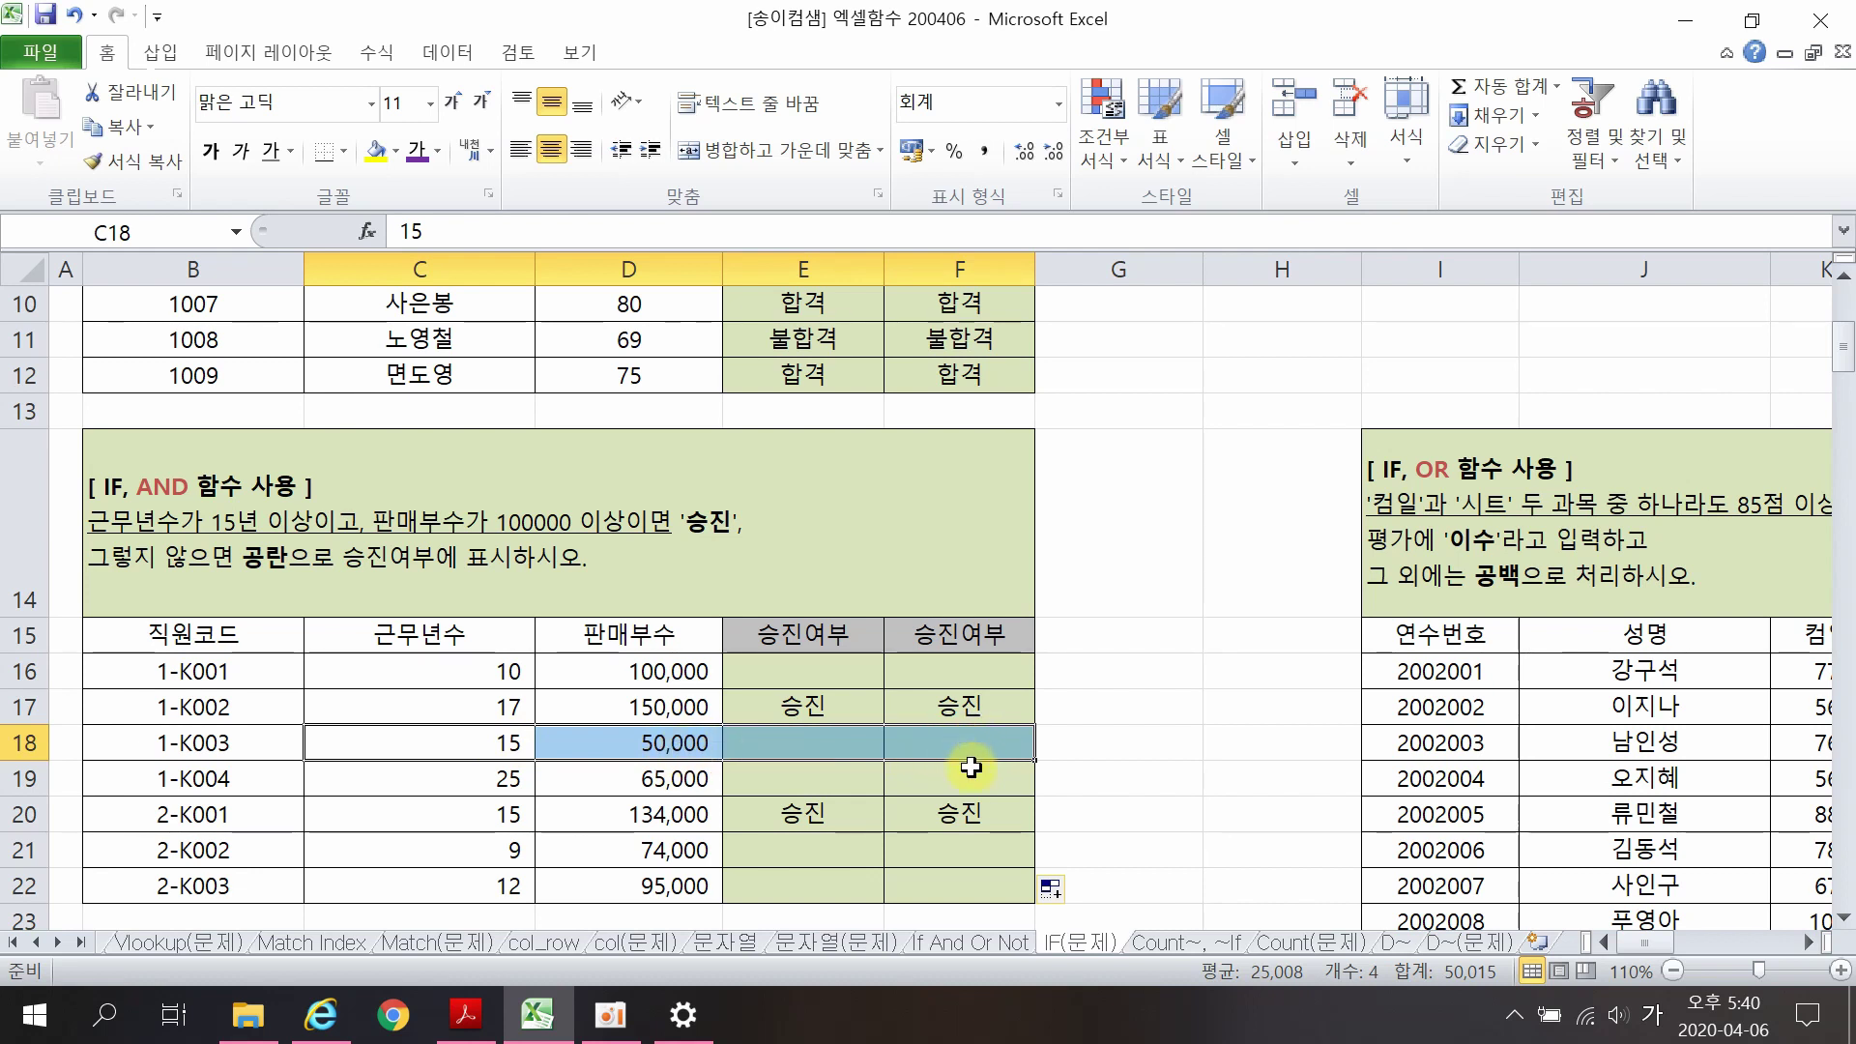
drag(476, 822, 957, 817)
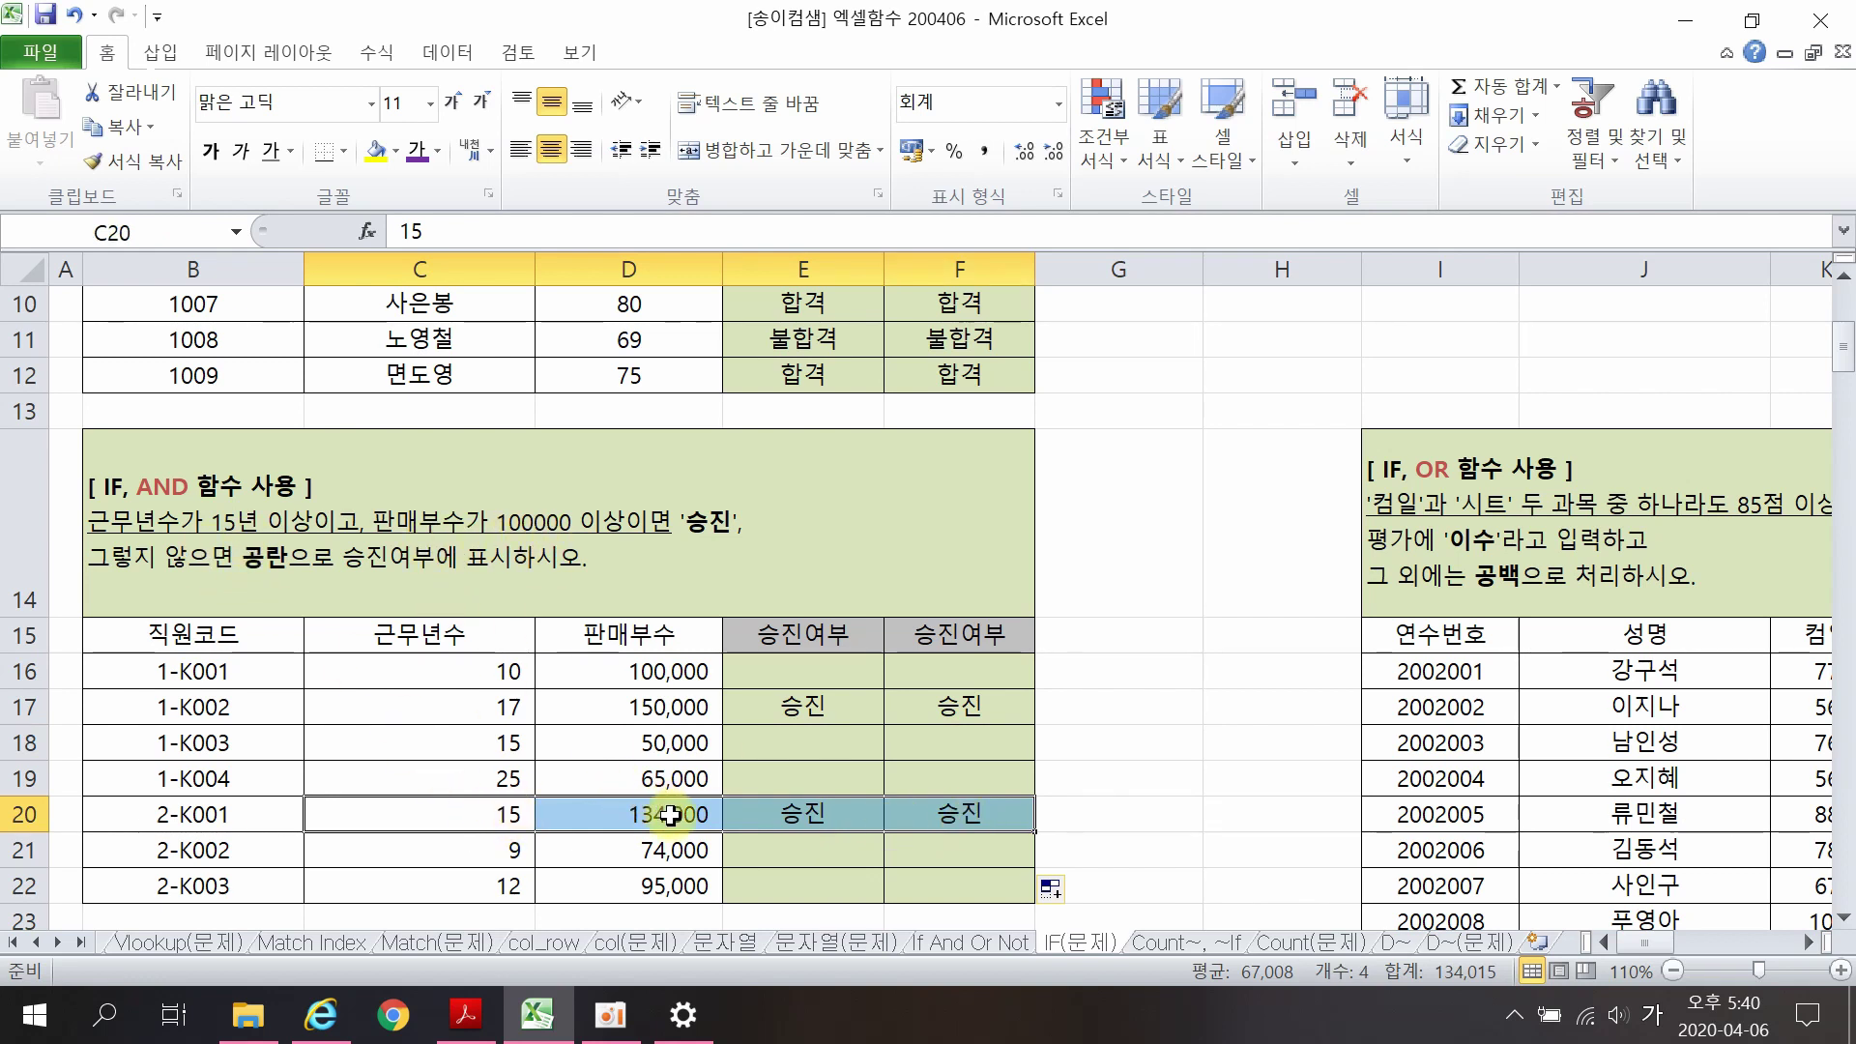
drag(477, 814, 995, 817)
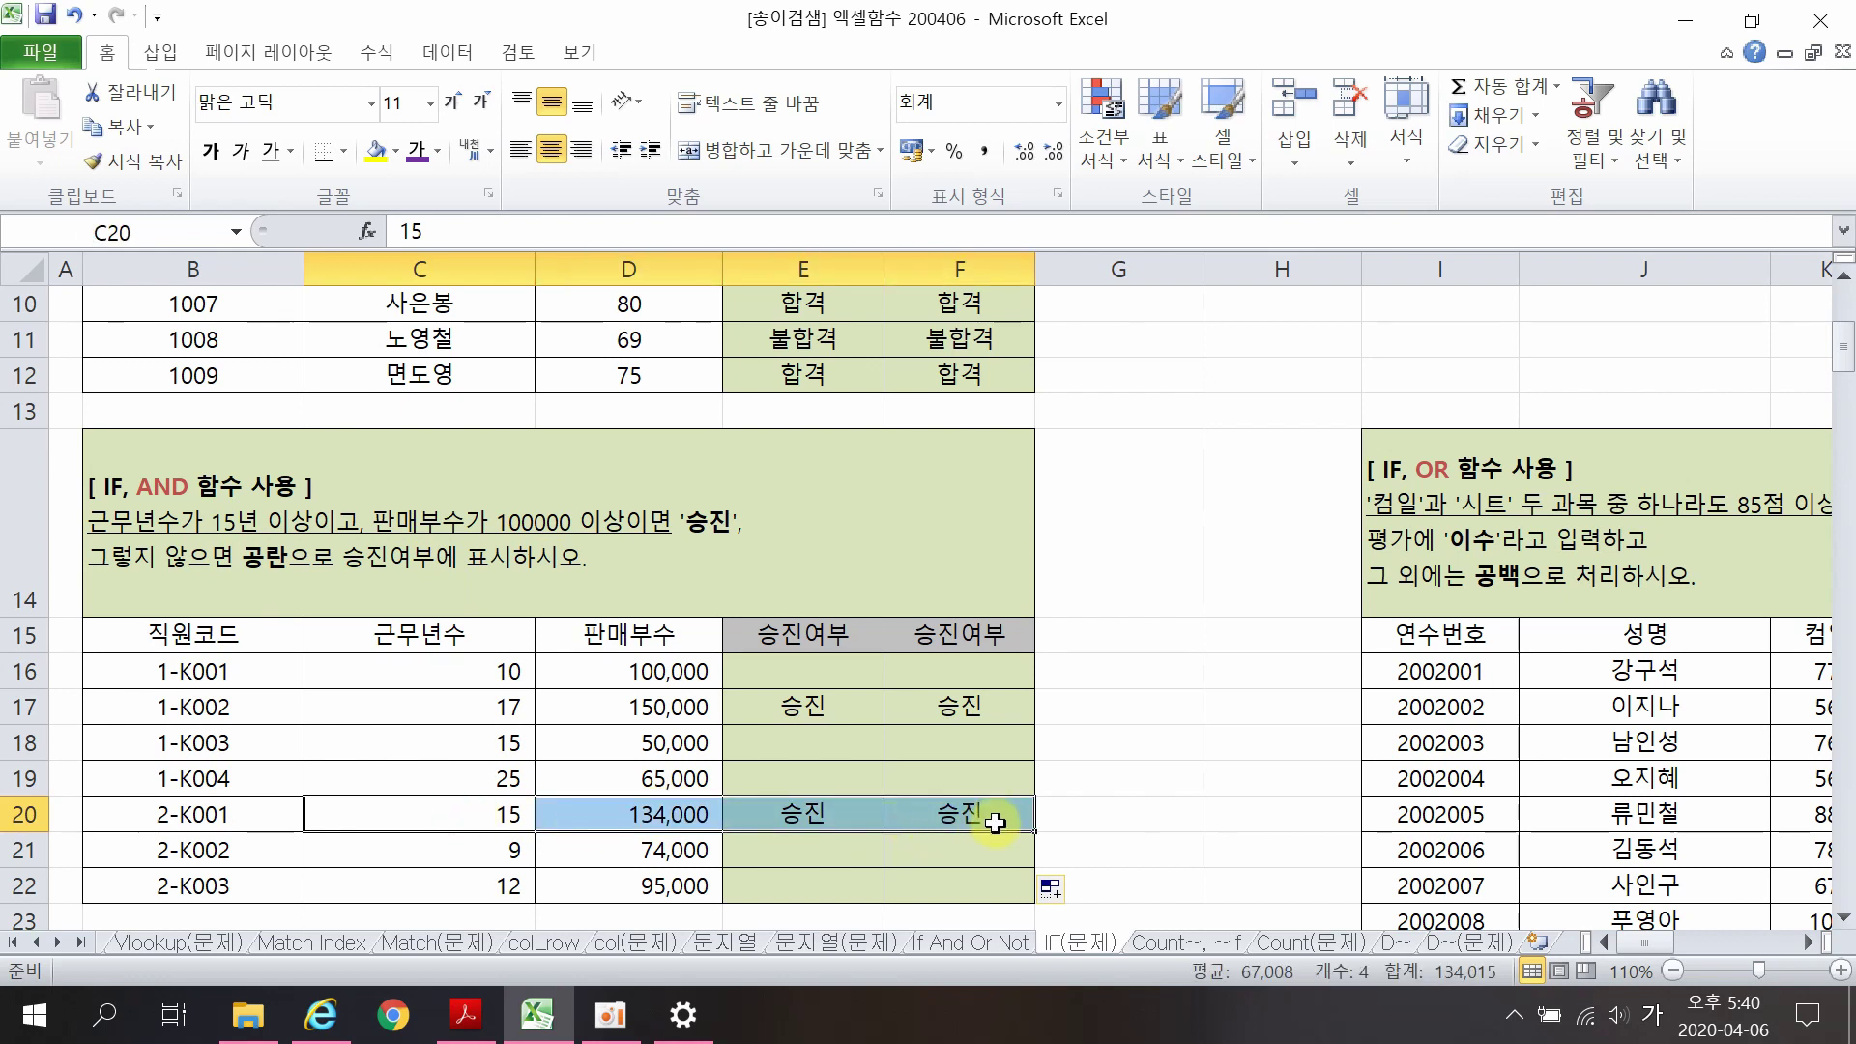
click(971, 817)
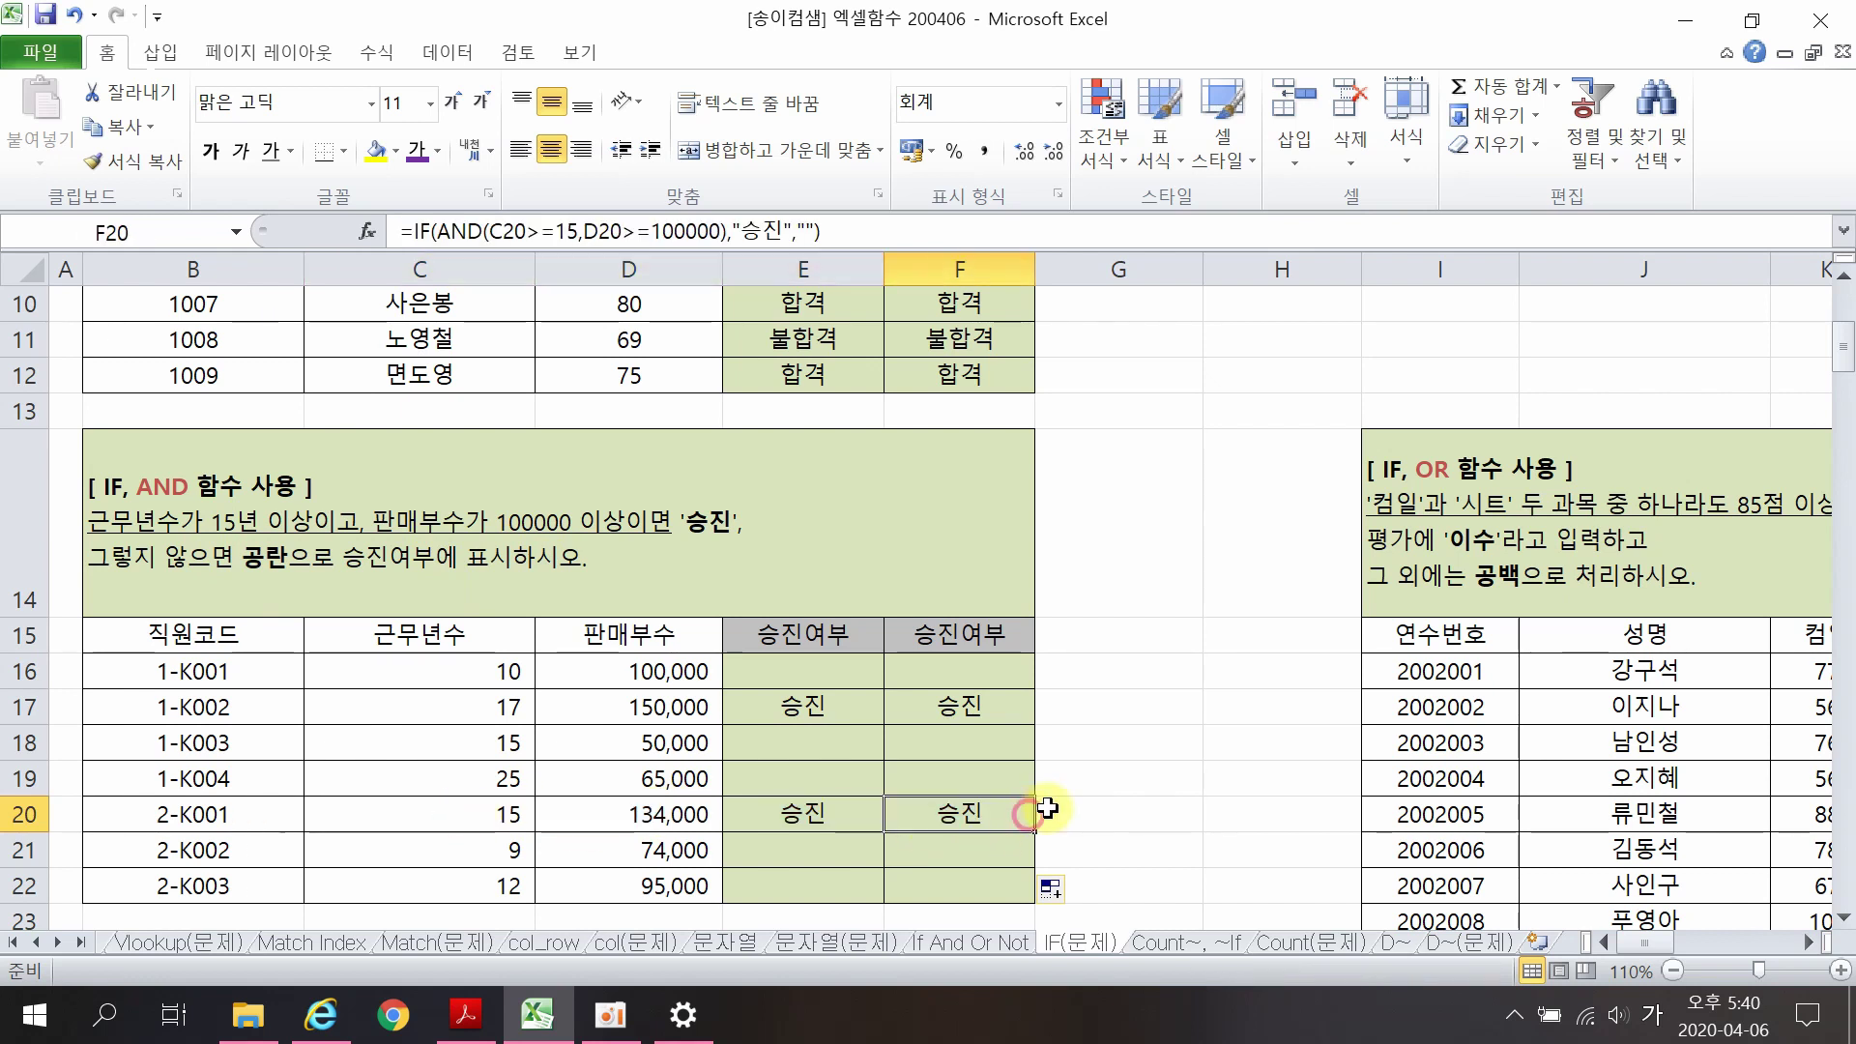
Step: Enter the formula =OR(K16>=85,L16>=85) in cell N16 of the IF and OR exercise
click(1808, 941)
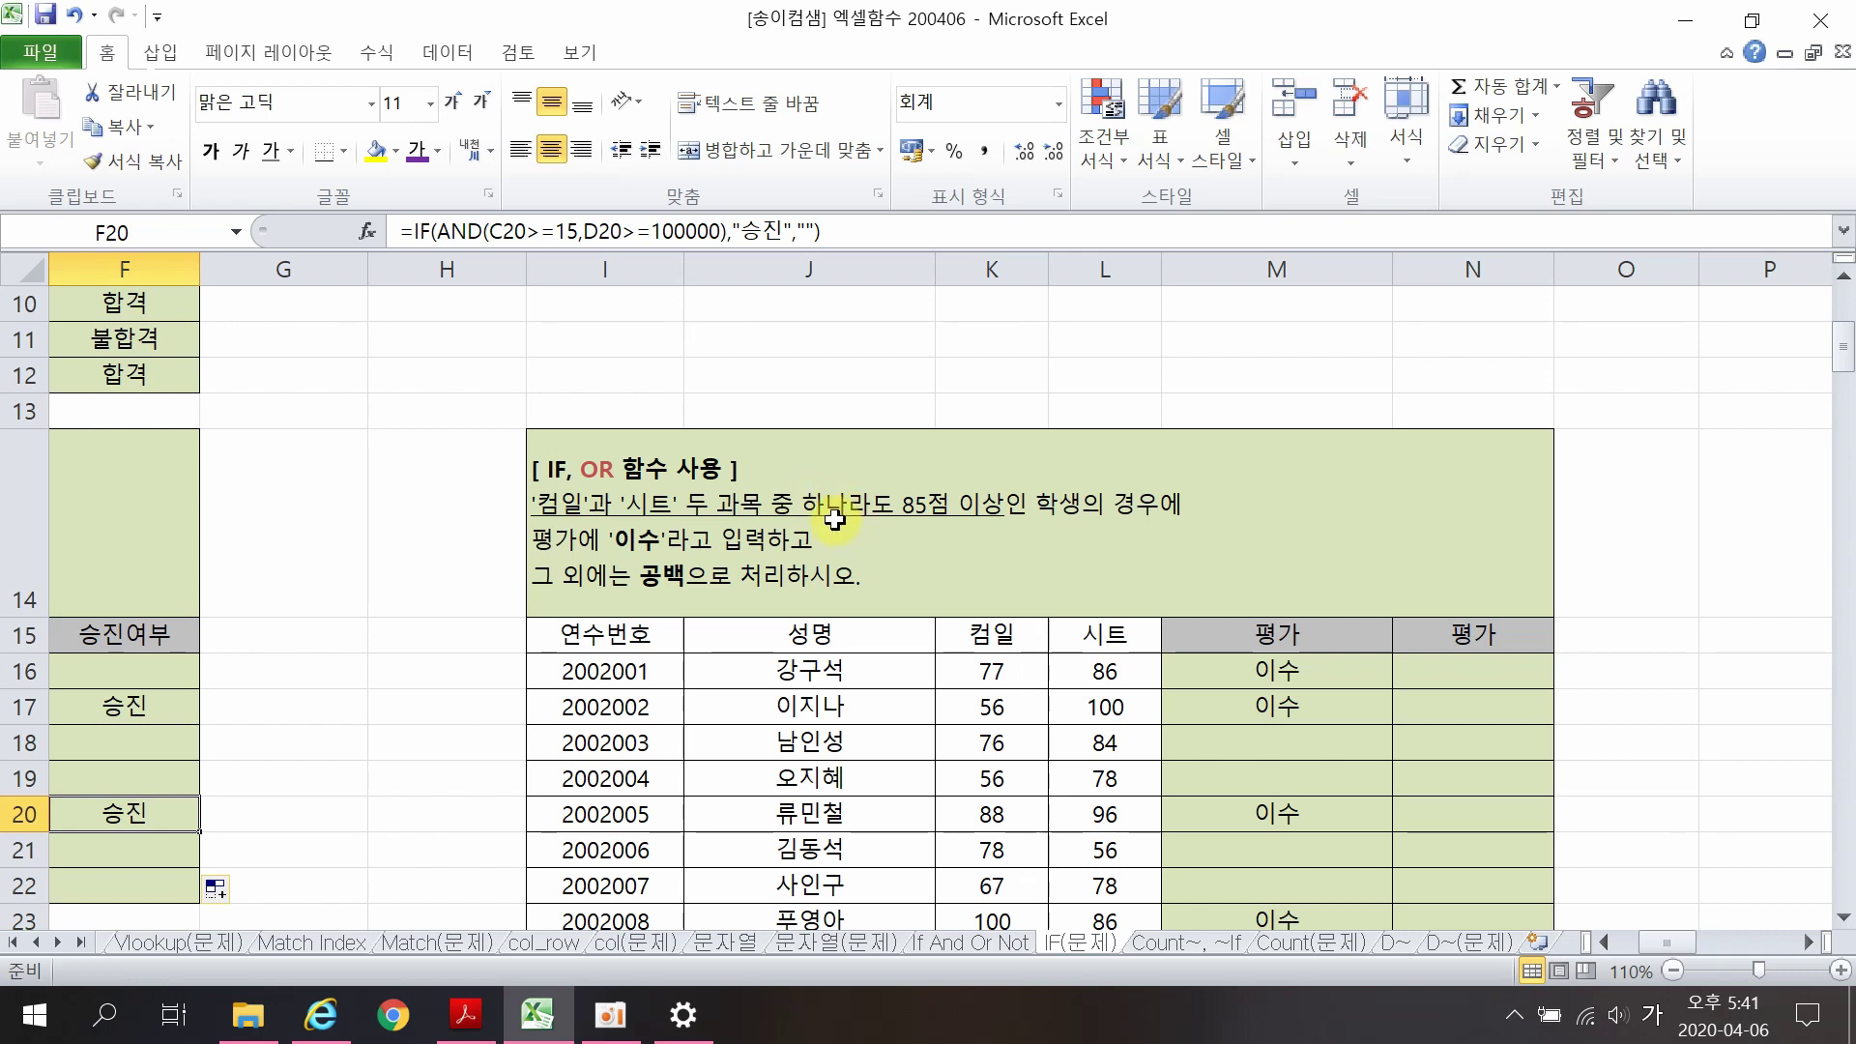
click(1428, 667)
text(=)
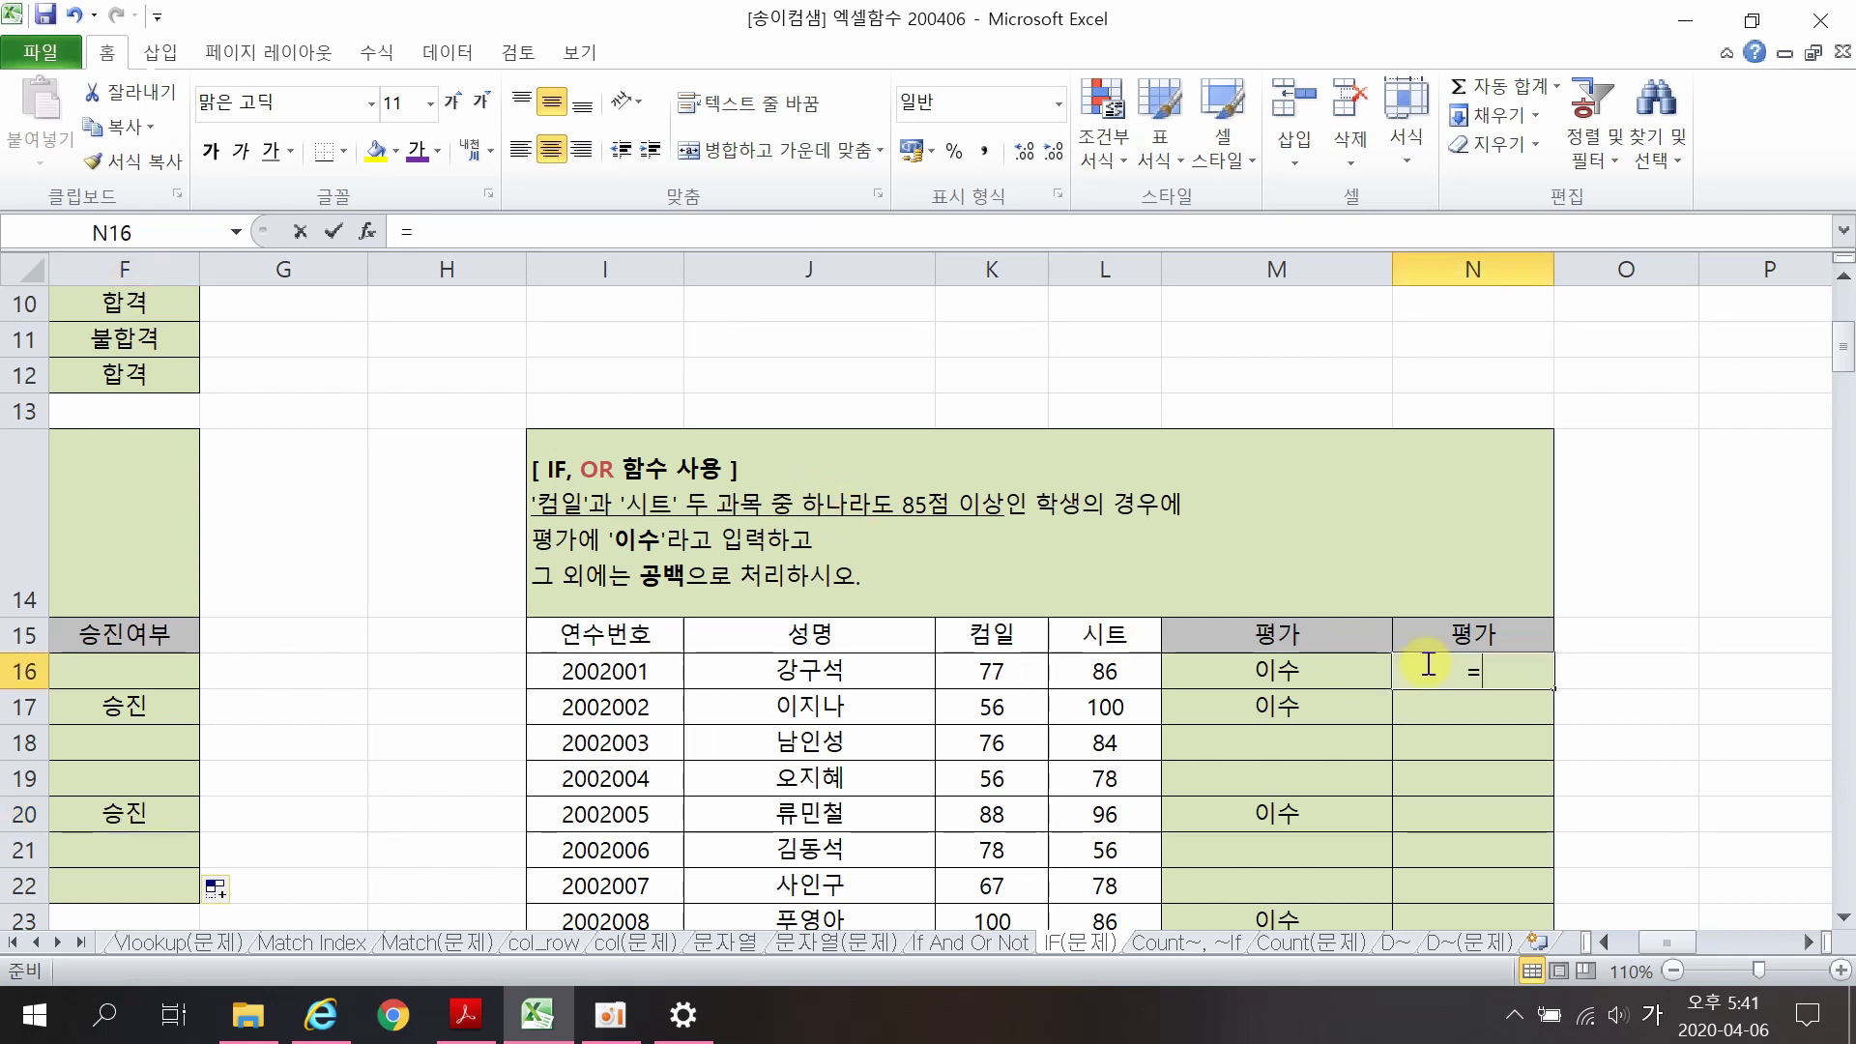
text(ㅣ)
key(Hangul)
text(OR()
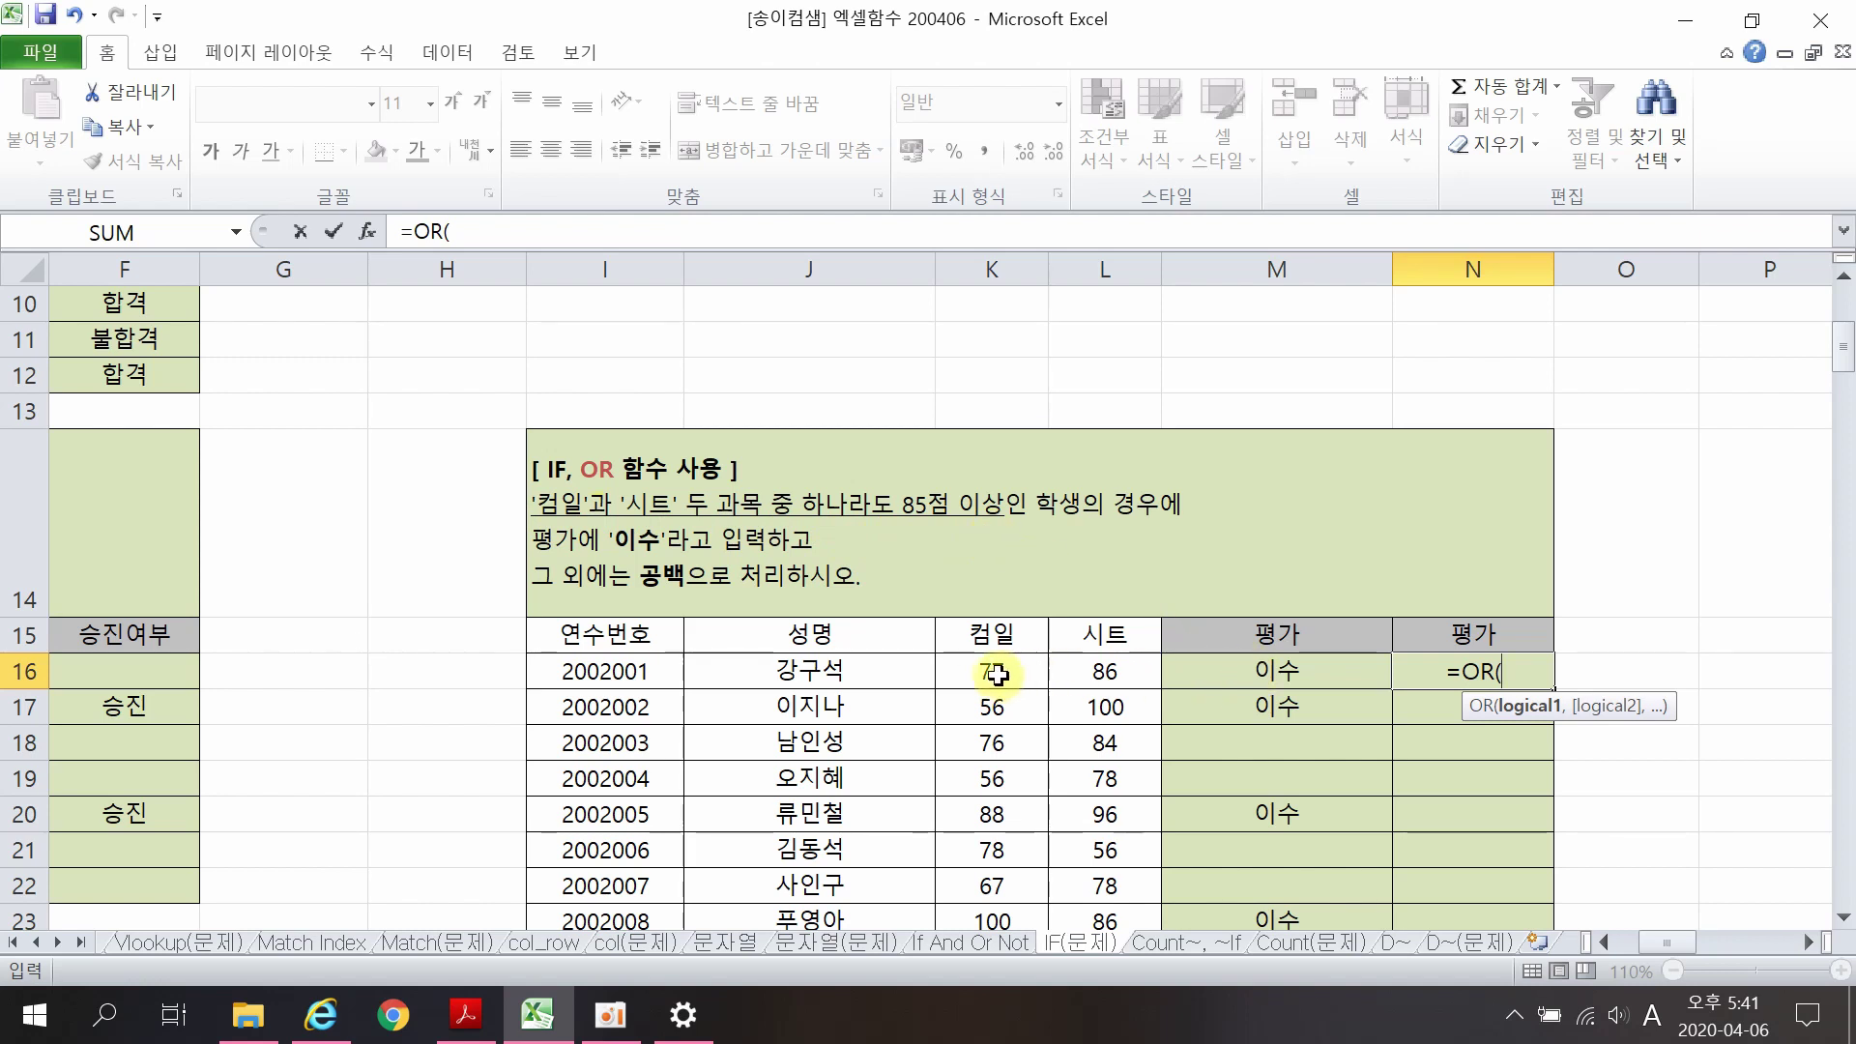
click(996, 674)
text(>=80)
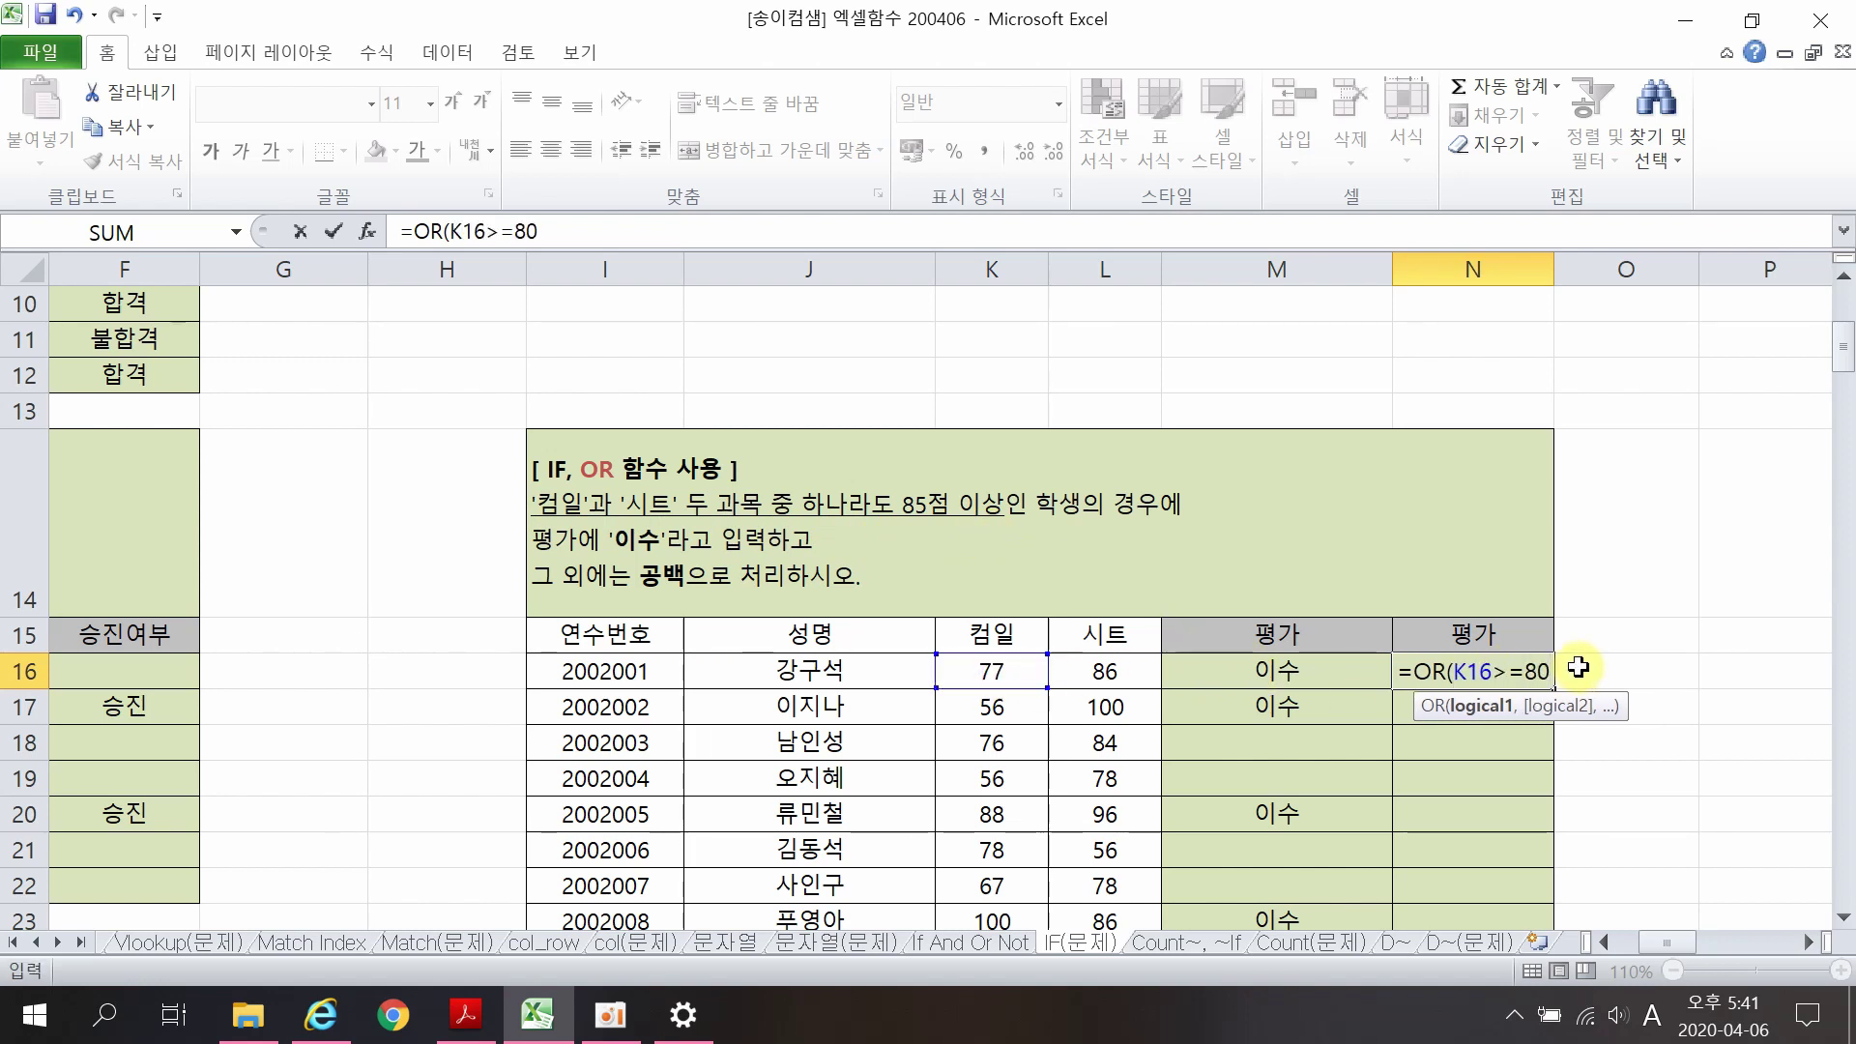
key(BackSpace)
text(5,)
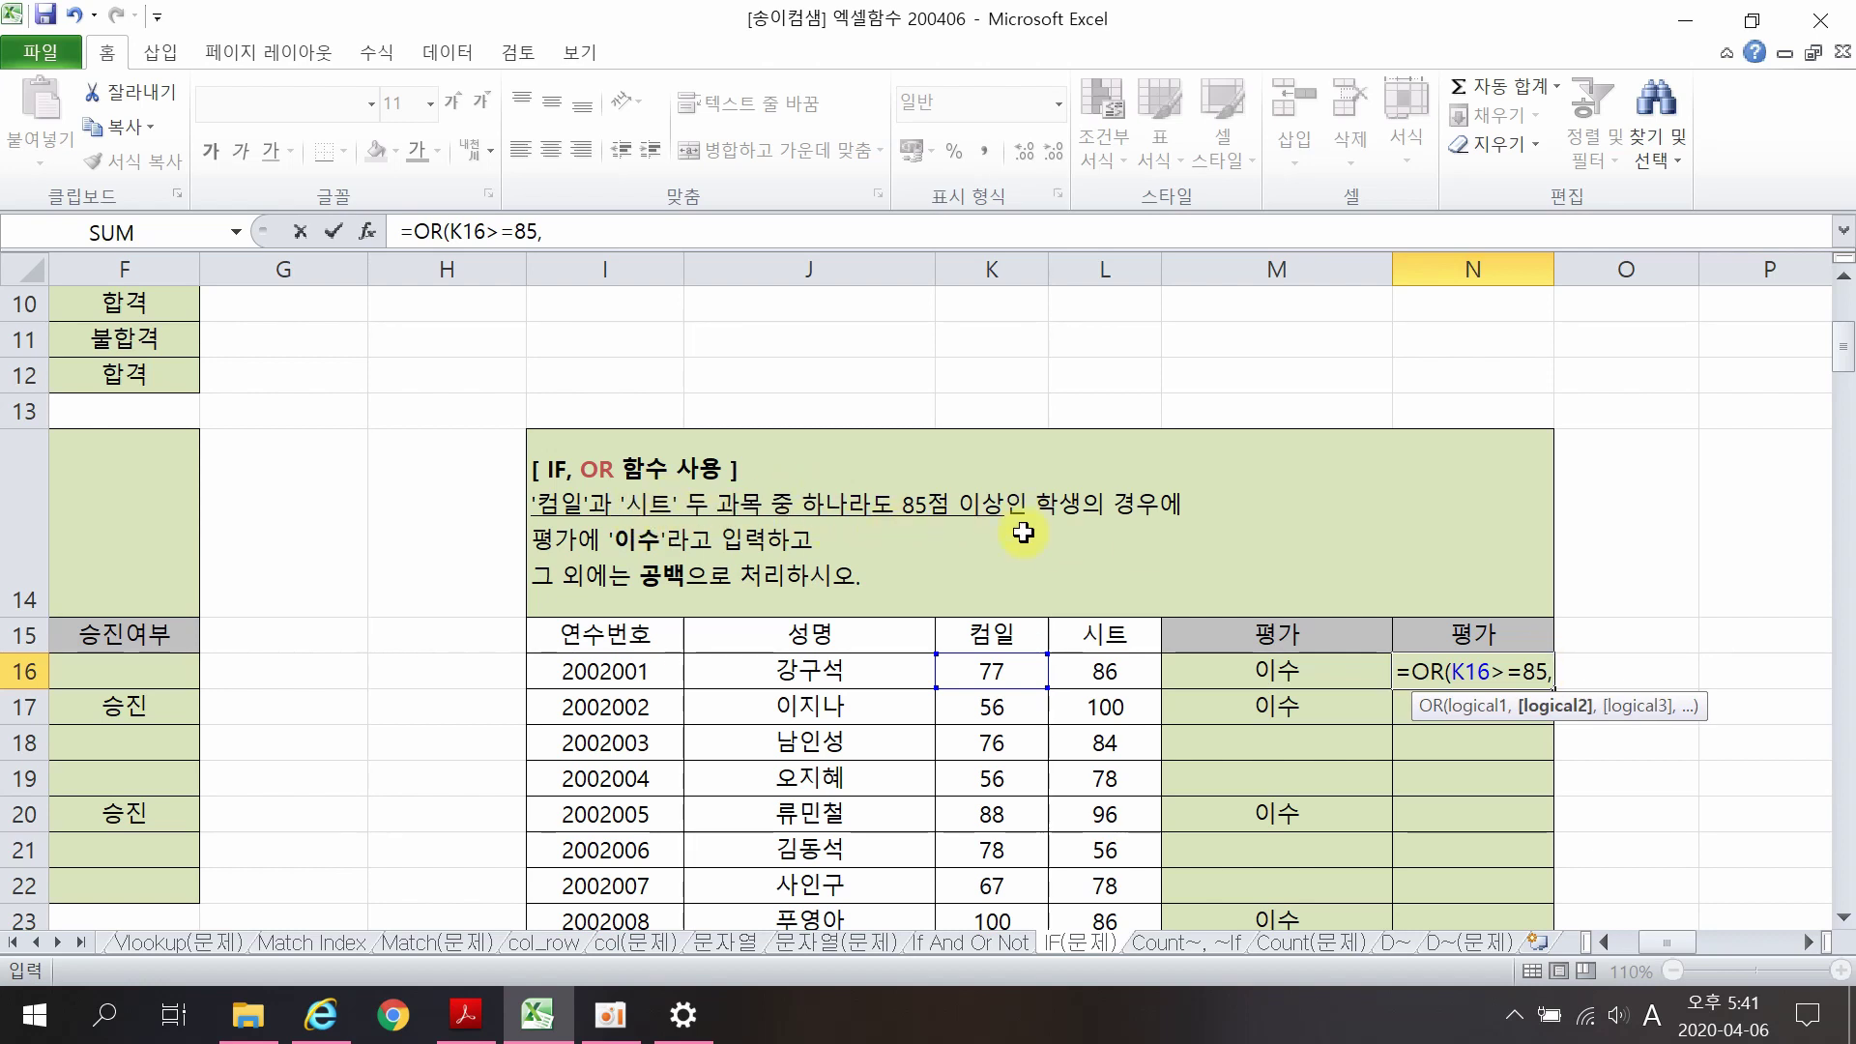
click(1112, 673)
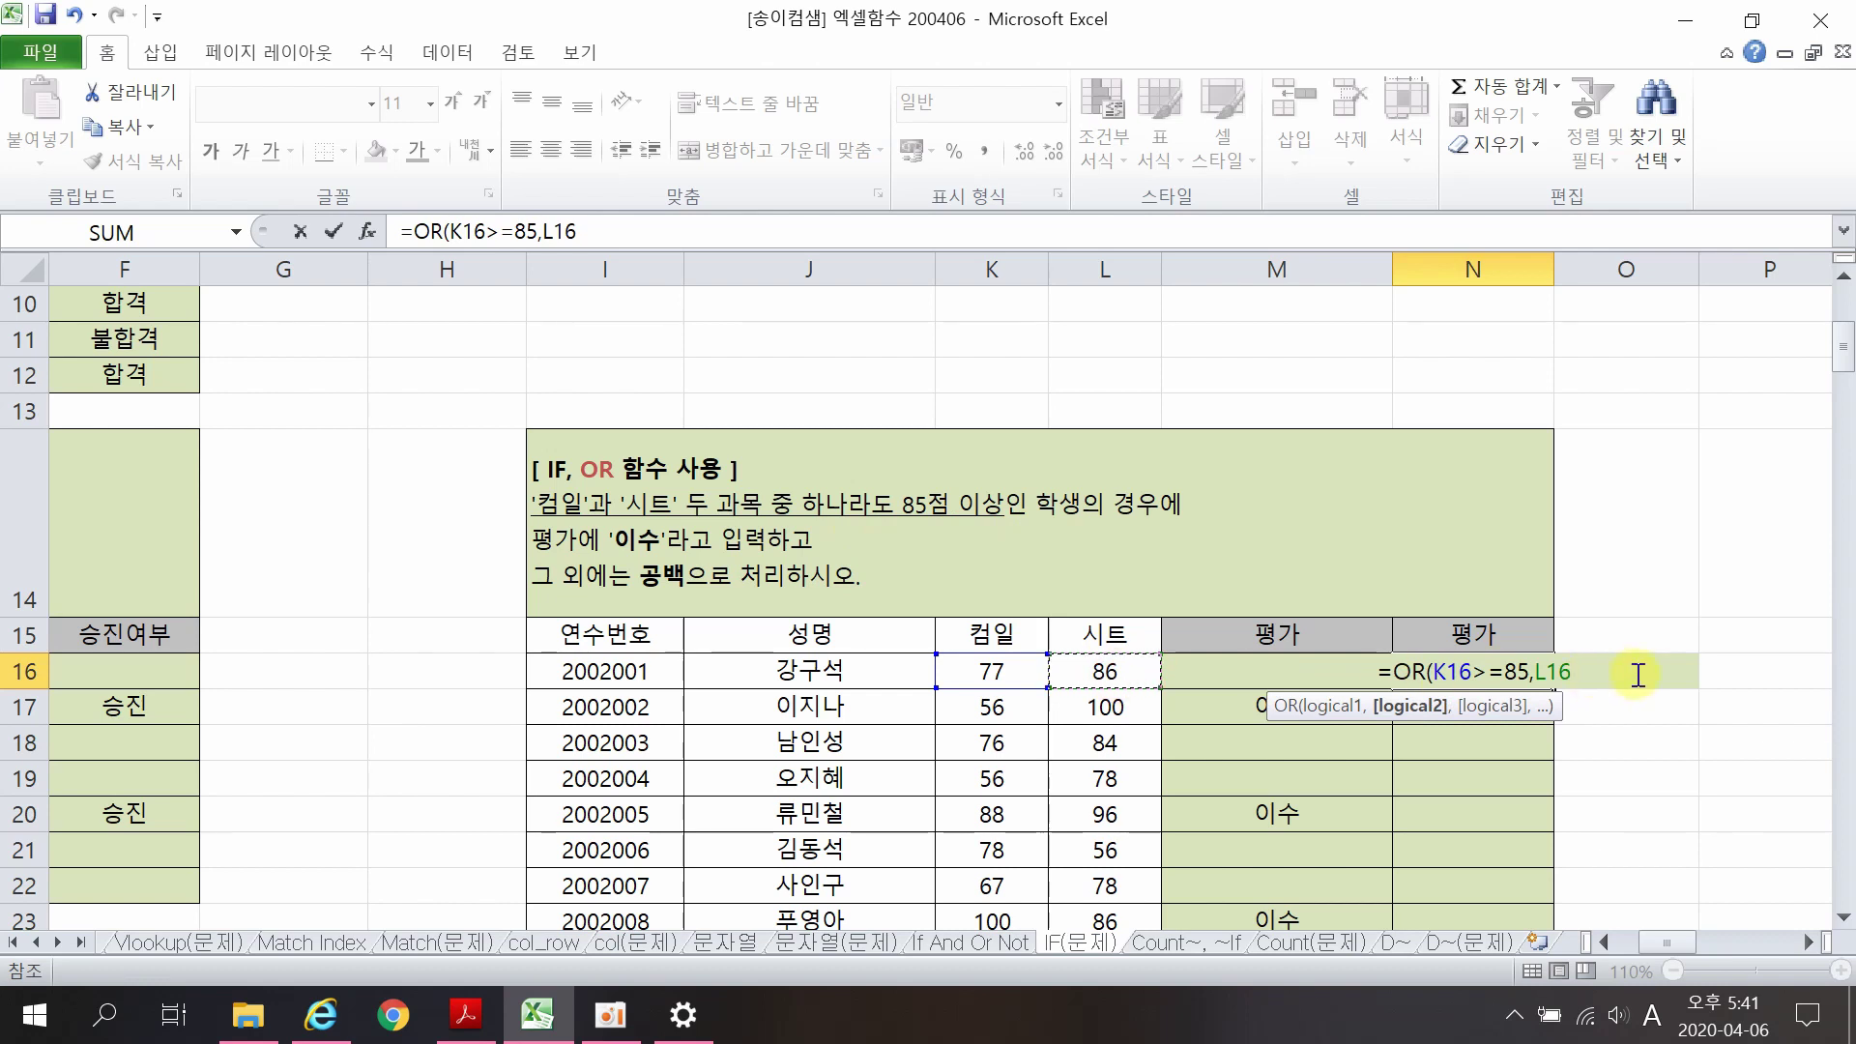
text(>=85)
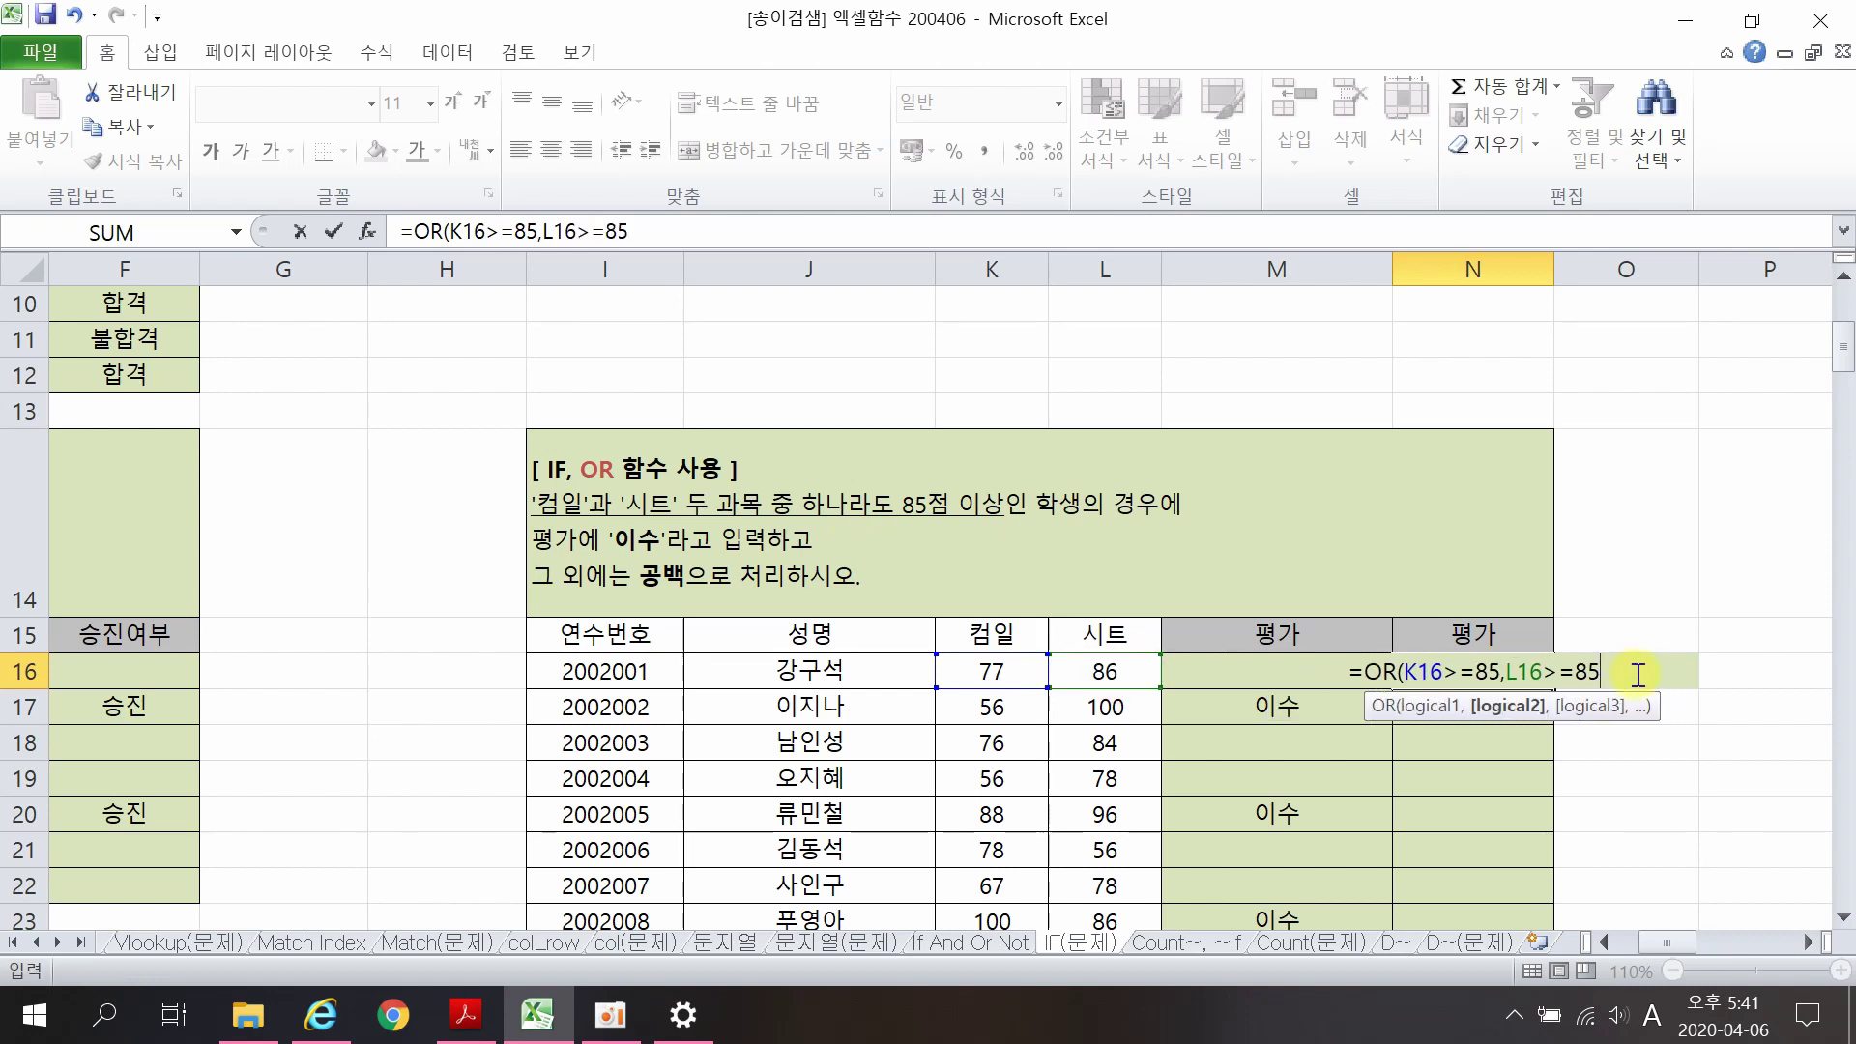
text())
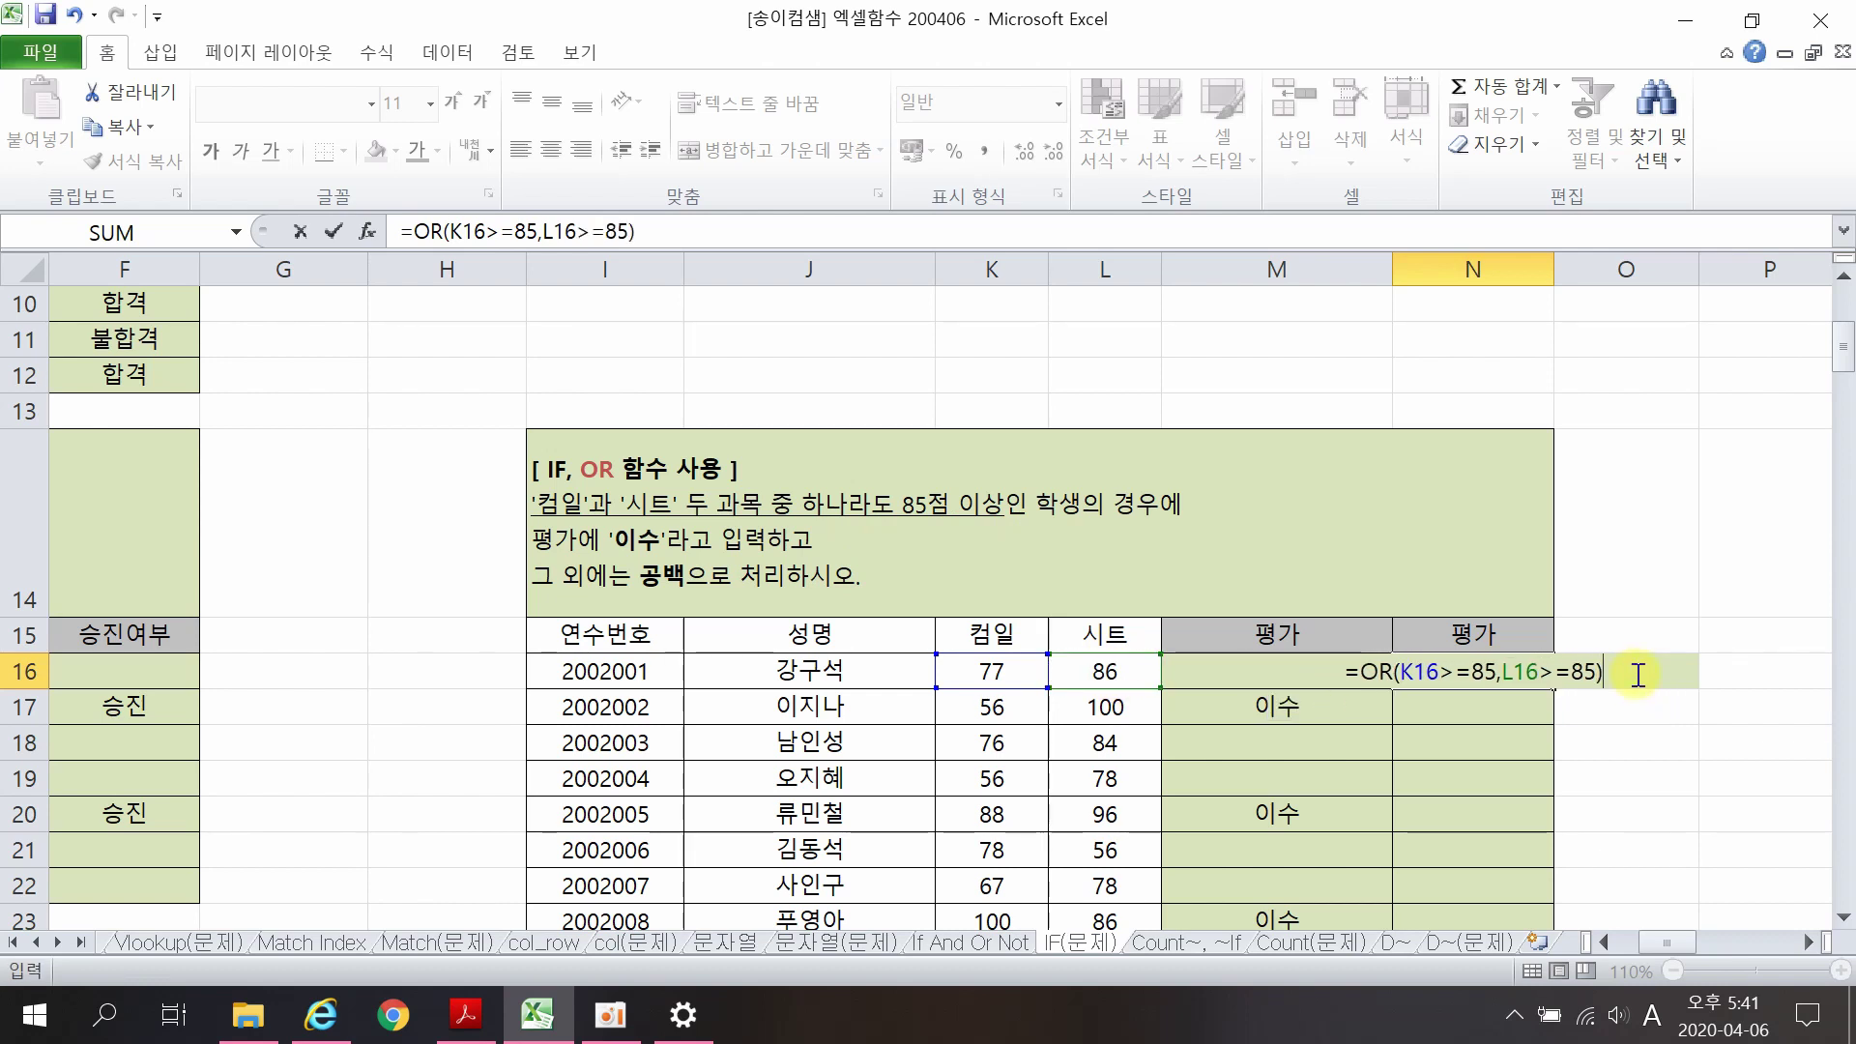
key(Return)
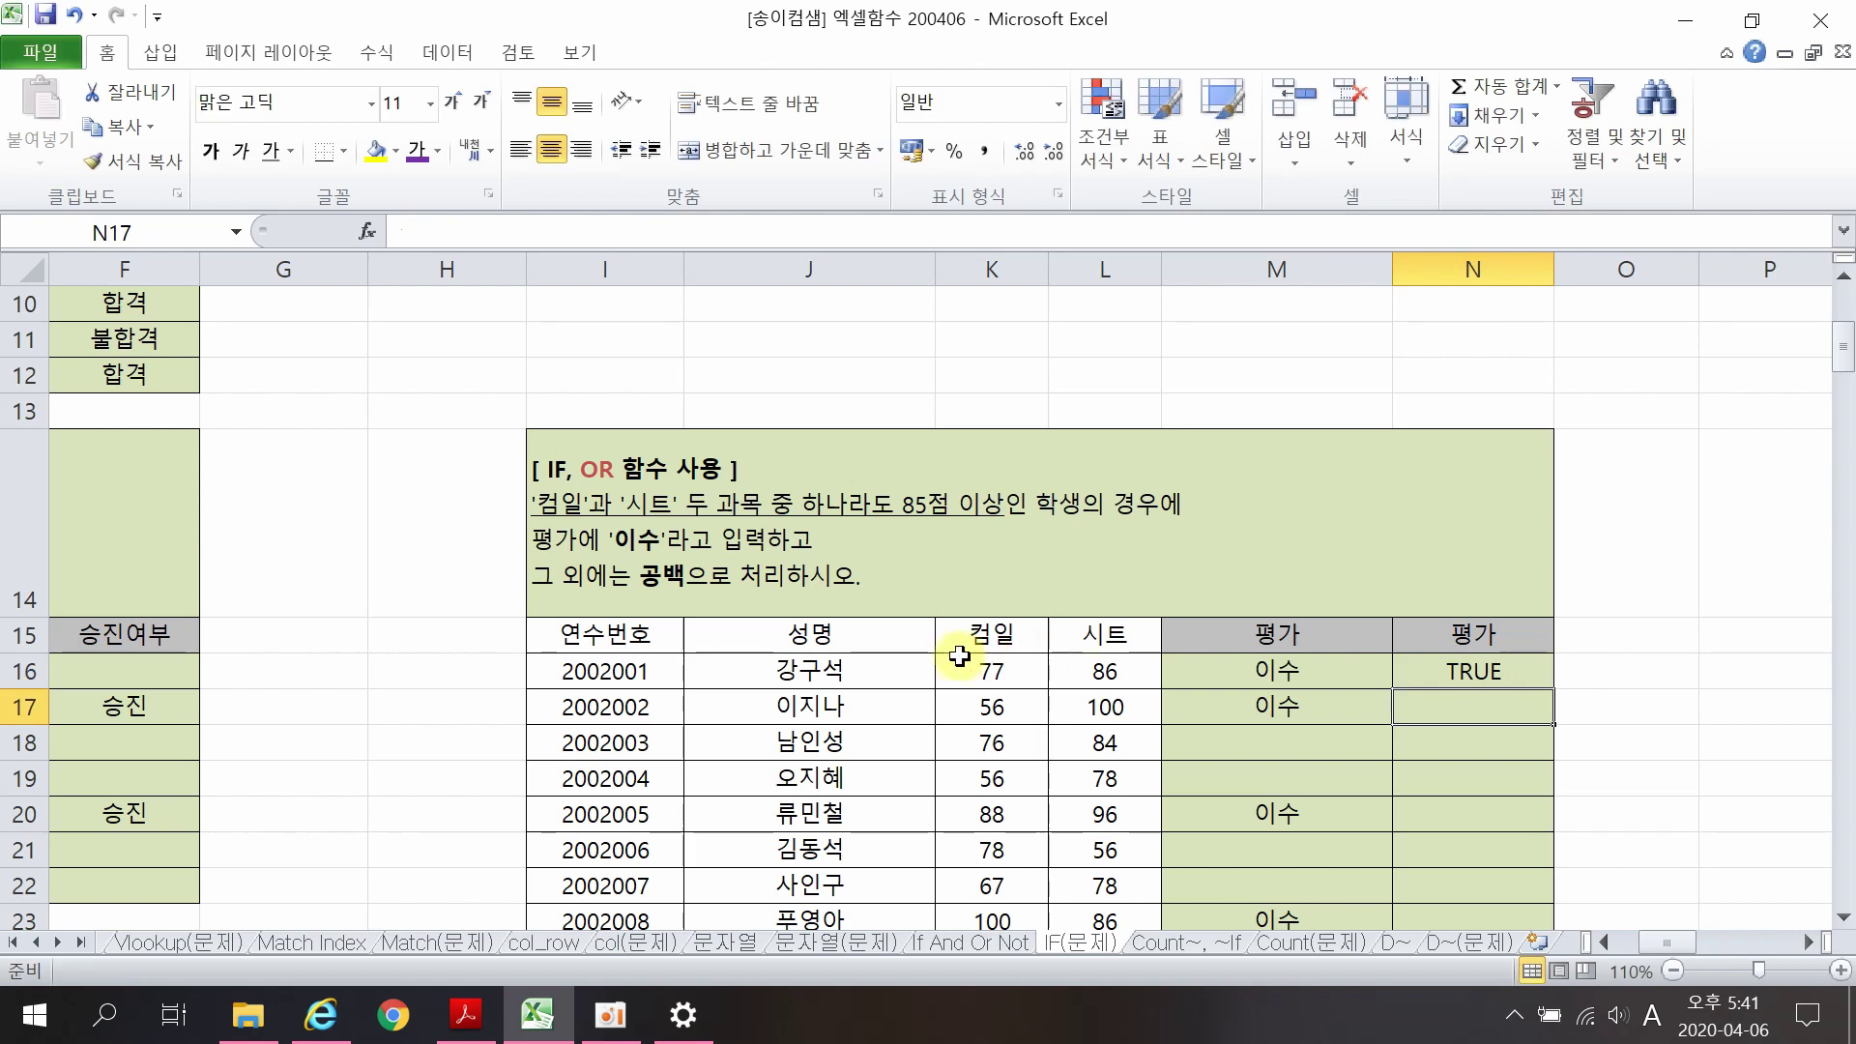
Step: Compare the 컴일 and 시트 scores in K16 and L16 with the OR formula's result in N16
click(991, 669)
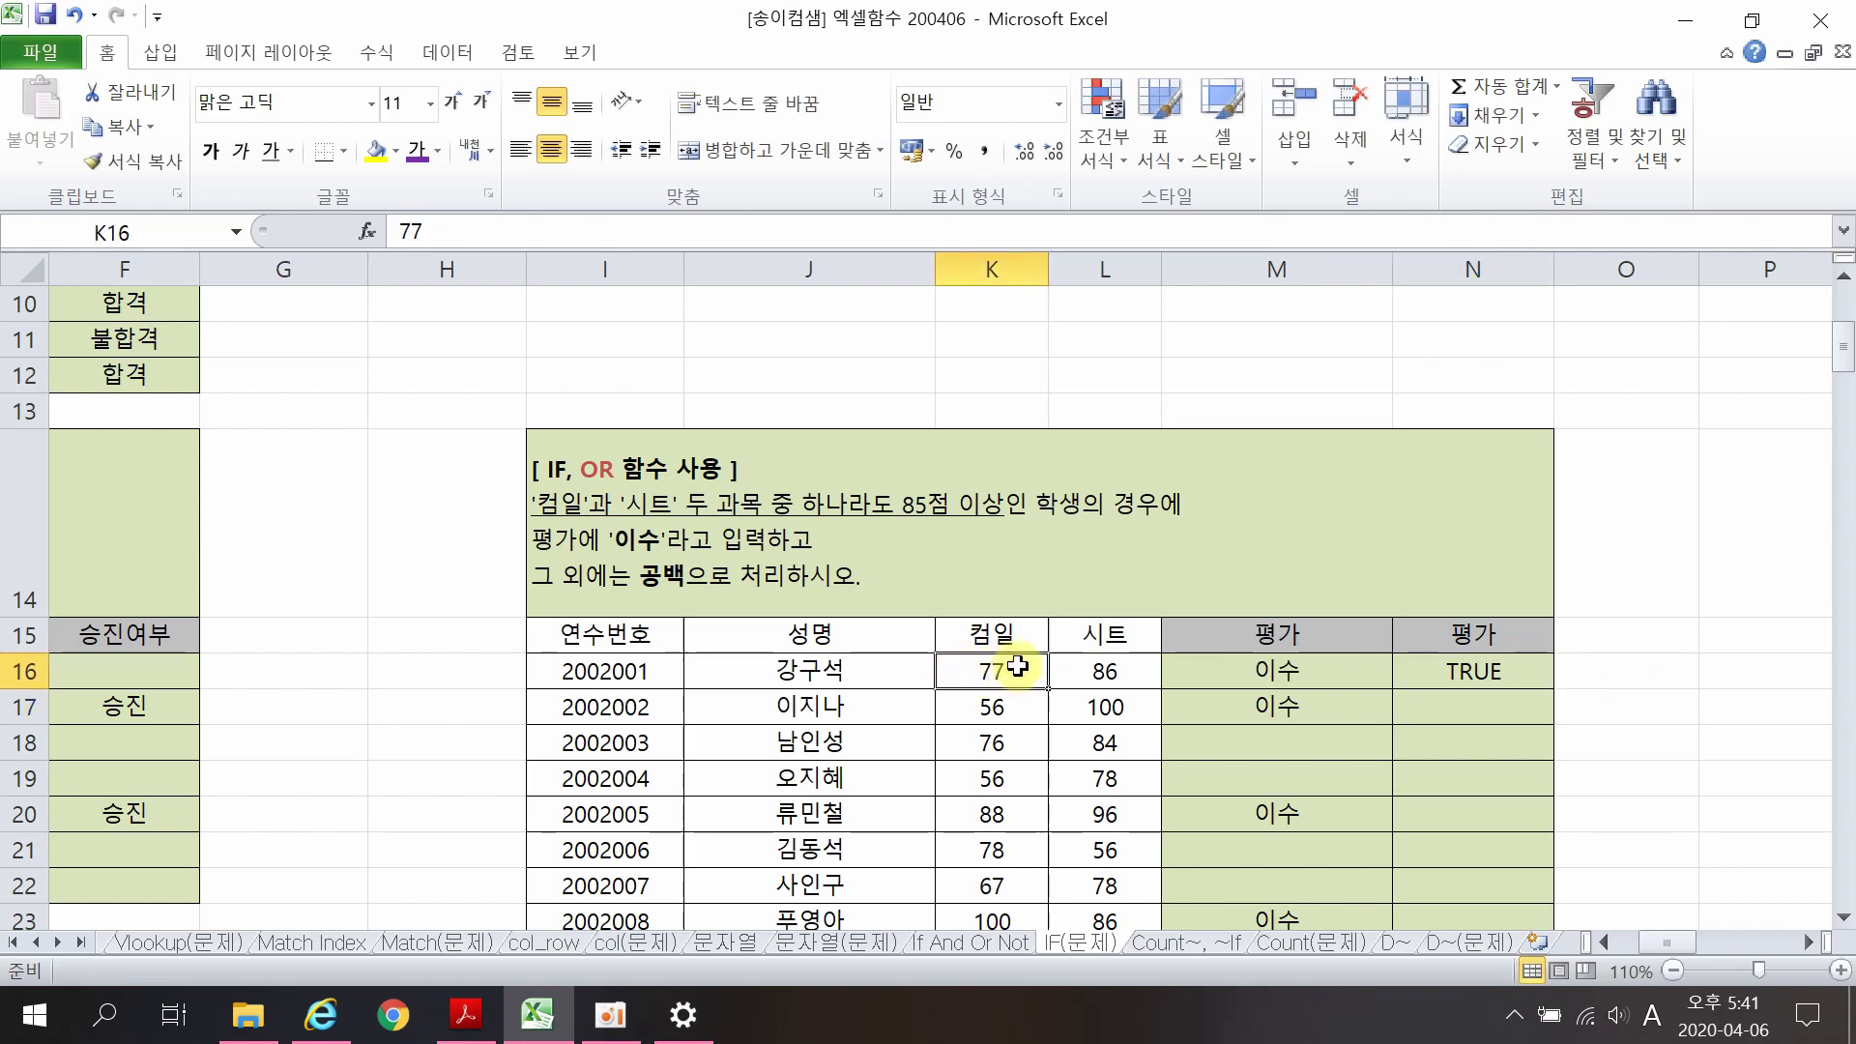
click(1105, 671)
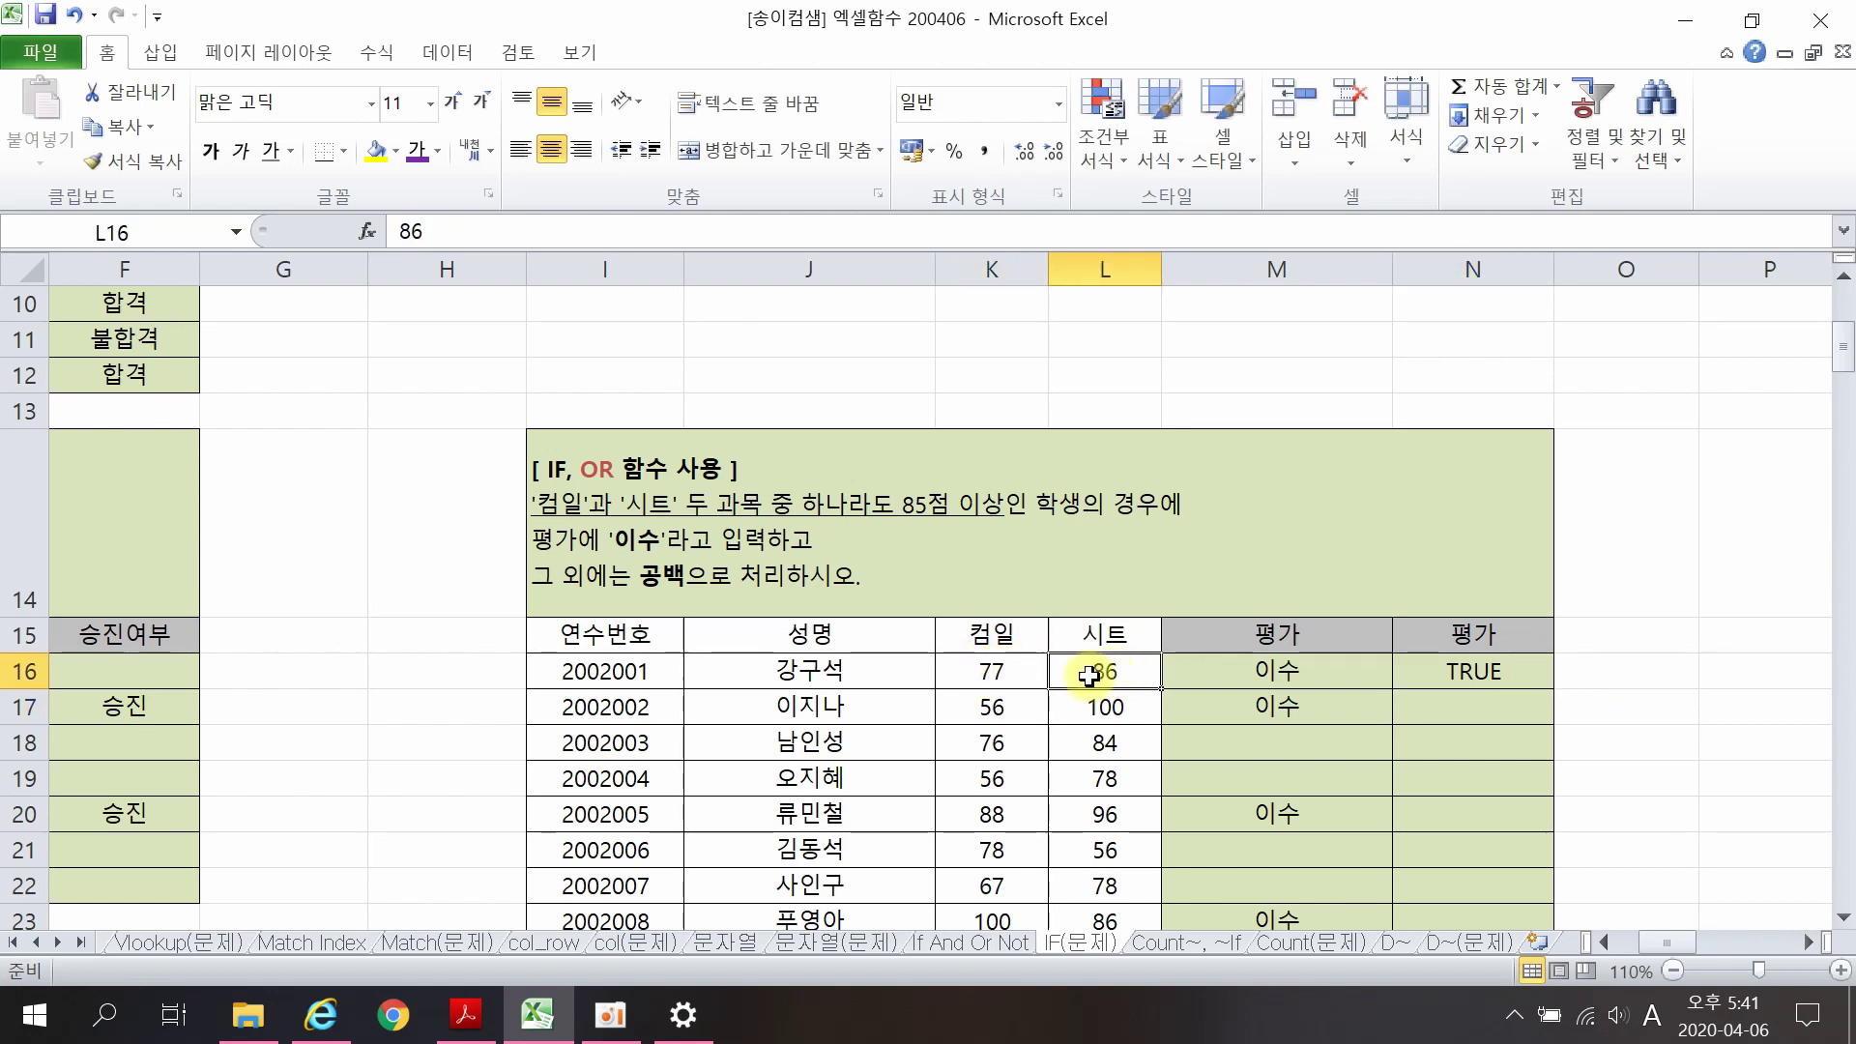
click(1010, 672)
click(1083, 674)
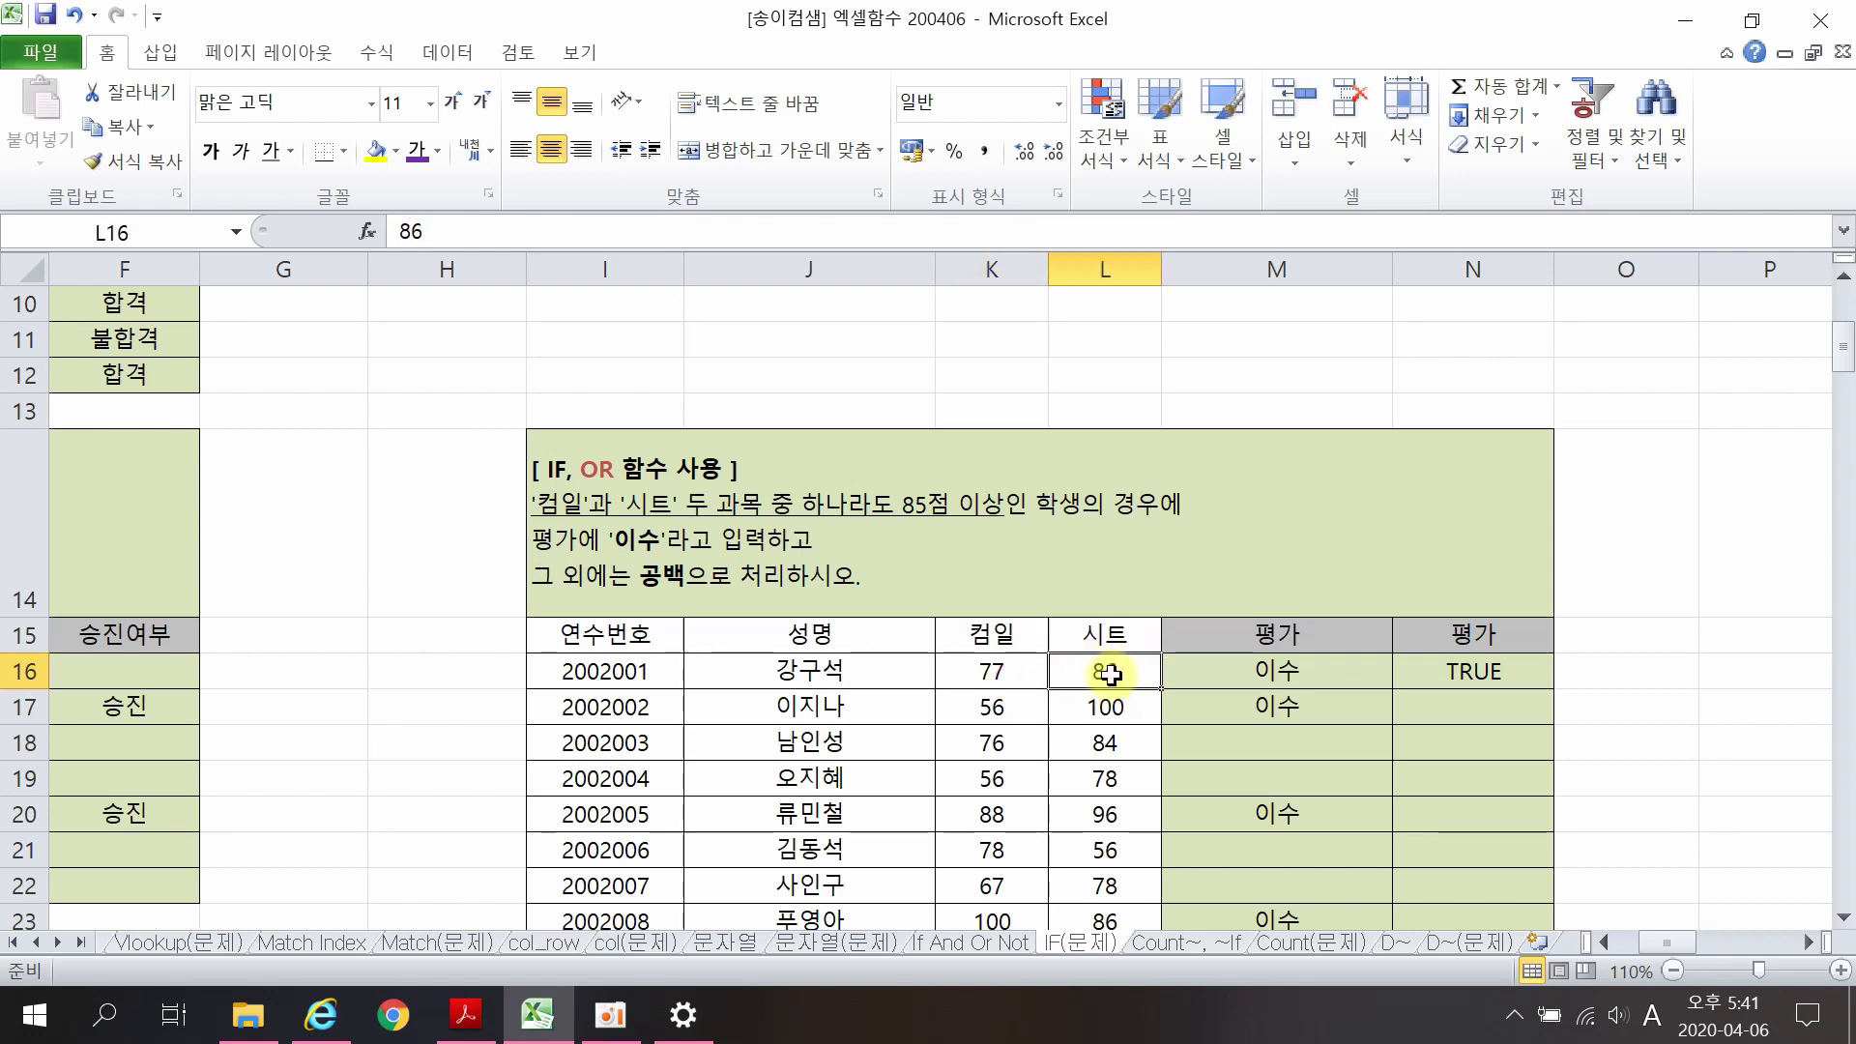
click(1483, 669)
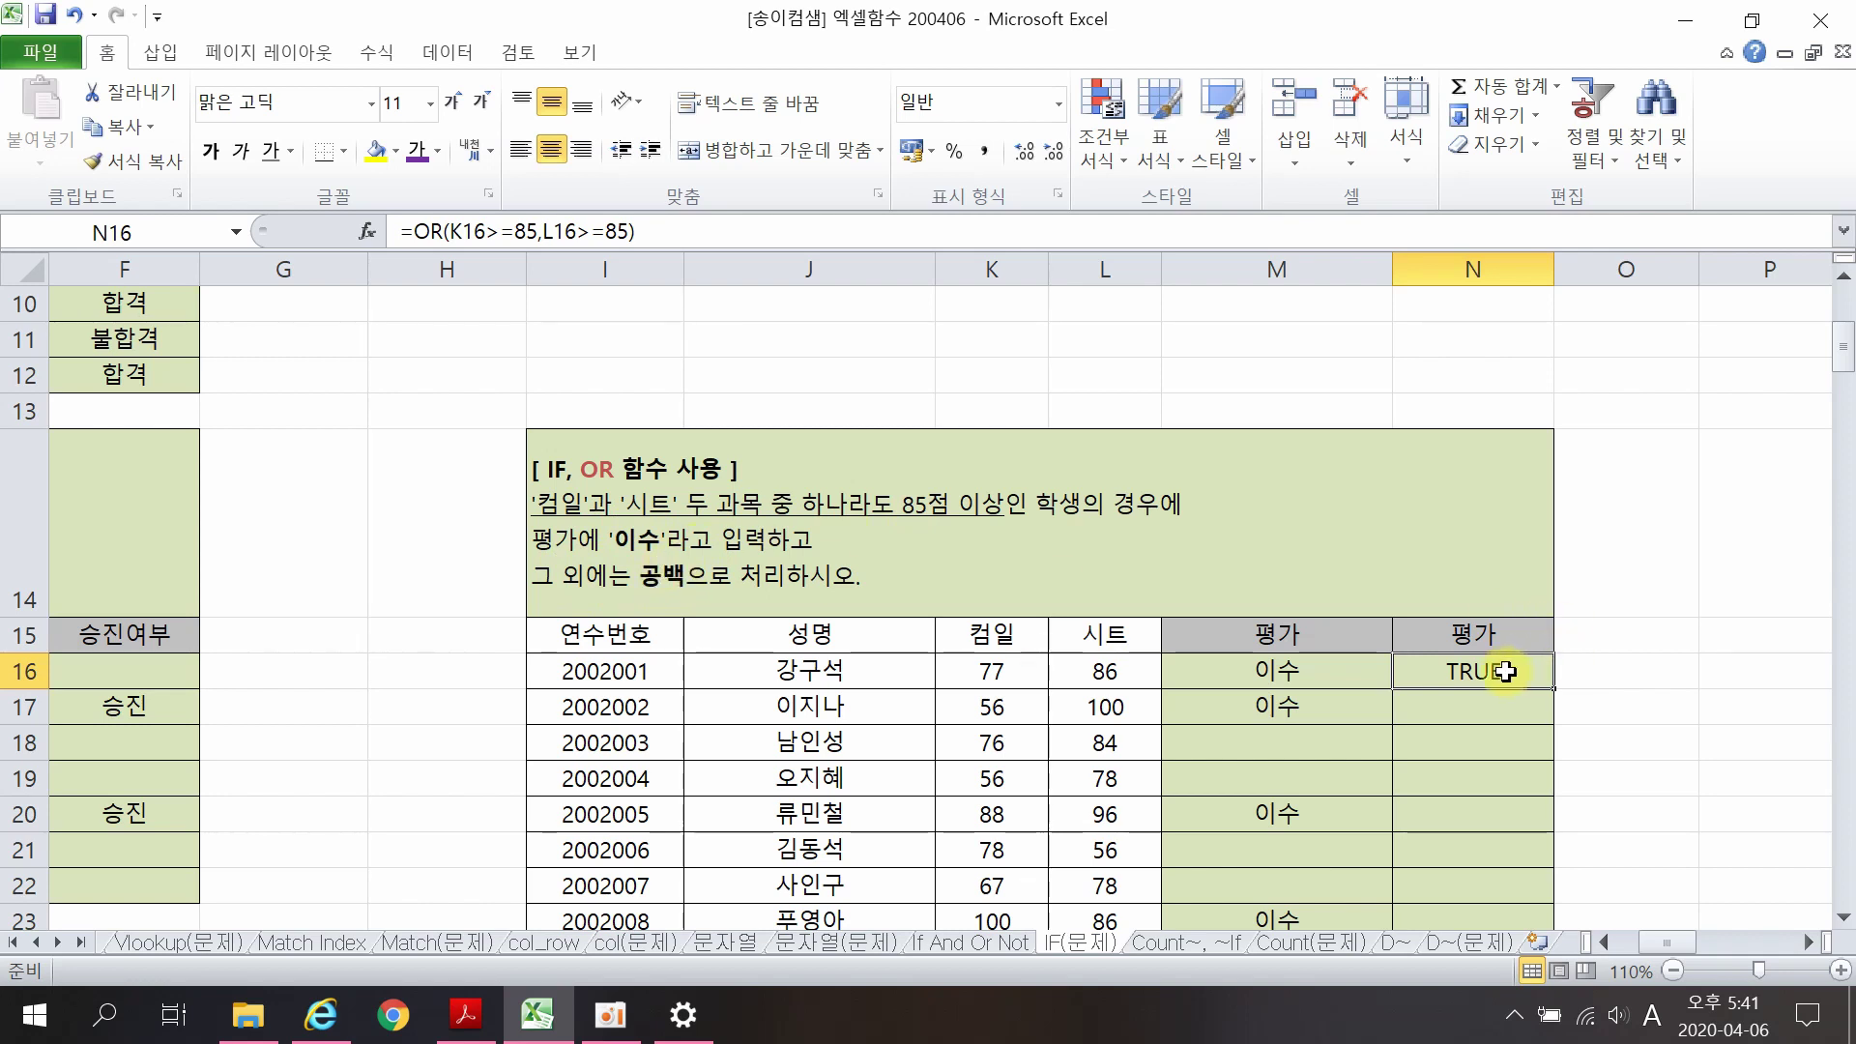
Step: Wrap the OR test in N16 in an IF so the formula reads =IF(OR(K16>=85,L16>=85),"이수","")
double_click(1509, 677)
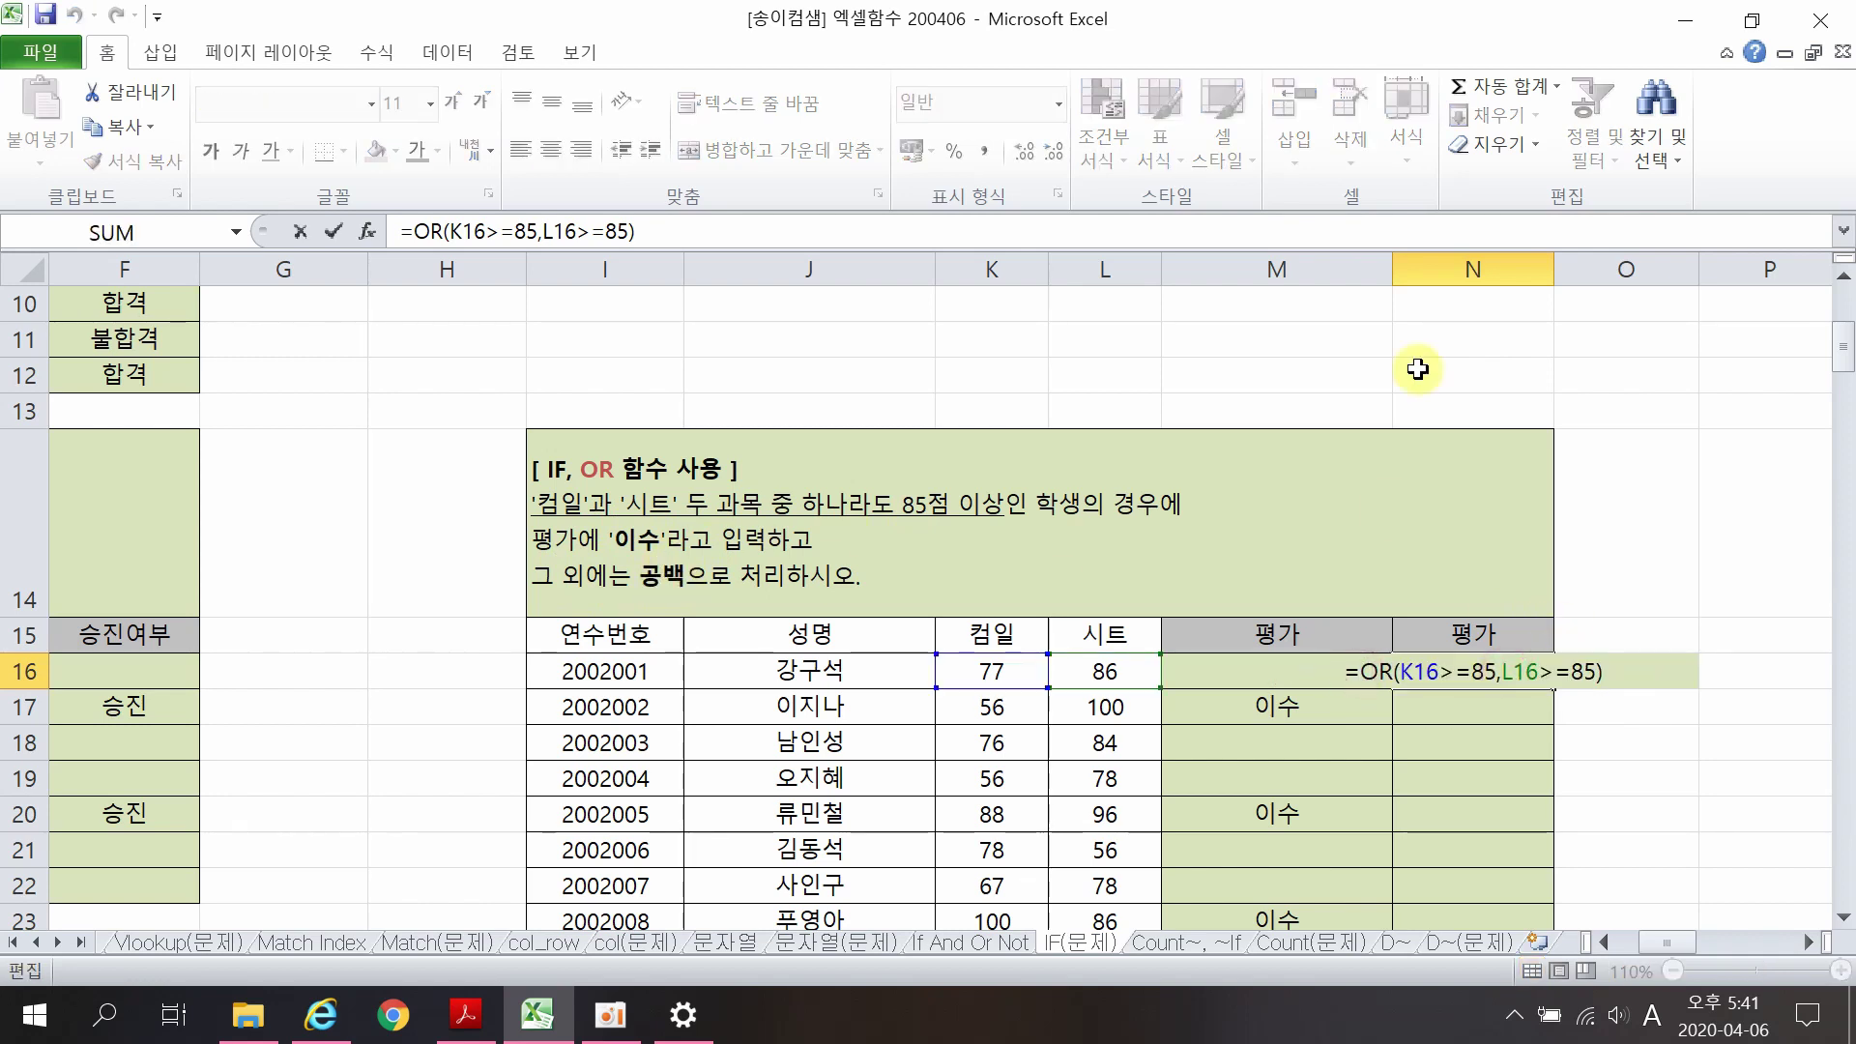
text(IF)
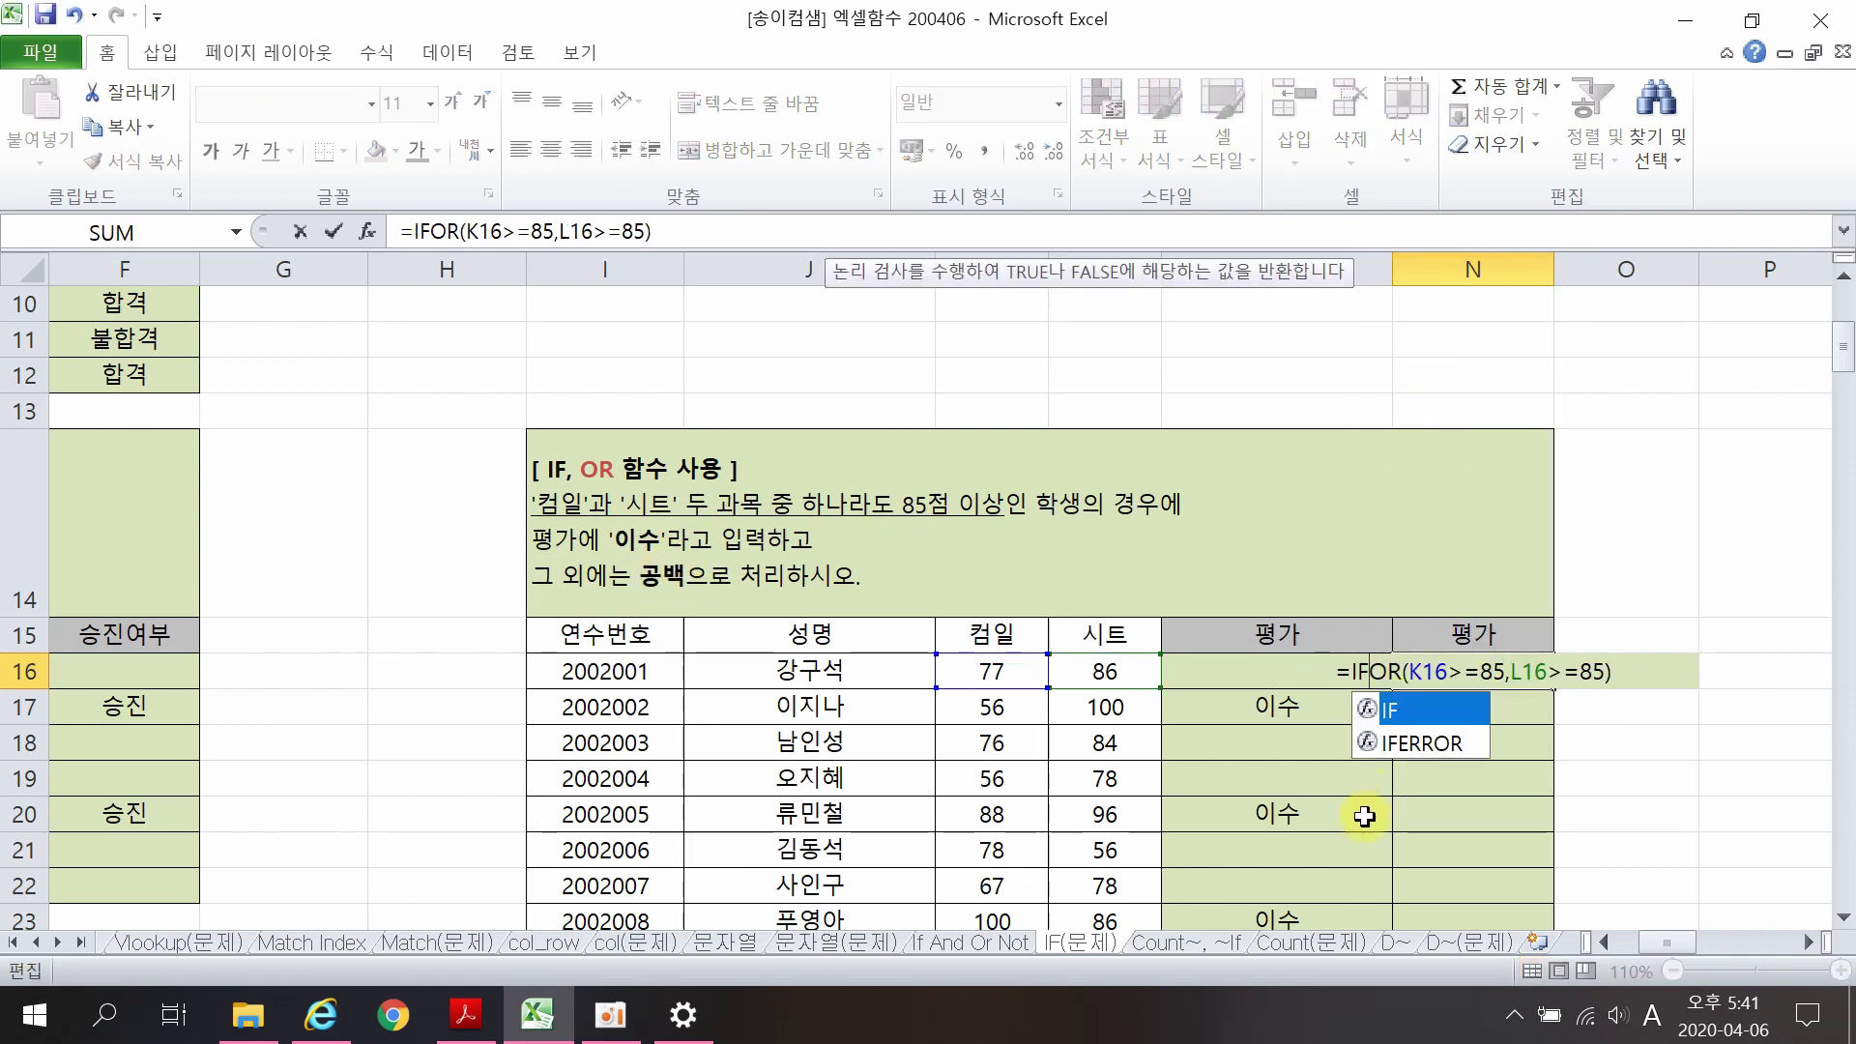
double_click(1423, 714)
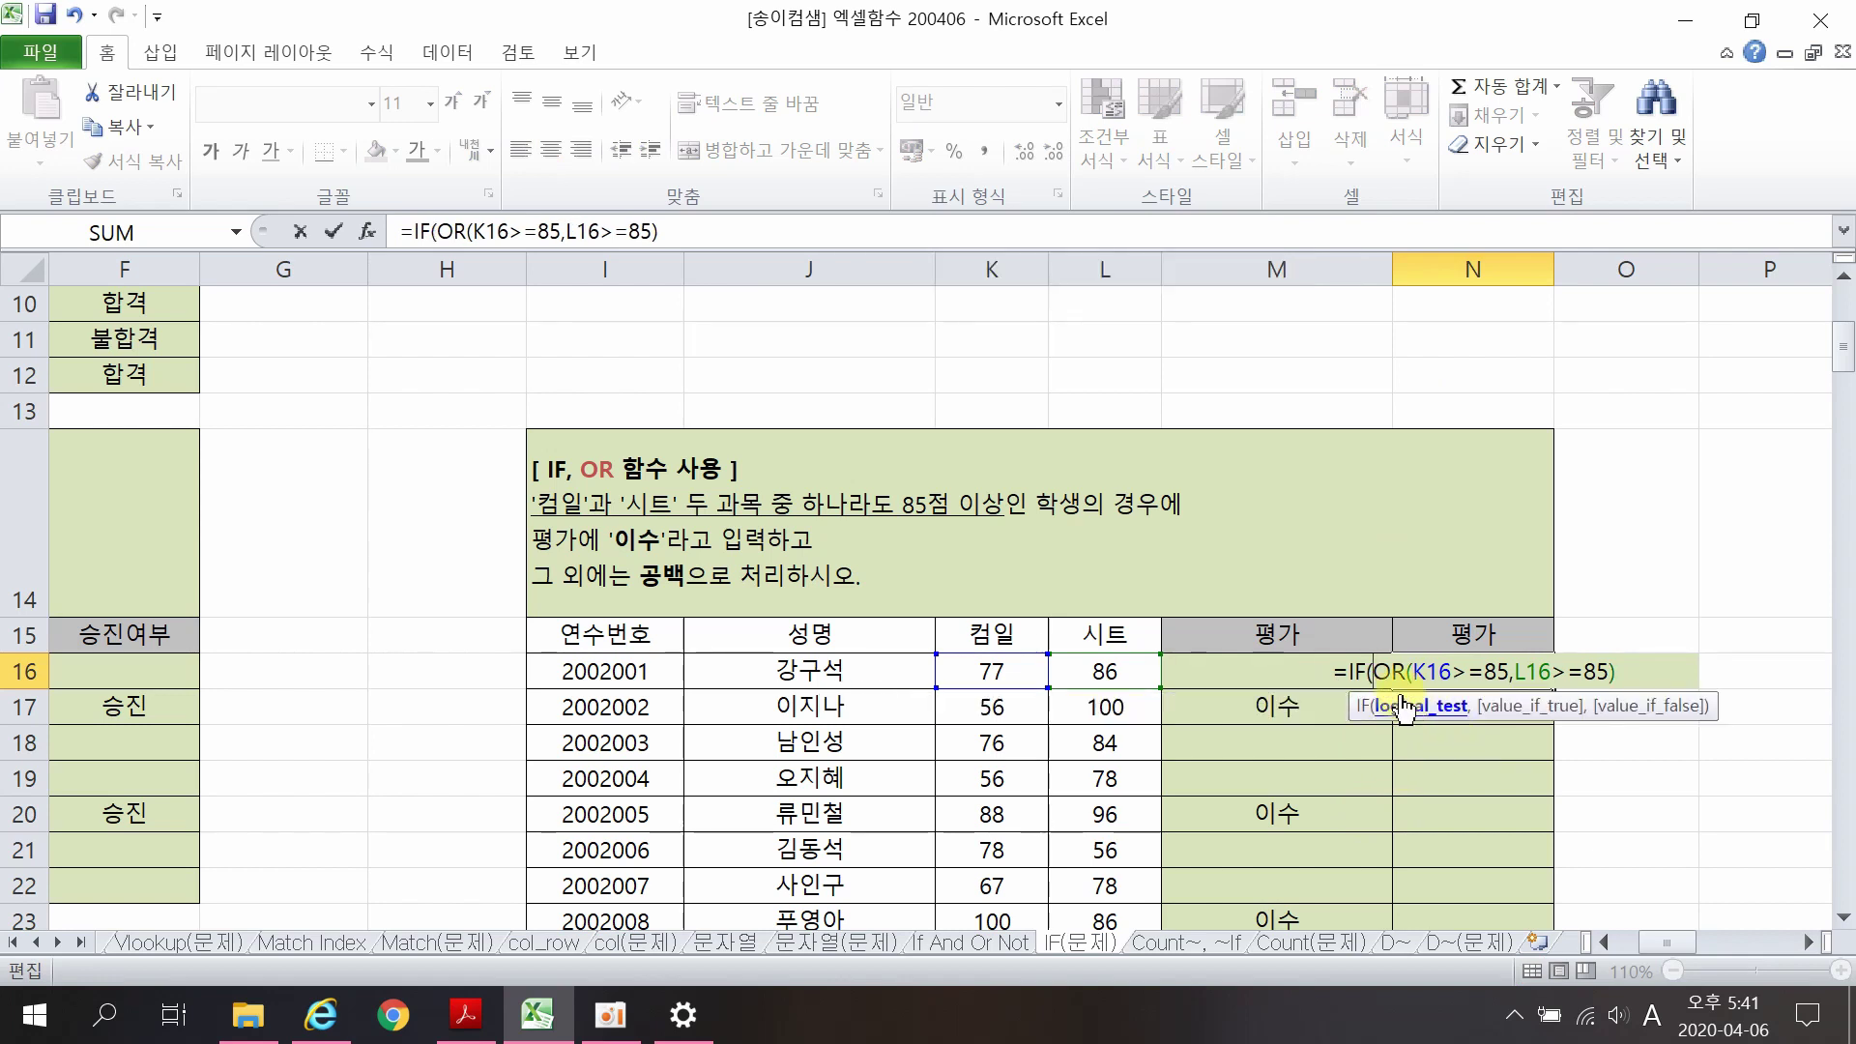
drag(1374, 672, 1624, 674)
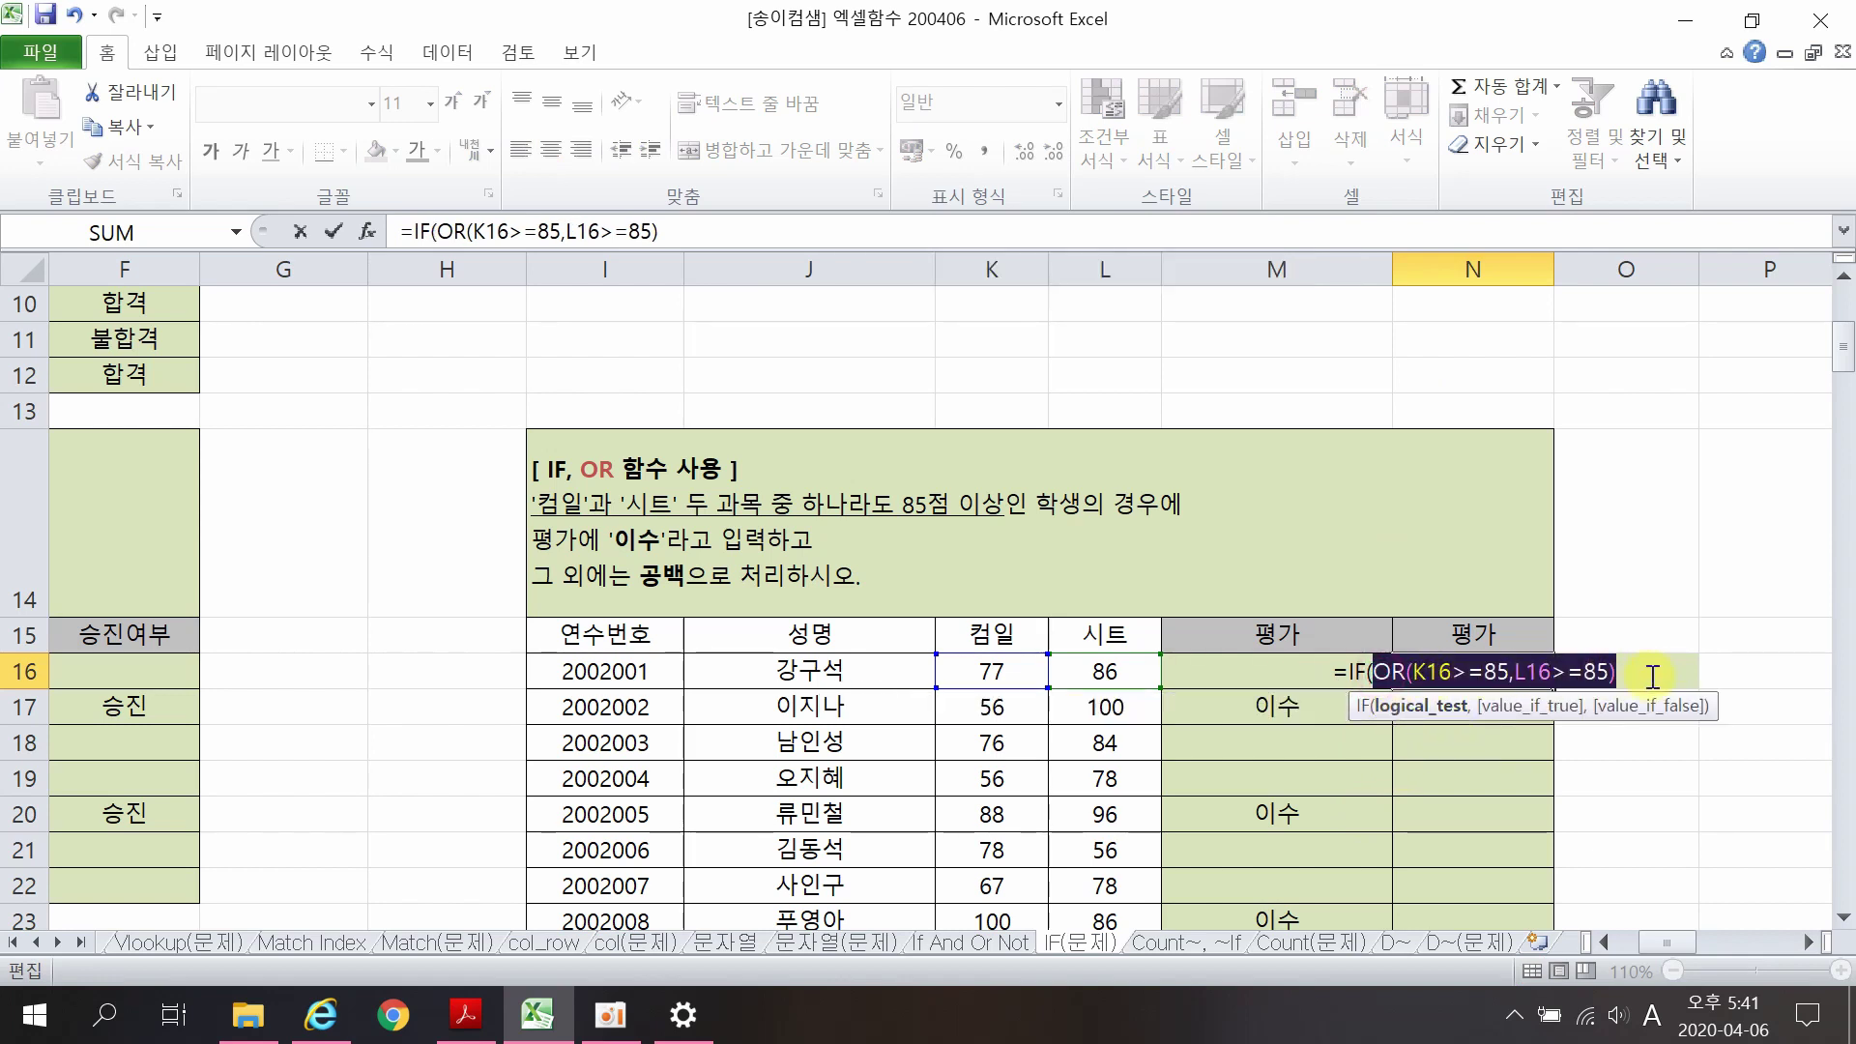
click(1650, 671)
text(,)
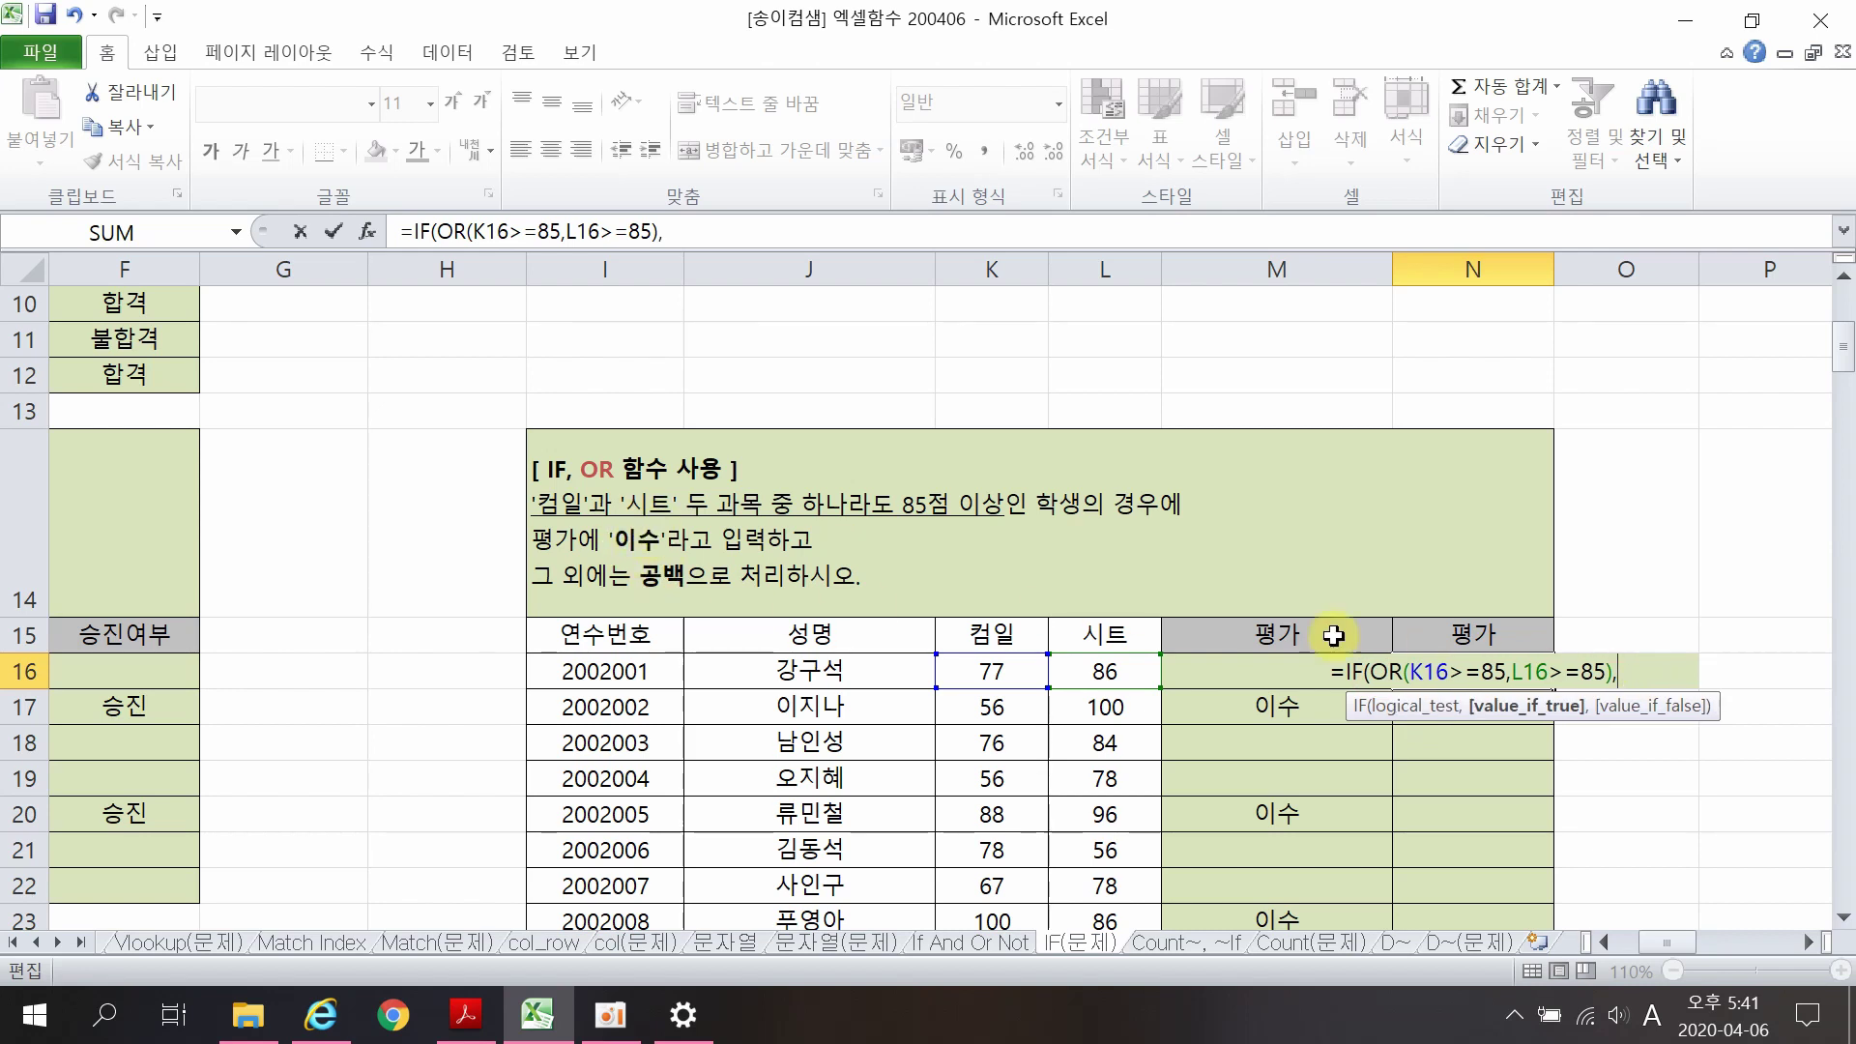
text("T)
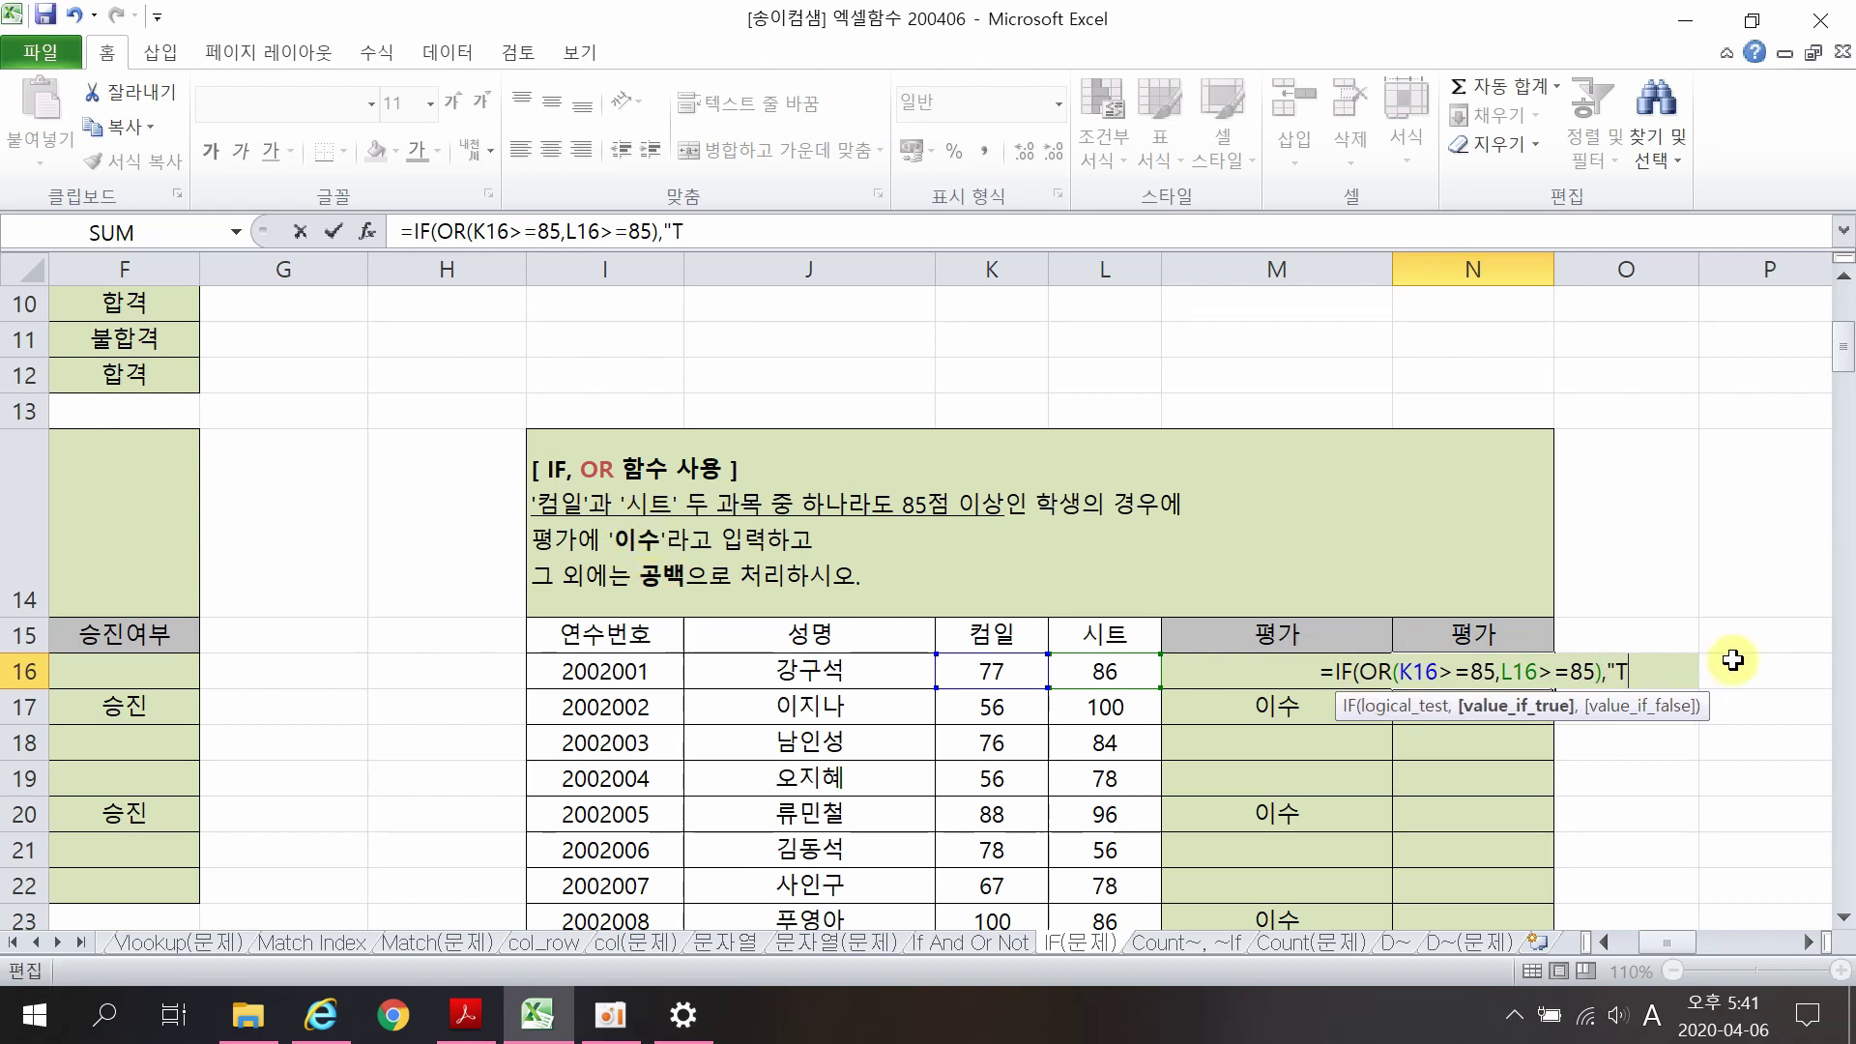
key(BackSpace)
key(Hangul)
text(이수",")
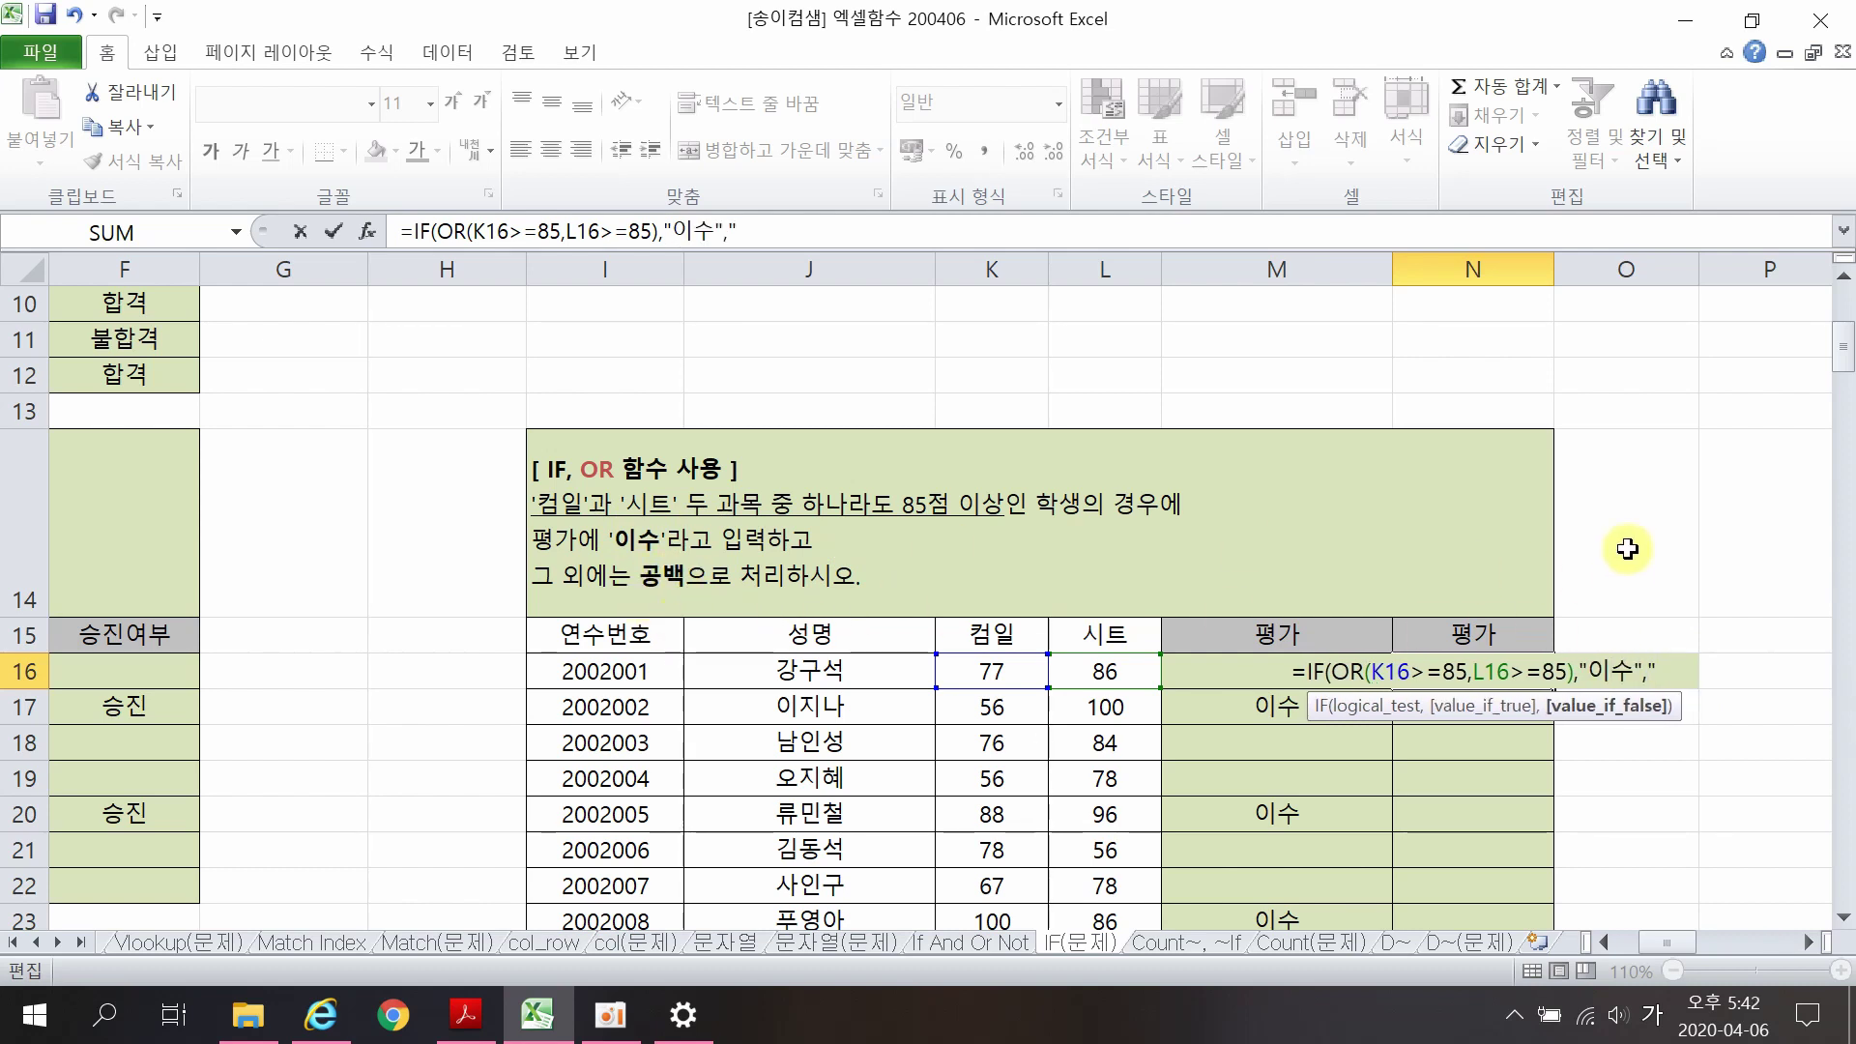
text("))
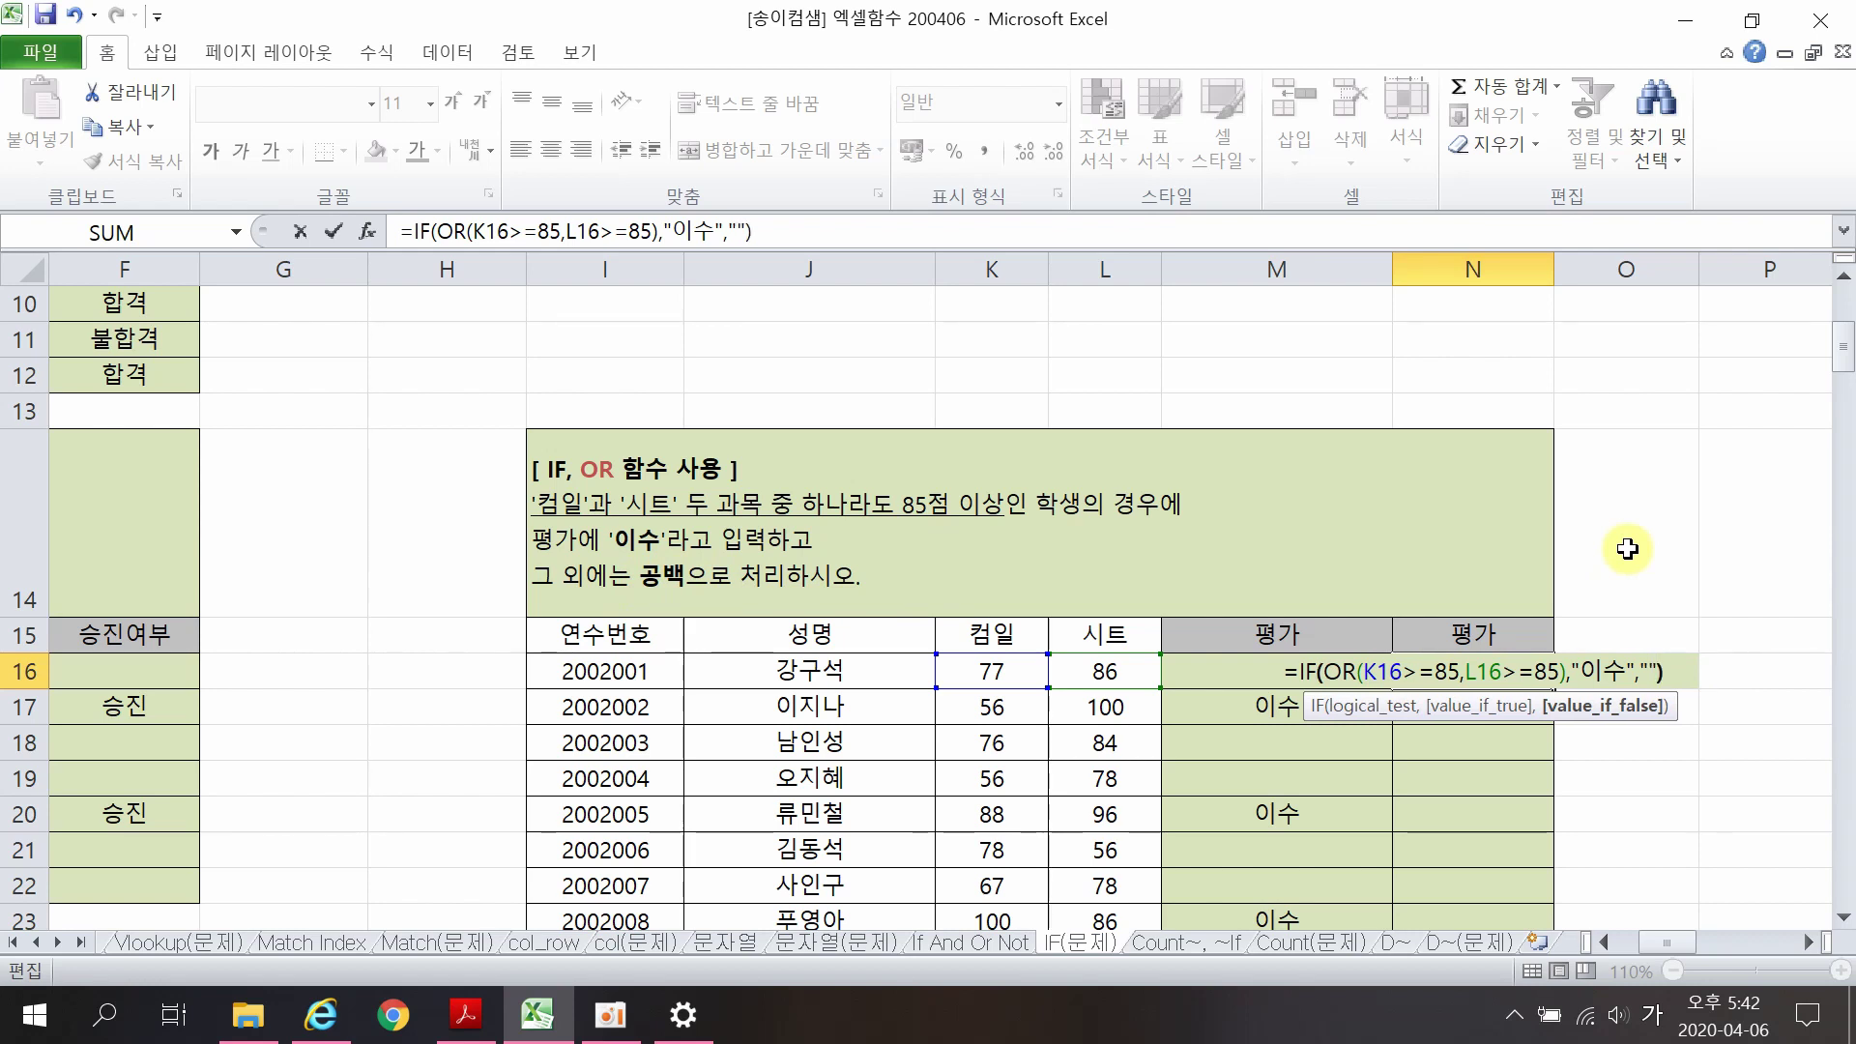
key(Return)
Step: Check N16 against the scores in K16:L16 and fill its formula down the 평가 column through N24
drag(1000, 668, 1082, 671)
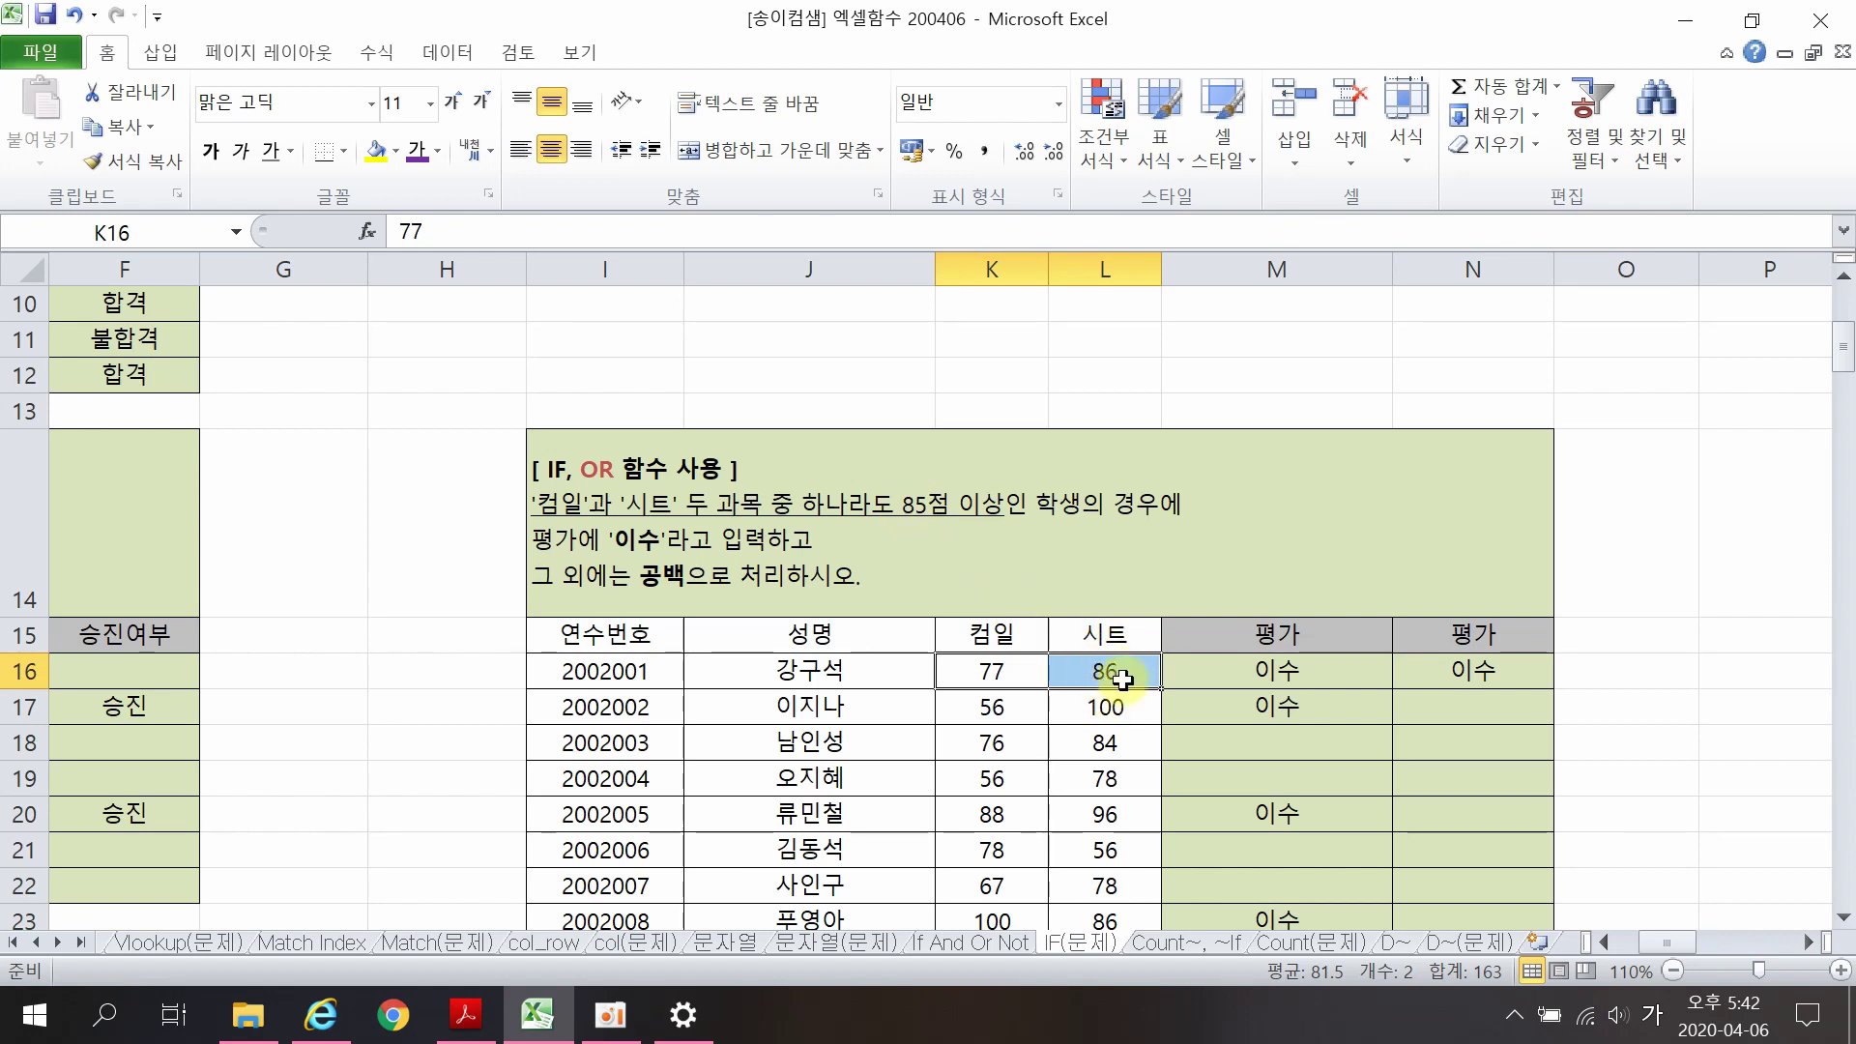
click(1466, 676)
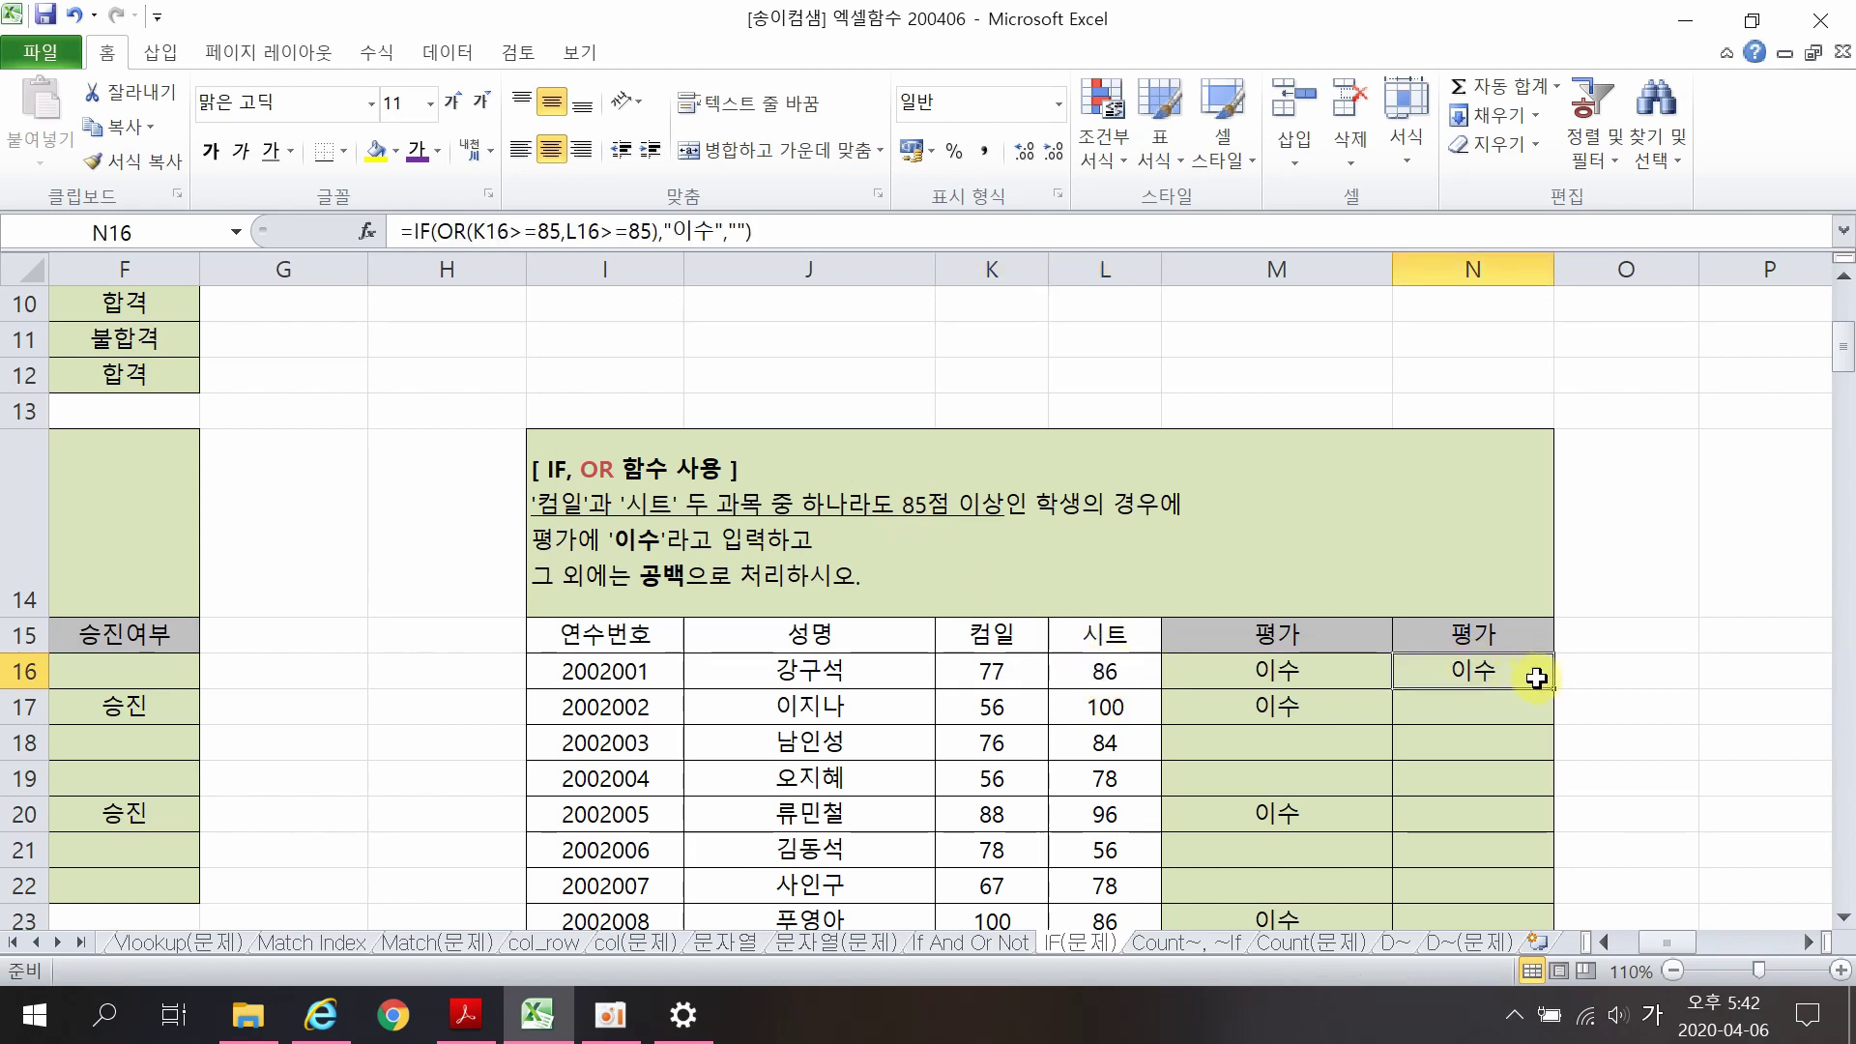
scroll(1557, 687, down, 1)
drag(1553, 580, 1547, 866)
Step: Compare the 컴일 and 시트 scores in rows 17, 18 and 20 with their 평가 results in column N
click(1461, 602)
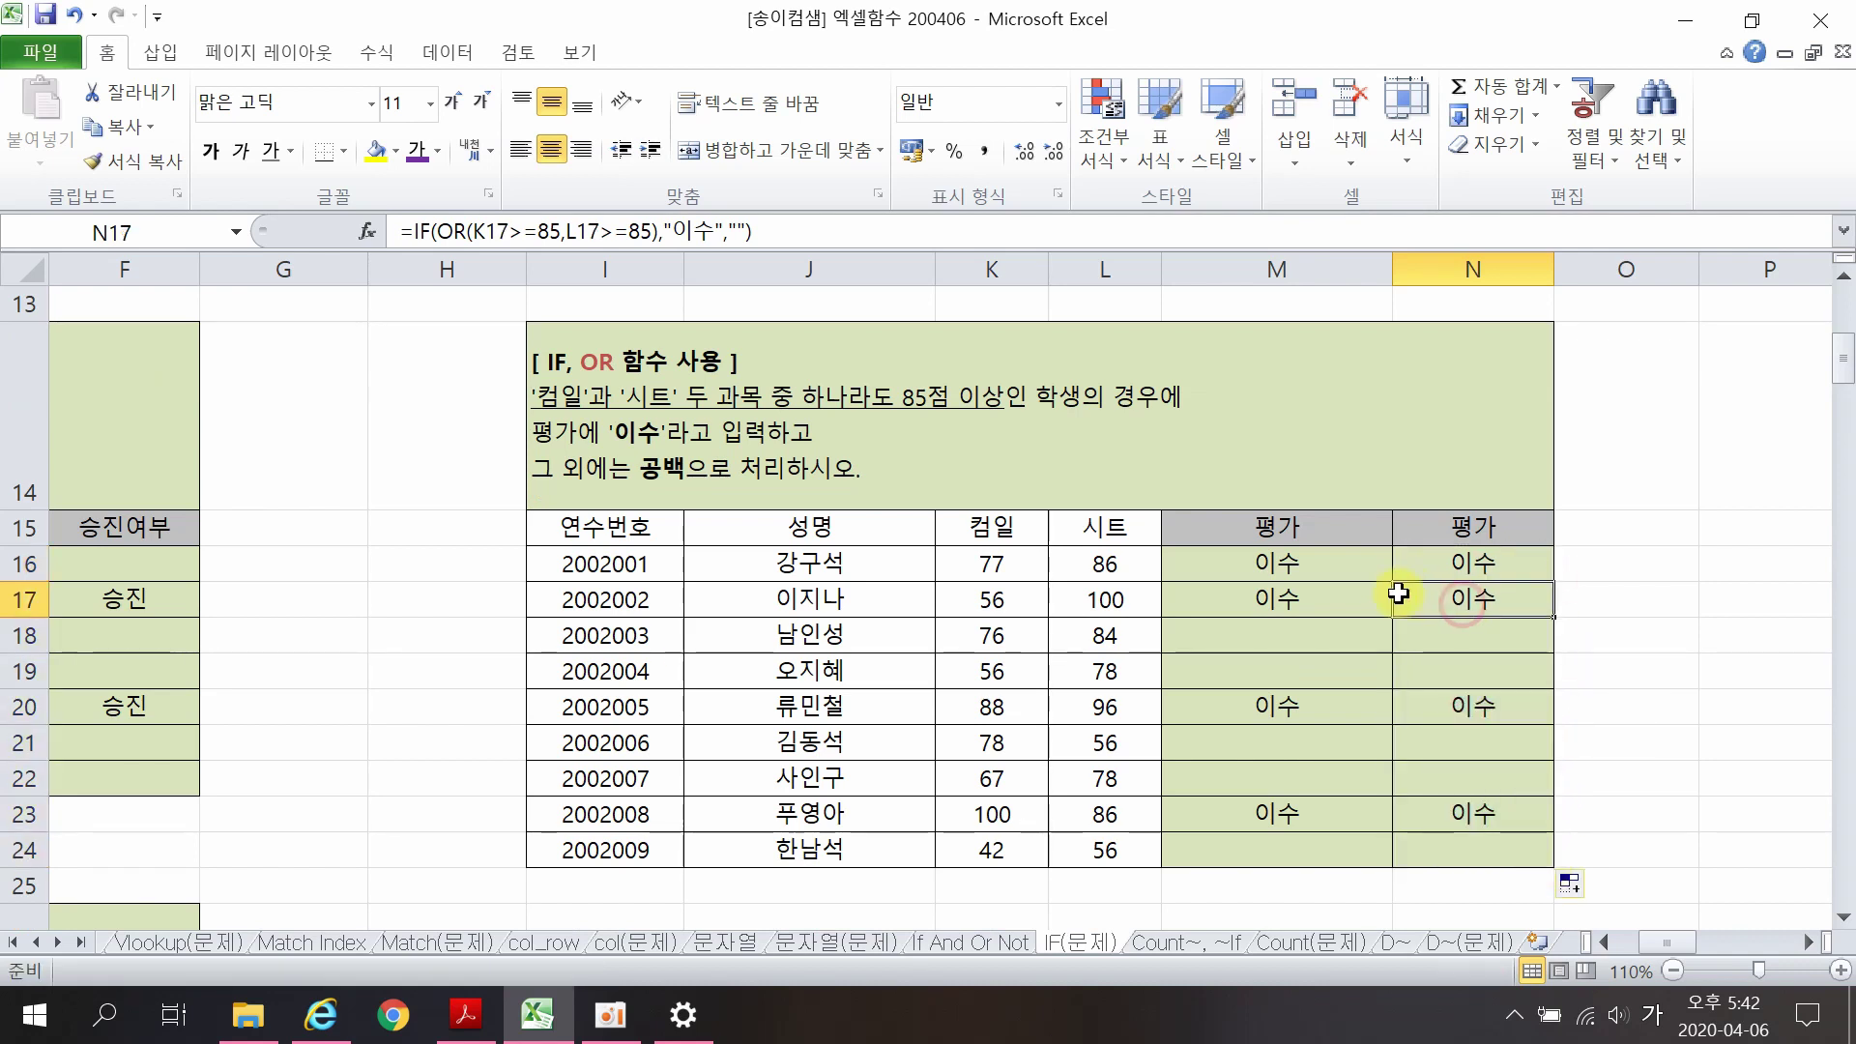
drag(1044, 602, 1092, 601)
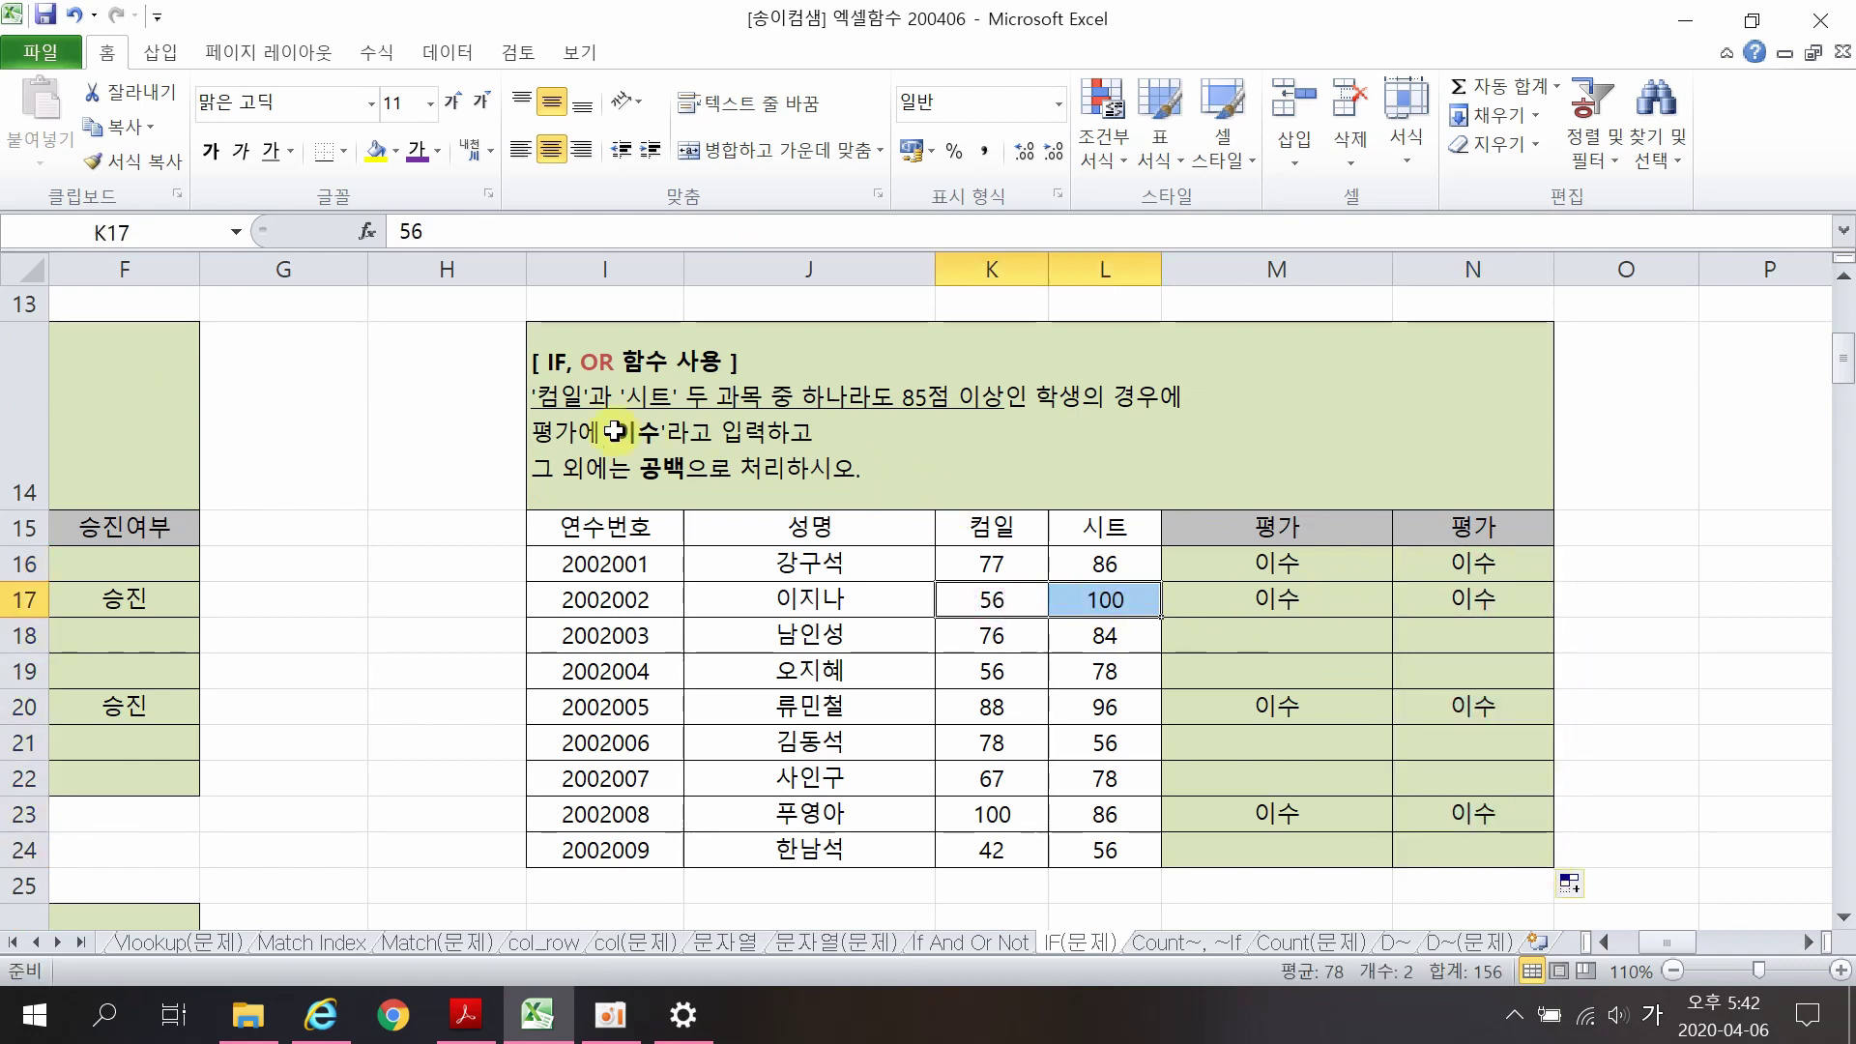
click(1105, 600)
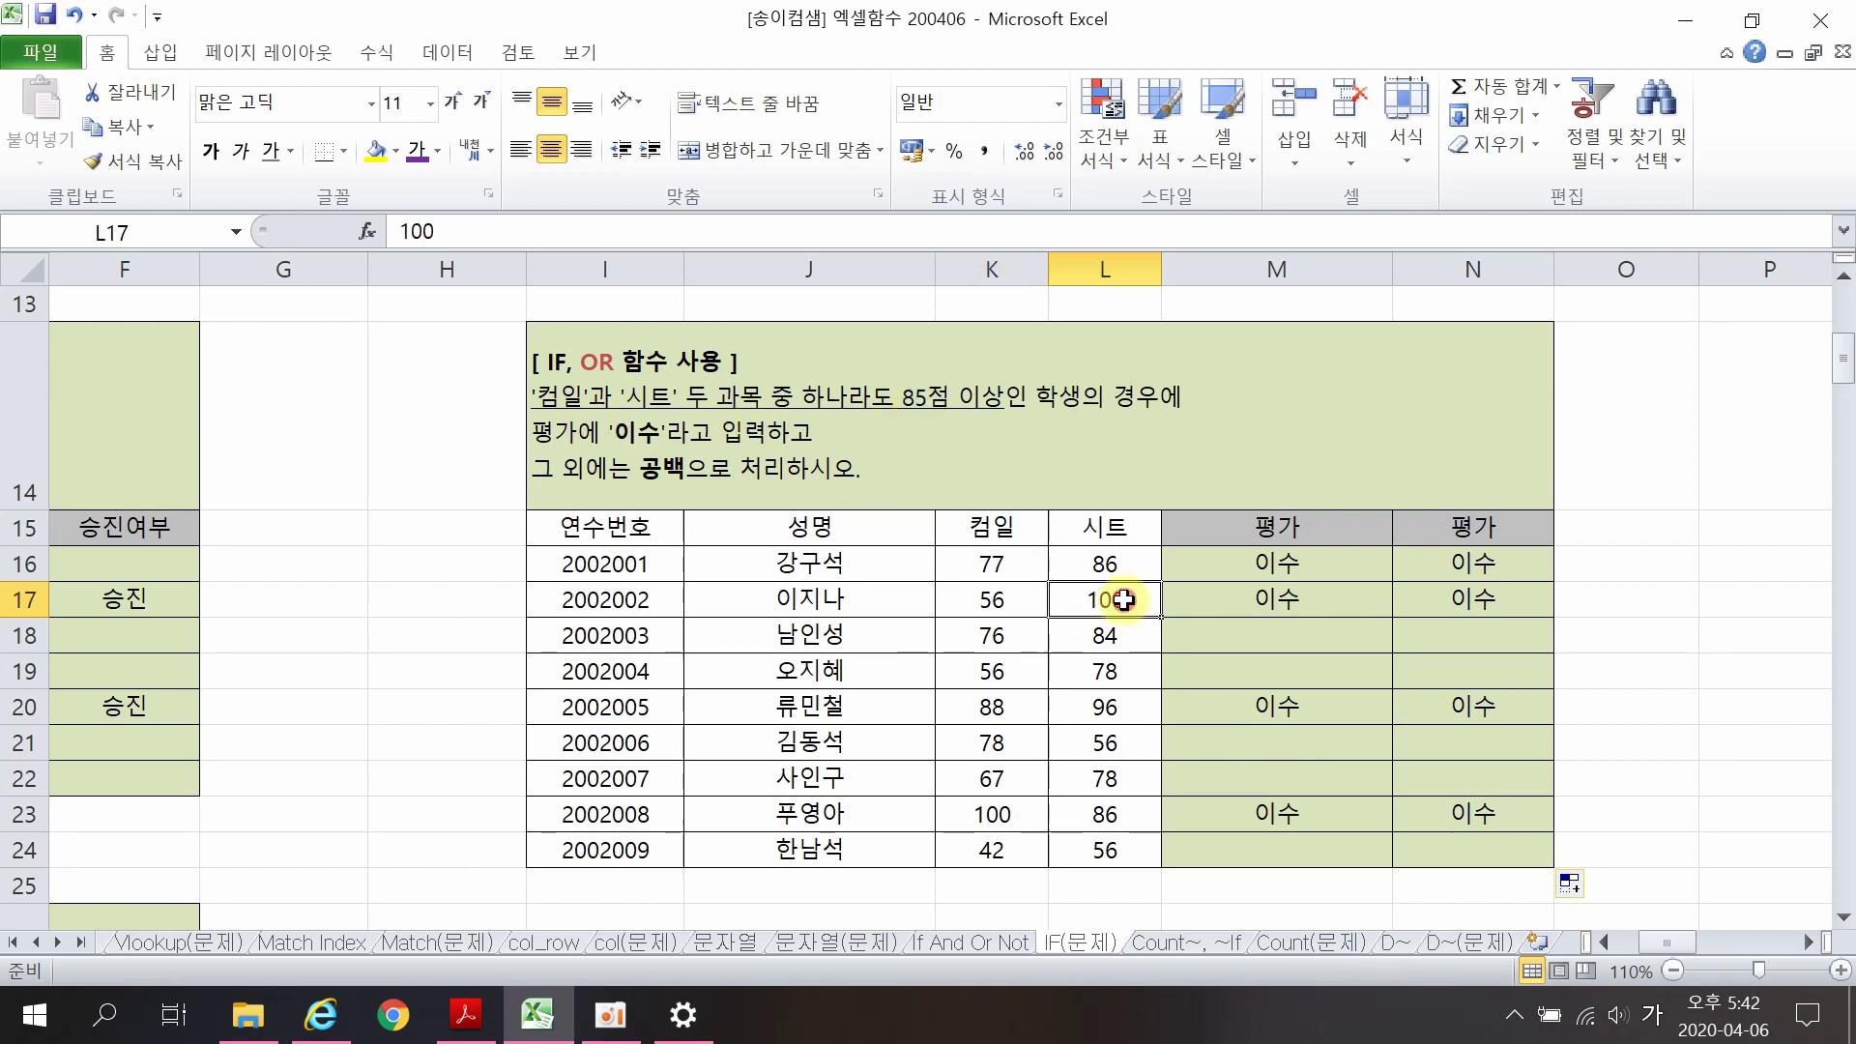
click(1476, 604)
drag(1502, 636, 1013, 633)
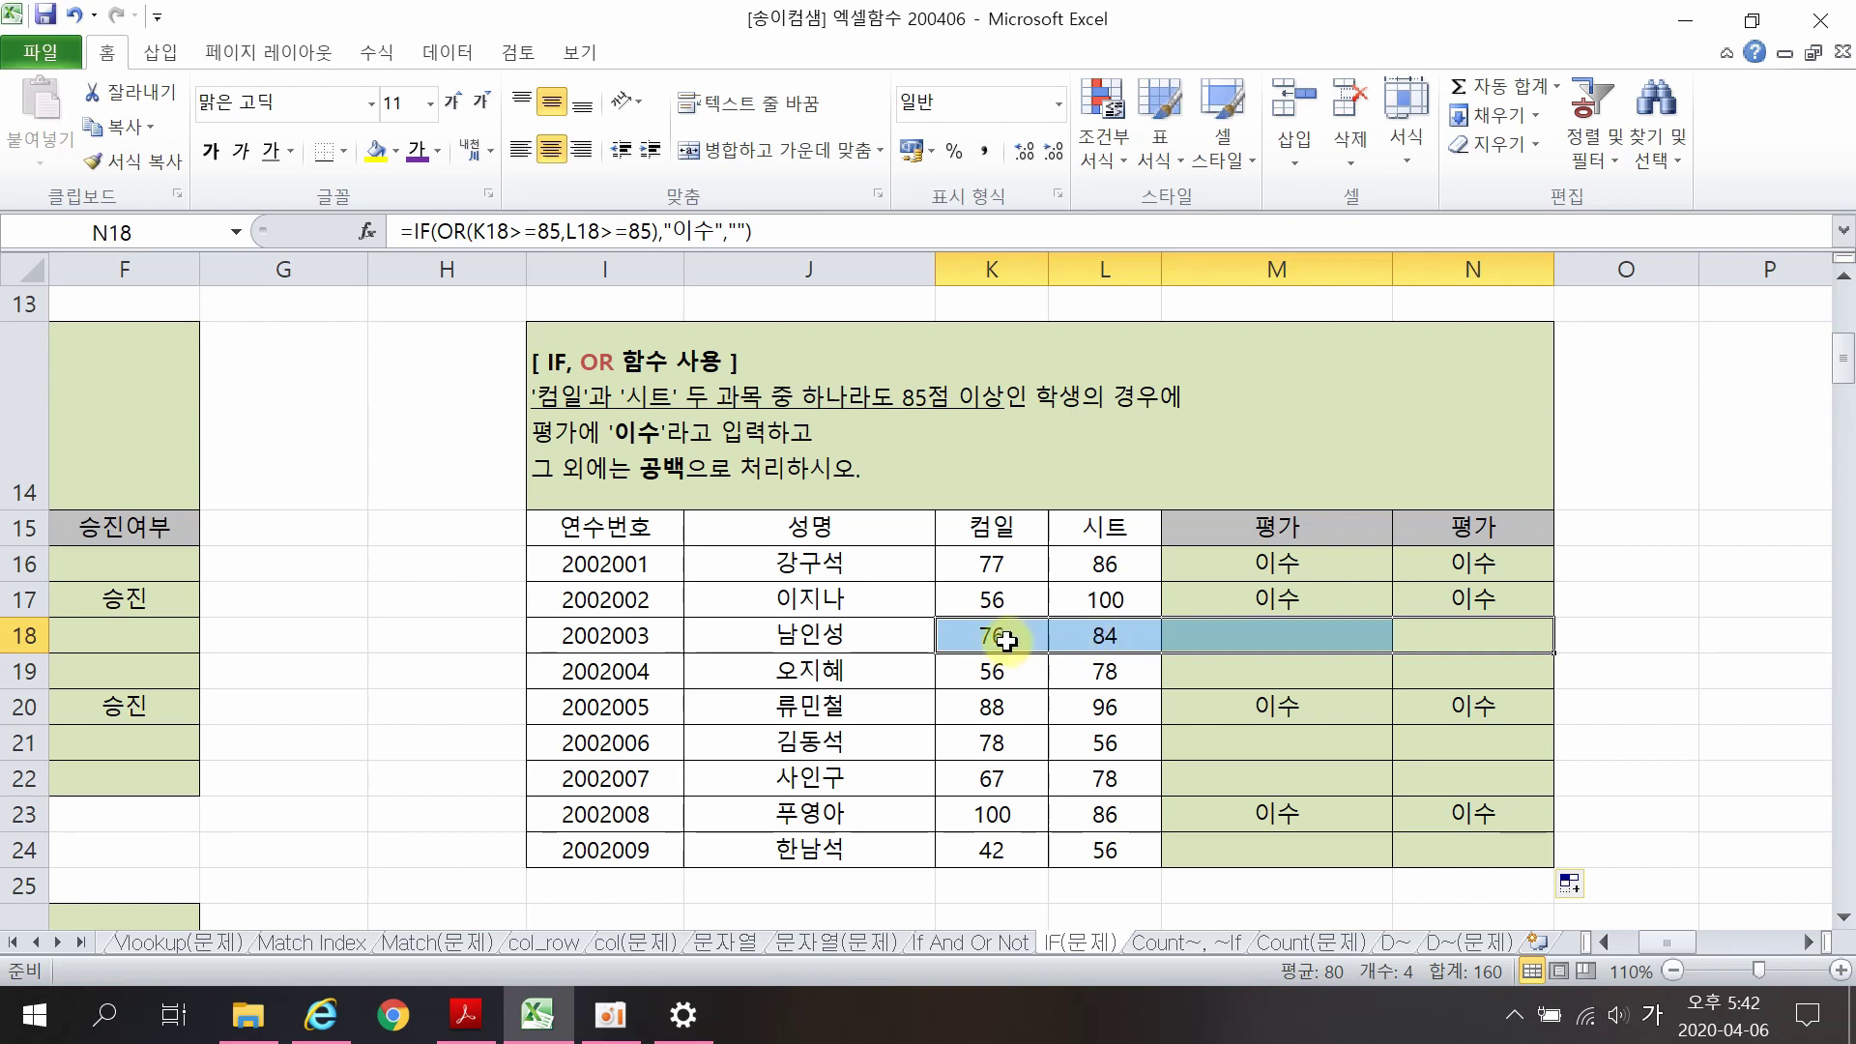
click(1477, 639)
drag(1474, 706, 1019, 706)
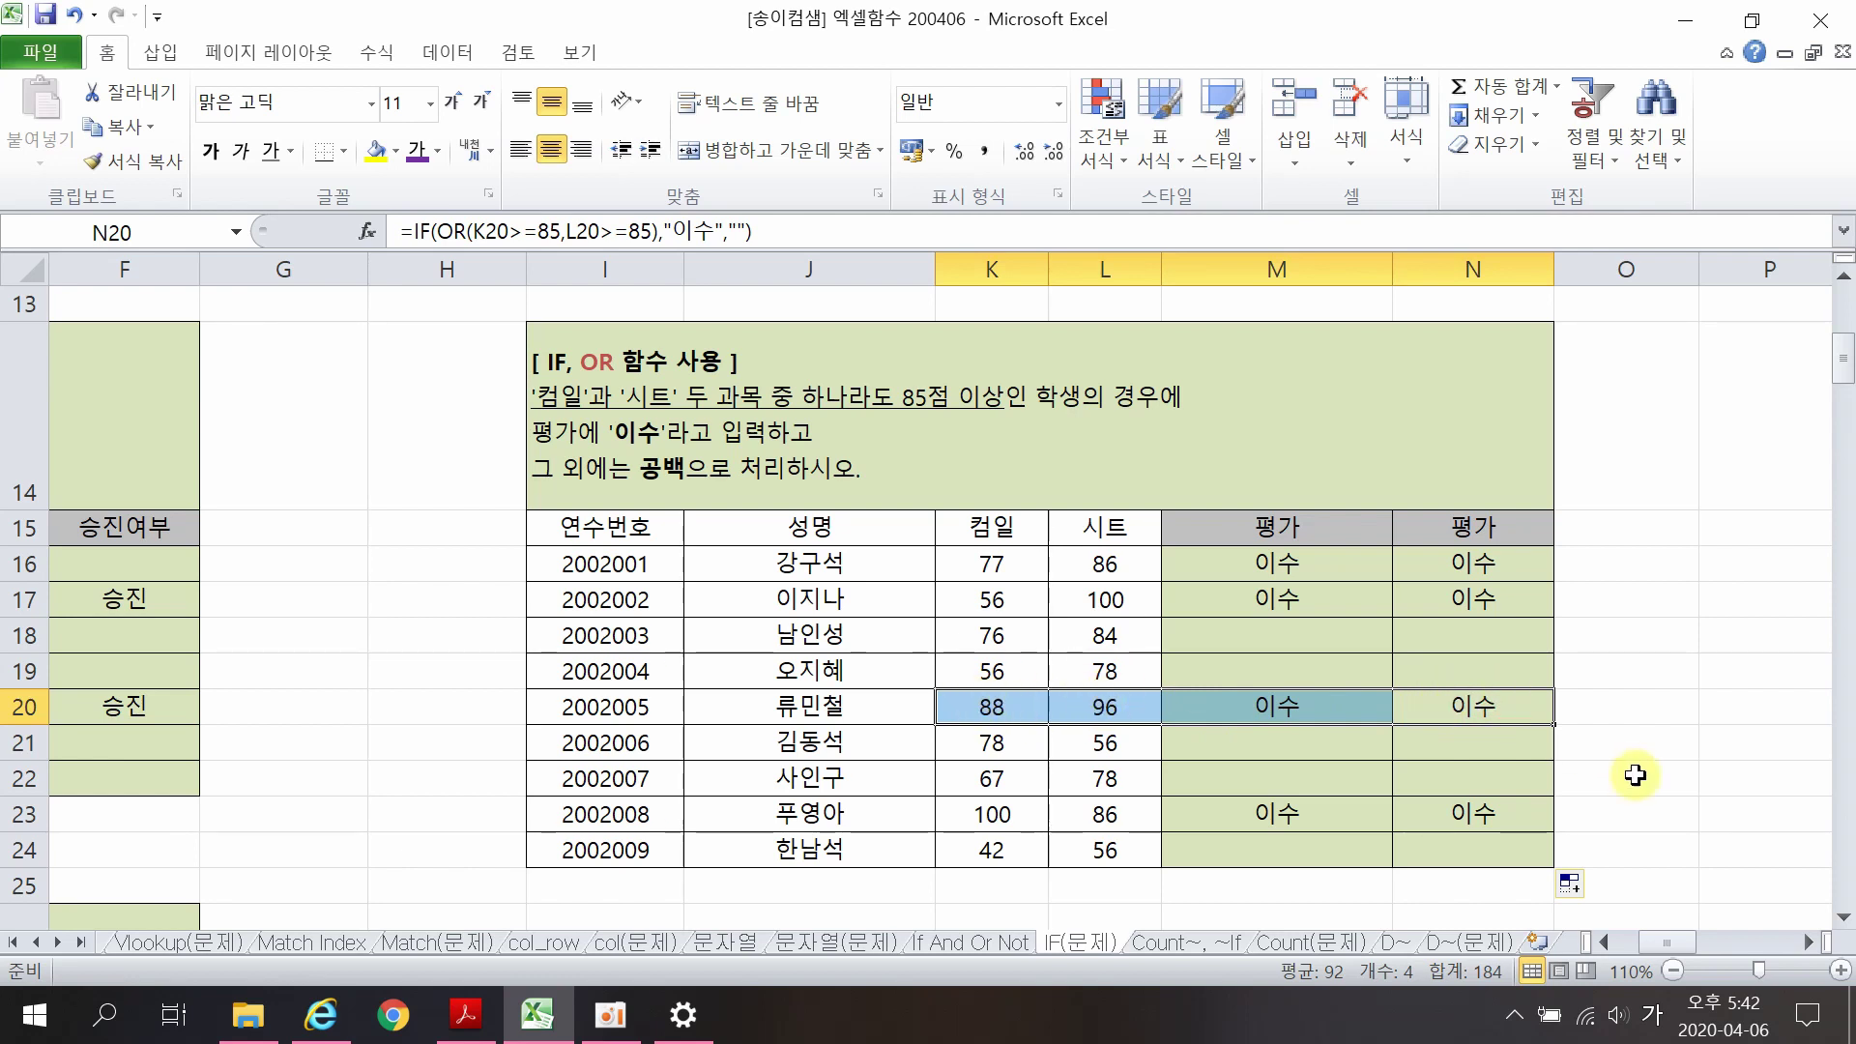
click(1686, 801)
Step: Go past the IF and AND, IFERROR and 비고 exercises to the 결제금액 exercise in row 144
drag(1655, 944, 1560, 943)
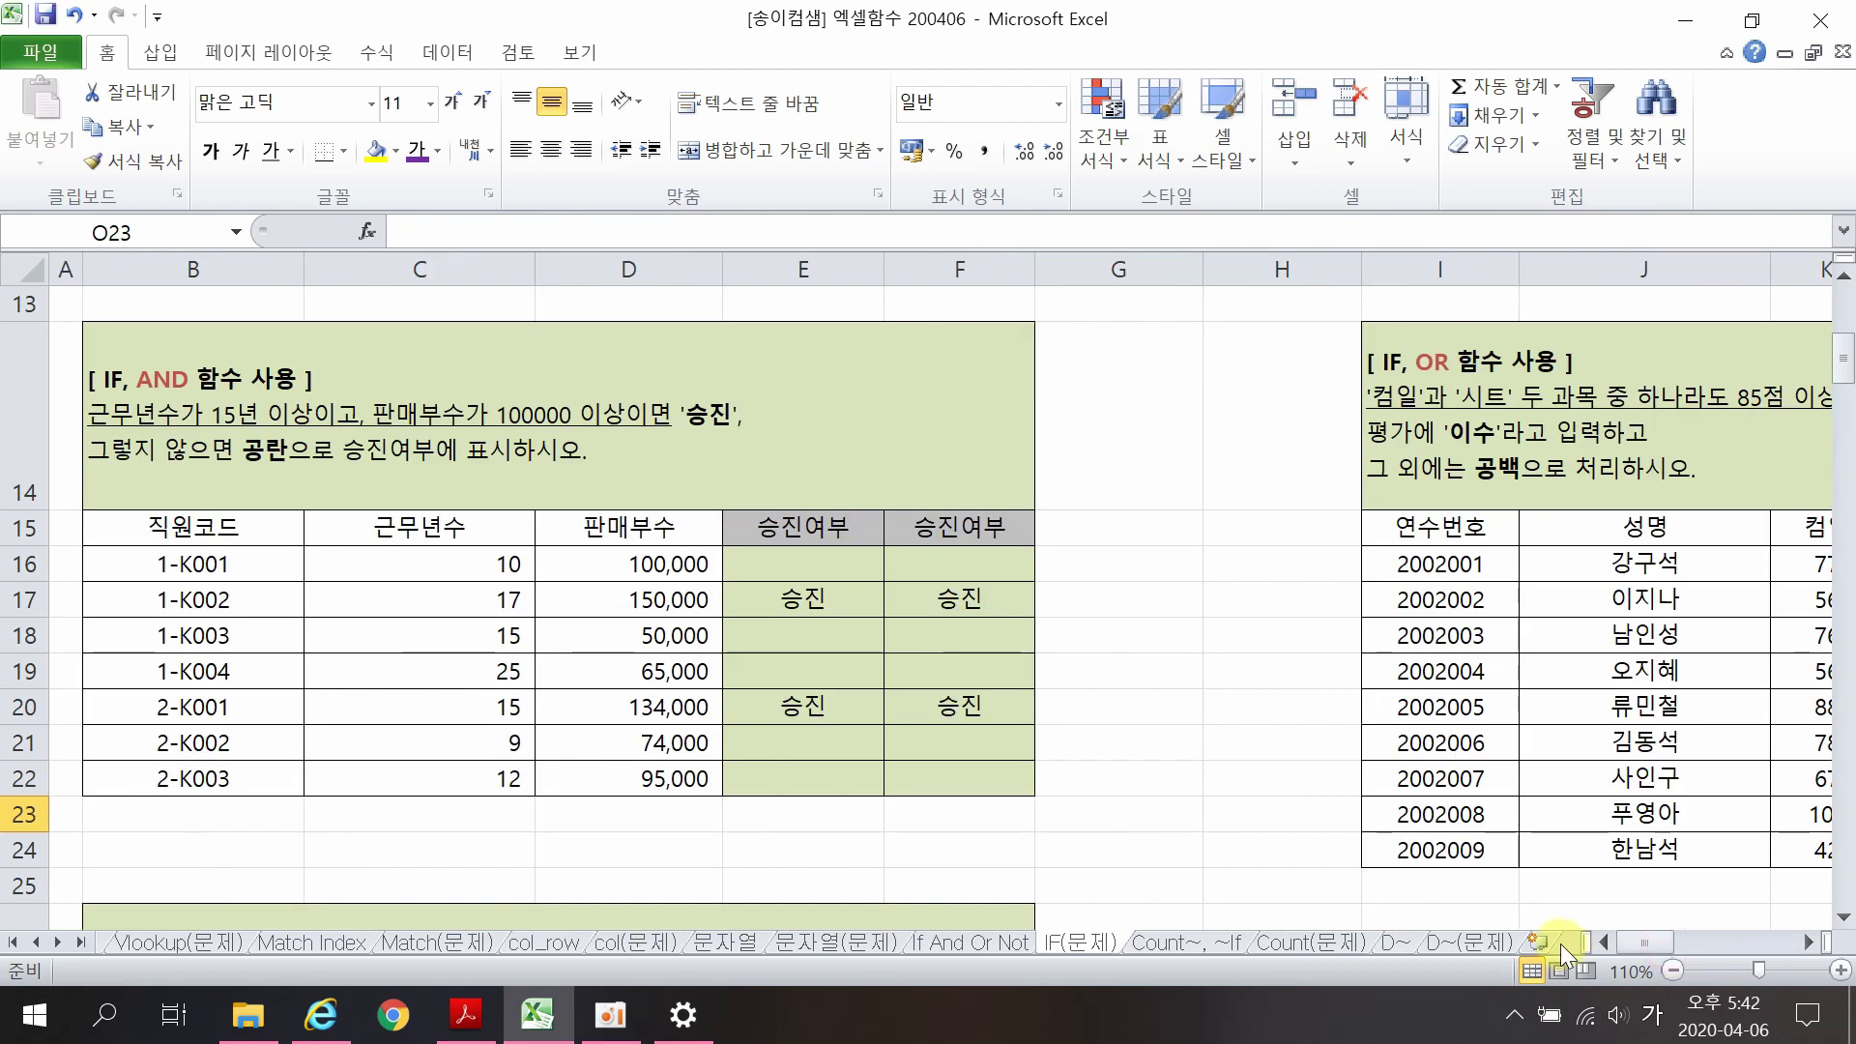
click(960, 706)
scroll(648, 695, down, 3)
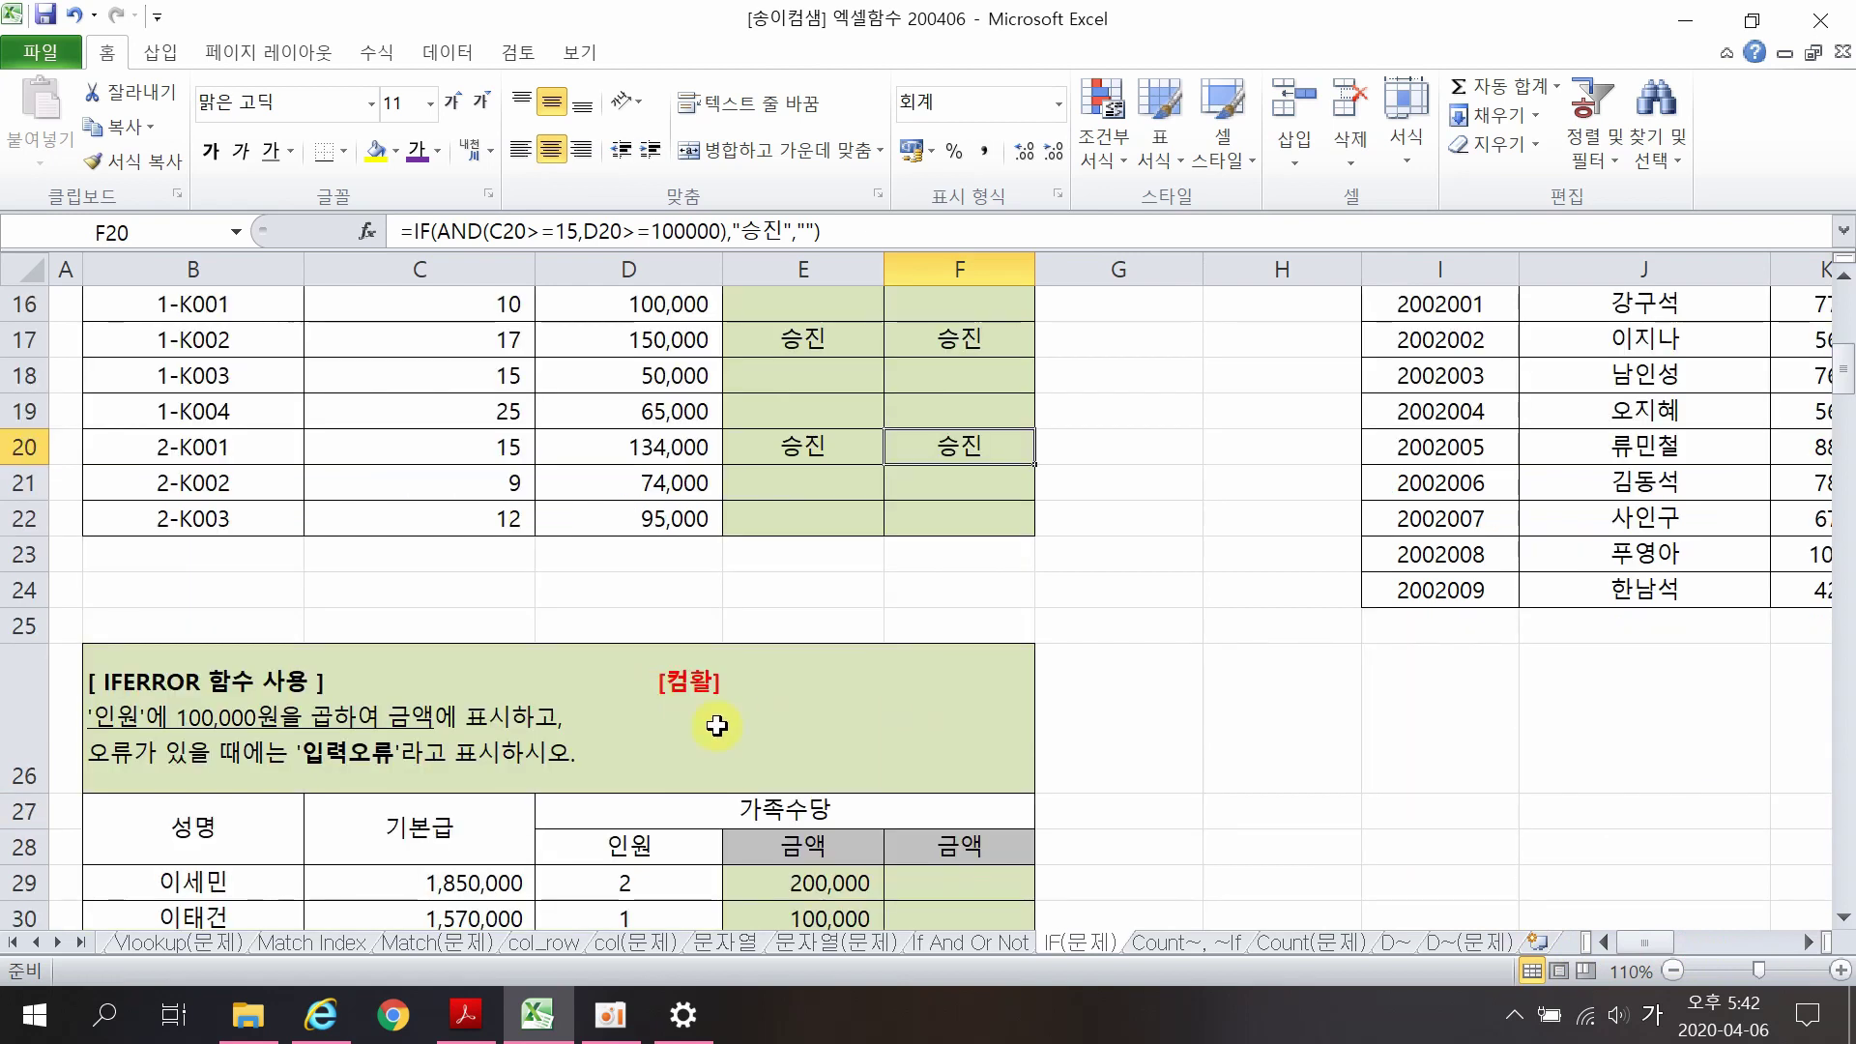
scroll(755, 737, down, 2)
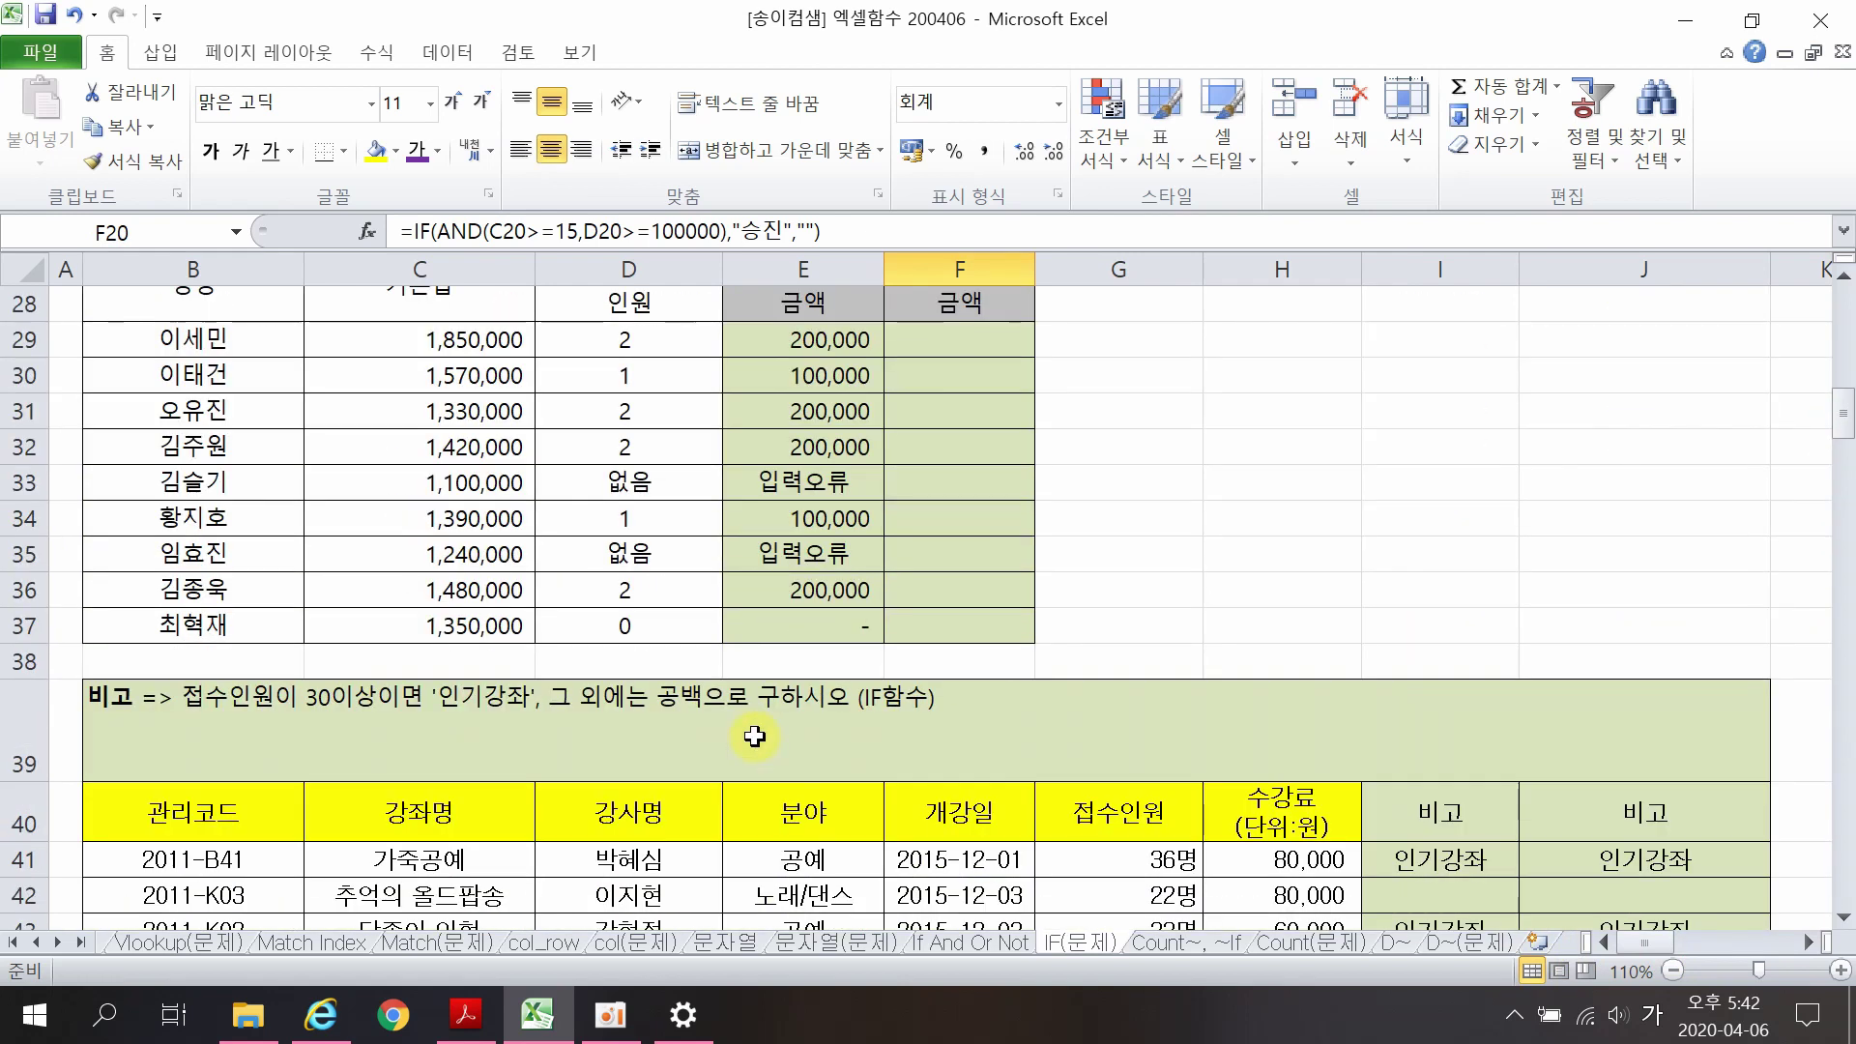
scroll(755, 736, down, 9)
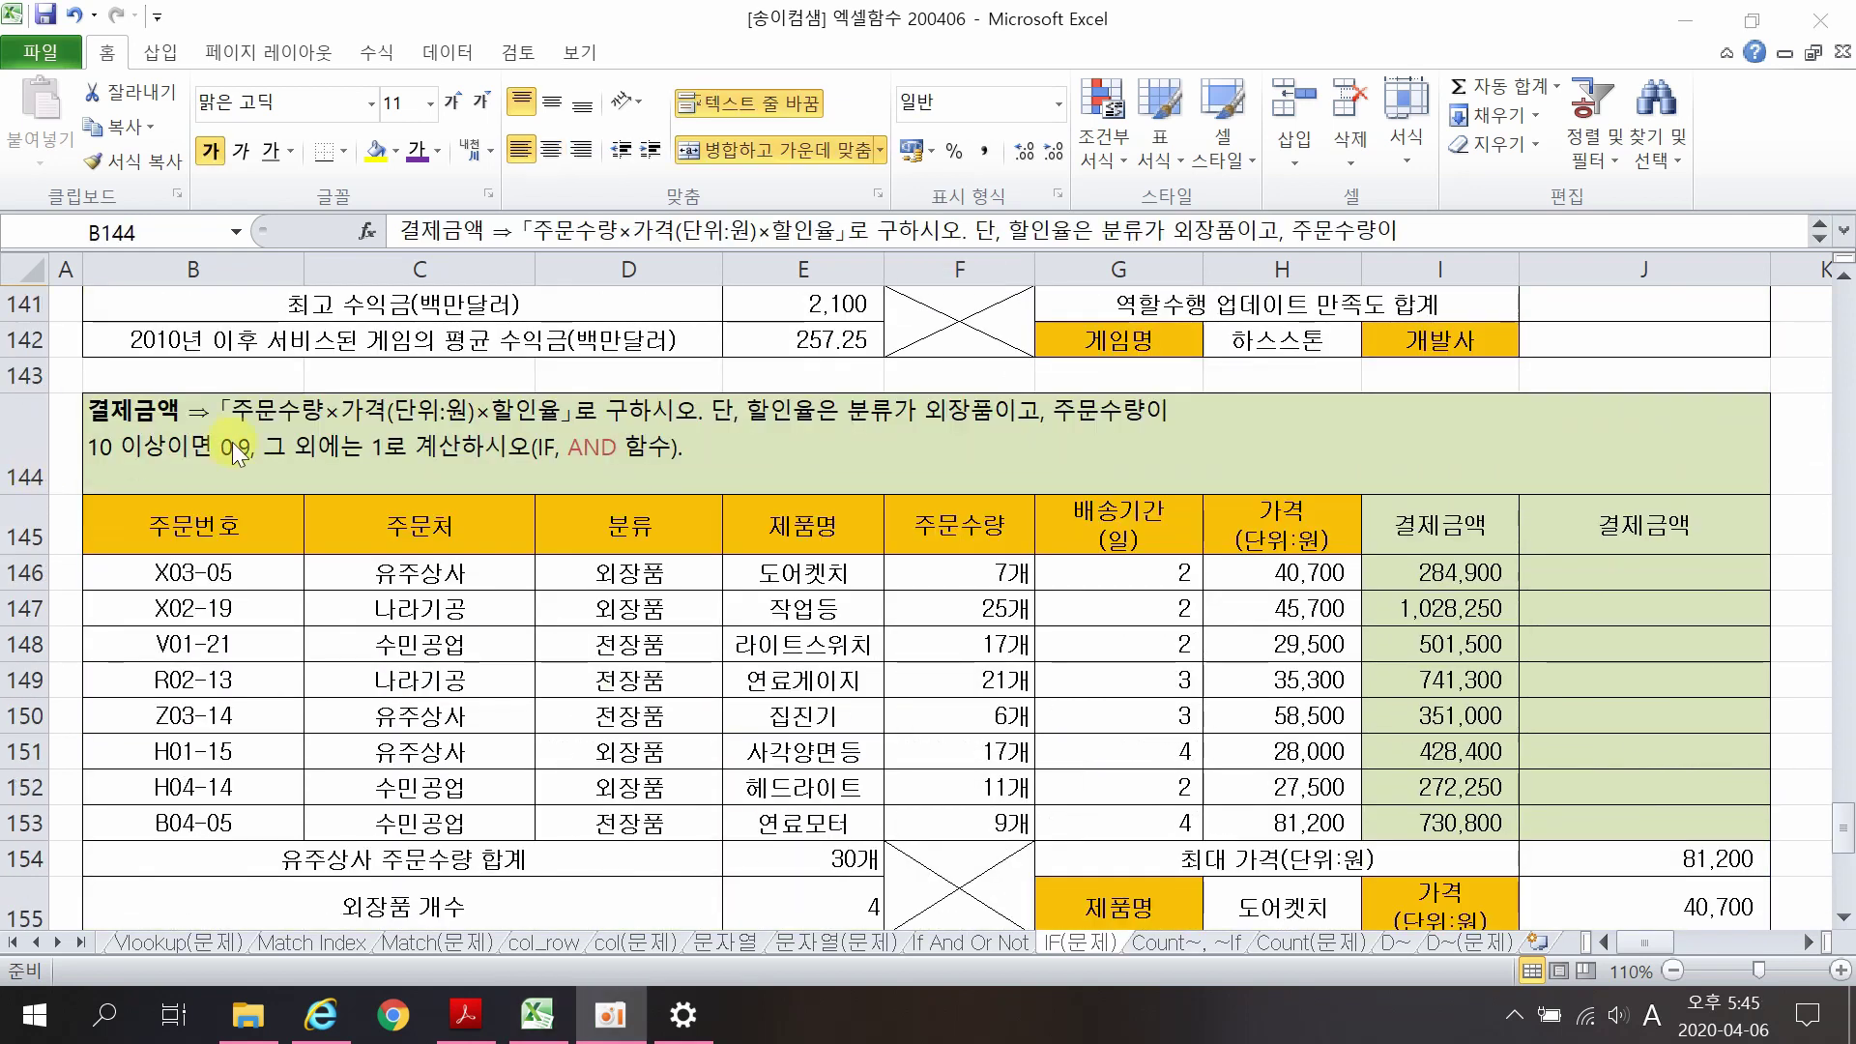
Step: Examine the 결제금액 instructions together with the empty J column, the 주문수량 and 가격 cells in row 146, and the table headers
click(236, 452)
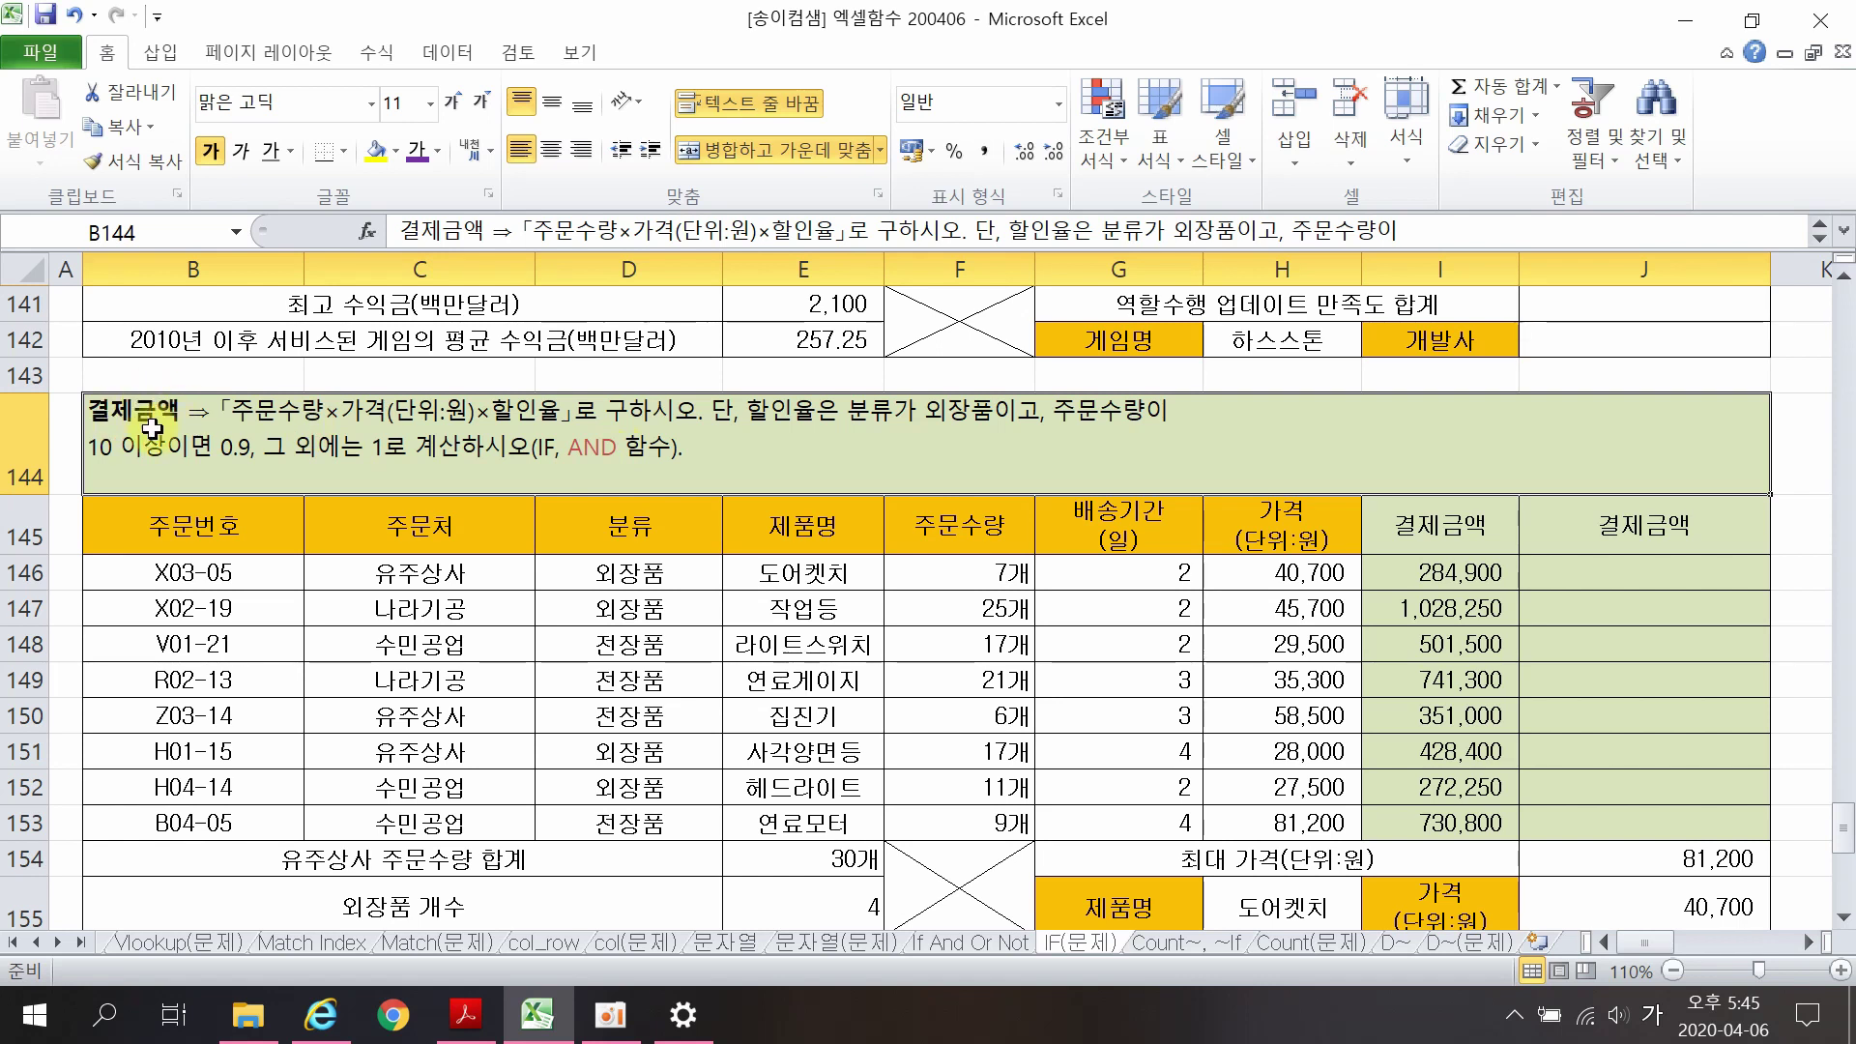
drag(1644, 527, 1648, 820)
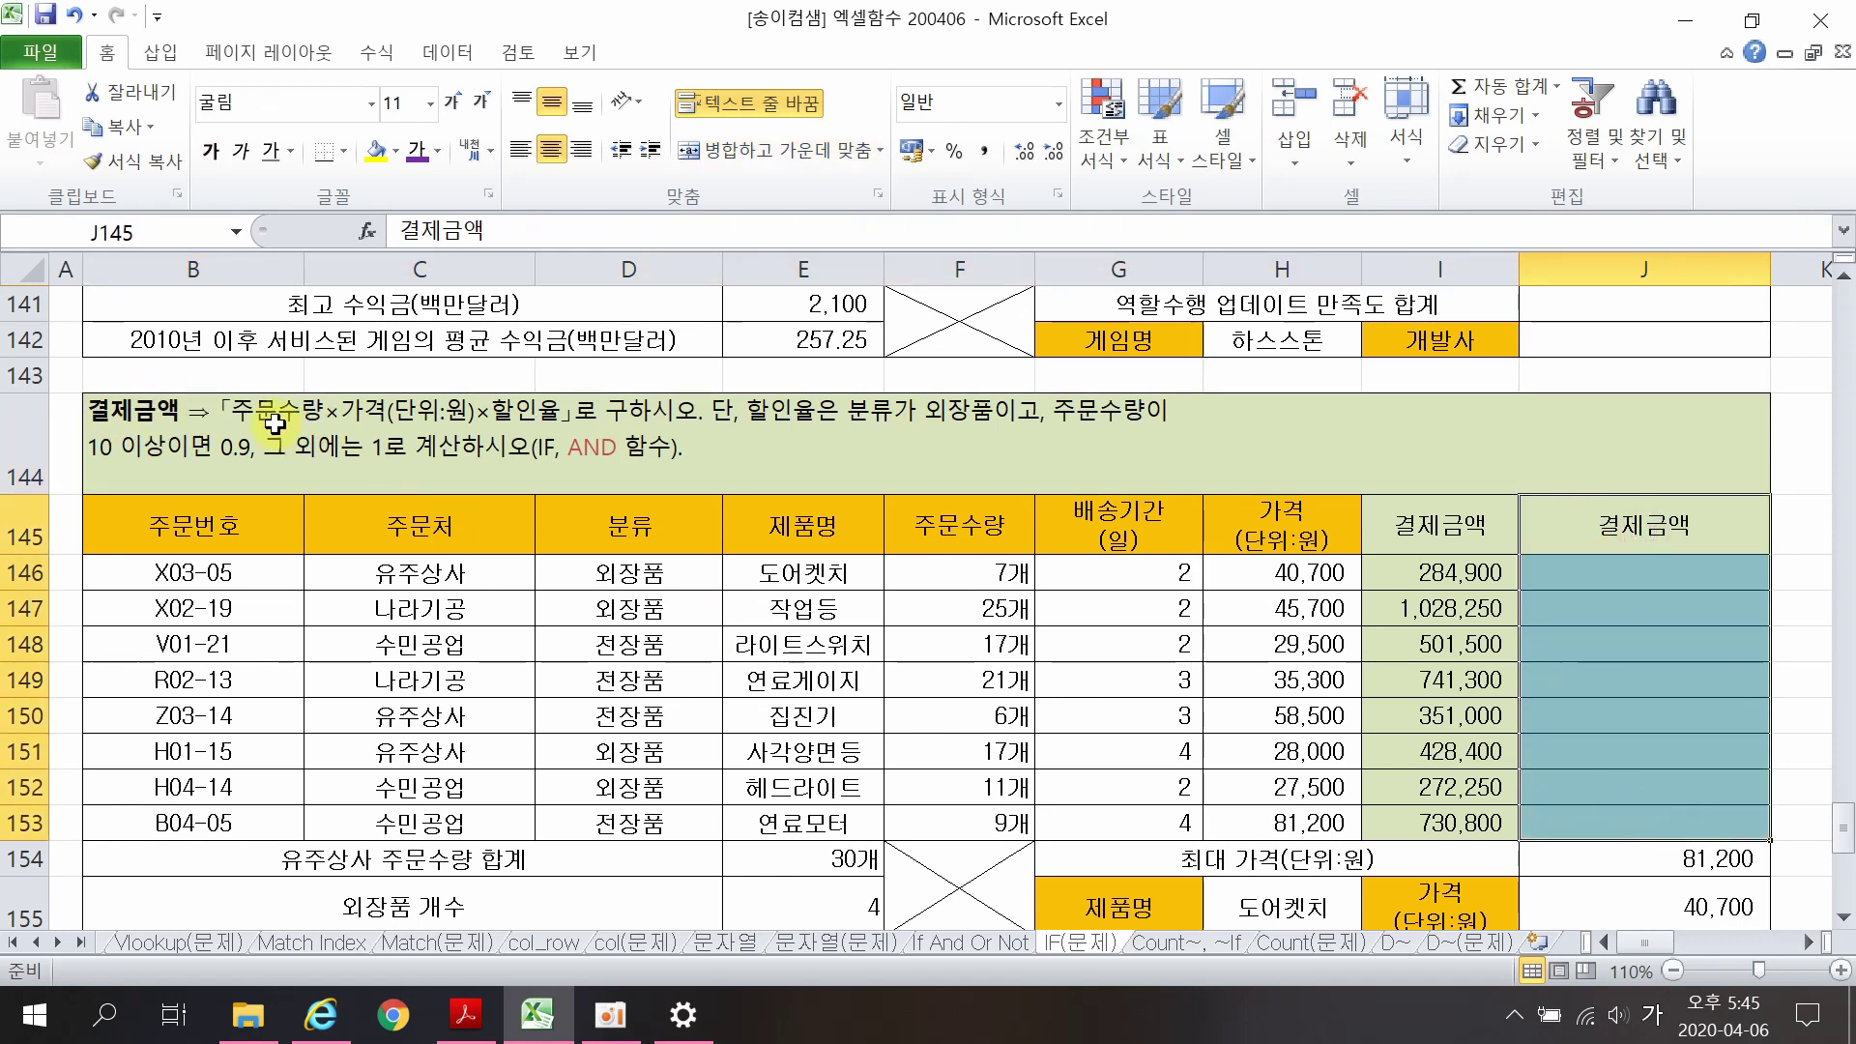
click(957, 564)
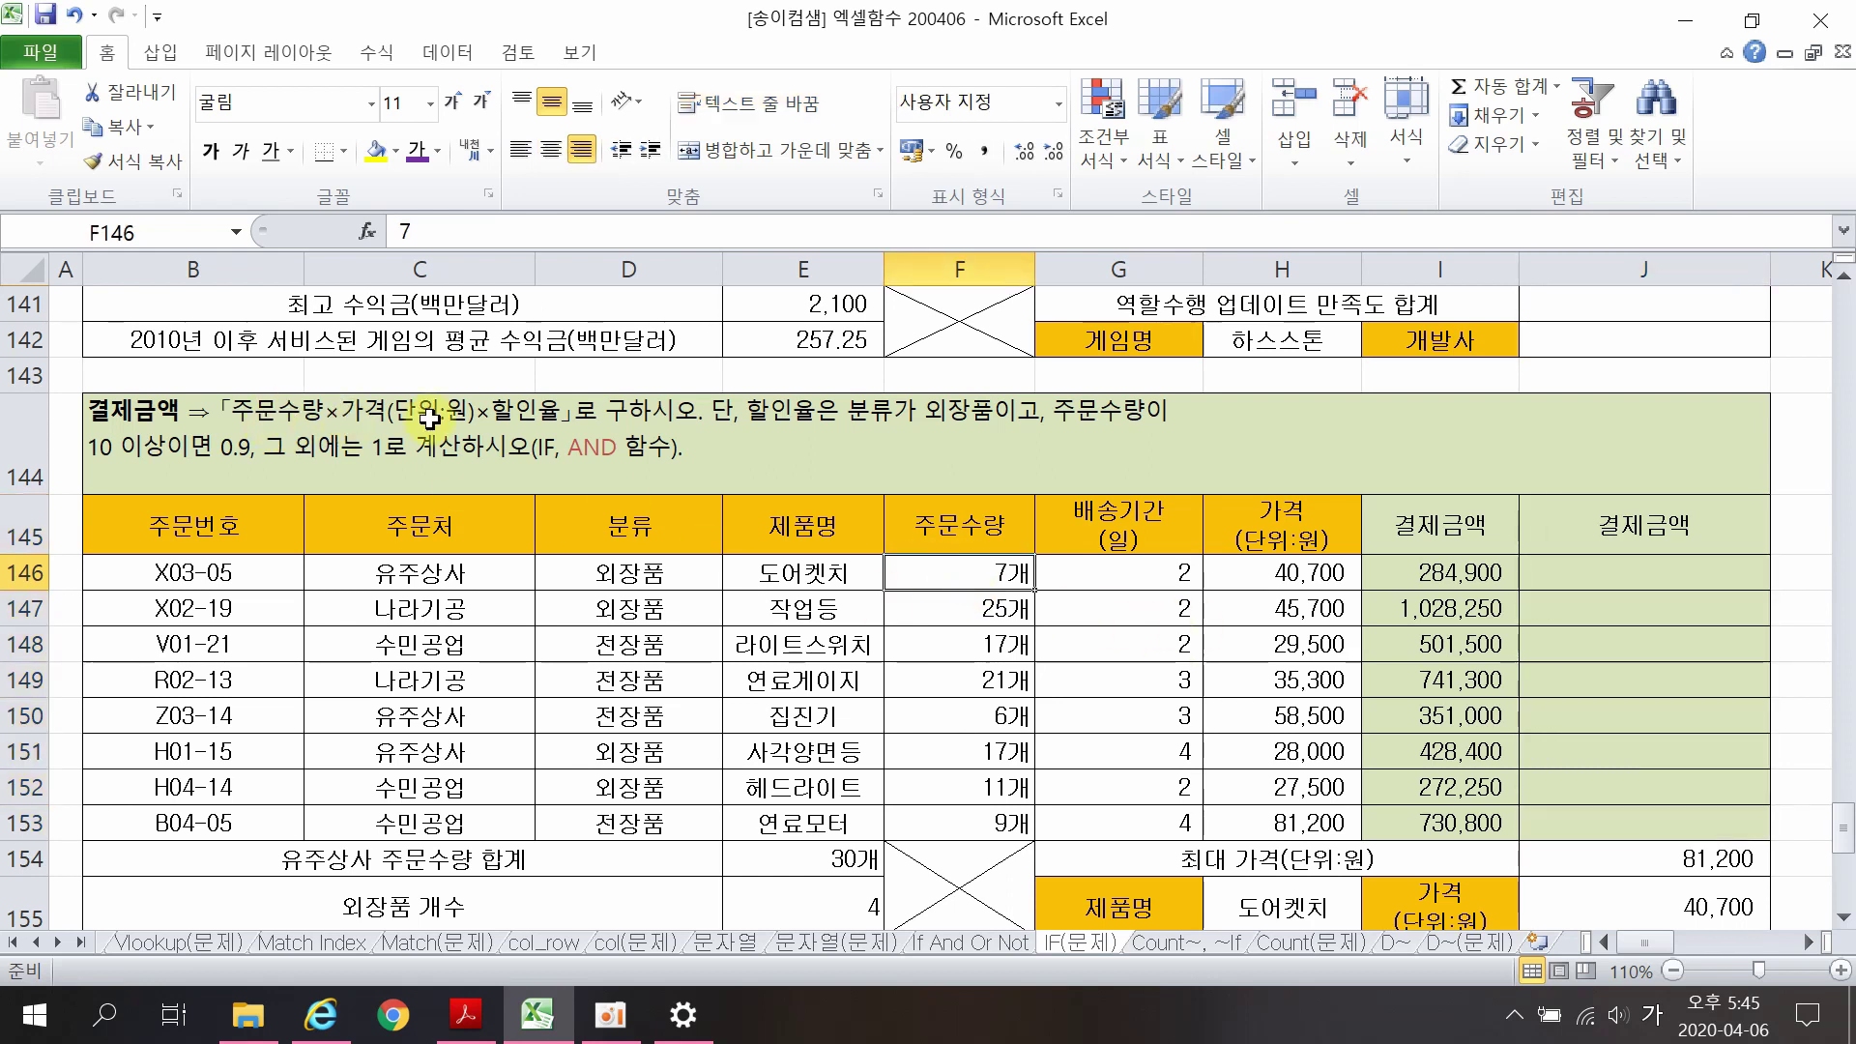
click(1256, 572)
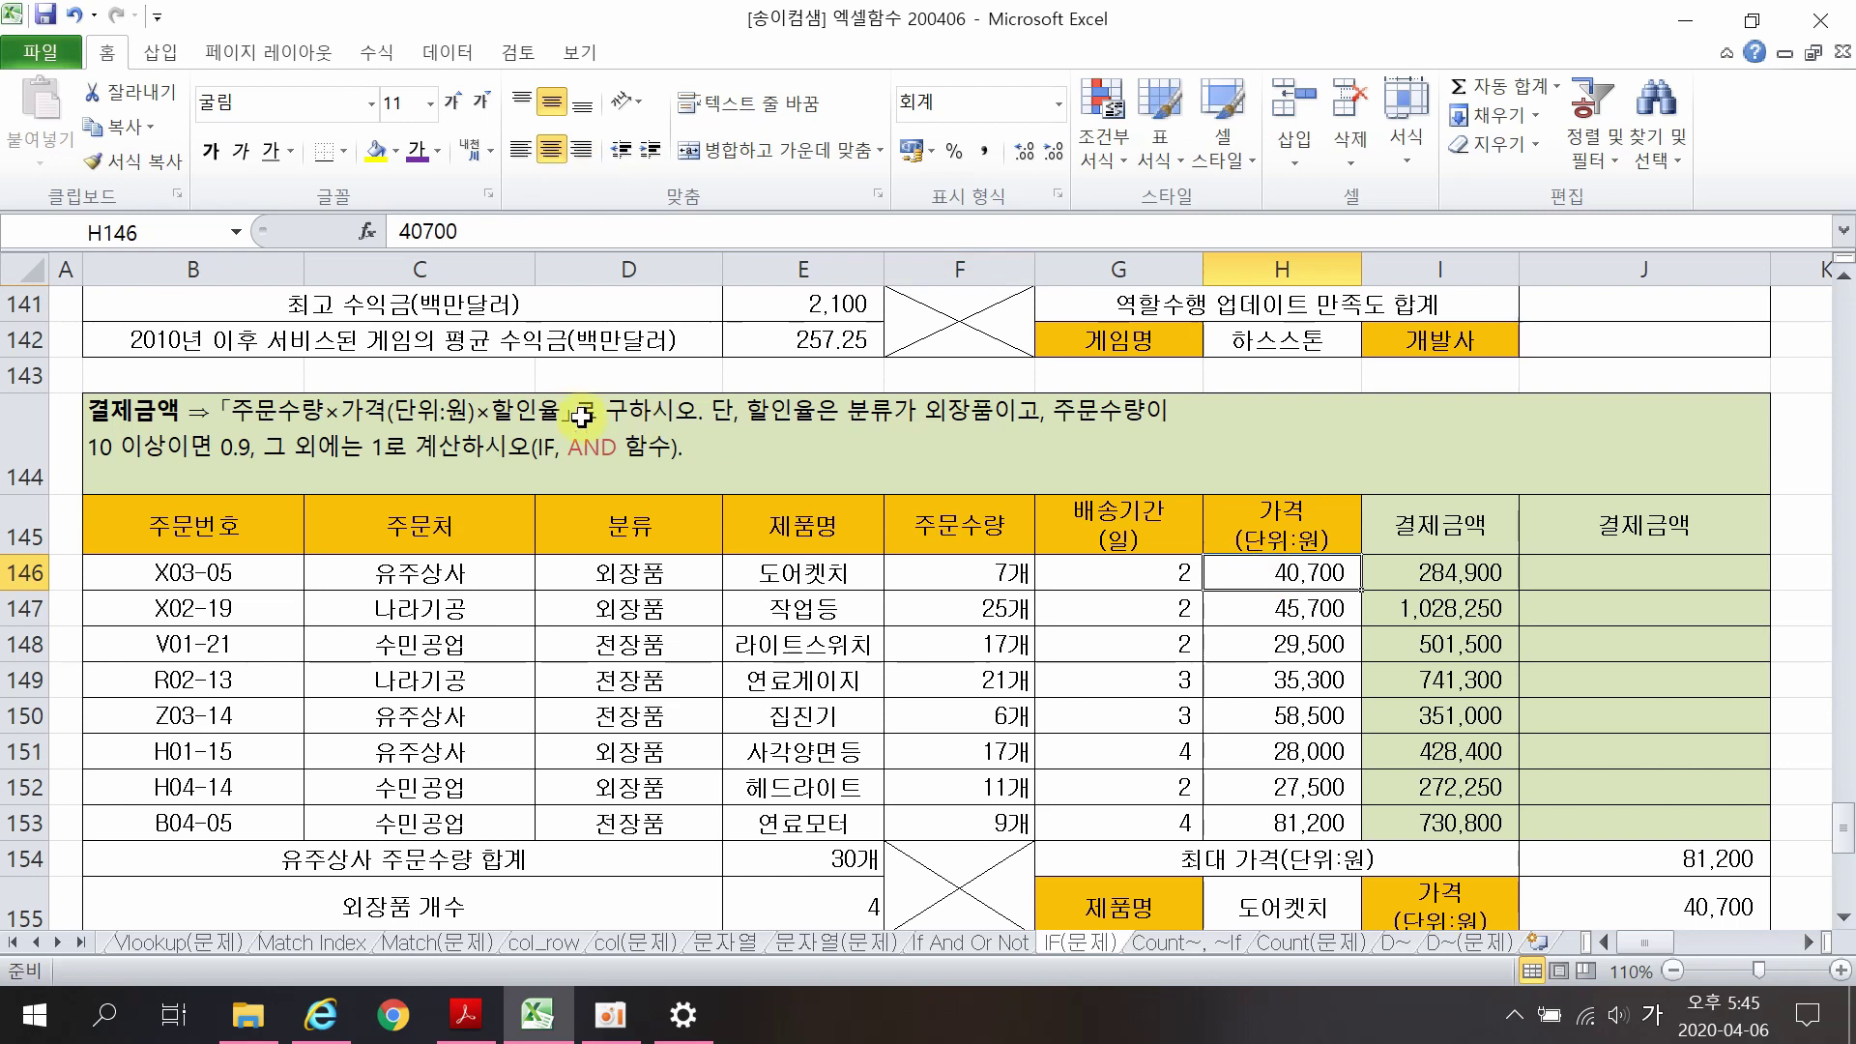
drag(238, 541, 1641, 528)
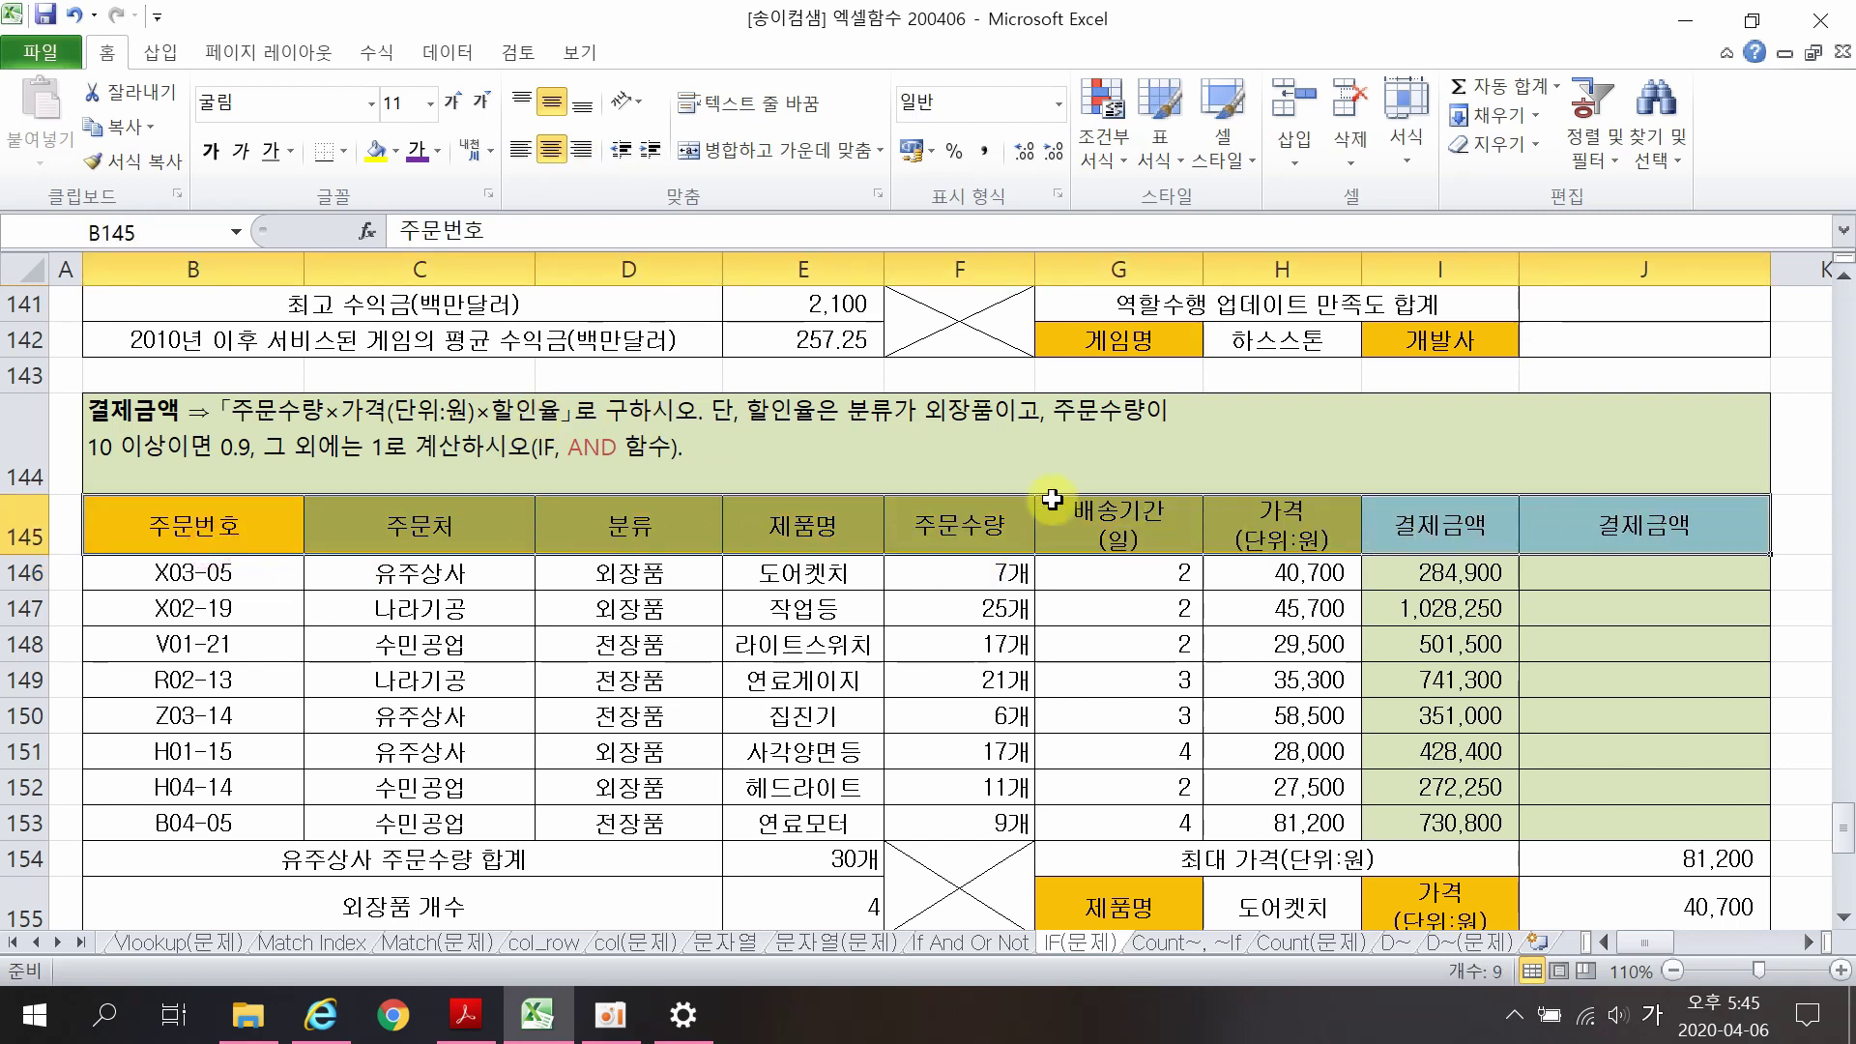
Step: Examine the 할인율 conditions on 분류 and 주문수량 in the B144 instructions and match them to table columns D and F
double_click(757, 415)
drag(757, 415, 807, 418)
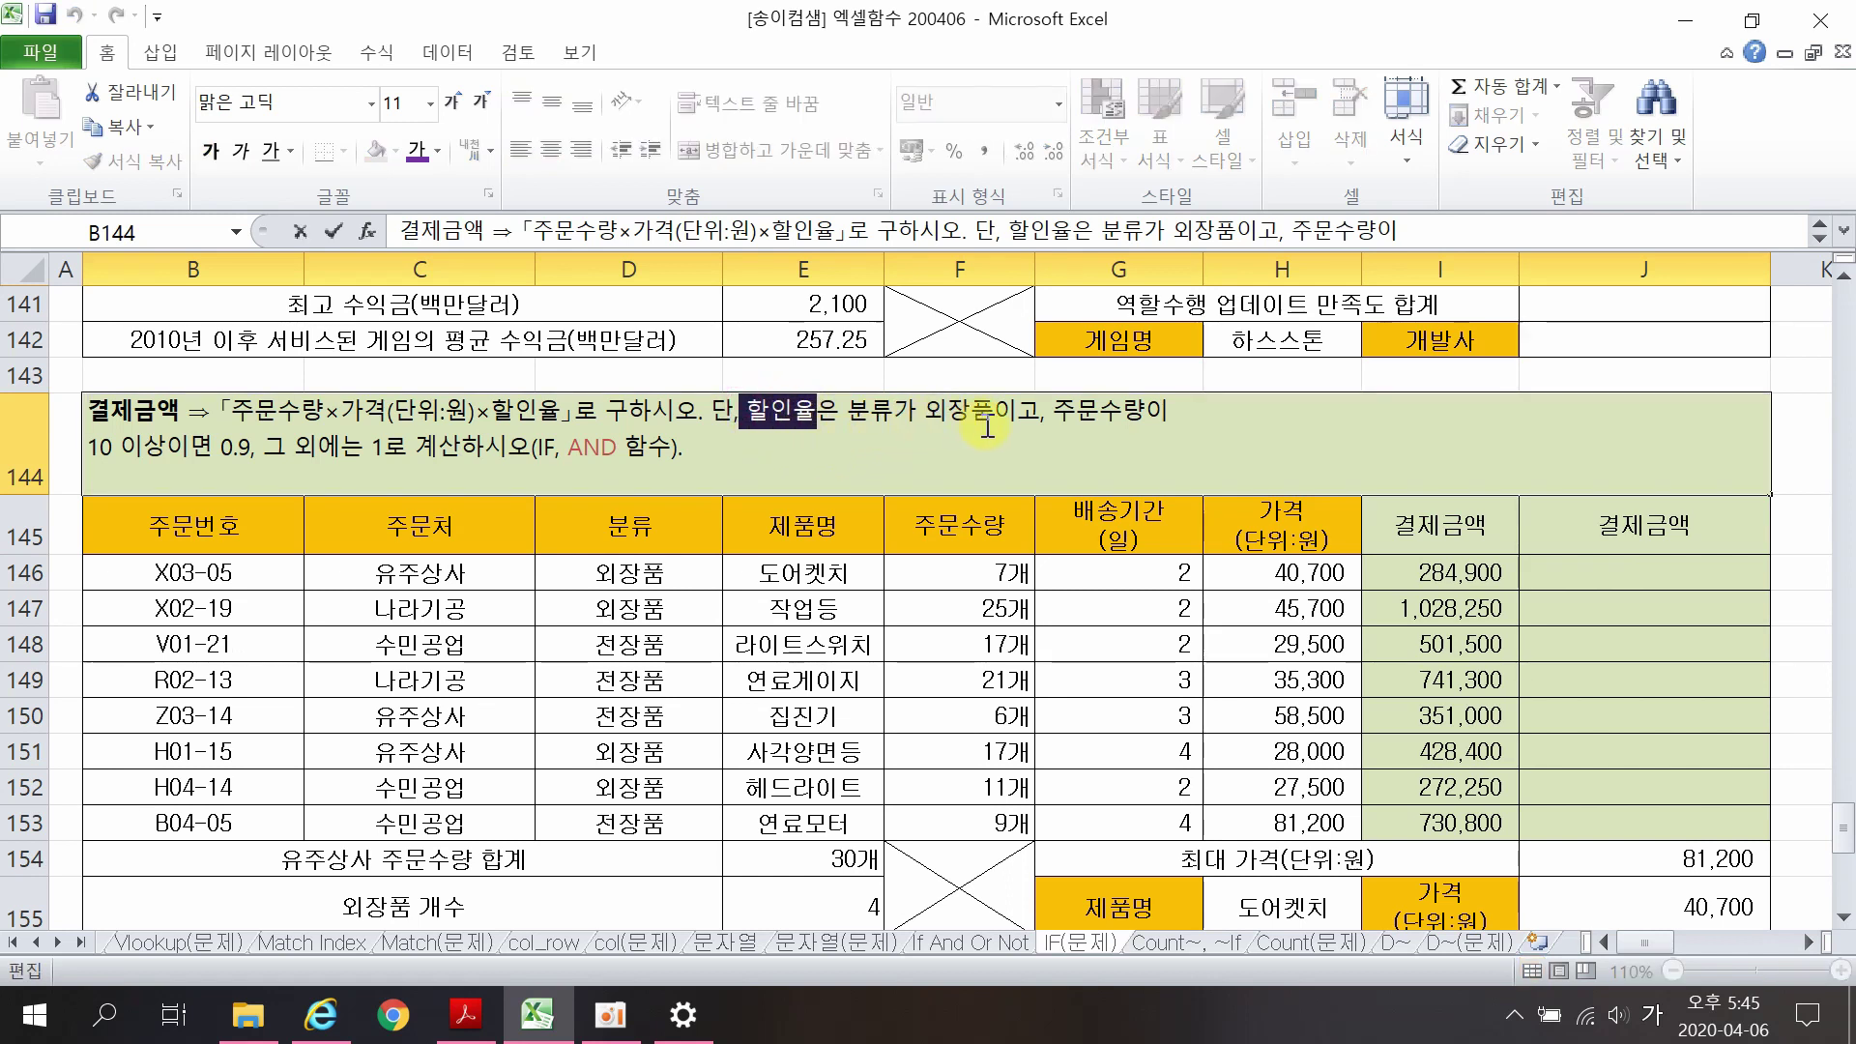
drag(641, 525, 642, 572)
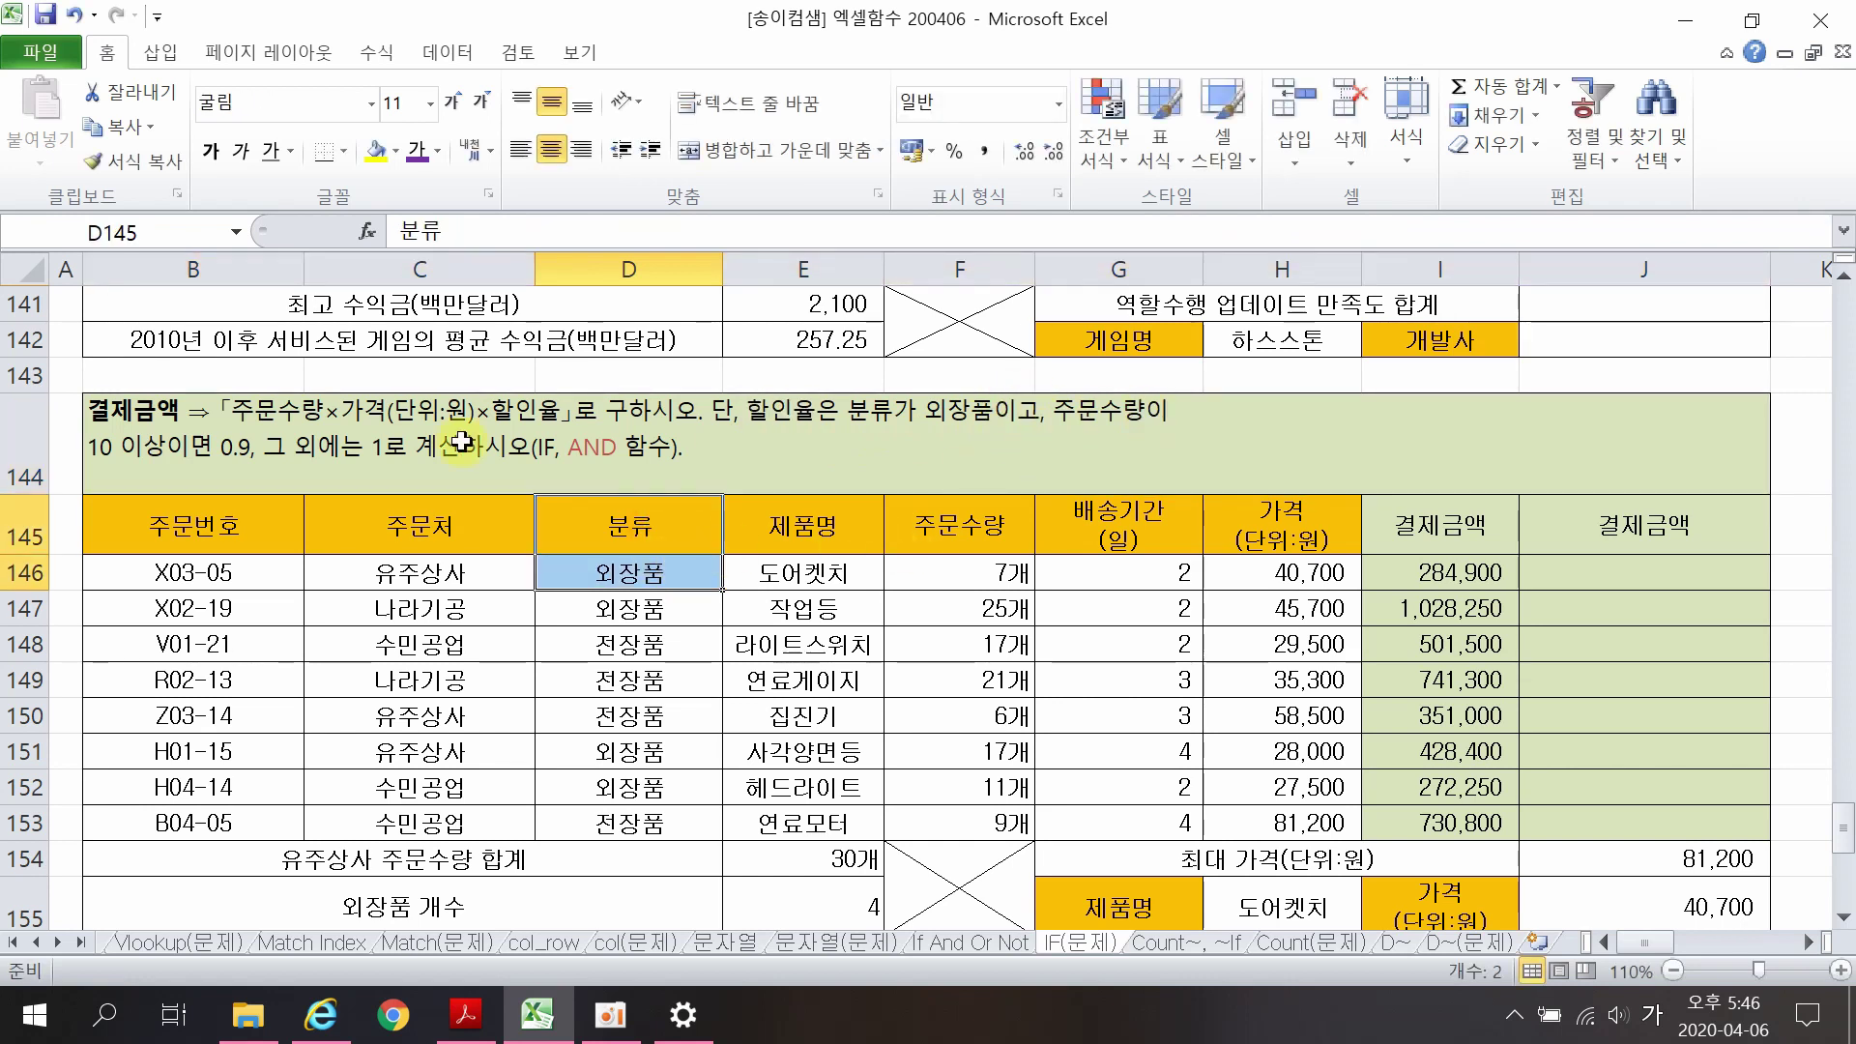
drag(986, 523, 985, 578)
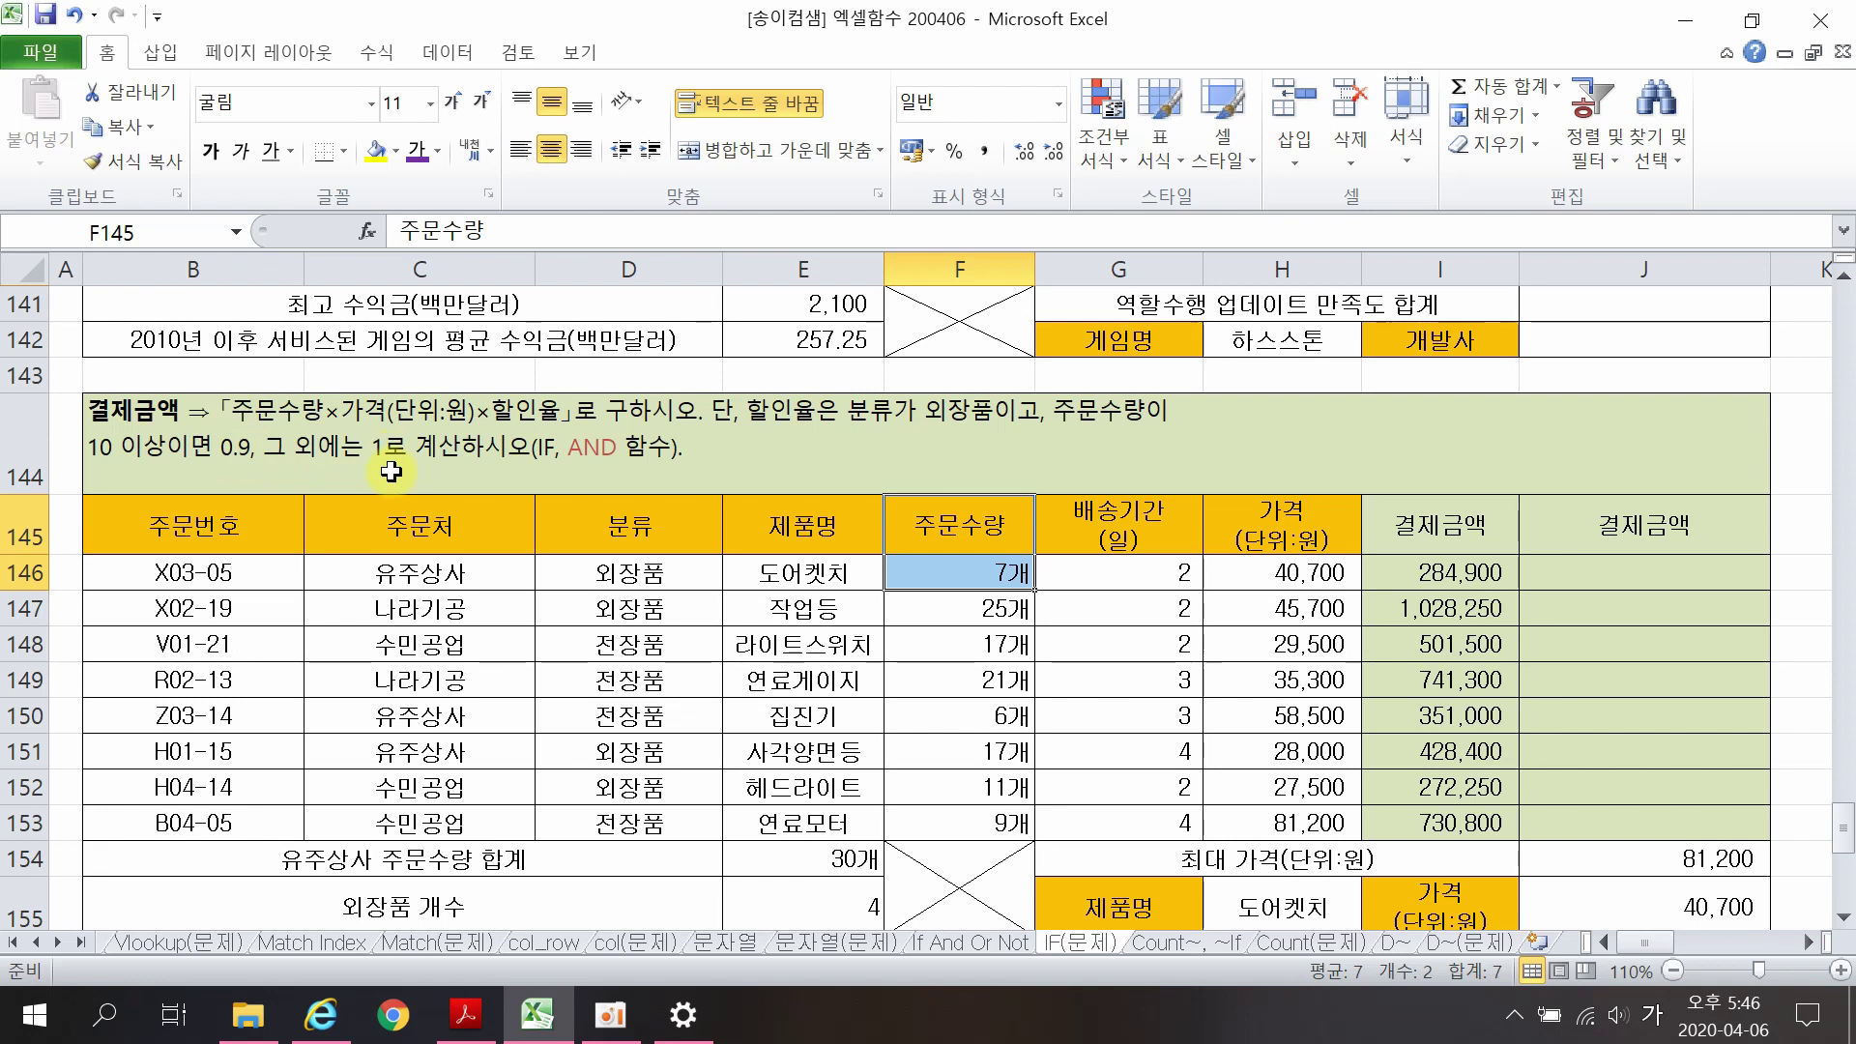
double_click(937, 434)
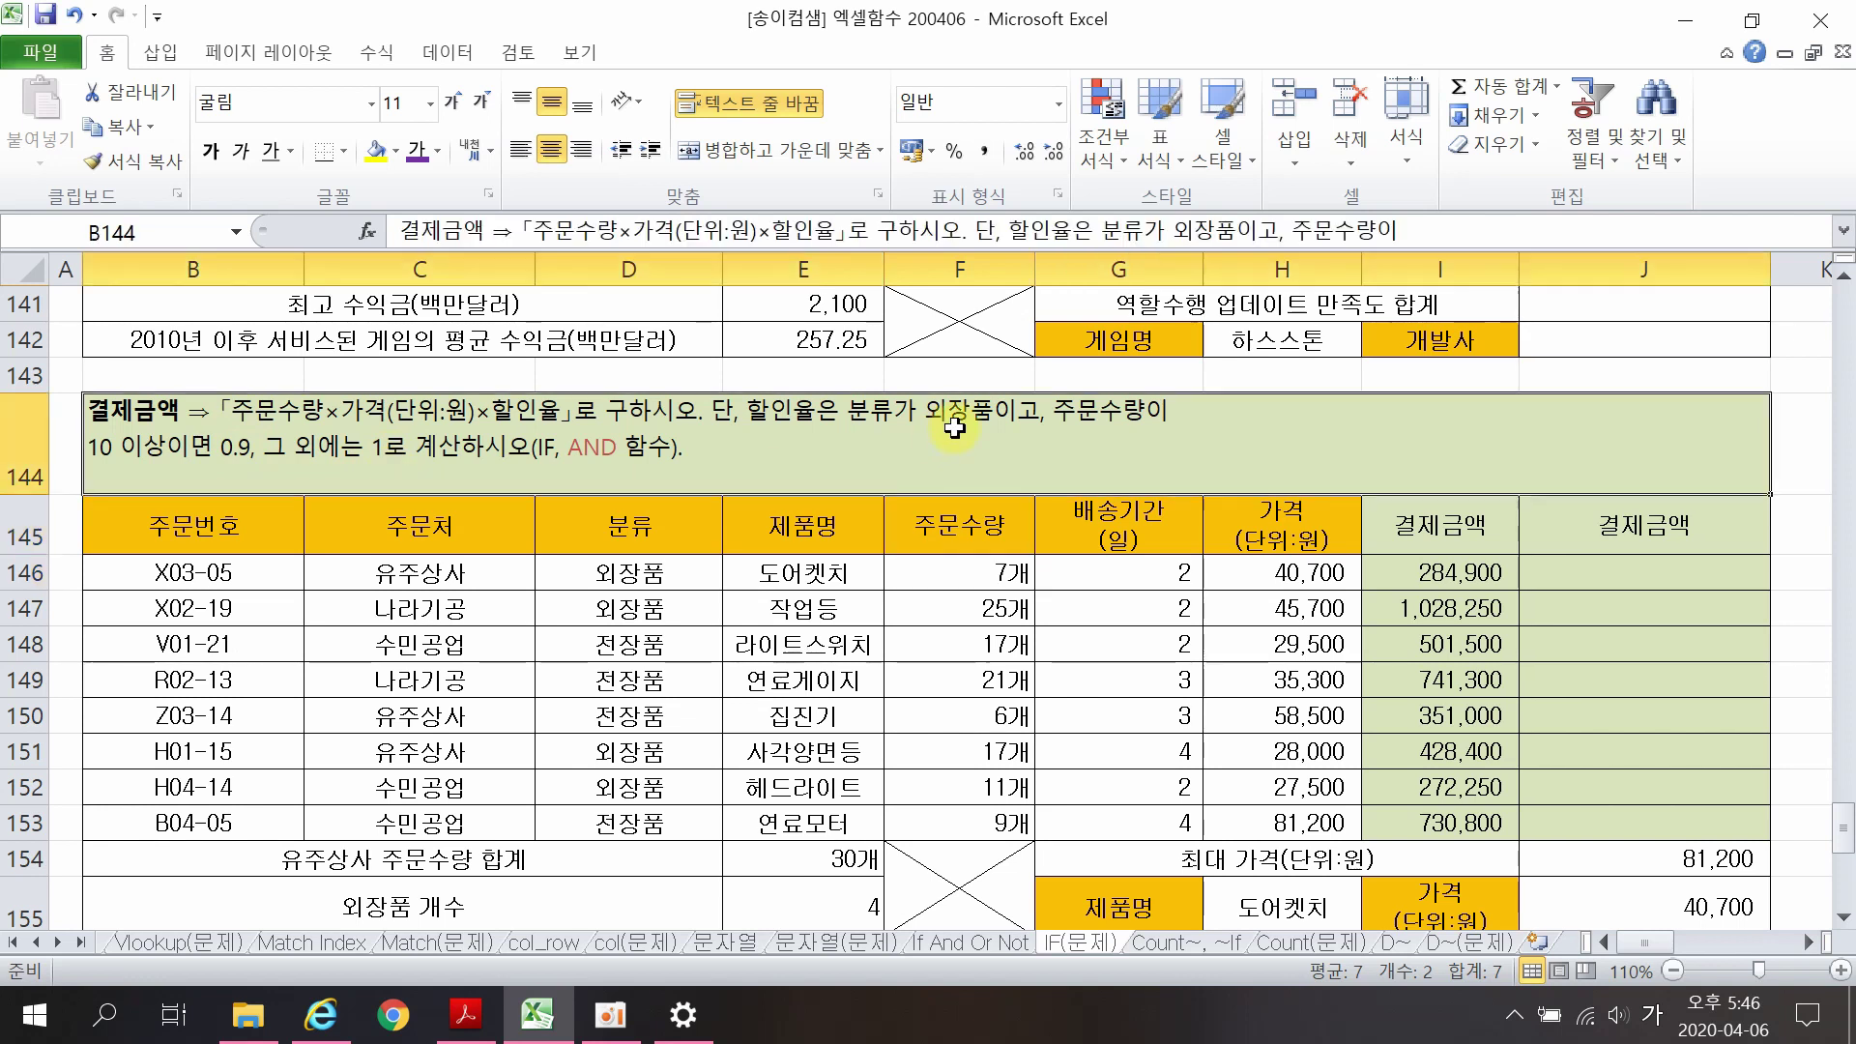
drag(840, 411, 215, 452)
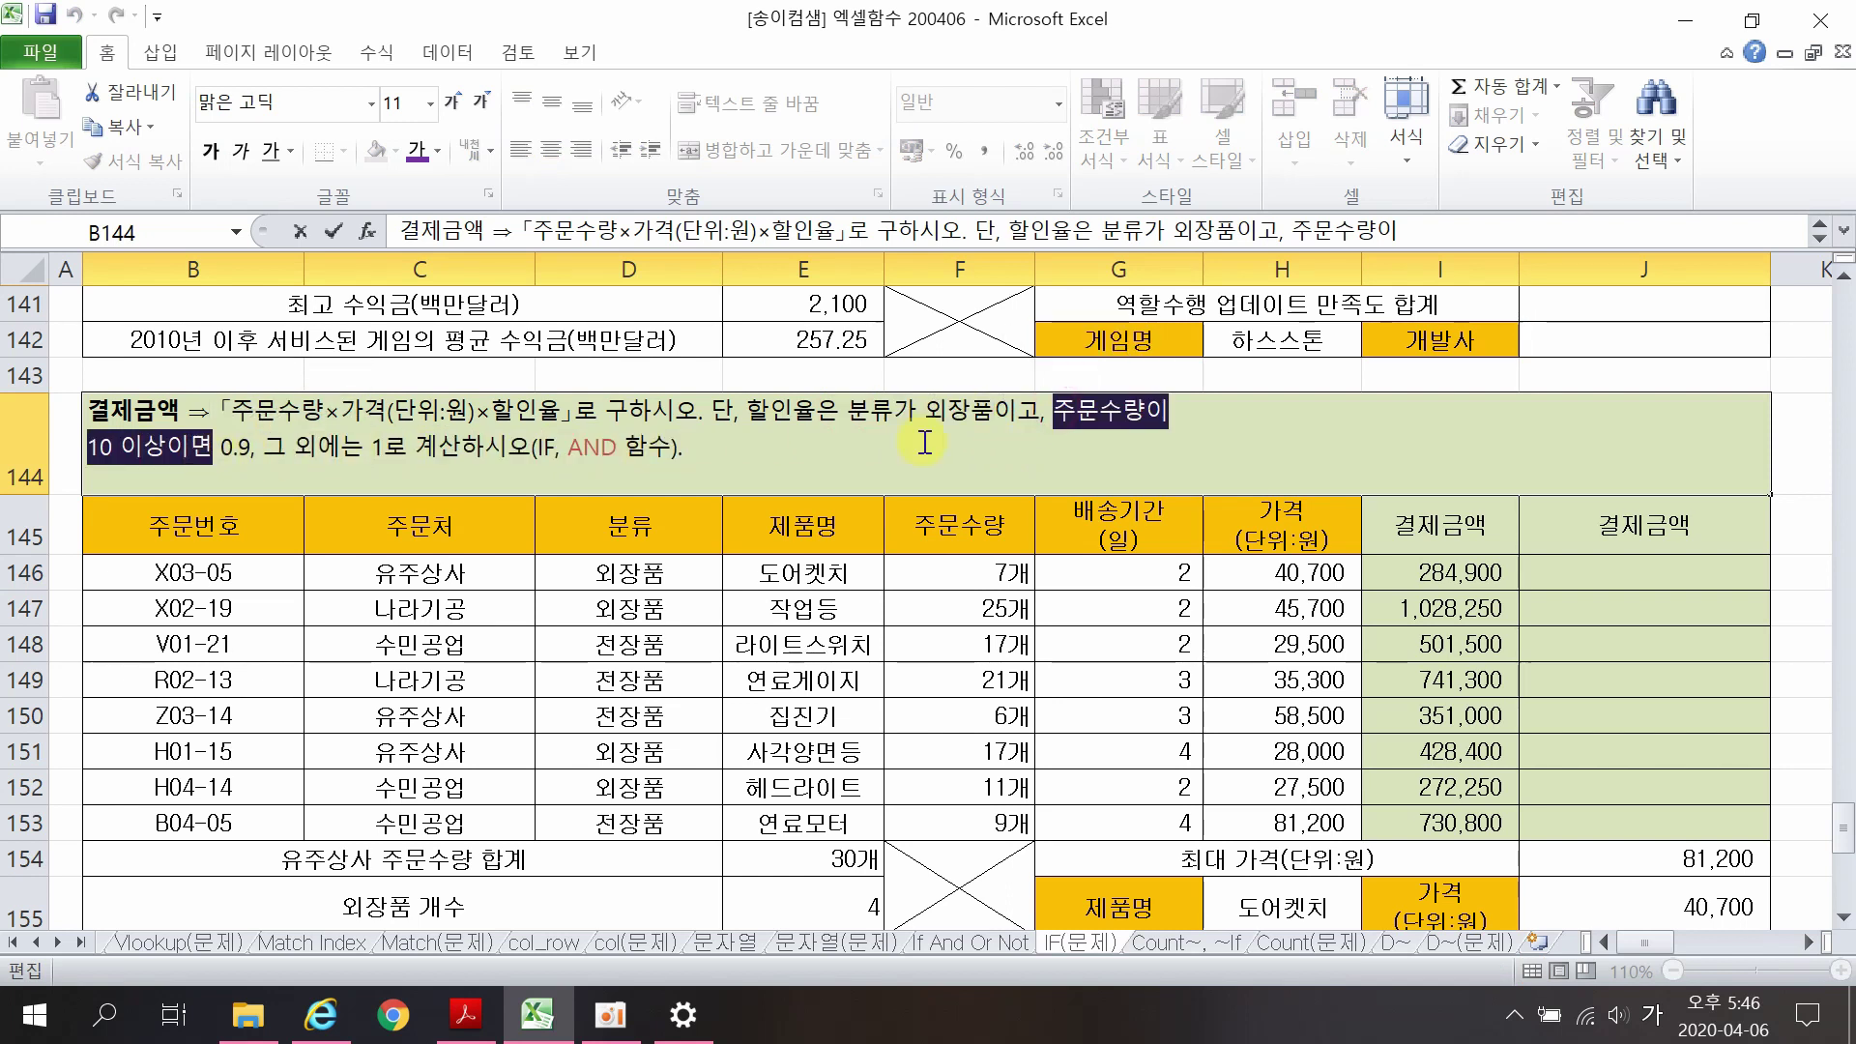
drag(995, 411, 1043, 416)
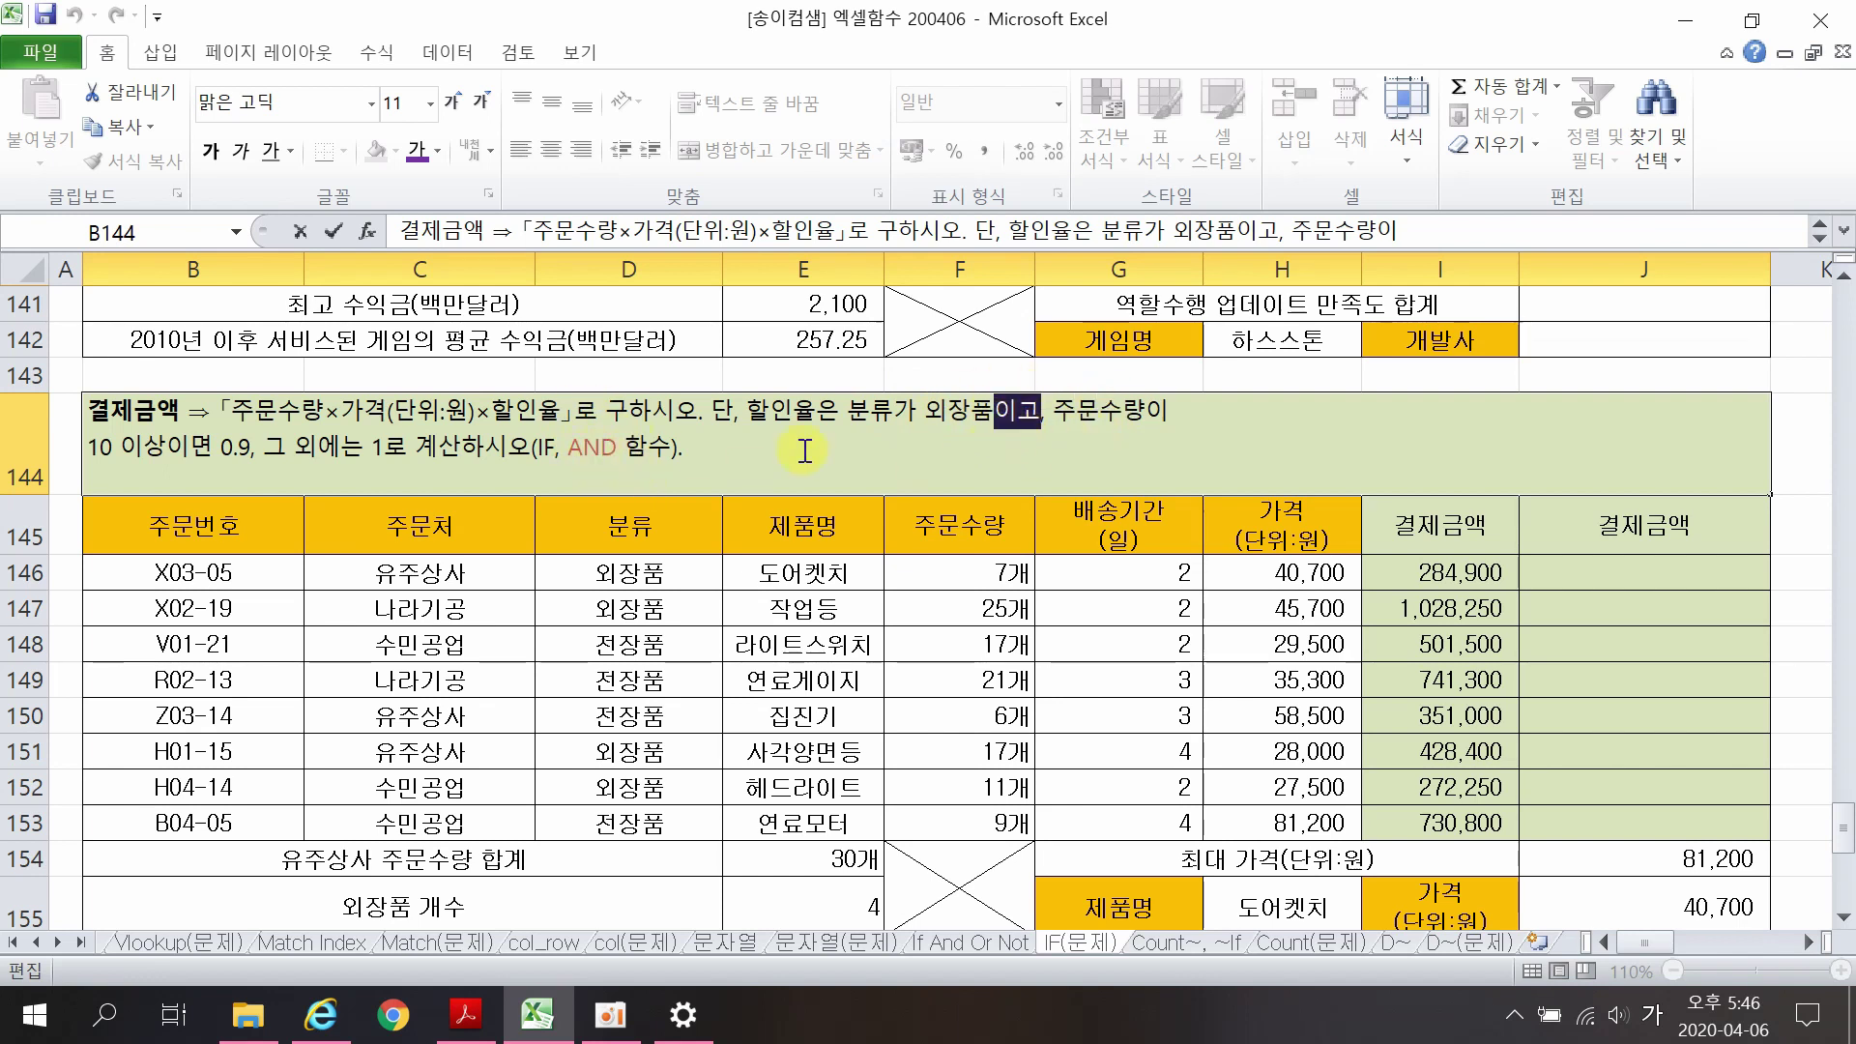
drag(850, 427, 1040, 432)
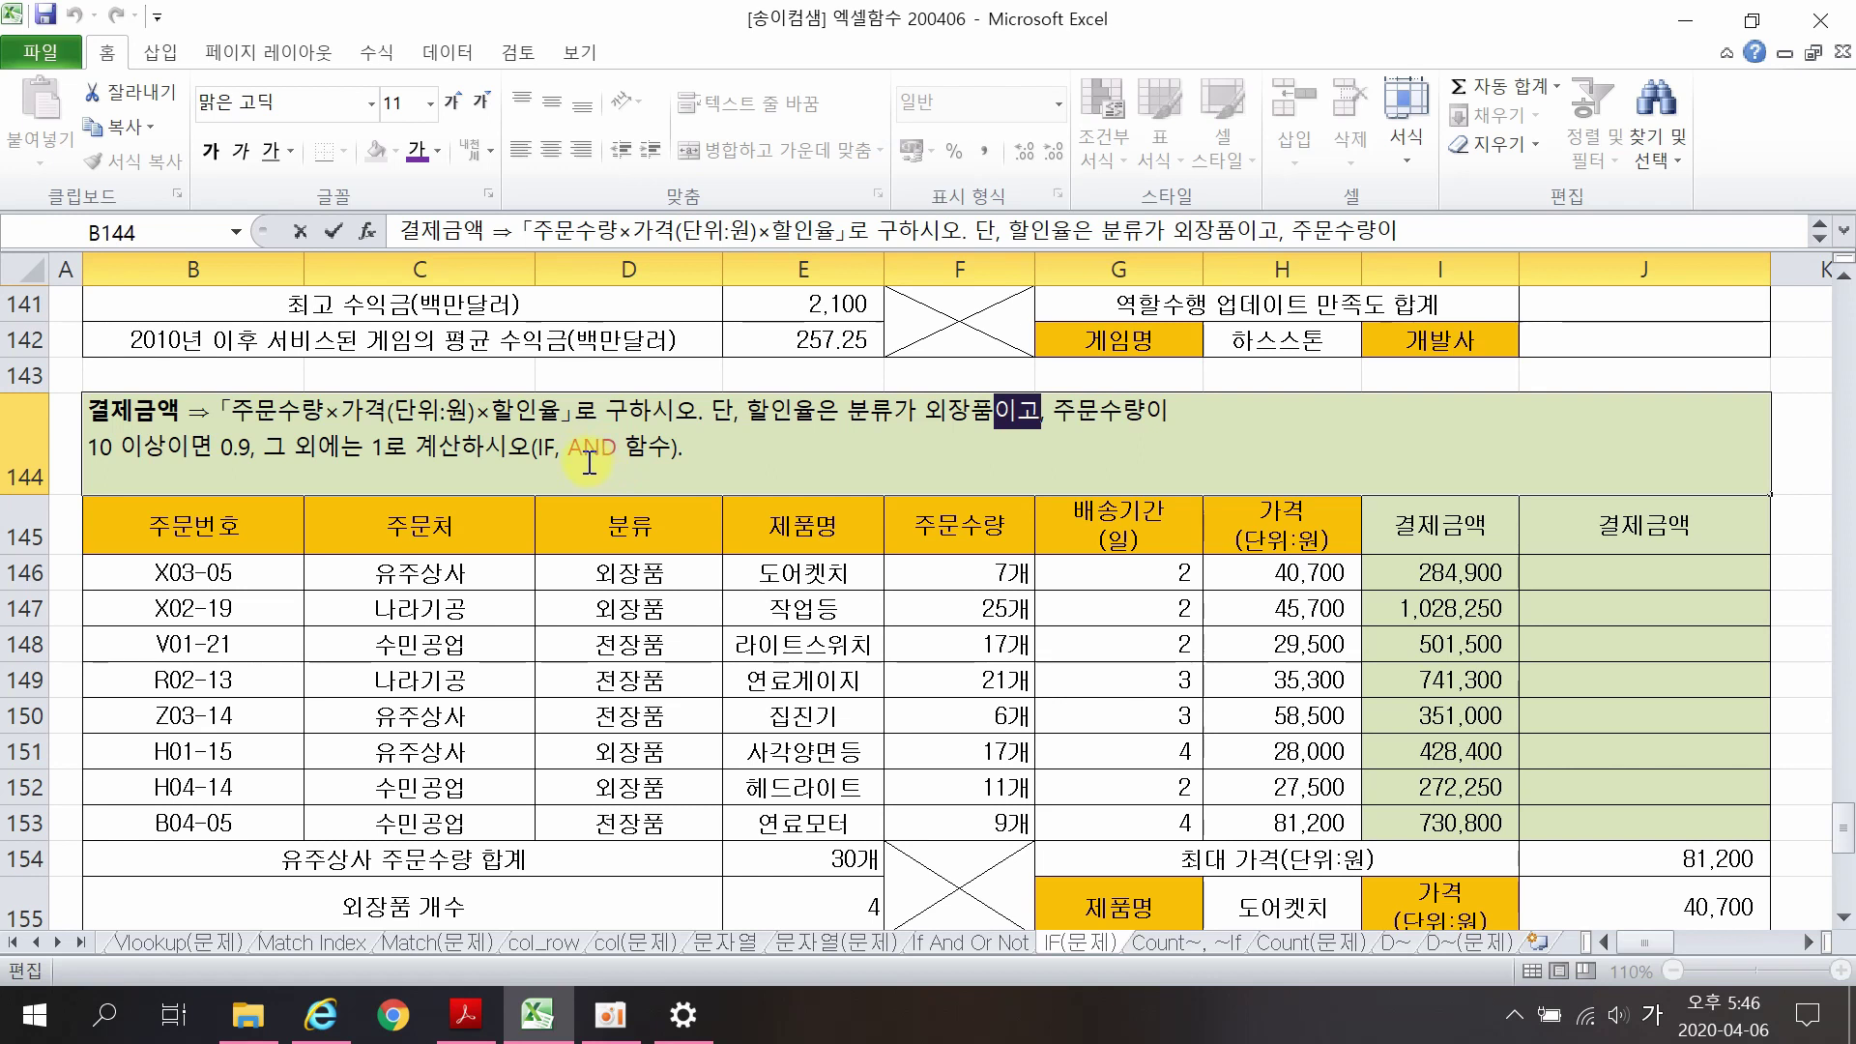
Step: Start an AND formula in J146 with the first condition D146="외장품"
click(1579, 564)
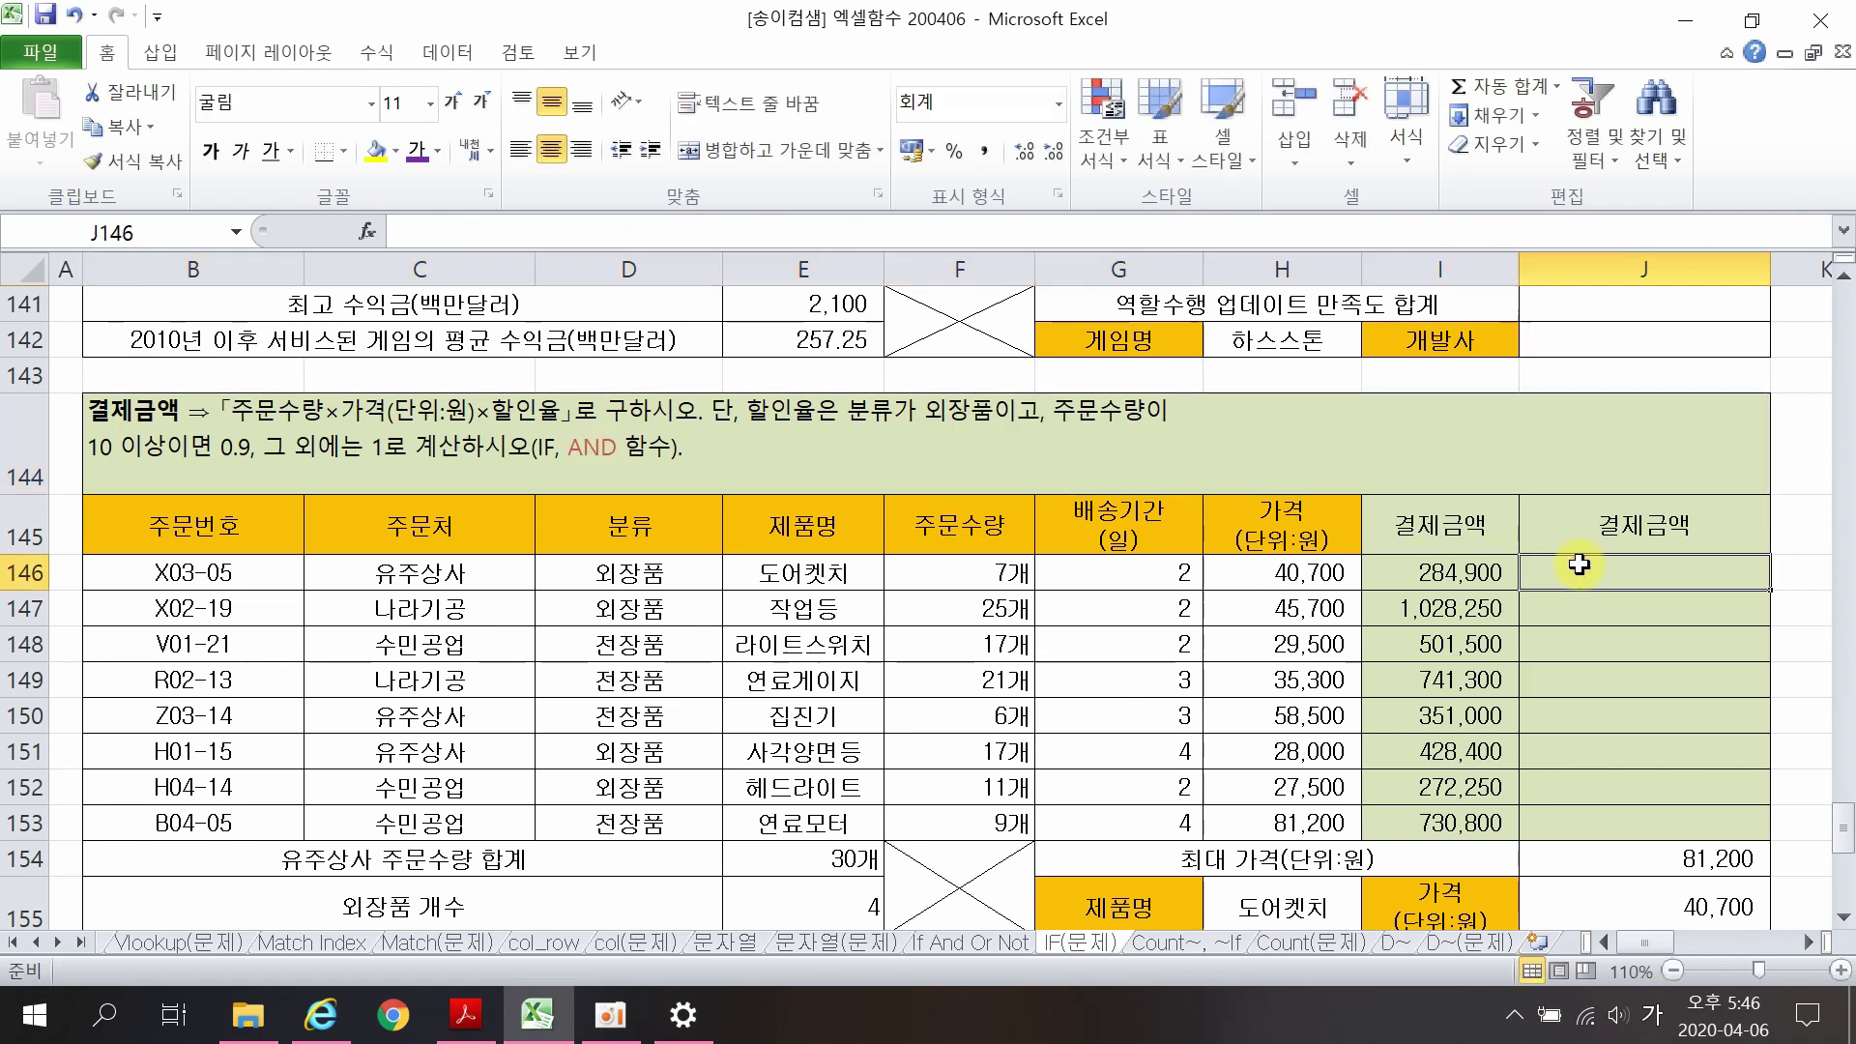
text(=ㅁ)
key(Hangul)
text(AN)
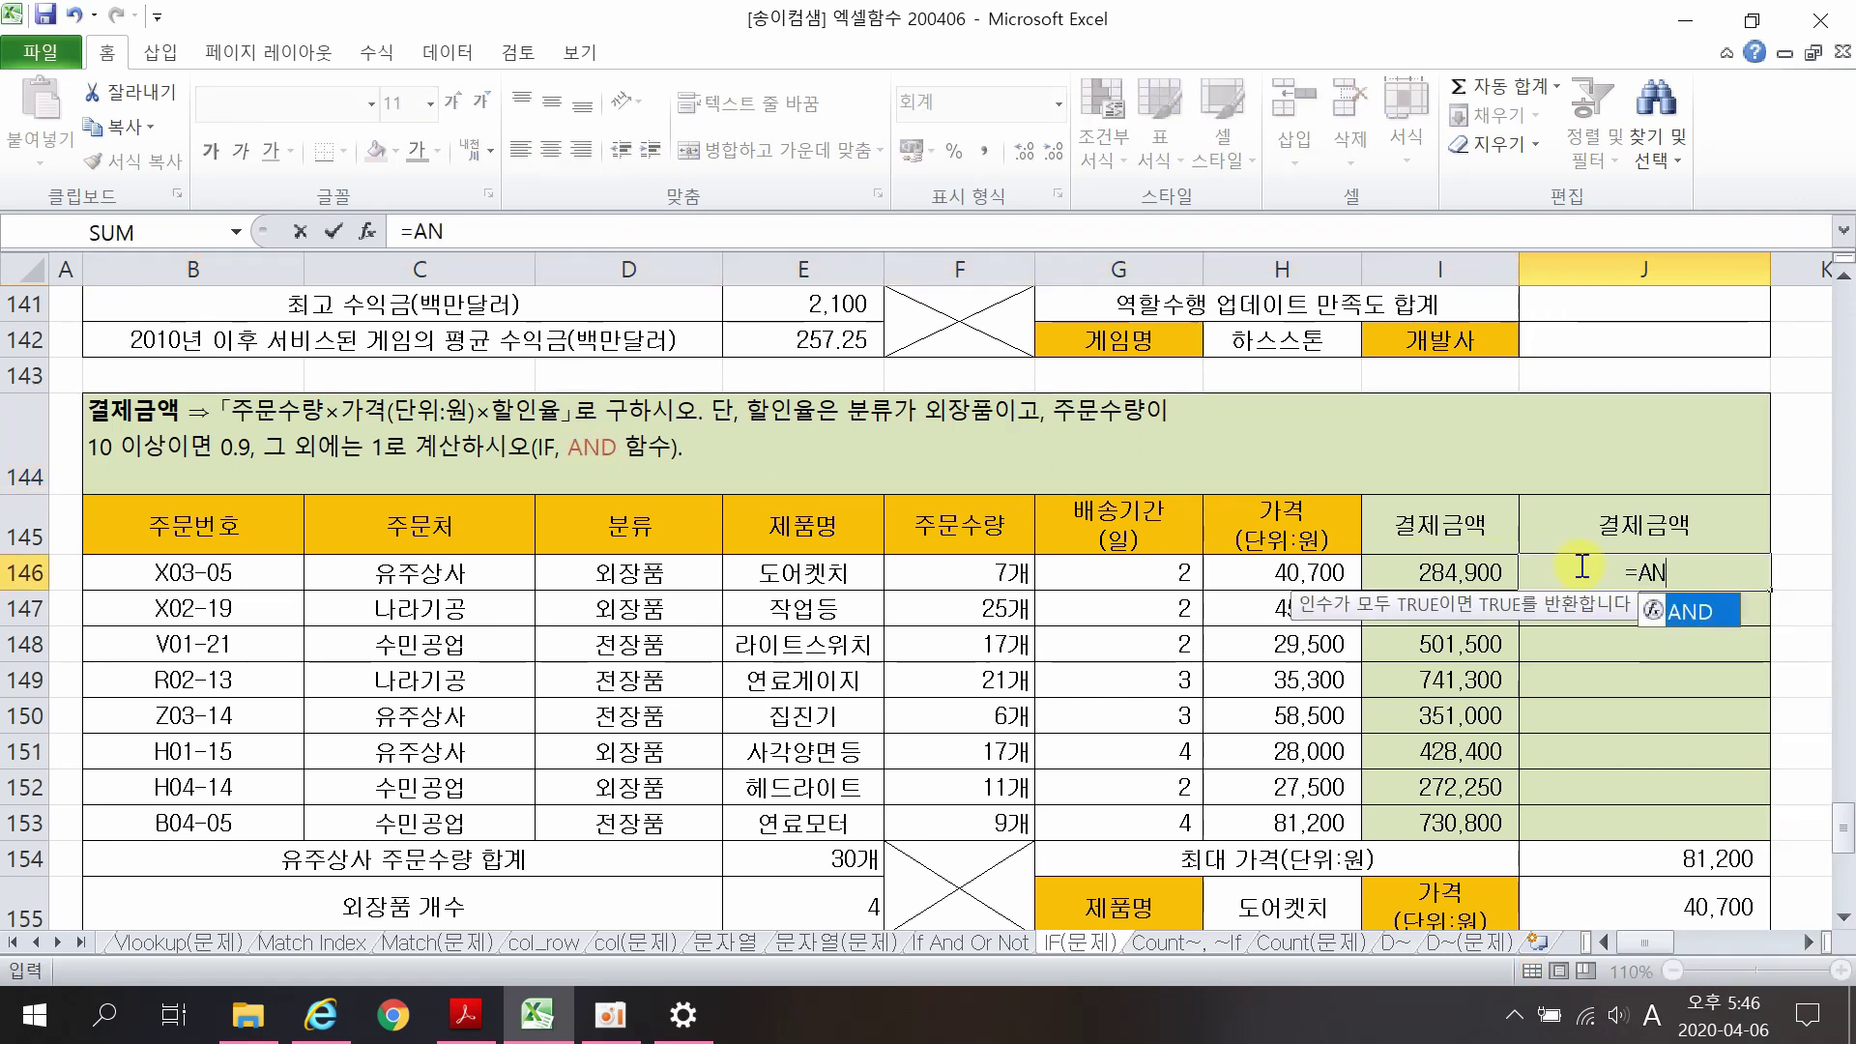
text(D()
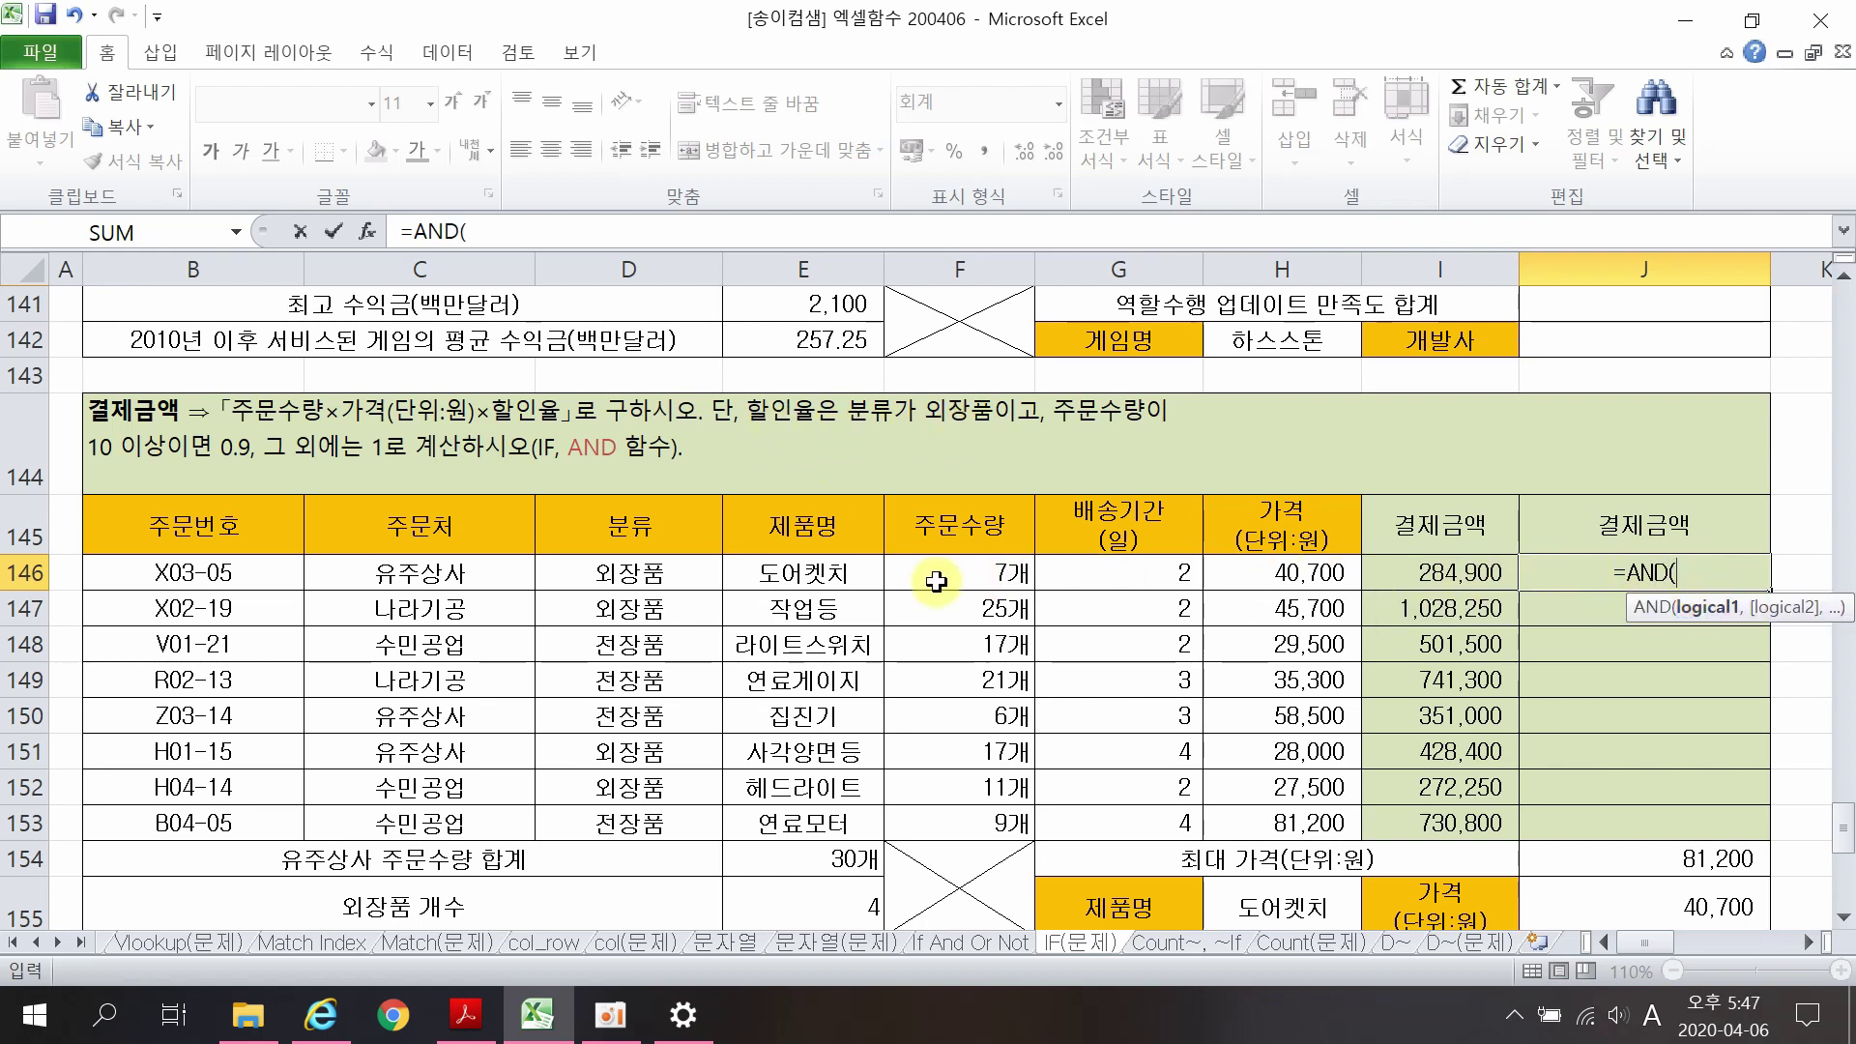
click(650, 576)
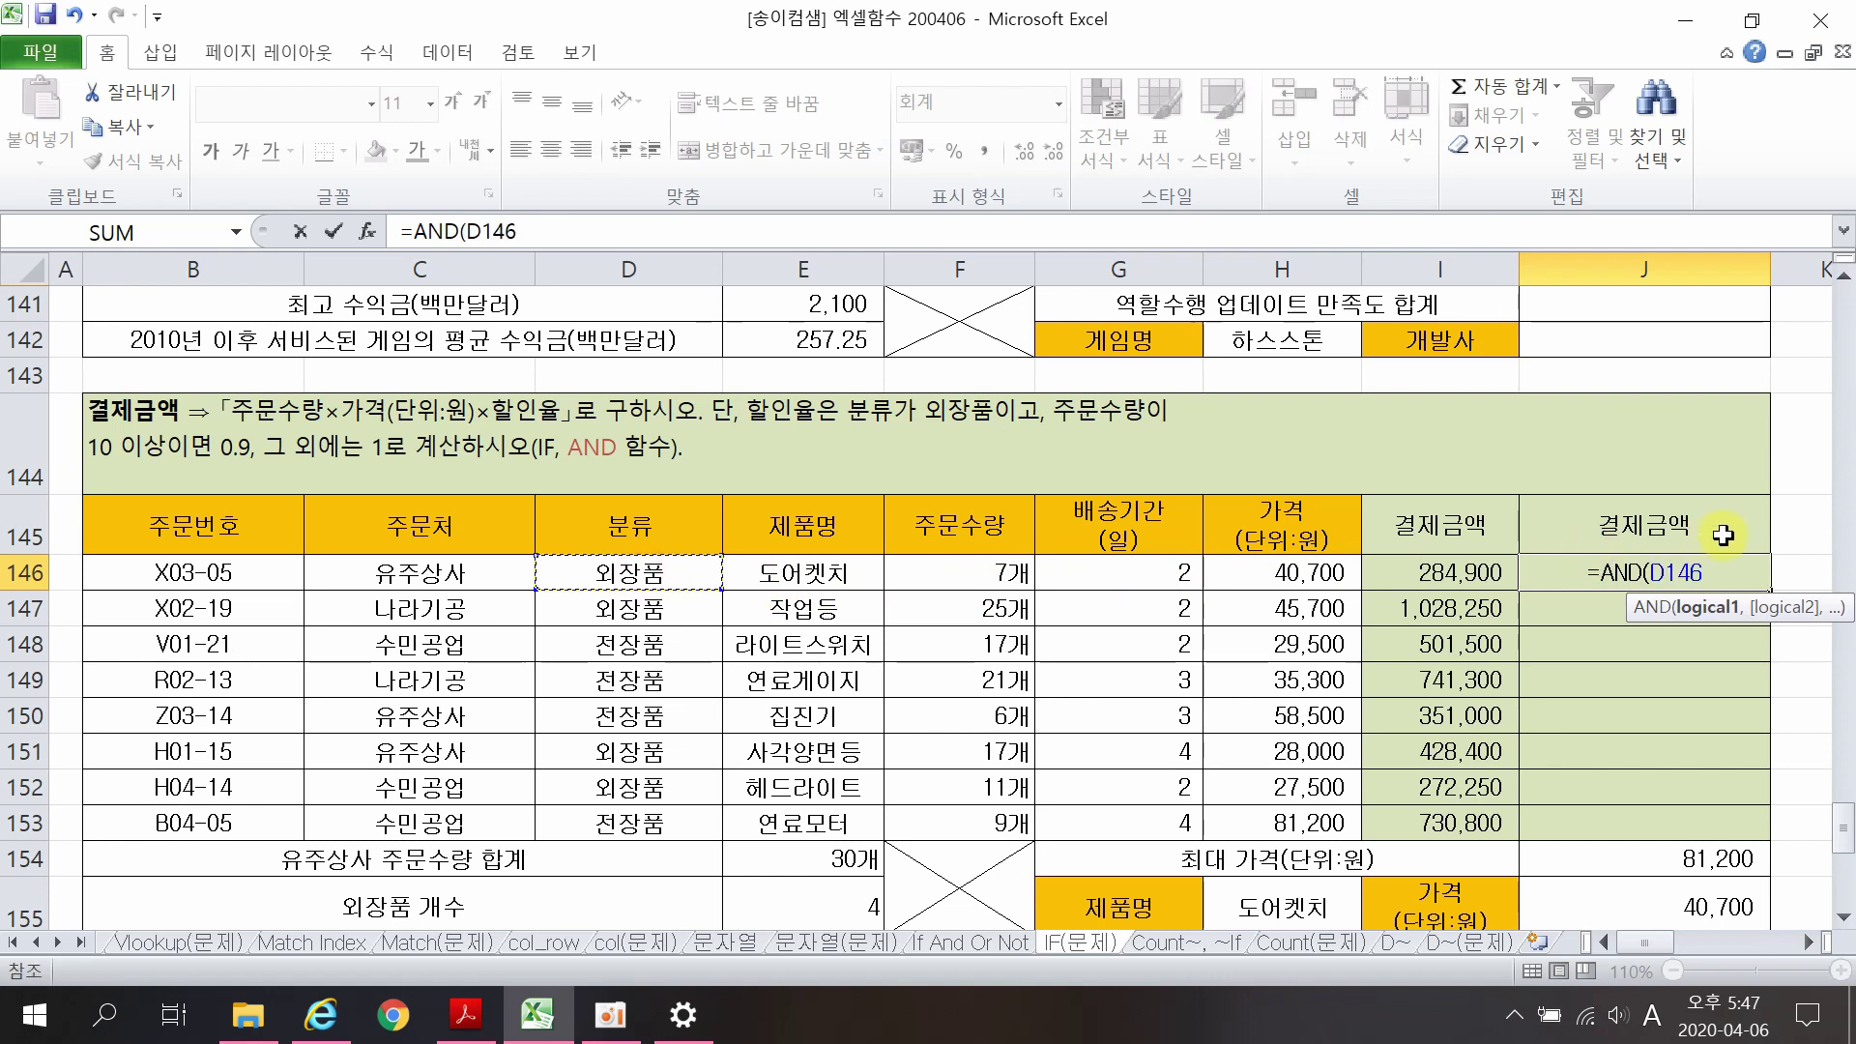
text(=")
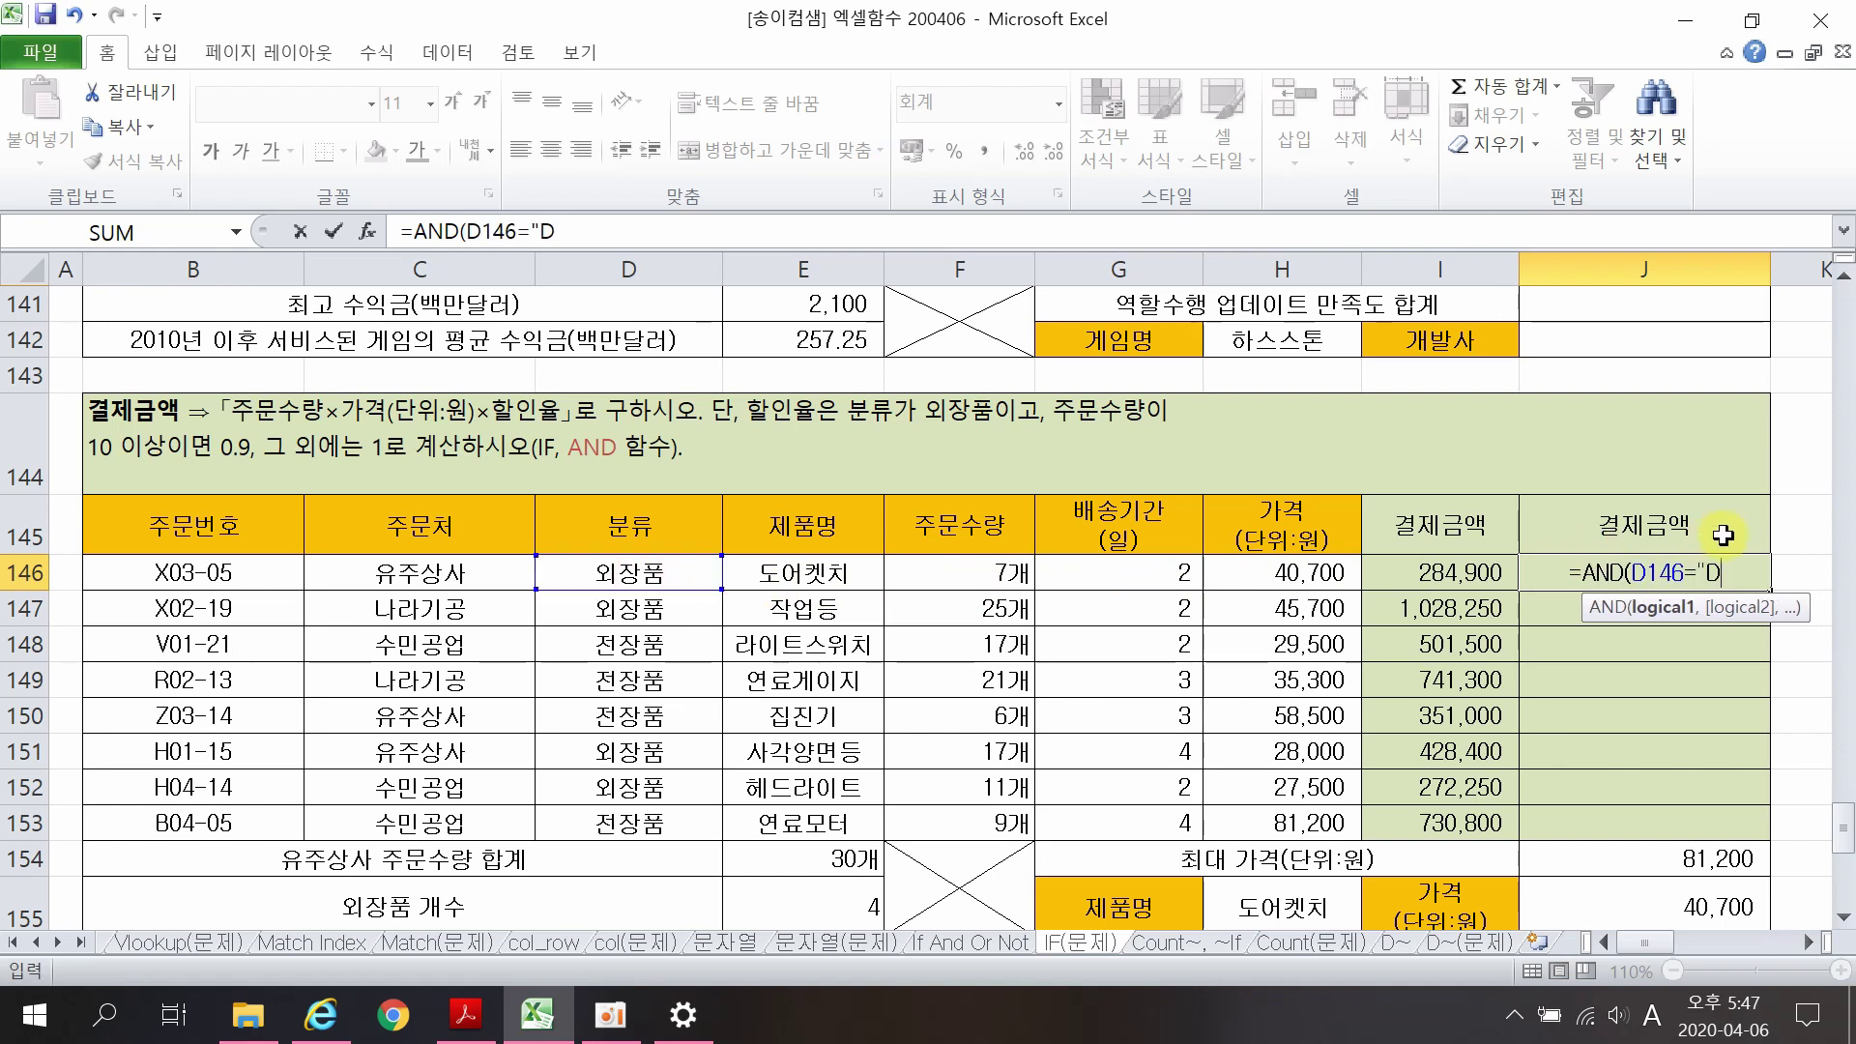
key(Hangul)
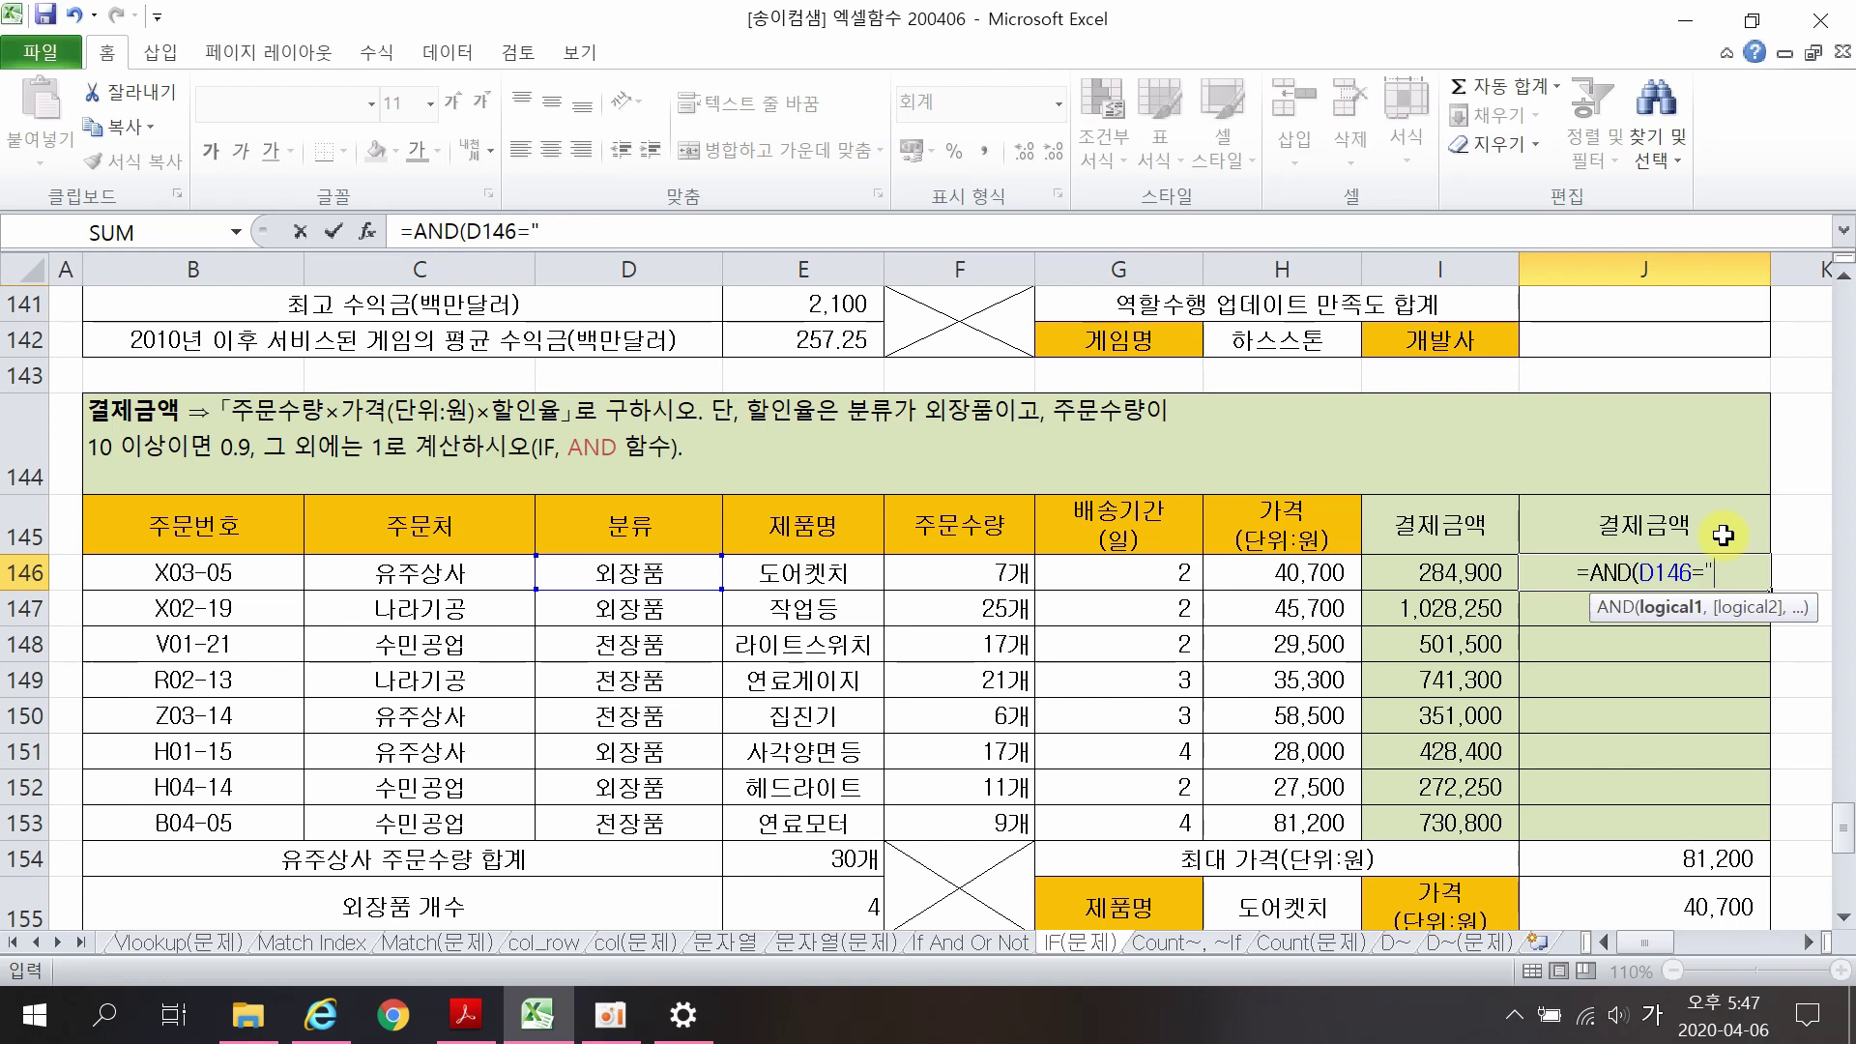
text(ㅇ장ㅍ)
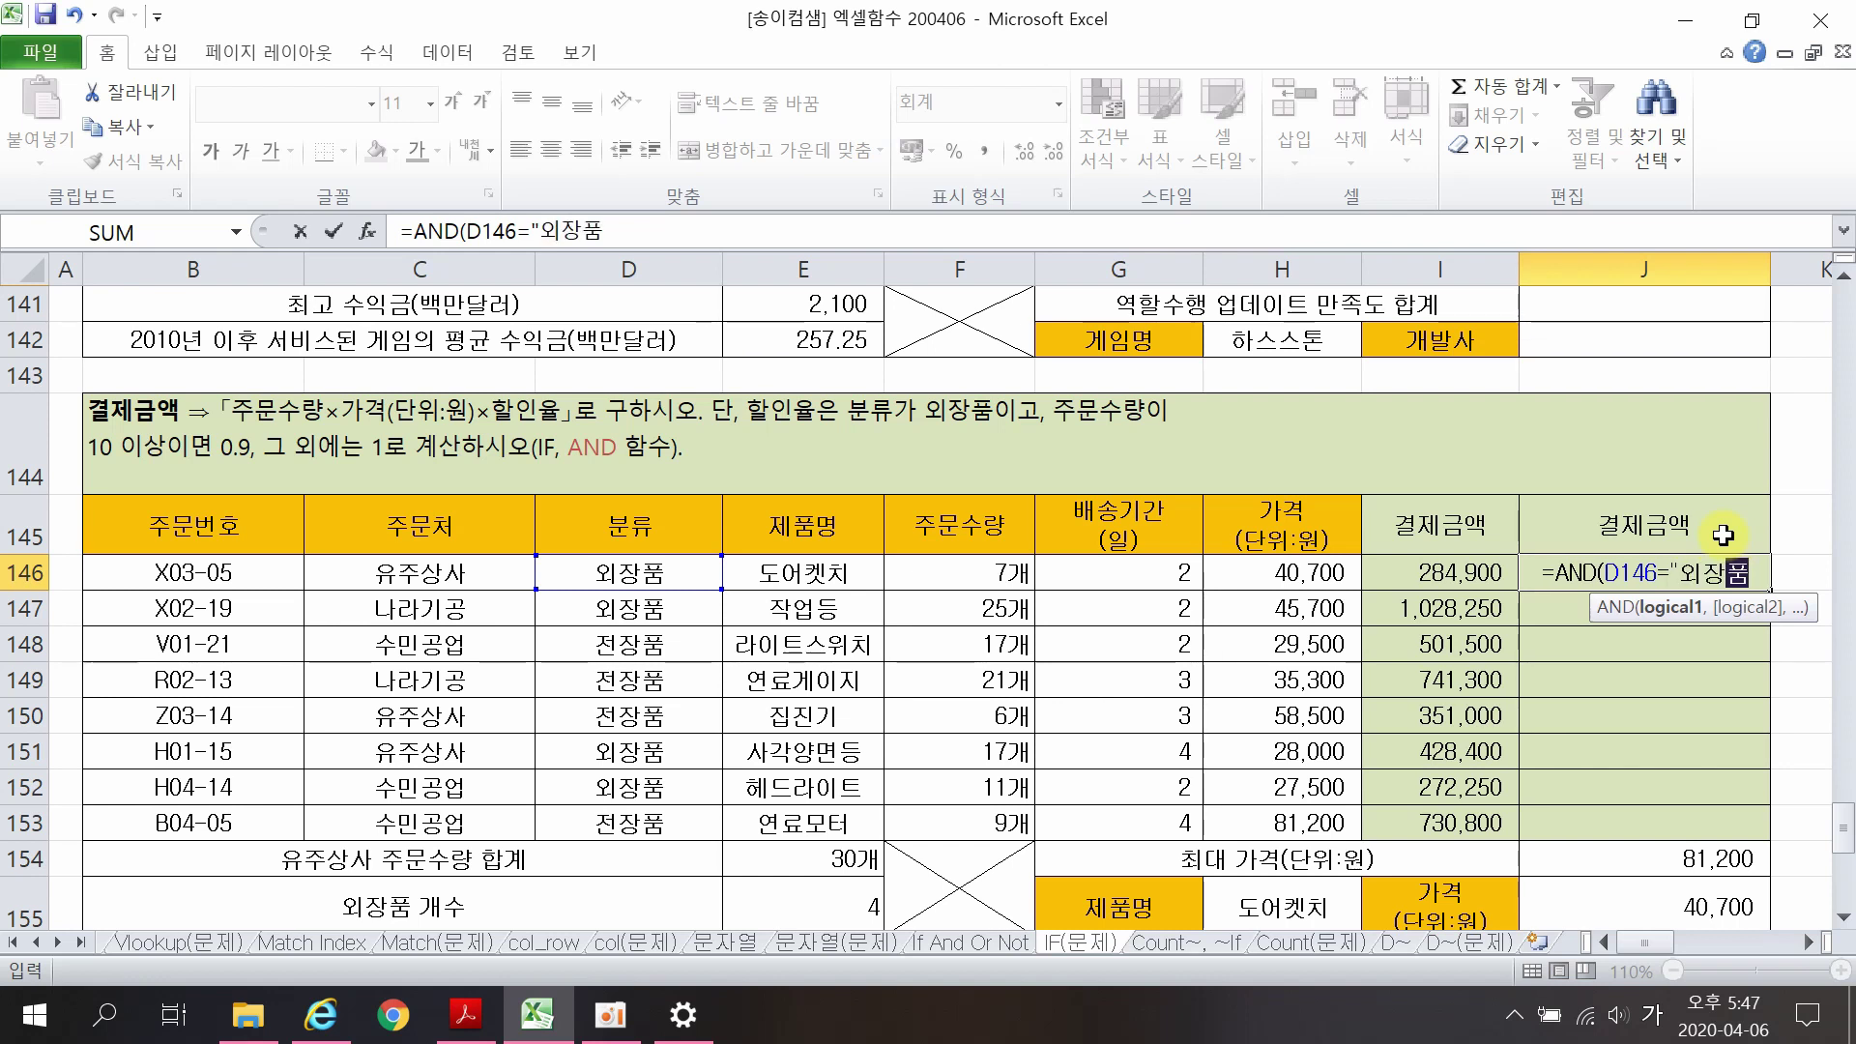
text(",)
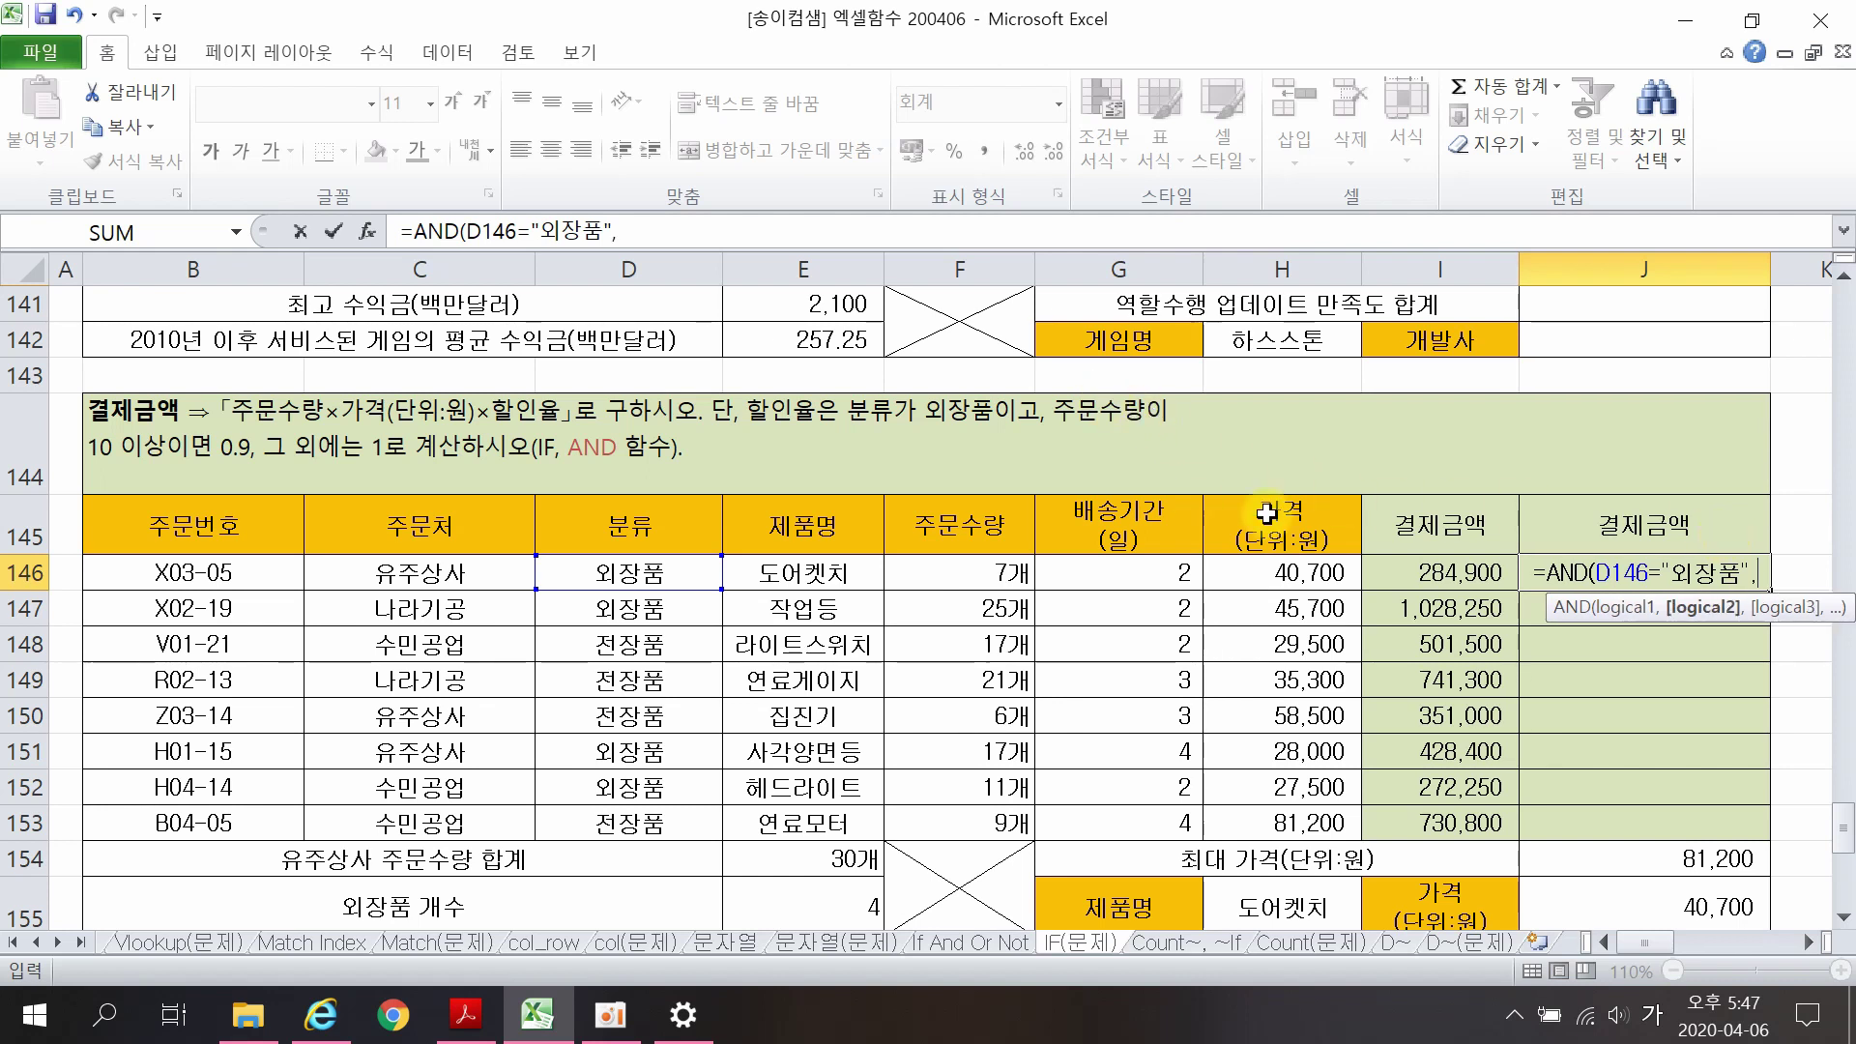
Step: Add F146>=10 as the second AND condition and enter the formula in J146
click(969, 574)
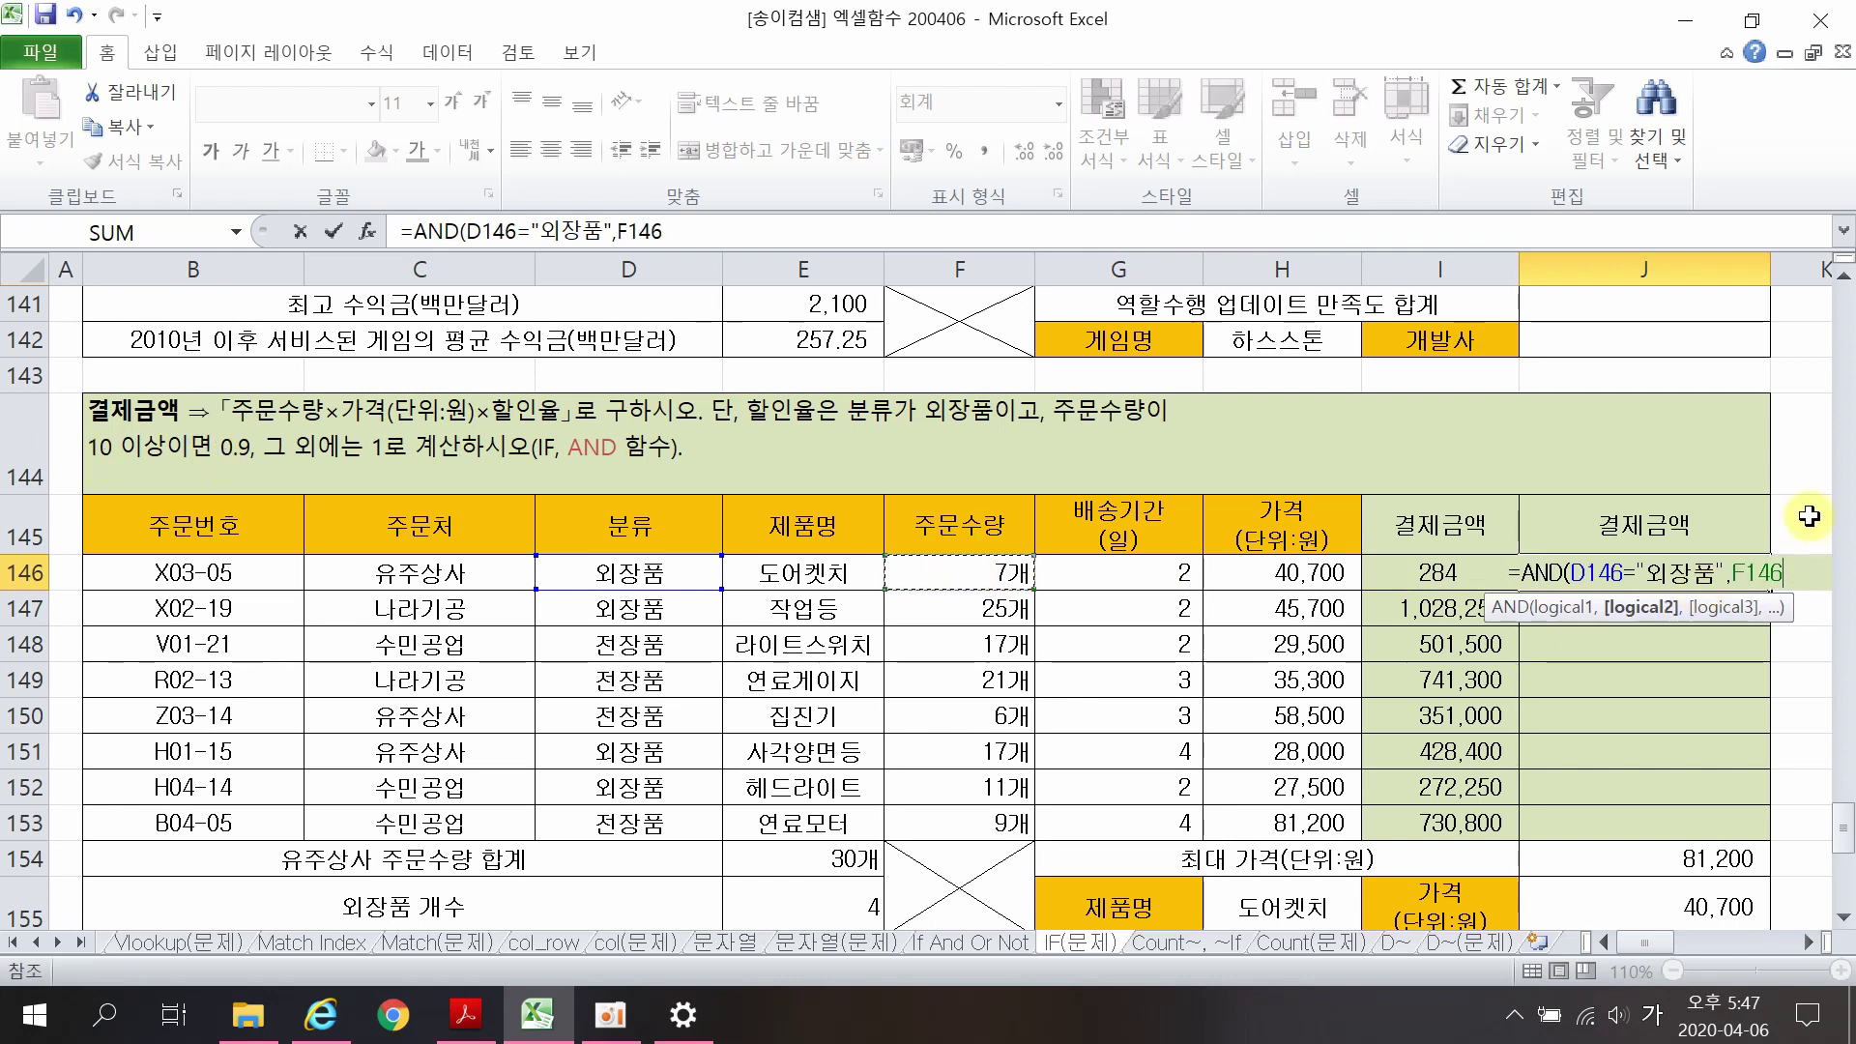
text(>=)
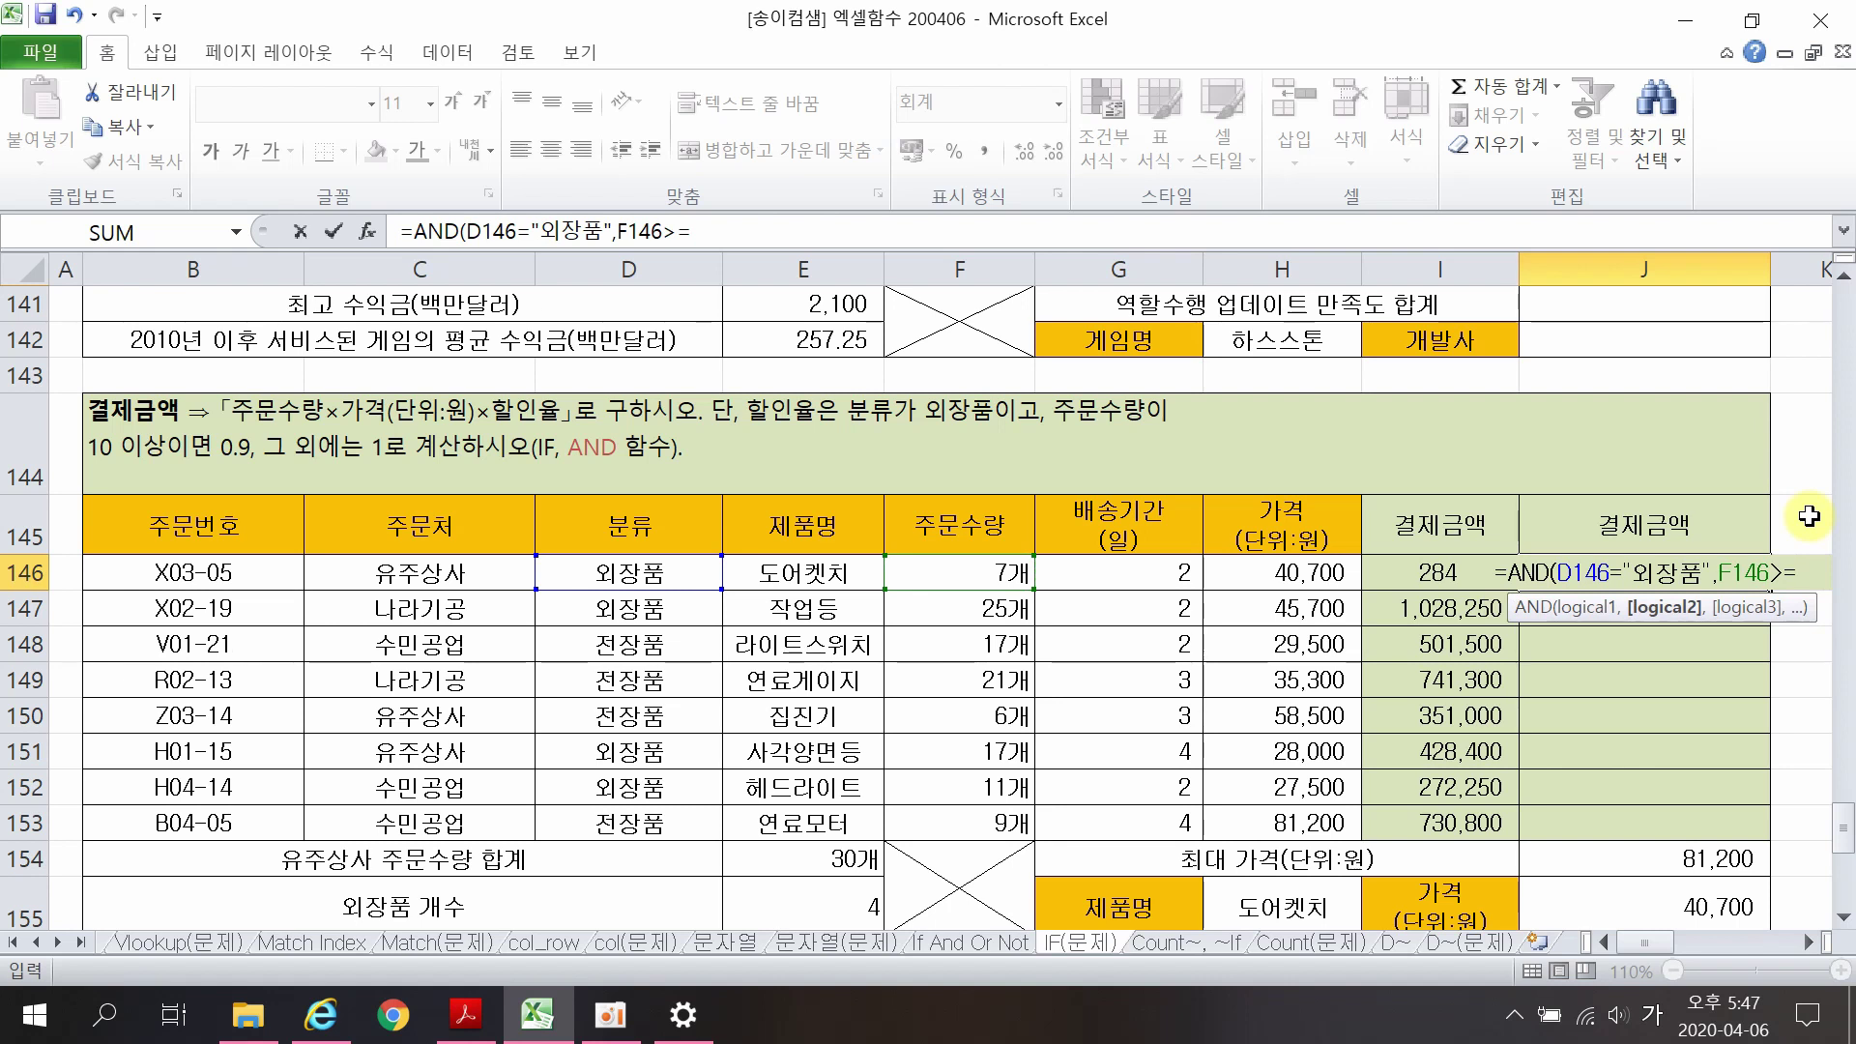
text(10)
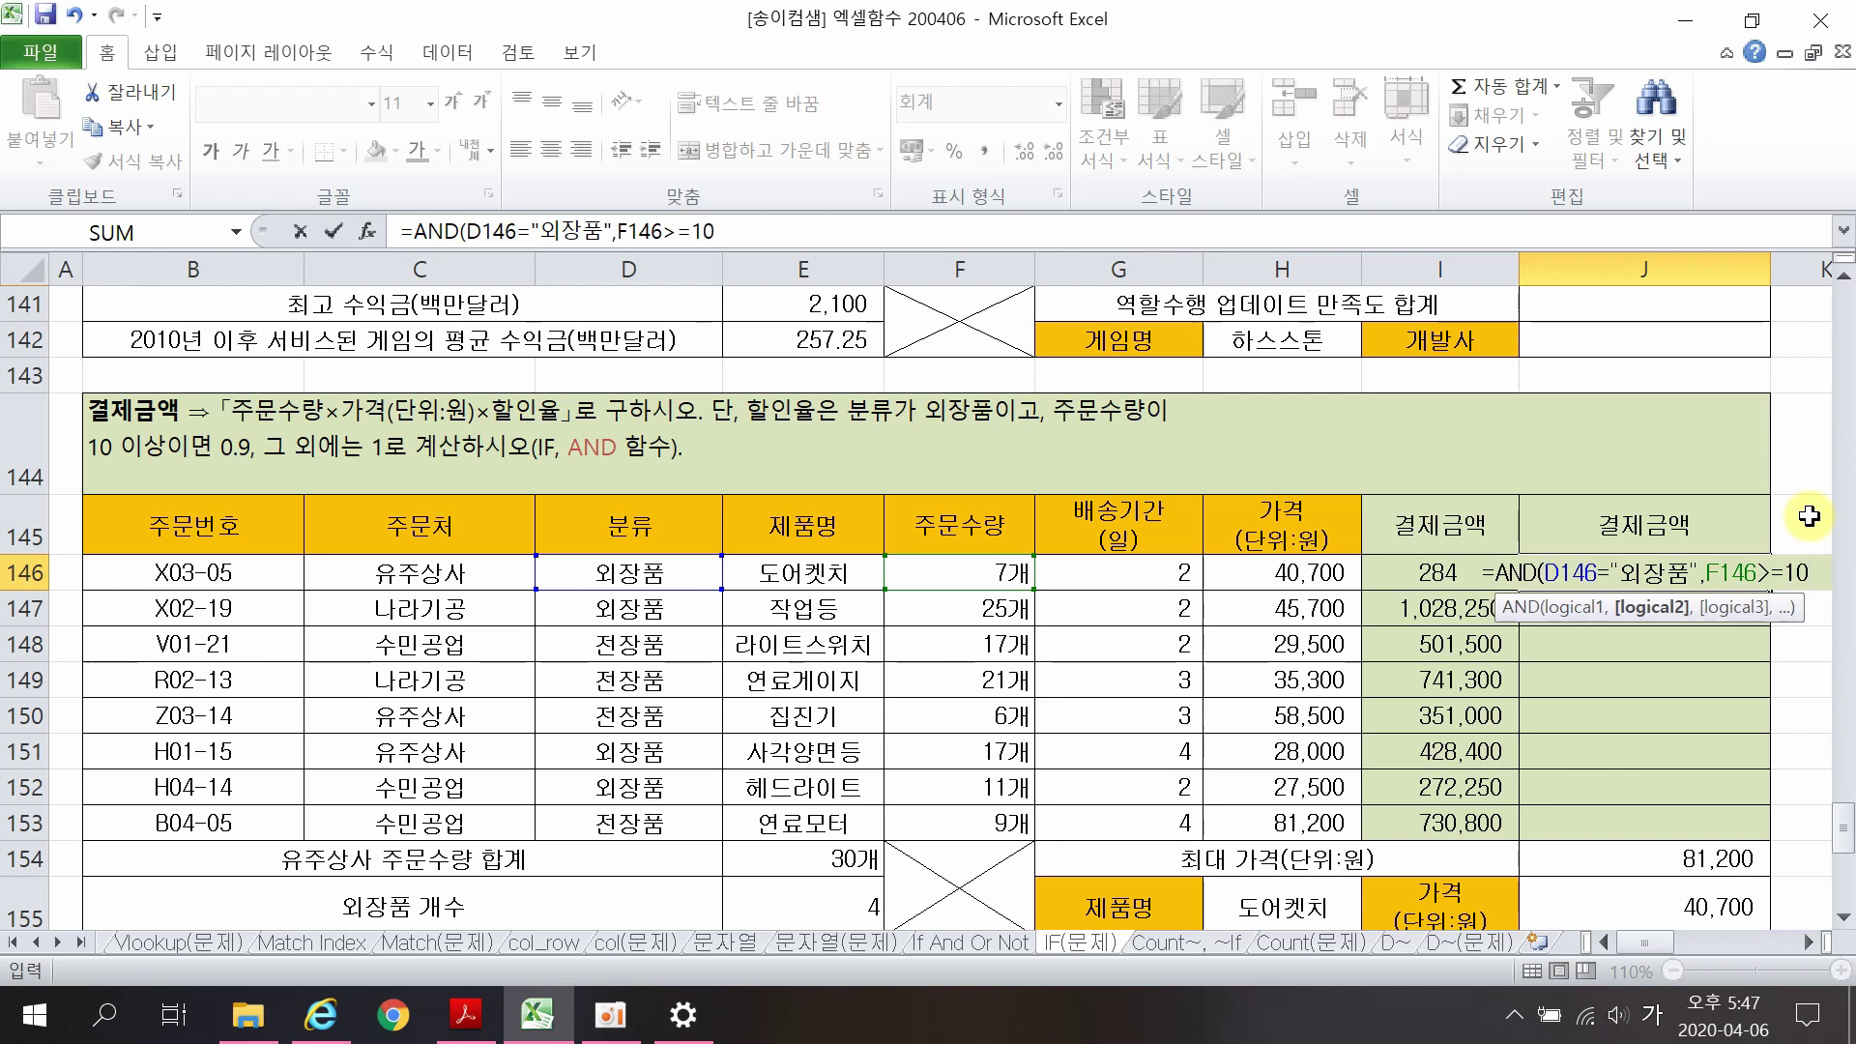
text())
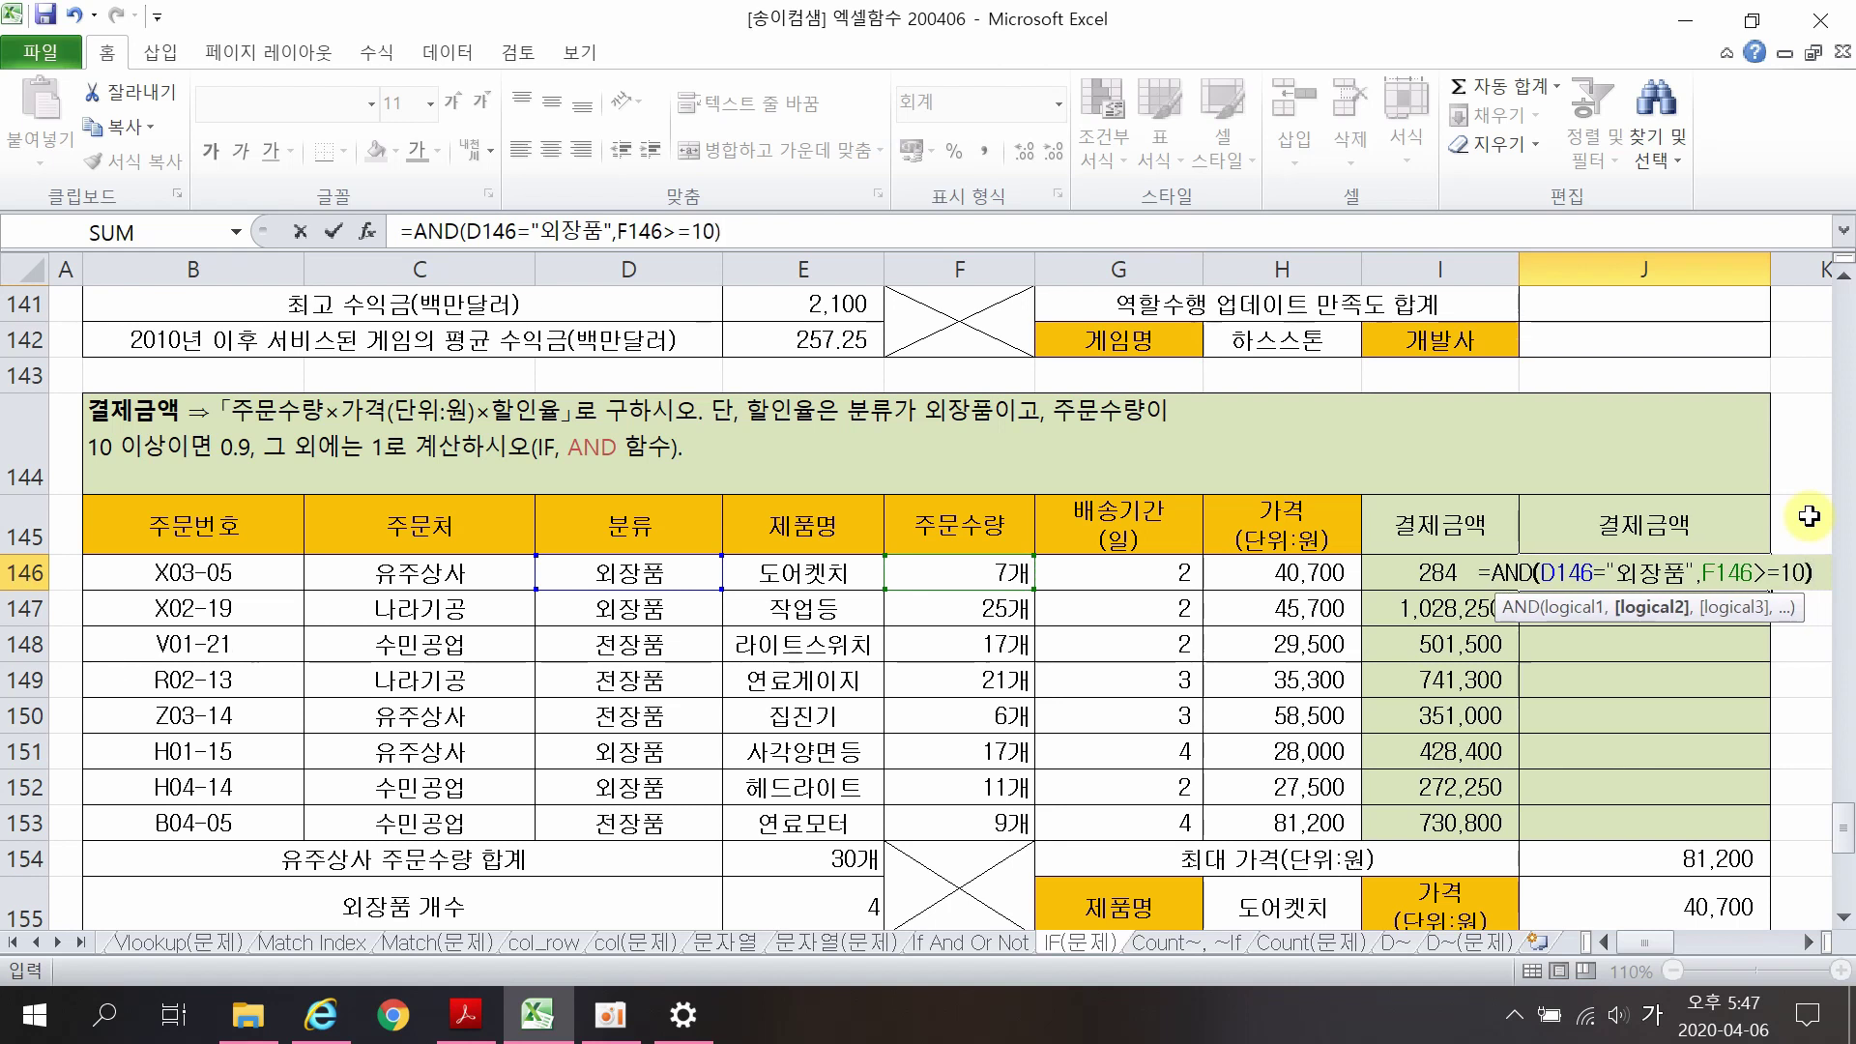
key(Return)
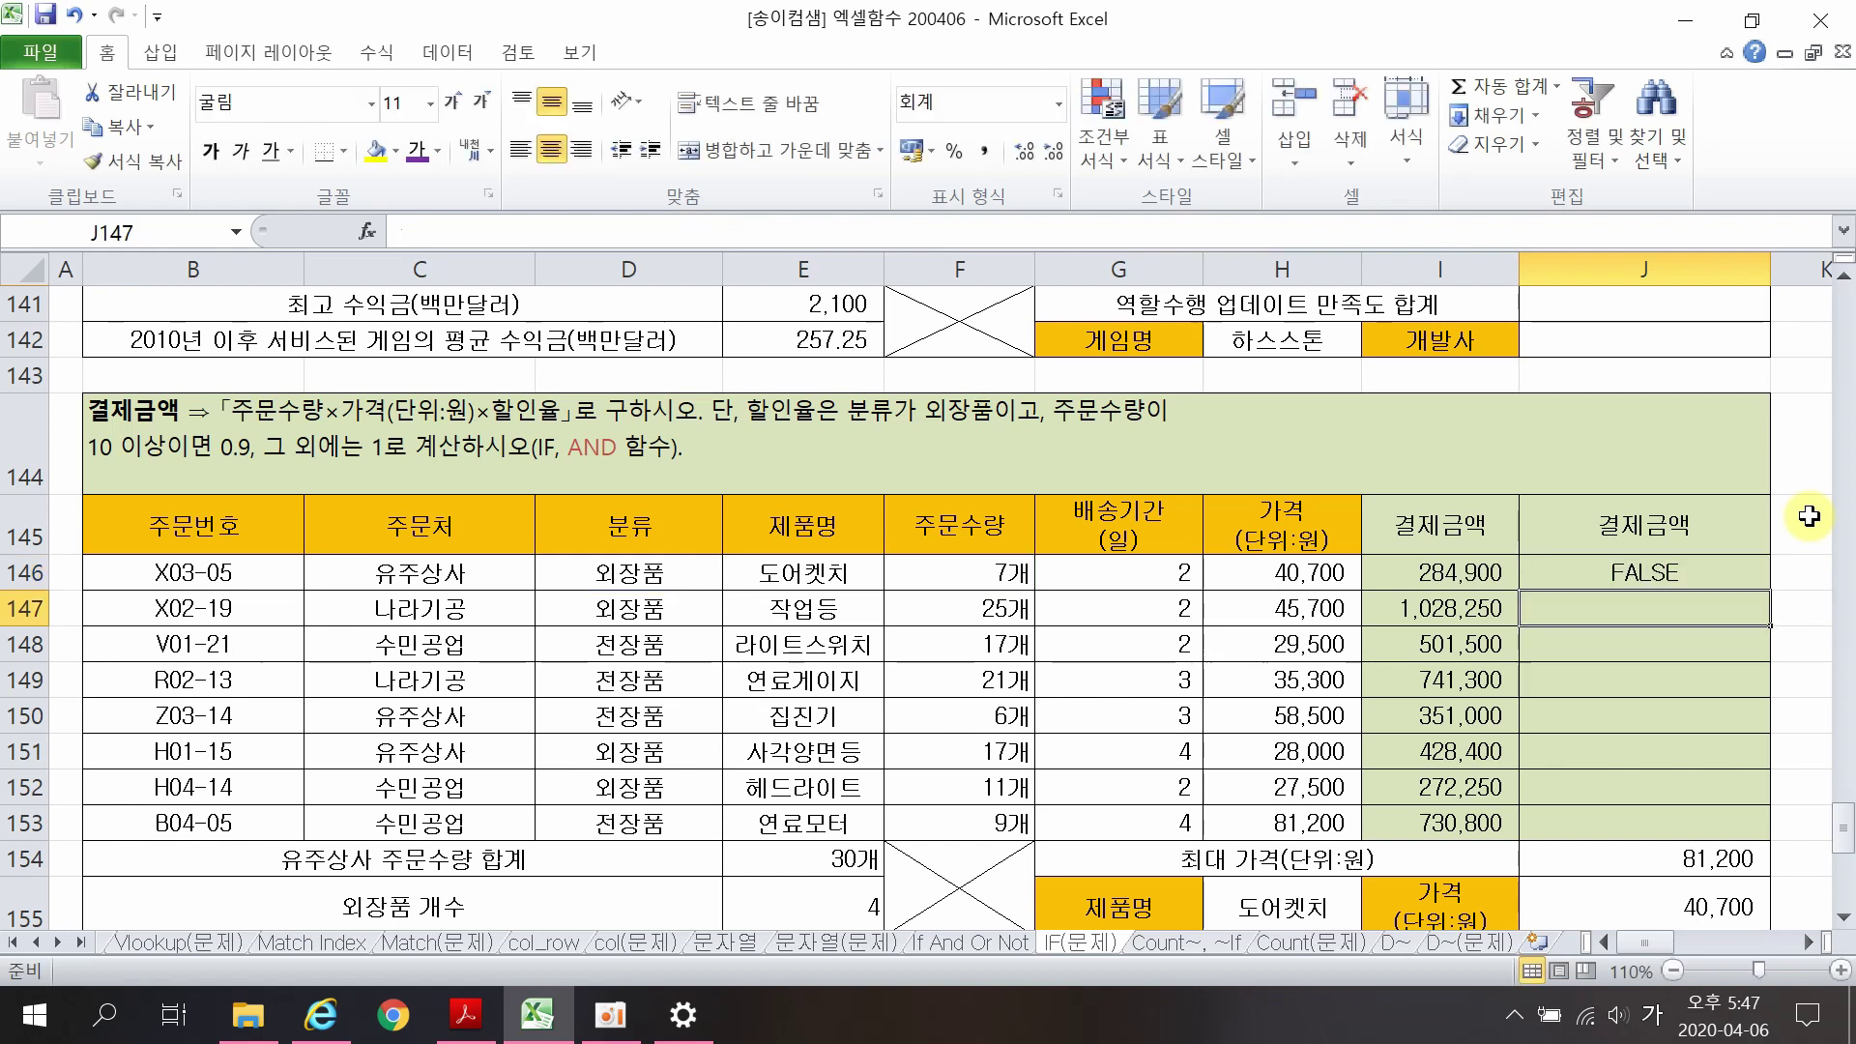
Step: Check the J146 result against D146 and F146, and make its AND expression the logical test of an IF function
click(1686, 572)
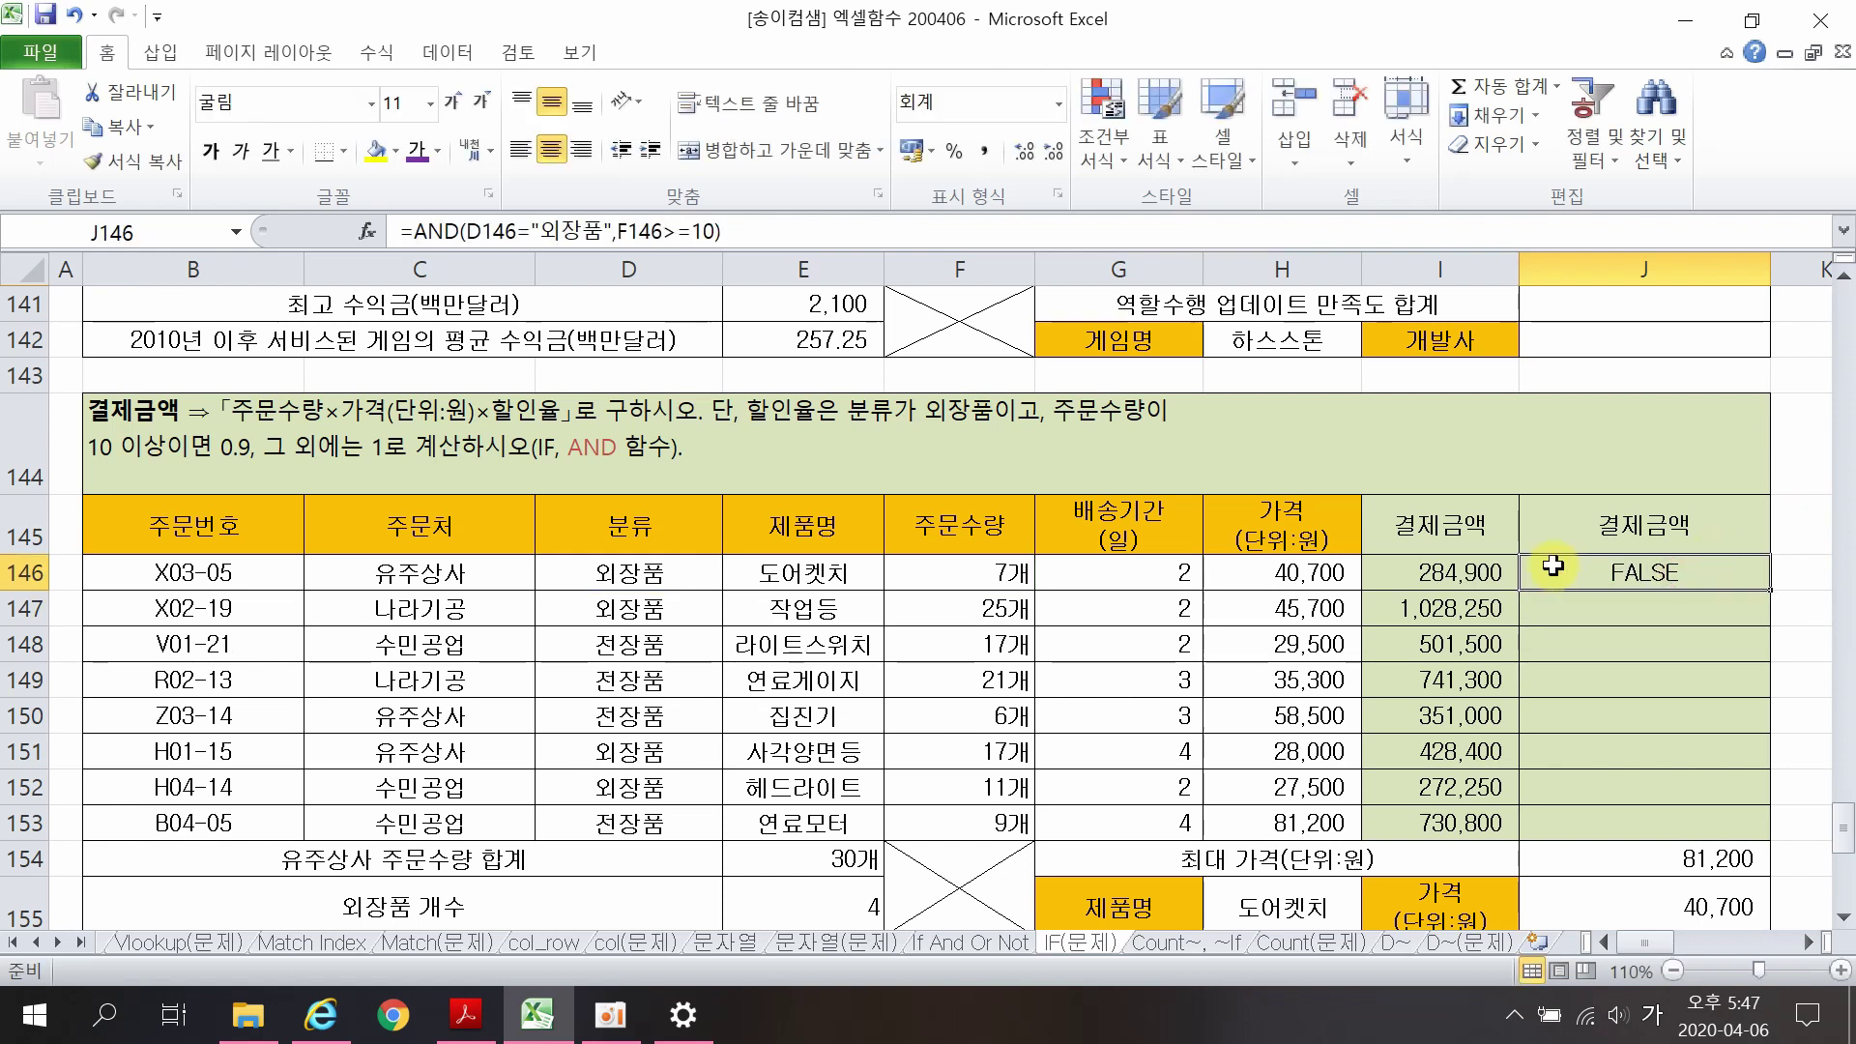
click(634, 570)
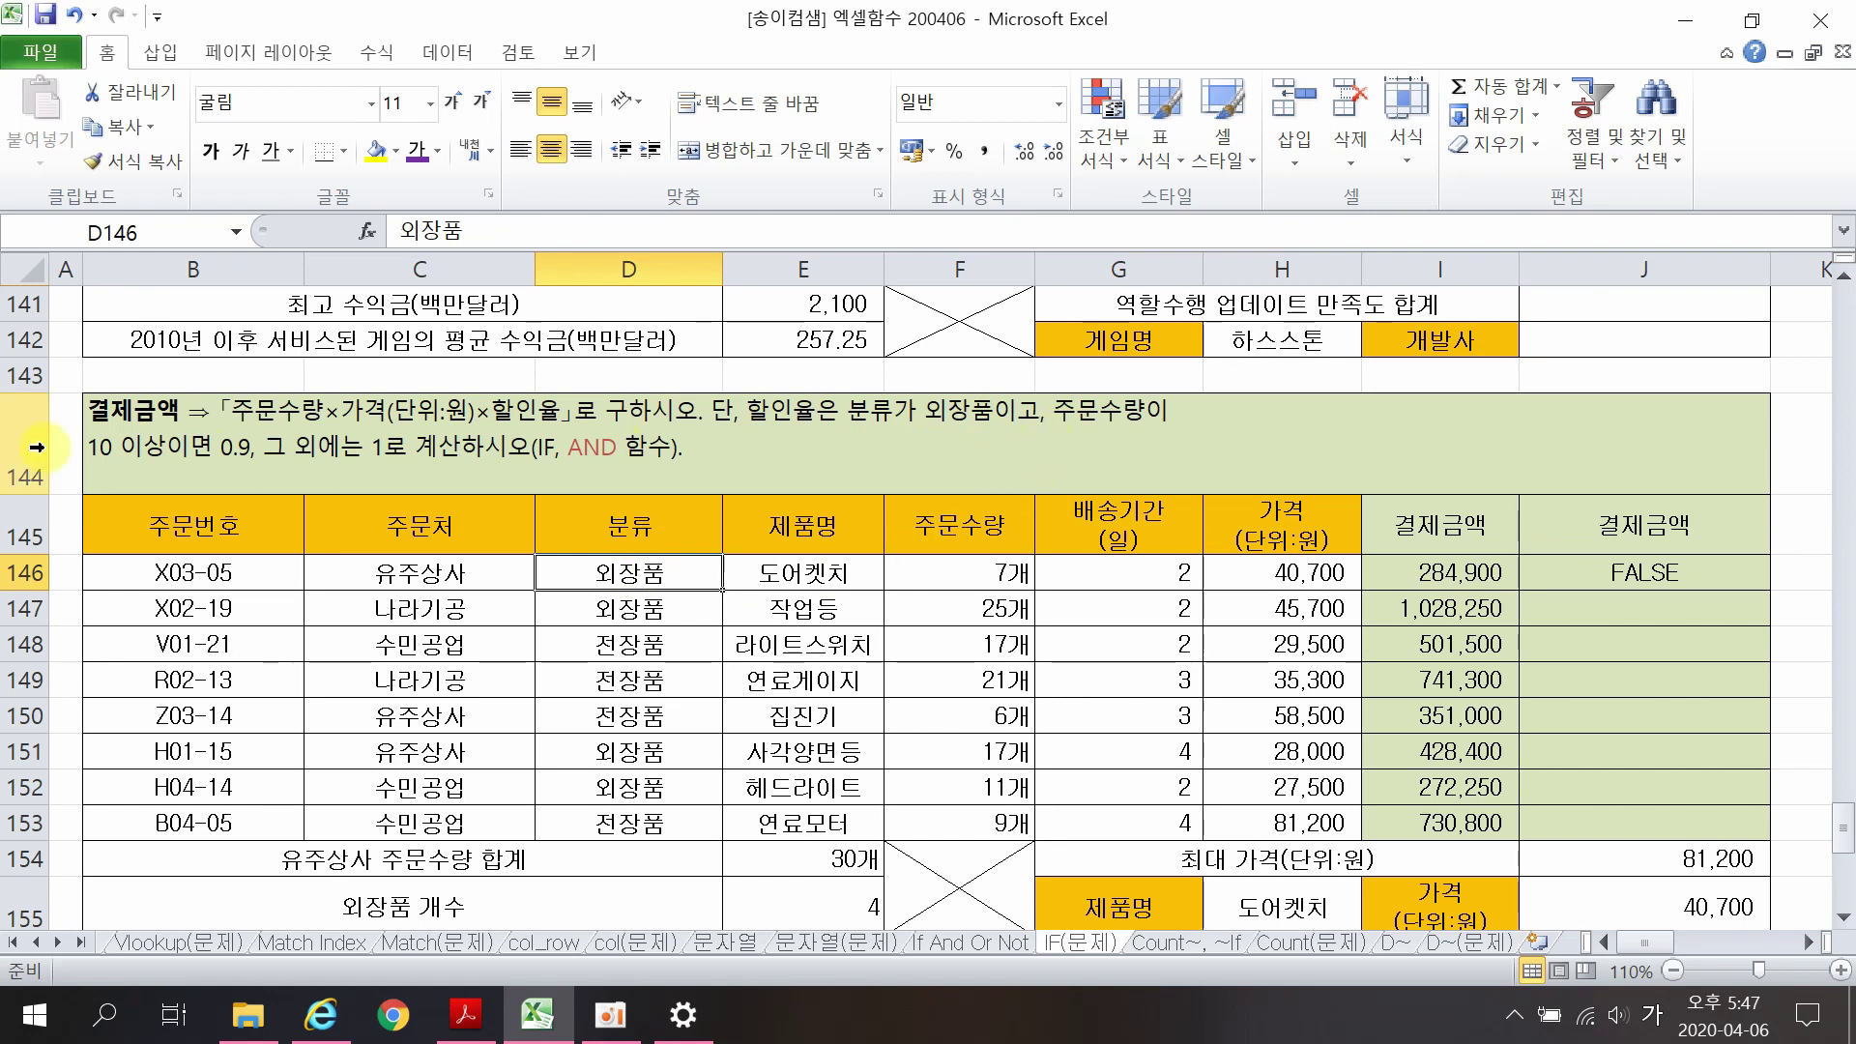
ctrl+click(1010, 578)
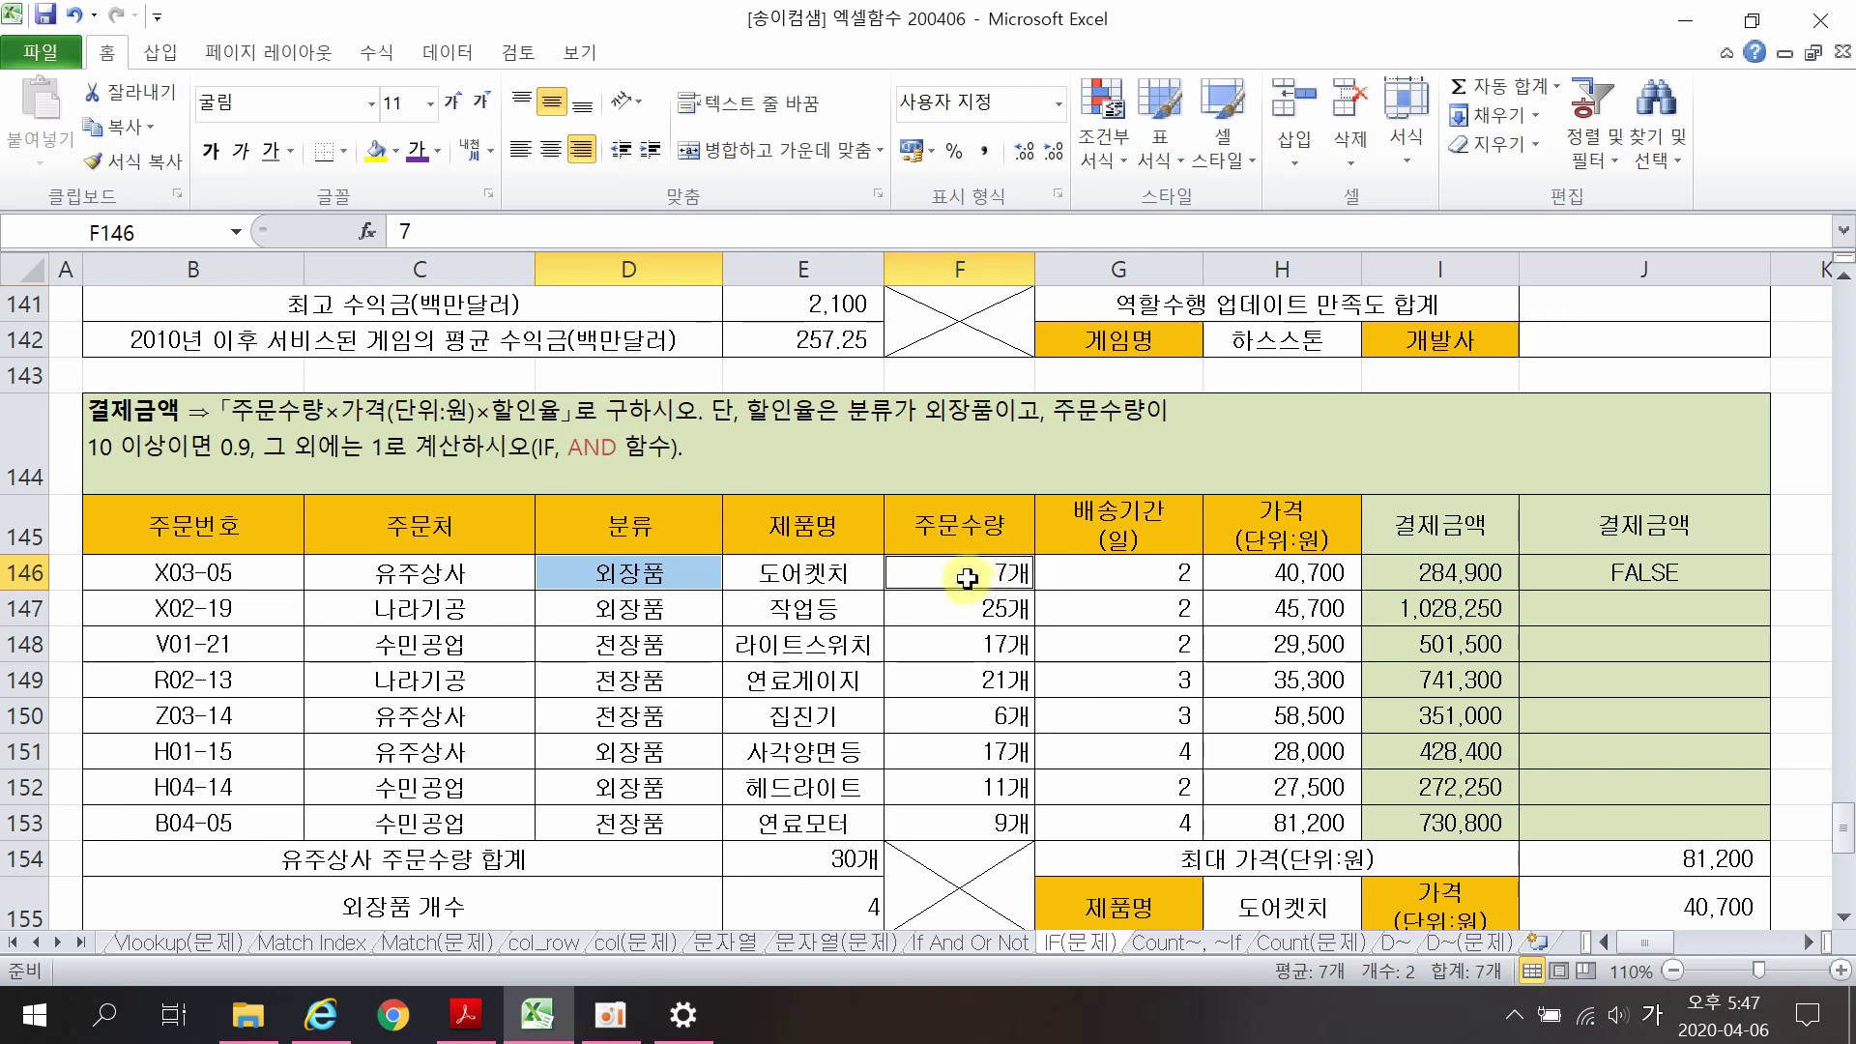
click(1682, 573)
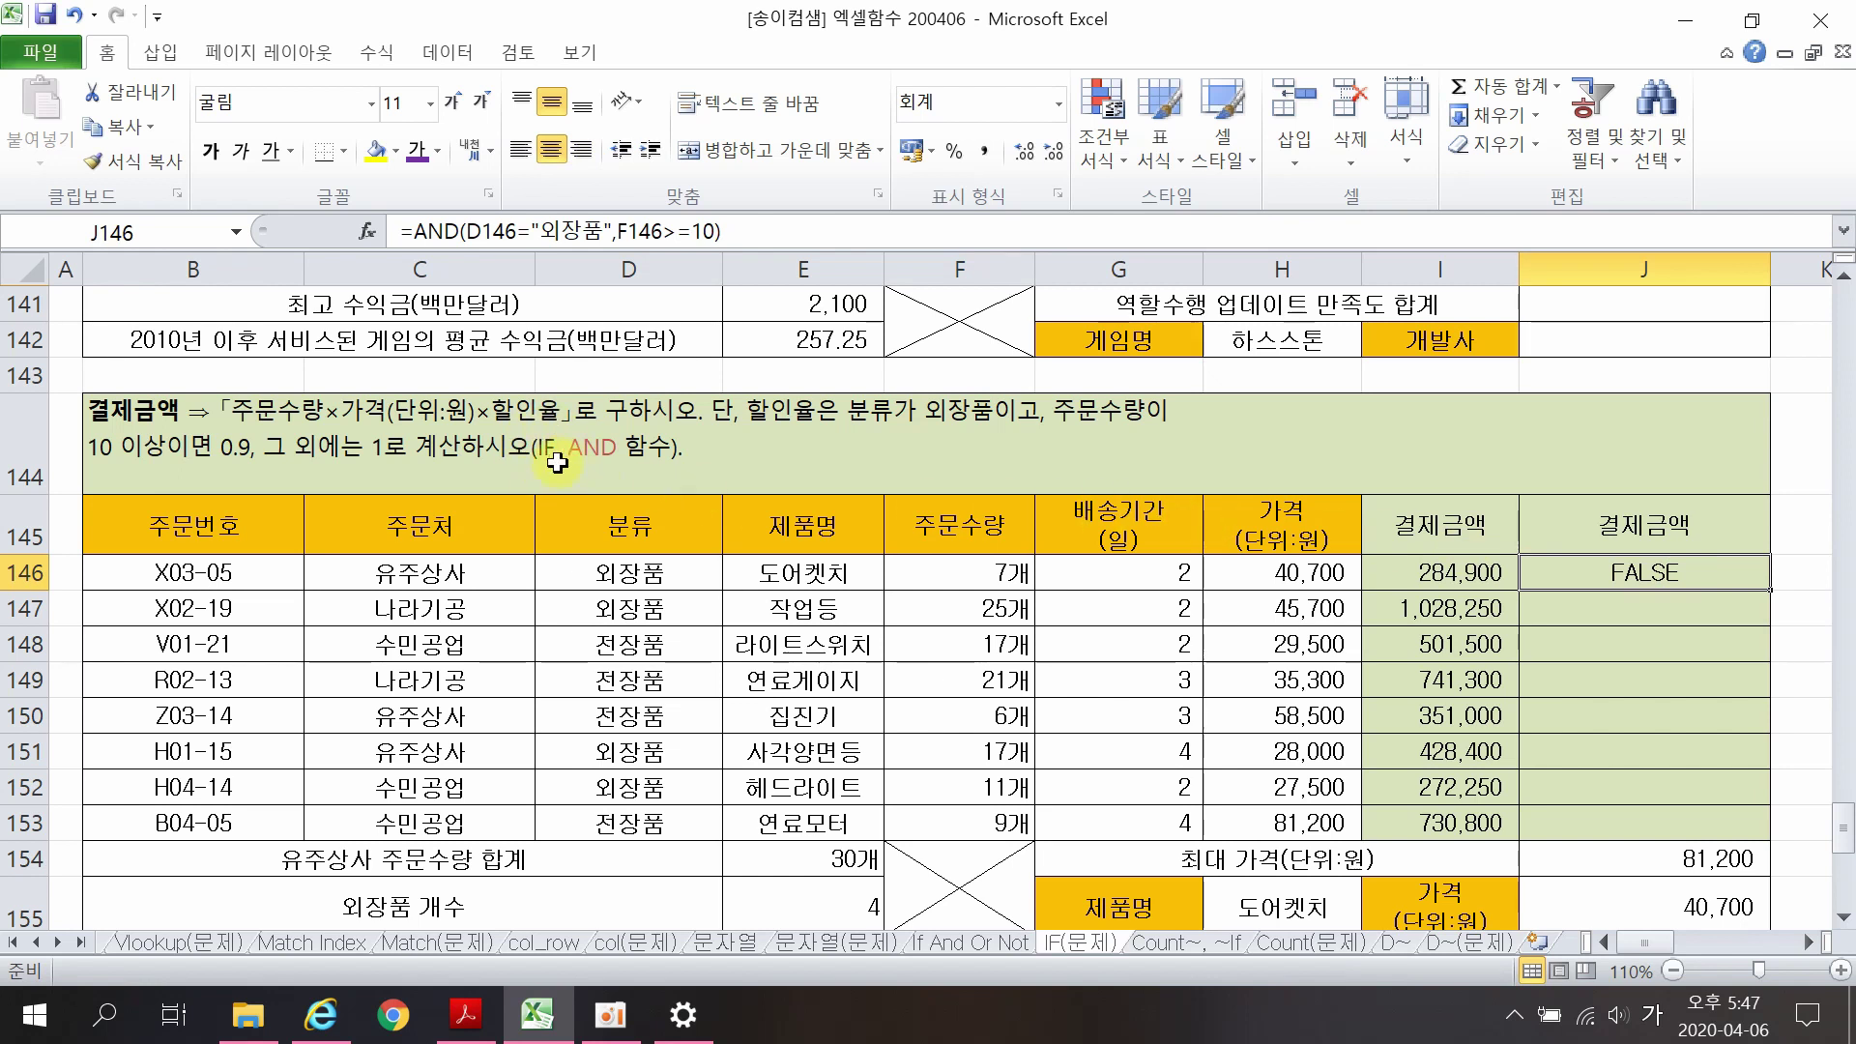
double_click(1677, 573)
click(1489, 573)
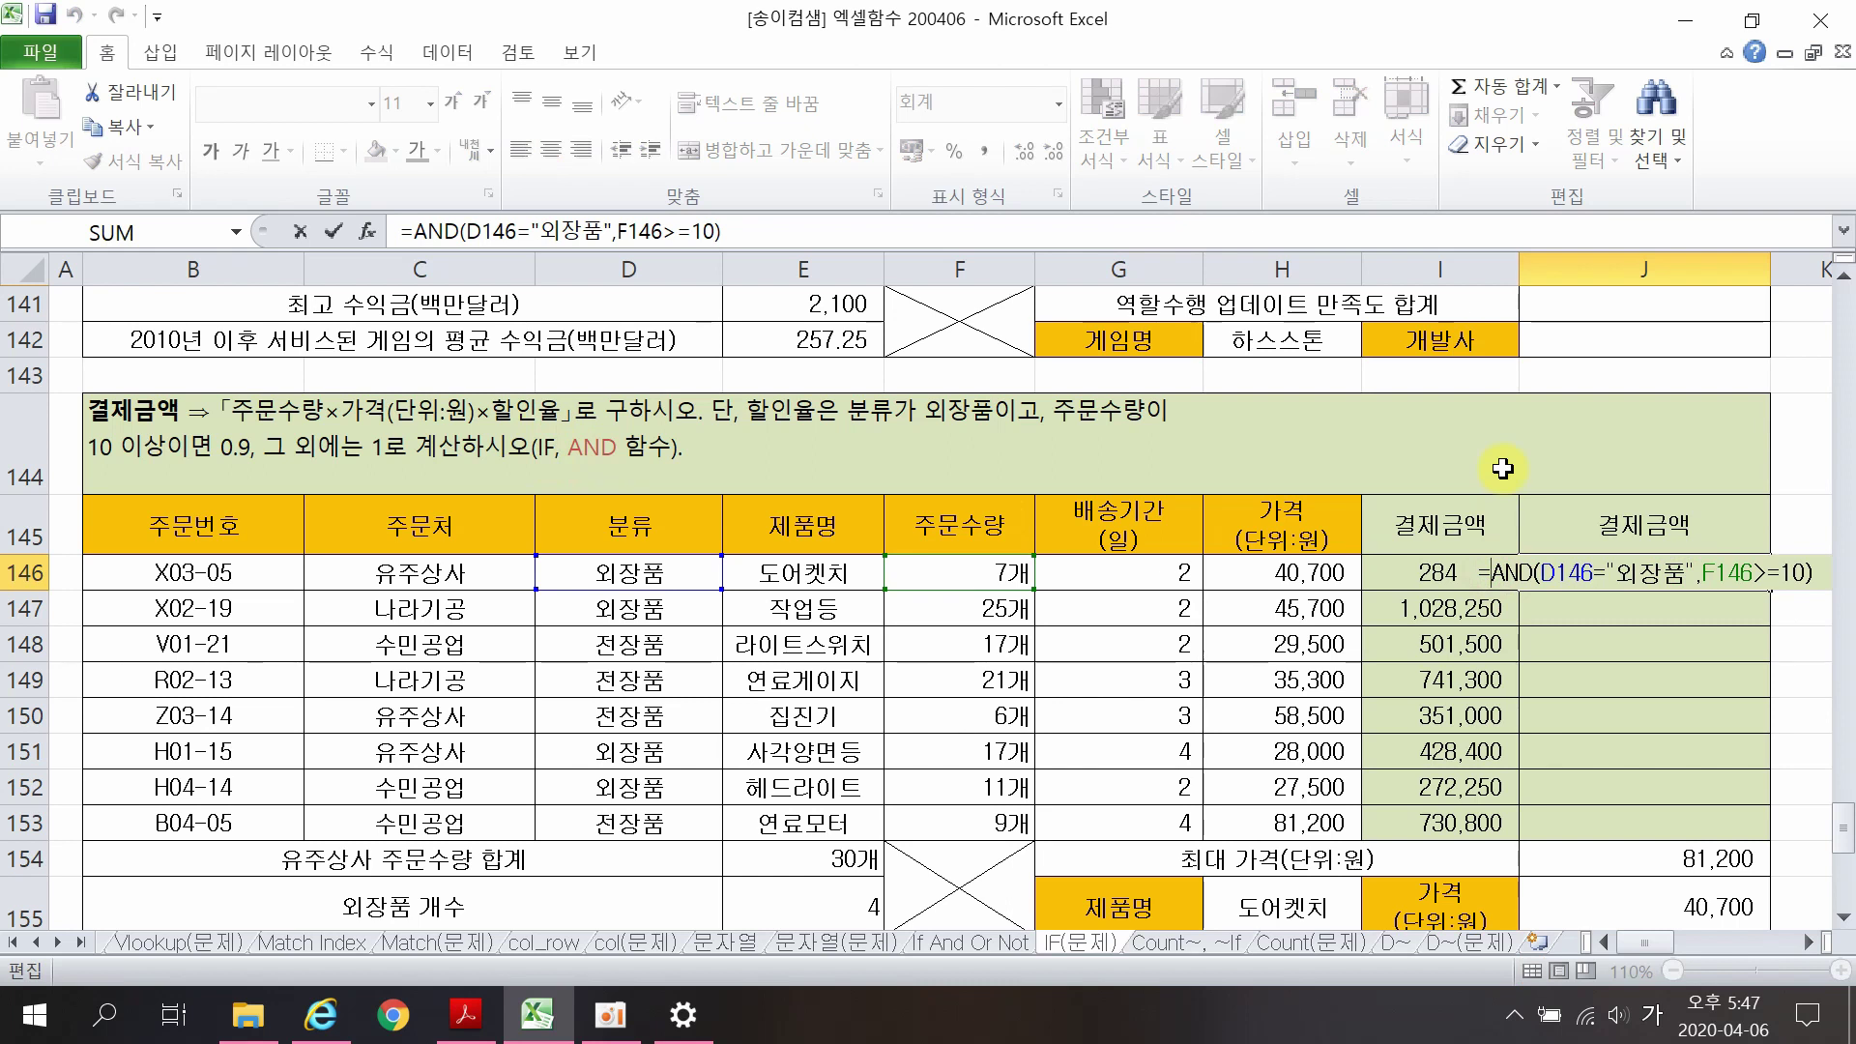
key(Hangul)
text(IF)
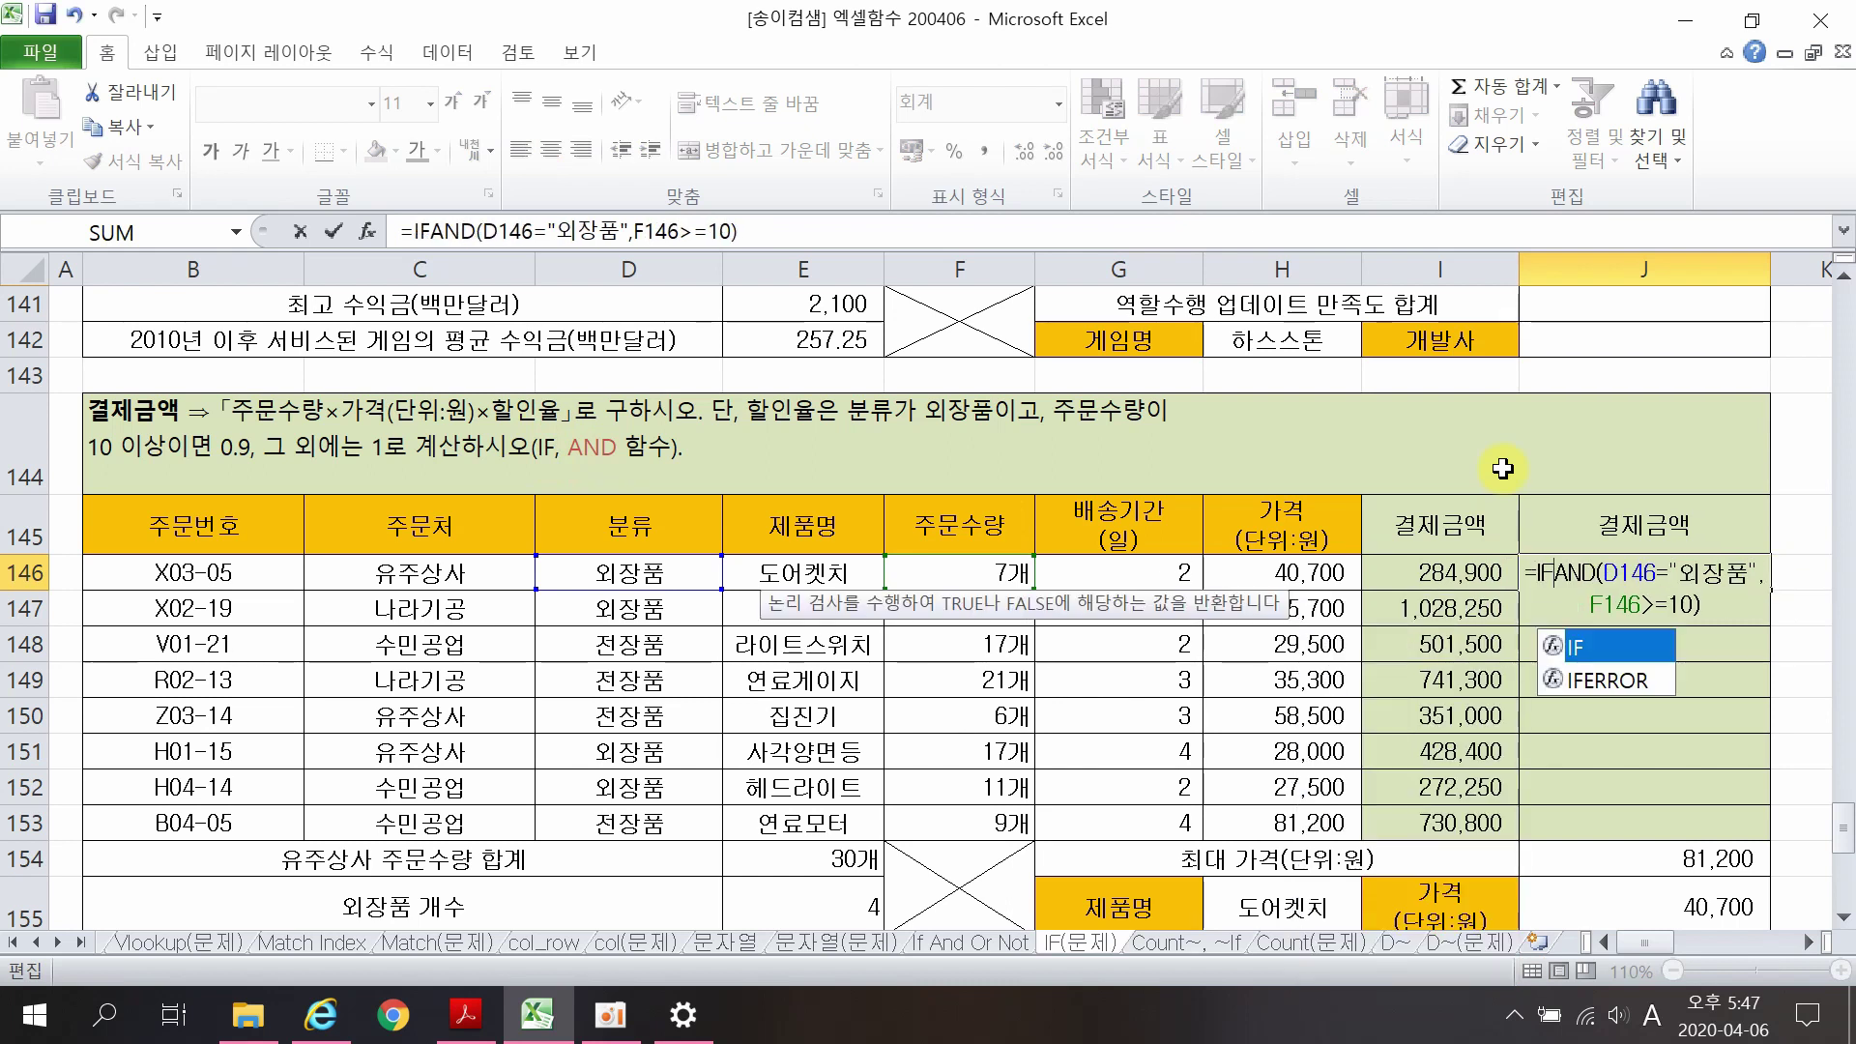
double_click(1605, 644)
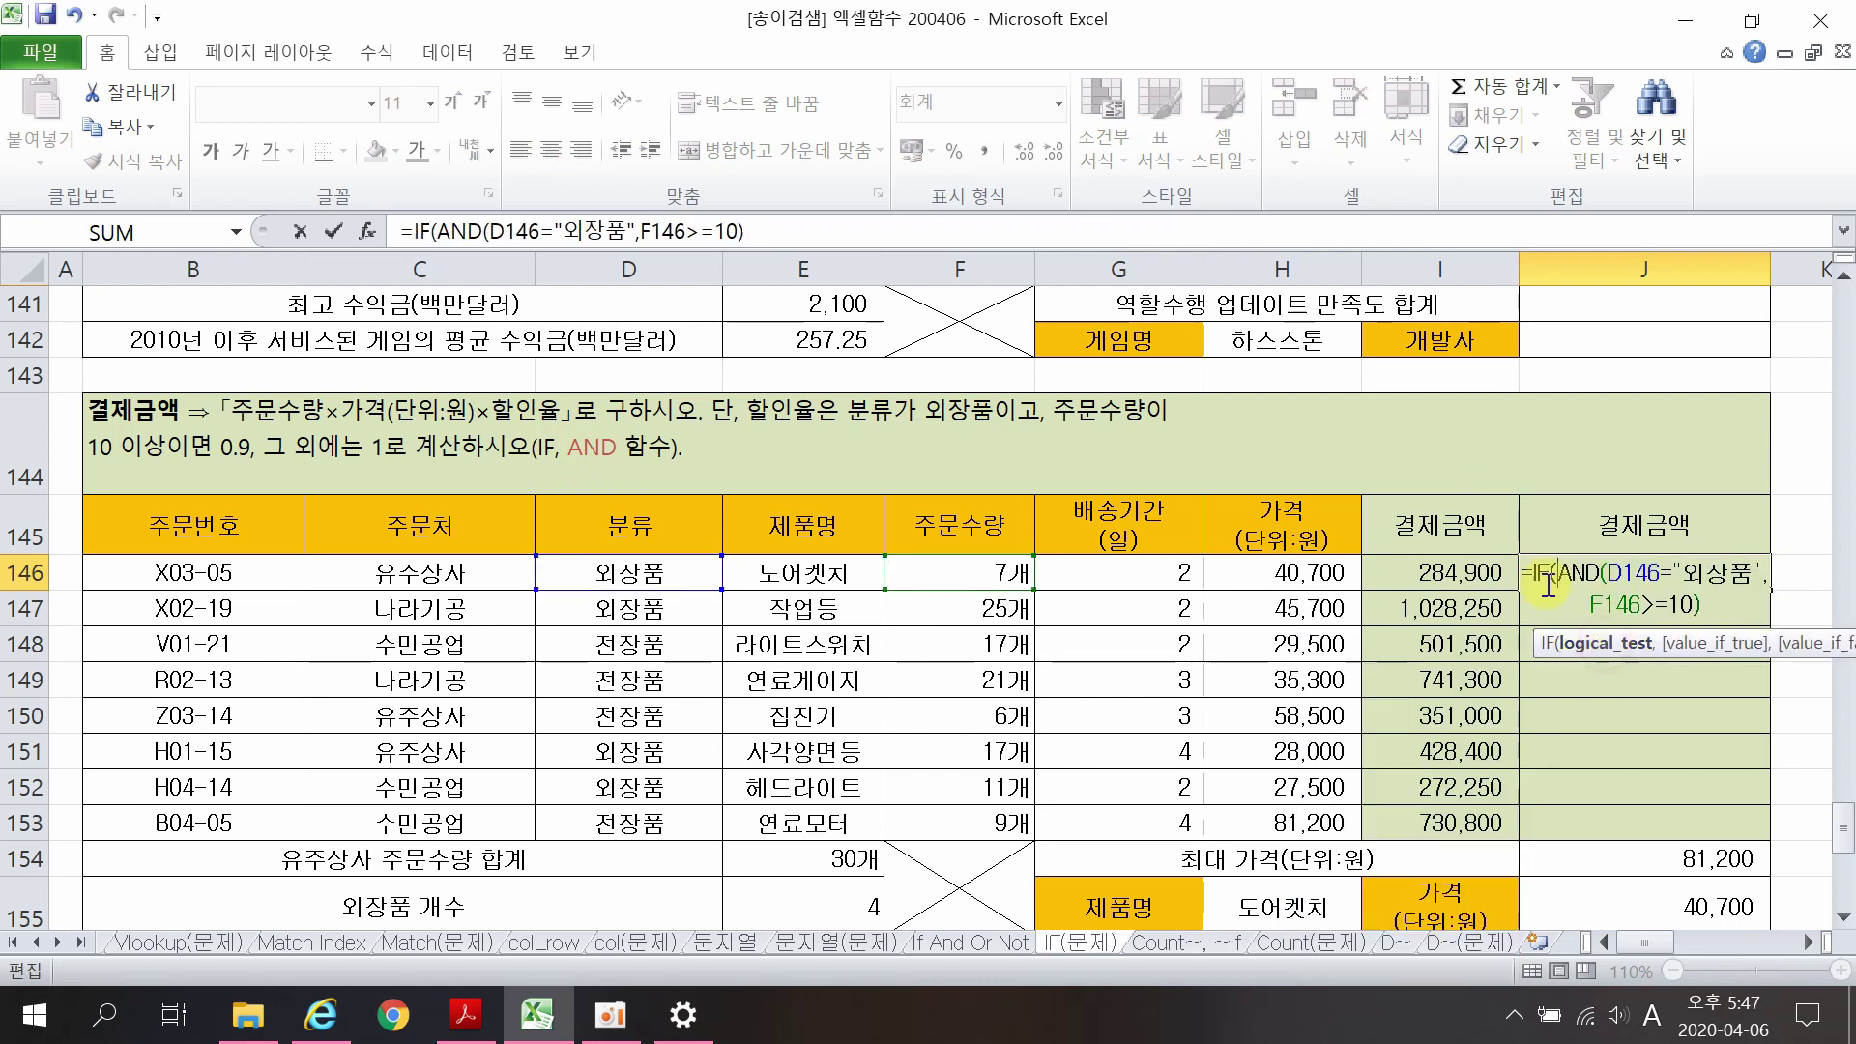
Step: Complete the IF function's arguments in J146 with 0.9 as the value if true and 1 as the value if false
click(422, 232)
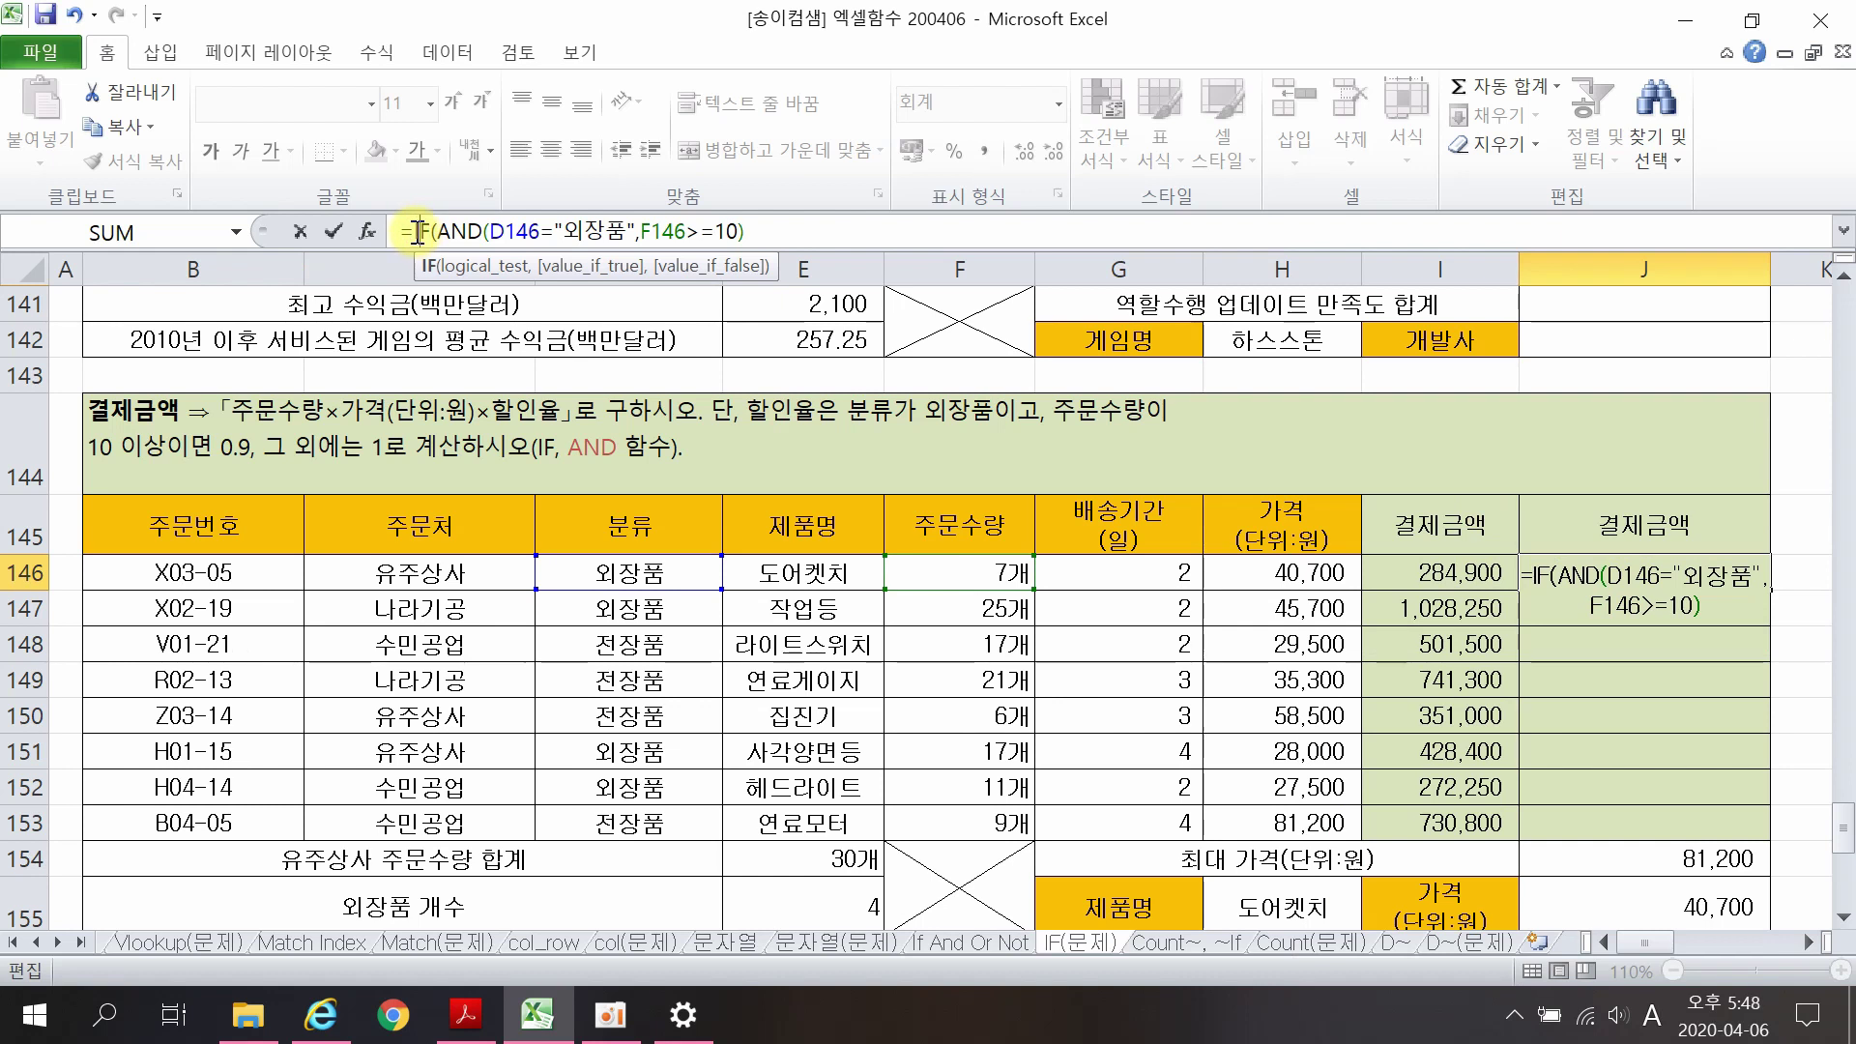
click(357, 232)
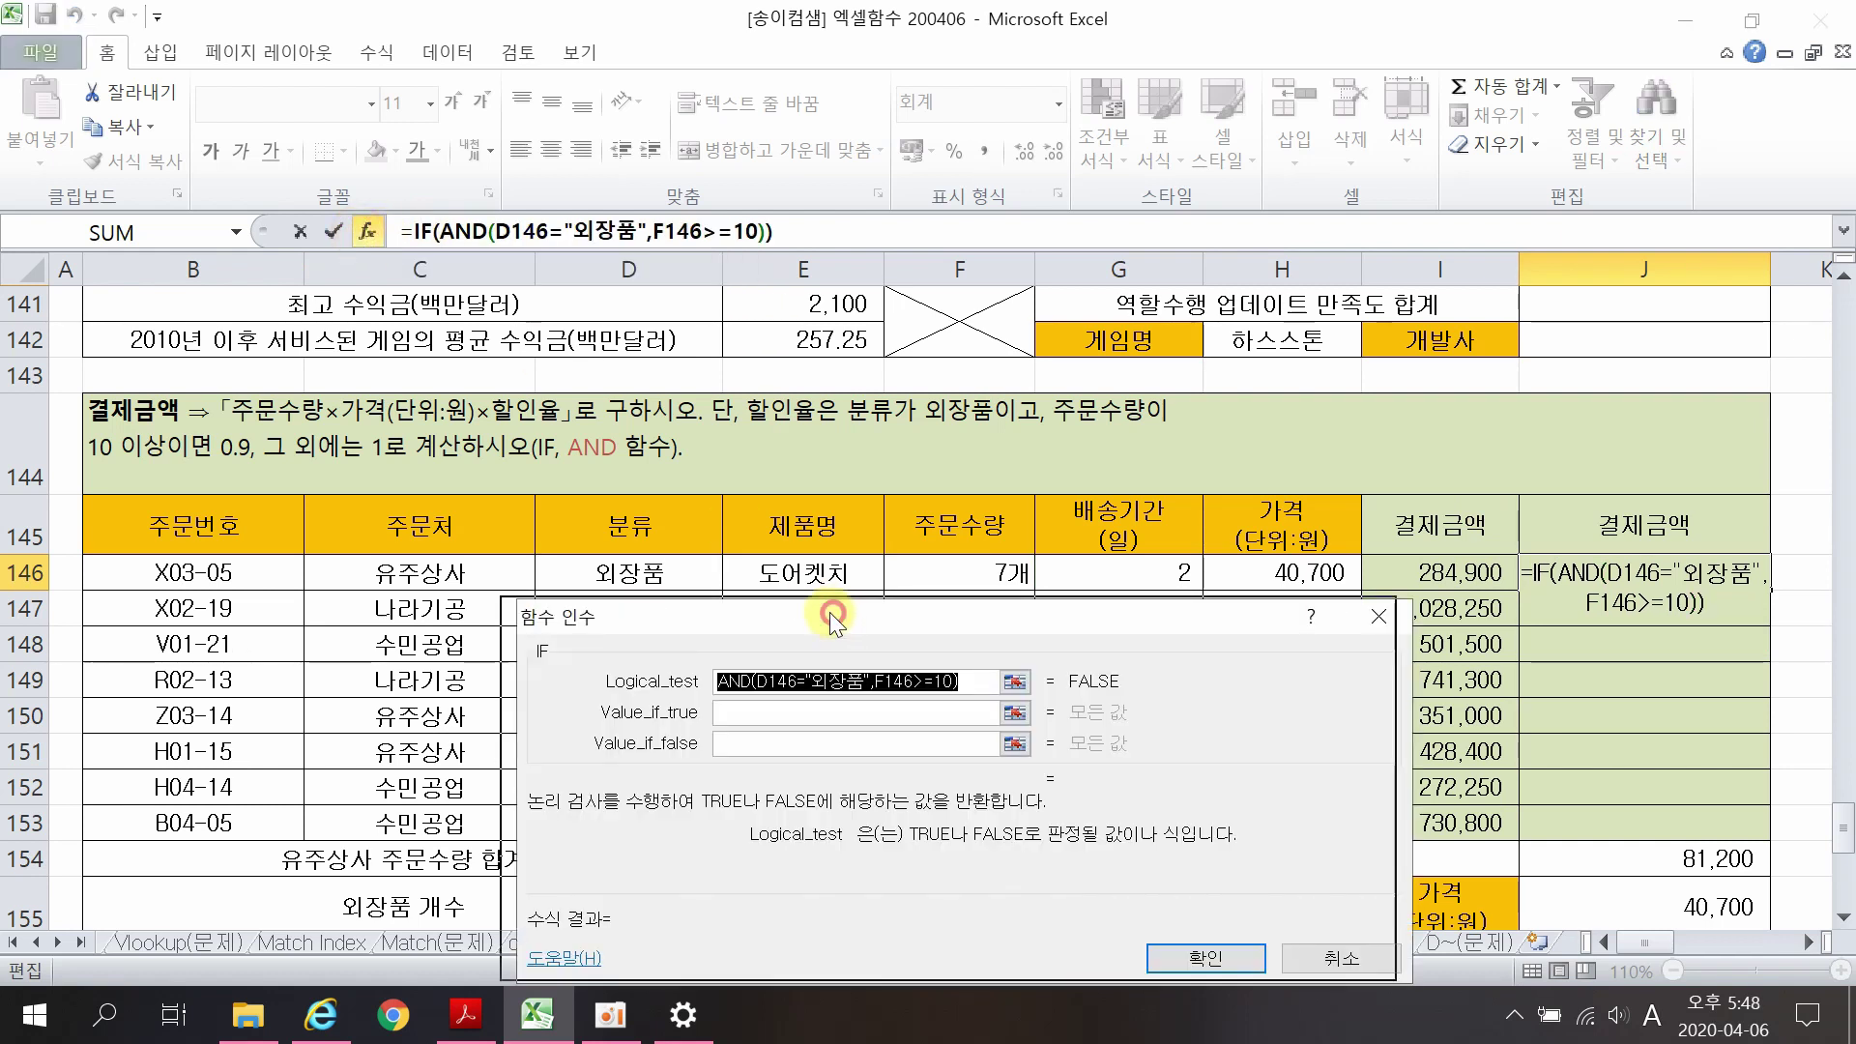
drag(829, 611, 769, 595)
click(921, 666)
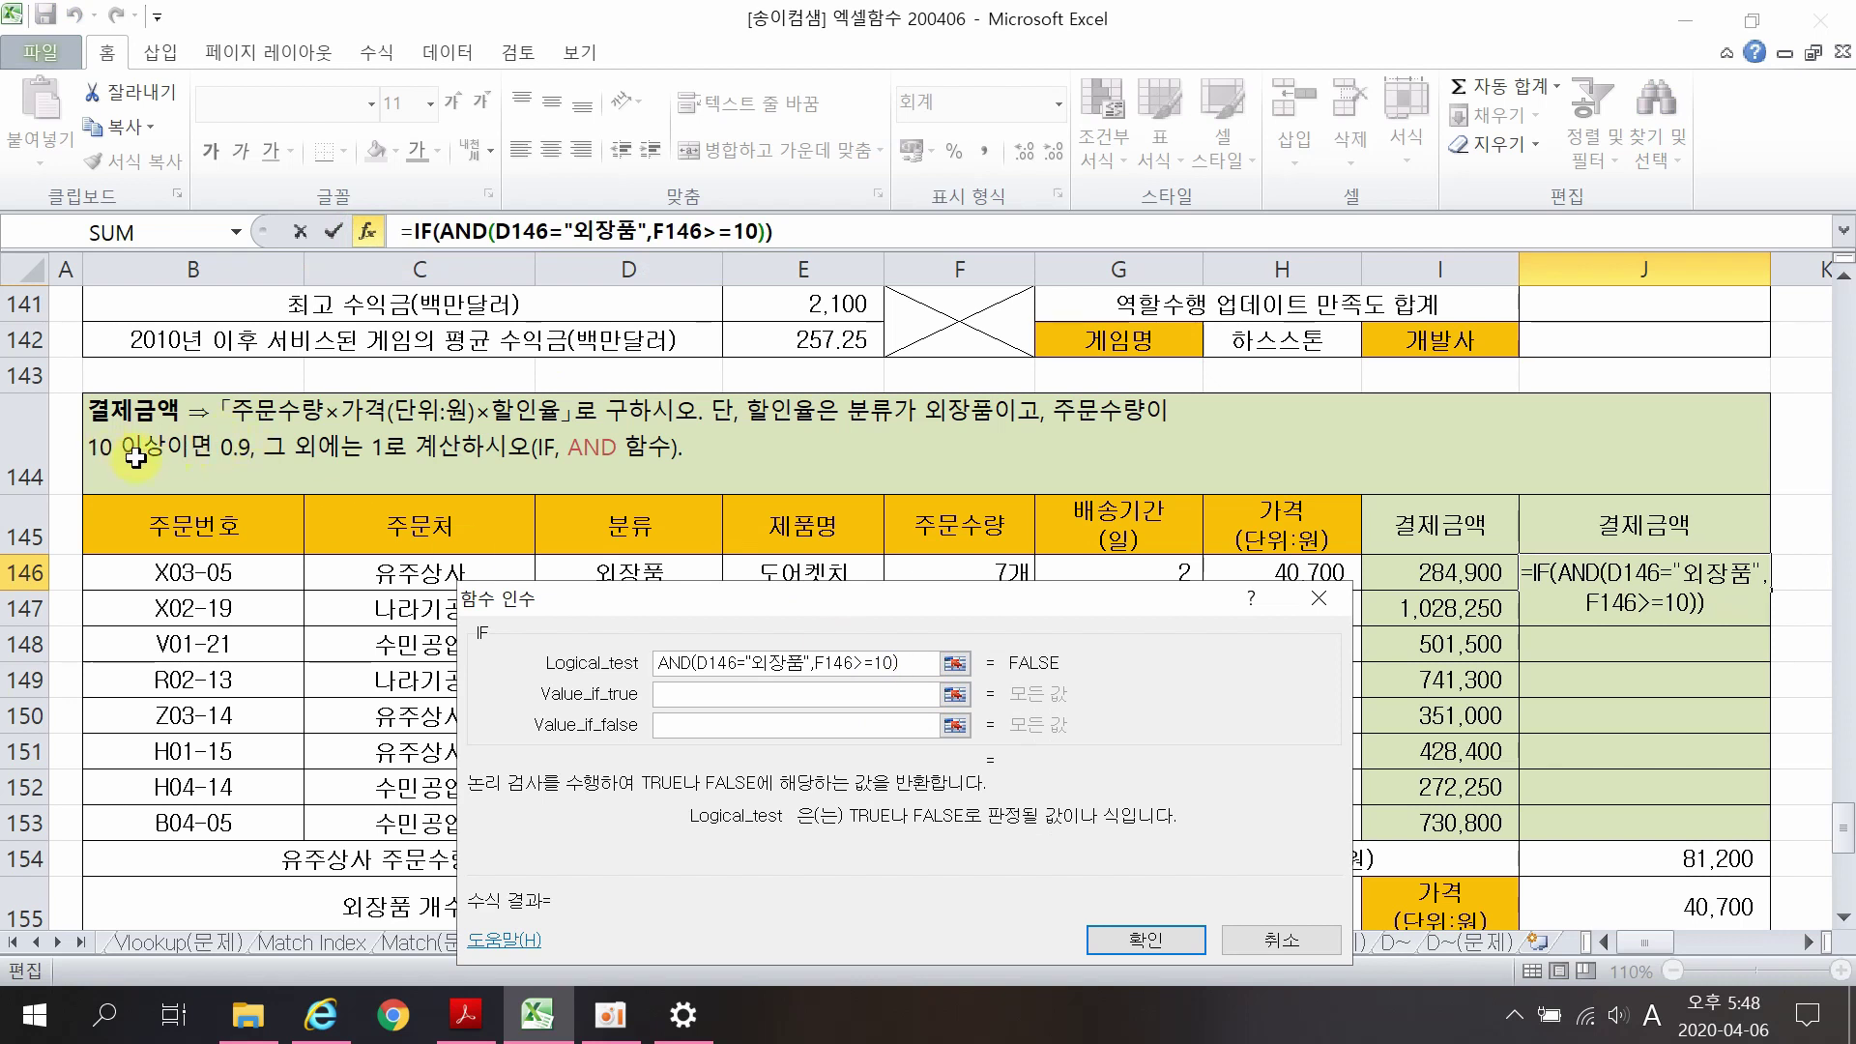
click(895, 696)
text(0.9)
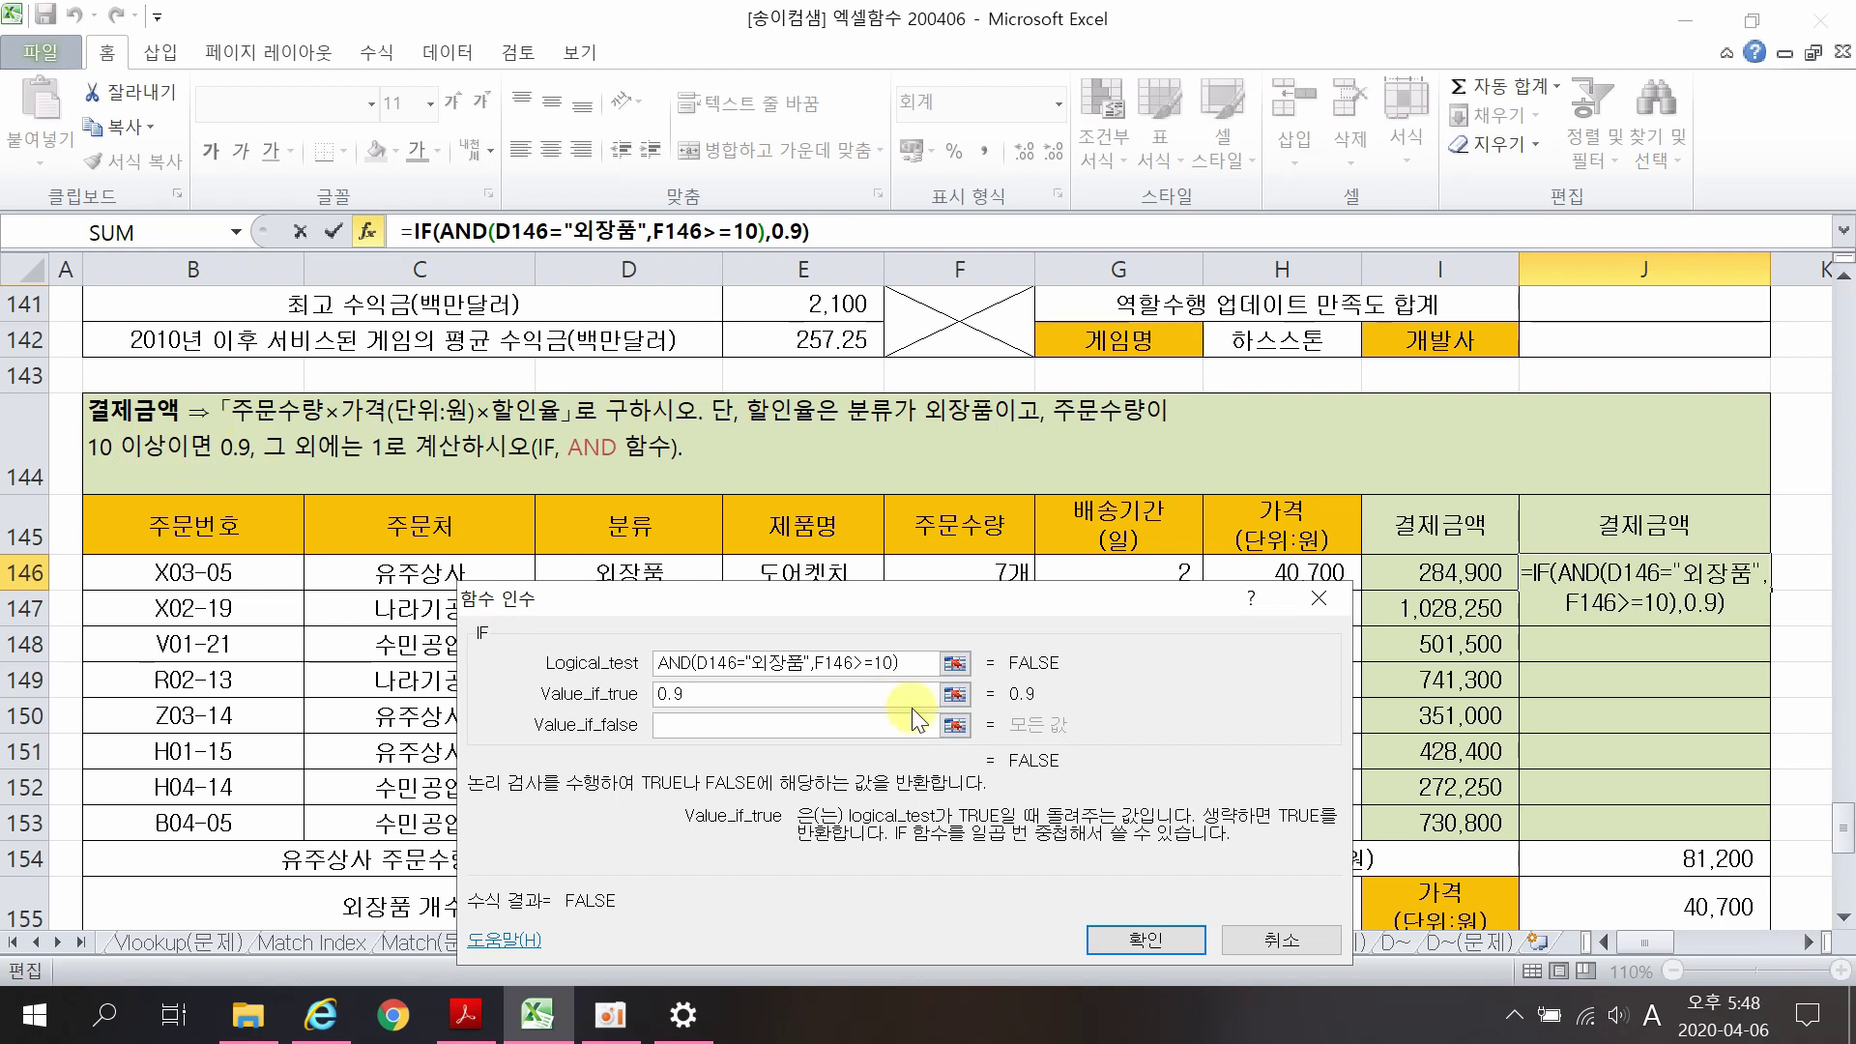
click(747, 723)
text(1)
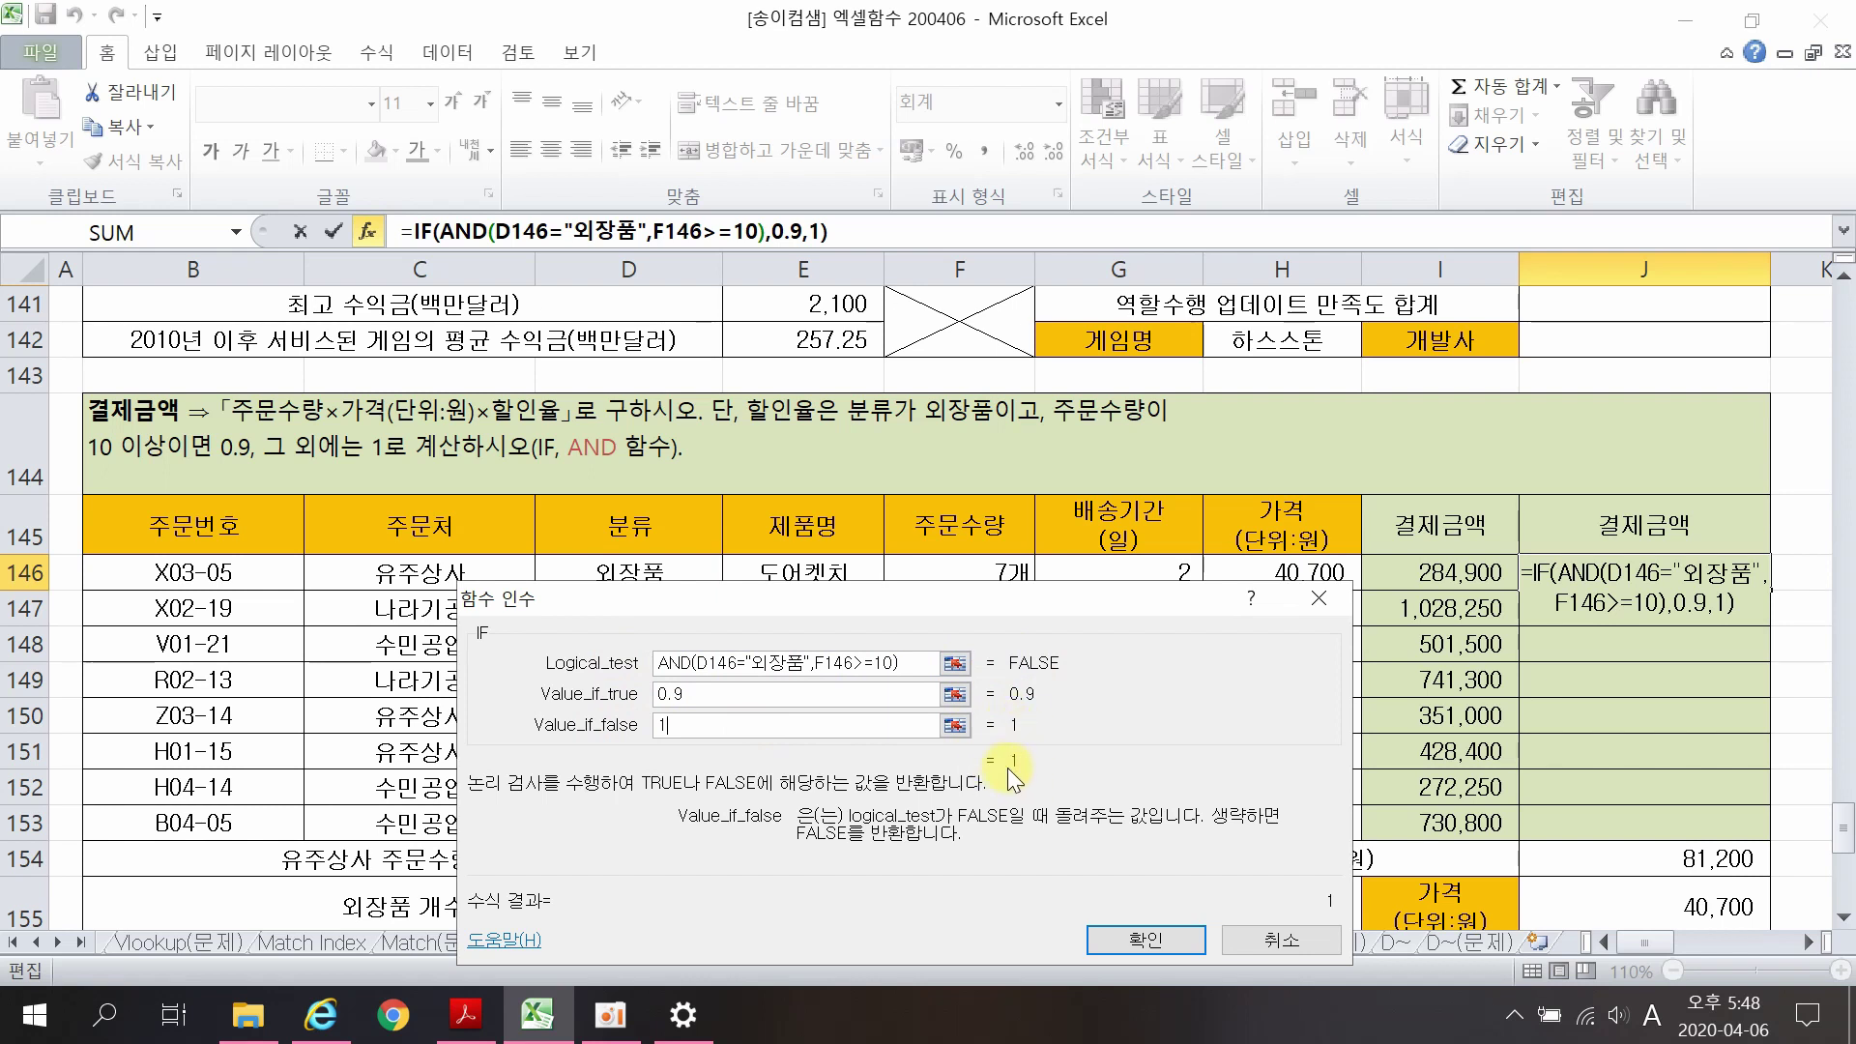
click(1131, 941)
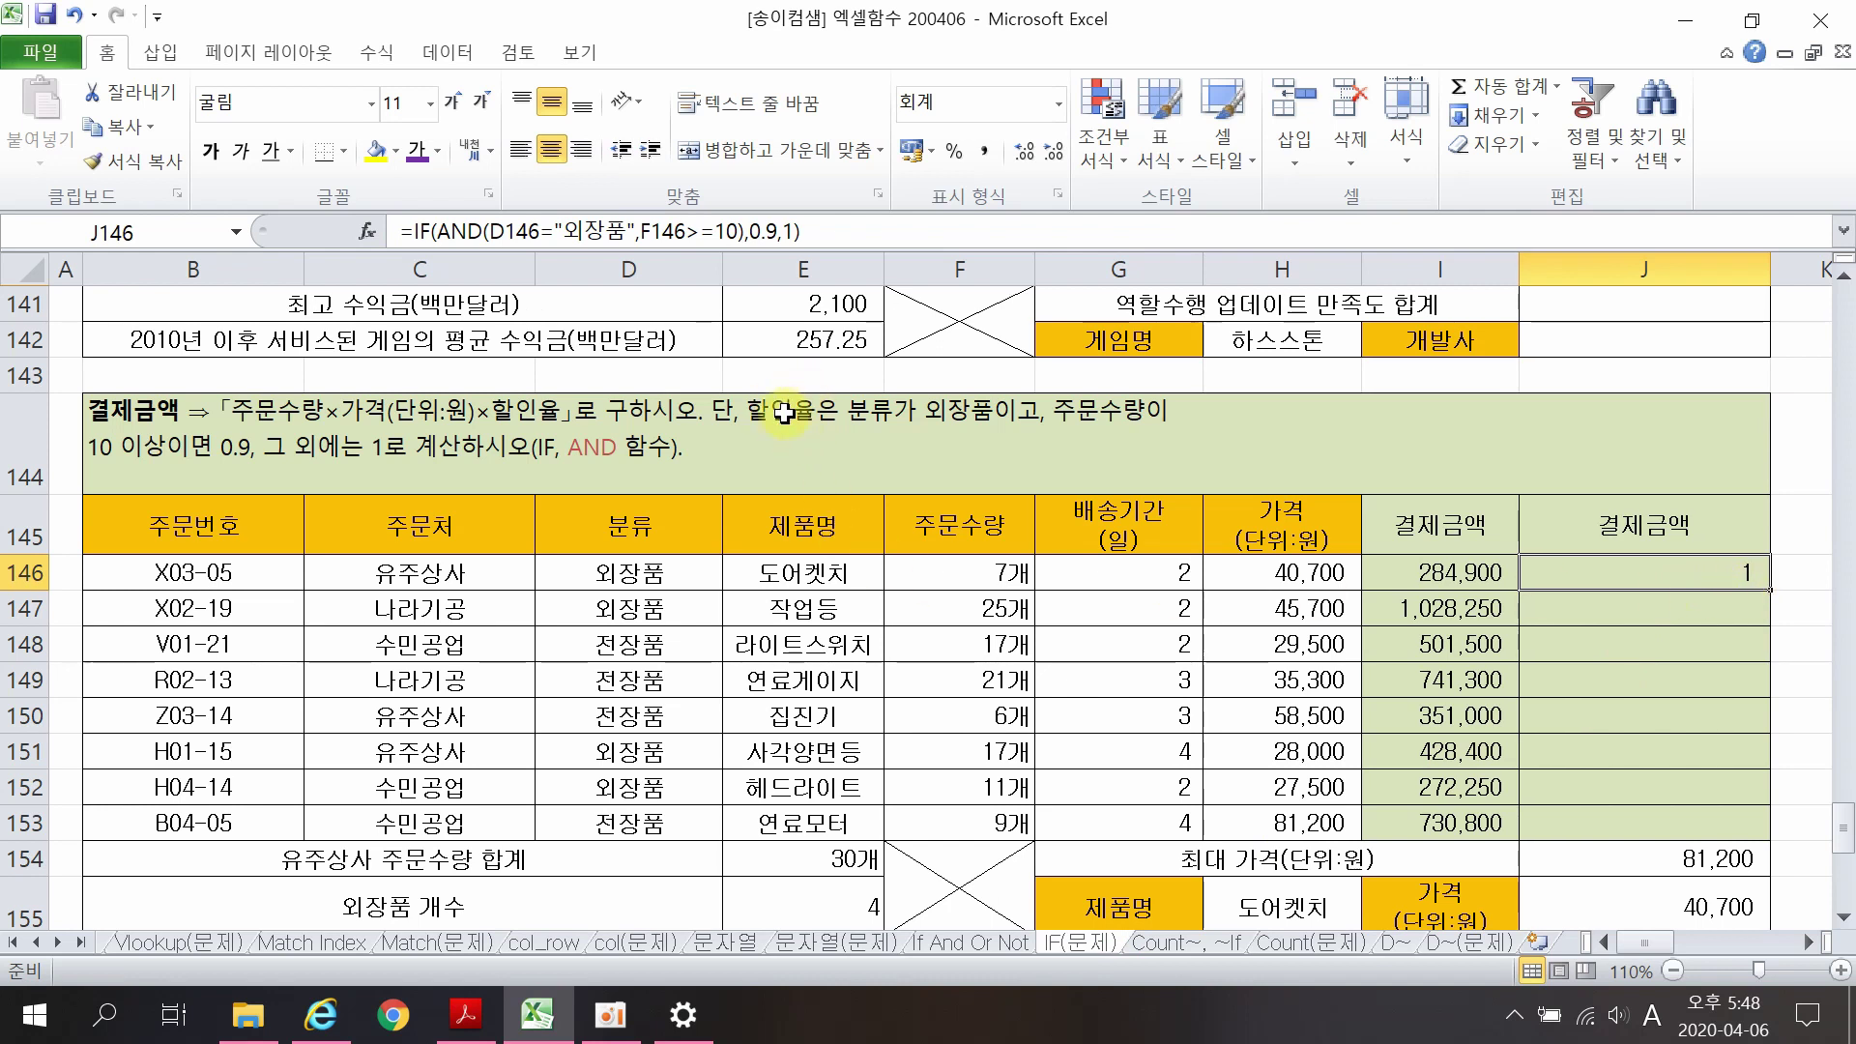
Step: Multiply the IF discount rate in J146 by 주문수량 and 가격, putting F146*H146* in front of the IF function
double_click(507, 417)
drag(491, 416, 551, 416)
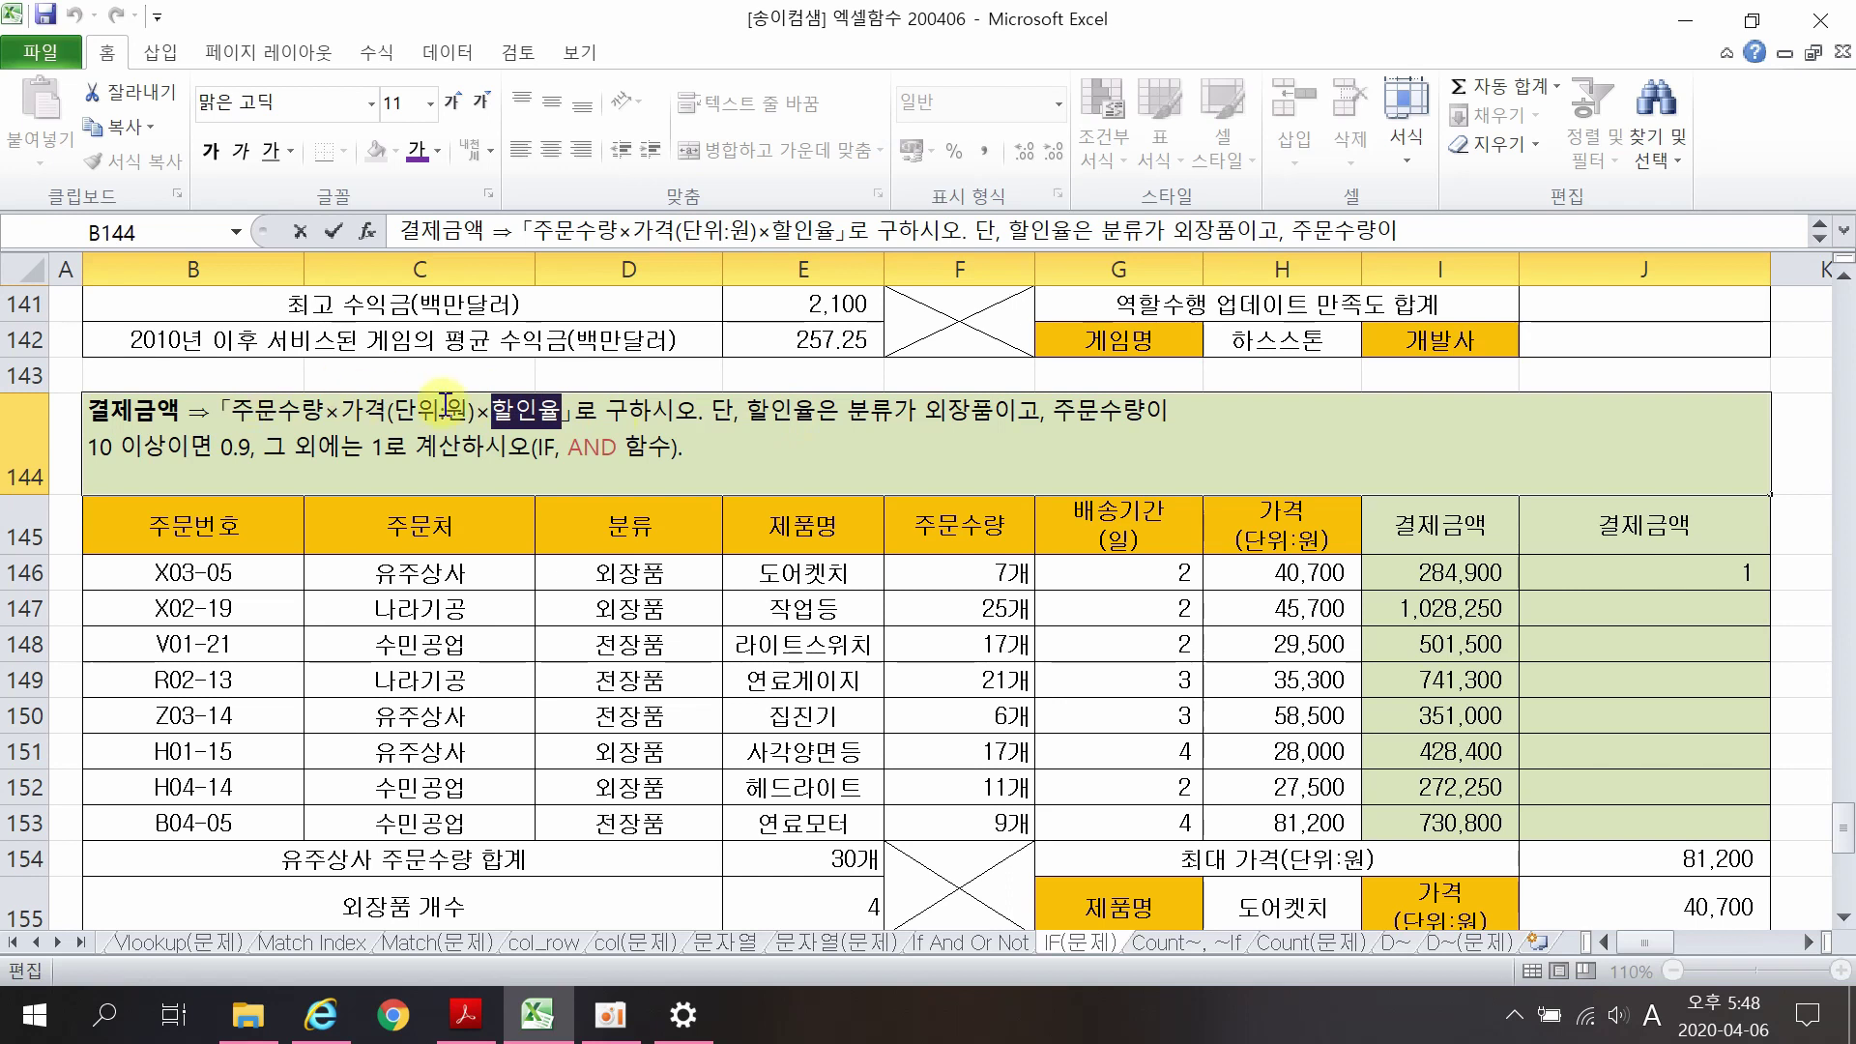
double_click(1735, 572)
click(1470, 576)
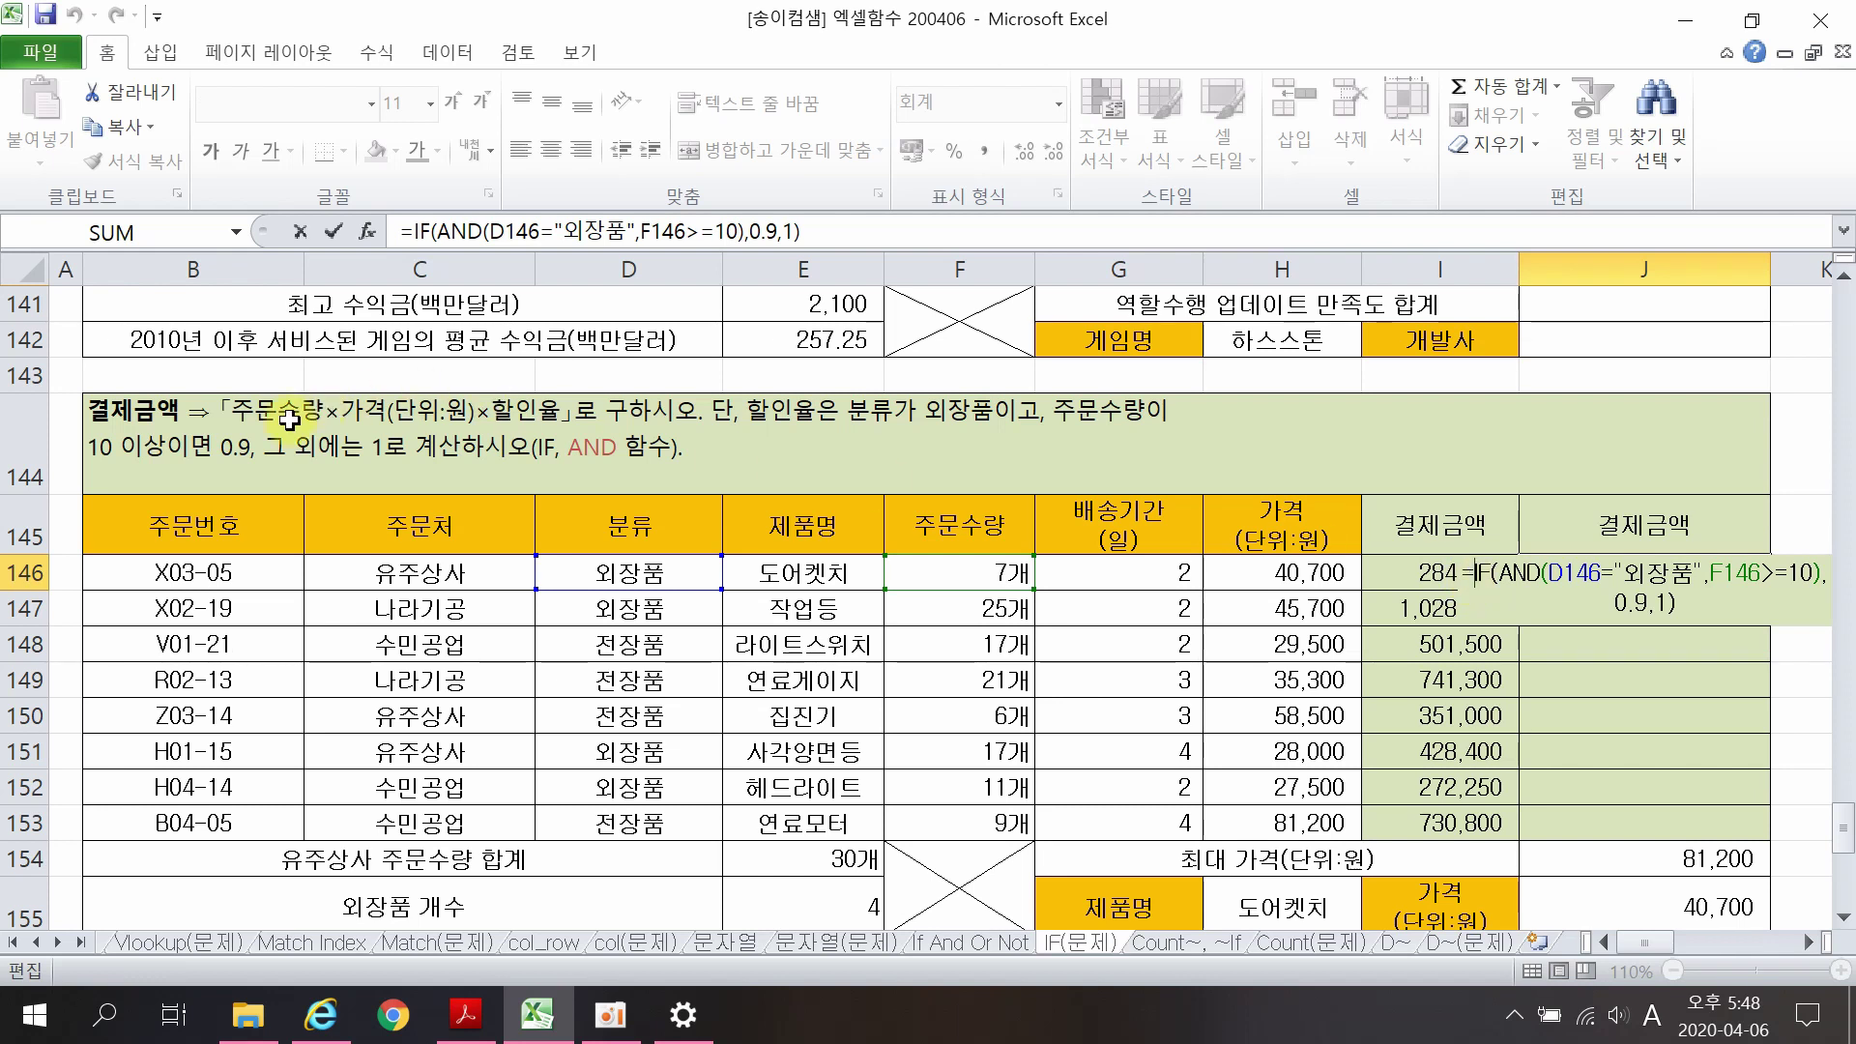
click(984, 571)
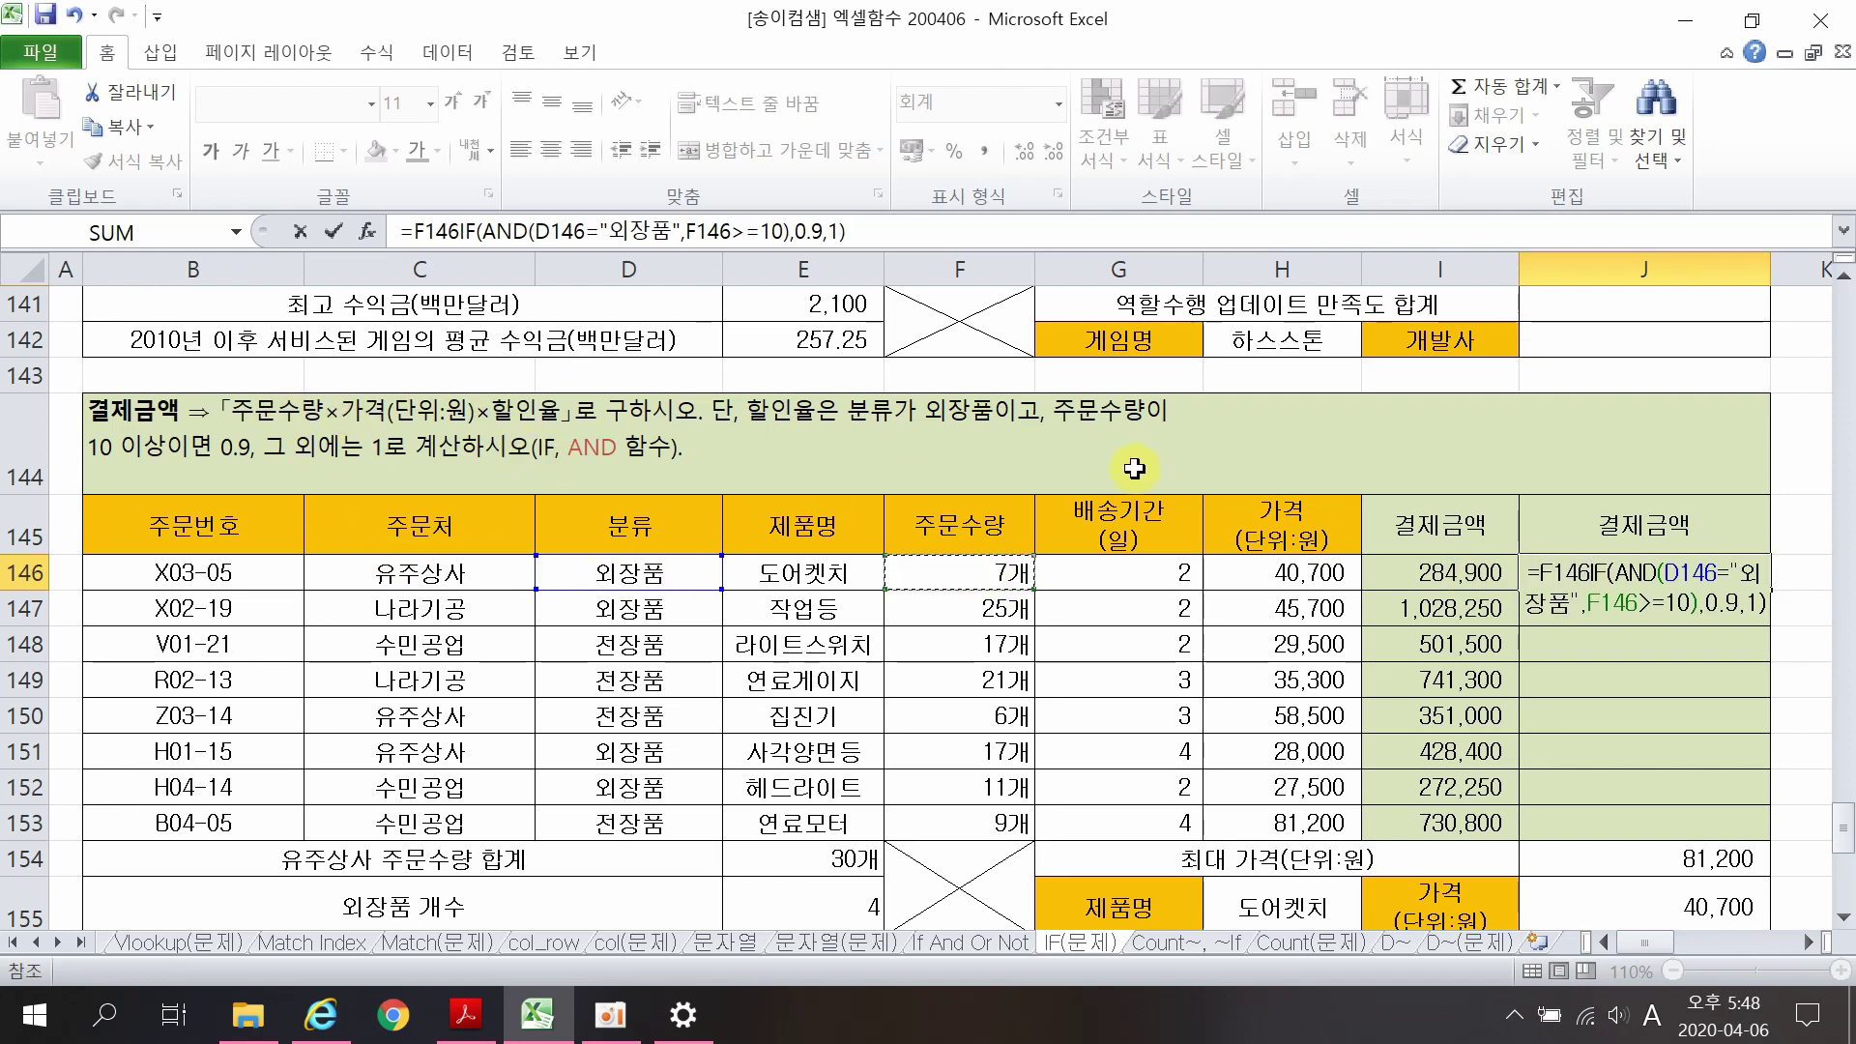
text(*)
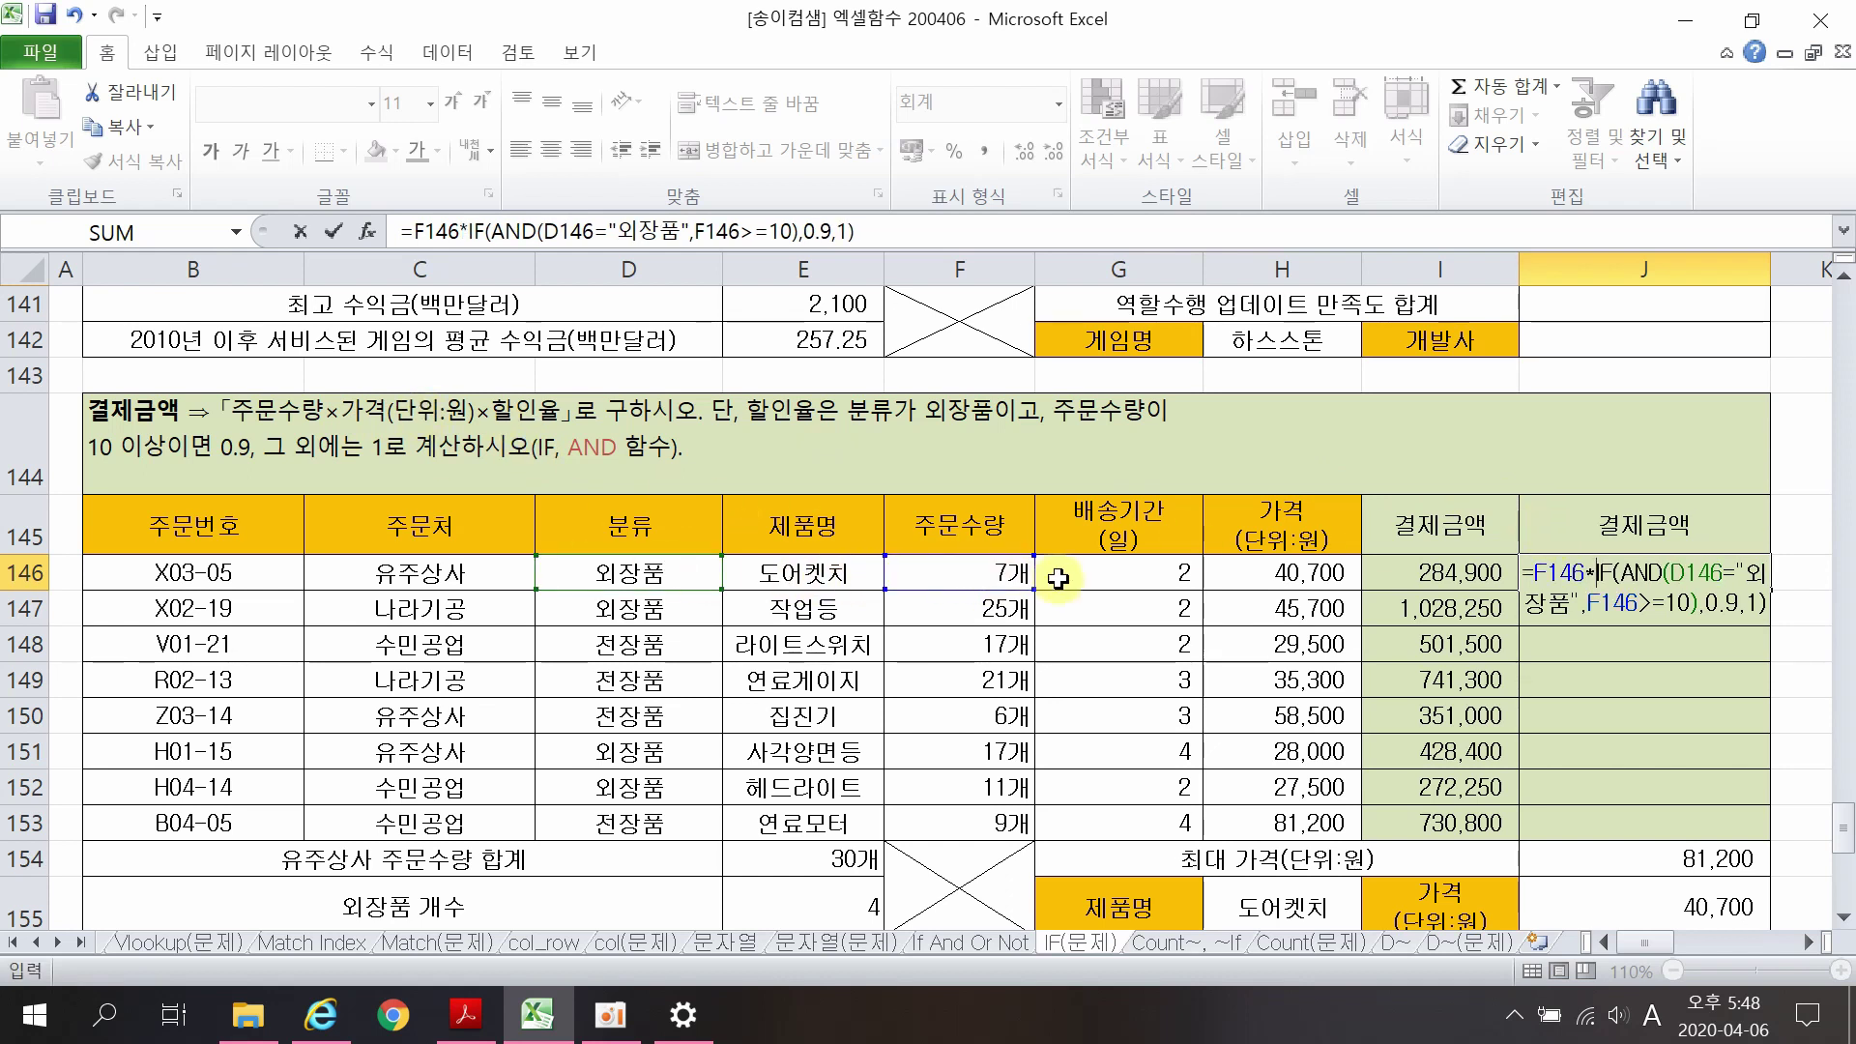
click(1295, 573)
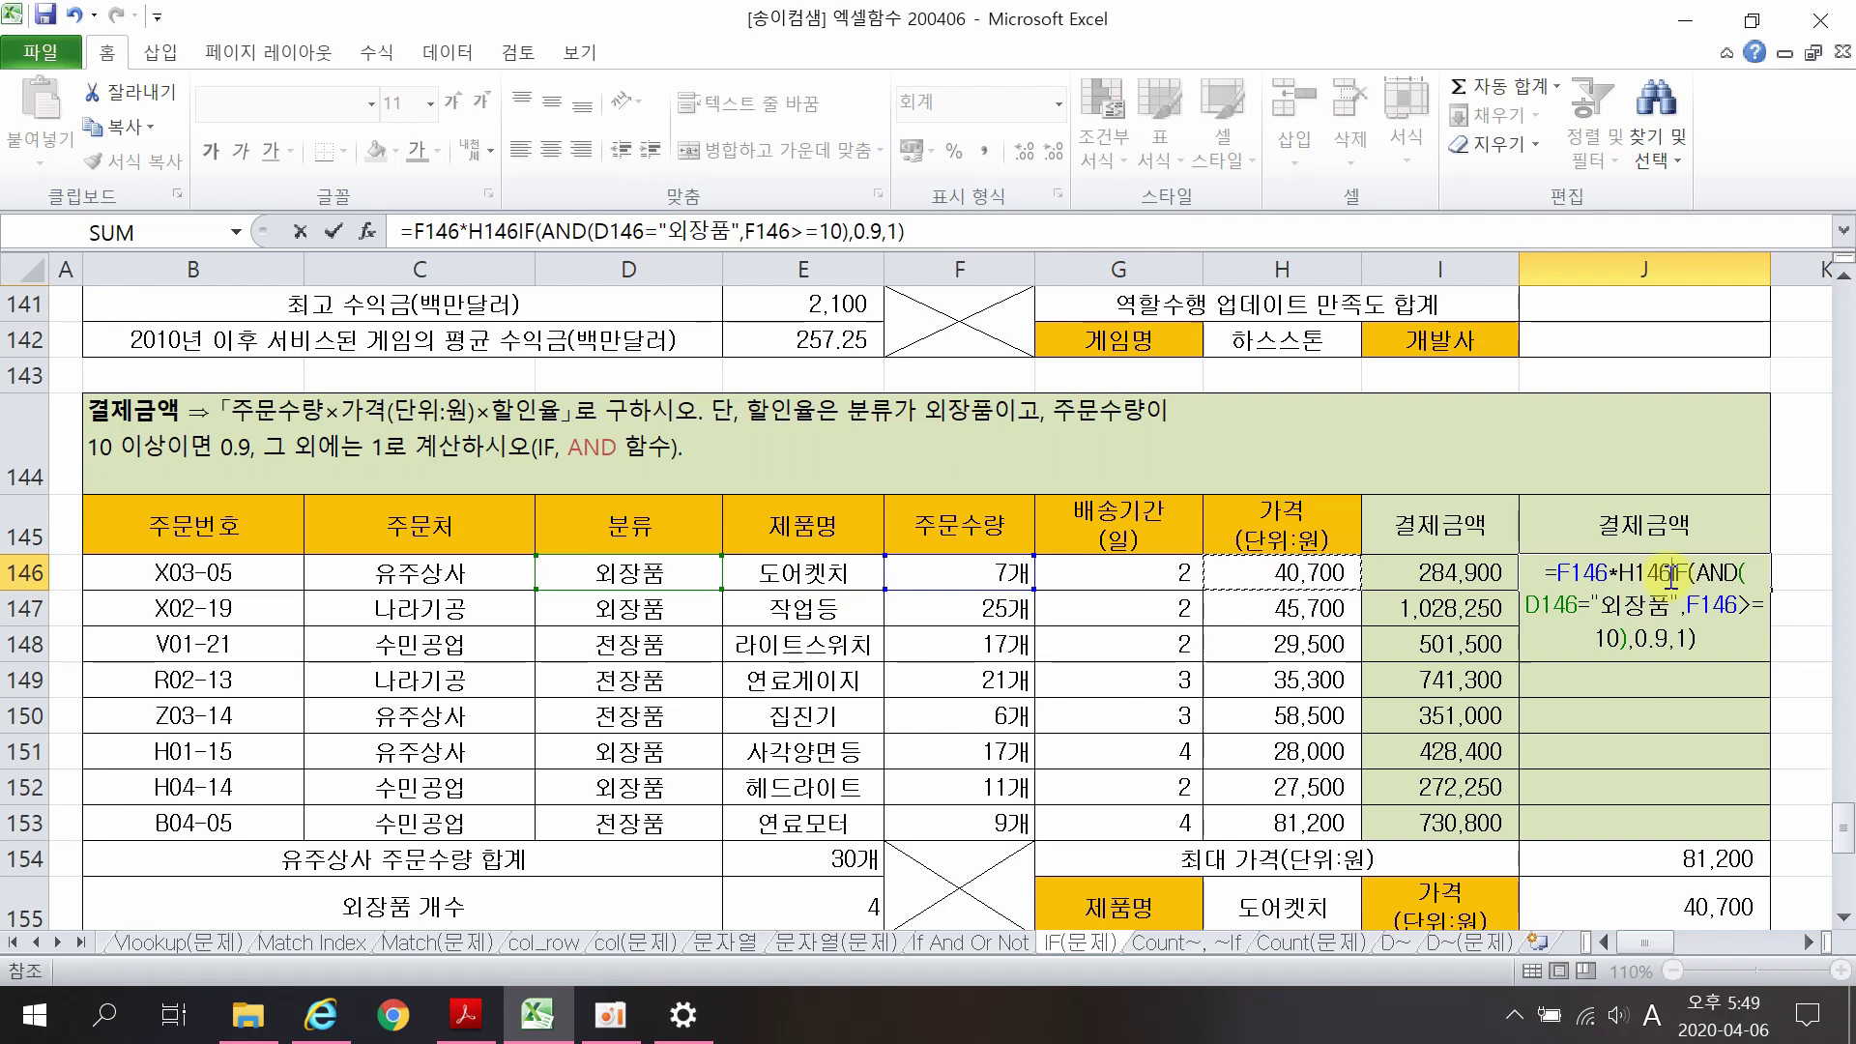
text(*)
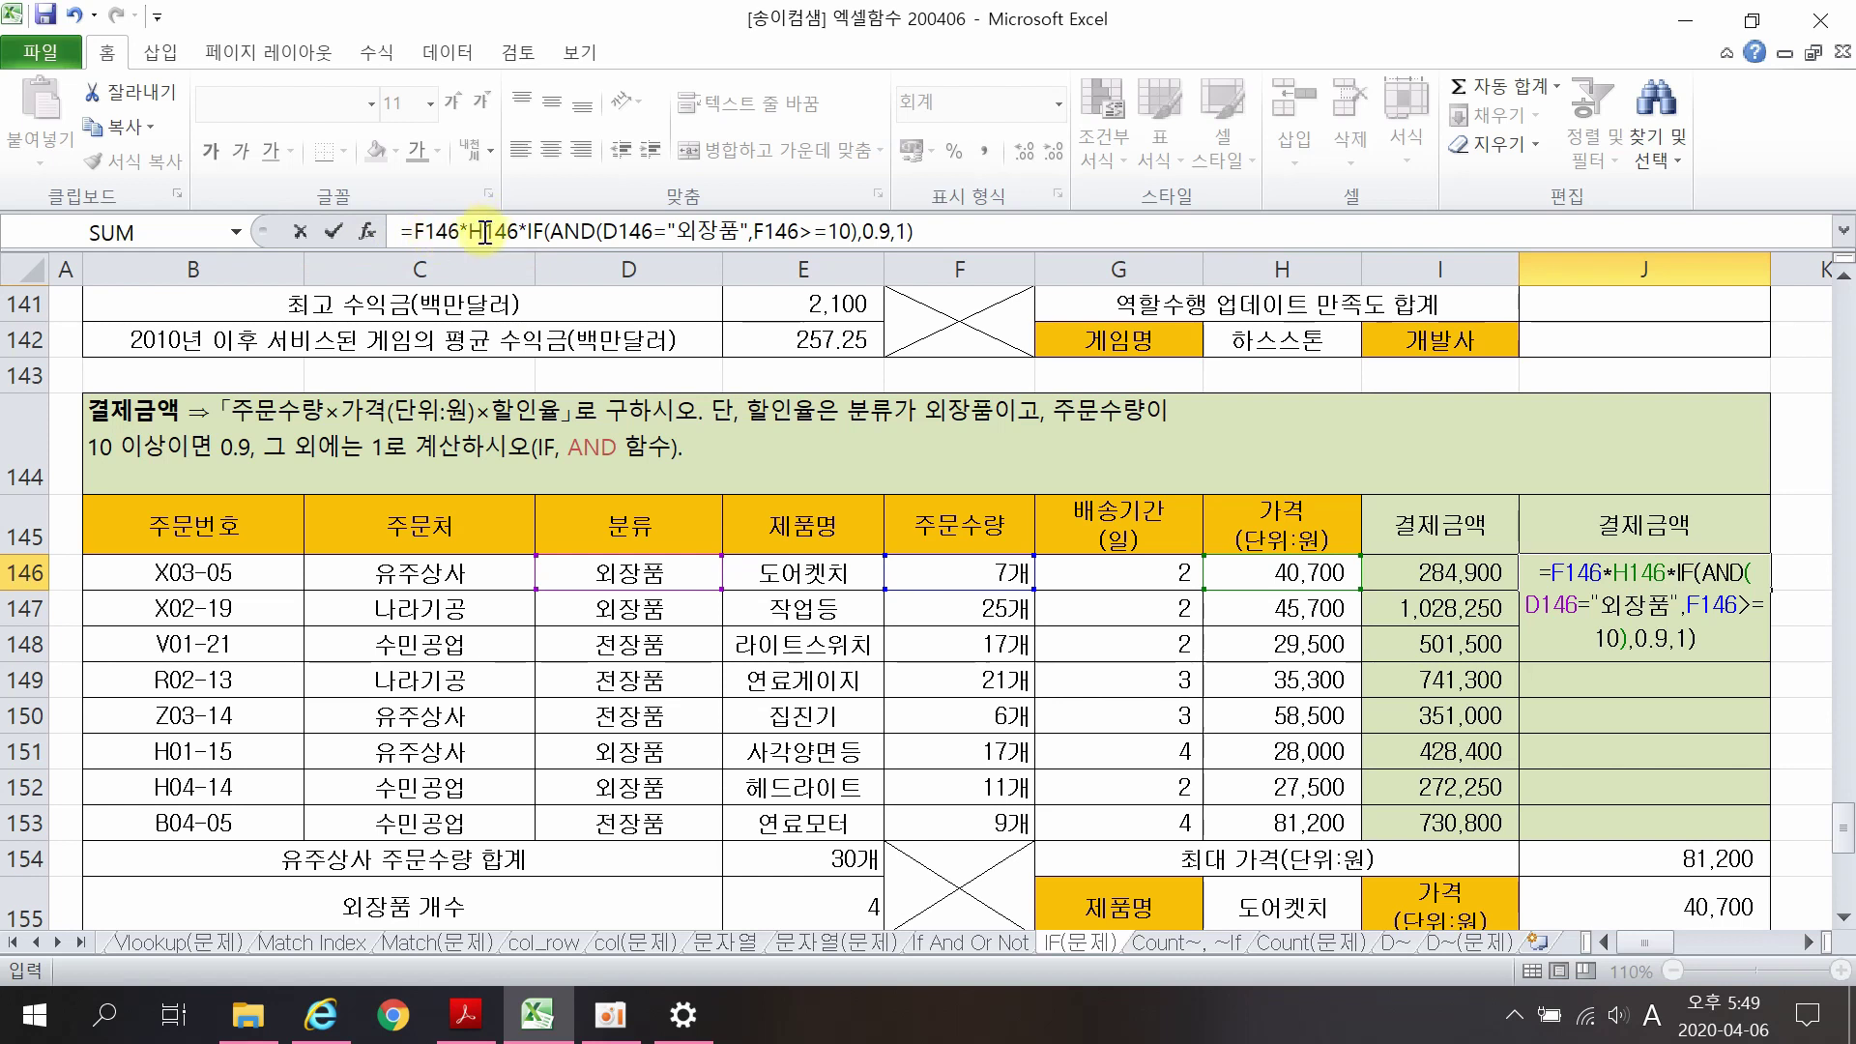
drag(527, 231, 972, 232)
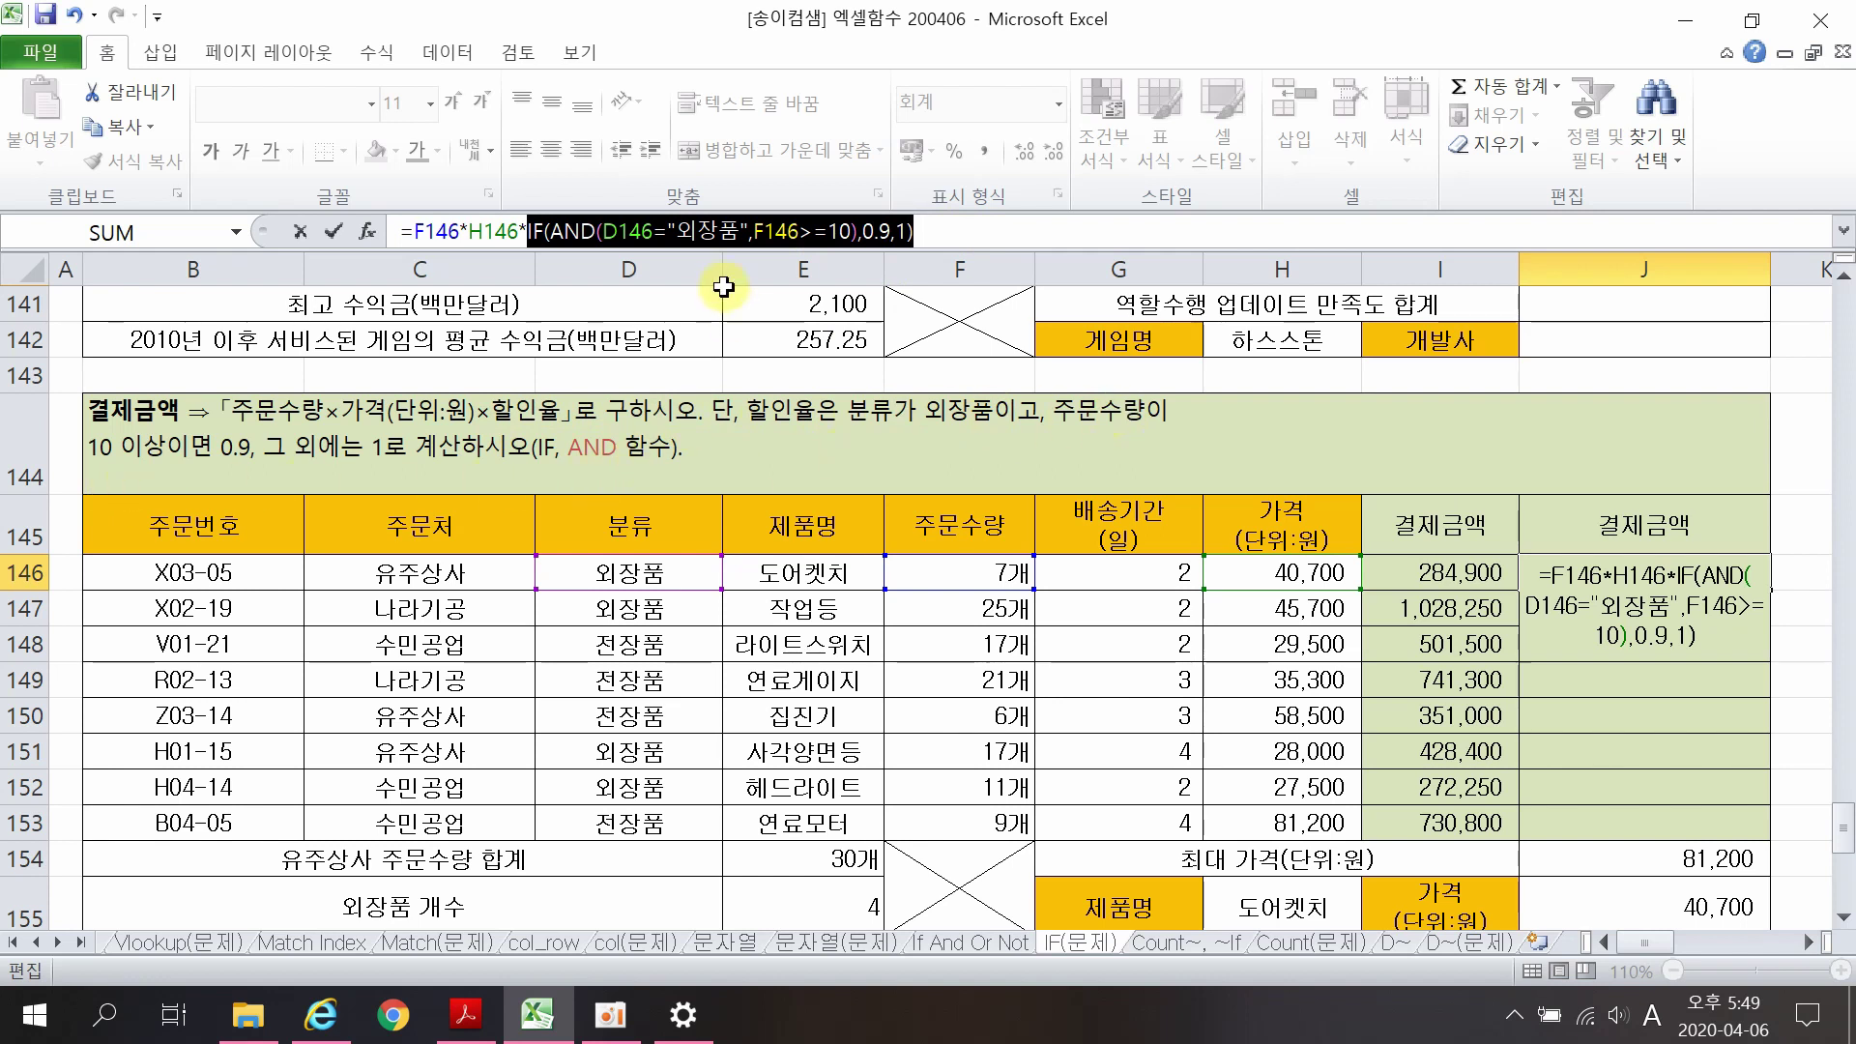
click(986, 230)
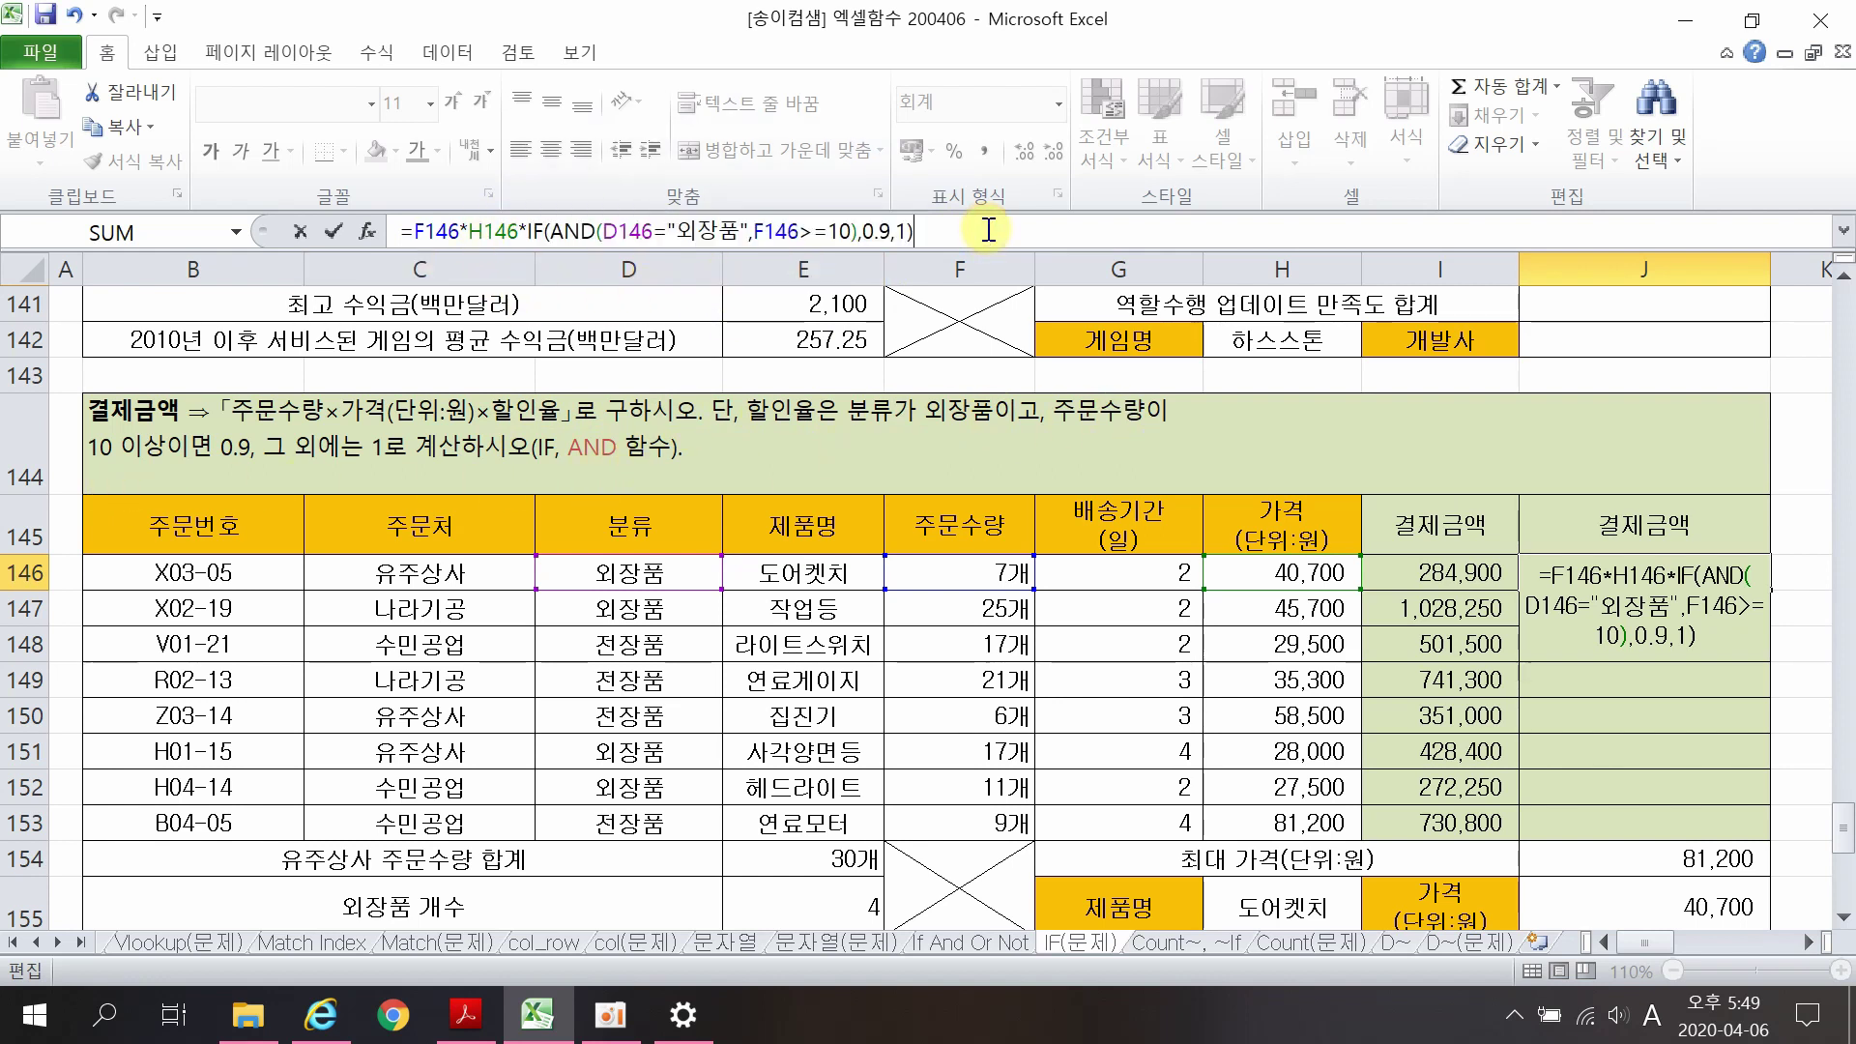
key(Return)
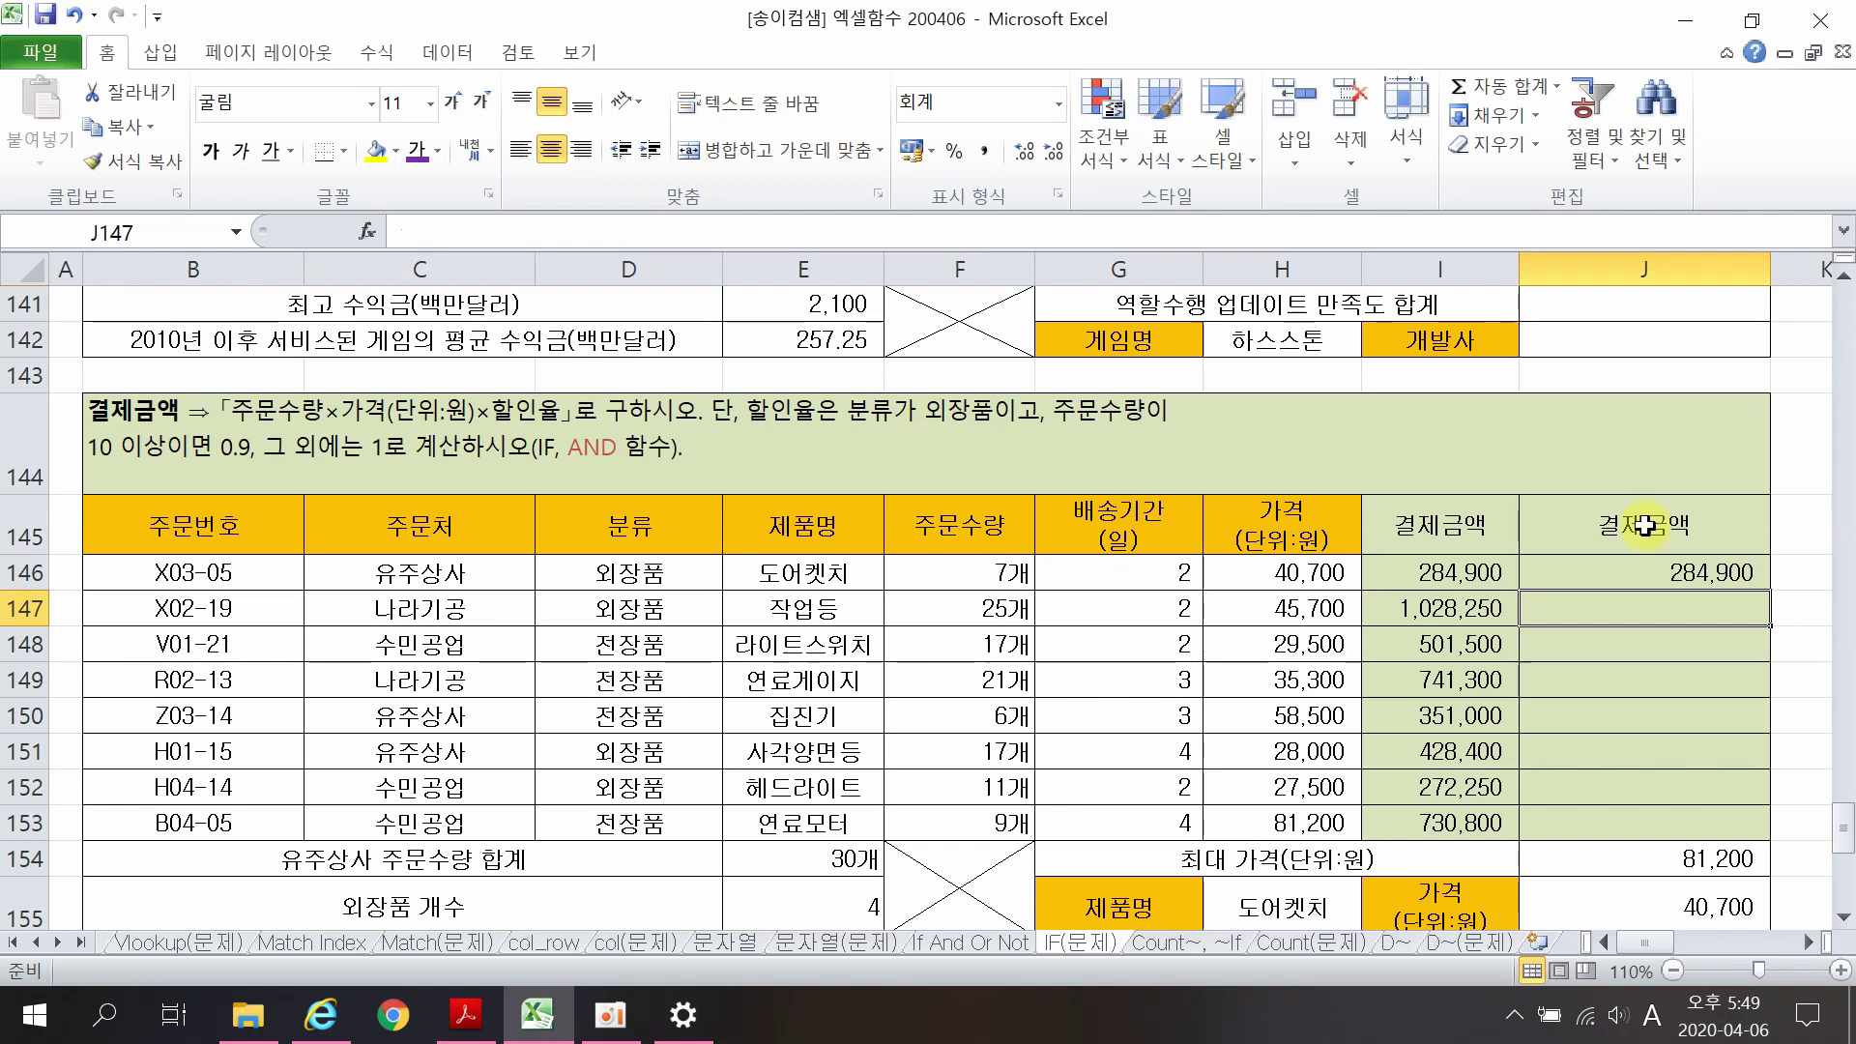
Step: Fill the 결제금액 formula from J146 down through J153
click(1644, 572)
drag(1769, 590, 1778, 836)
click(1793, 703)
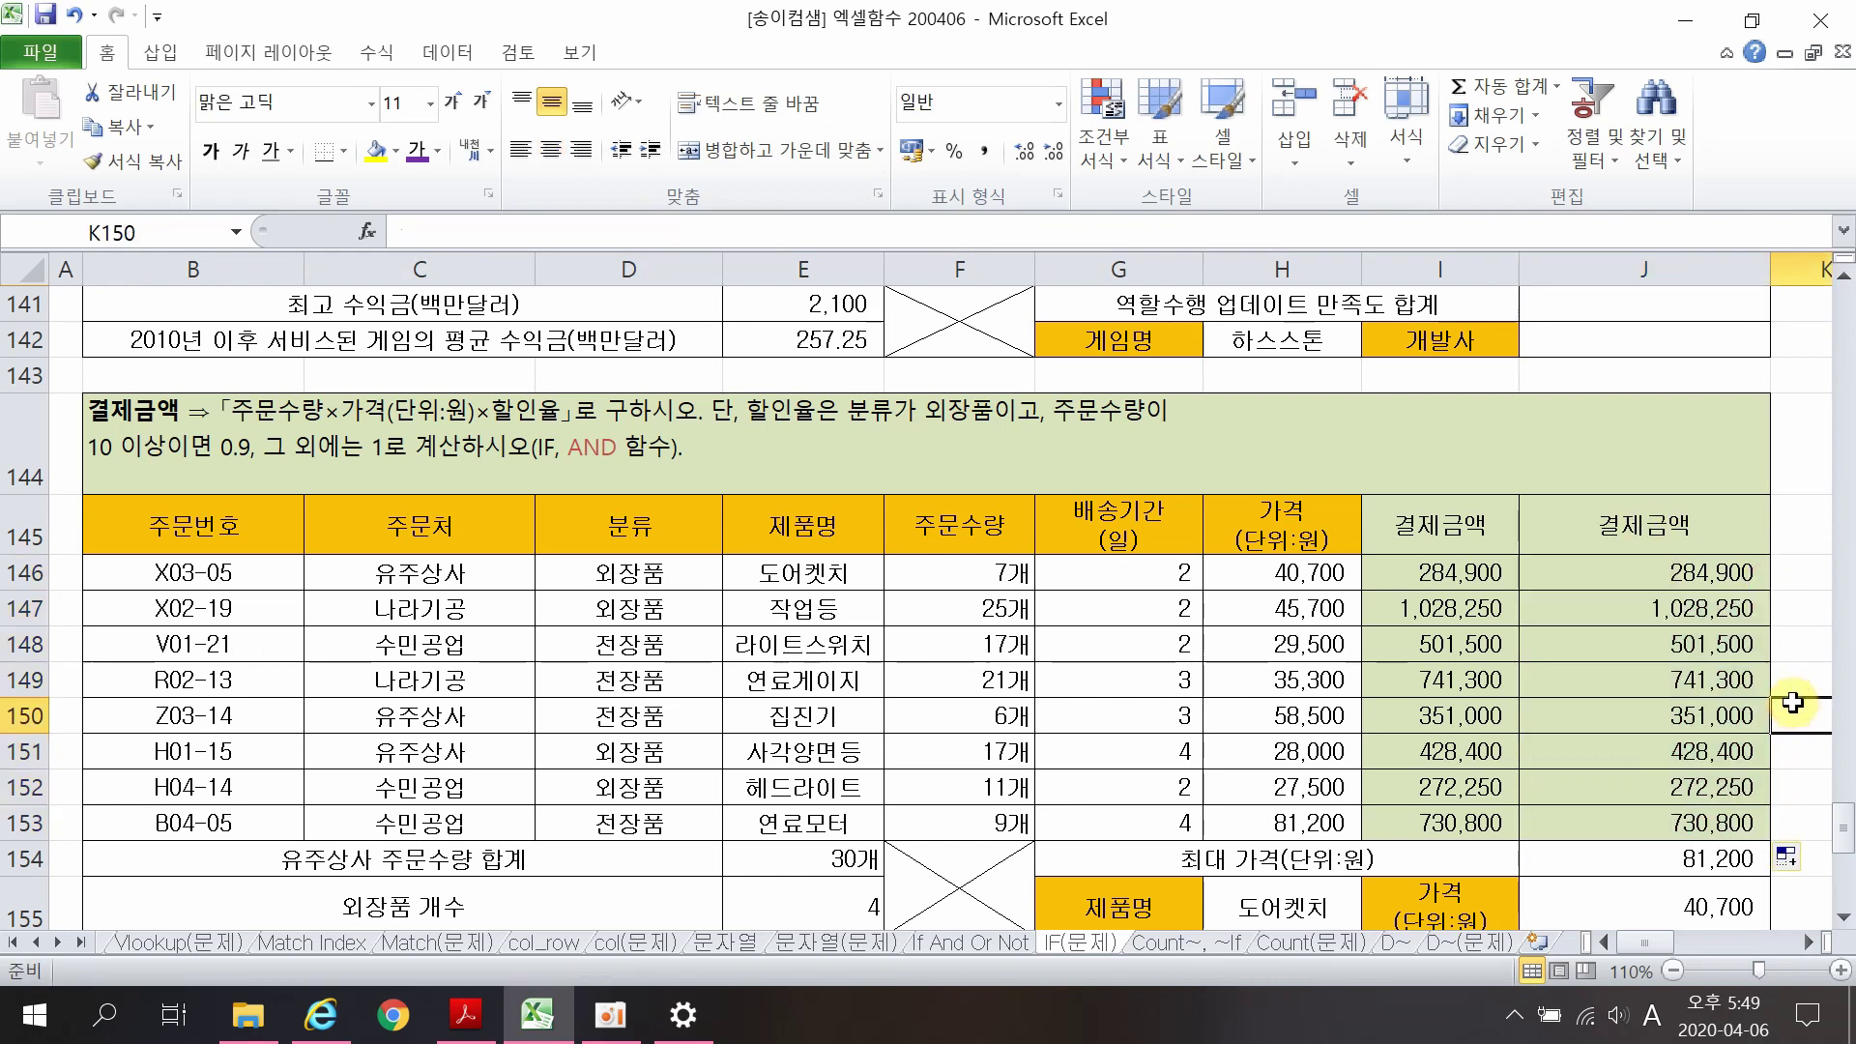